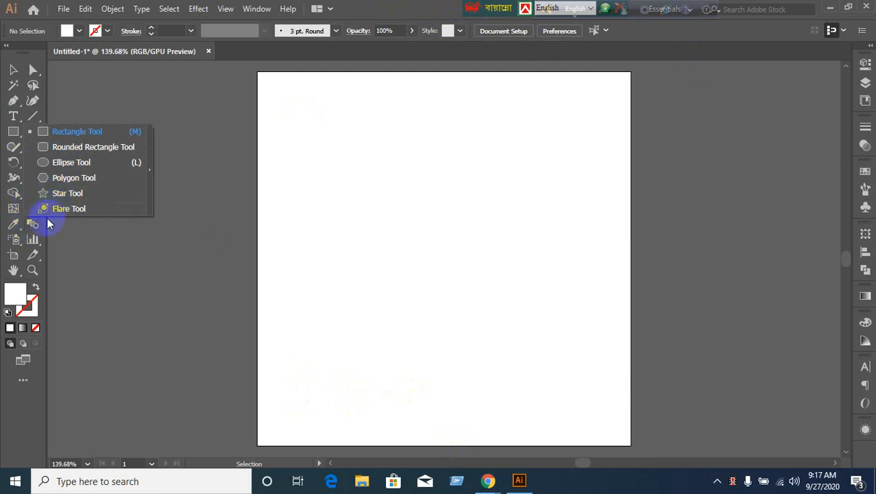
# Create a 300 × 300 px rounded rectangle with 50 px corners.
pyautogui.click(77, 148)
pyautogui.click(395, 225)
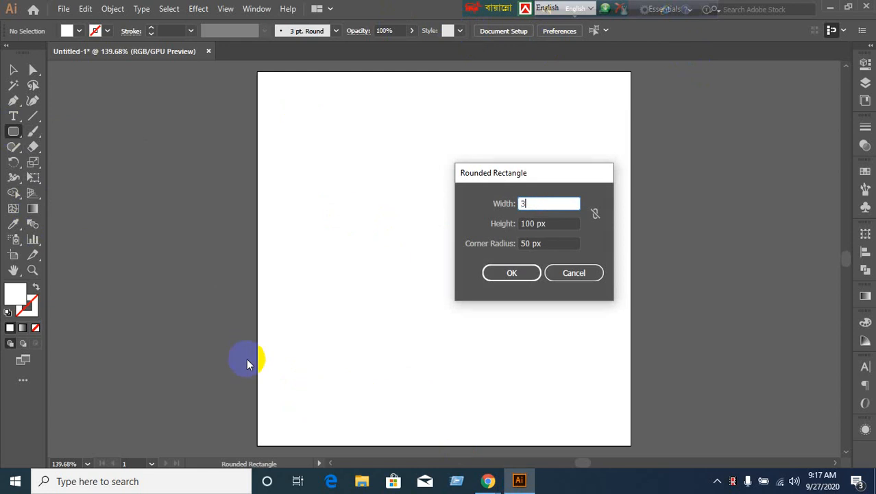
pyautogui.write('300')
pyautogui.press('Tab')
pyautogui.write('3')
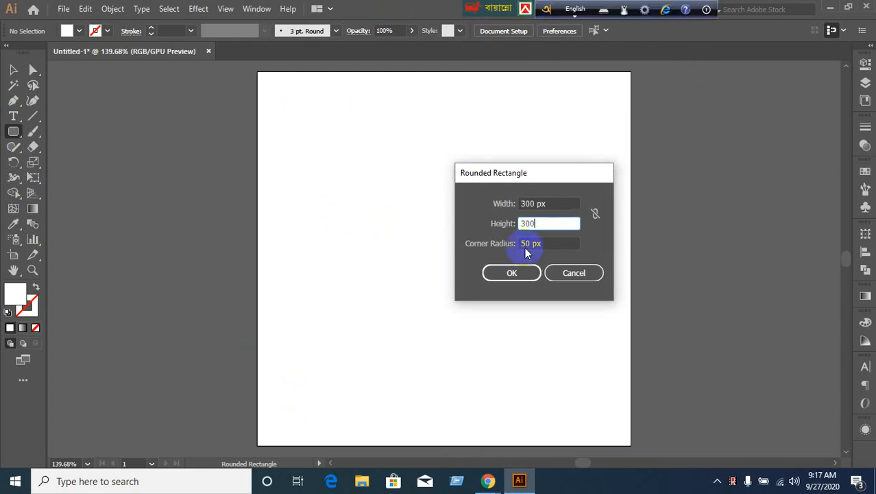
pyautogui.click(510, 273)
# Move the new rounded square up-left onto the artboard and deselect it.
pyautogui.click(14, 71)
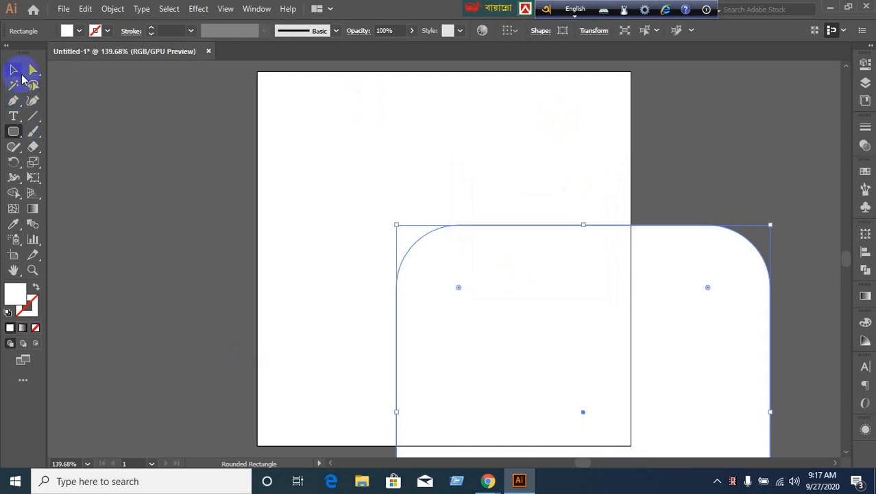
pyautogui.click(573, 298)
pyautogui.moveTo(572, 299); pyautogui.dragTo(436, 156)
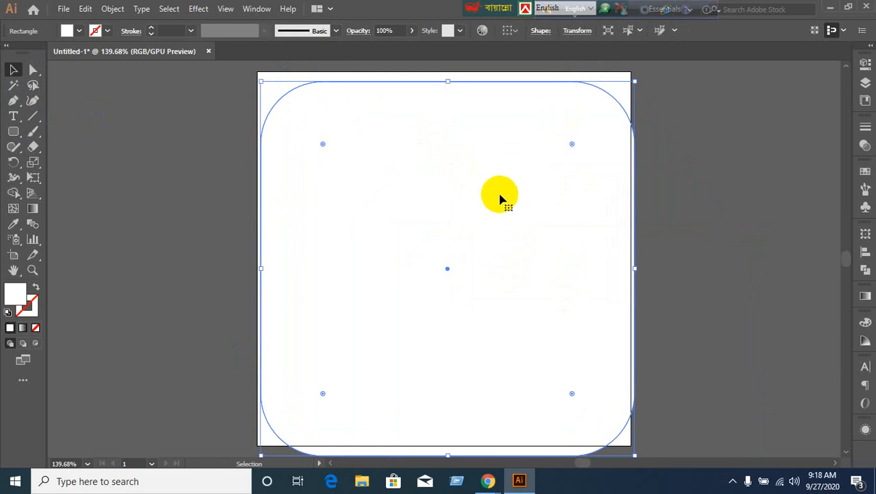
pyautogui.click(102, 199)
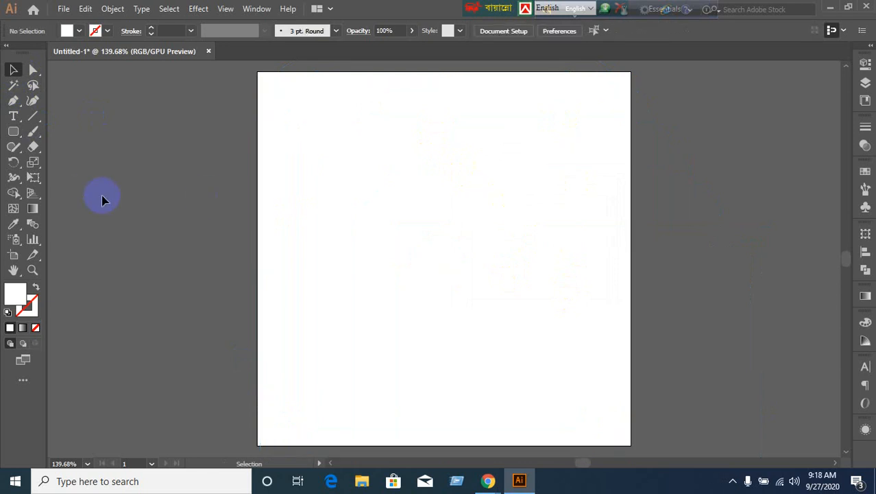
# Create a 250 × 250 px rounded square.
pyautogui.click(13, 133)
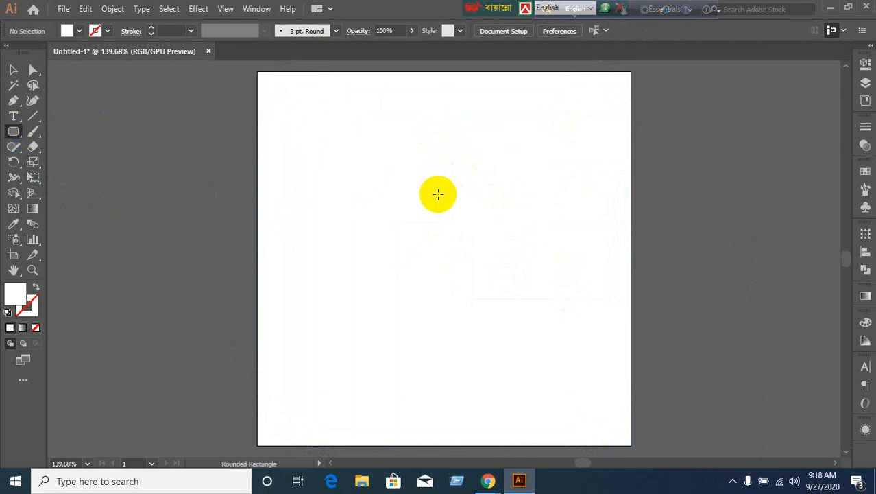
pyautogui.click(385, 108)
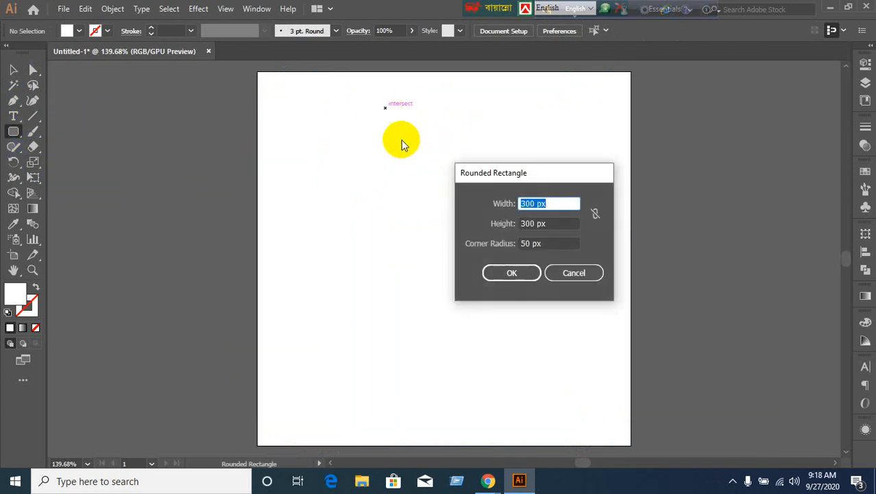
pyautogui.write('250')
pyautogui.press('Tab')
pyautogui.write('250')
pyautogui.press('Tab')
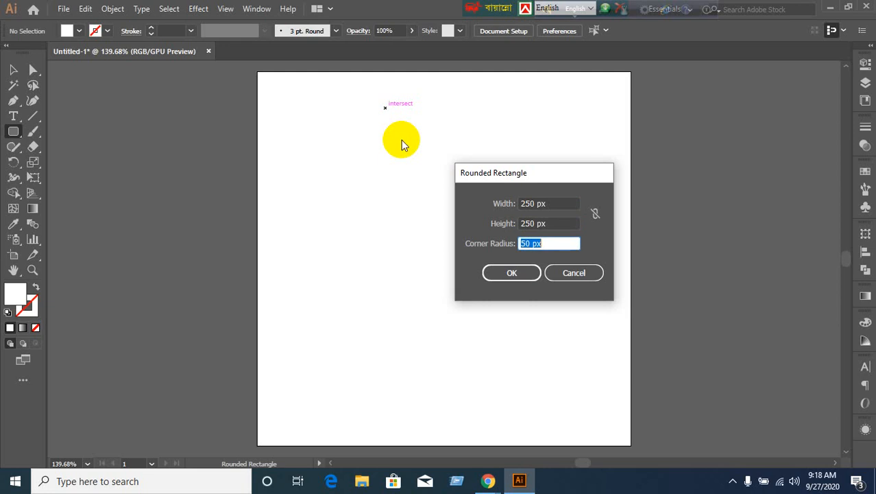
pyautogui.click(512, 273)
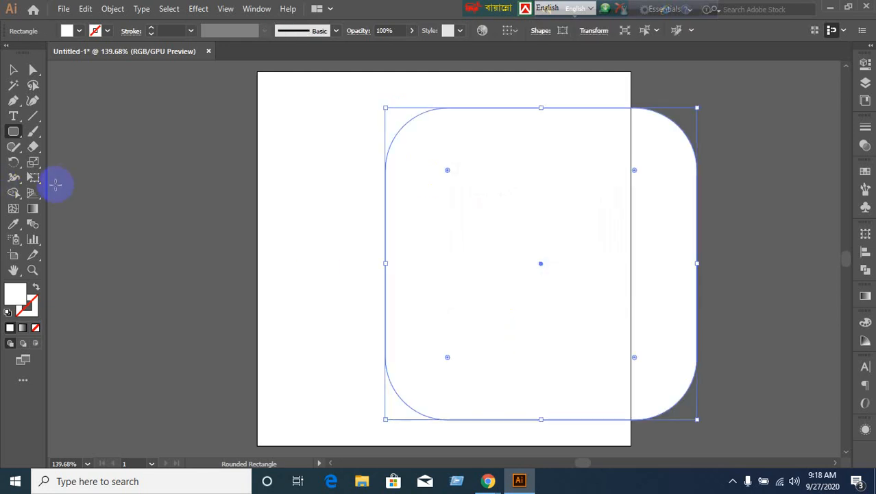
# Create a 200 × 200 px rounded square.
pyautogui.click(122, 188)
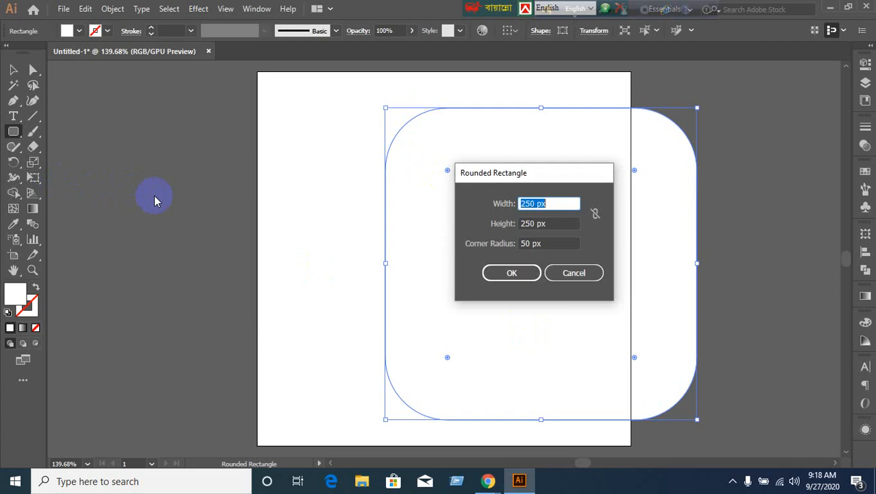
pyautogui.write('200')
pyautogui.press('Tab')
pyautogui.write('200')
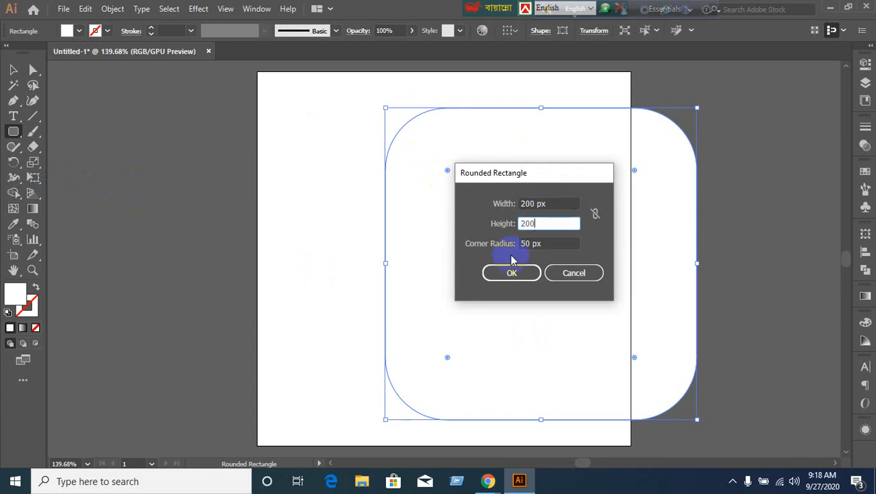
pyautogui.click(511, 272)
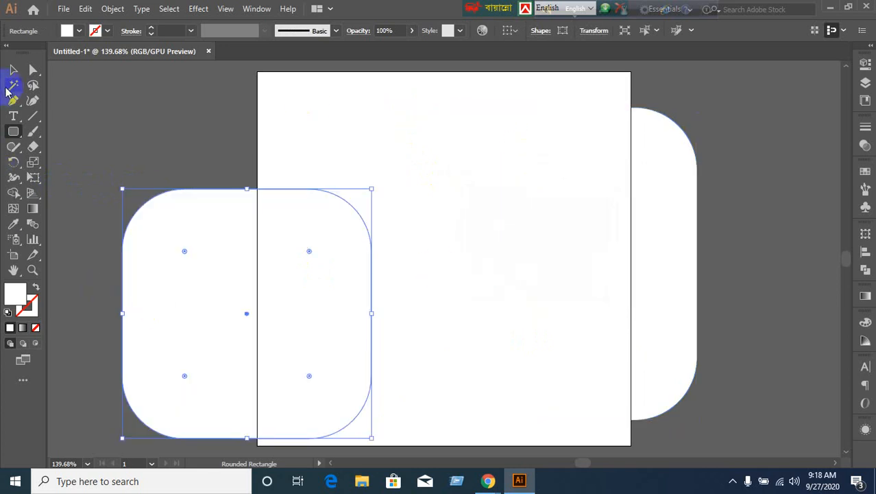
# Select both new rounded squares and align their vertical and horizontal centres.
pyautogui.click(13, 69)
pyautogui.click(106, 111)
pyautogui.moveTo(105, 110); pyautogui.dragTo(598, 353)
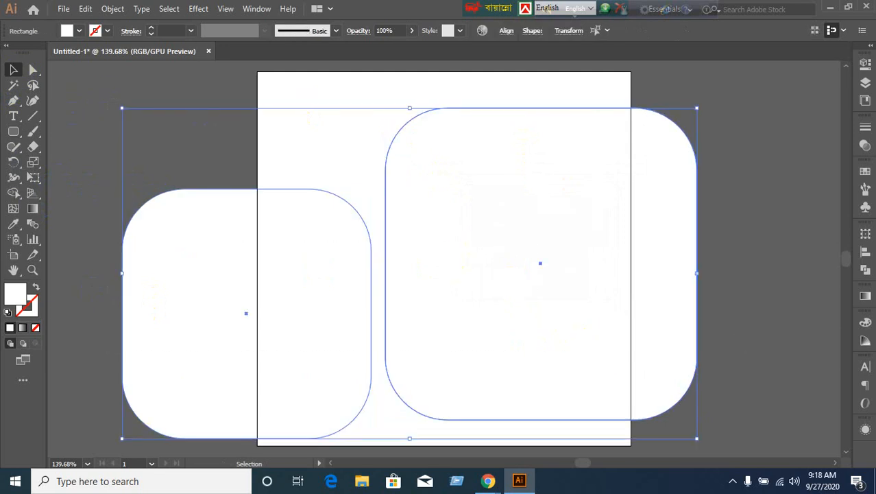
pyautogui.click(865, 255)
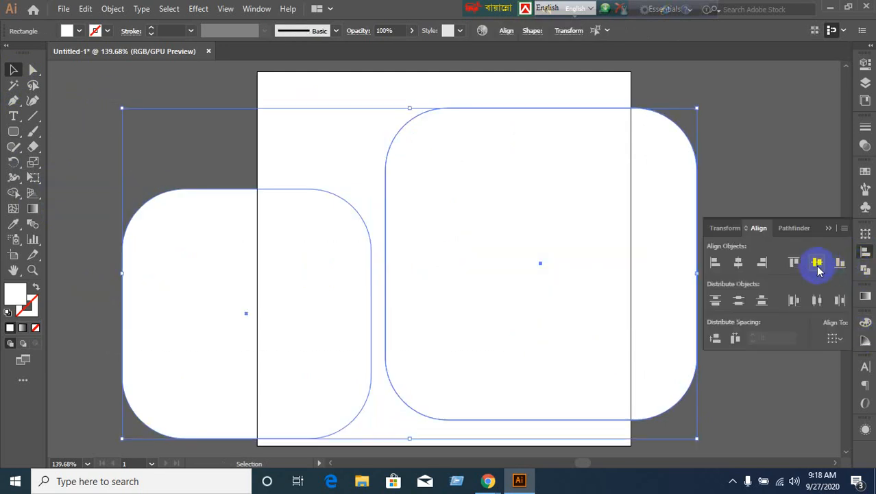
pyautogui.click(819, 263)
pyautogui.click(738, 262)
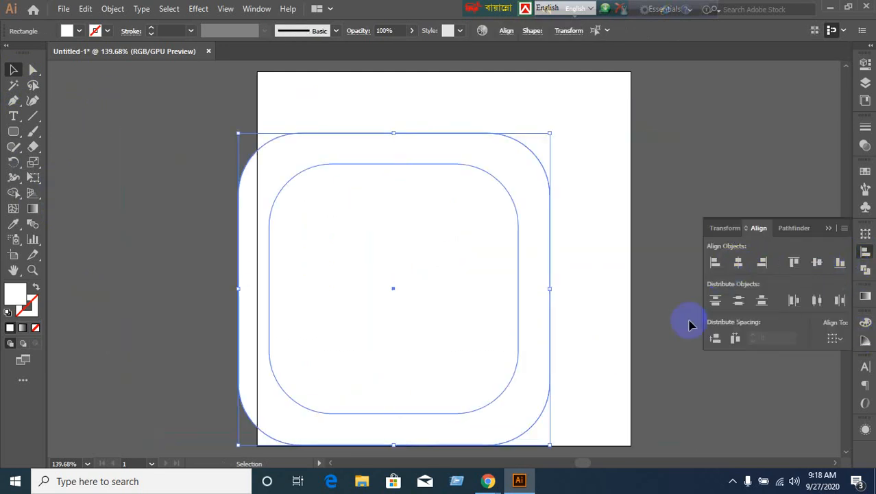
pyautogui.click(662, 273)
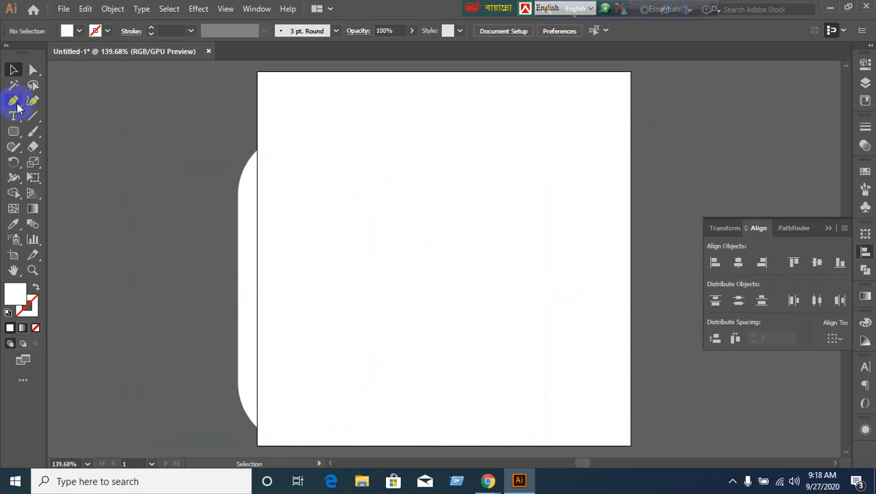
# Create a 170 × 170 px rounded square.
pyautogui.click(13, 131)
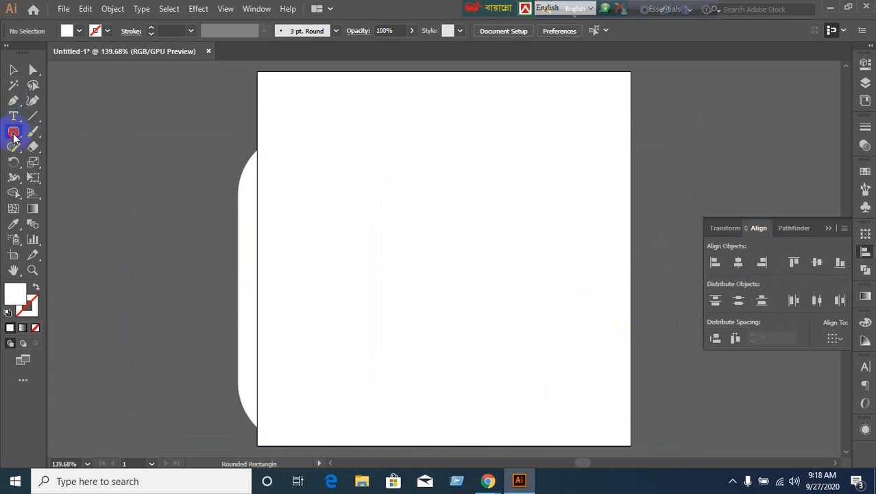
pyautogui.click(641, 140)
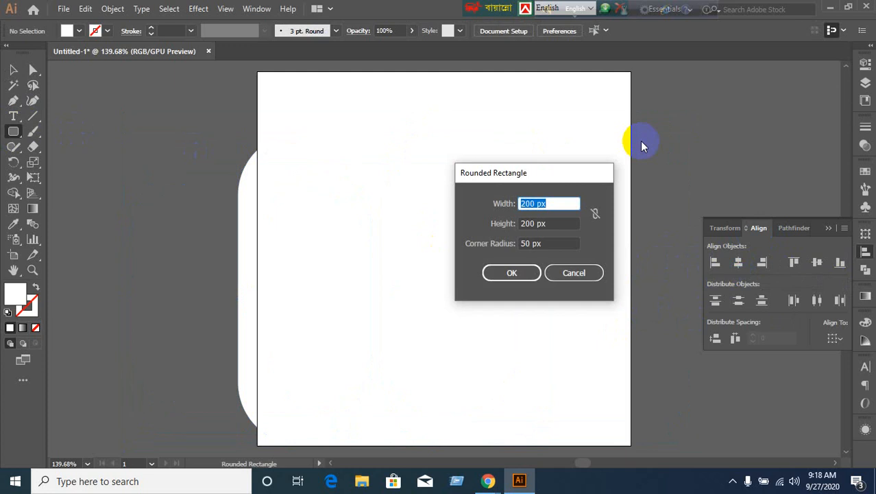
pyautogui.write('170')
pyautogui.press('Tab')
pyautogui.write('170')
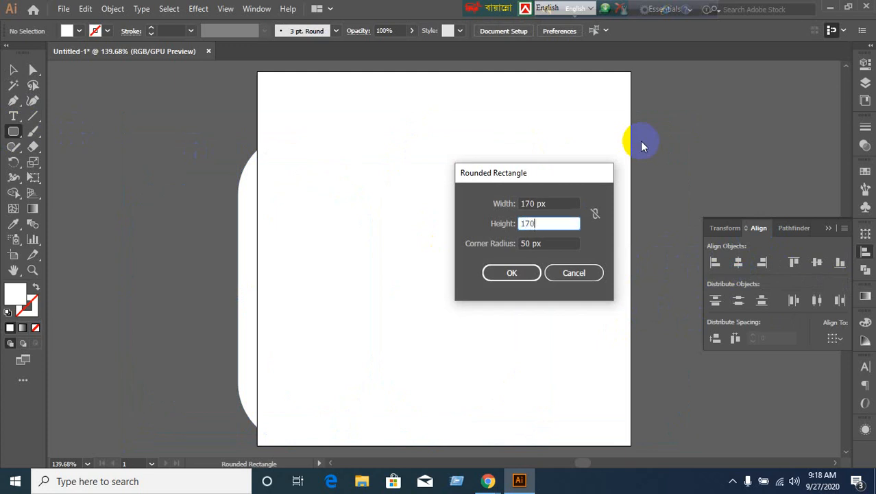
pyautogui.click(496, 272)
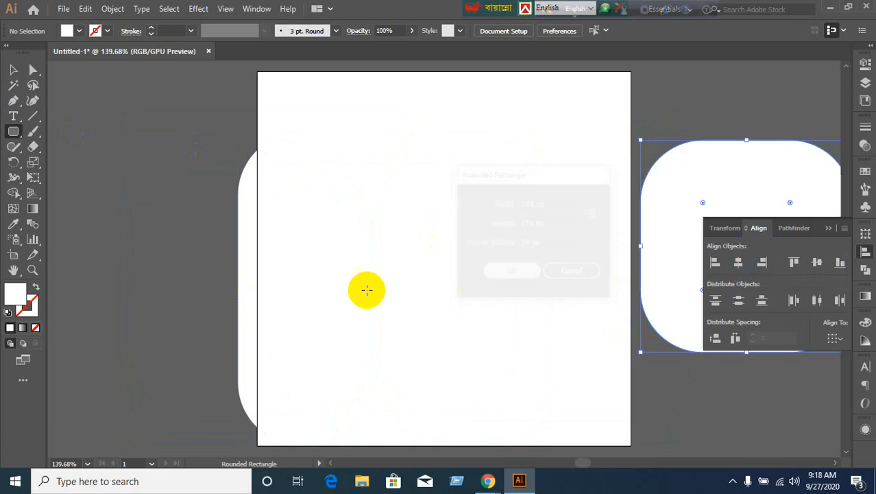
# Centre-align all rounded squares and move the stack onto the artboard centre.
pyautogui.click(13, 69)
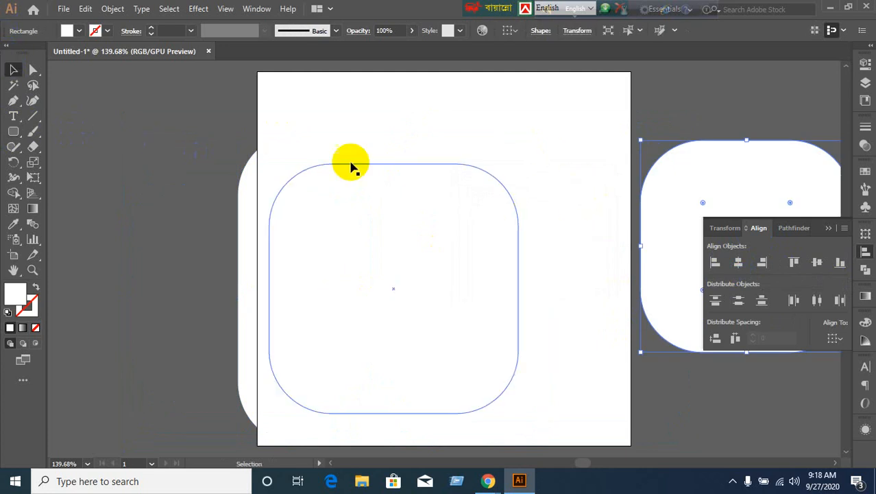
pyautogui.moveTo(234, 115); pyautogui.dragTo(678, 230)
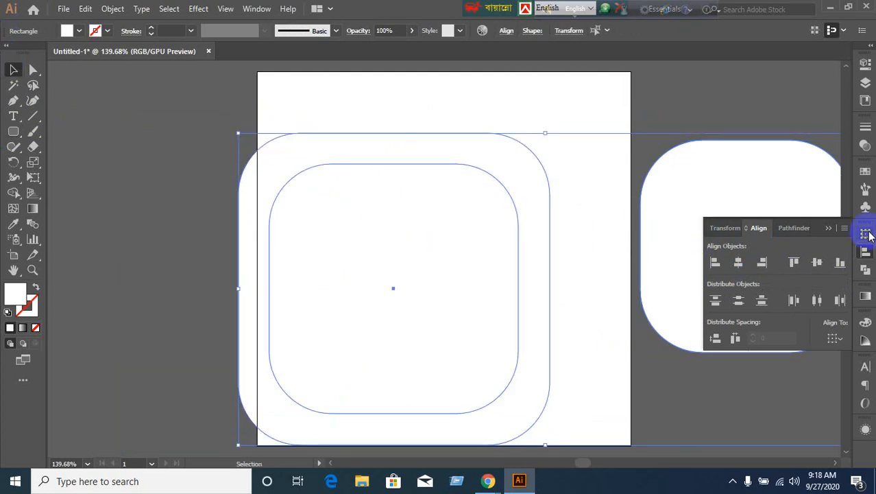
pyautogui.click(819, 264)
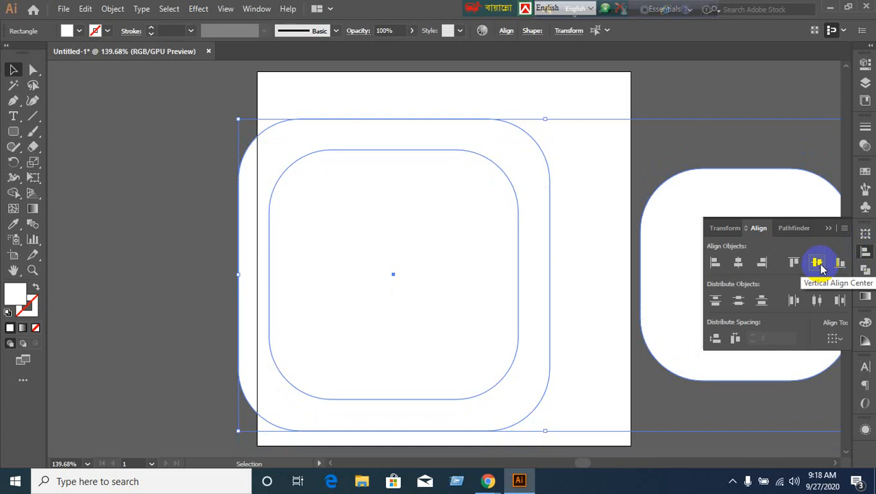
pyautogui.click(738, 262)
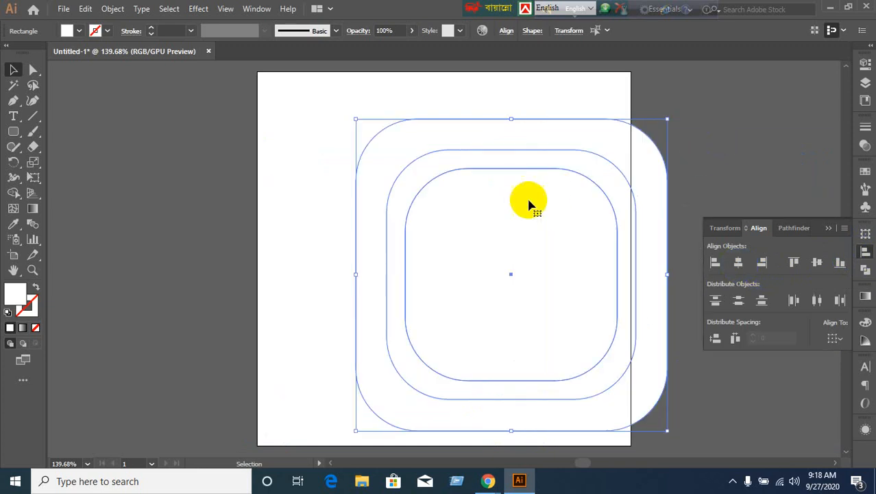
pyautogui.moveTo(528, 202); pyautogui.dragTo(448, 186)
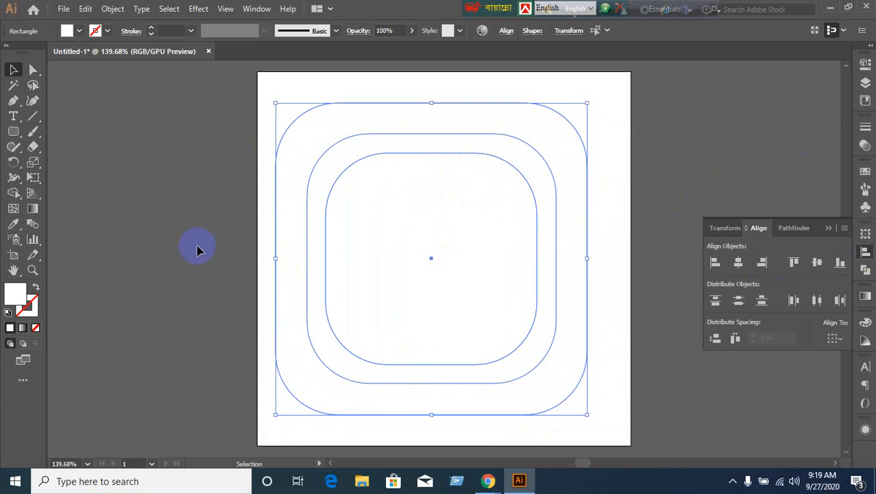
pyautogui.click(197, 248)
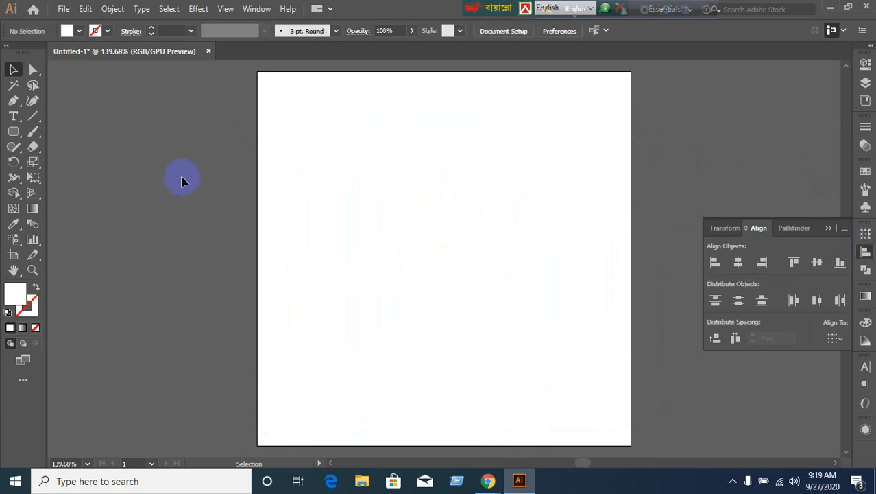
# Reselect the three stacked rounded squares, then deselect them.
pyautogui.moveTo(234, 157); pyautogui.dragTo(459, 362)
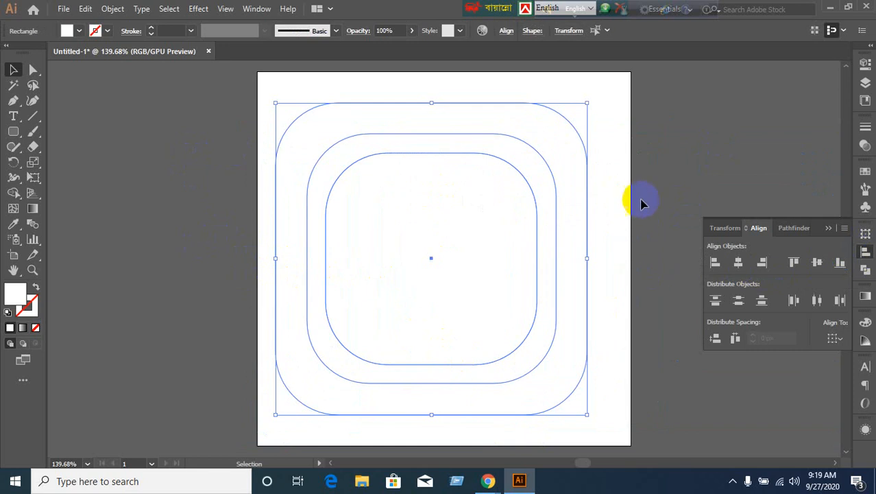
pyautogui.click(342, 235)
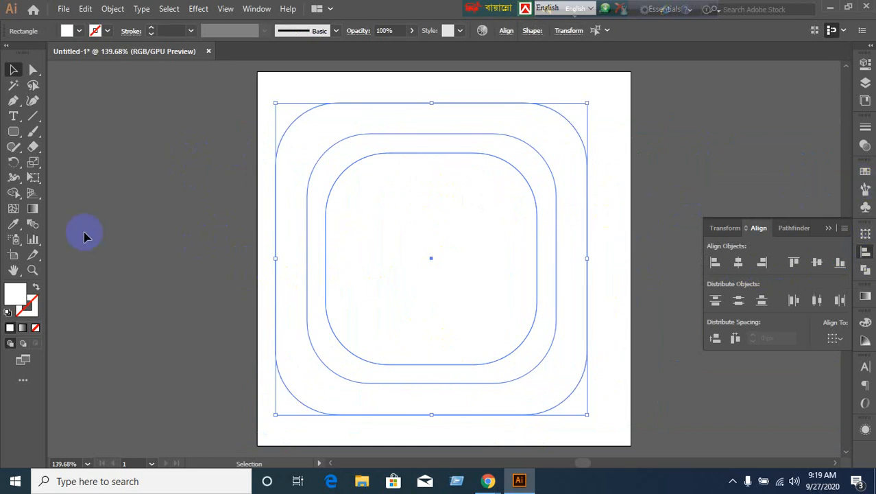
pyautogui.click(17, 241)
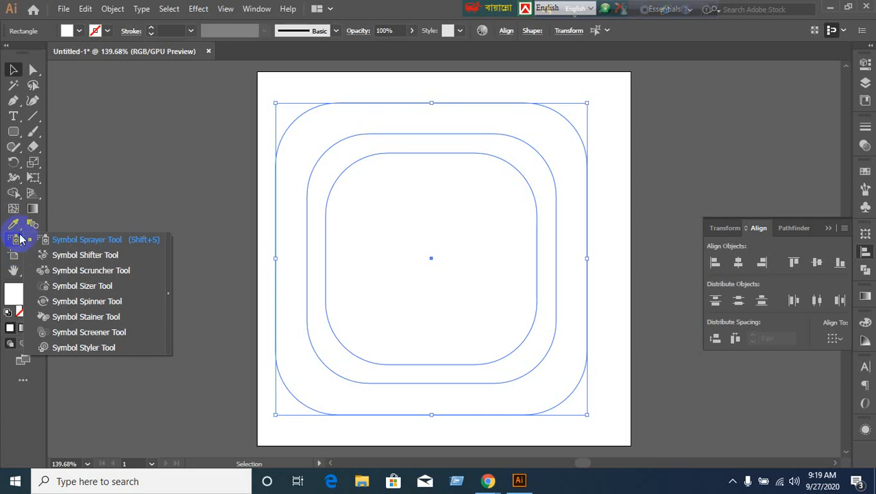
pyautogui.click(219, 198)
pyautogui.moveTo(130, 78); pyautogui.dragTo(489, 337)
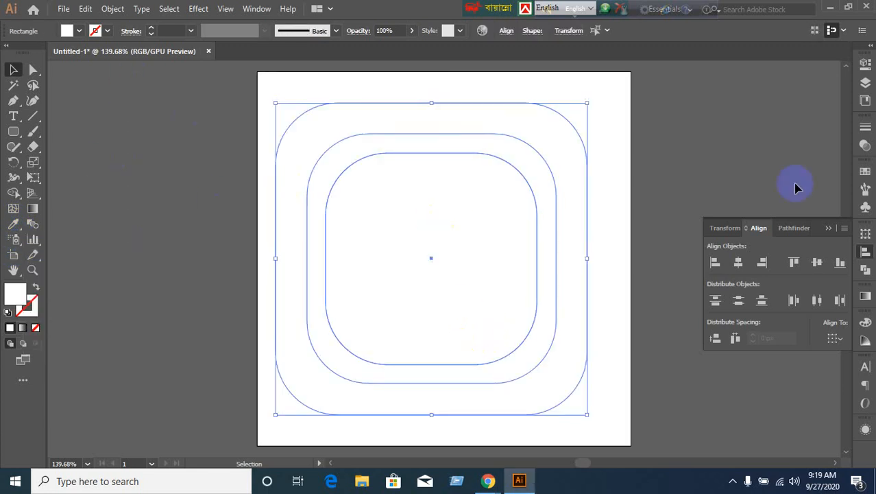
pyautogui.click(691, 180)
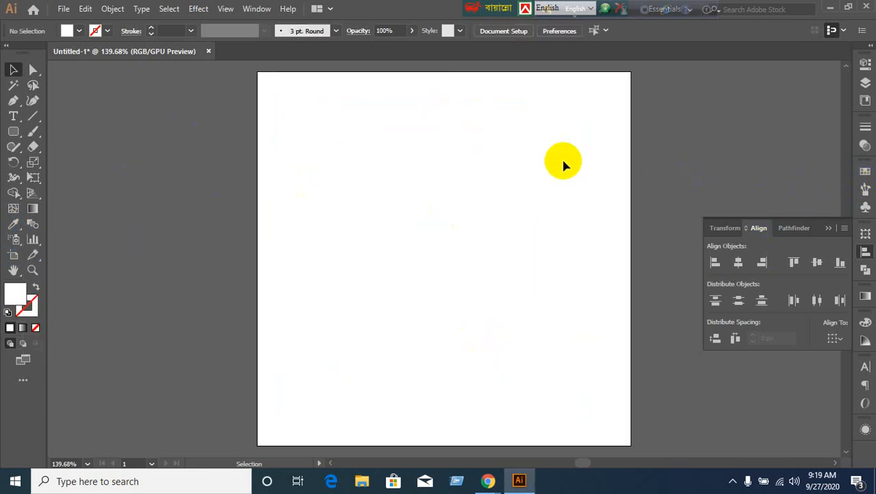
# Fill the outer rounded square yellow and the middle one red.
pyautogui.click(561, 146)
pyautogui.click(866, 171)
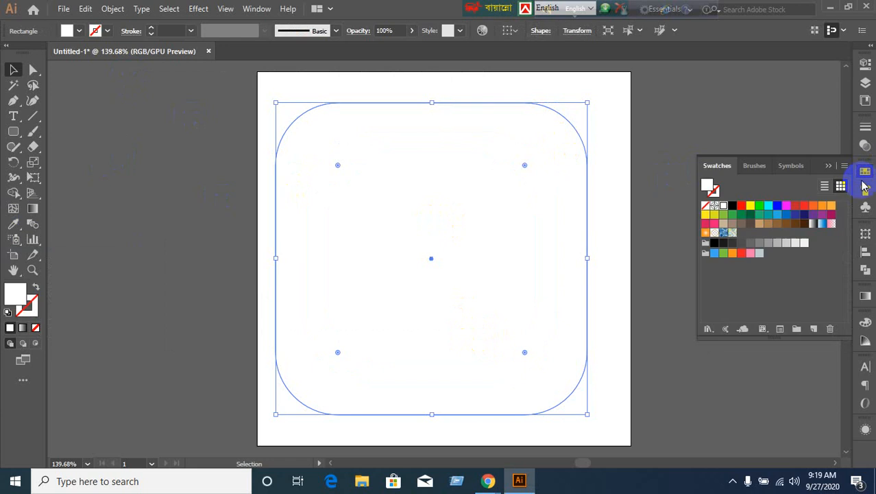
pyautogui.click(750, 205)
pyautogui.click(593, 160)
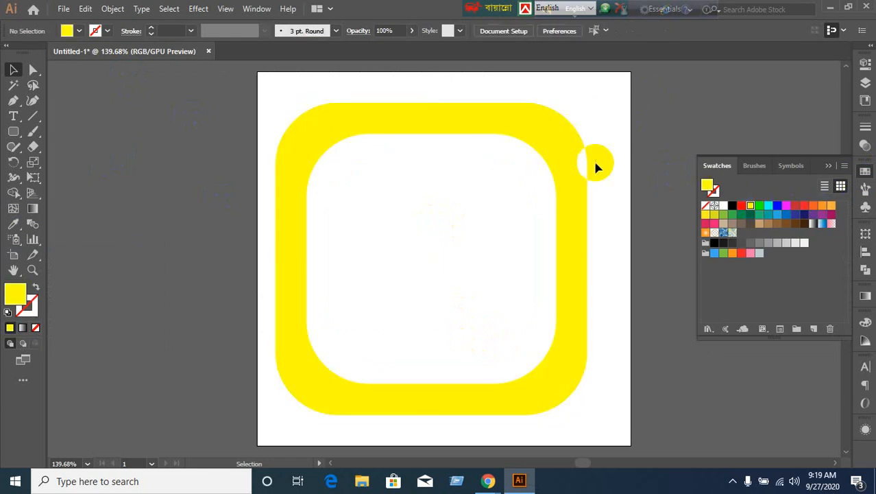
pyautogui.click(556, 192)
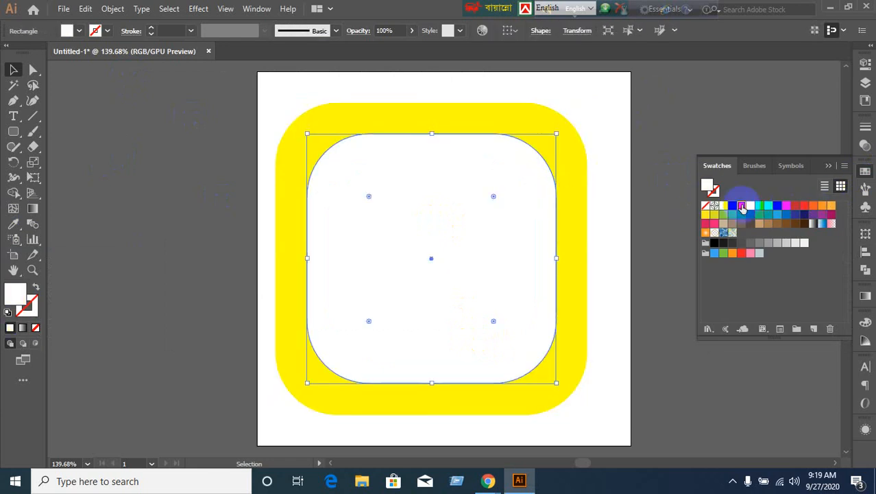
pyautogui.click(741, 206)
pyautogui.click(705, 127)
# Fill the innermost square magenta, close the swatches, and minimize Illustrator.
pyautogui.click(509, 239)
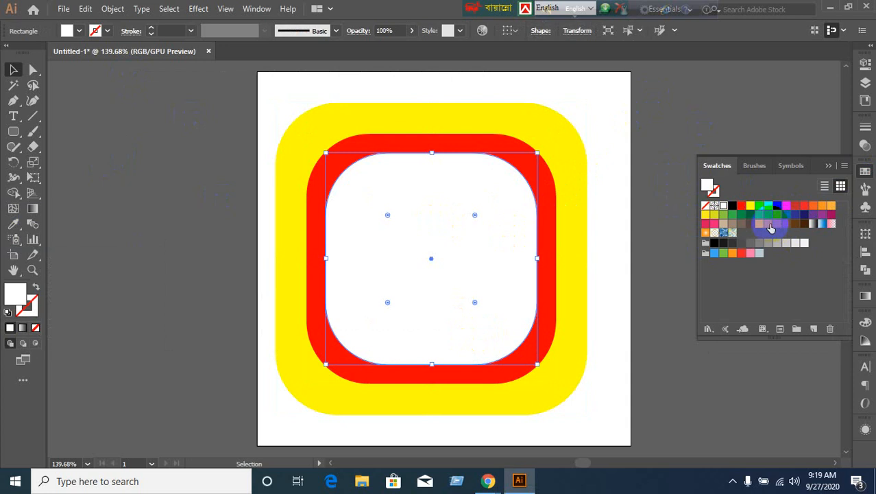
pyautogui.click(786, 205)
pyautogui.click(729, 126)
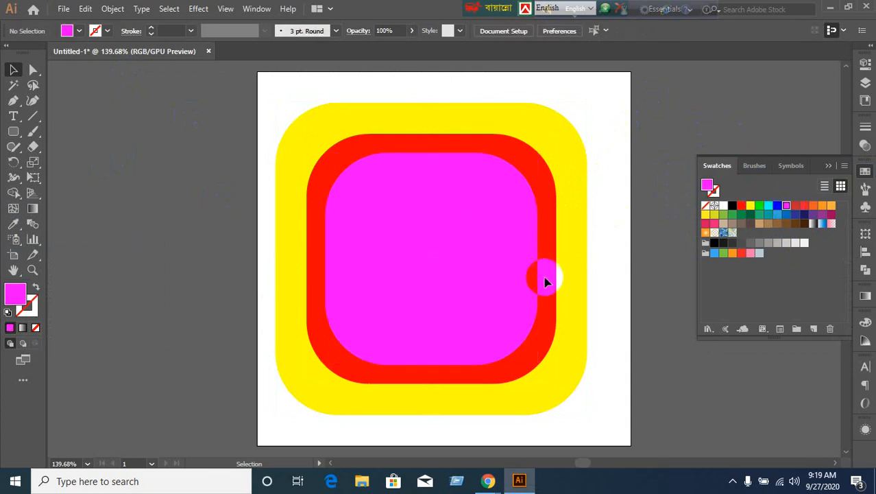
pyautogui.click(493, 286)
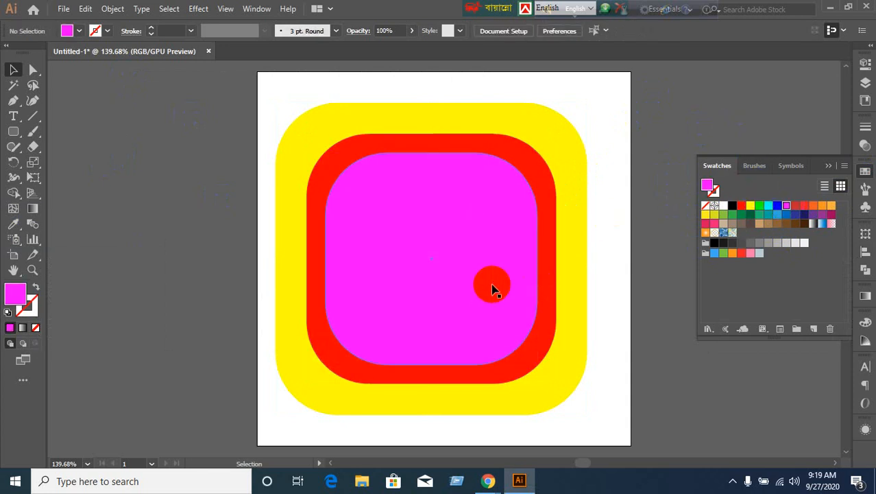
pyautogui.click(830, 166)
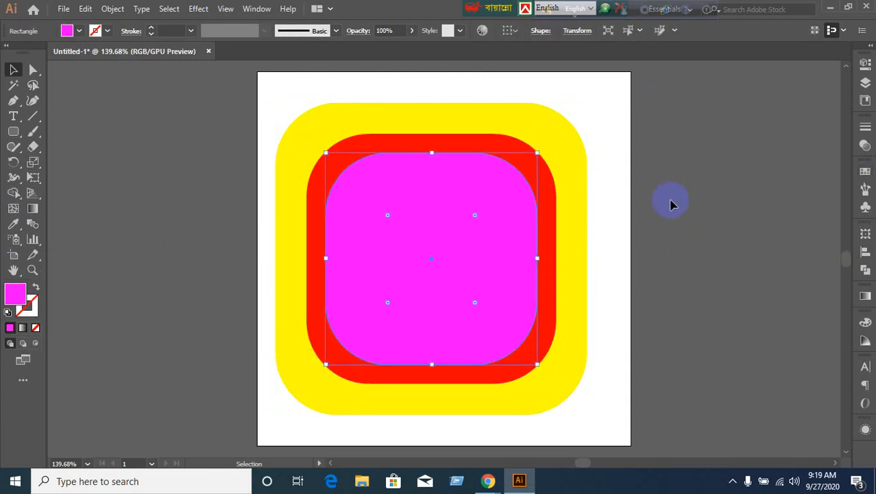
pyautogui.click(505, 268)
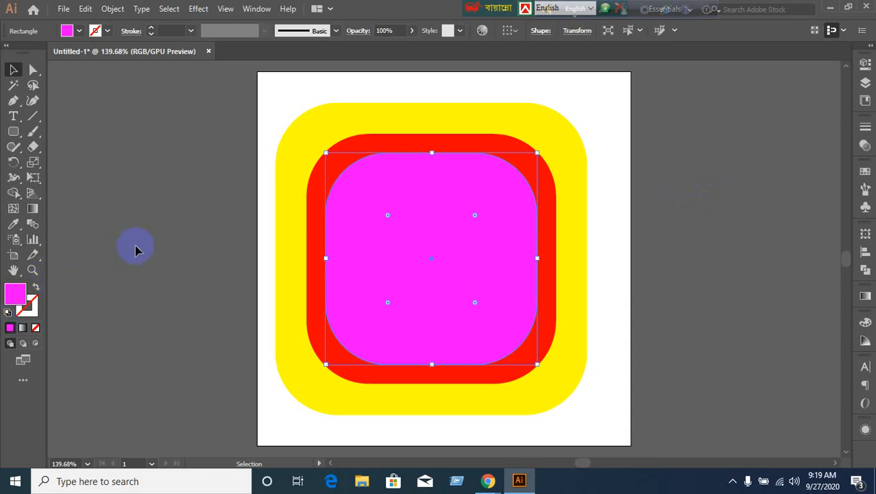
pyautogui.click(419, 304)
pyautogui.click(829, 6)
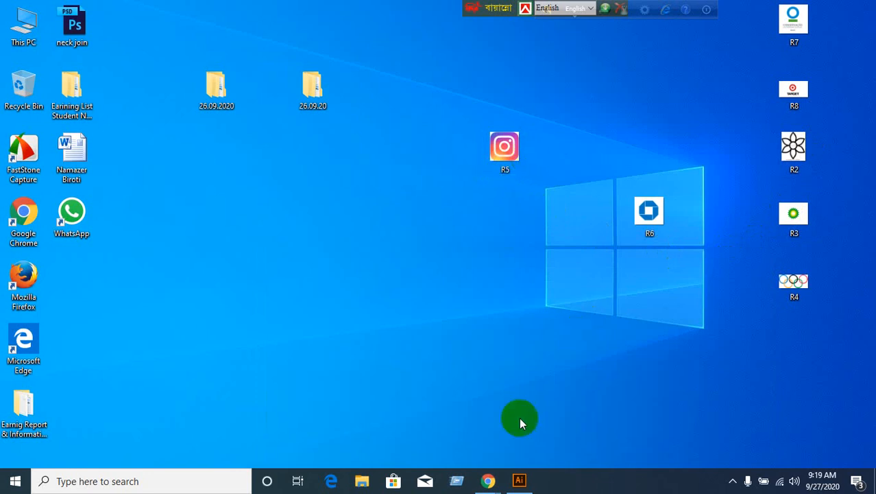
# Restore Illustrator from the taskbar to the nested-squares document.
pyautogui.click(519, 480)
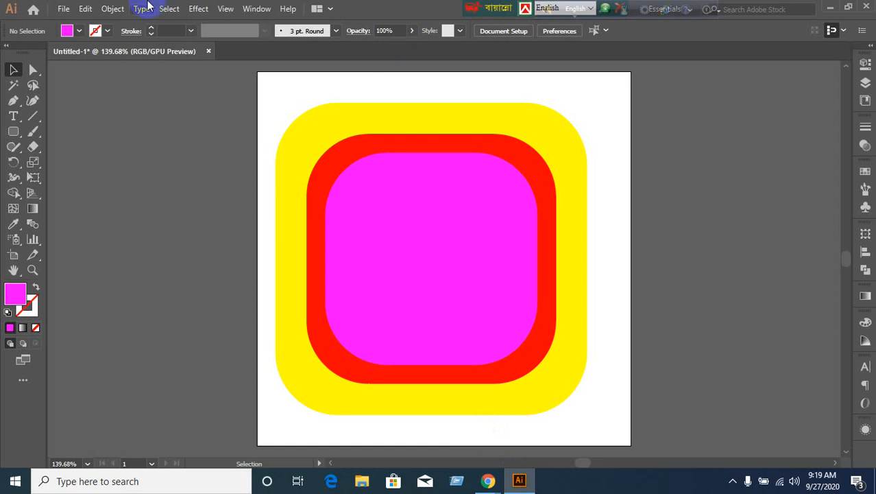
# Create a 90 × 90 px circle with the Ellipse tool.
pyautogui.click(10, 136)
pyautogui.click(76, 163)
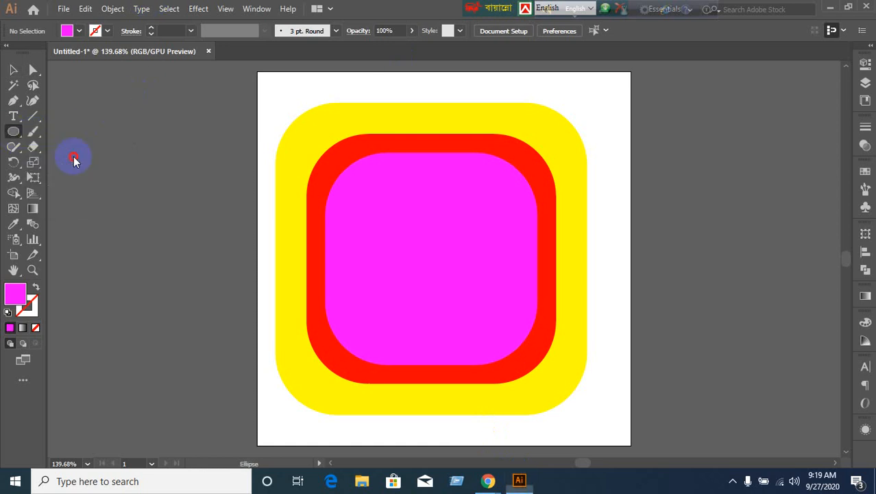
pyautogui.click(157, 192)
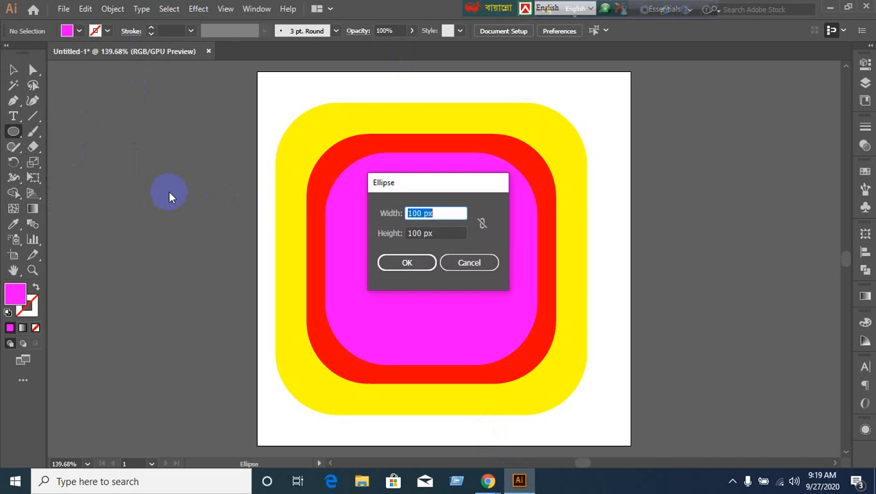
pyautogui.press('Tab')
pyautogui.write('9')
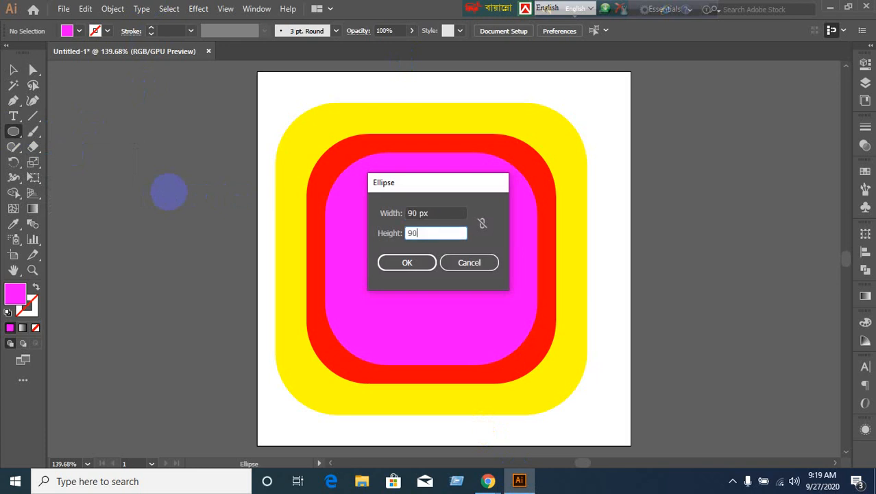
pyautogui.click(379, 261)
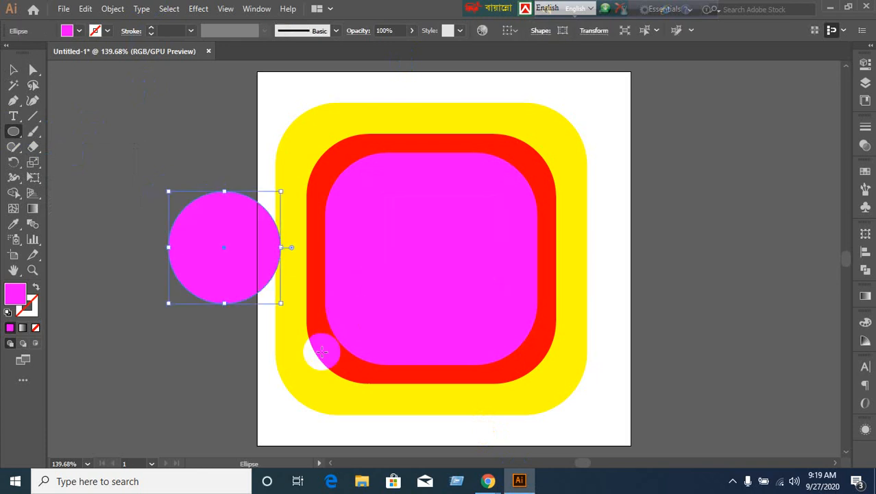
# Fill the circle cyan, then select it together with all rounded squares.
pyautogui.click(15, 71)
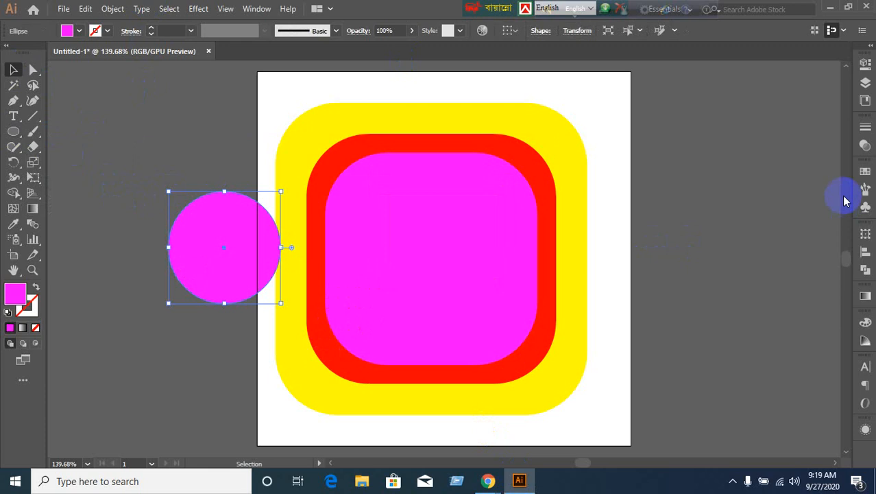
pyautogui.click(865, 171)
pyautogui.click(768, 205)
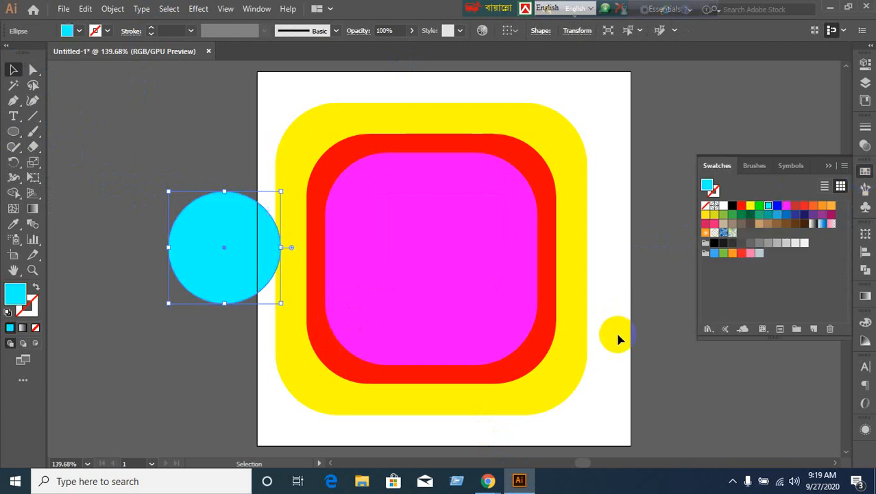
pyautogui.click(621, 322)
pyautogui.moveTo(146, 184); pyautogui.dragTo(588, 365)
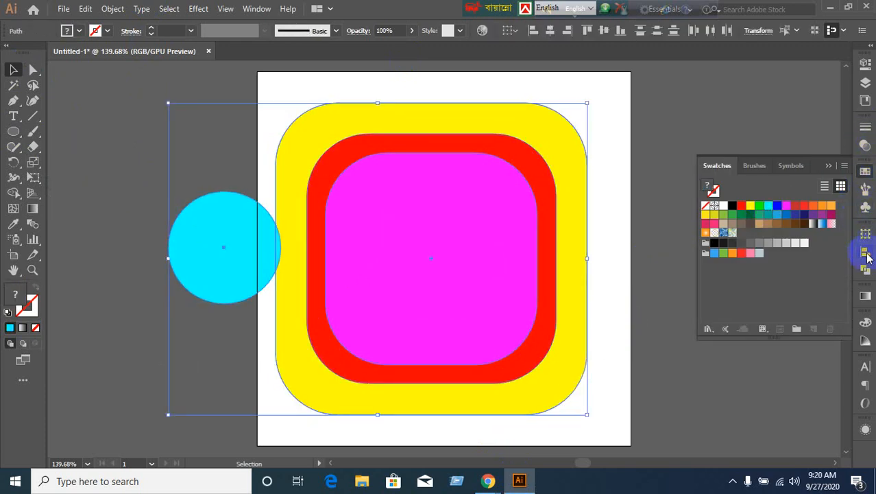
# Centre the cyan circle vertically and horizontally within the rounded squares.
pyautogui.click(865, 252)
pyautogui.click(816, 261)
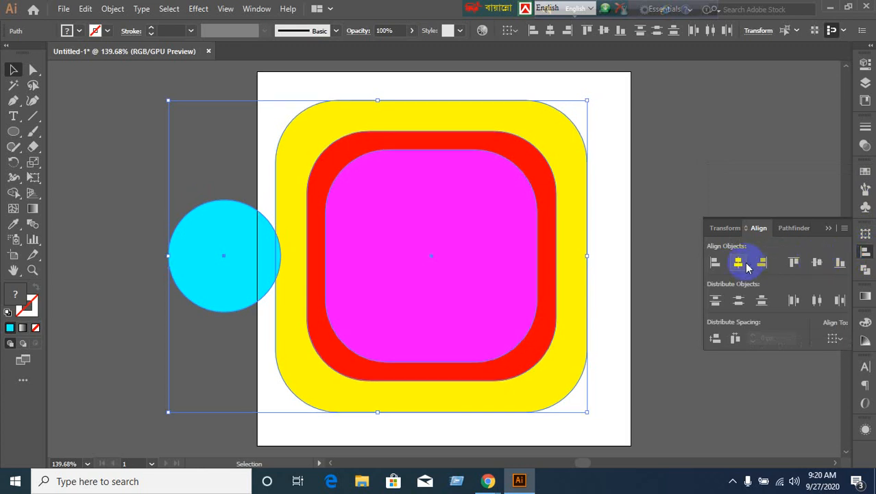
pyautogui.click(740, 262)
pyautogui.click(657, 216)
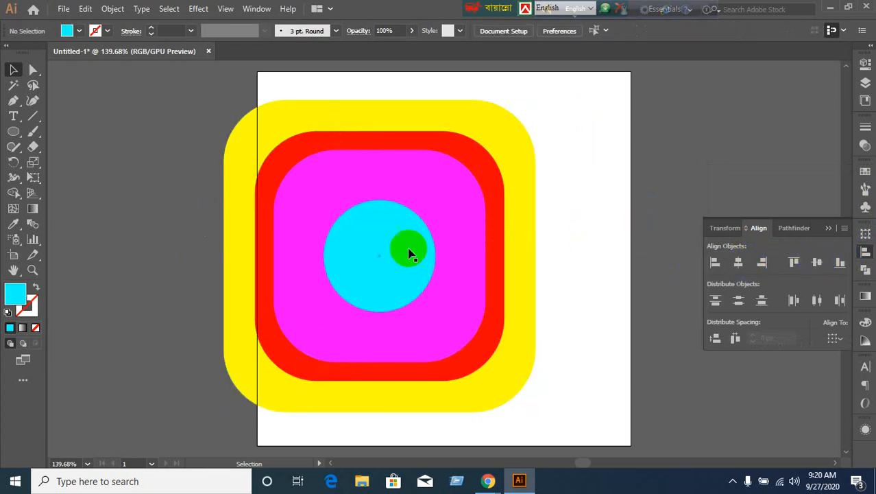
pyautogui.click(408, 249)
pyautogui.click(195, 276)
# Create a 60 × 60 px circle and move it onto the cyan circle.
pyautogui.click(12, 131)
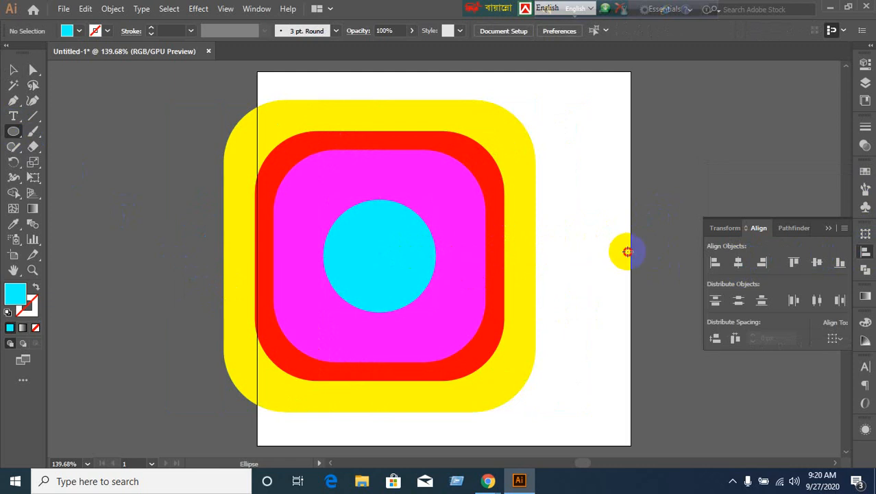
pyautogui.click(625, 288)
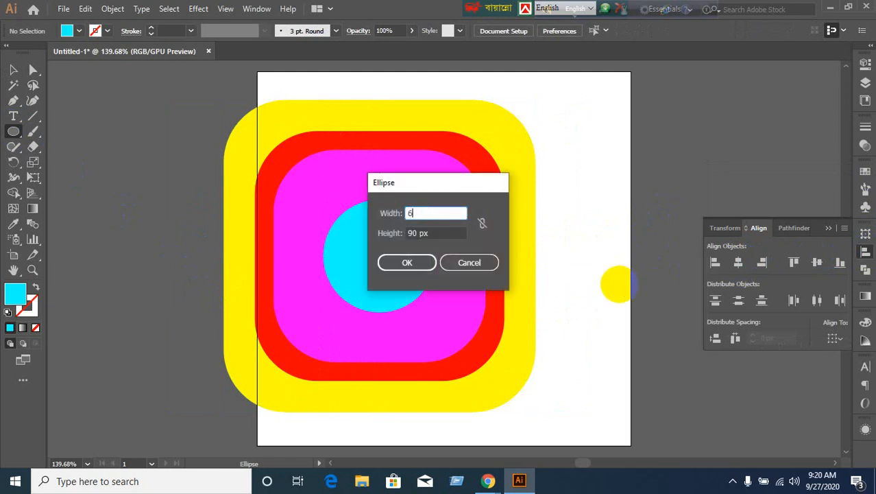
pyautogui.press('Tab')
pyautogui.write('6')
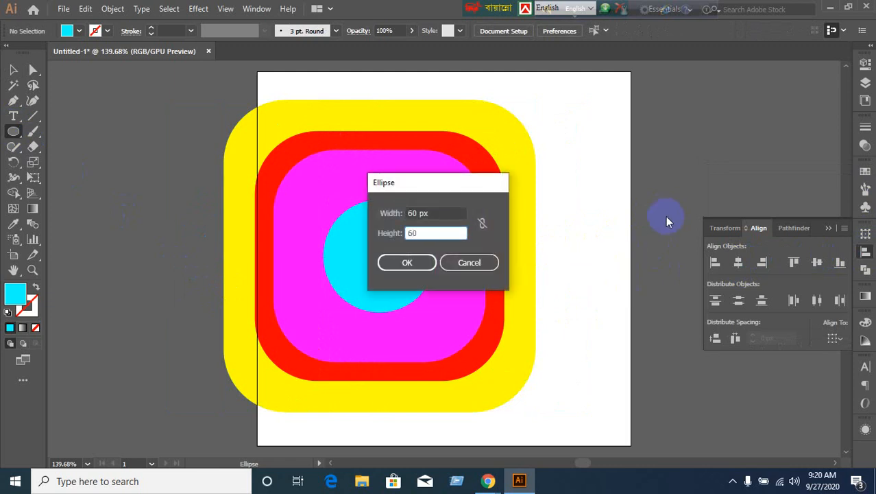
pyautogui.click(393, 266)
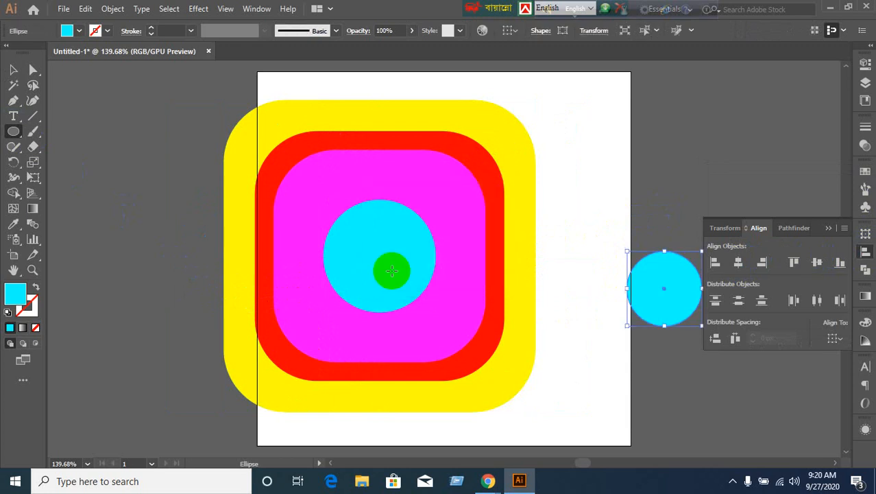
pyautogui.click(13, 69)
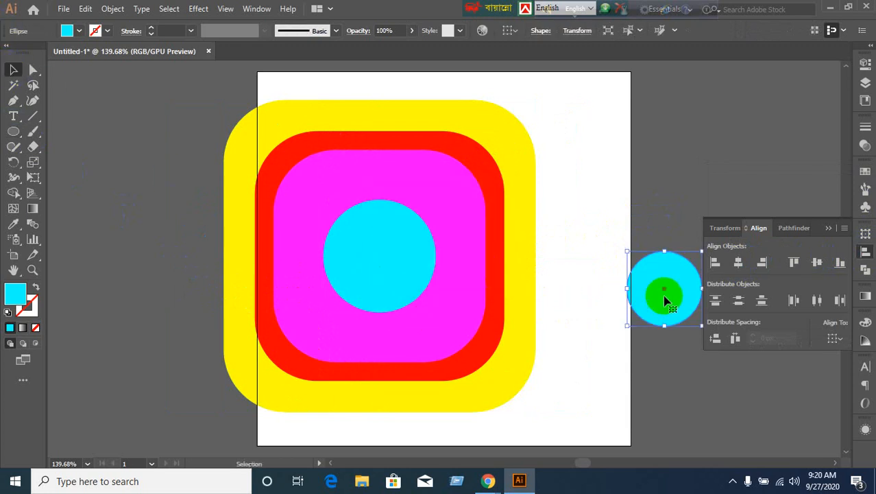
pyautogui.moveTo(663, 295); pyautogui.dragTo(379, 266)
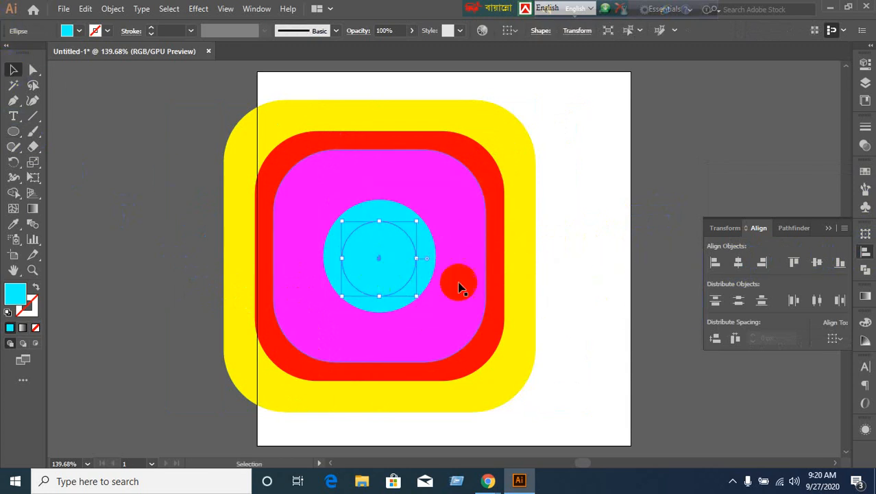
# Fill the small circle white, centre-align all icon parts, and move the icon onto the artboard.
pyautogui.click(865, 172)
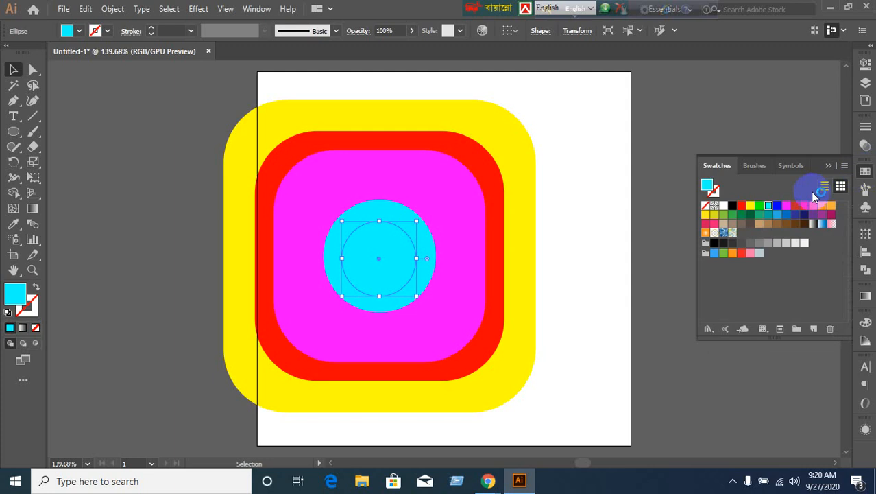
pyautogui.click(723, 206)
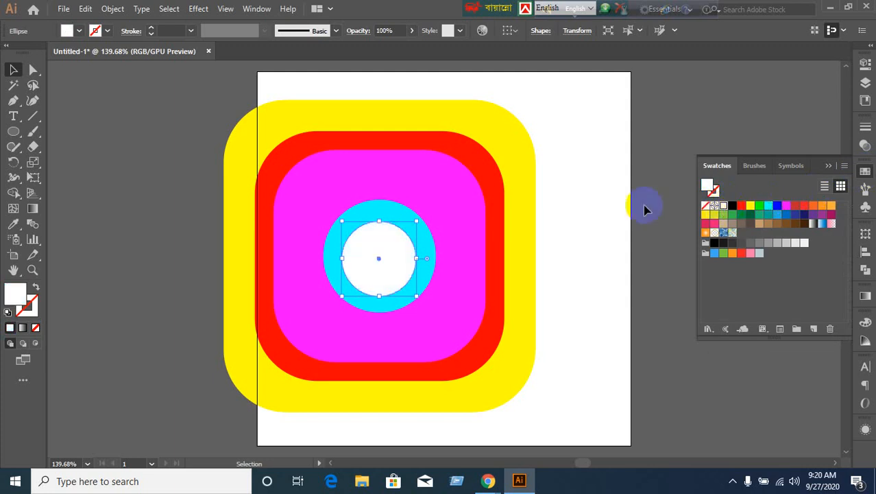
pyautogui.click(440, 342)
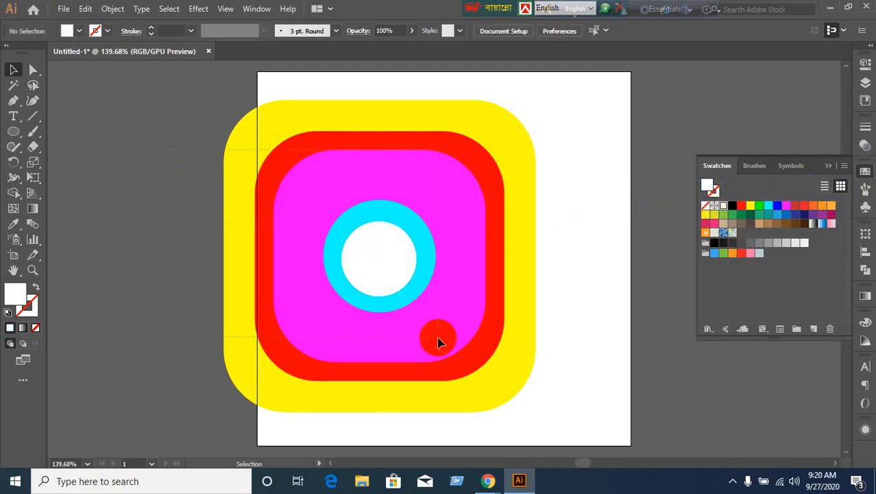
pyautogui.click(864, 253)
pyautogui.click(815, 263)
pyautogui.click(729, 266)
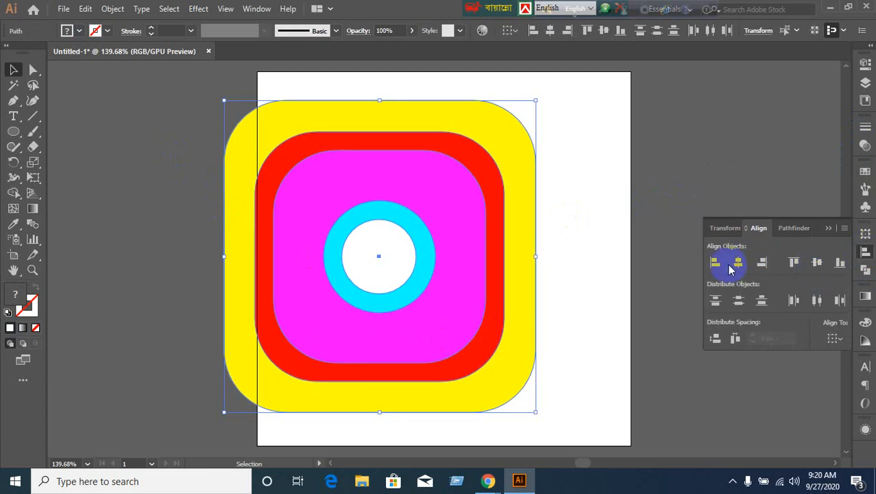
pyautogui.click(737, 264)
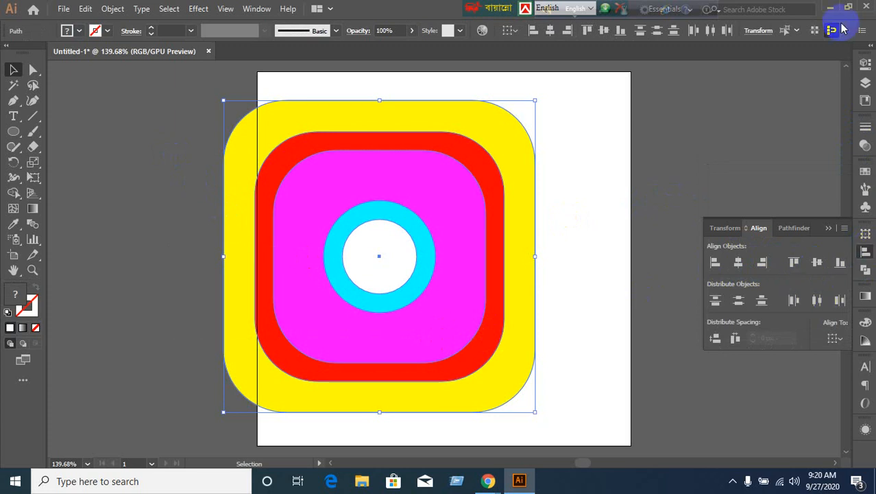
pyautogui.moveTo(381, 266); pyautogui.dragTo(421, 258)
pyautogui.click(700, 171)
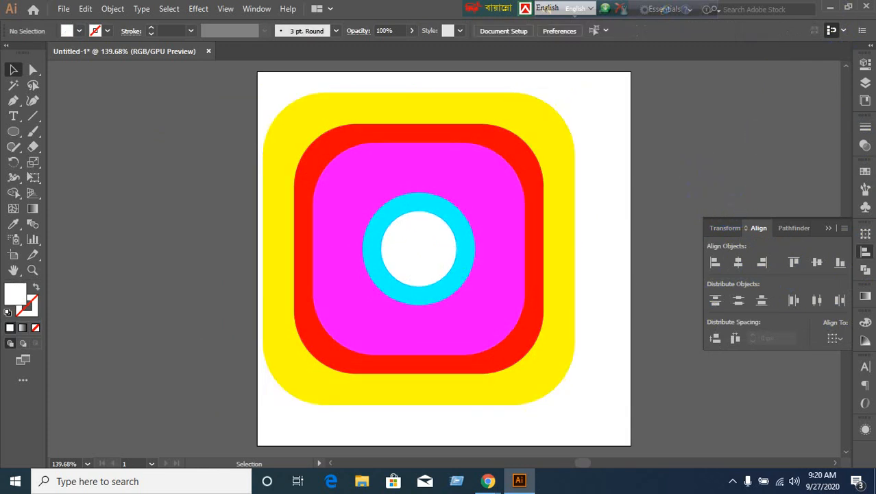
# Bring in the R5 Instagram image, embed it, and shrink it to about half size.
pyautogui.click(826, 8)
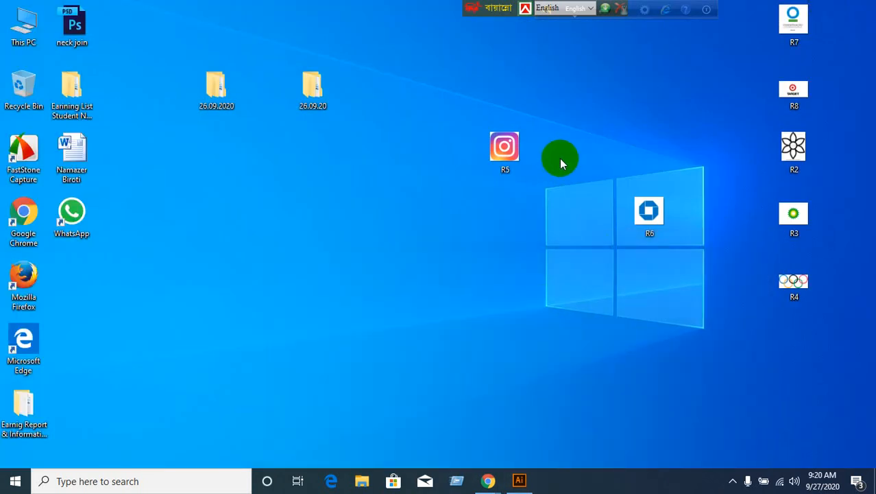
pyautogui.moveTo(507, 147); pyautogui.dragTo(172, 184)
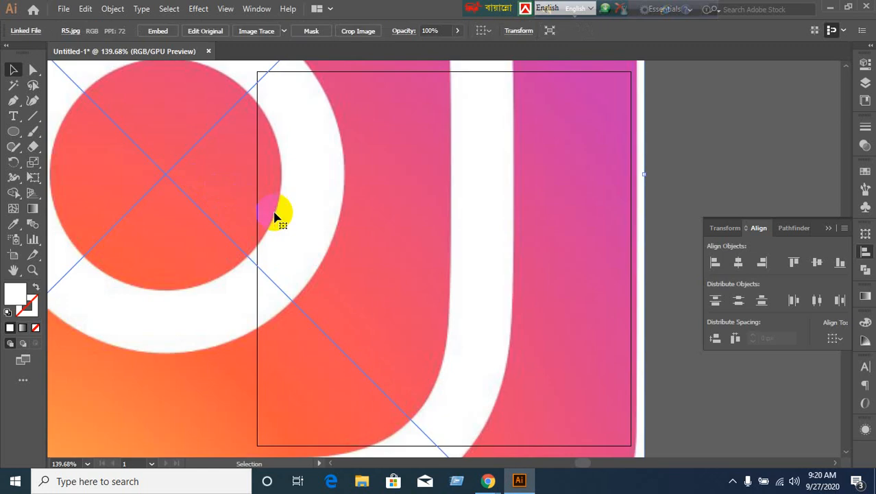
pyautogui.click(157, 31)
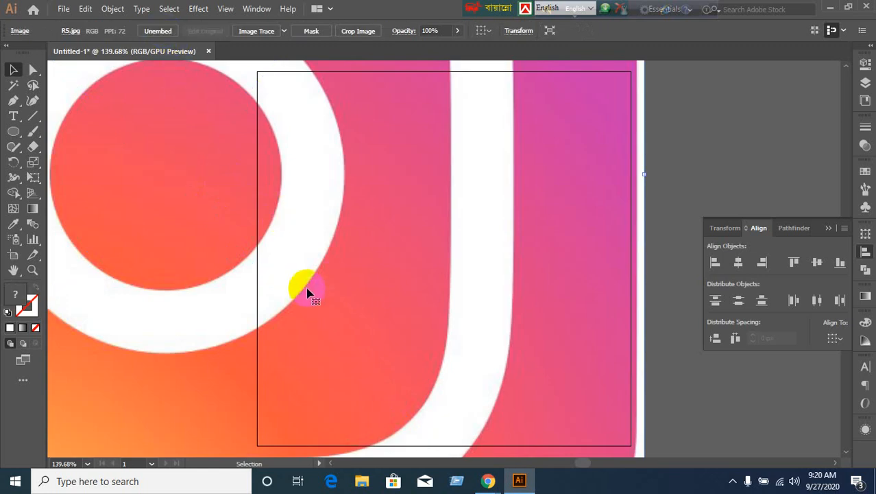
pyautogui.scroll(-3, 306, 293)
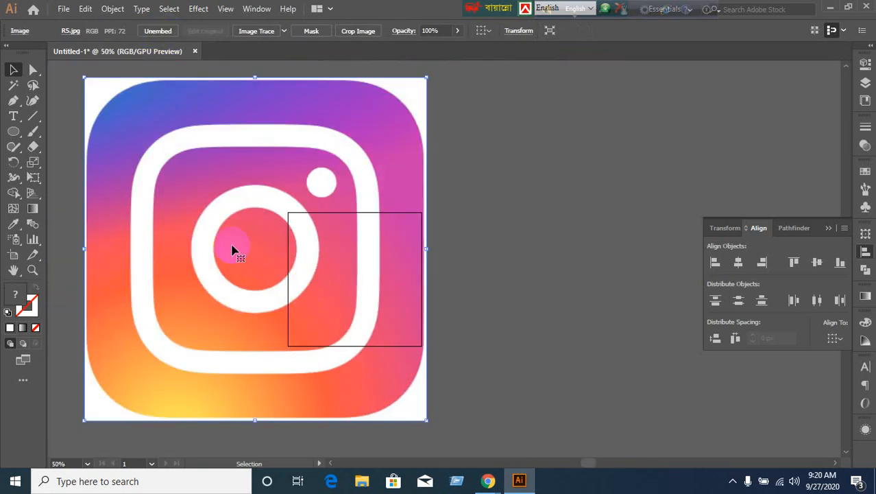
pyautogui.moveTo(87, 80); pyautogui.dragTo(315, 310)
# Place the Instagram image beside the flat icon and resize it to match its height.
pyautogui.scroll(2, 370, 353)
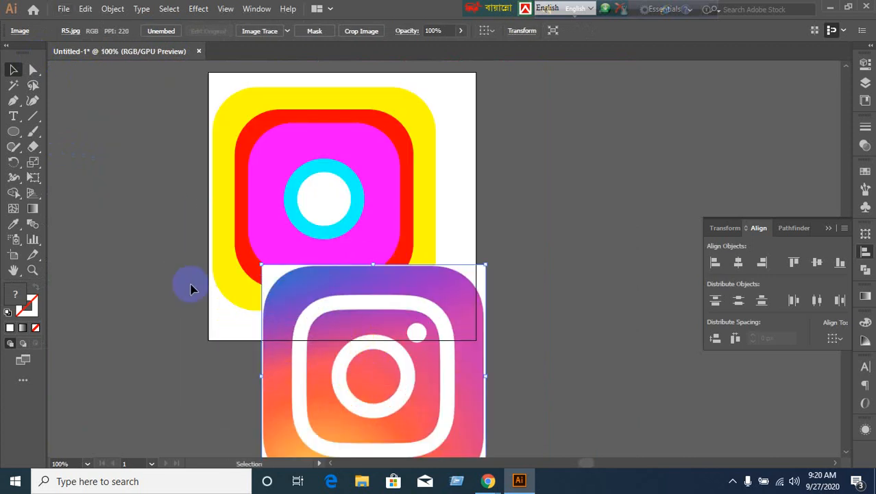
pyautogui.scroll(-1, 327, 323)
pyautogui.scroll(1, 329, 322)
pyautogui.moveTo(367, 358); pyautogui.dragTo(621, 183)
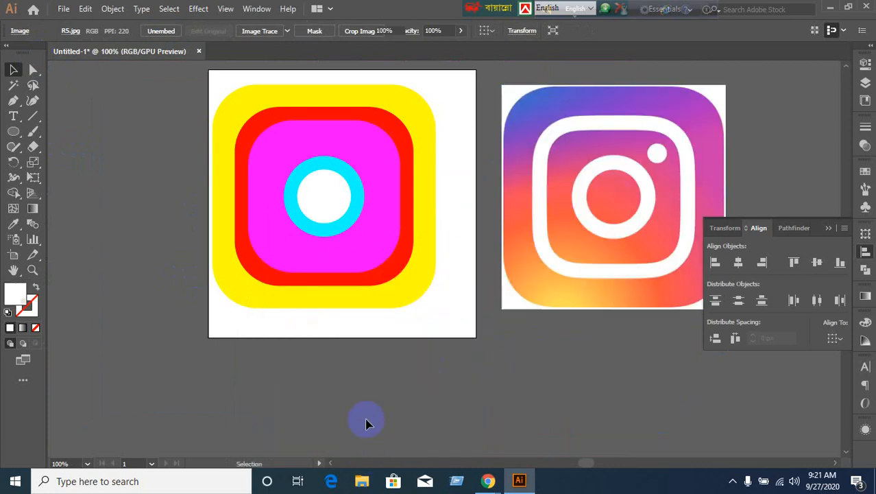
pyautogui.click(367, 417)
pyautogui.click(566, 277)
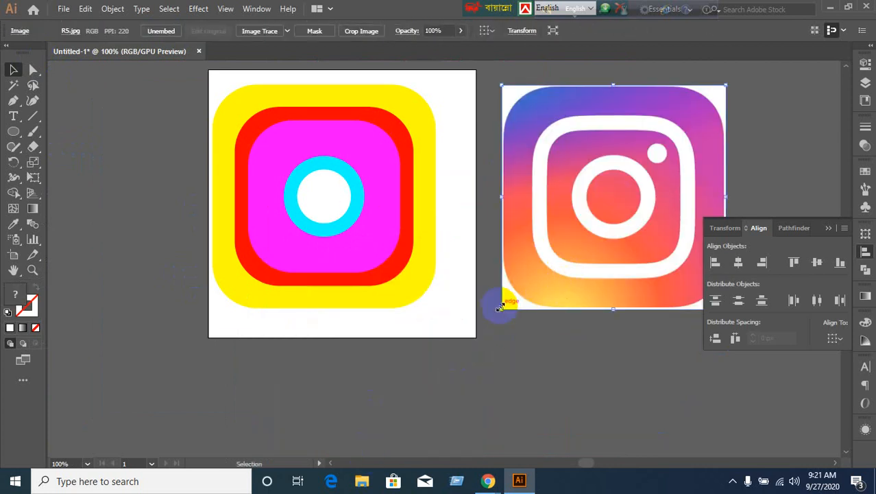
pyautogui.moveTo(504, 299); pyautogui.dragTo(493, 318)
pyautogui.click(418, 394)
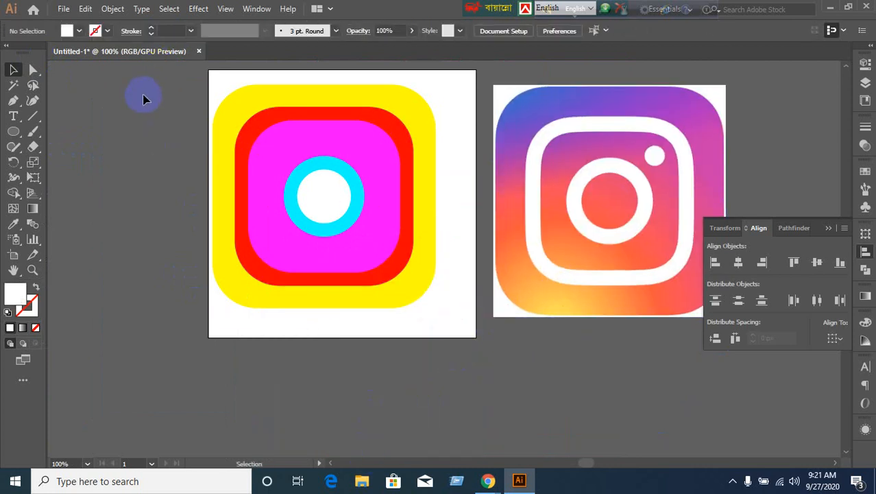
# Nudge the flat-colour icon down-right, then minimise Illustrator.
pyautogui.moveTo(382, 260); pyautogui.dragTo(397, 277)
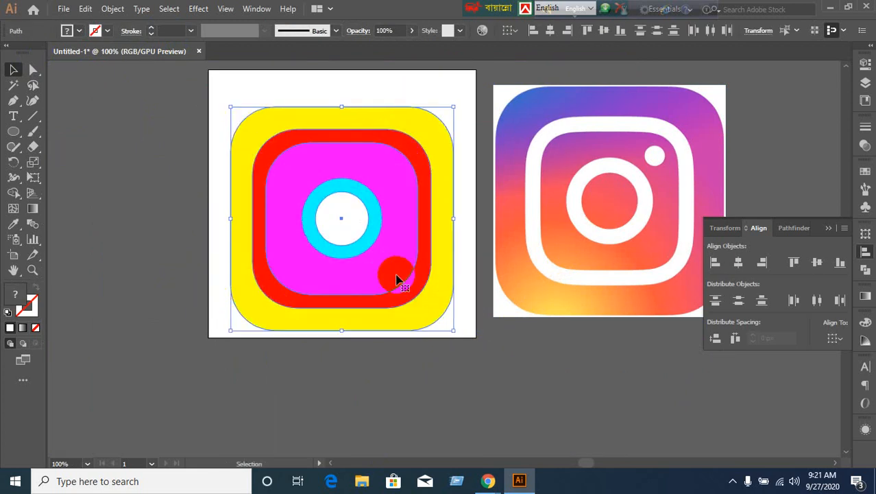
pyautogui.click(437, 384)
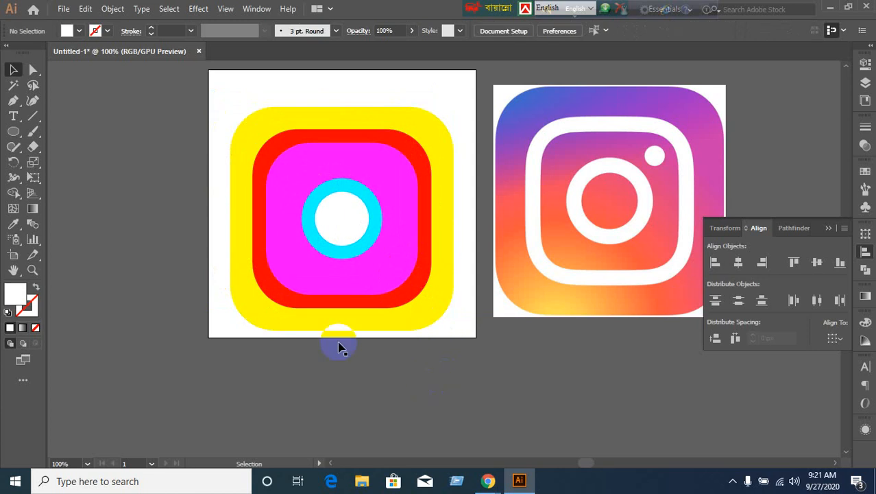
pyautogui.click(828, 9)
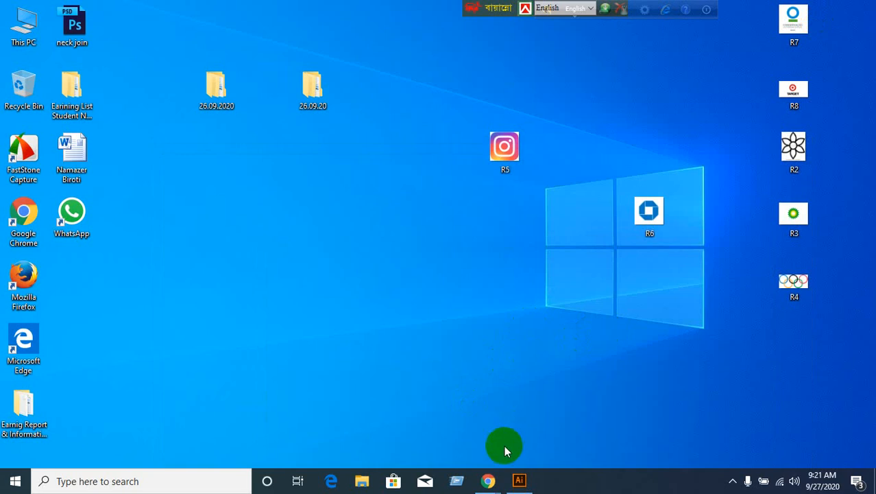
# Restore Illustrator and create a 30 × 30 px circle left of the artboard.
pyautogui.click(518, 481)
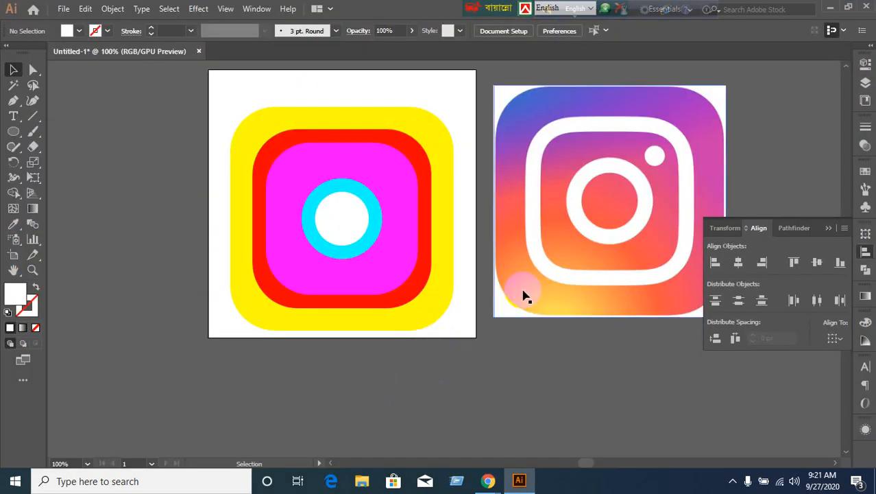
pyautogui.click(13, 131)
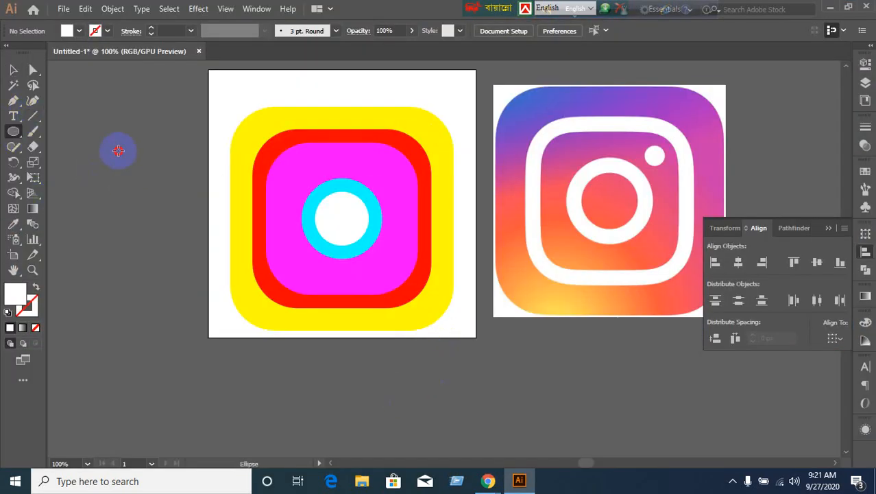
pyautogui.click(334, 258)
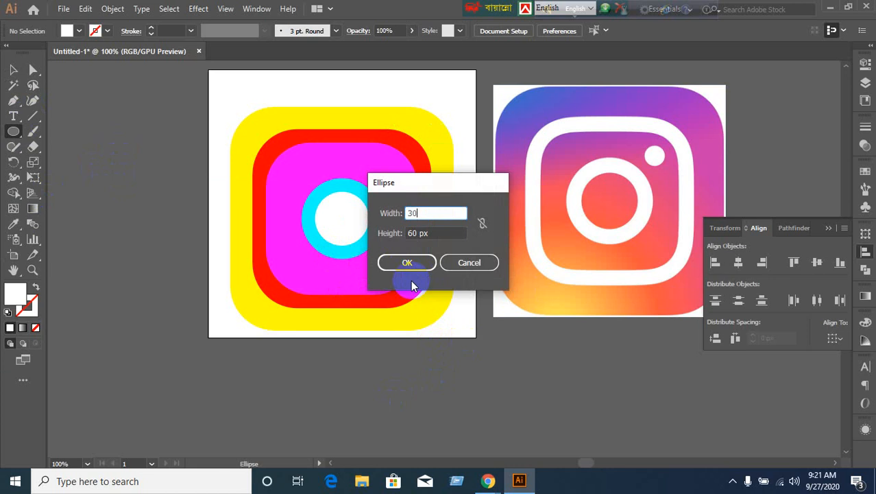
pyautogui.write('30')
pyautogui.press('Tab')
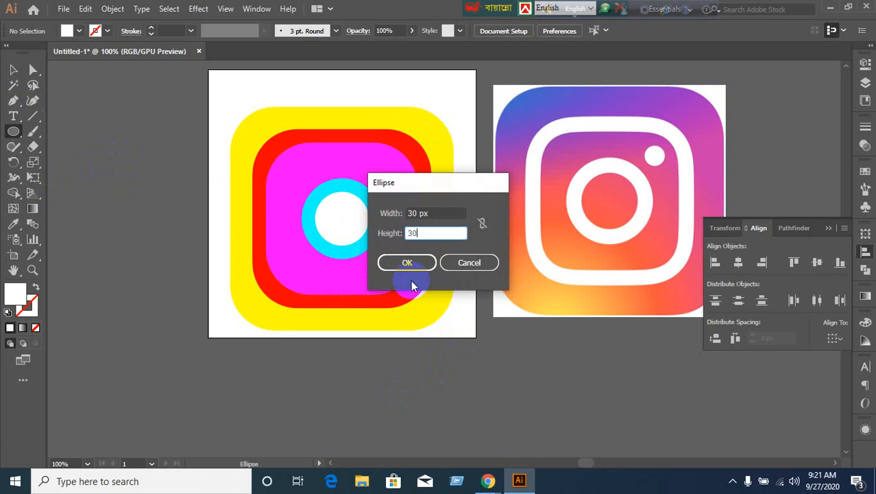
pyautogui.click(407, 264)
# Admit the waiting guest in the video meeting, then return to Illustrator's Selection Tool.
pyautogui.moveTo(488, 480)
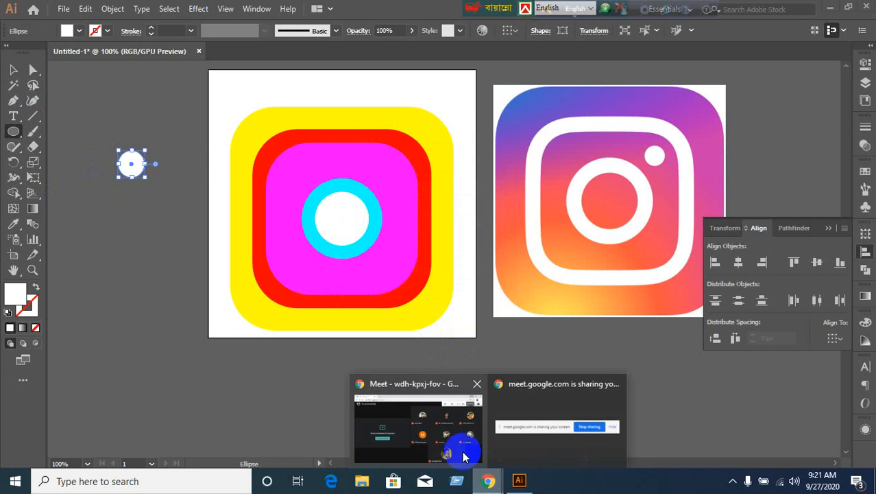
pyautogui.click(463, 457)
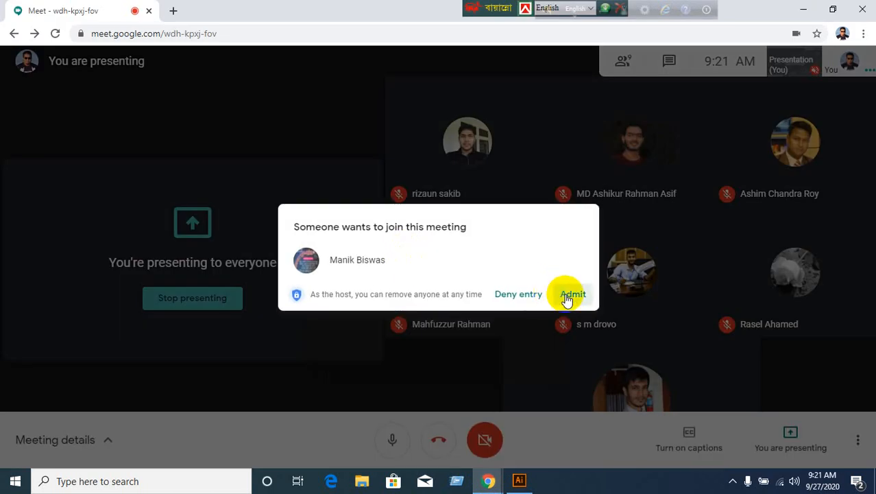
pyautogui.click(569, 295)
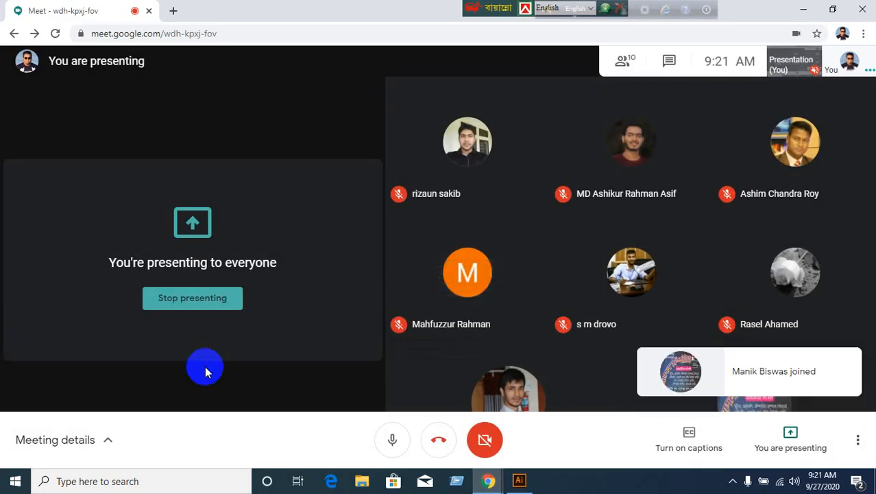
pyautogui.click(519, 482)
pyautogui.click(13, 69)
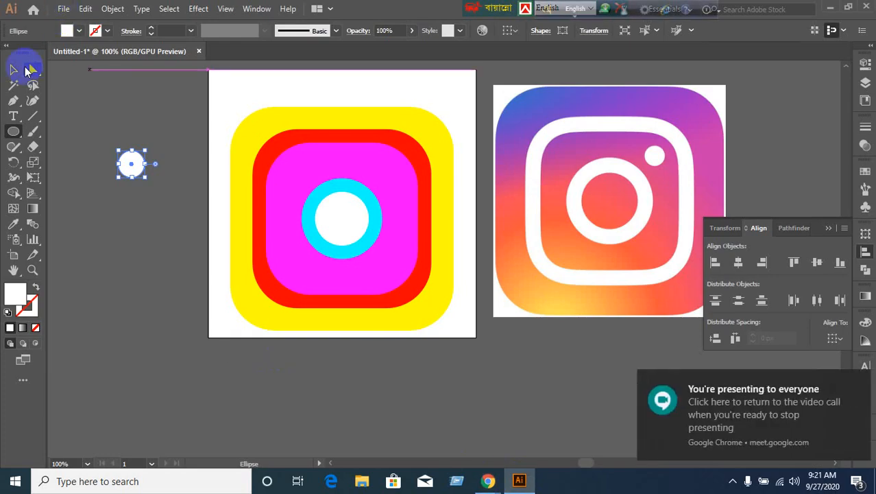
# Drag the 30 px white circle into the magenta square's top-right corner, then select the yellow square.
pyautogui.click(106, 232)
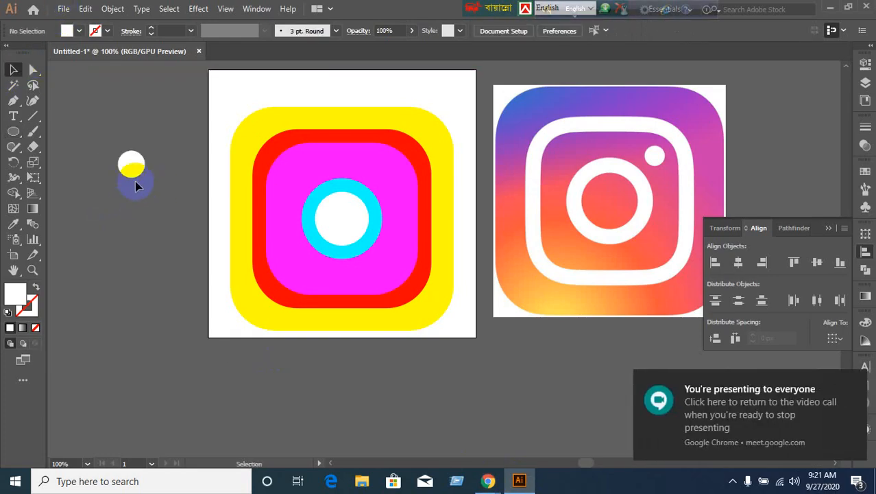
pyautogui.moveTo(135, 172); pyautogui.dragTo(388, 172)
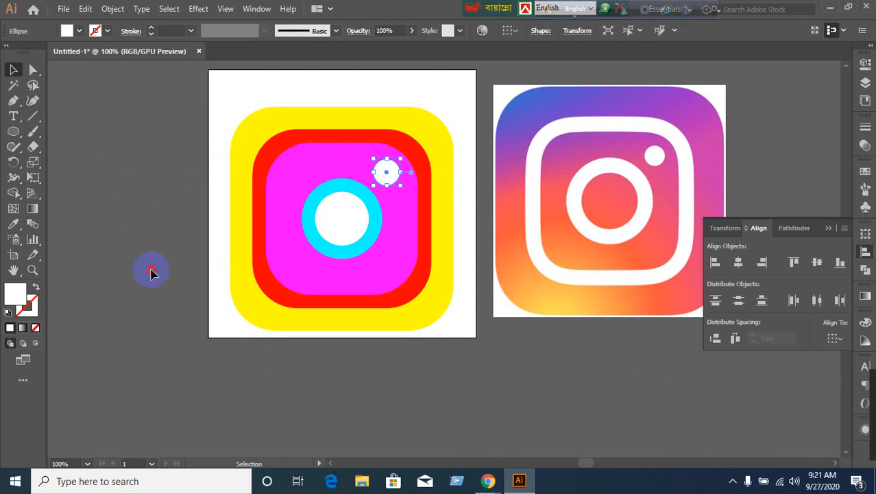
pyautogui.click(472, 312)
pyautogui.scroll(1, 472, 312)
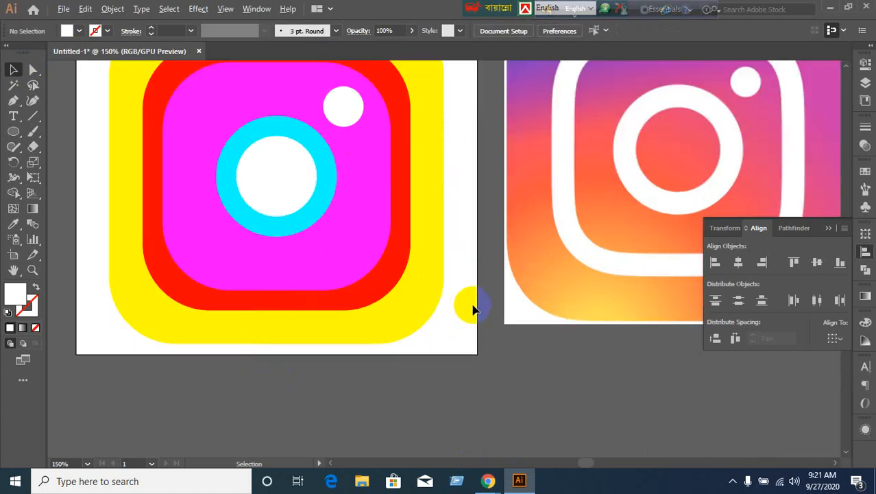
pyautogui.scroll(-1, 472, 310)
pyautogui.click(417, 327)
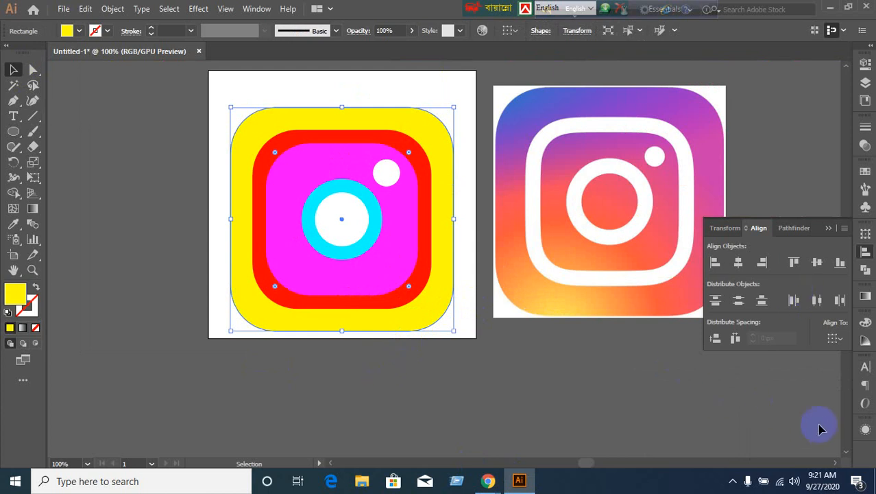
# Replace the yellow square's flat fill with a freeform gradient of lilac, purple, pale cyan and orange.
pyautogui.click(23, 329)
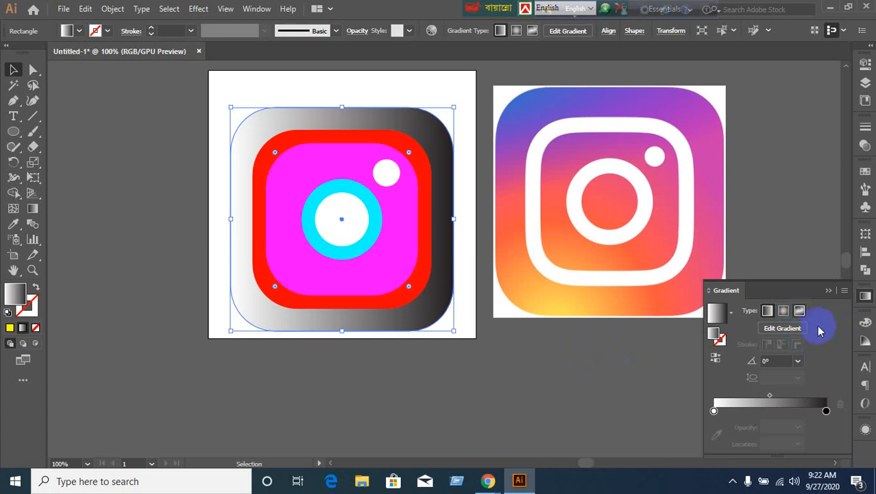
pyautogui.click(801, 312)
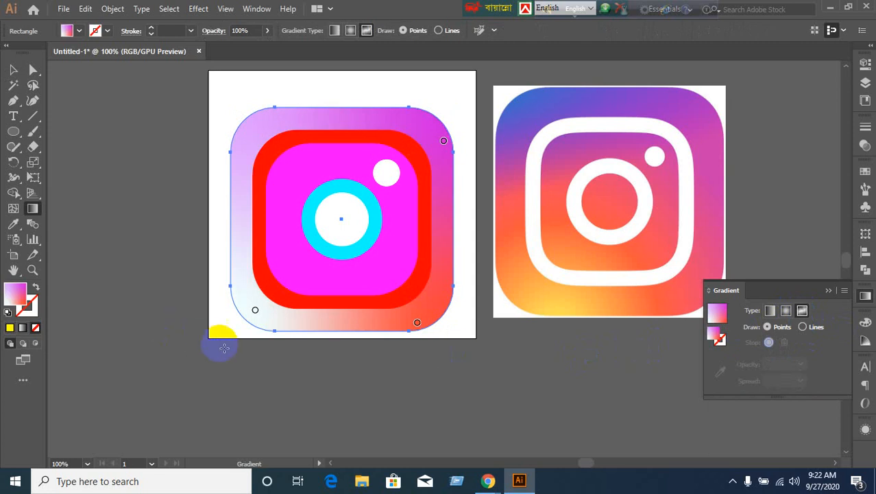
pyautogui.click(13, 69)
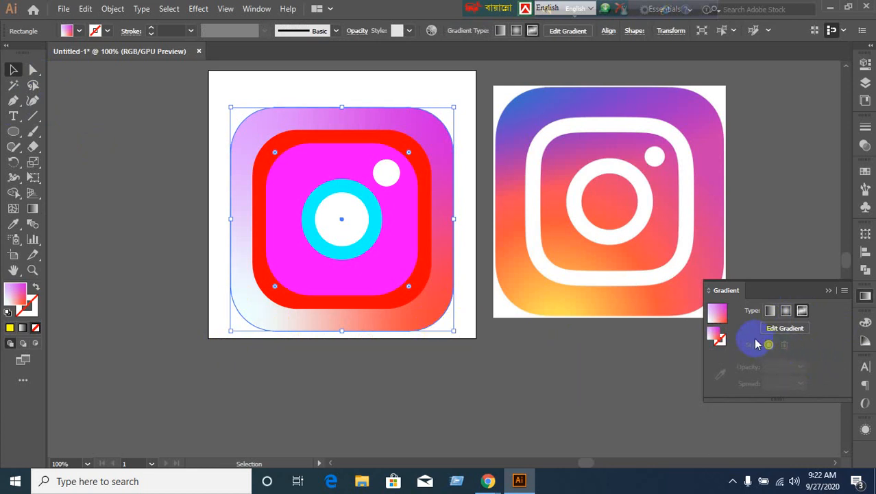
pyautogui.click(515, 370)
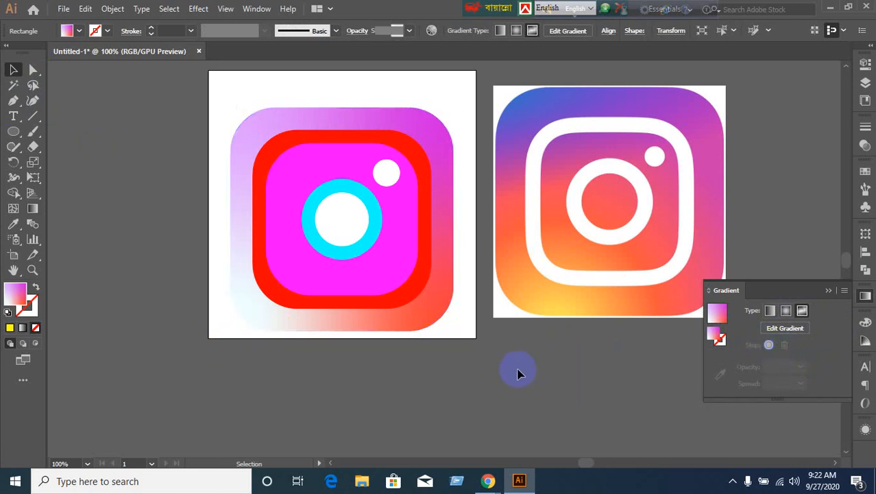
# Expand Layer 1 in the Layers panel and hide the white inner circle and cyan circle.
pyautogui.click(346, 233)
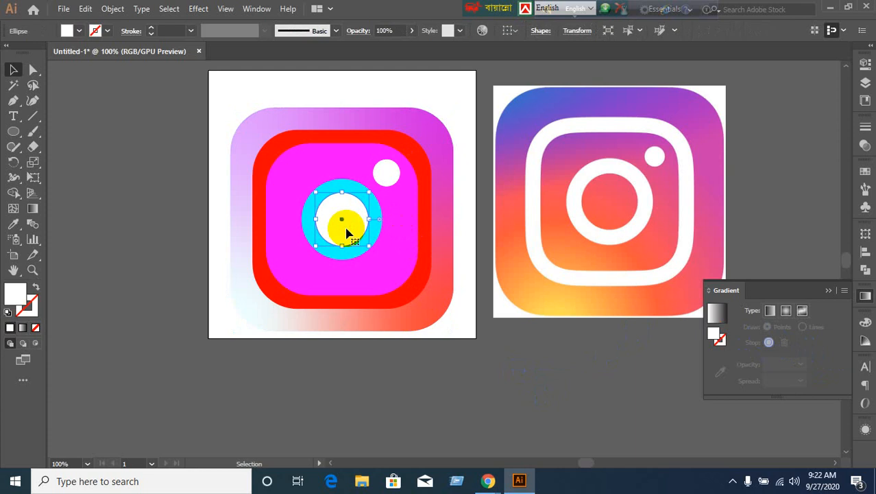
pyautogui.click(864, 83)
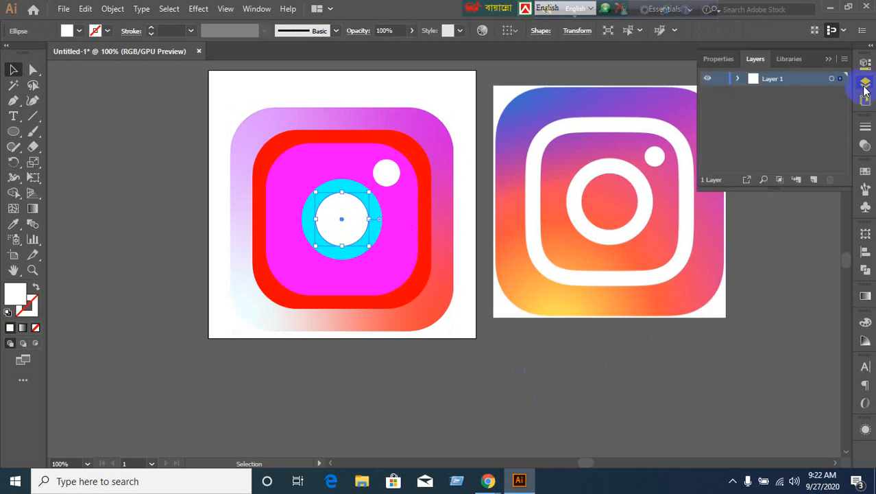
pyautogui.click(738, 80)
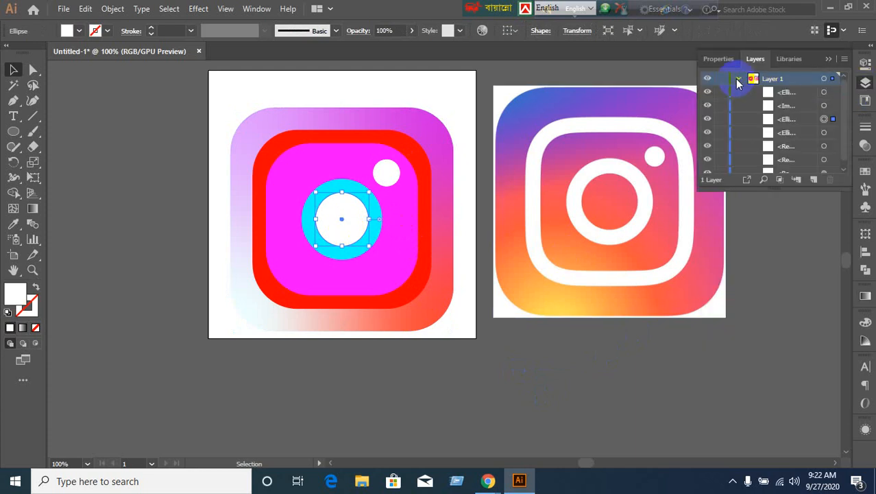
pyautogui.click(706, 119)
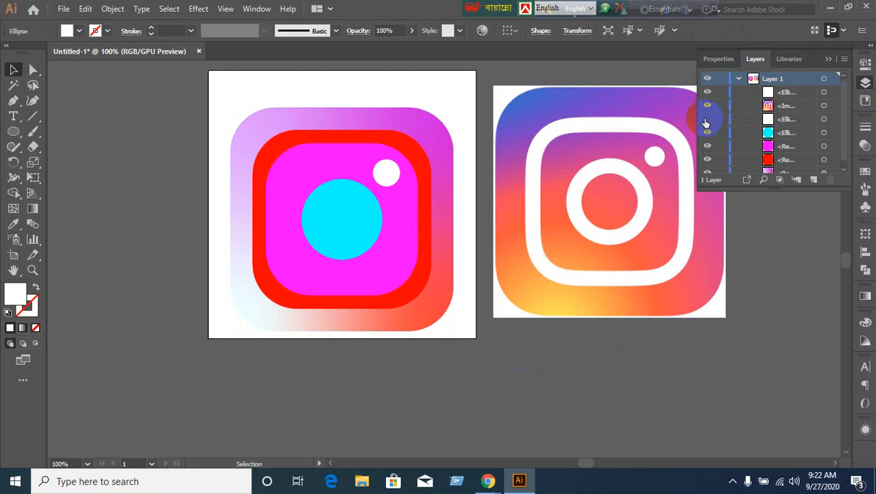
pyautogui.click(323, 223)
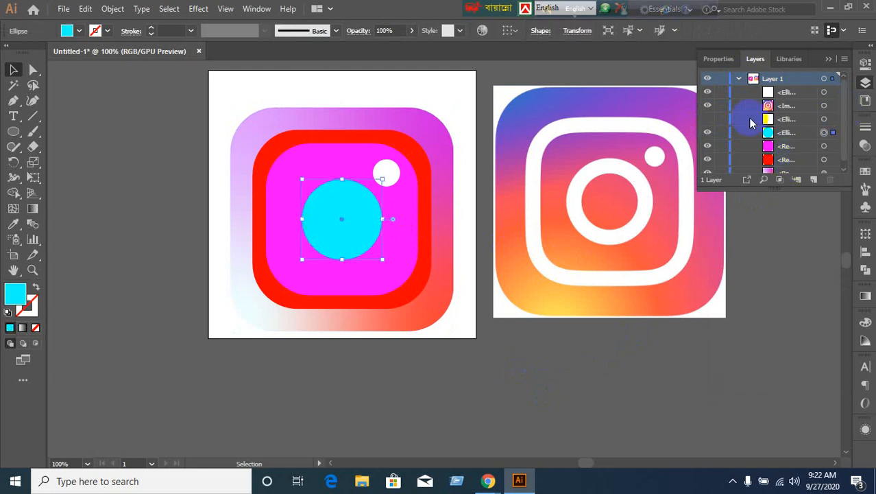
pyautogui.click(706, 132)
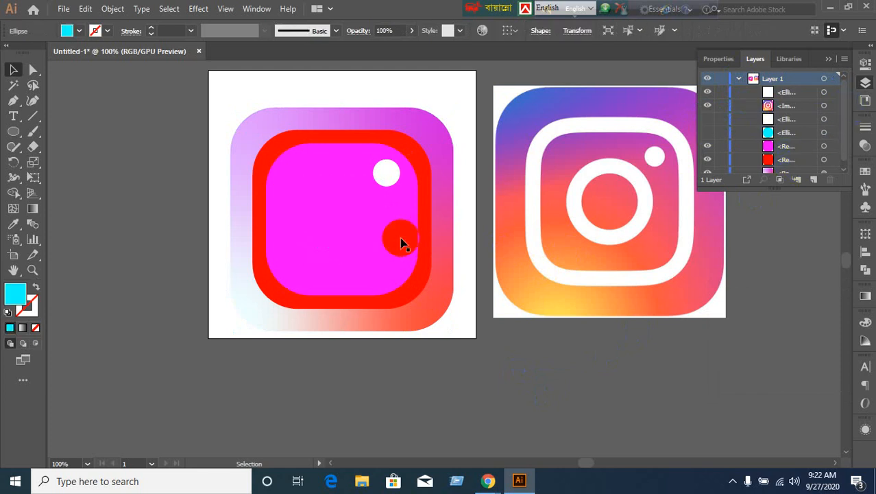
# Hide the white dot and the magenta and red rounded squares, then select the gradient square.
pyautogui.click(388, 172)
pyautogui.click(708, 92)
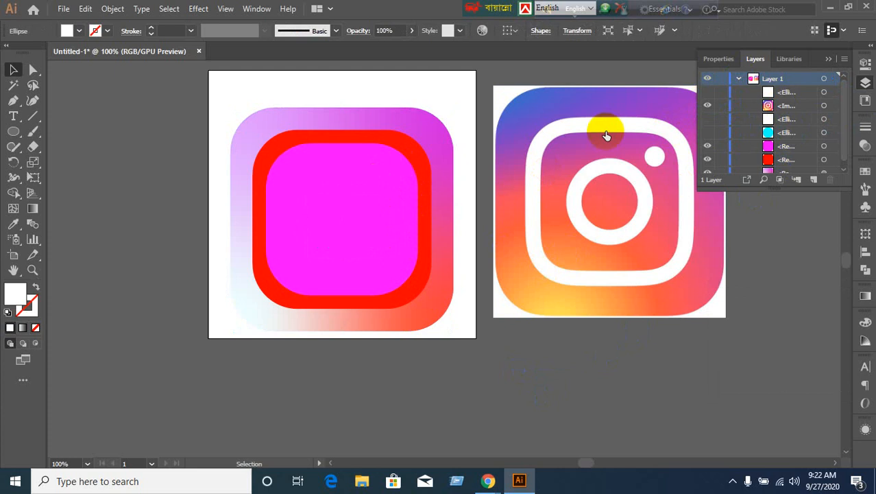
pyautogui.click(370, 231)
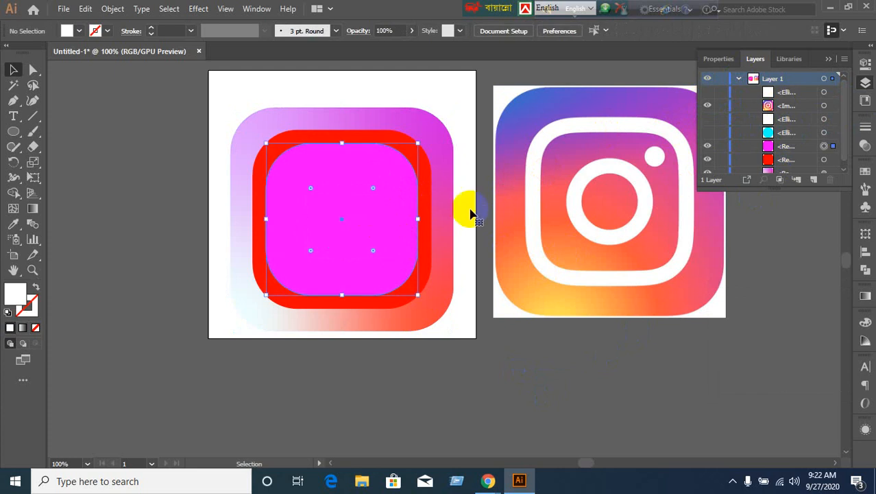
pyautogui.click(707, 146)
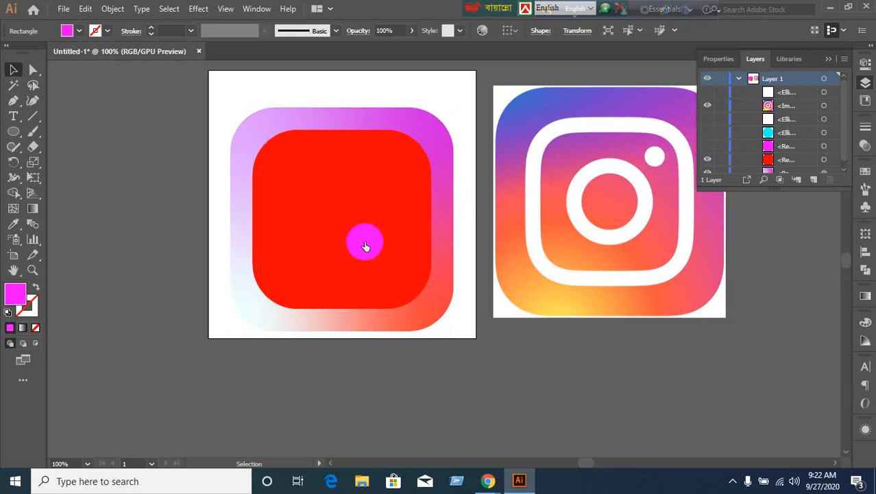
pyautogui.click(365, 241)
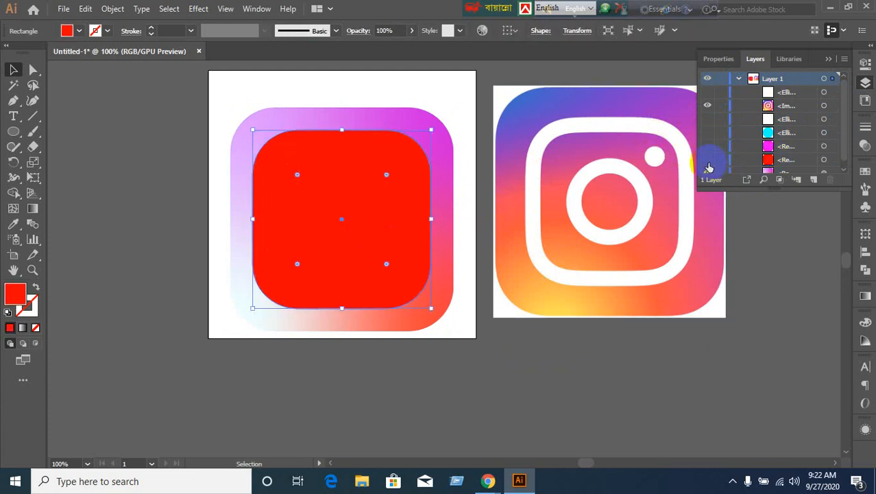
pyautogui.click(707, 162)
pyautogui.click(354, 226)
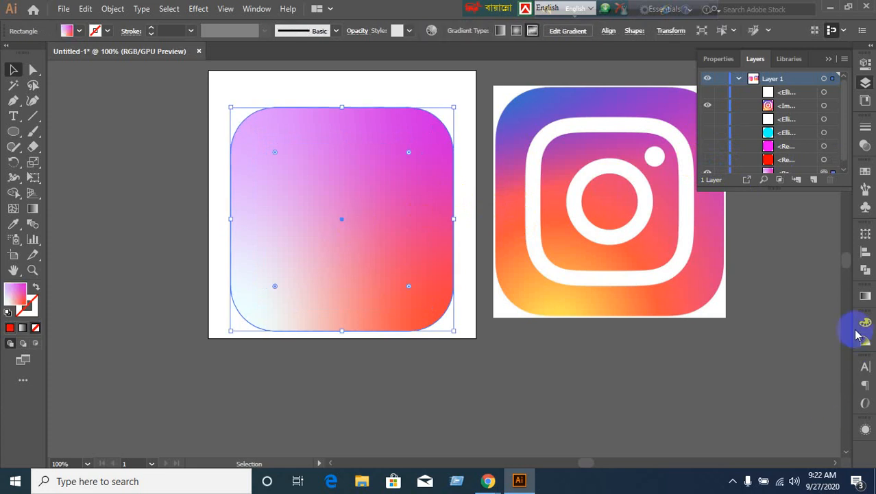
# Edit the freeform gradient: add a colour point and move the white point up inside the square.
pyautogui.click(866, 296)
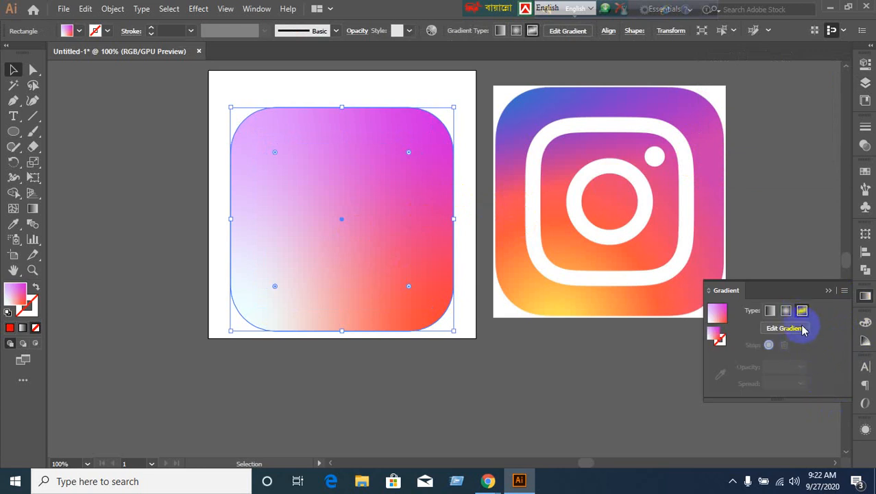
pyautogui.click(797, 330)
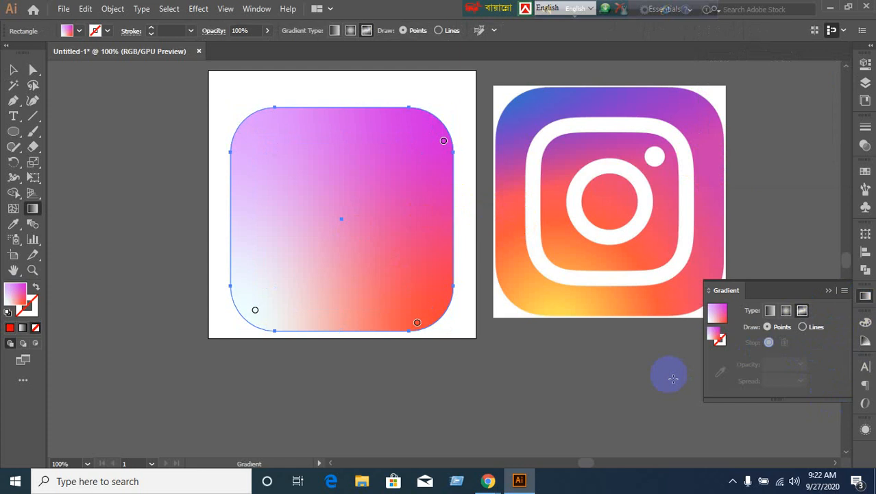
pyautogui.click(275, 261)
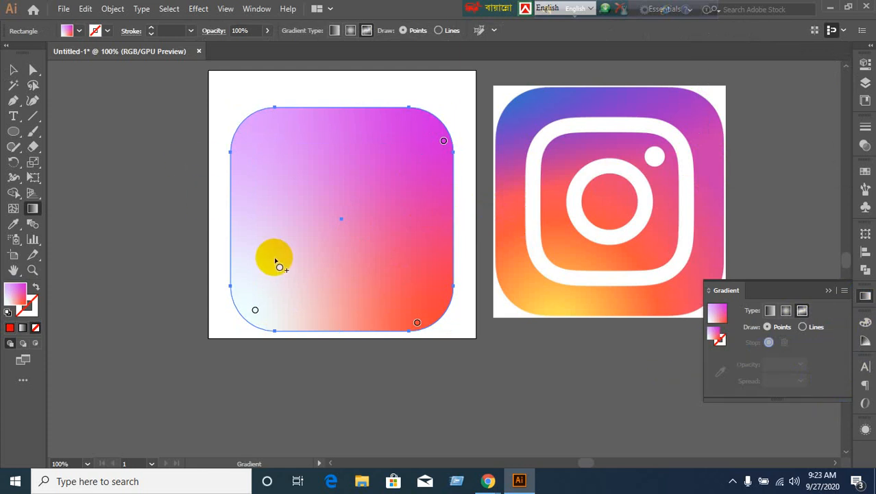
pyautogui.moveTo(275, 262); pyautogui.dragTo(259, 309)
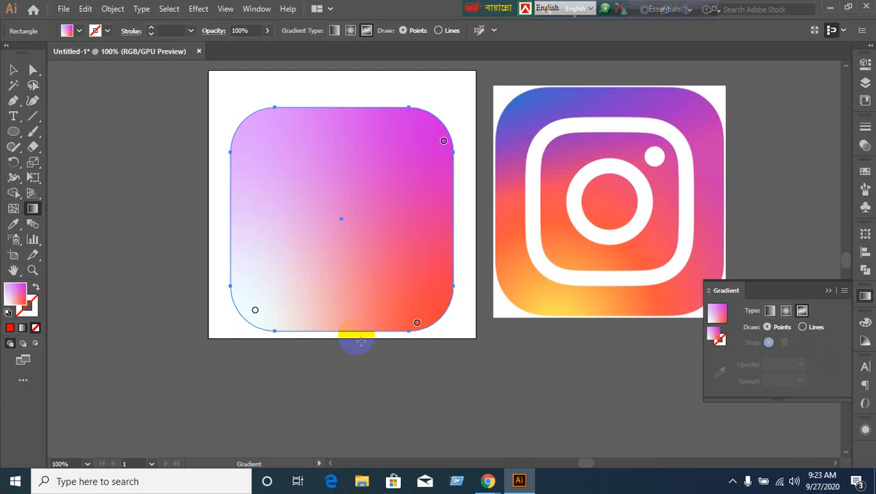
pyautogui.click(258, 310)
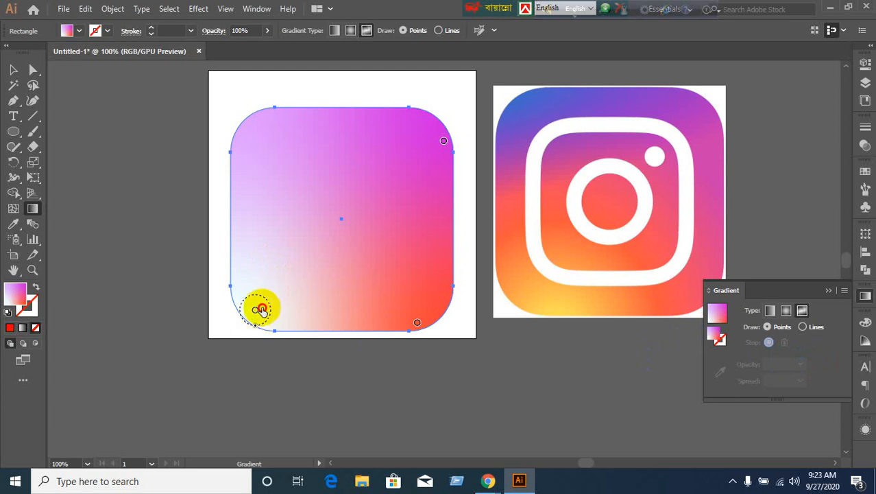
pyautogui.moveTo(260, 310); pyautogui.dragTo(274, 299)
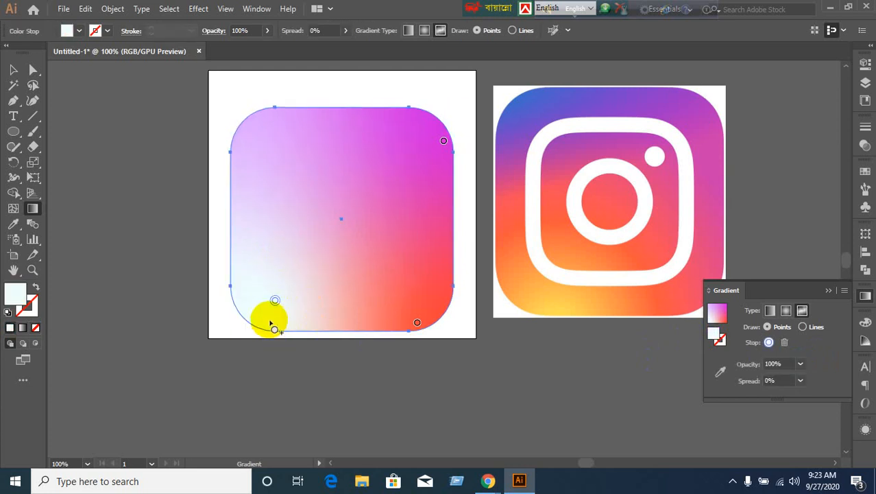
pyautogui.moveTo(275, 302); pyautogui.dragTo(274, 285)
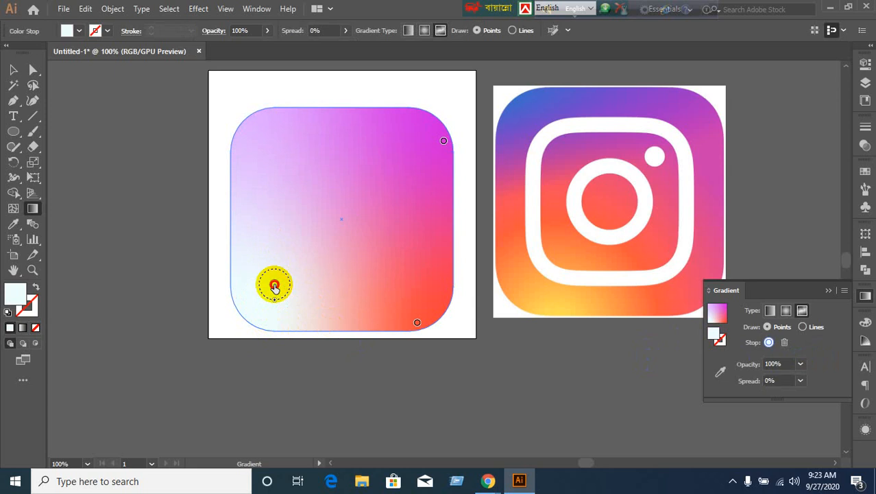
pyautogui.click(426, 365)
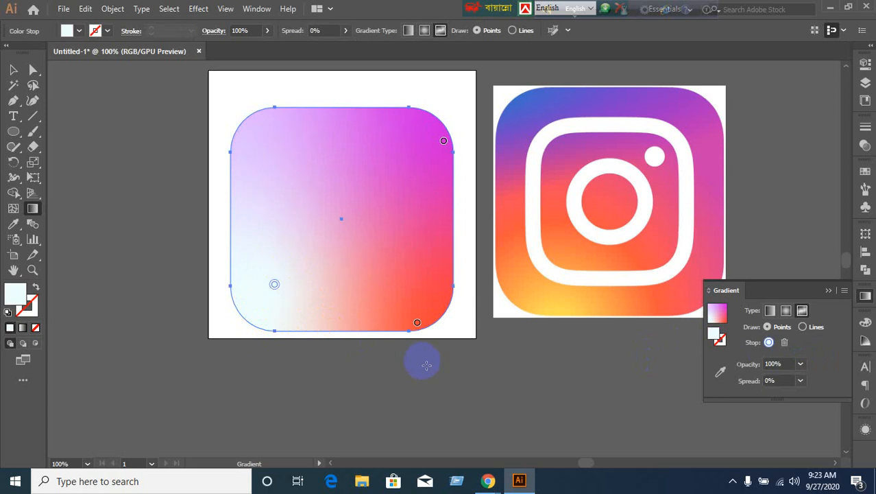
# Sample Instagram logo colours into the gradient and reposition the bottom-right and yellow points.
pyautogui.click(718, 373)
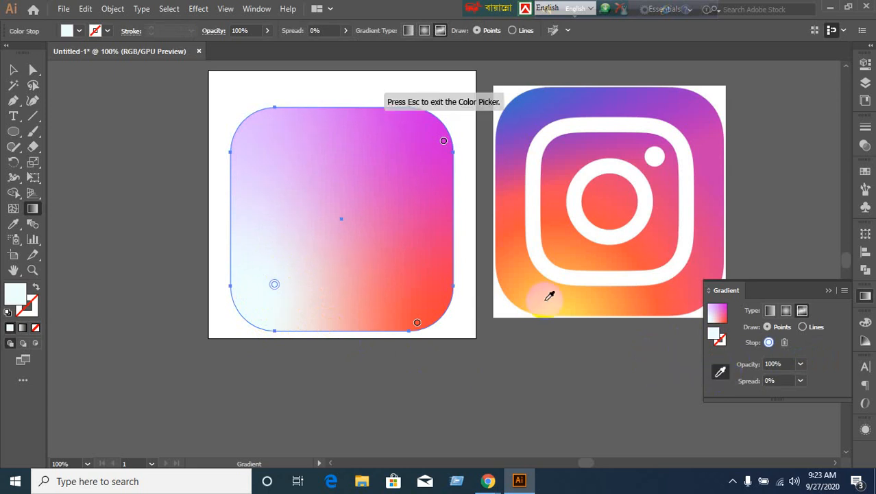
pyautogui.click(545, 305)
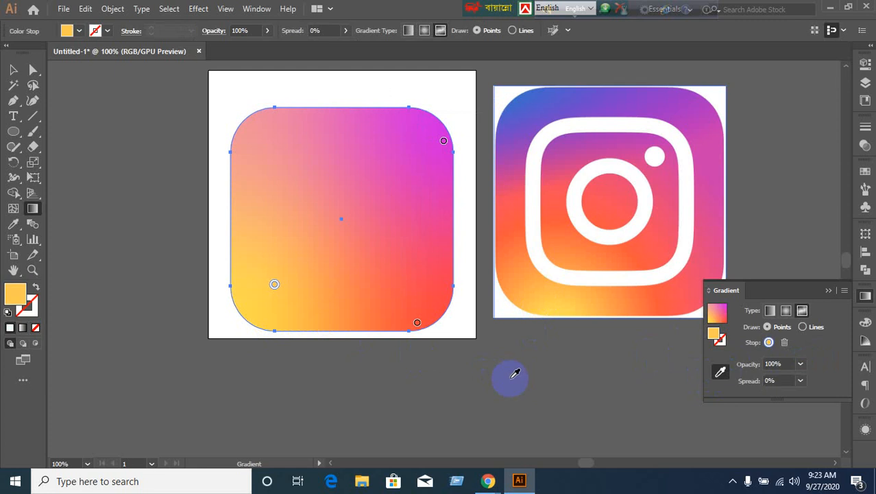
pyautogui.click(417, 324)
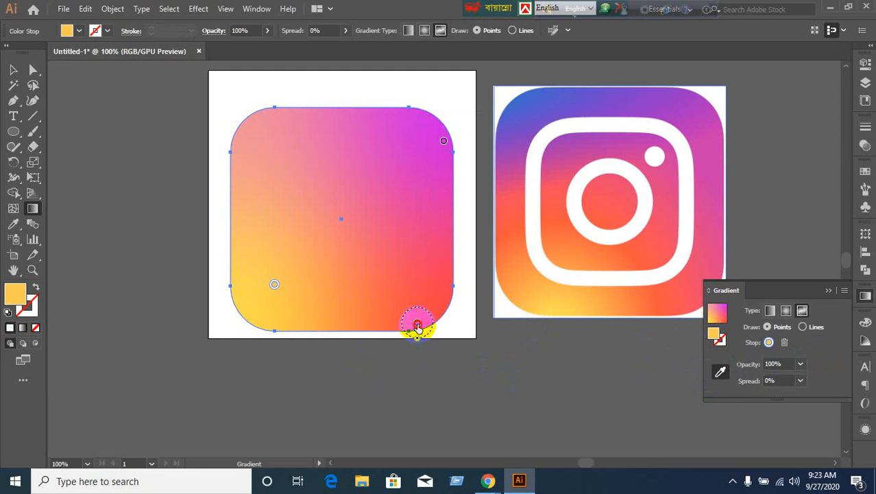
pyautogui.moveTo(417, 325); pyautogui.dragTo(431, 292)
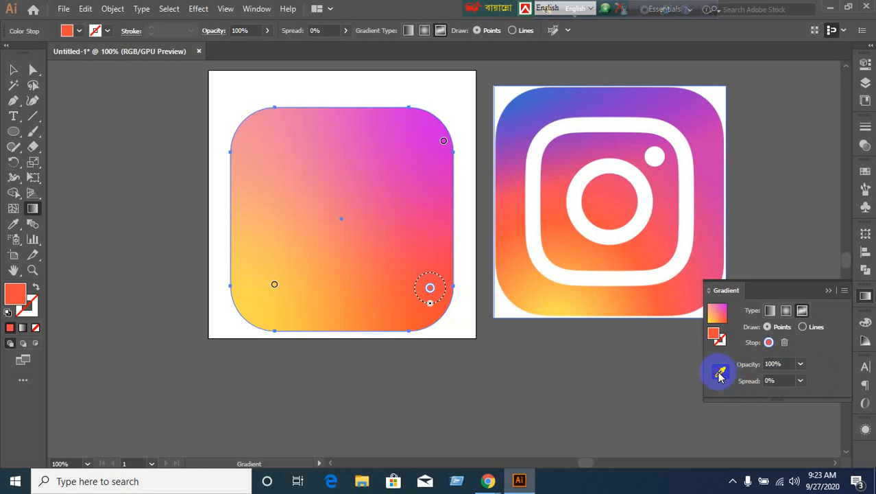
pyautogui.click(274, 287)
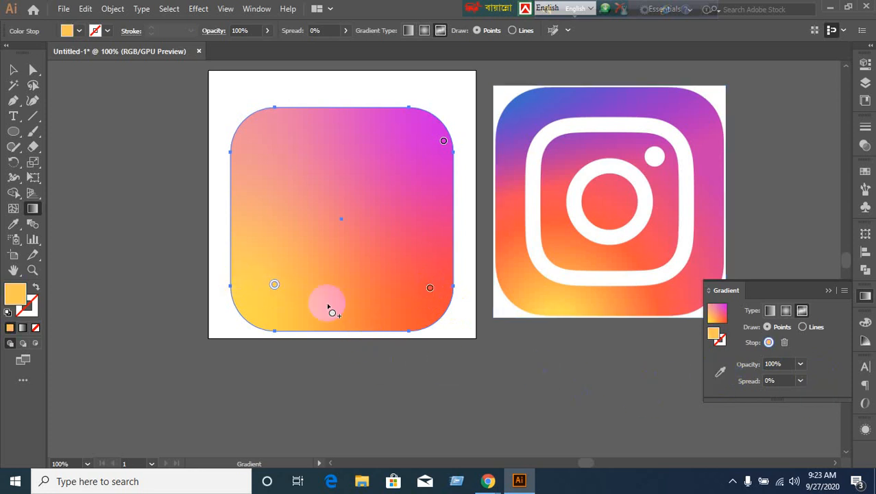
pyautogui.moveTo(277, 295); pyautogui.dragTo(278, 300)
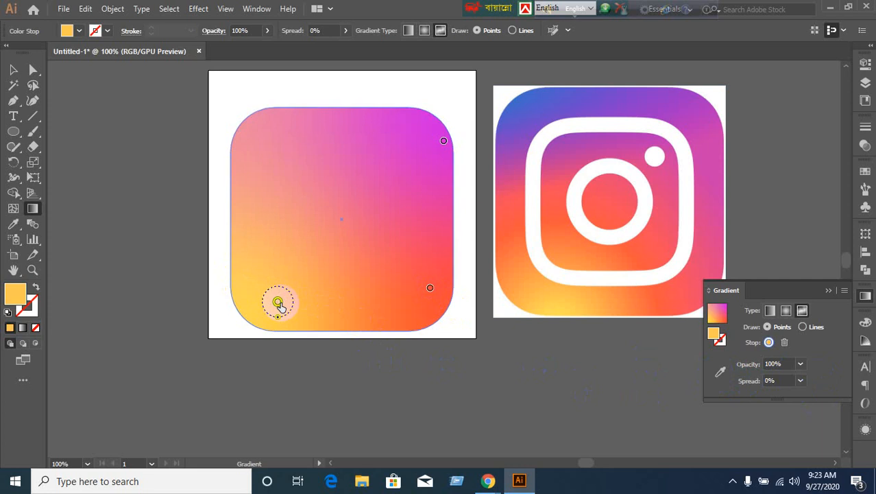
pyautogui.click(725, 374)
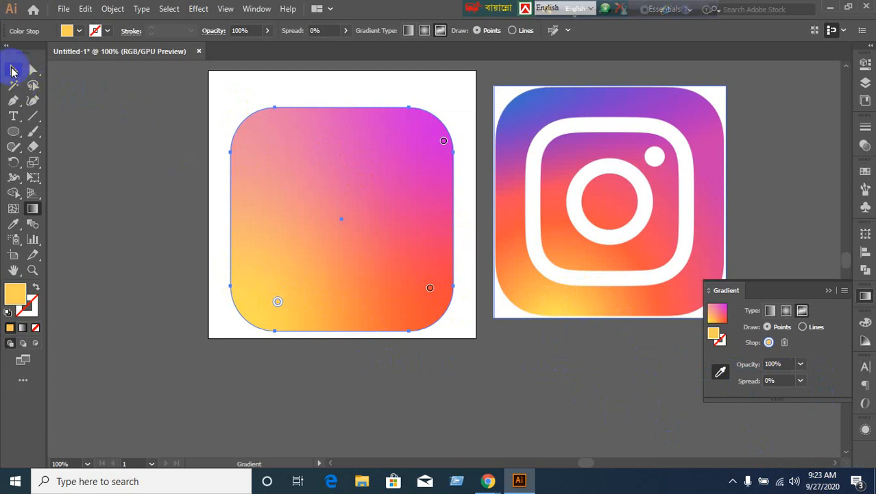
# Reset the rounded square's gradient by switching to Linear and back to Freeform, then edit its points.
pyautogui.click(12, 71)
pyautogui.click(441, 251)
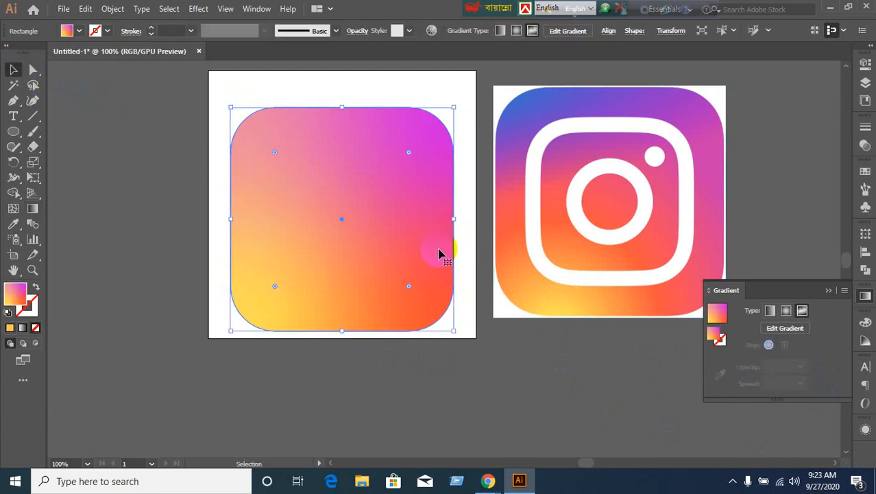
pyautogui.click(660, 294)
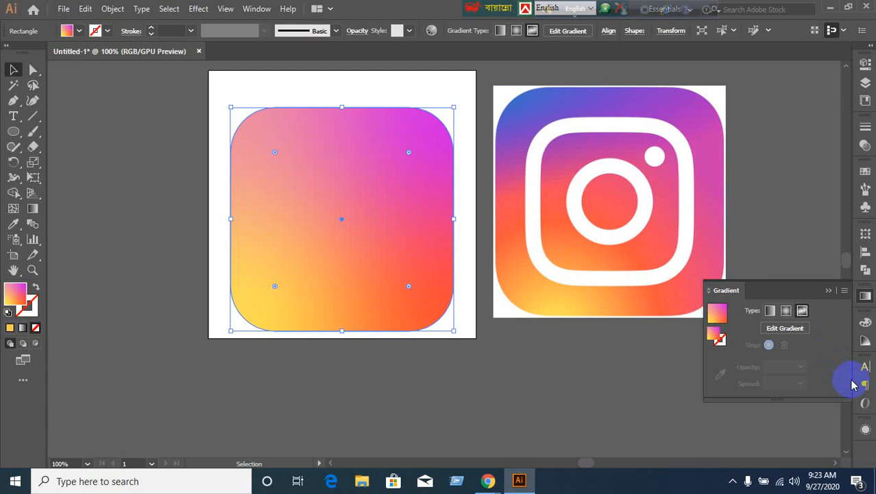
pyautogui.click(866, 296)
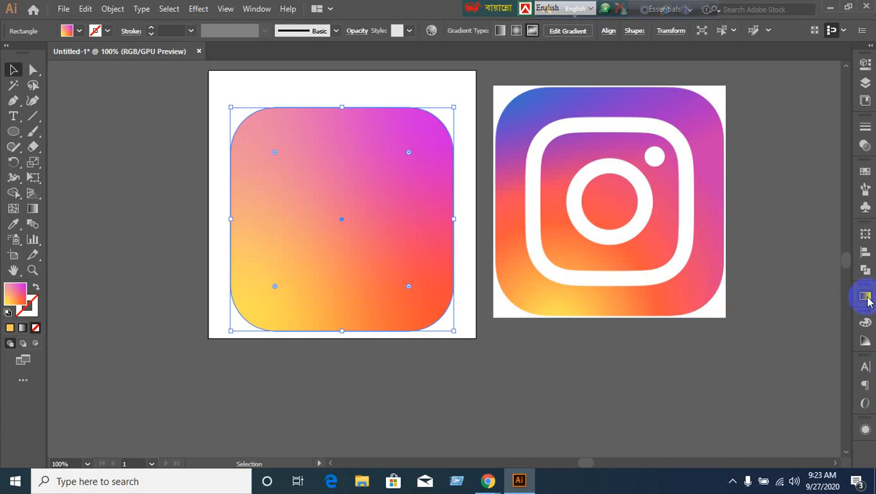
pyautogui.click(866, 296)
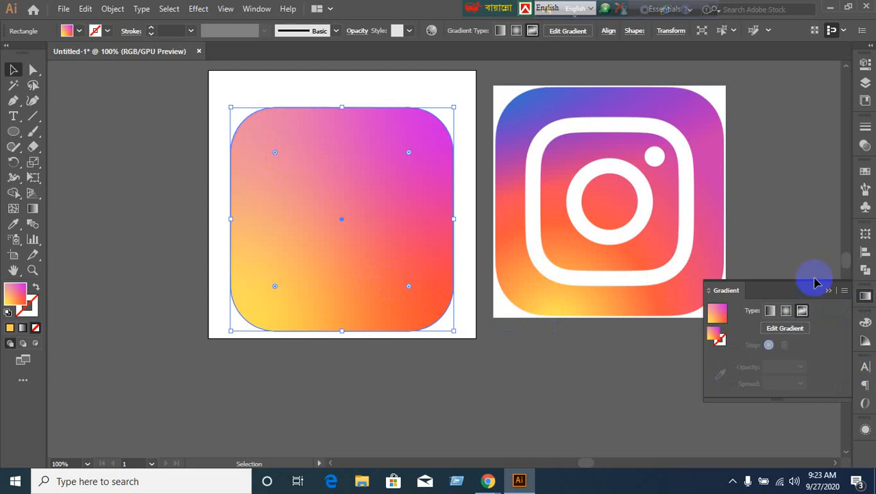
pyautogui.click(23, 332)
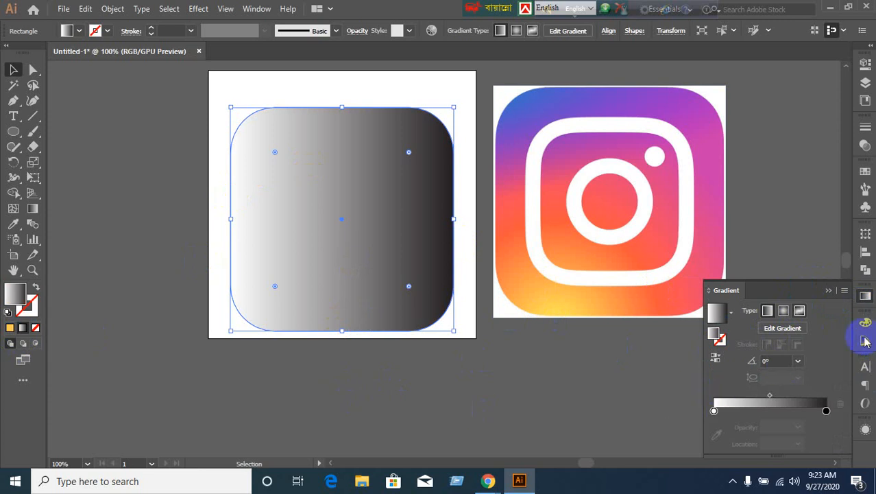
pyautogui.click(830, 292)
pyautogui.click(799, 309)
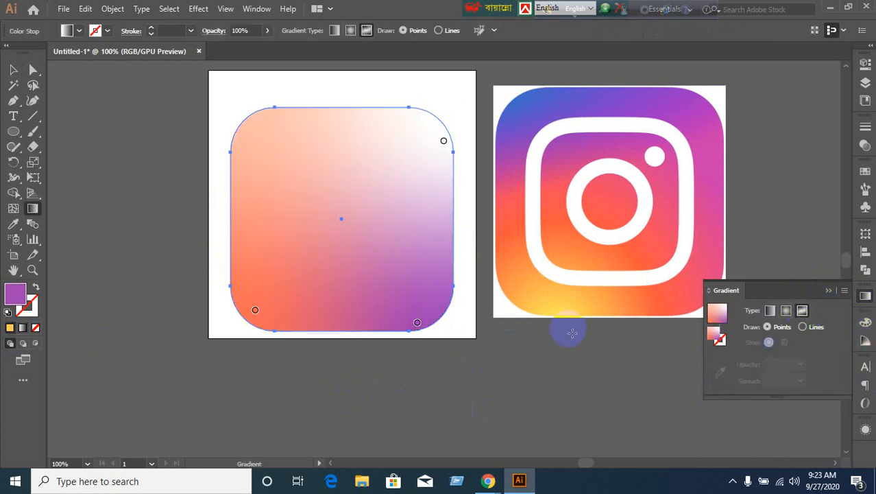
# Move the lower-left gradient point up and inward and give it the logo's yellow.
pyautogui.click(255, 311)
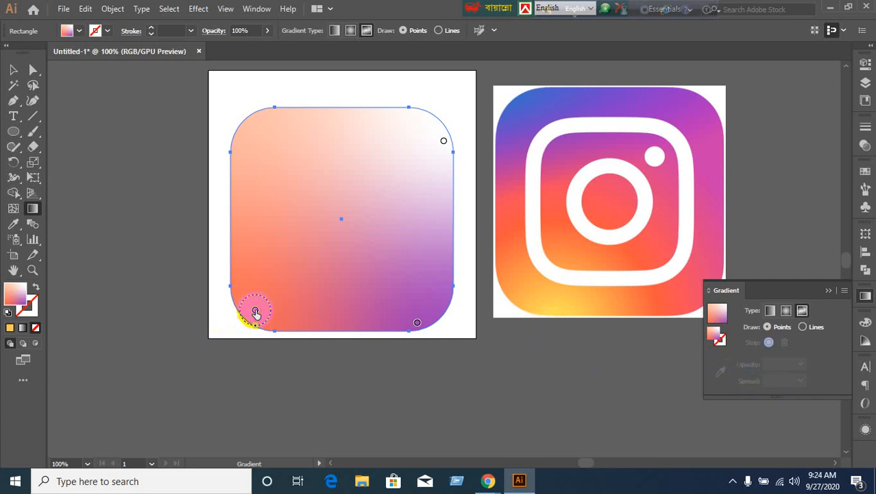
pyautogui.click(254, 310)
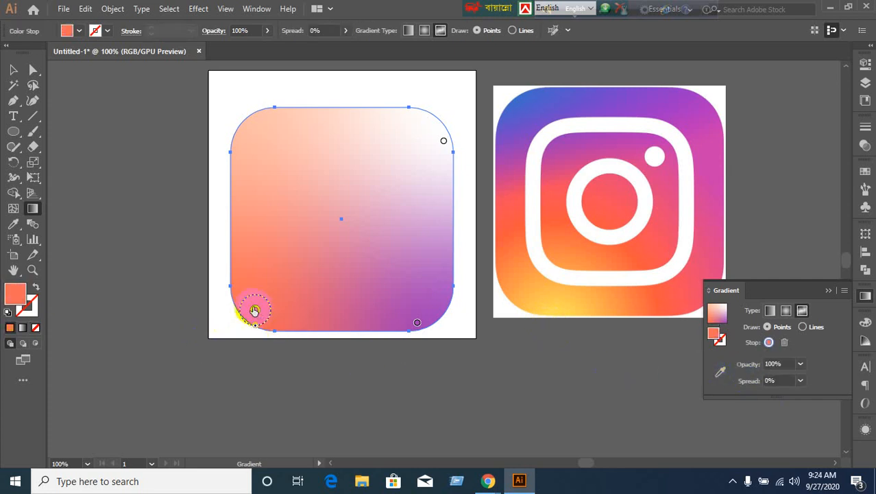
pyautogui.moveTo(255, 311); pyautogui.dragTo(281, 303)
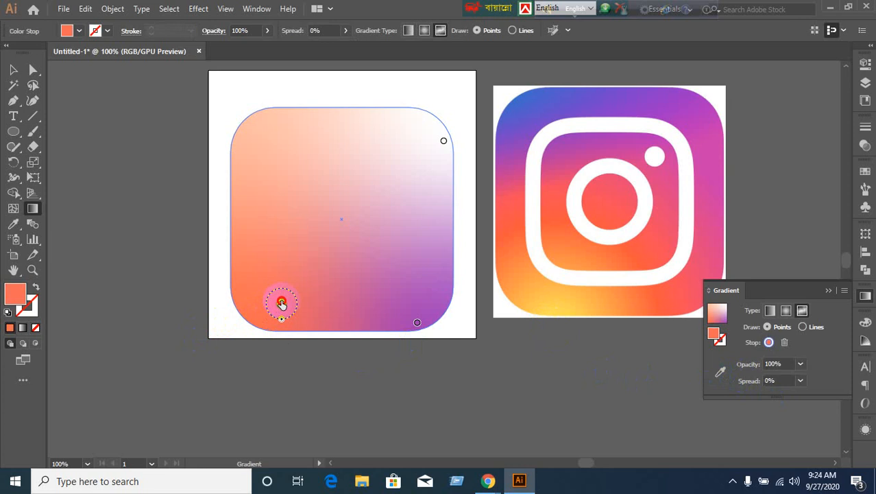
pyautogui.click(720, 371)
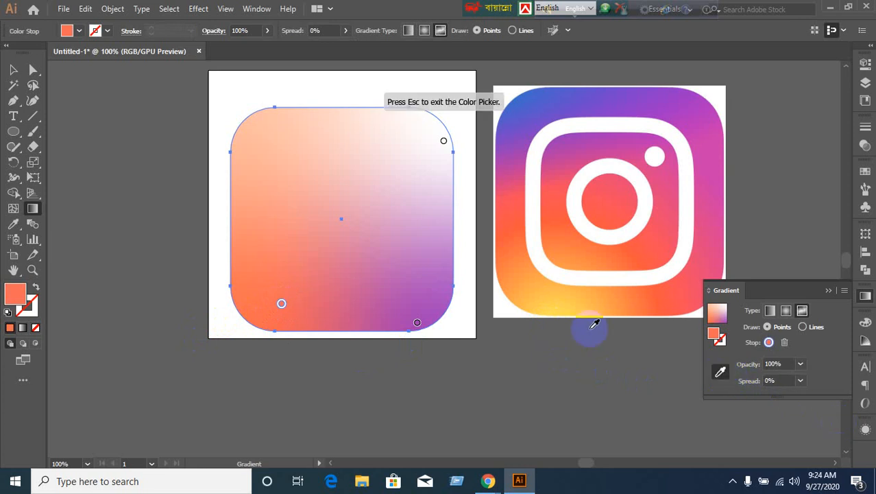
pyautogui.click(568, 295)
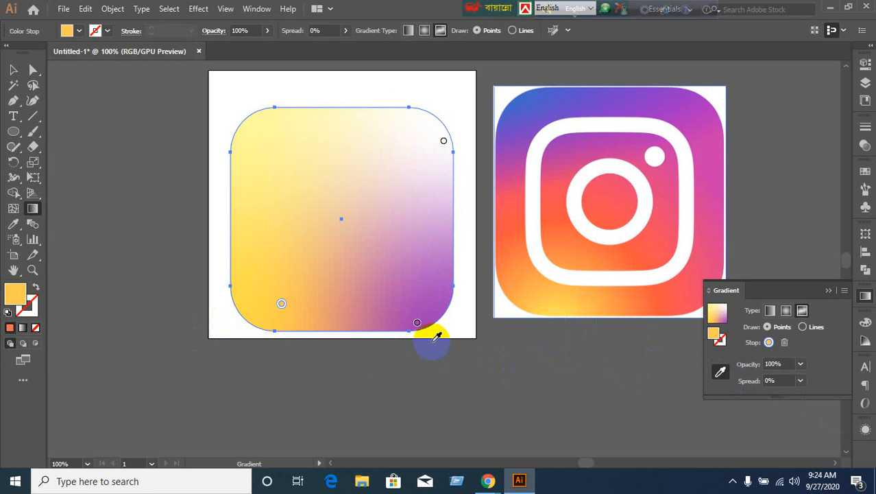
# Colour the lower-right gradient point with the logo's red and nudge it slightly higher.
pyautogui.click(417, 323)
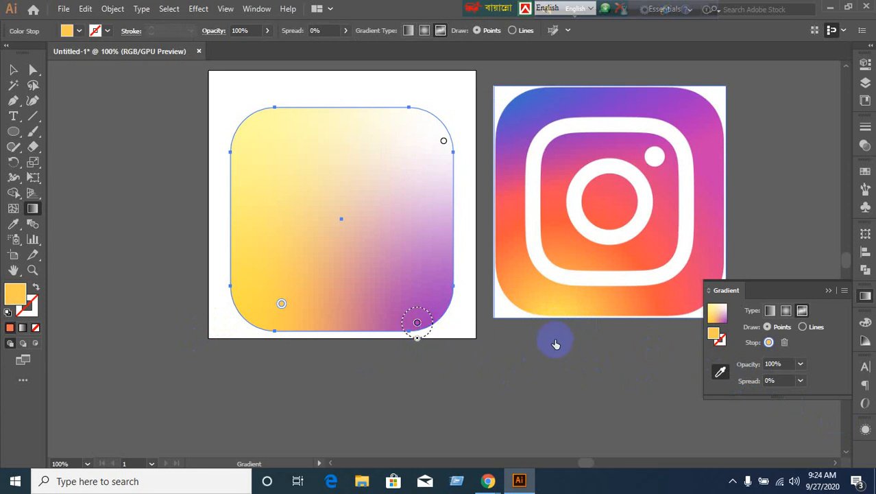
pyautogui.click(416, 323)
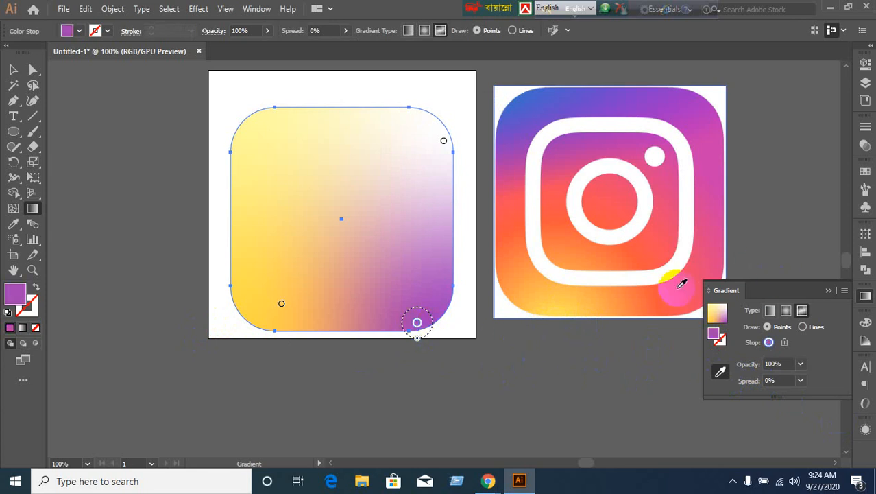
pyautogui.click(680, 283)
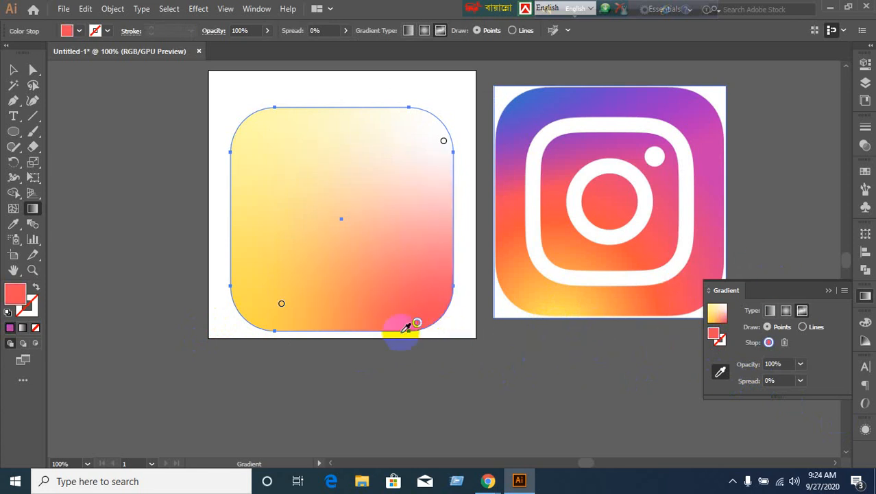
pyautogui.click(417, 315)
pyautogui.moveTo(416, 316); pyautogui.dragTo(419, 304)
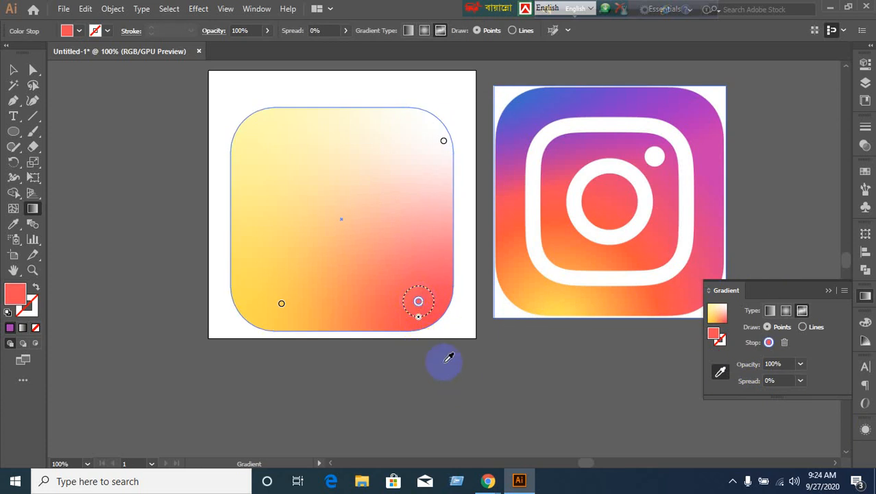
# Sample a pink from the logo's corner into the gradient; a trial move of the yellow point is undone.
pyautogui.click(283, 130)
pyautogui.click(718, 372)
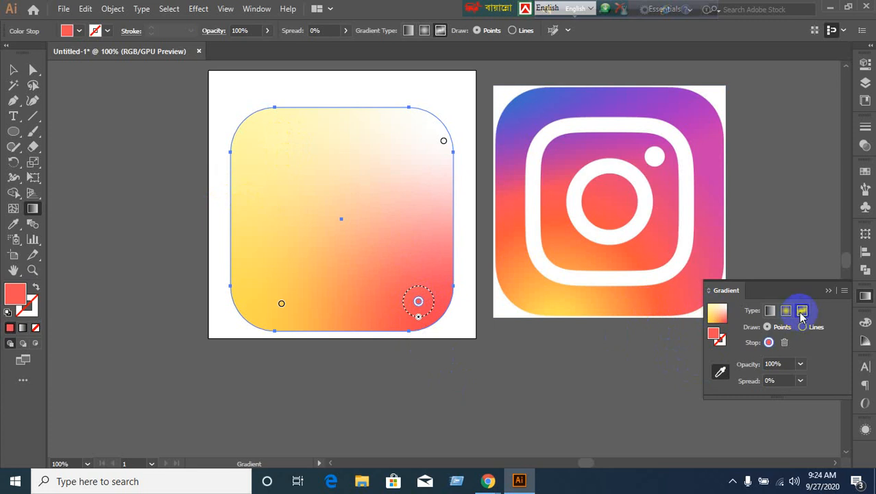
pyautogui.click(675, 297)
pyautogui.click(716, 344)
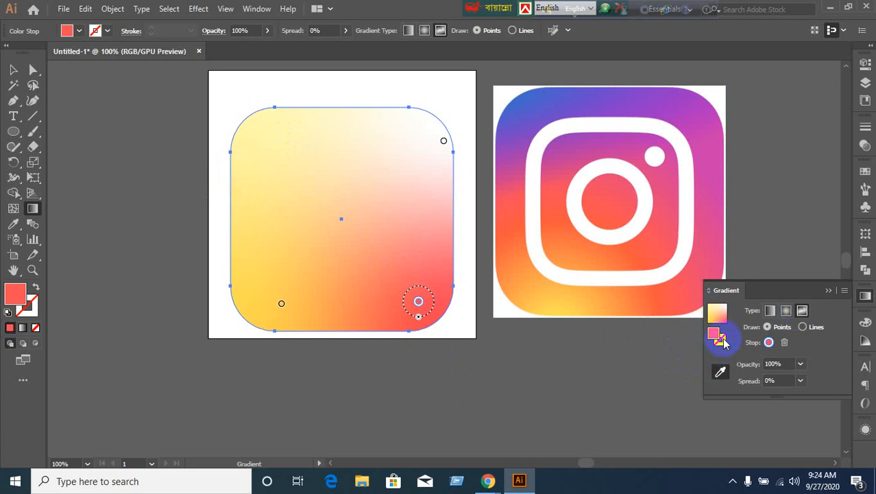
pyautogui.click(715, 314)
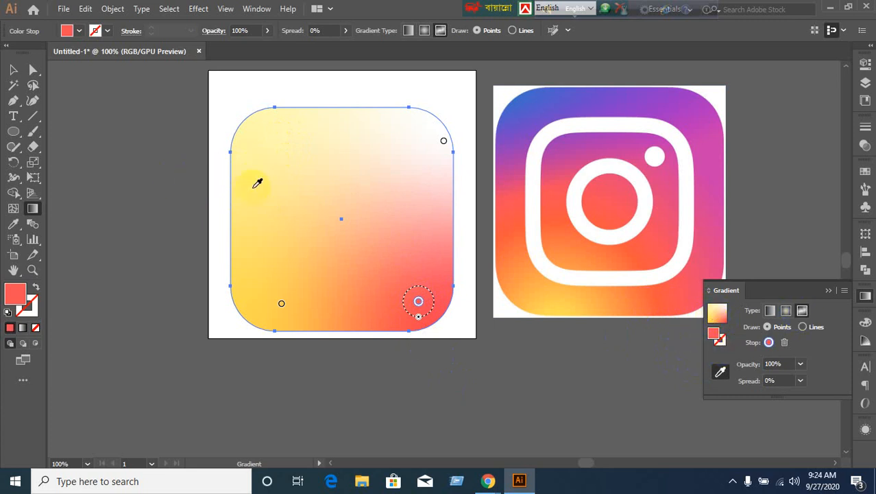
pyautogui.click(281, 303)
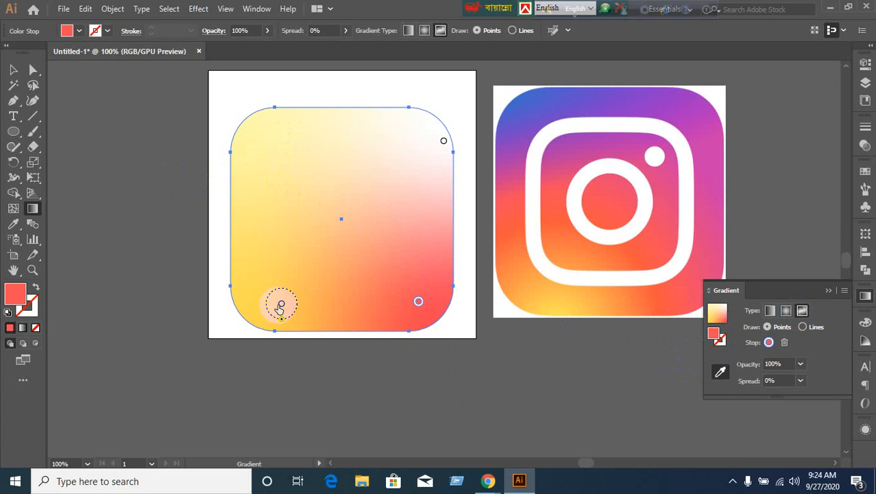
pyautogui.moveTo(281, 303); pyautogui.dragTo(286, 180)
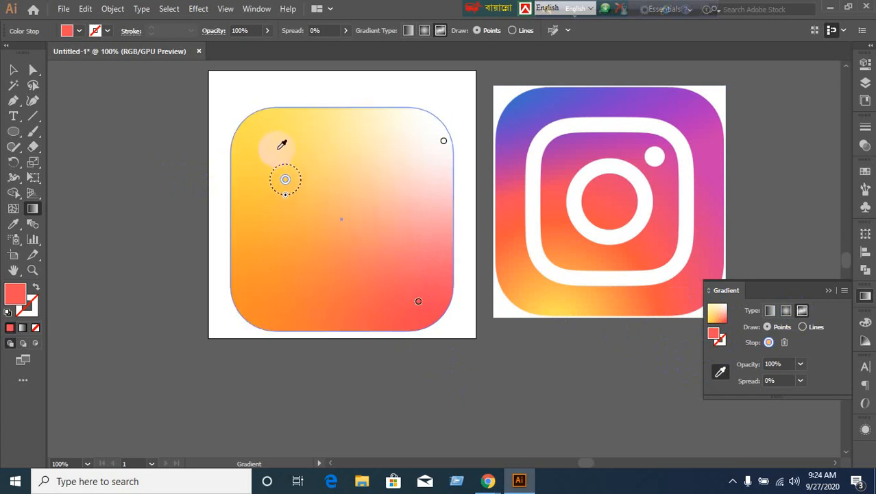
pyautogui.hotkey('ctrl', 'z')
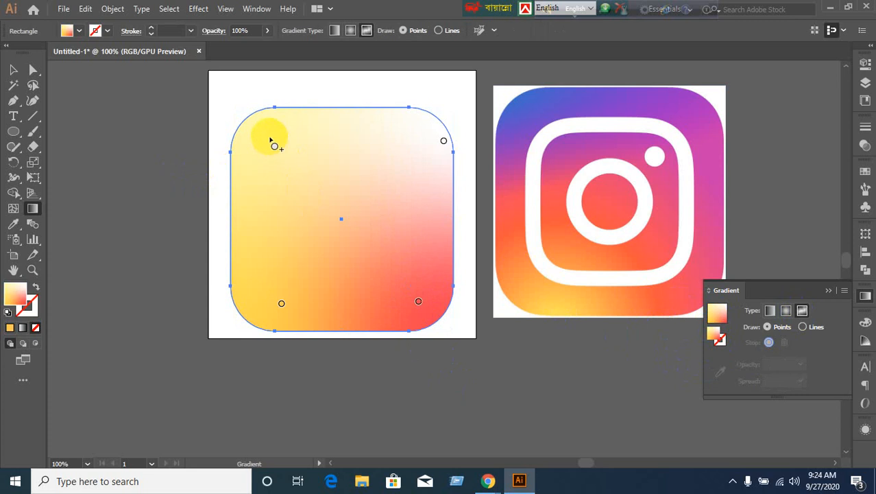
# Add a blue top-left gradient point and make the shifted top-right point the logo's magenta.
pyautogui.moveTo(279, 148); pyautogui.dragTo(269, 134)
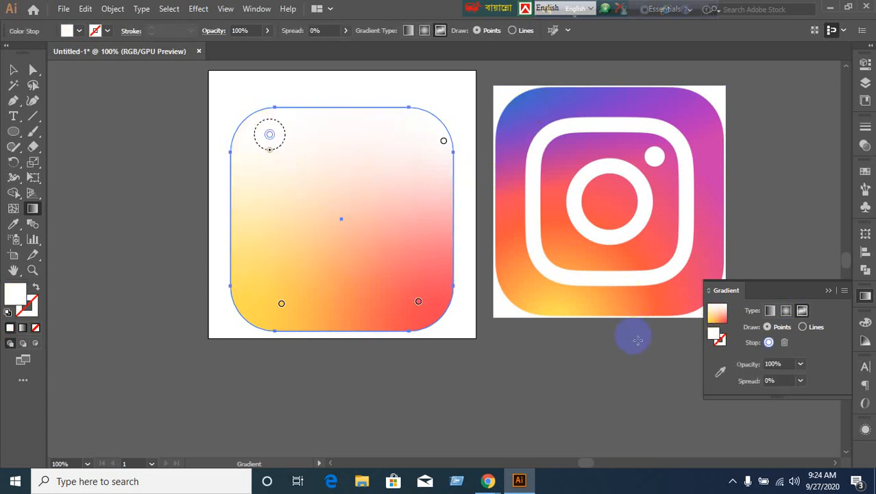
pyautogui.click(719, 373)
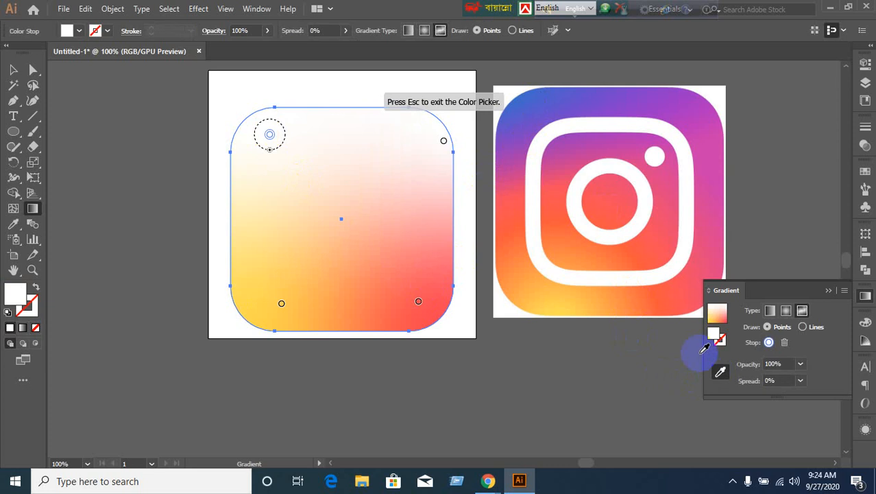
pyautogui.click(530, 93)
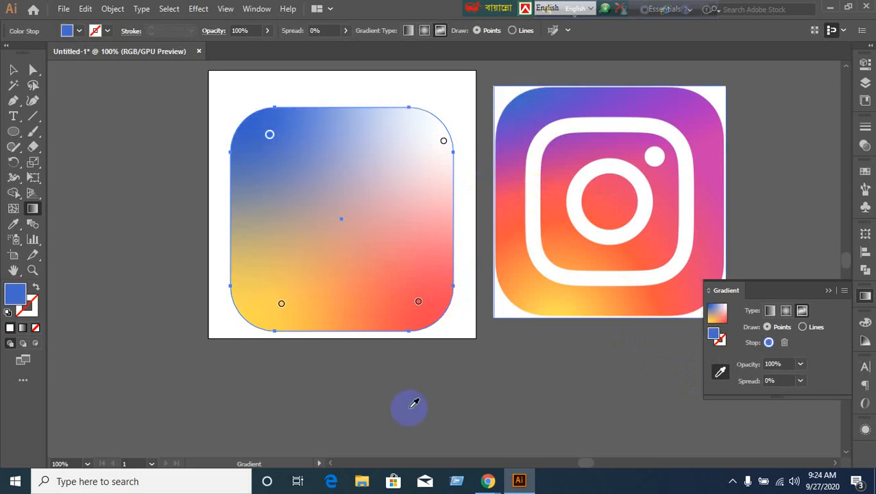
pyautogui.click(443, 144)
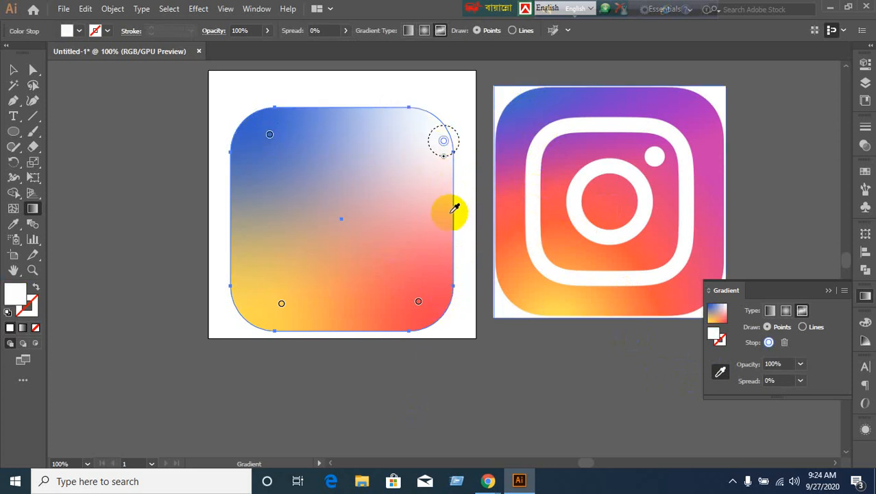
pyautogui.moveTo(444, 141); pyautogui.dragTo(421, 144)
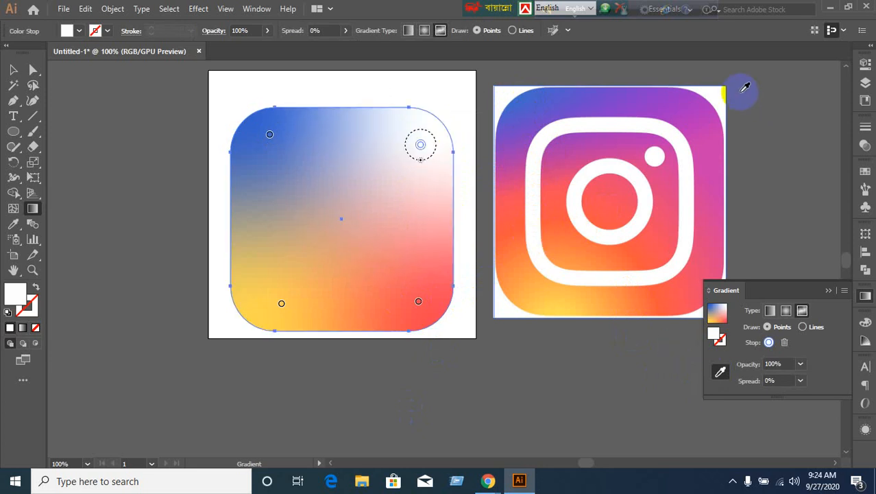
pyautogui.click(714, 149)
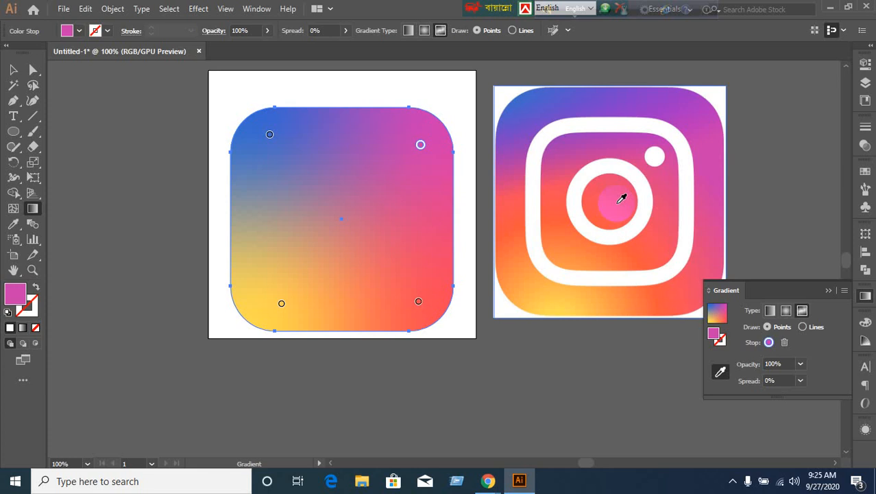
# Shift the bottom-right point left, colour it red, and reveal hidden shapes with Ctrl+Alt+3.
pyautogui.click(419, 301)
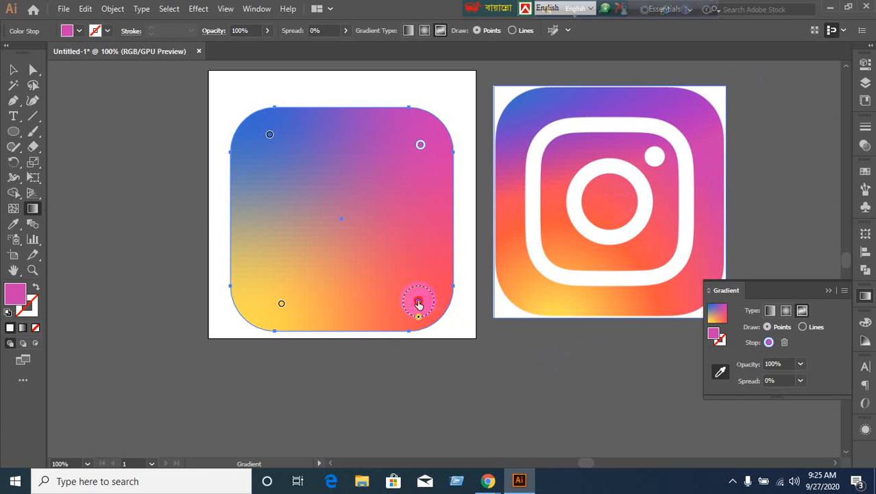
pyautogui.moveTo(419, 304); pyautogui.dragTo(401, 300)
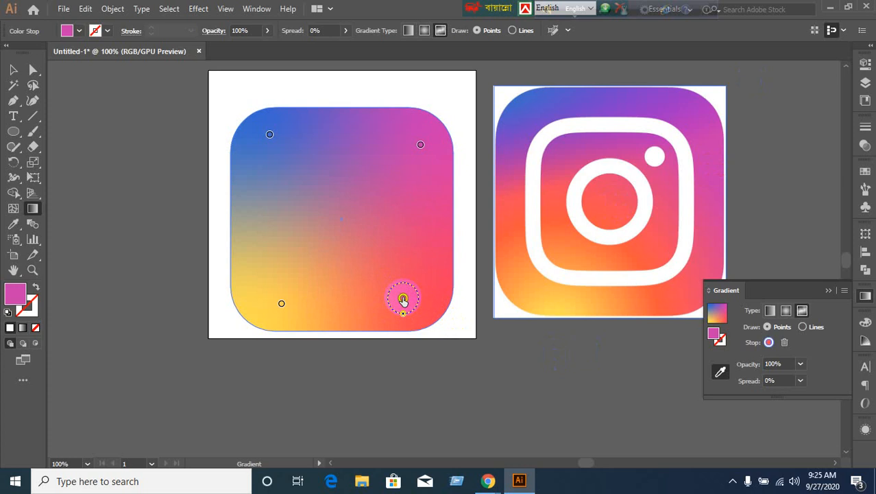
pyautogui.press('i')
pyautogui.keyDown('shift'); pyautogui.click(441, 331); pyautogui.keyUp('shift')
pyautogui.hotkey('ctrl', 'alt', '3')
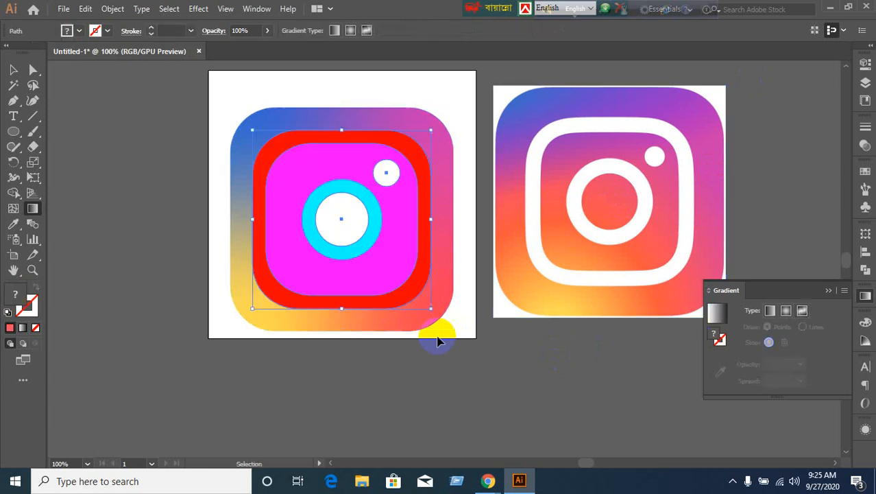
# Delete the red rounded rectangle from the icon.
pyautogui.click(13, 70)
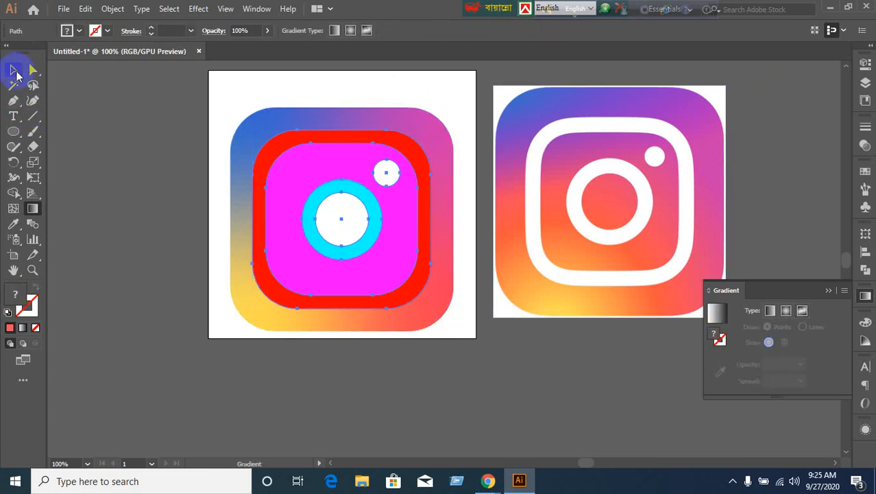
pyautogui.click(151, 202)
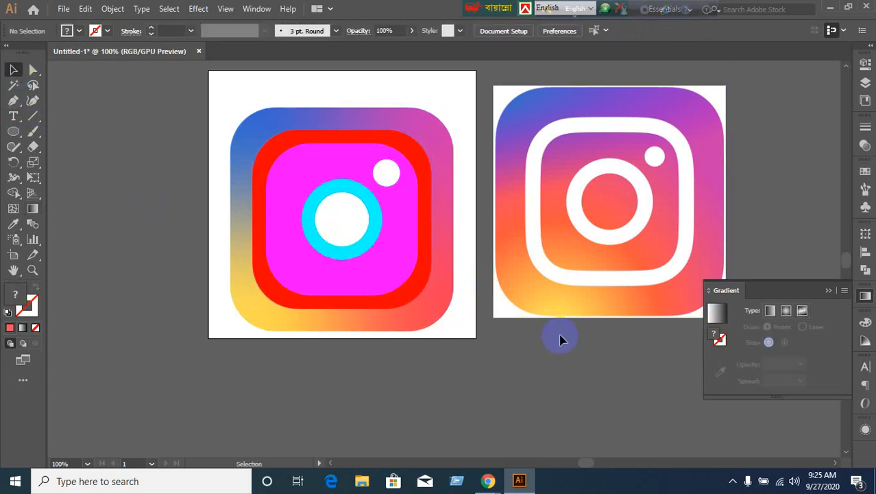
pyautogui.click(294, 312)
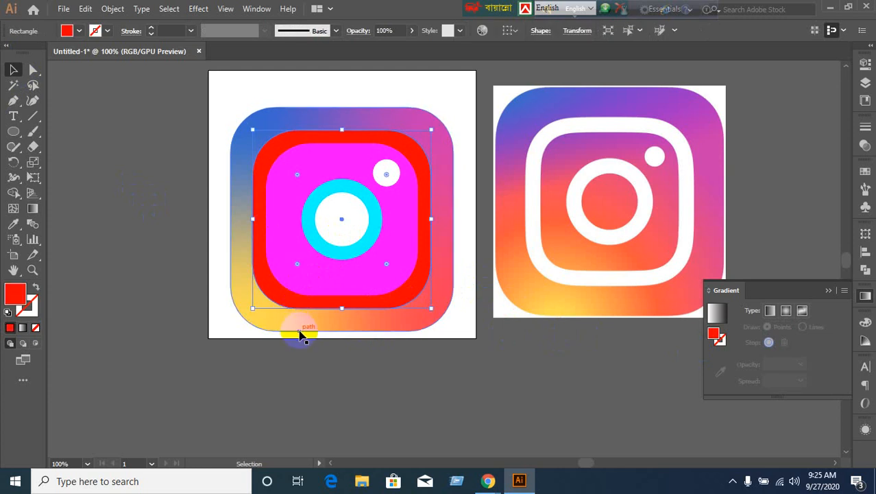
pyautogui.click(300, 333)
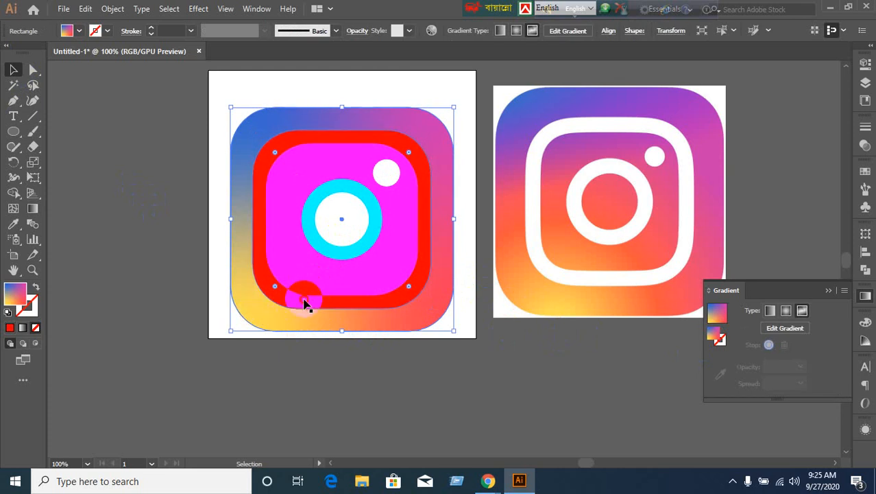
pyautogui.click(305, 304)
pyautogui.press('Delete')
pyautogui.moveTo(305, 304); pyautogui.dragTo(346, 240)
# Delete the magenta rounded rectangle and the white and cyan centre circles.
pyautogui.click(323, 291)
pyautogui.press('Delete')
pyautogui.click(346, 240)
pyautogui.press('Delete')
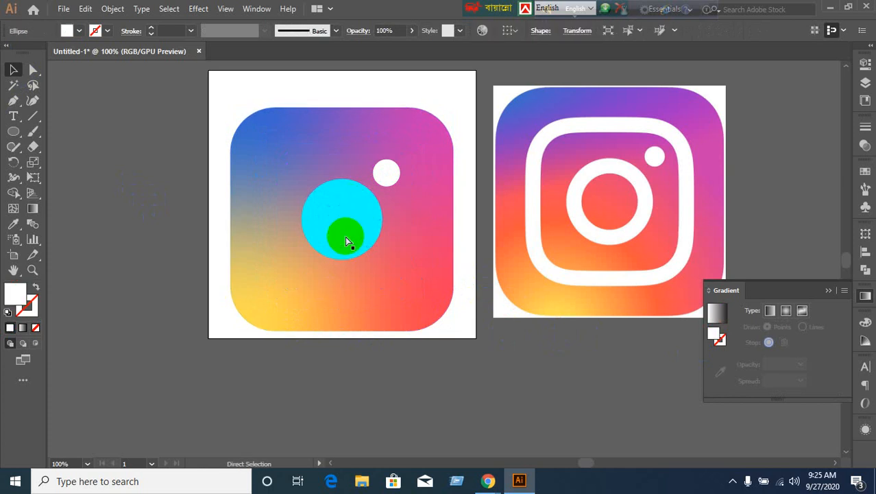
pyautogui.click(347, 240)
pyautogui.press('Delete')
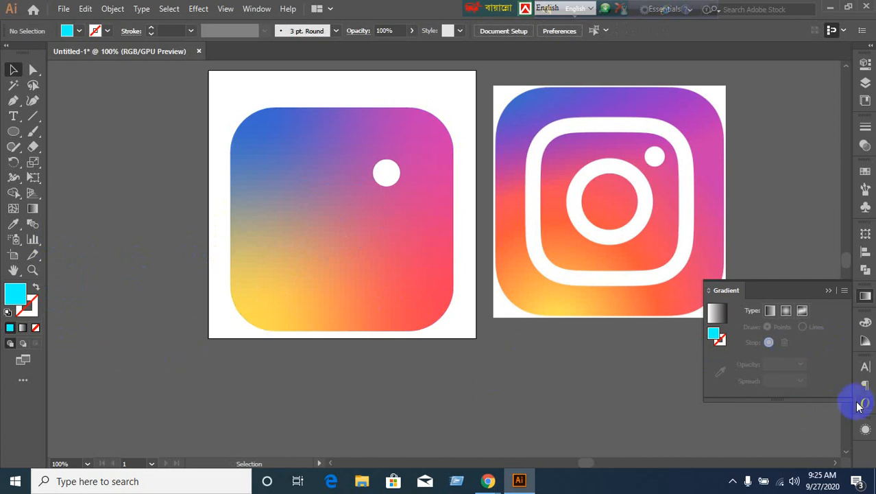
# Select the gradient background square and start editing its freeform gradient points.
pyautogui.click(341, 306)
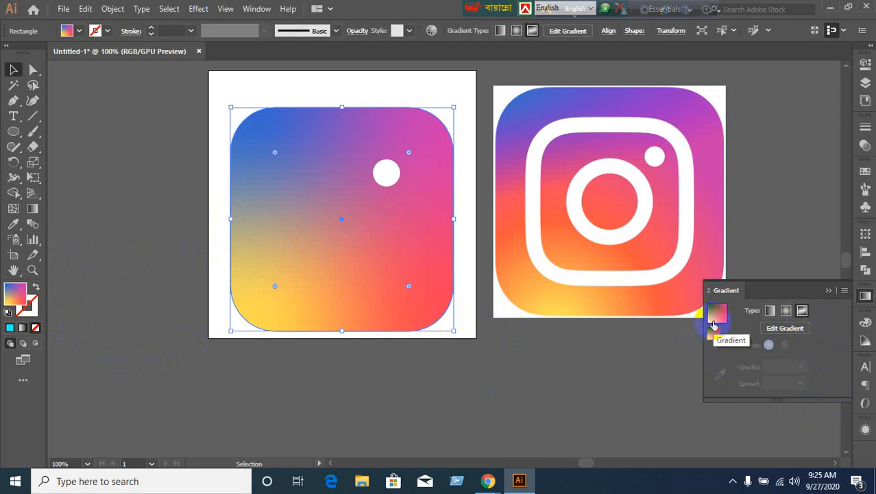
pyautogui.moveTo(713, 320); pyautogui.dragTo(313, 296)
pyautogui.moveTo(713, 320); pyautogui.dragTo(384, 295)
pyautogui.moveTo(767, 295); pyautogui.dragTo(364, 333)
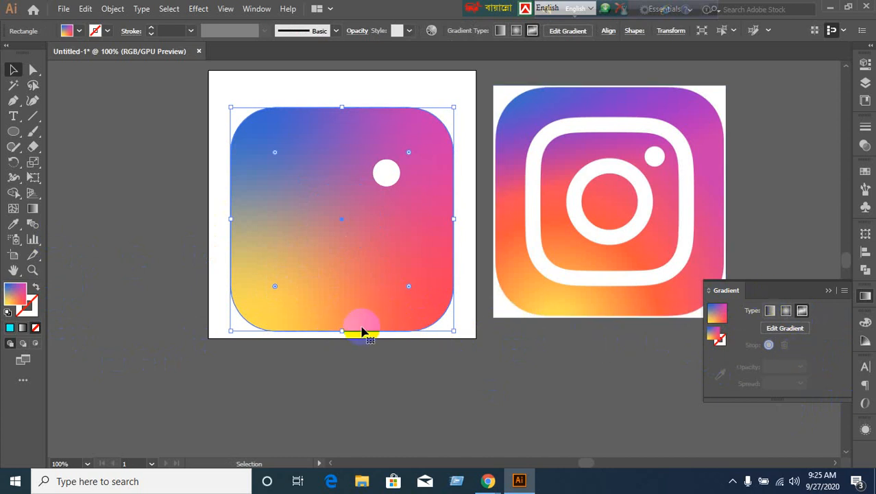
pyautogui.click(766, 343)
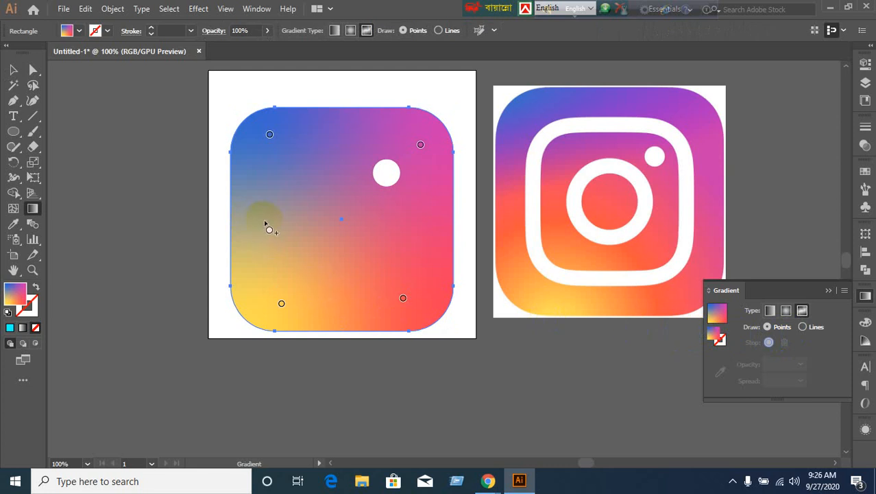
# Add a logo red-pink point on the left, adjust points, then show all hidden inner shapes.
pyautogui.click(264, 220)
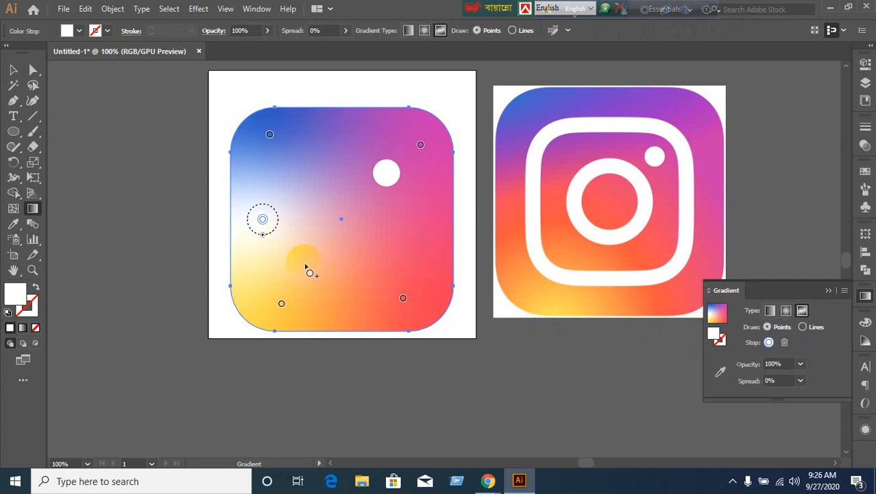
pyautogui.click(720, 372)
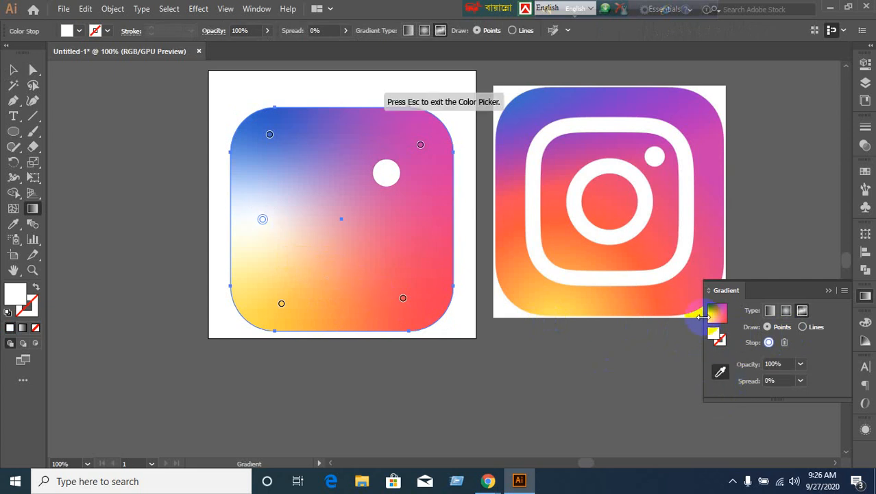
pyautogui.click(688, 279)
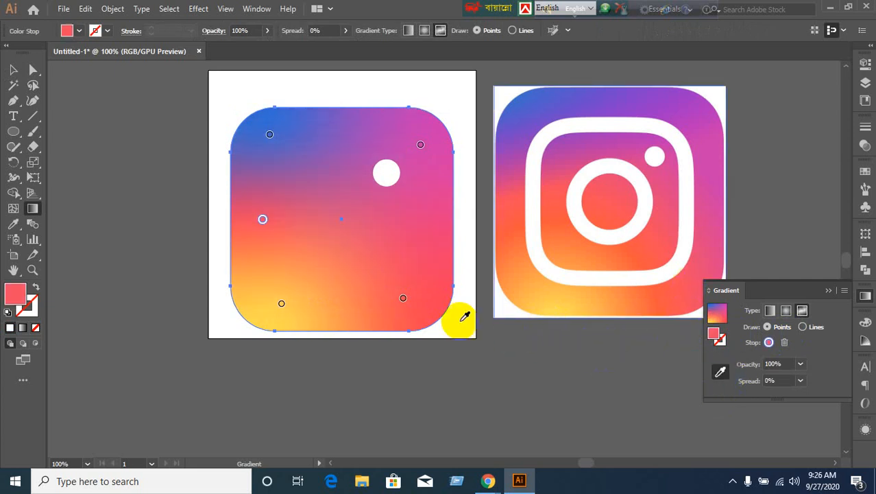
pyautogui.click(254, 247)
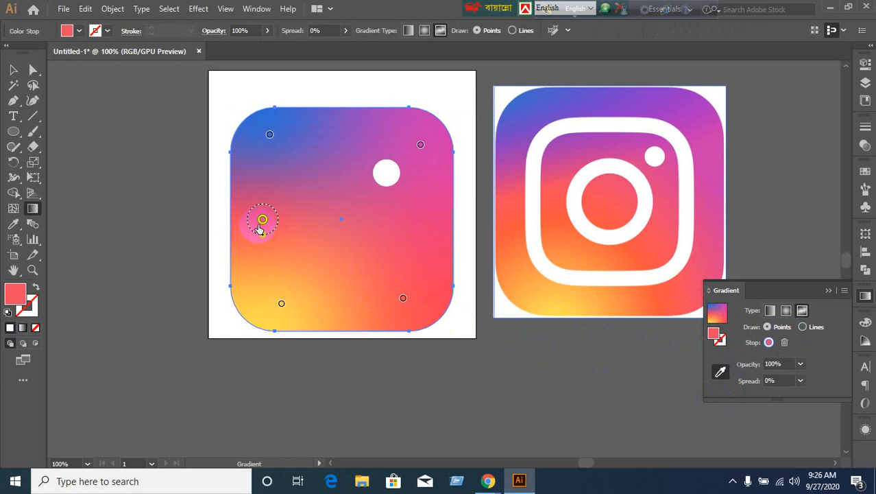
pyautogui.moveTo(260, 228)
pyautogui.mouseDown()
pyautogui.moveTo(250, 244)
pyautogui.moveTo(258, 239)
pyautogui.mouseUp()
pyautogui.moveTo(402, 299)
pyautogui.mouseDown()
pyautogui.moveTo(421, 289)
pyautogui.moveTo(411, 287)
pyautogui.mouseUp()
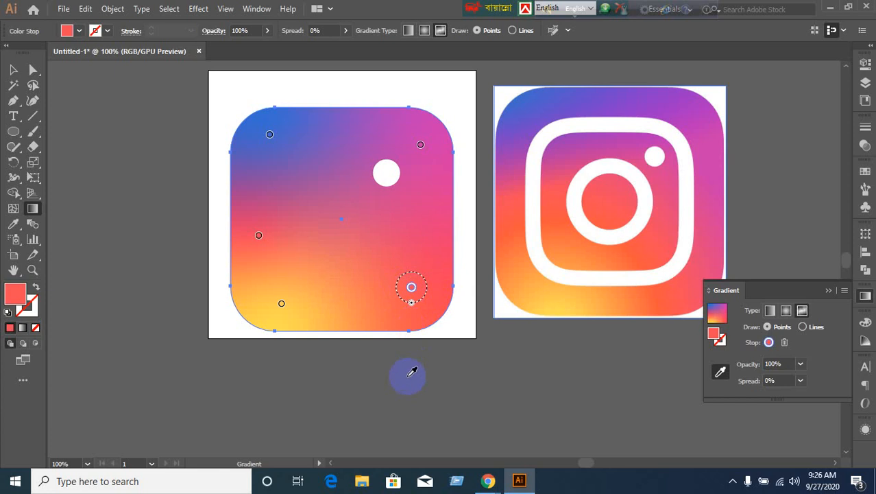
pyautogui.click(13, 70)
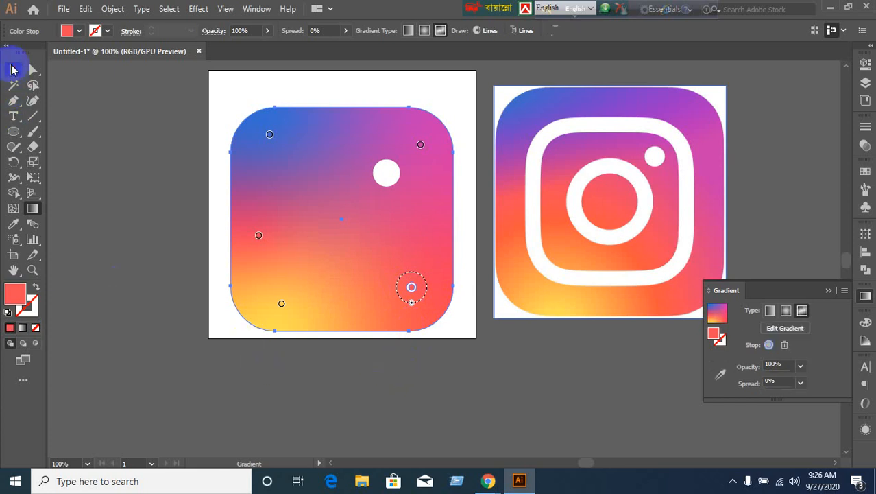
pyautogui.hotkey('ctrl', 'alt', '3')
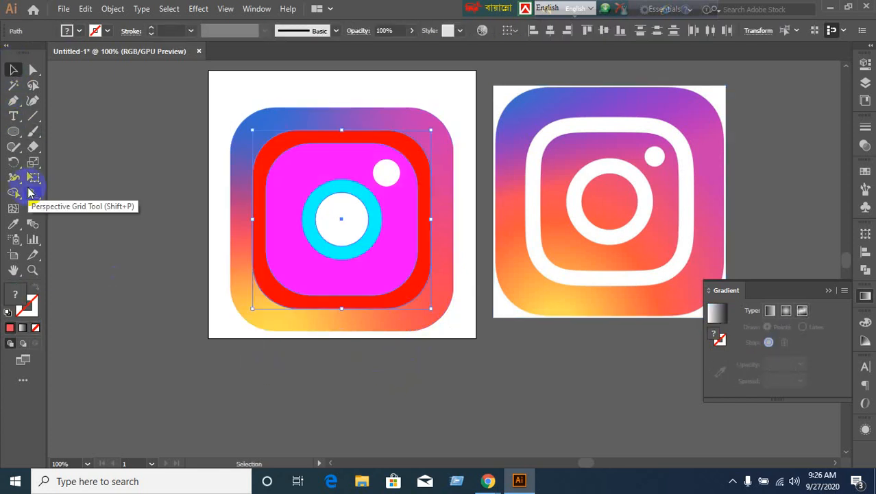
# Select the red frame and try copying the background gradient onto it, then undo.
pyautogui.click(149, 351)
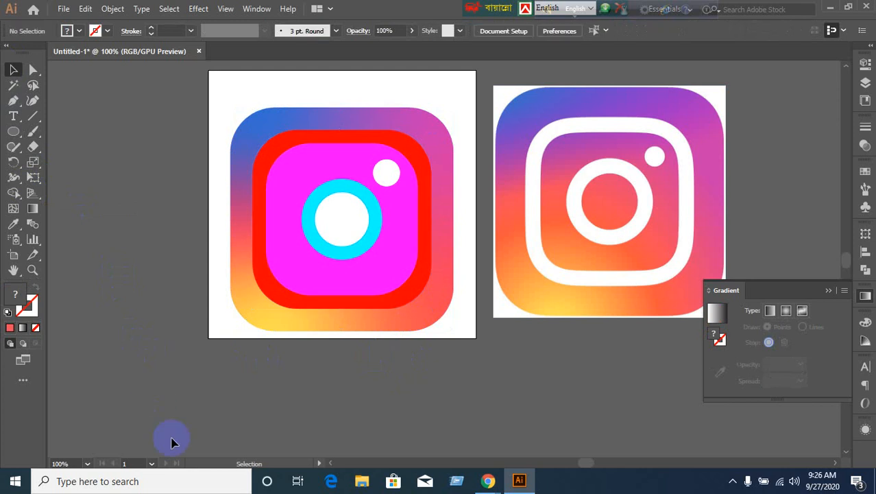
pyautogui.click(286, 305)
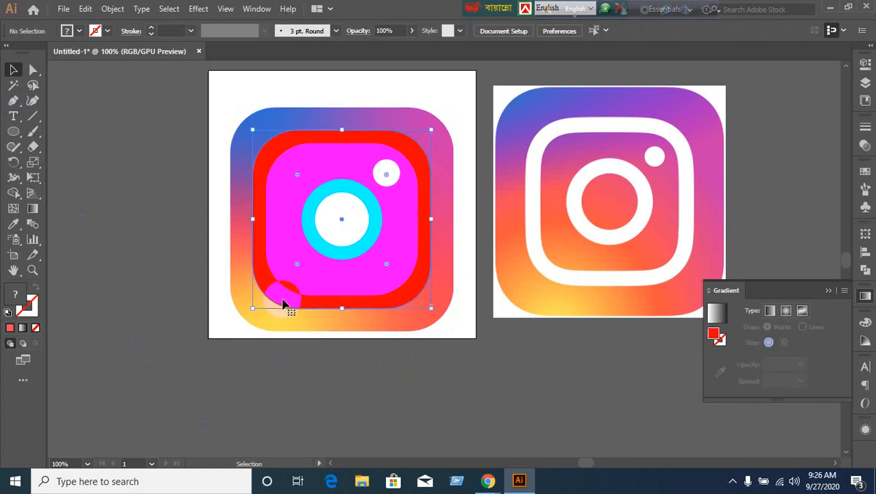
pyautogui.click(13, 224)
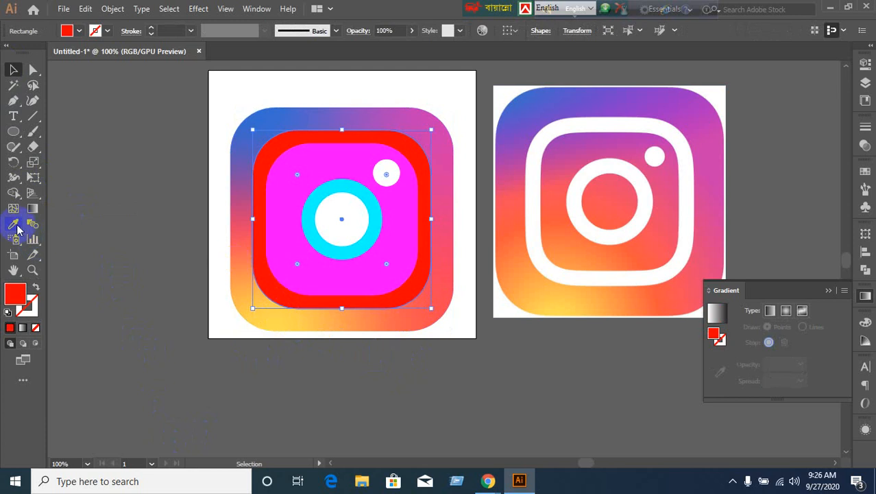
pyautogui.click(267, 321)
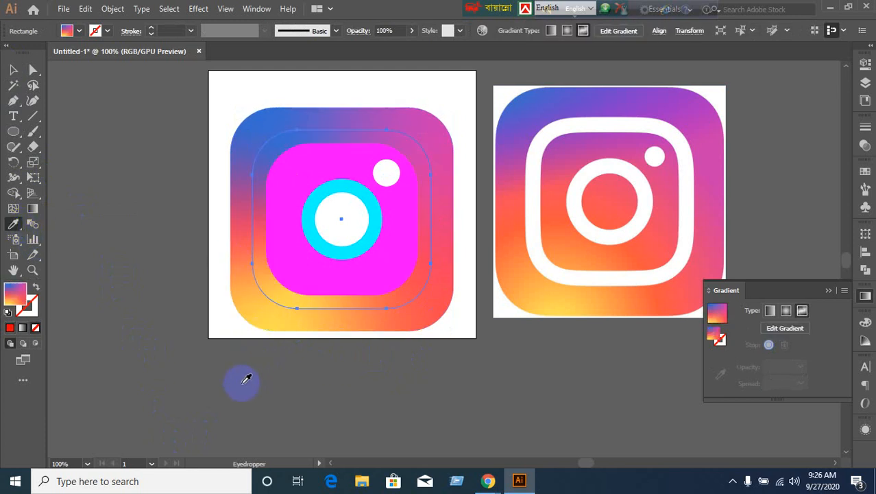
pyautogui.hotkey('ctrl', 'z')
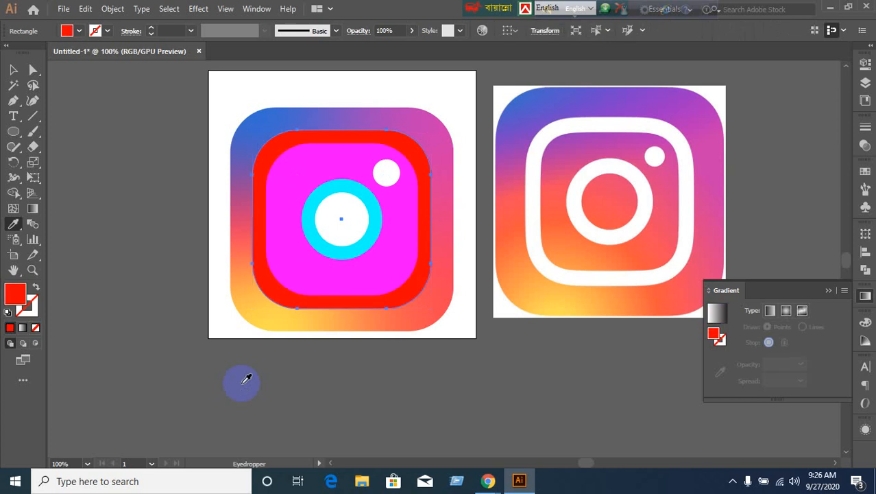
# Fill the frame with solid white ffffff via the Color Picker, then deselect it.
pyautogui.click(36, 327)
pyautogui.click(9, 328)
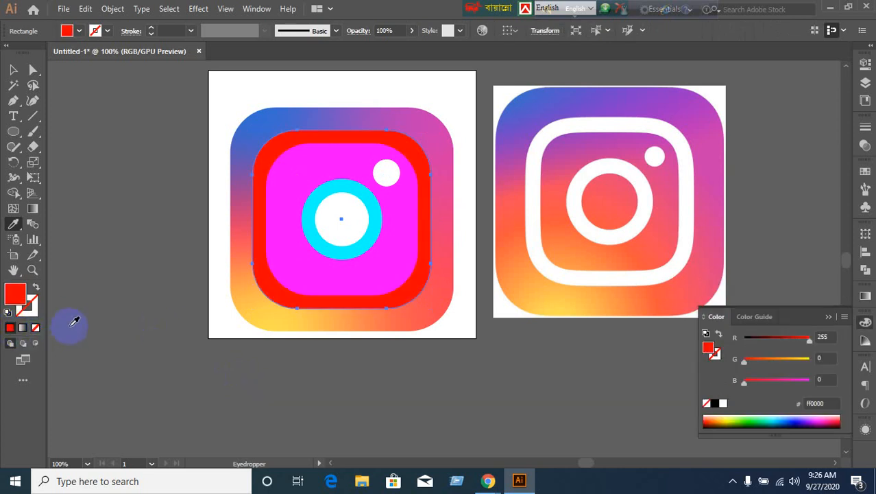
pyautogui.doubleClick(13, 296)
pyautogui.moveTo(353, 246); pyautogui.dragTo(260, 137)
pyautogui.click(561, 159)
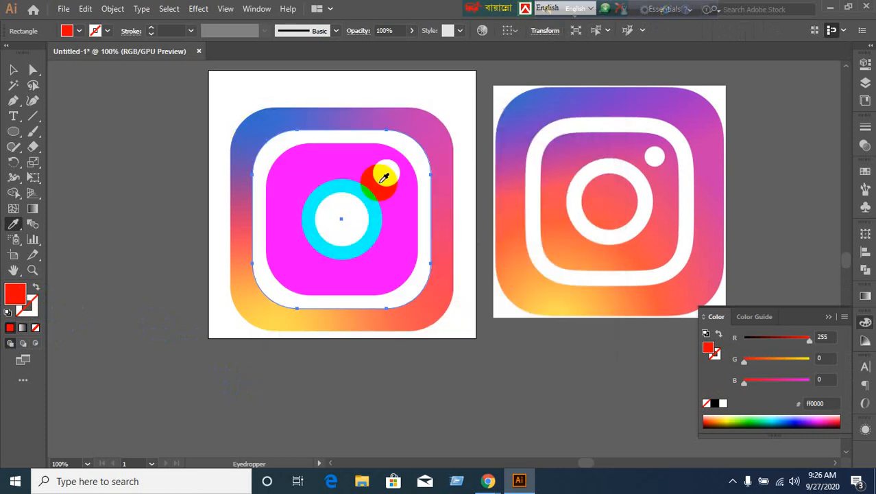
pyautogui.click(20, 70)
pyautogui.click(125, 181)
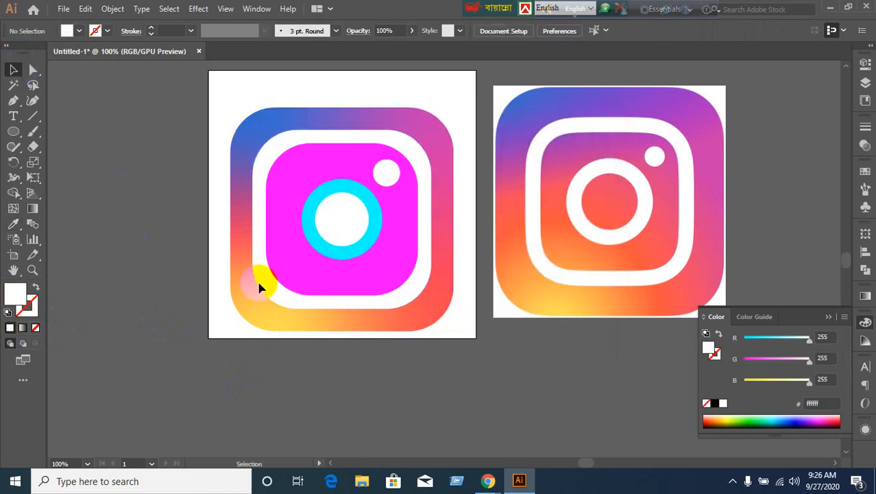
# Eyedrop the background's blue-to-yellow gradient onto the magenta inner square.
pyautogui.click(364, 284)
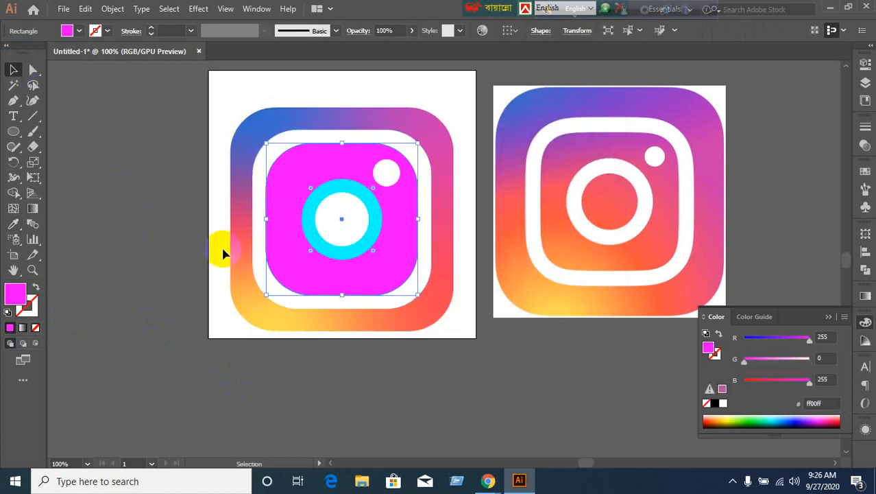
pyautogui.click(13, 223)
pyautogui.keyDown('ctrl'); pyautogui.keyDown('shift'); pyautogui.click(245, 290); pyautogui.keyUp('shift'); pyautogui.keyUp('ctrl')
pyautogui.click(260, 302)
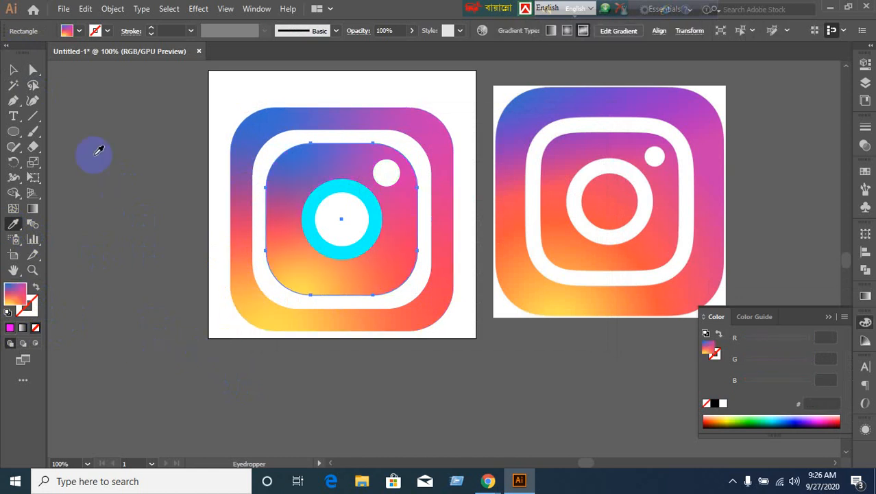
pyautogui.click(13, 70)
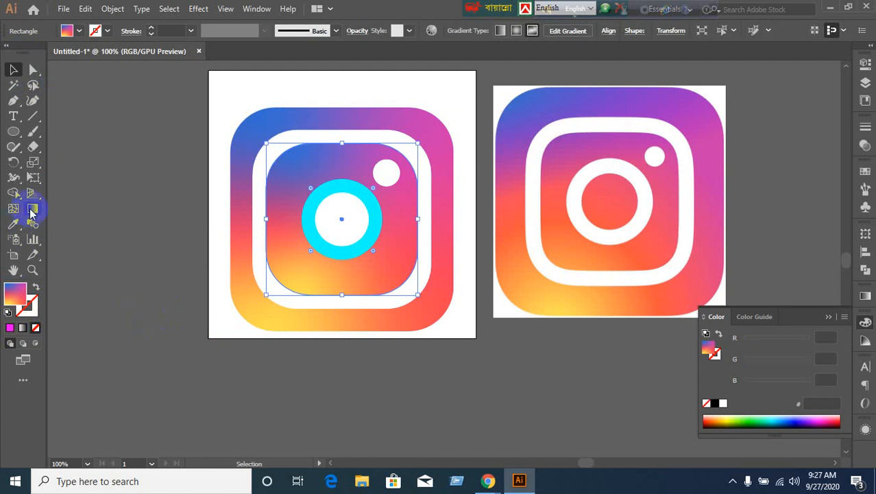
# Remove the stray white gradient point from the inner square, then select the white inner circle.
pyautogui.click(31, 209)
pyautogui.click(338, 287)
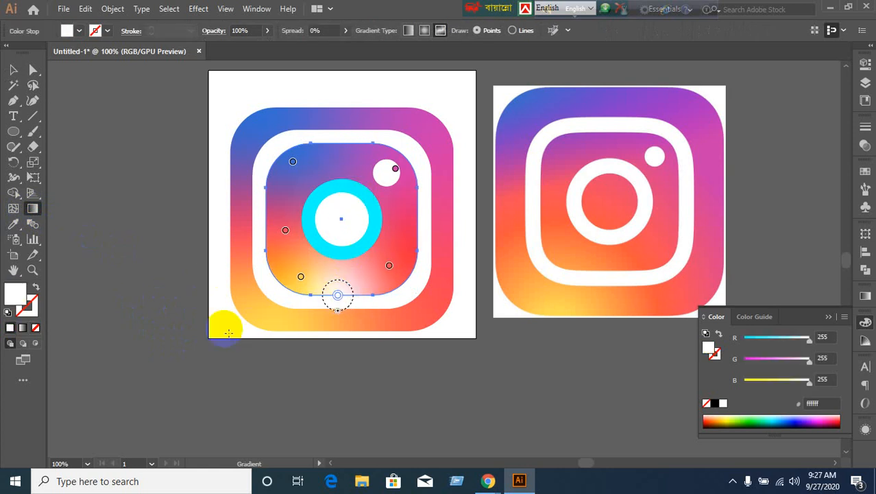
pyautogui.press('Delete')
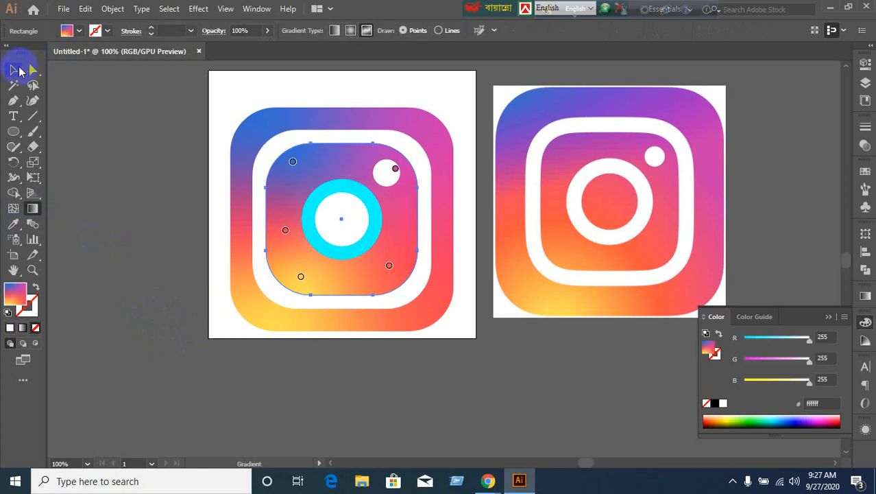
pyautogui.click(15, 70)
pyautogui.click(332, 225)
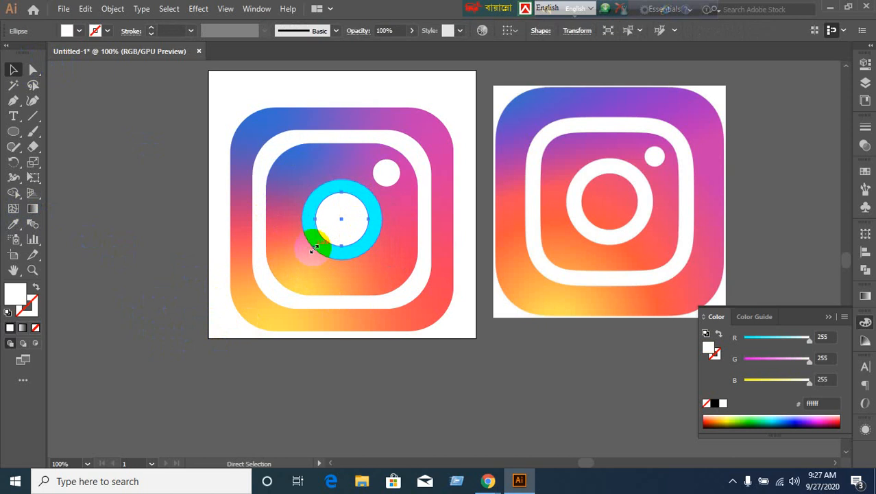
# Remove the white inner circle and the cyan ring from over the inner square.
pyautogui.press('Delete')
pyautogui.moveTo(312, 248); pyautogui.dragTo(389, 178)
pyautogui.click(342, 248)
pyautogui.press('Delete')
pyautogui.press('Delete')
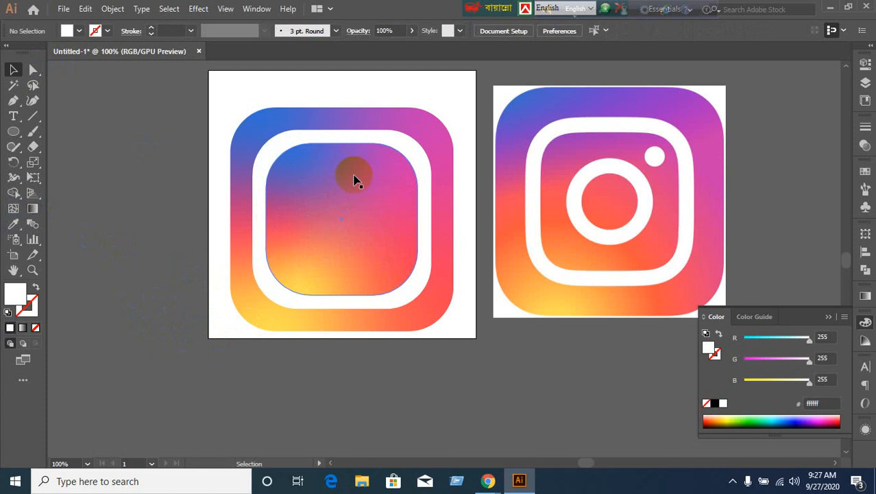
# Select the inner gradient square and enter Edit Gradient mode in the Gradient panel.
pyautogui.click(346, 214)
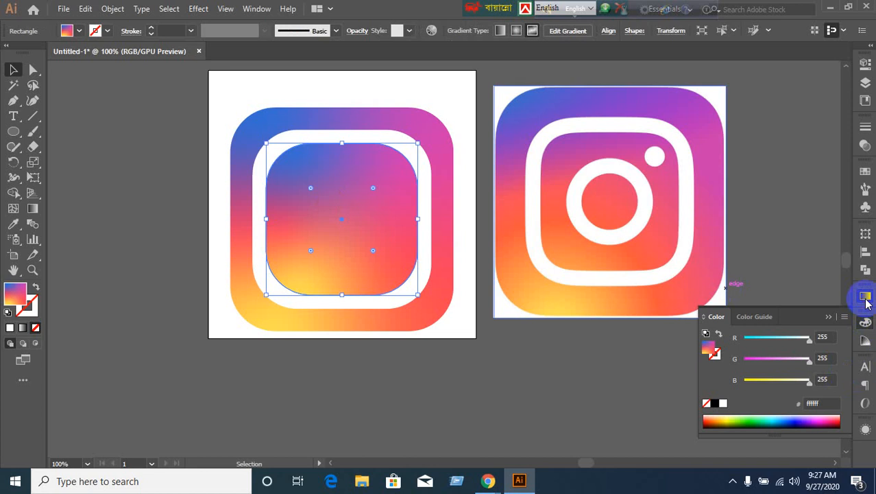
pyautogui.click(866, 299)
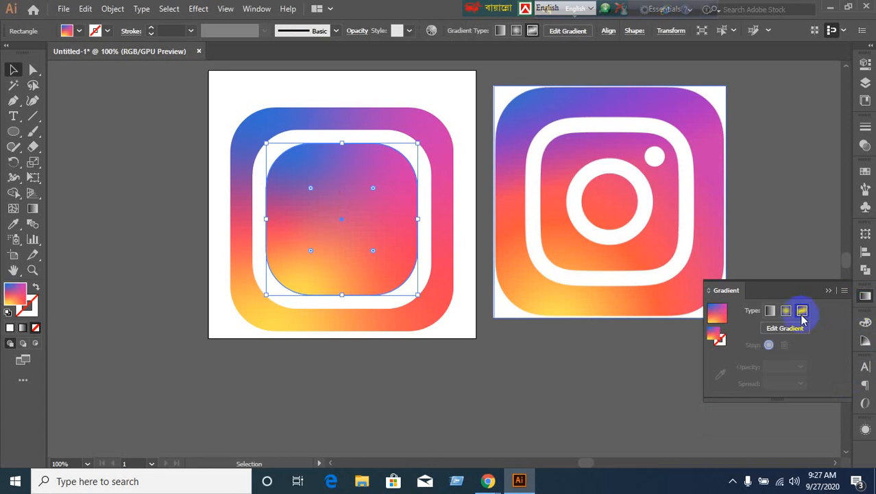
pyautogui.click(715, 319)
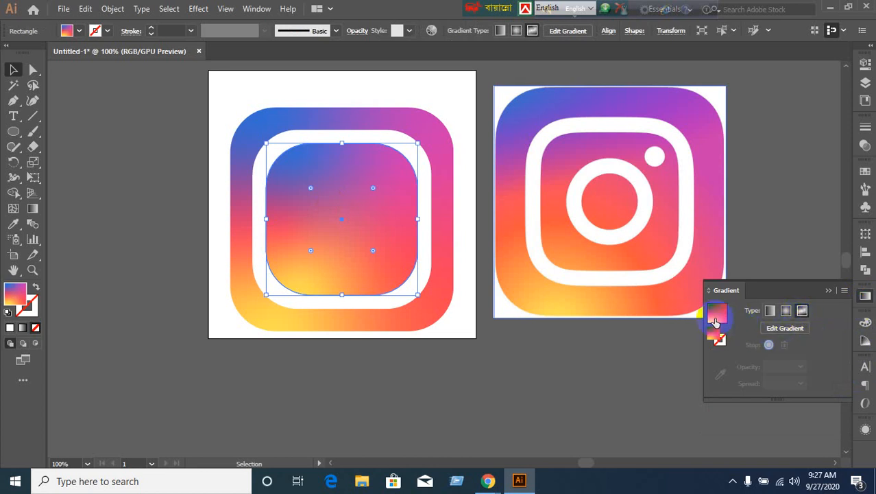
pyautogui.moveTo(715, 321); pyautogui.dragTo(312, 190)
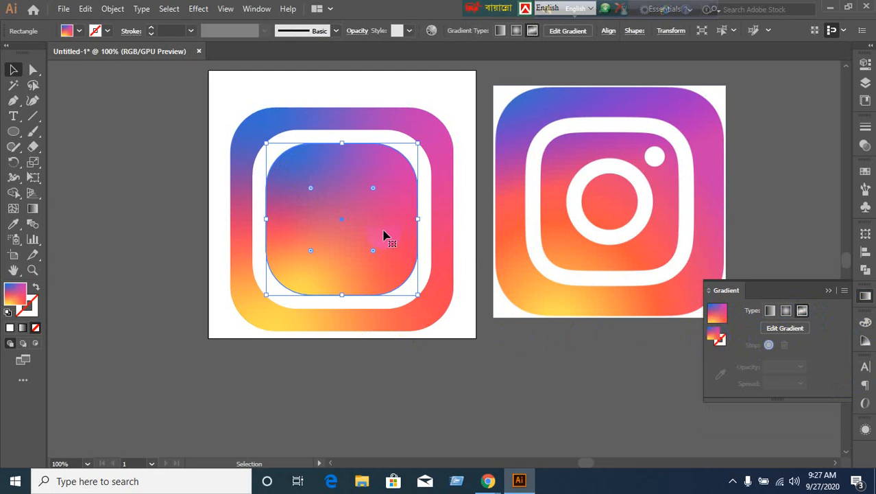
pyautogui.click(770, 330)
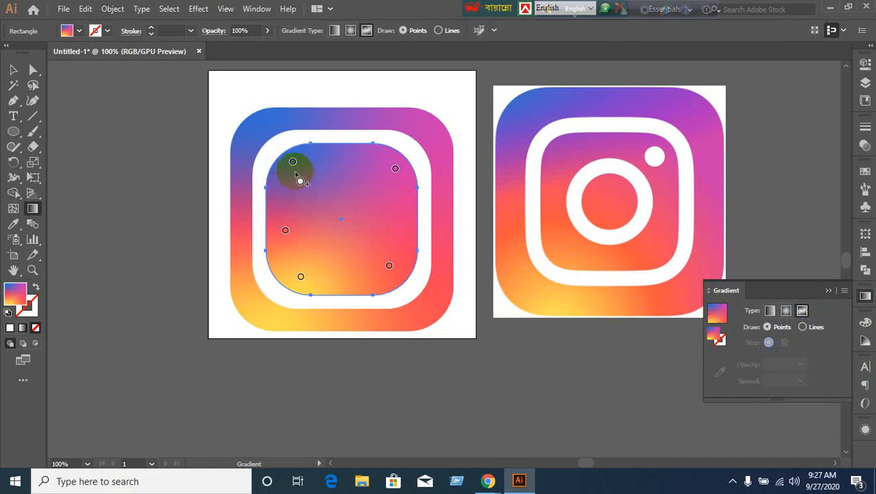
# Reposition the blue and magenta colour points, undoing an accidental removal and returning blue to the top-left.
pyautogui.moveTo(292, 161); pyautogui.dragTo(326, 174)
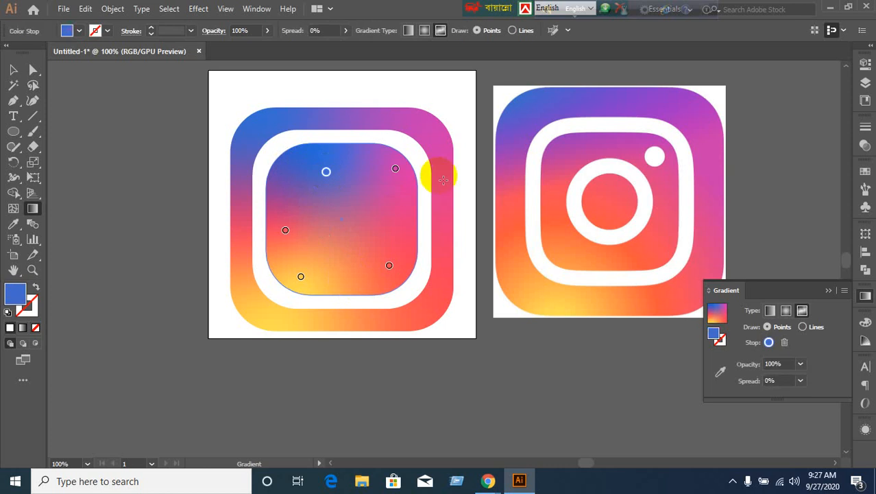
pyautogui.moveTo(396, 170); pyautogui.dragTo(398, 186)
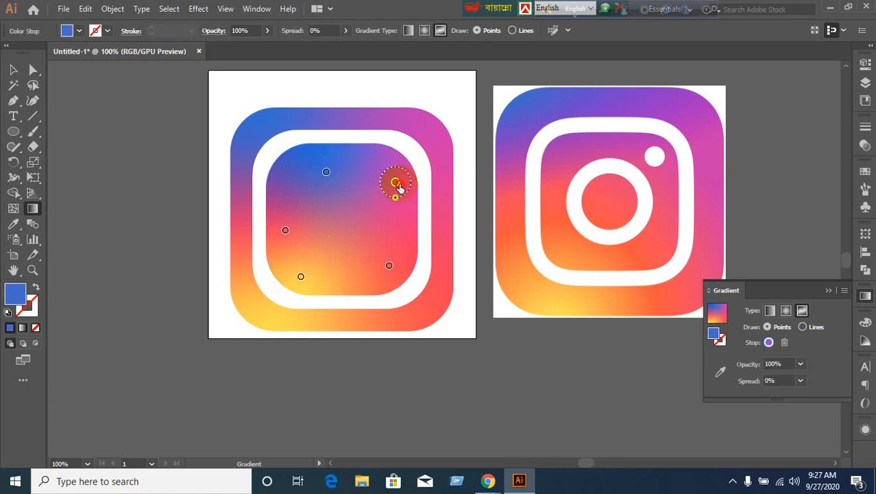
pyautogui.click(327, 173)
pyautogui.moveTo(325, 172); pyautogui.dragTo(264, 130)
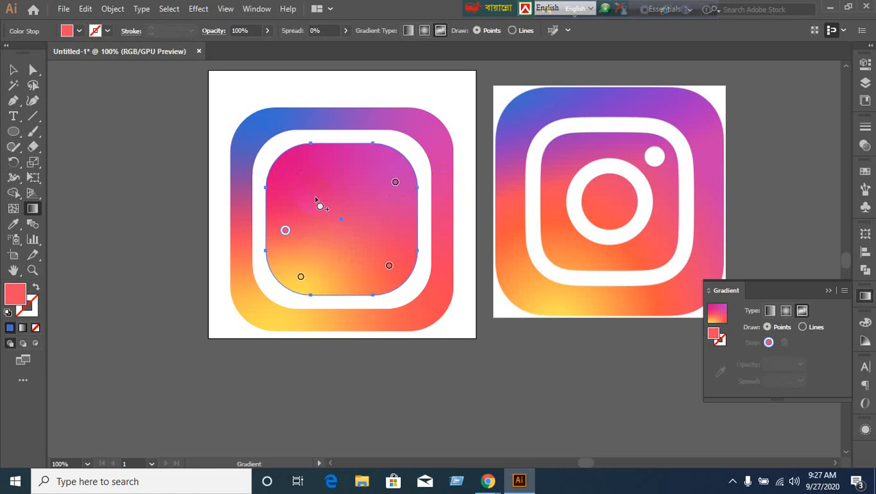
pyautogui.hotkey('ctrl', 'z')
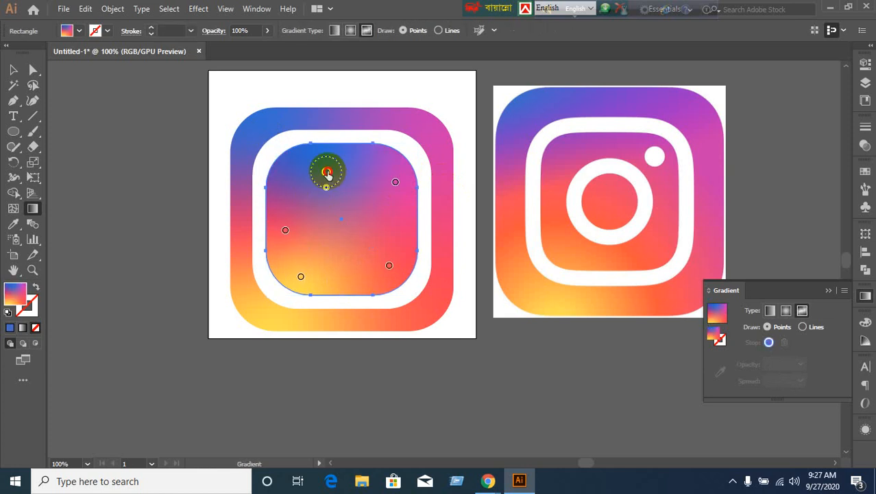
pyautogui.moveTo(326, 170); pyautogui.dragTo(293, 171)
pyautogui.click(293, 170)
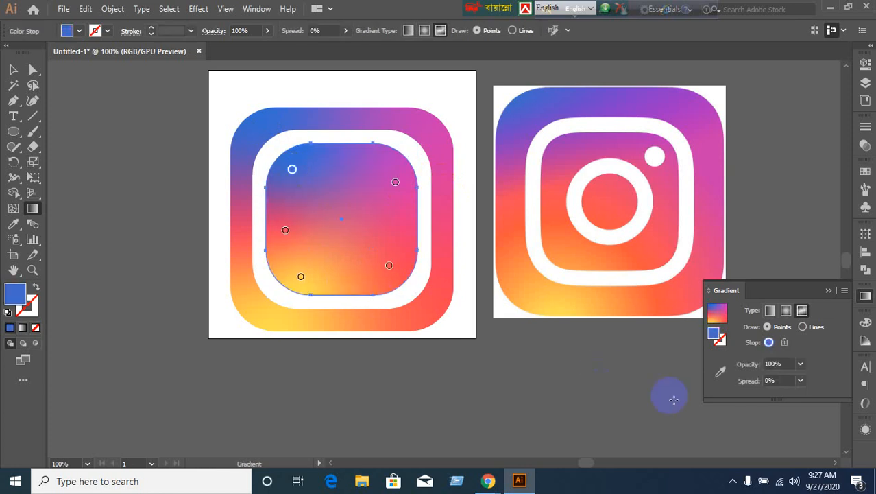
# Adjust the blue point's opacity and position, then reveal the hidden cyan ring and dot.
pyautogui.click(791, 363)
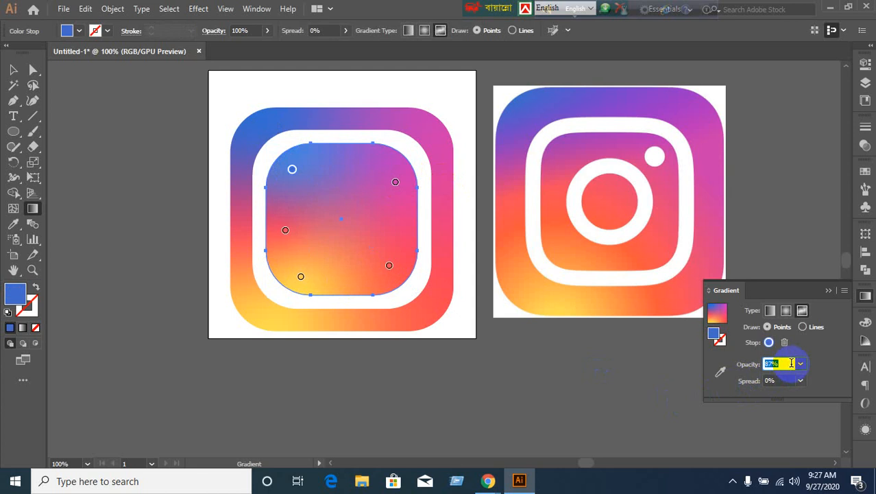
pyautogui.scroll(-10, 792, 363)
pyautogui.scroll(-15, 791, 363)
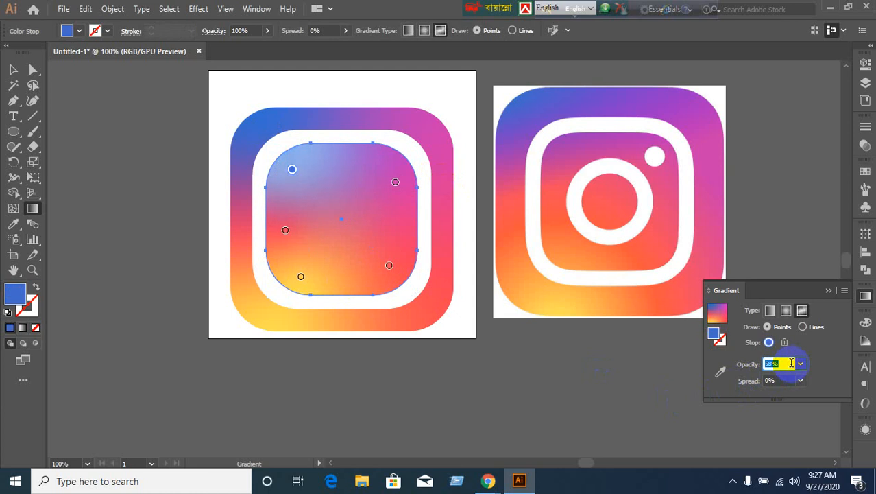
pyautogui.scroll(-2, 791, 363)
pyautogui.scroll(18, 791, 363)
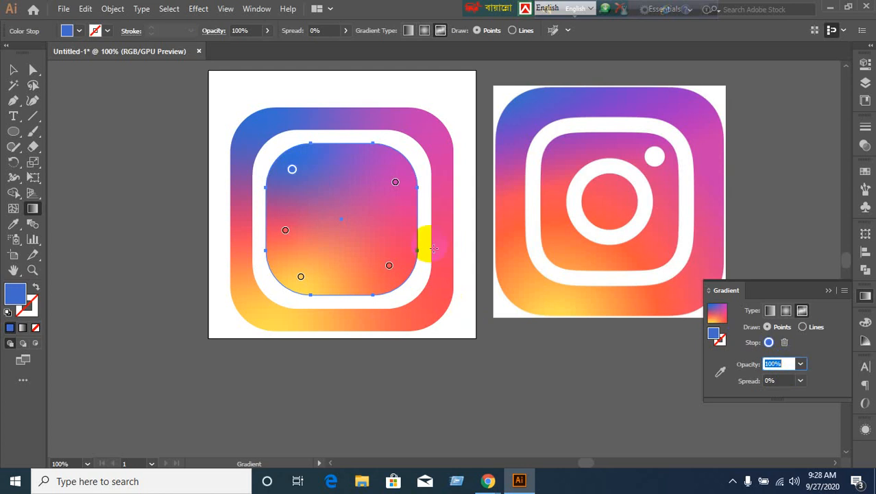
pyautogui.moveTo(297, 173); pyautogui.dragTo(401, 401)
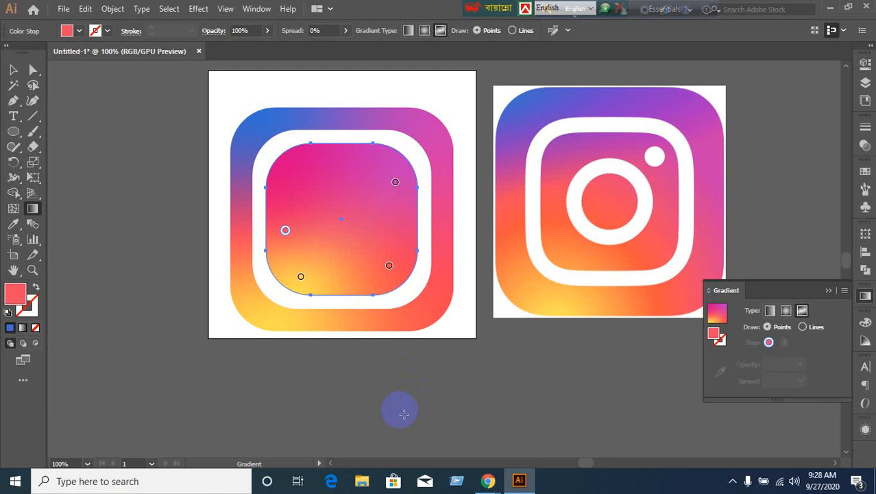
pyautogui.press('ctrl')
pyautogui.hotkey('ctrl', 'space')
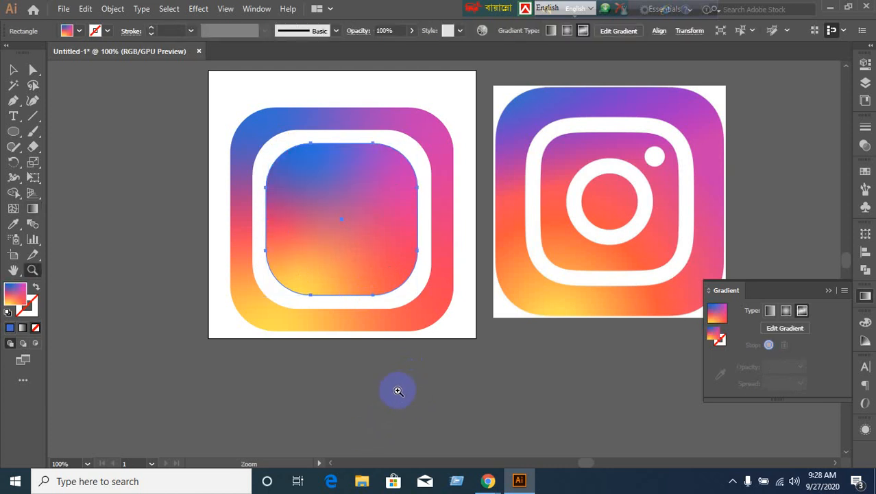
pyautogui.hotkey('ctrl', 'alt', '3')
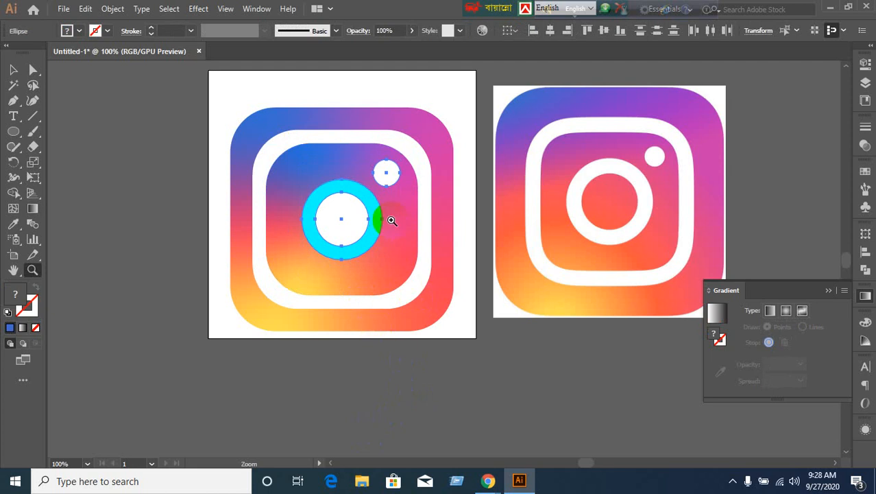
pyautogui.moveTo(343, 231); pyautogui.dragTo(352, 219)
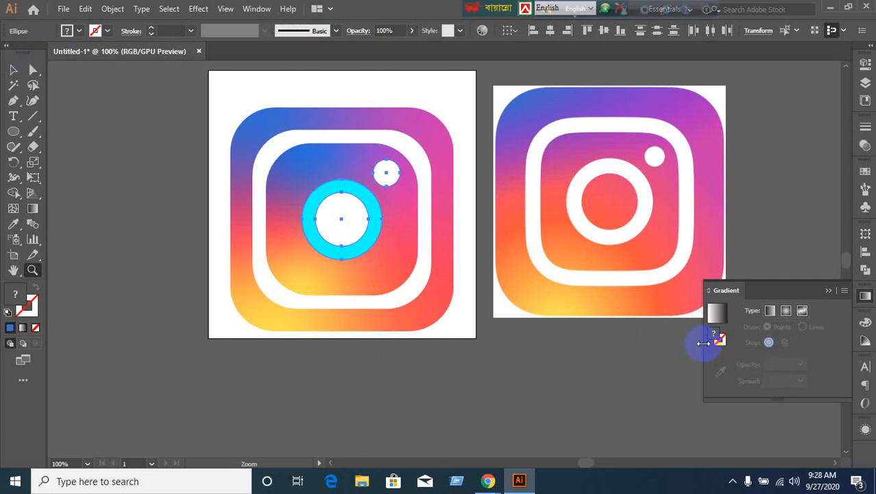
pyautogui.click(415, 287)
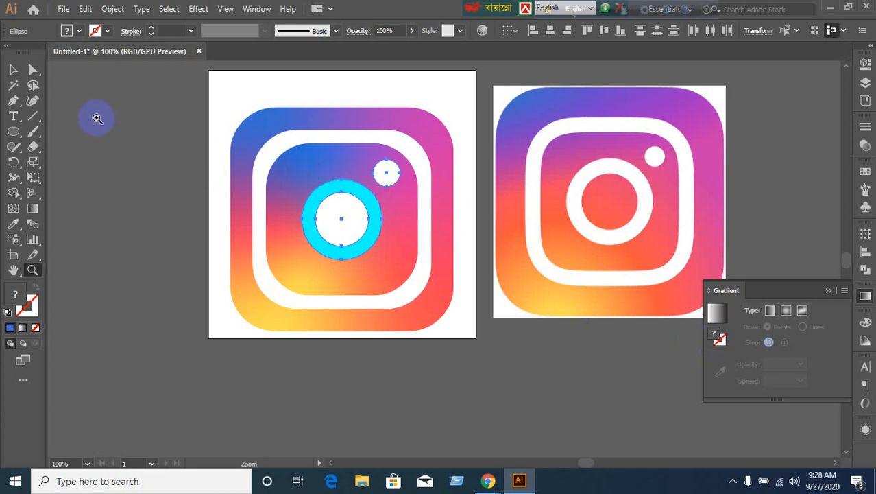
pyautogui.click(340, 295)
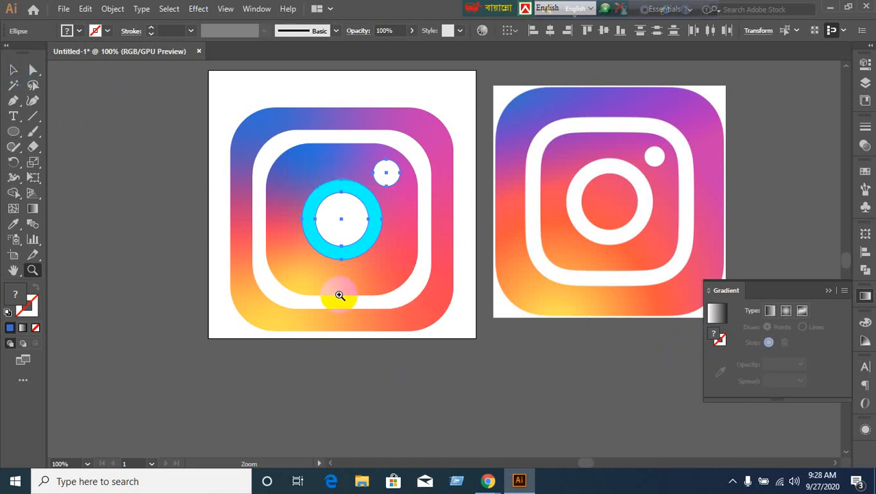
pyautogui.click(802, 310)
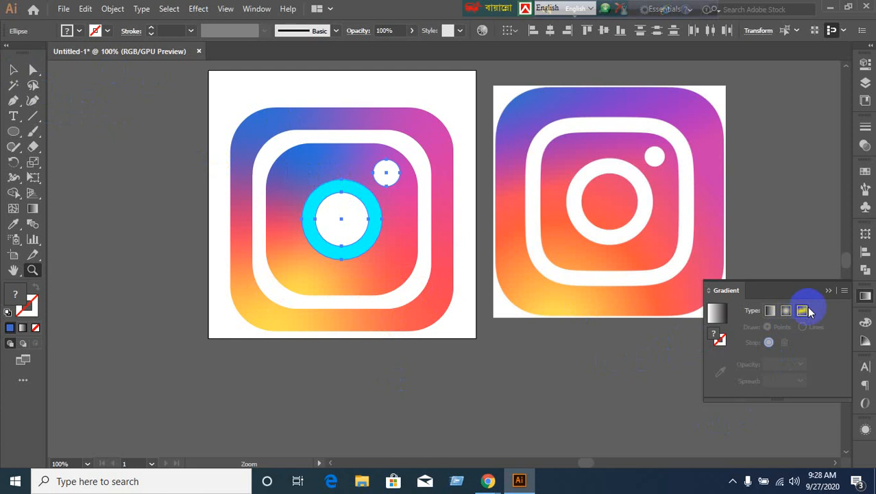
pyautogui.click(331, 296)
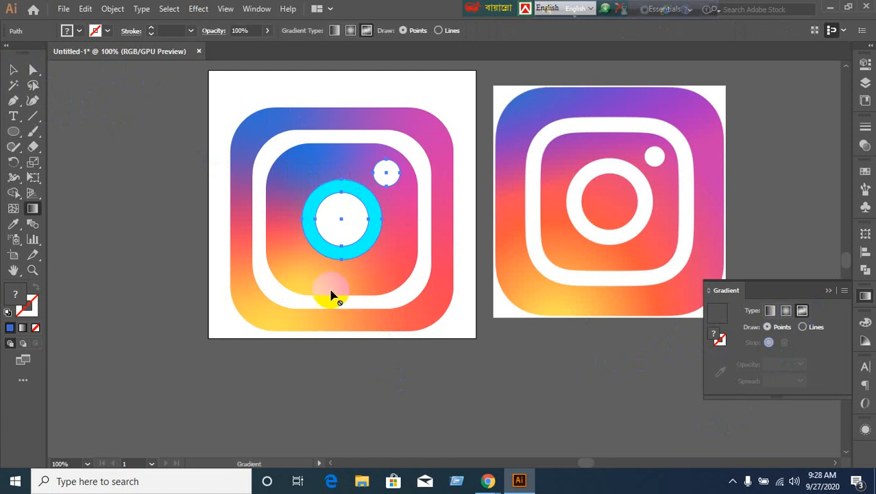
pyautogui.click(345, 310)
pyautogui.click(330, 255)
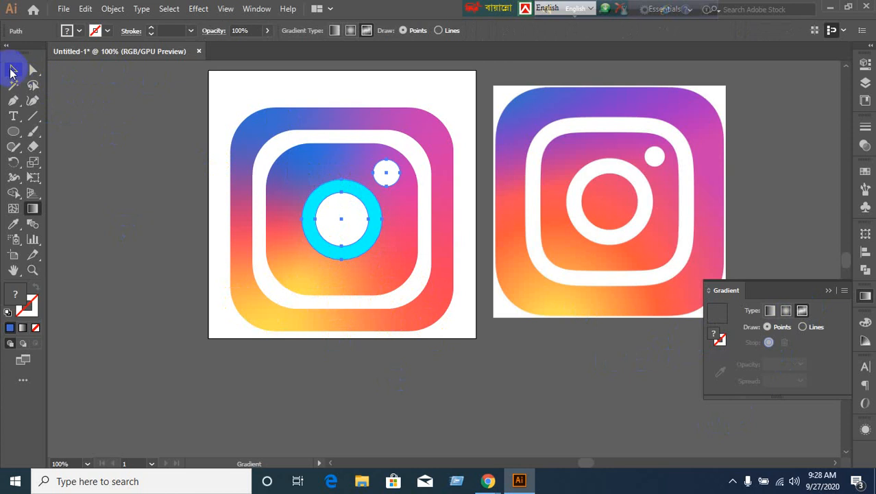
pyautogui.click(13, 69)
pyautogui.click(312, 281)
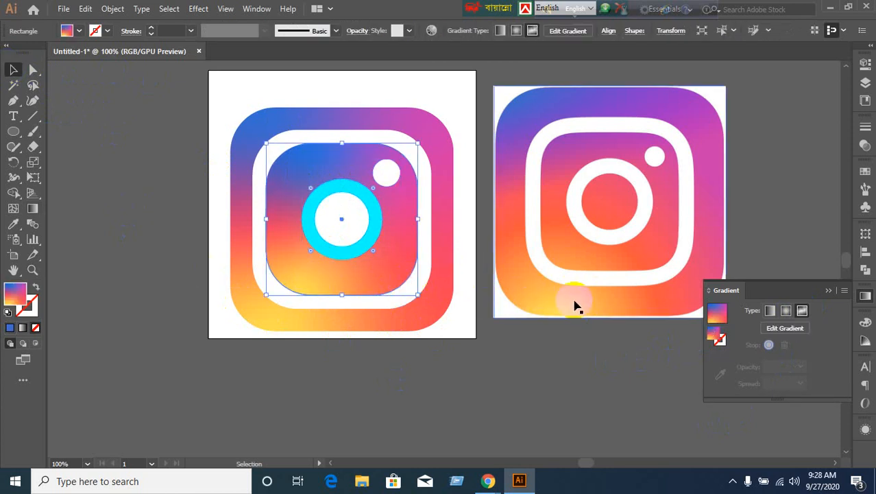
pyautogui.click(774, 333)
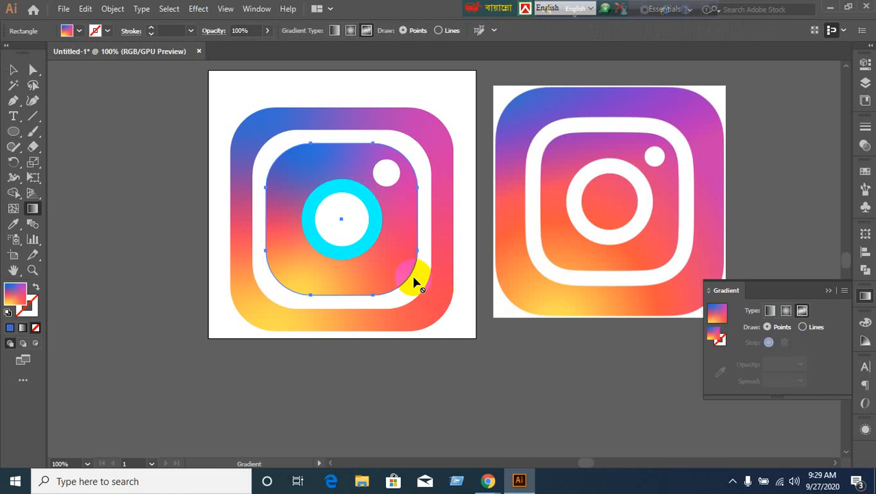
pyautogui.click(768, 329)
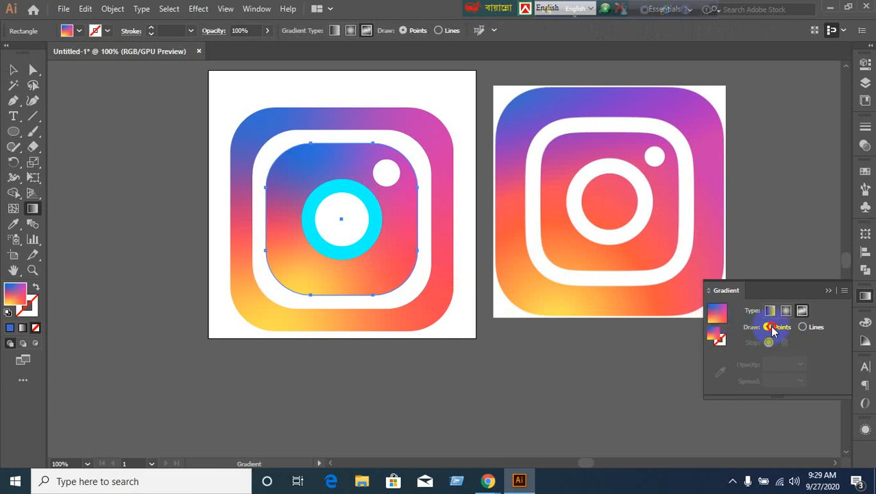
pyautogui.click(347, 224)
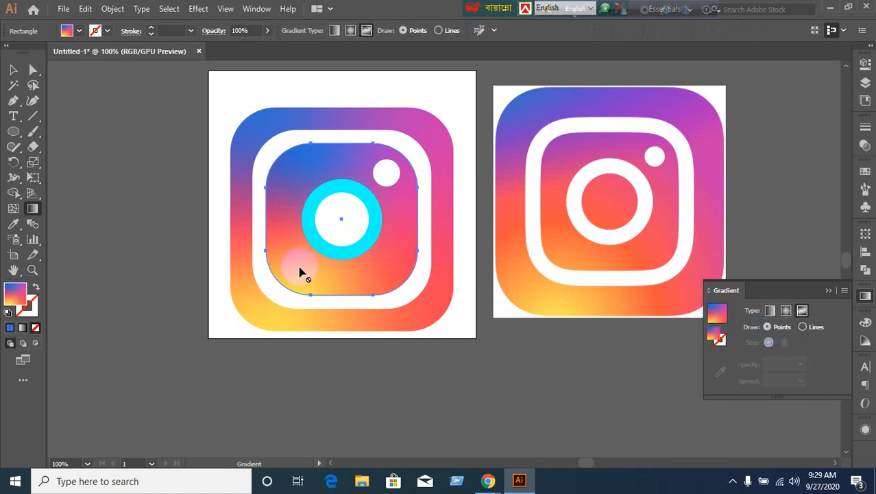
pyautogui.moveTo(719, 316); pyautogui.dragTo(313, 287)
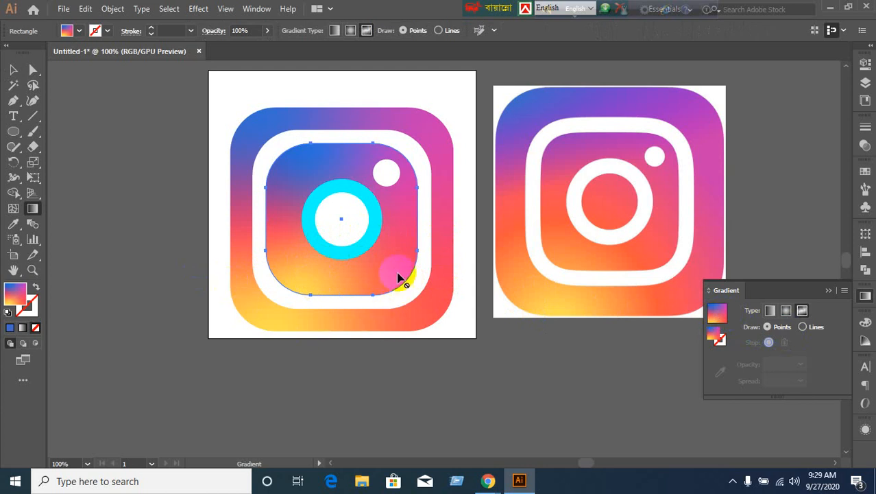
pyautogui.click(484, 327)
pyautogui.press('g')
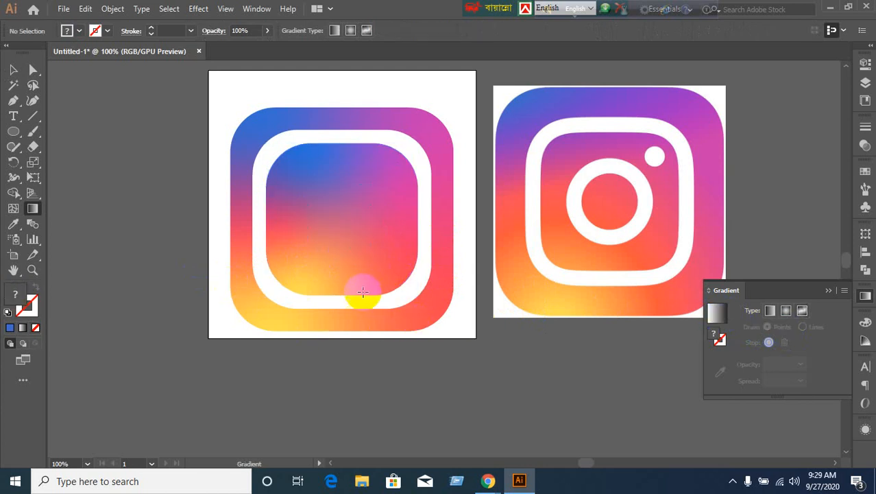
pyautogui.press('v')
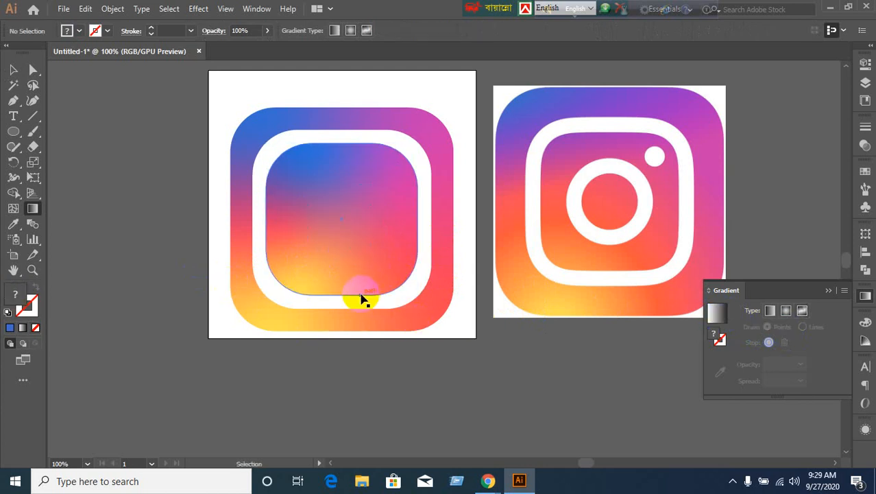
pyautogui.click(362, 297)
pyautogui.hotkey('ctrl', 'z')
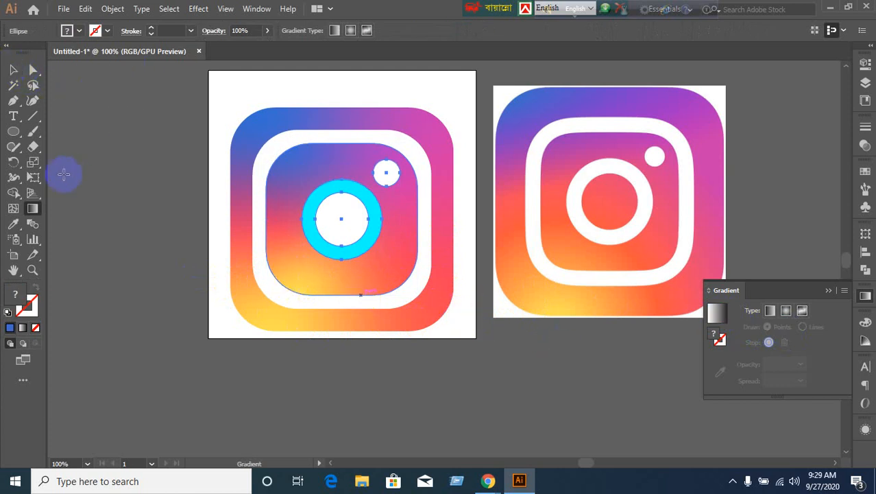
pyautogui.click(12, 69)
pyautogui.click(368, 292)
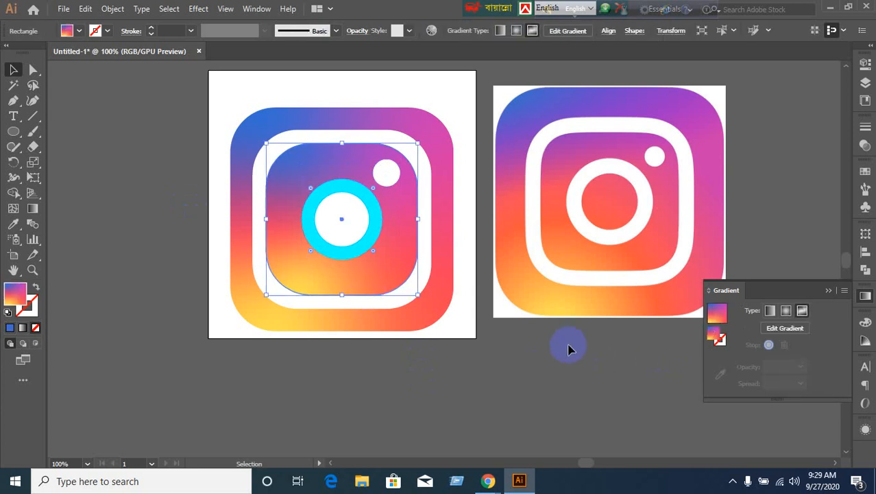
# Delete one freeform colour point and move the yellow point into the square's top-left corner.
pyautogui.click(772, 329)
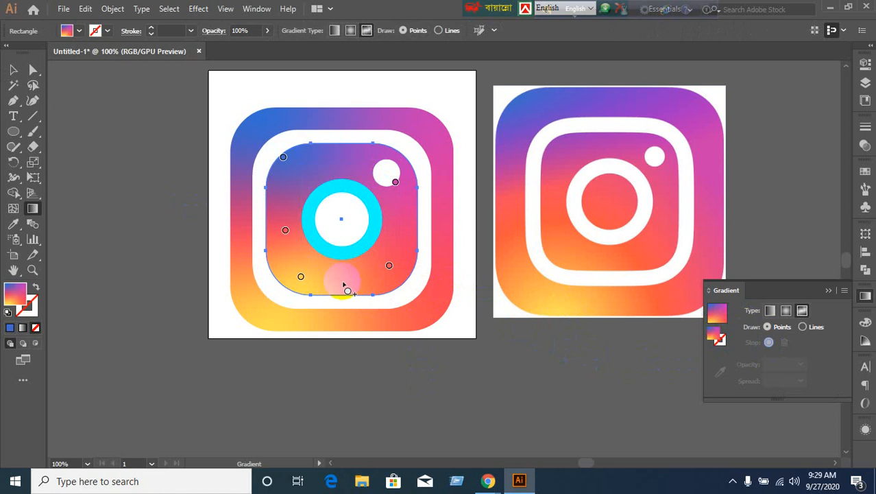
pyautogui.moveTo(367, 286); pyautogui.dragTo(284, 157)
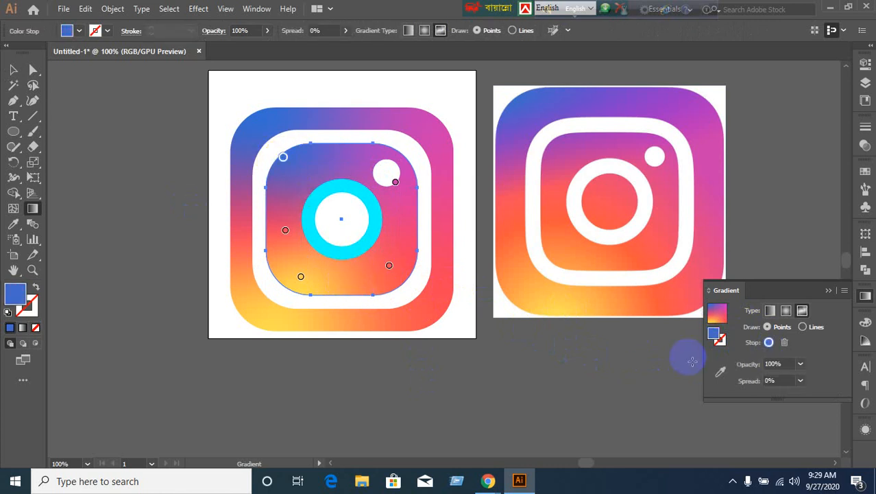
pyautogui.click(786, 343)
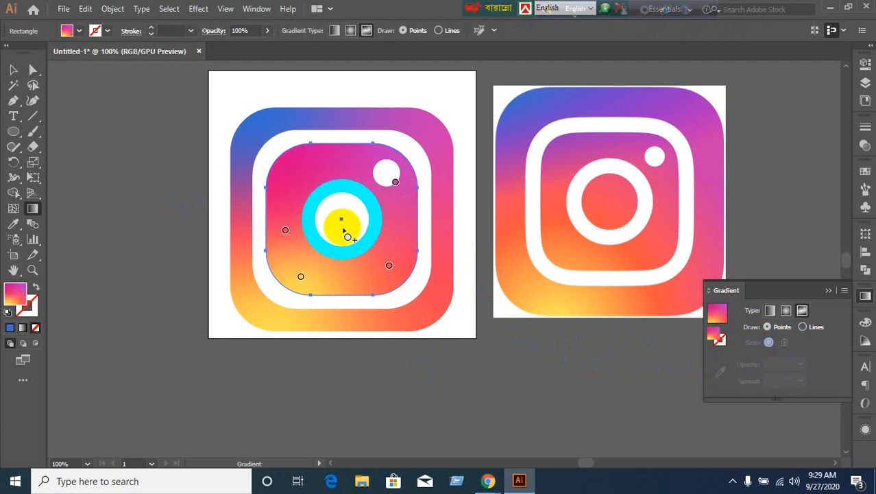
pyautogui.moveTo(343, 230); pyautogui.dragTo(292, 169)
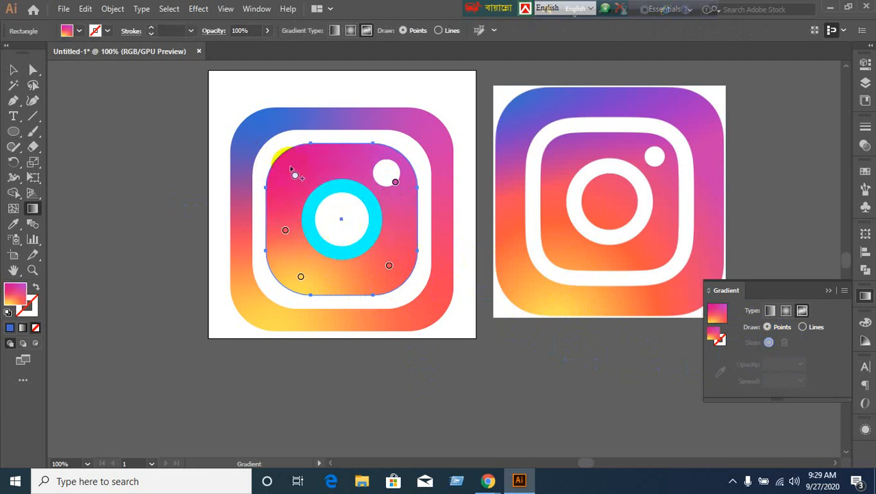
pyautogui.moveTo(289, 165); pyautogui.dragTo(287, 158)
pyautogui.click(288, 157)
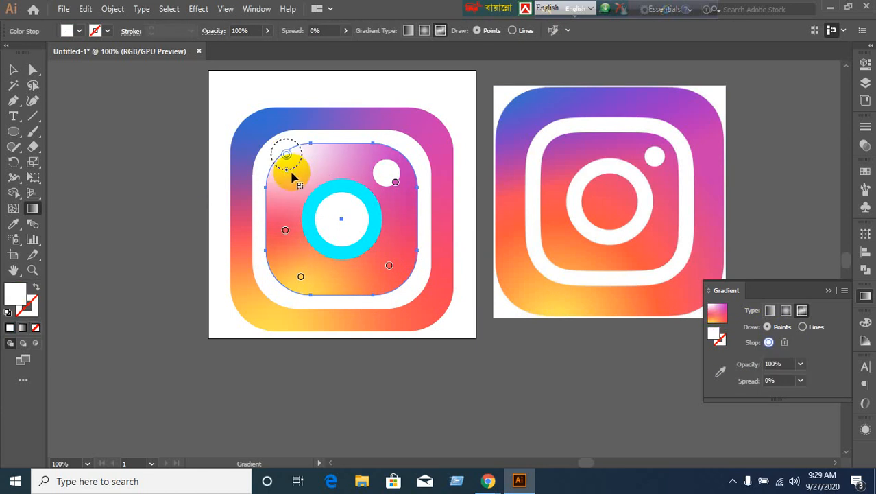
pyautogui.moveTo(287, 155)
pyautogui.mouseDown()
pyautogui.moveTo(295, 175)
pyautogui.moveTo(289, 152)
pyautogui.moveTo(289, 164)
pyautogui.moveTo(274, 144)
pyautogui.moveTo(289, 164)
pyautogui.mouseUp()
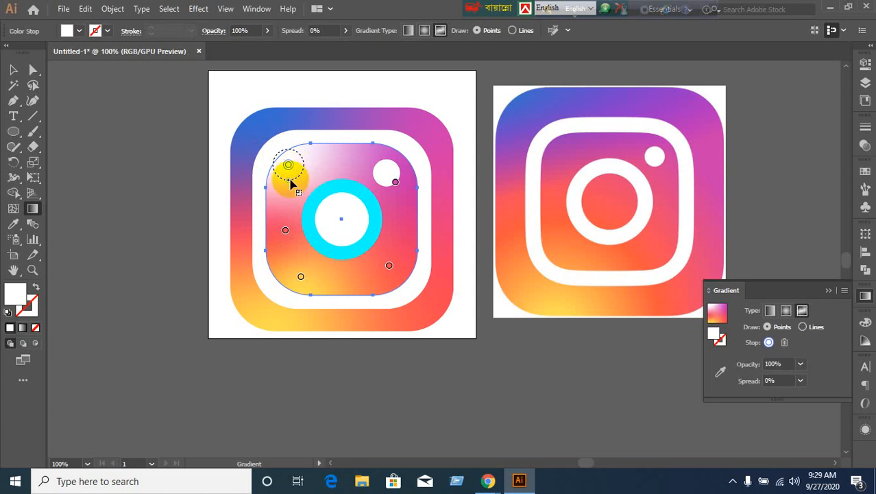
pyautogui.moveTo(290, 184); pyautogui.dragTo(283, 158)
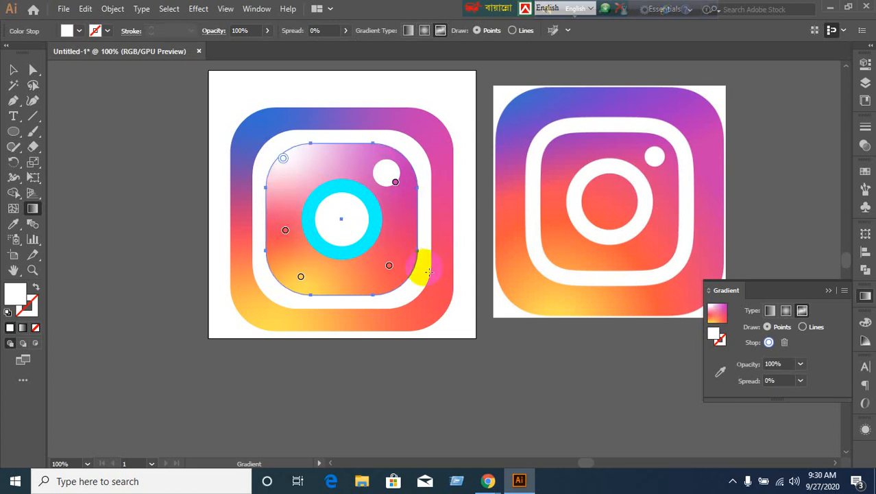
# Sample purple from the reference icon's top into that point, then deselect to review the gradient.
pyautogui.click(720, 372)
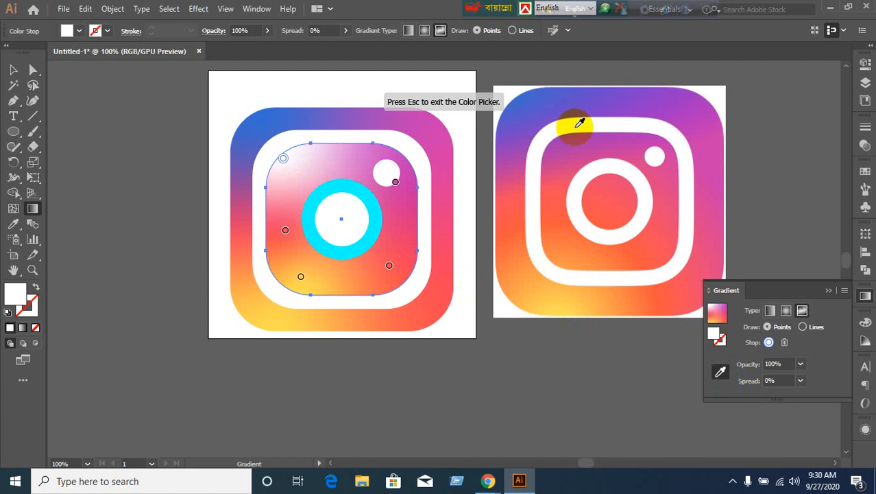
pyautogui.click(568, 132)
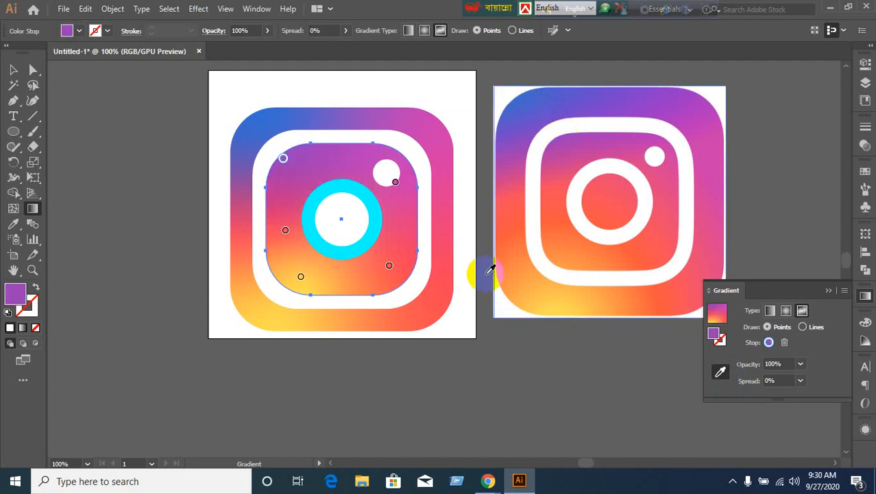
pyautogui.click(389, 265)
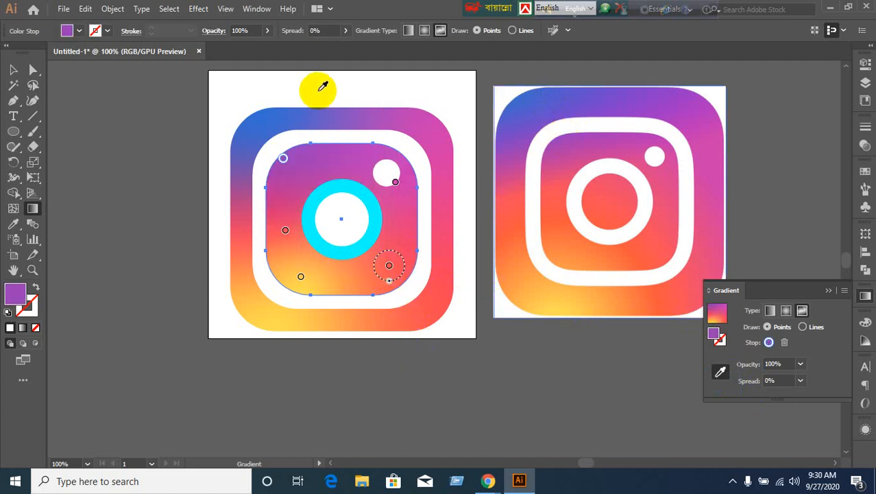
pyautogui.click(9, 74)
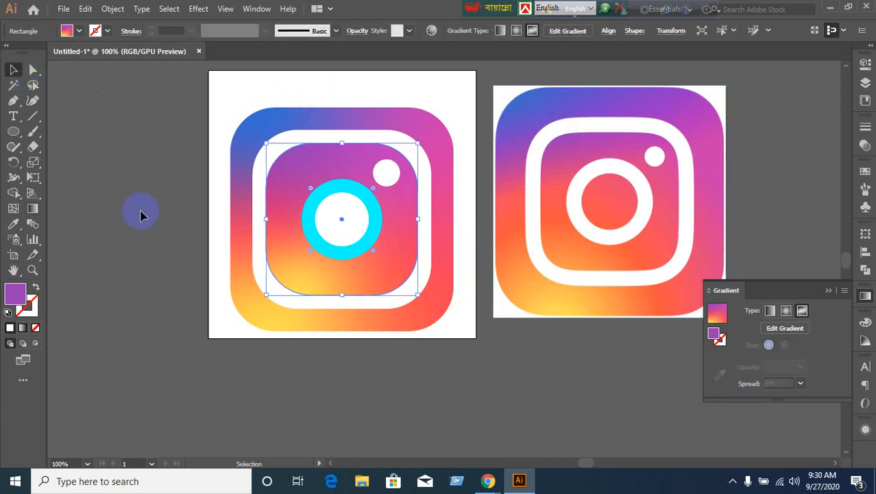
pyautogui.click(163, 238)
pyautogui.click(328, 228)
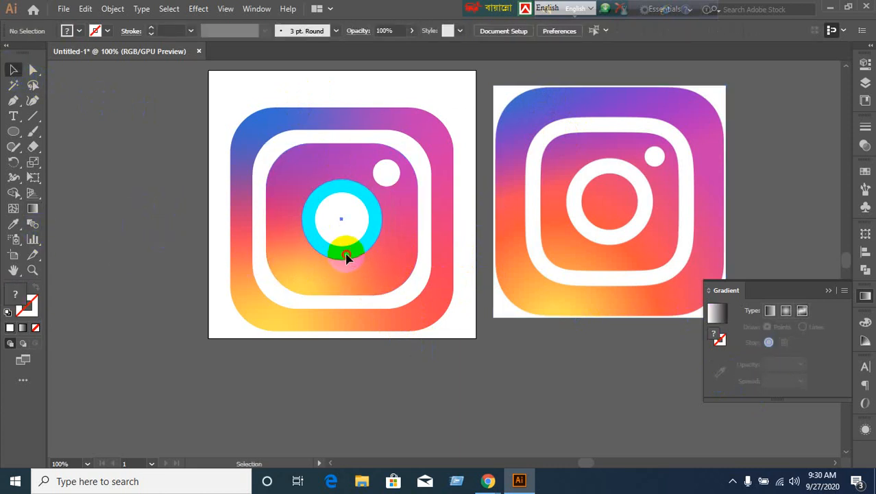
# Give the cyan ring the reference icon's white with the Eyedropper, then deselect it.
pyautogui.click(346, 256)
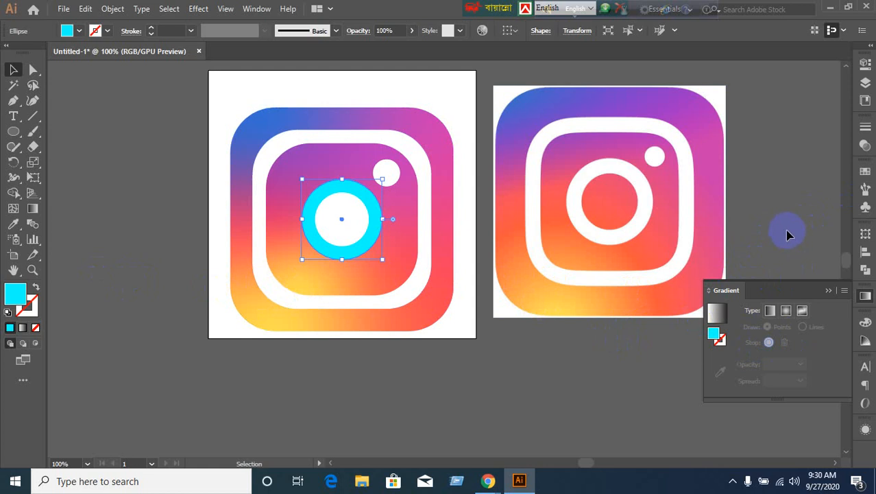
pyautogui.click(13, 226)
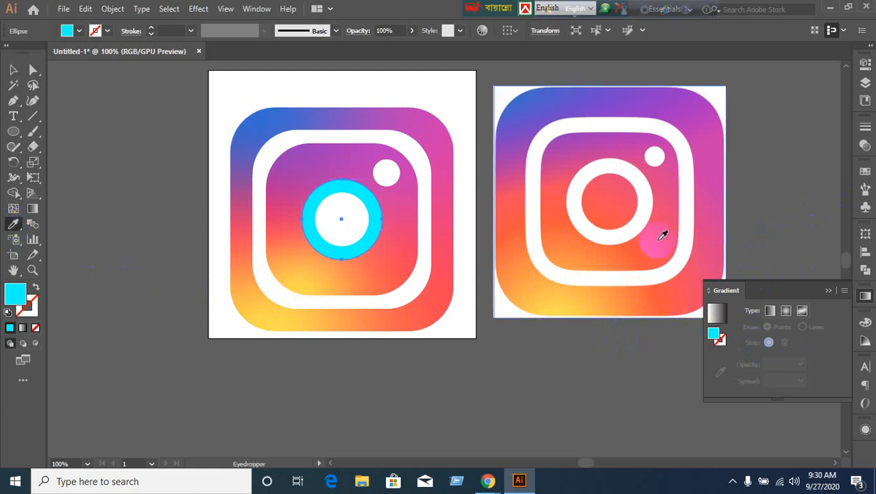
pyautogui.click(622, 231)
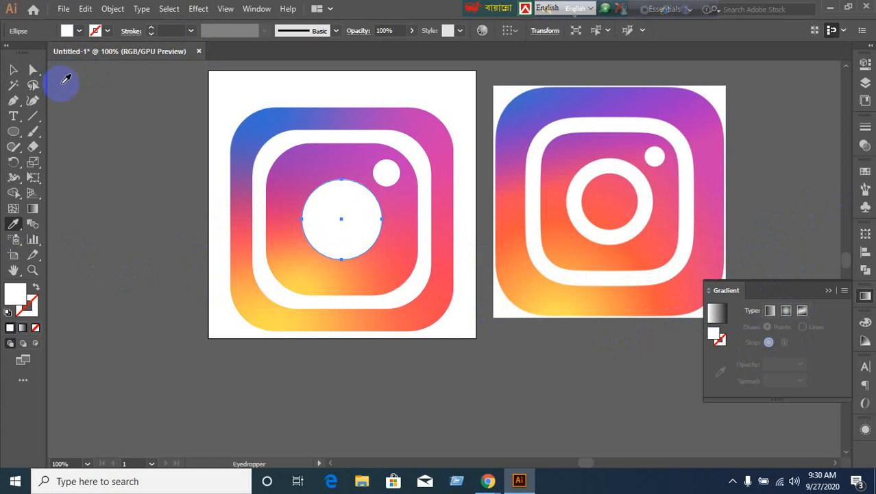
pyautogui.click(13, 69)
pyautogui.click(103, 110)
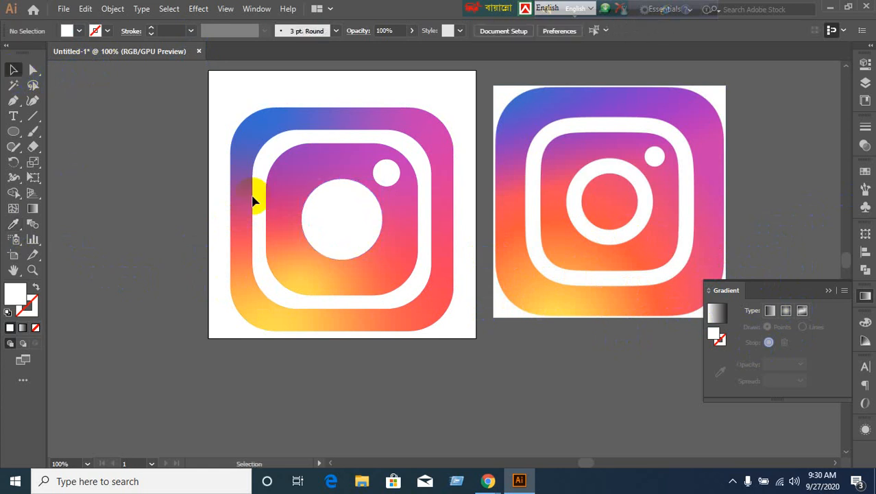
# Fill the white inner circle with the reference icon's red-orange, then deselect it.
pyautogui.click(334, 223)
pyautogui.click(13, 224)
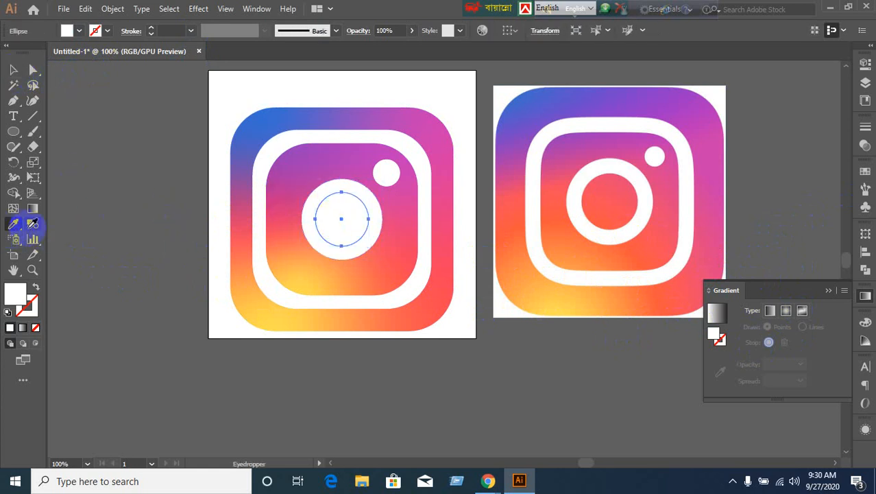
pyautogui.click(612, 197)
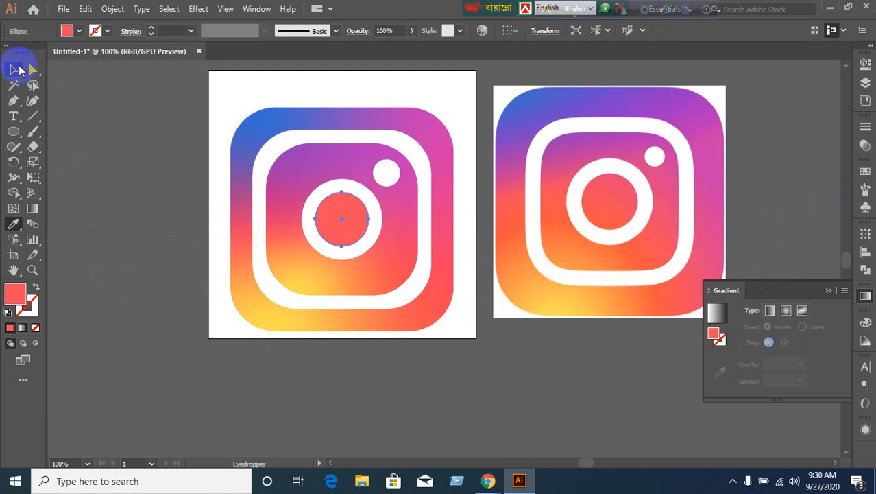
pyautogui.click(15, 69)
pyautogui.click(115, 303)
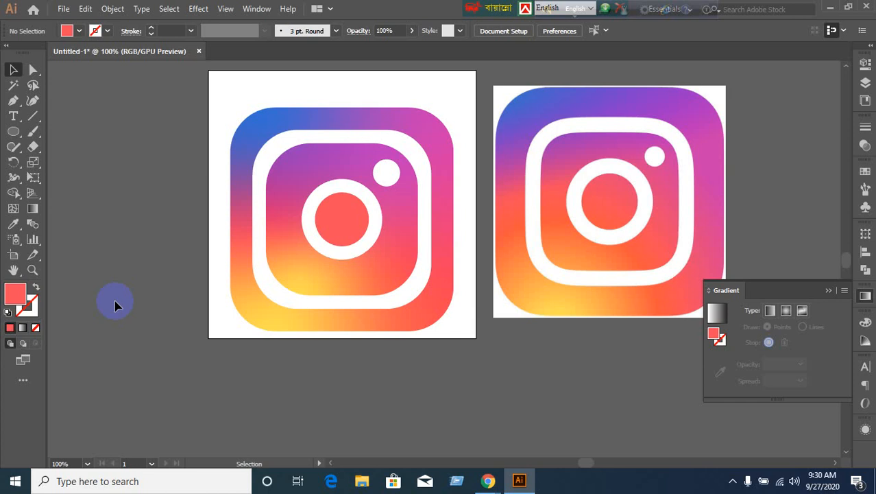
pyautogui.click(12, 209)
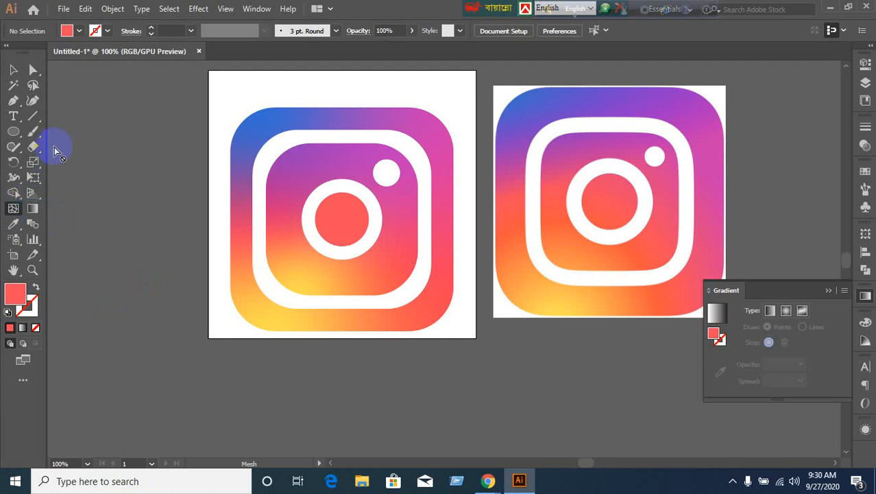
pyautogui.click(13, 70)
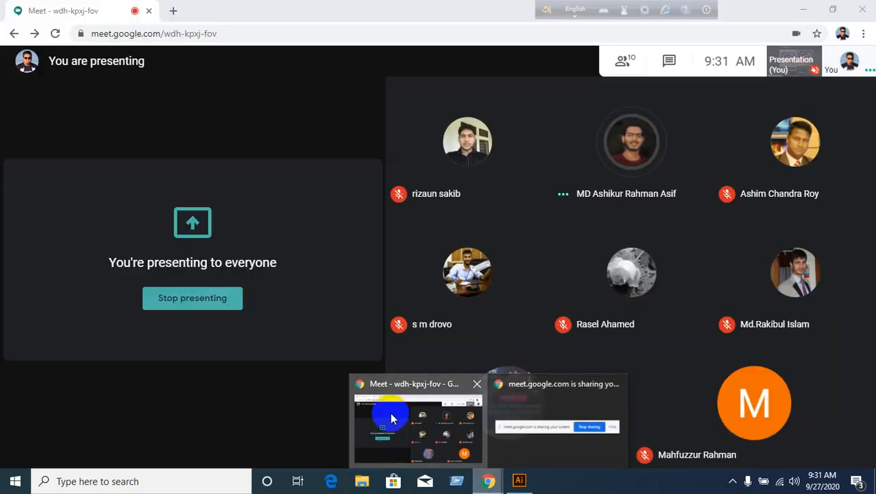
# Unmute the microphone in the Google Meet call, then return to Illustrator.
pyautogui.click(390, 412)
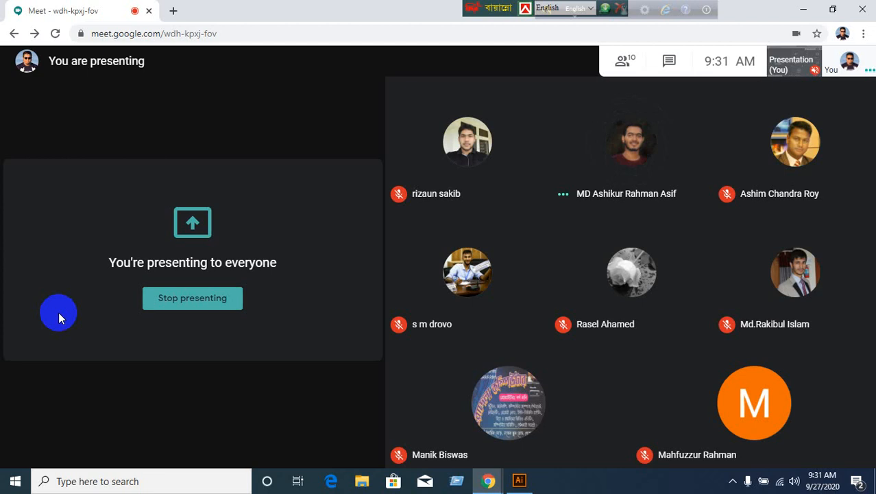
pyautogui.click(386, 436)
pyautogui.click(518, 481)
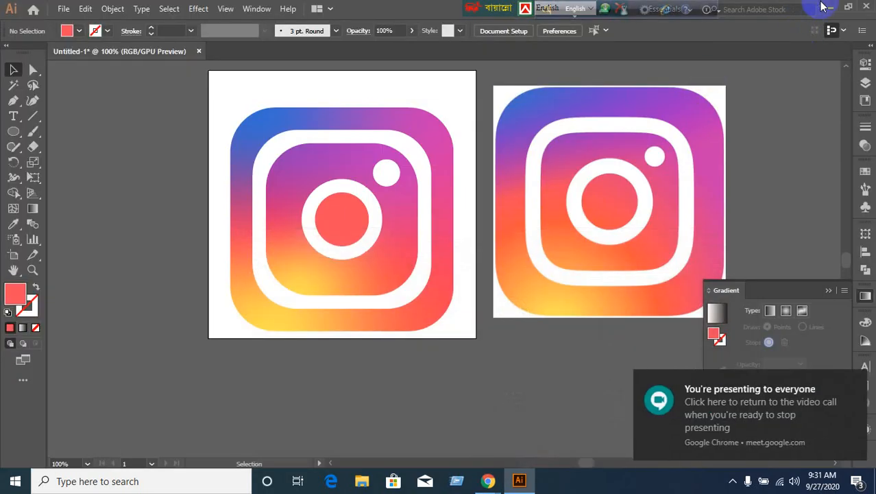
pyautogui.click(830, 7)
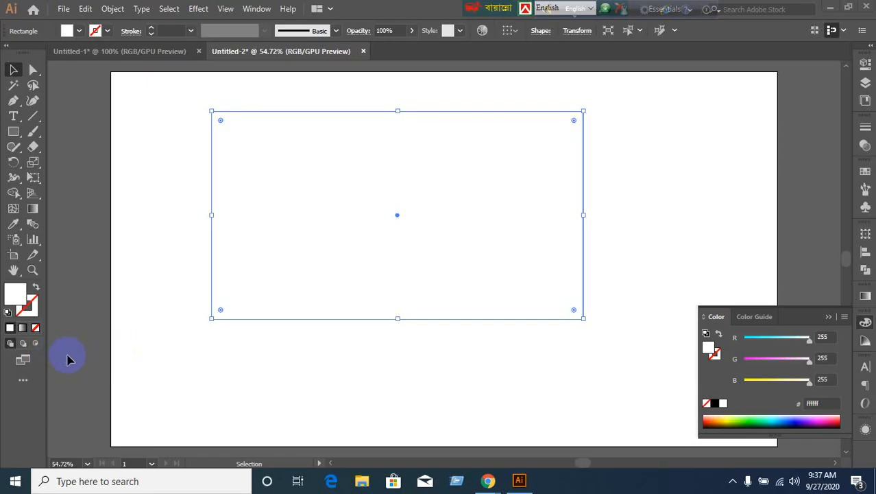
# Apply a white-to-black radial gradient fill to the rectangle and shrink its light centre.
pyautogui.click(36, 327)
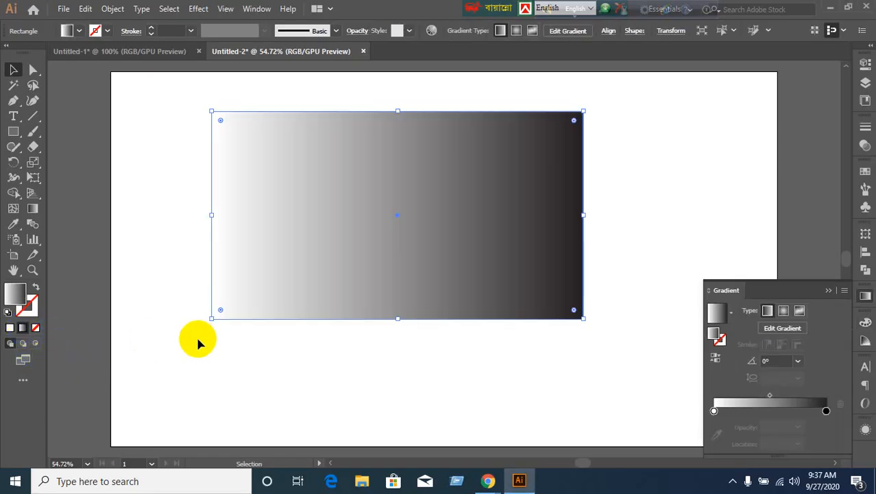
pyautogui.click(782, 310)
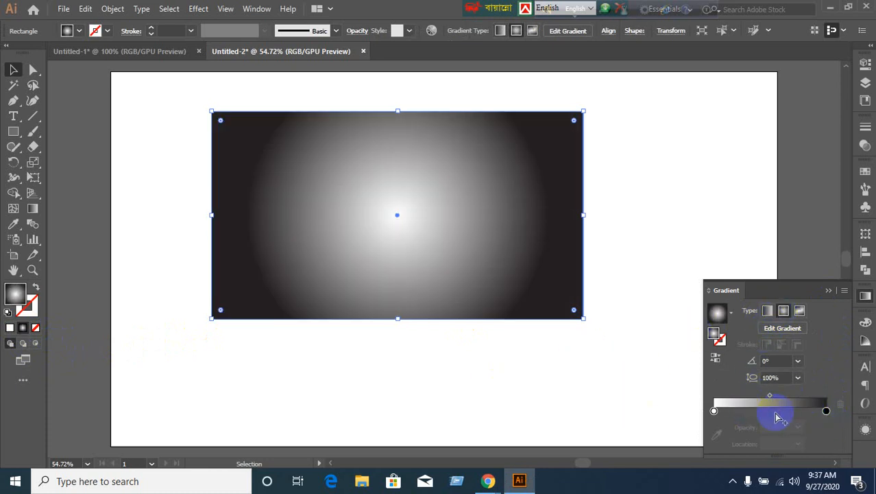
pyautogui.click(715, 358)
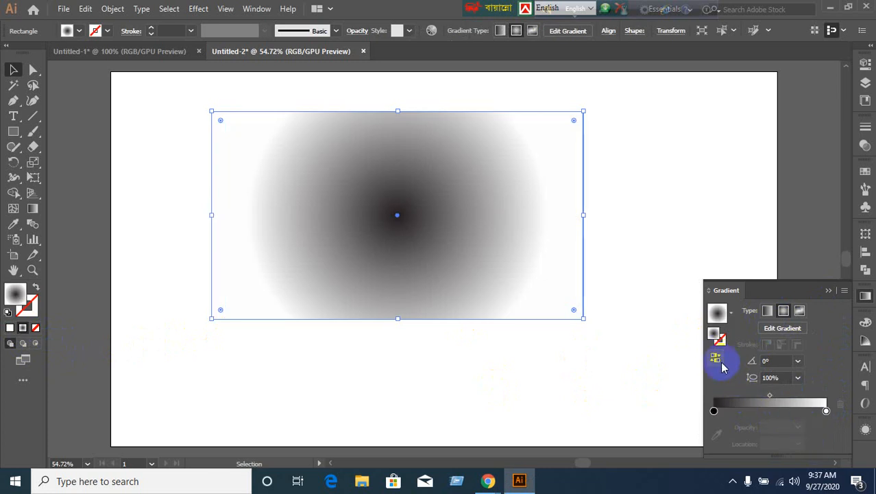
pyautogui.click(717, 357)
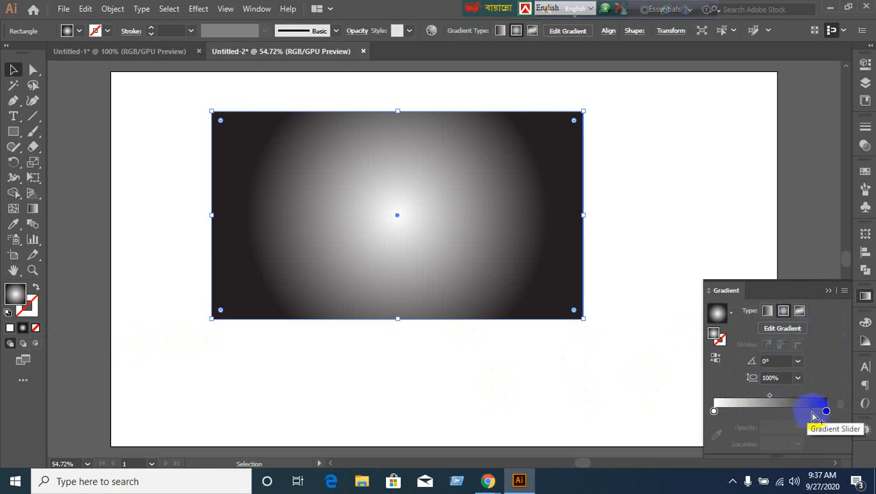
pyautogui.moveTo(827, 412)
pyautogui.mouseDown()
pyautogui.moveTo(760, 409)
pyautogui.moveTo(841, 408)
pyautogui.mouseUp()
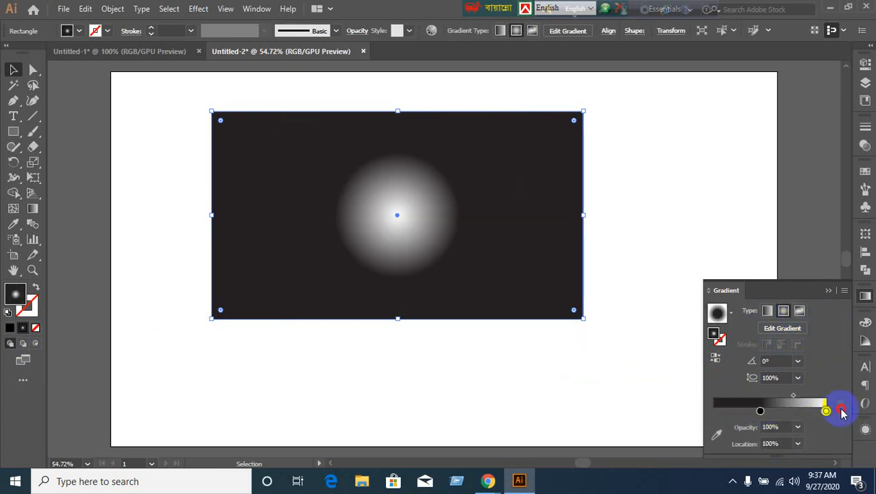
pyautogui.moveTo(759, 410); pyautogui.dragTo(674, 421)
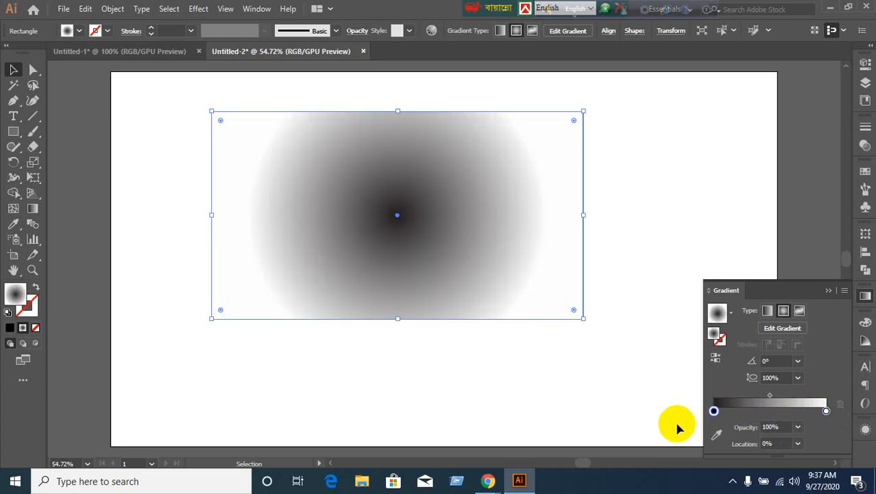
# Add, darken and merge stops, then reverse for a grey centre fading to near-black edges.
pyautogui.click(766, 412)
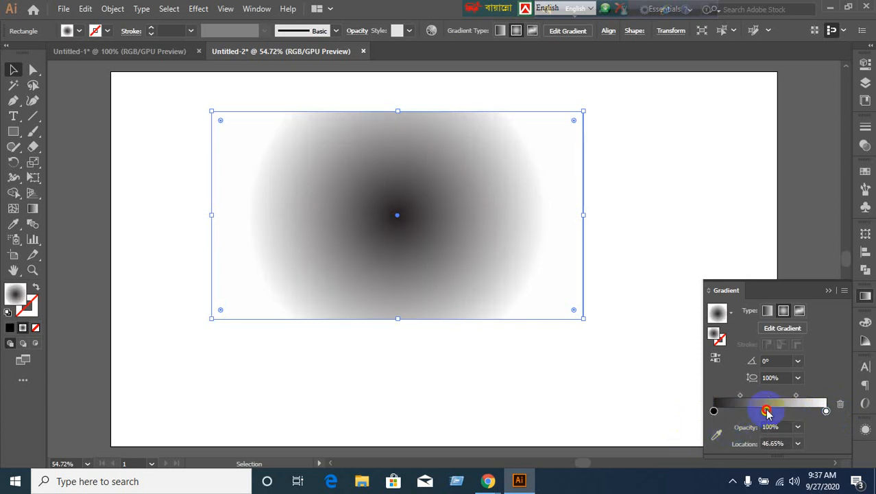
pyautogui.moveTo(827, 412); pyautogui.dragTo(843, 418)
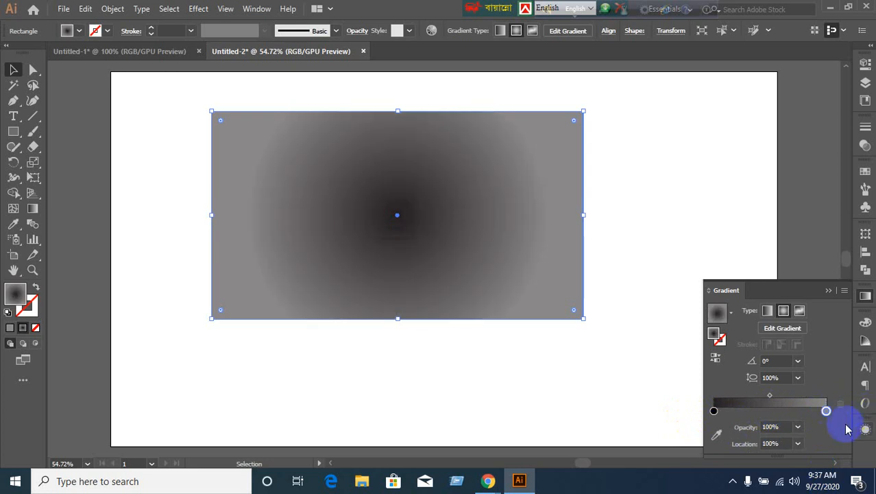
pyautogui.click(773, 411)
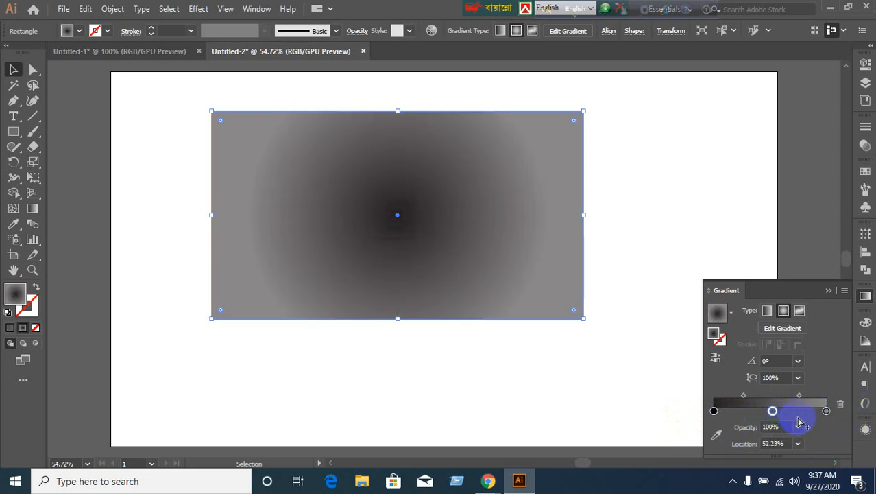
pyautogui.click(826, 410)
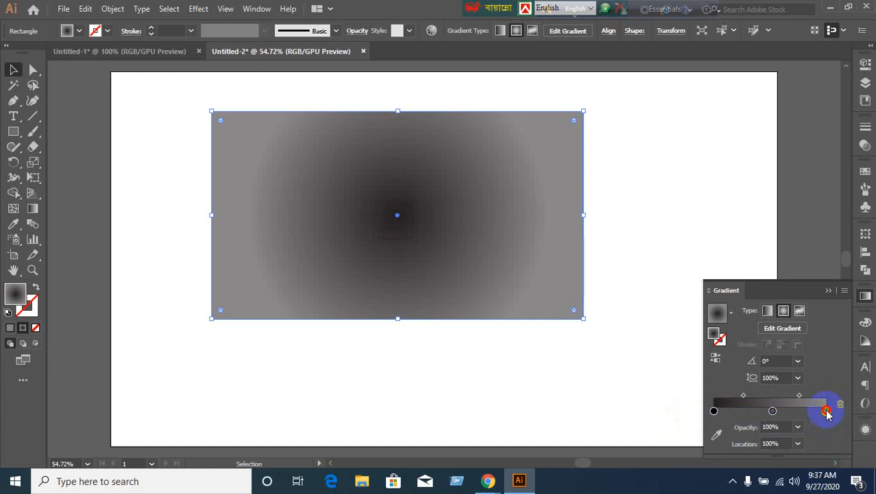
pyautogui.click(826, 410)
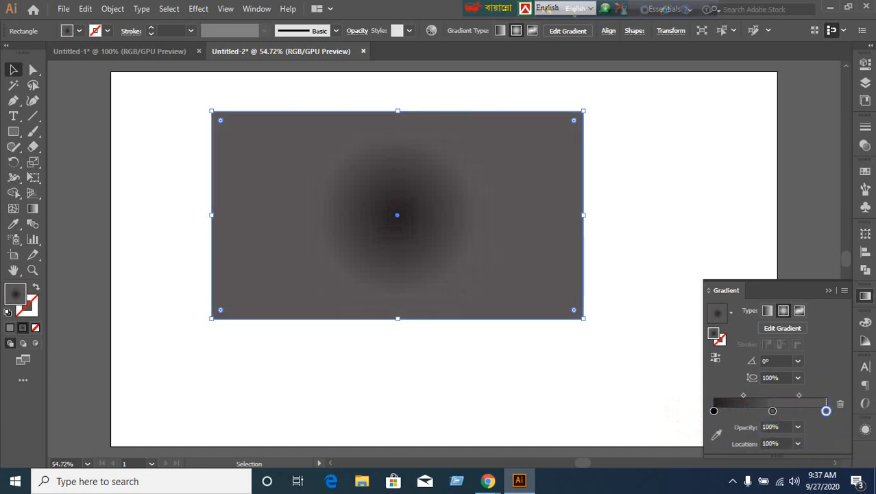
pyautogui.click(826, 411)
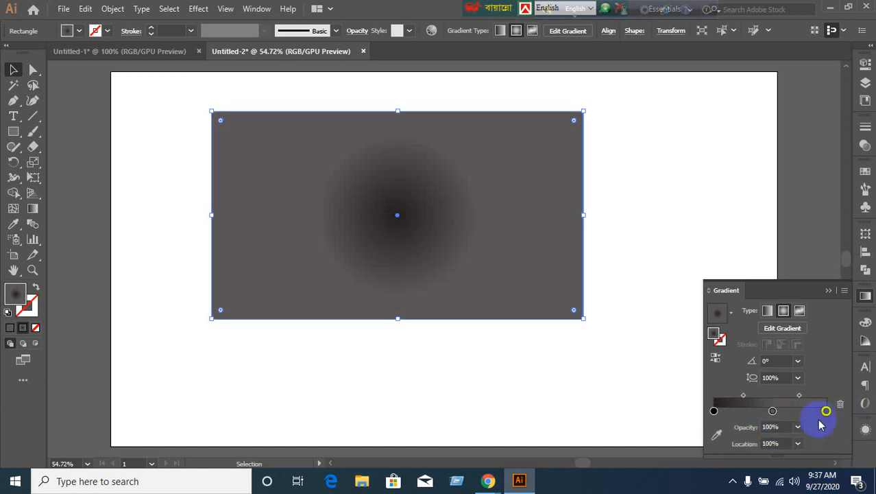
pyautogui.moveTo(826, 412); pyautogui.dragTo(857, 408)
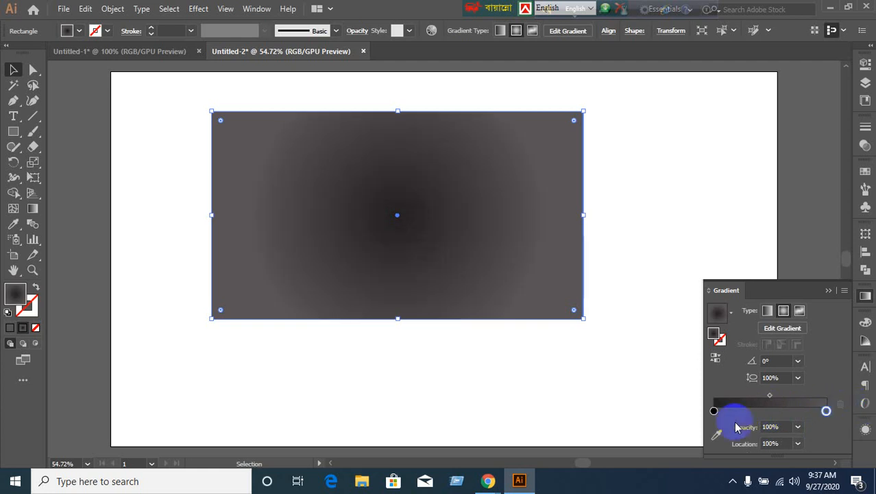
pyautogui.click(715, 357)
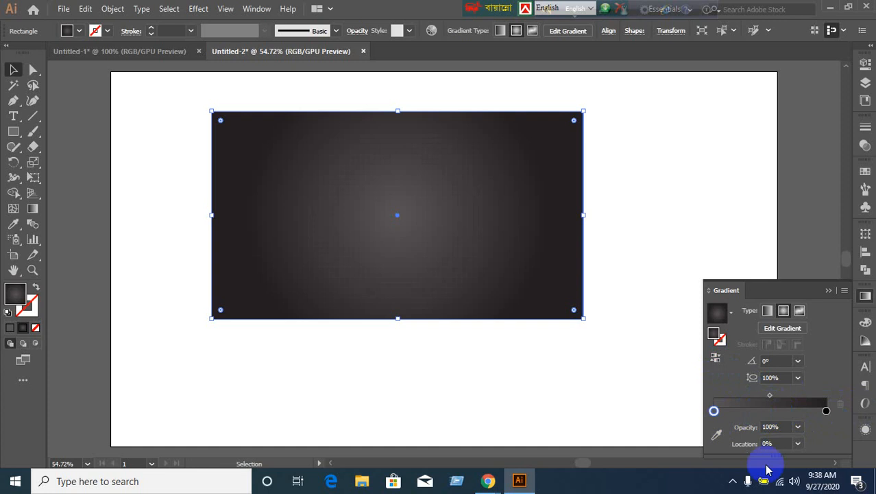
pyautogui.click(718, 312)
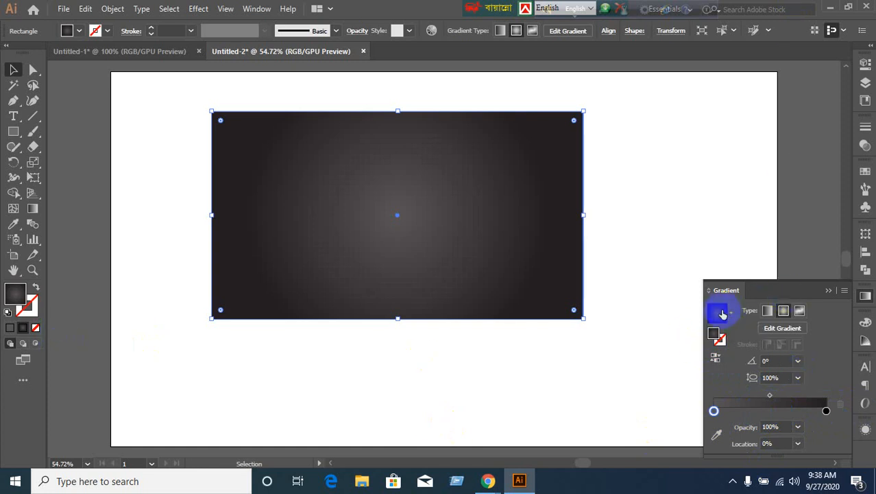
pyautogui.click(732, 315)
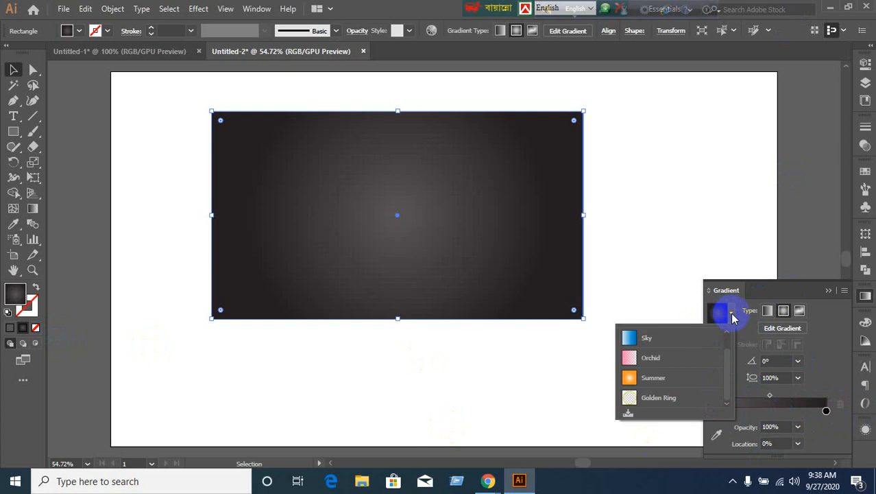
# Apply the White, Black preset as a radial gradient and replace its black end stop.
pyautogui.scroll(1, 720, 385)
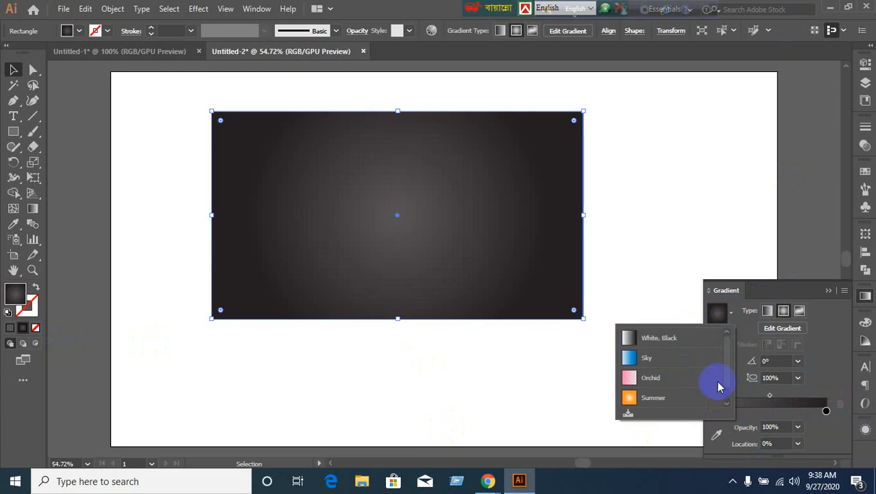
pyautogui.click(635, 340)
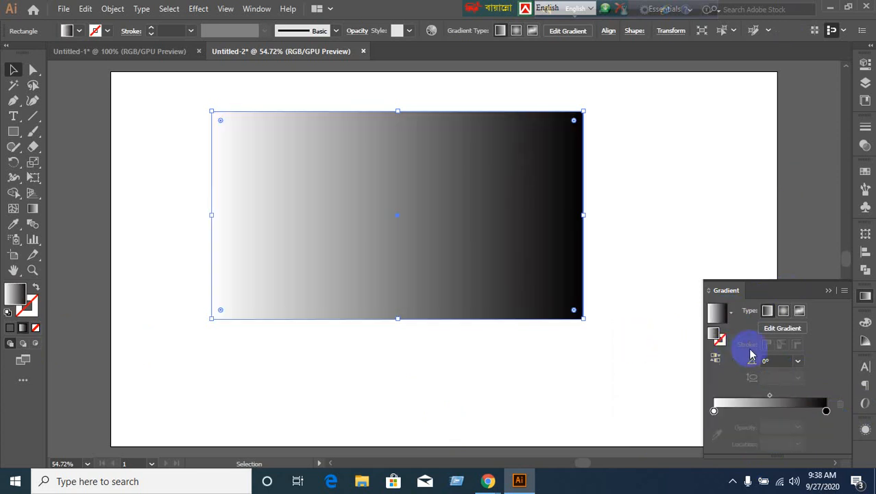
pyautogui.click(784, 312)
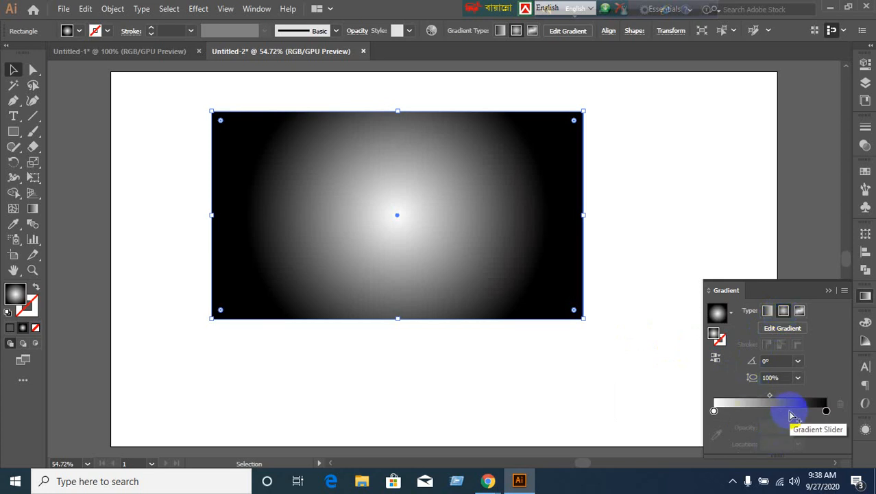
pyautogui.click(788, 411)
pyautogui.moveTo(827, 412); pyautogui.dragTo(797, 446)
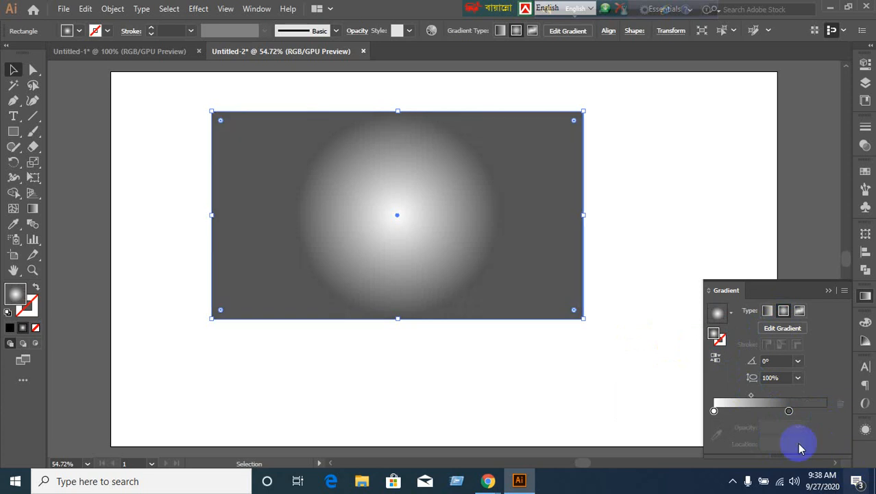
pyautogui.moveTo(788, 411); pyautogui.dragTo(862, 412)
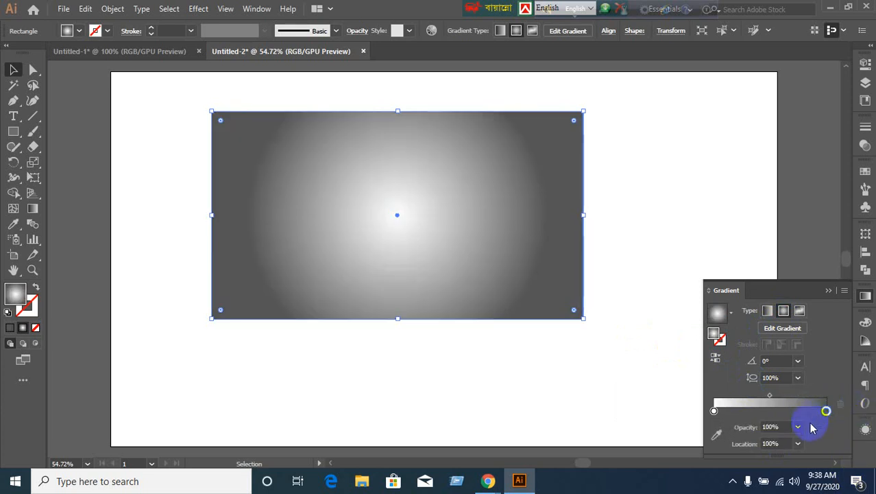
# Rework the outer stop into mid-grey a6a6a6, checking its colour in the stop popup.
pyautogui.click(773, 411)
pyautogui.moveTo(826, 411); pyautogui.dragTo(855, 479)
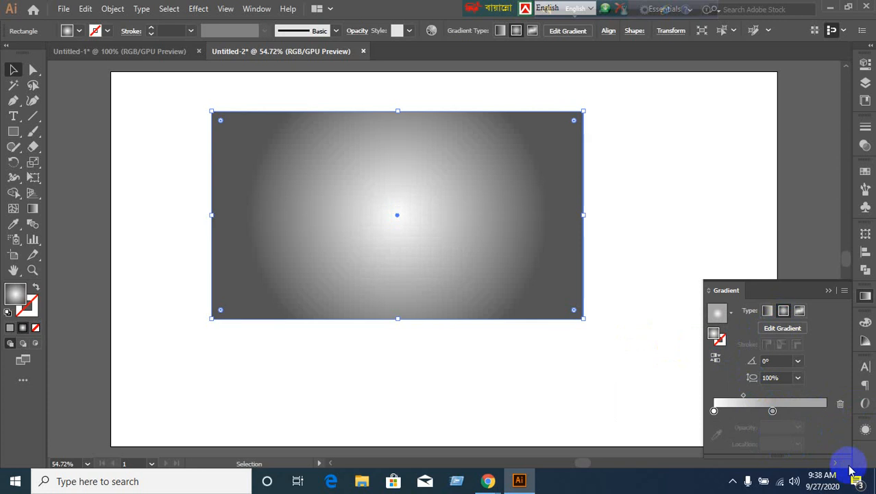
pyautogui.moveTo(772, 411); pyautogui.dragTo(826, 411)
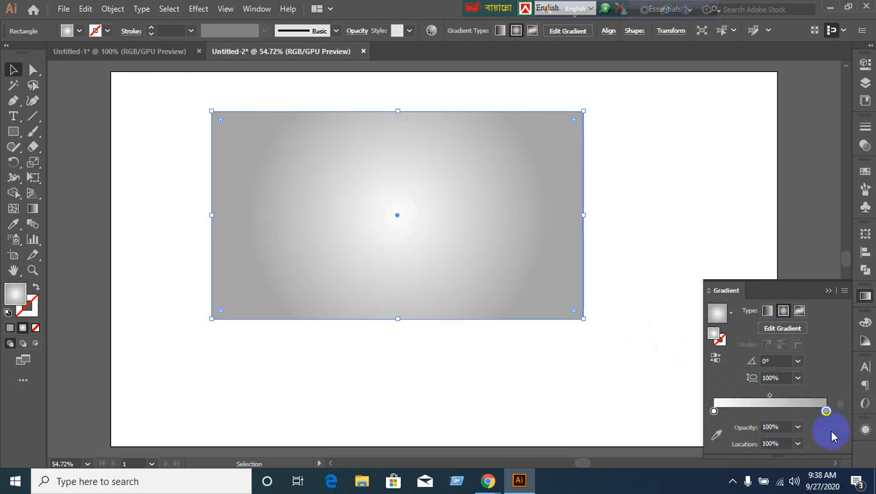
pyautogui.click(783, 426)
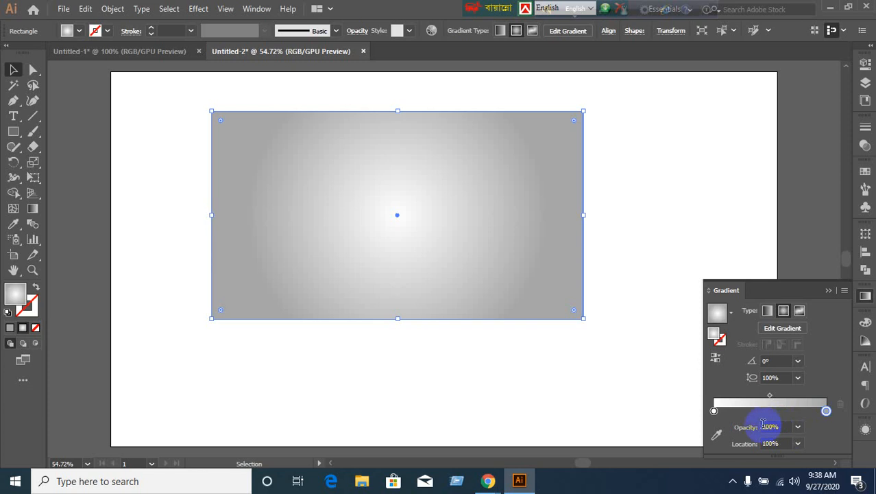
pyautogui.click(773, 416)
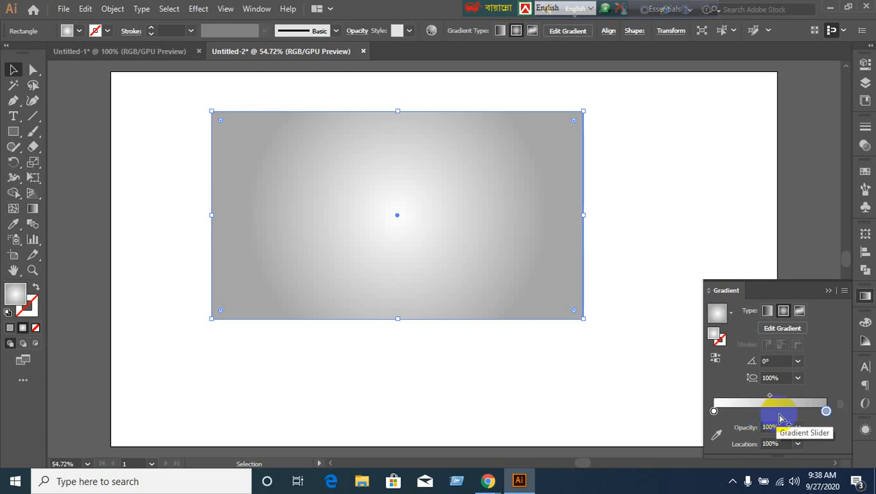
pyautogui.click(826, 410)
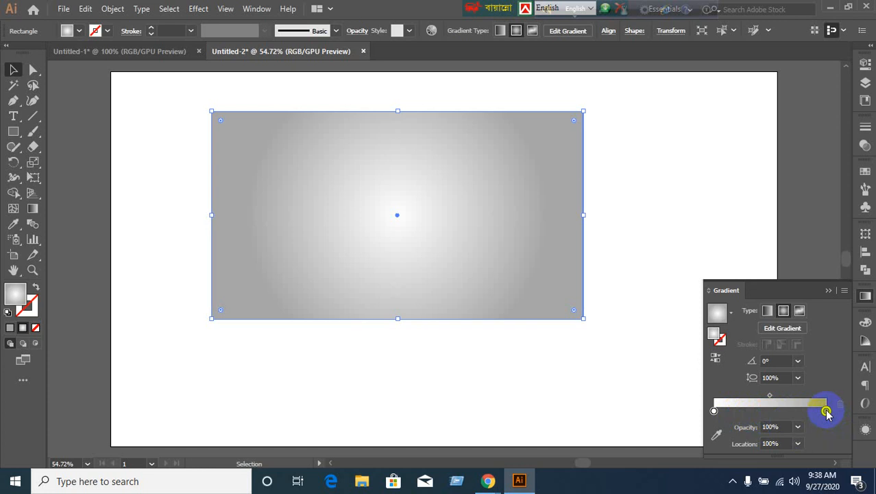
pyautogui.doubleClick(826, 410)
pyautogui.click(826, 410)
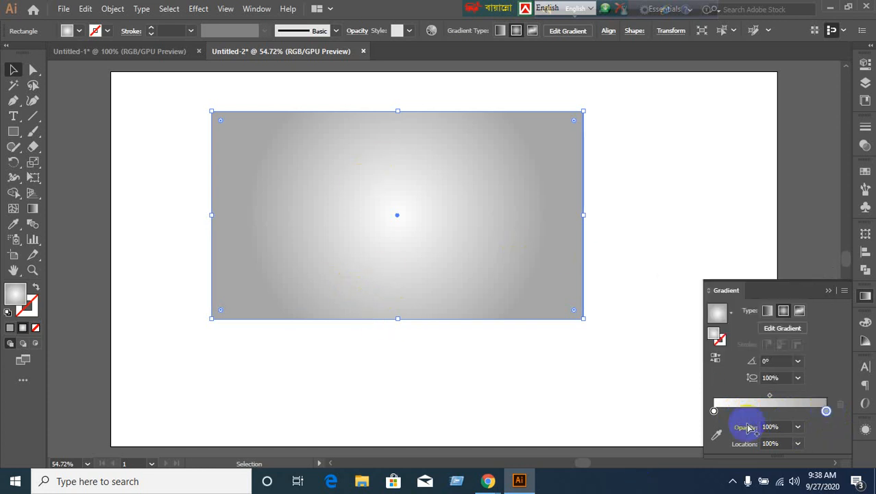
# Set the gradient's outer stop to the cyan swatch.
pyautogui.doubleClick(826, 410)
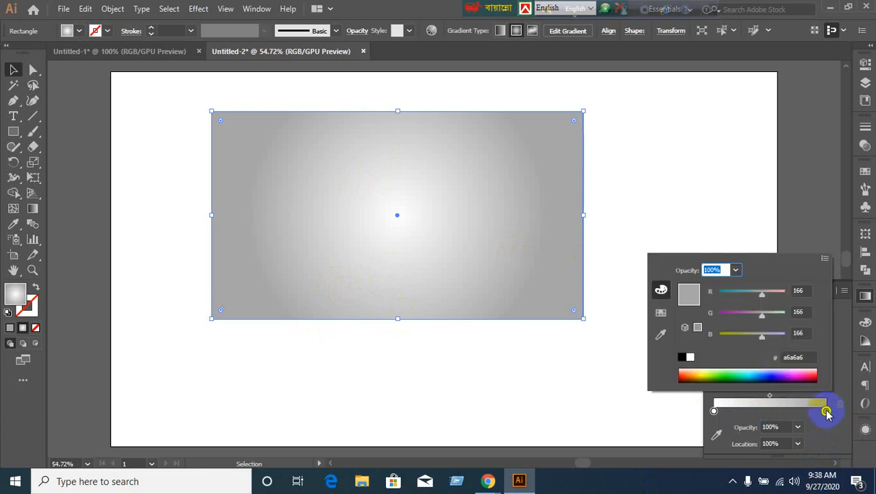
pyautogui.click(662, 315)
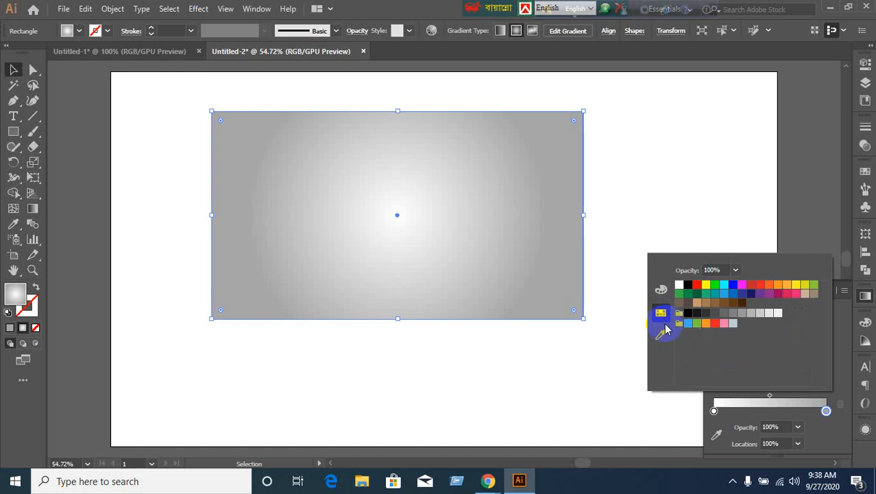
pyautogui.click(724, 284)
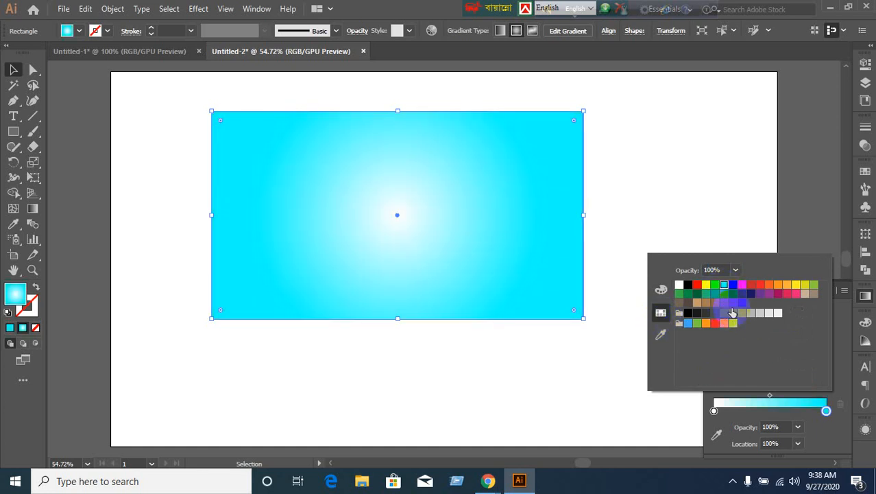
pyautogui.click(715, 410)
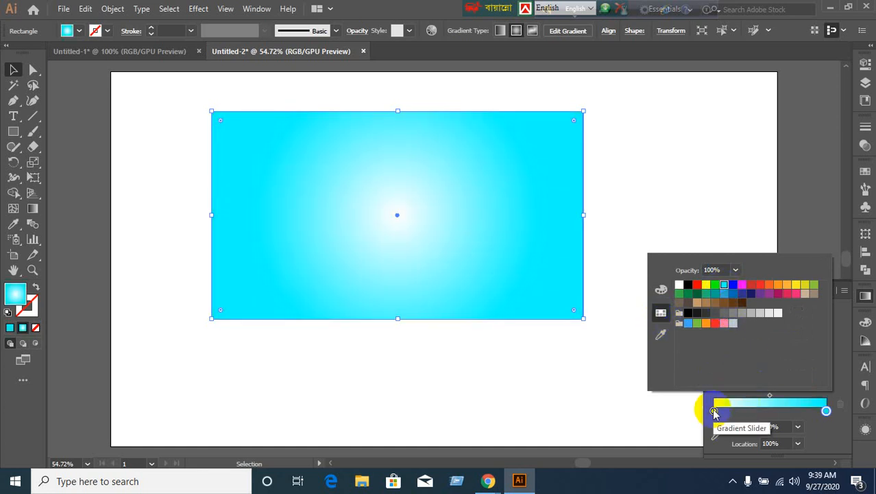
pyautogui.click(714, 410)
pyautogui.doubleClick(714, 410)
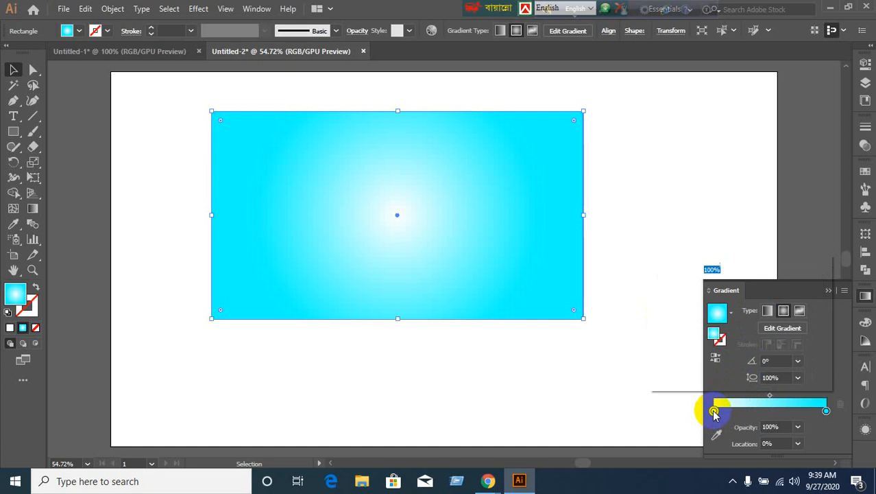
pyautogui.click(714, 411)
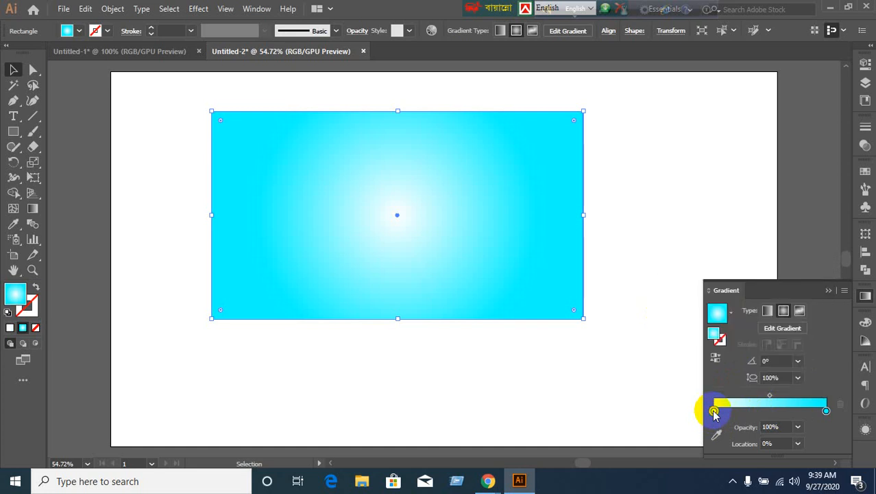
# Try a grey-teal 87afab fill in the Color Picker, then undo it.
pyautogui.click(716, 337)
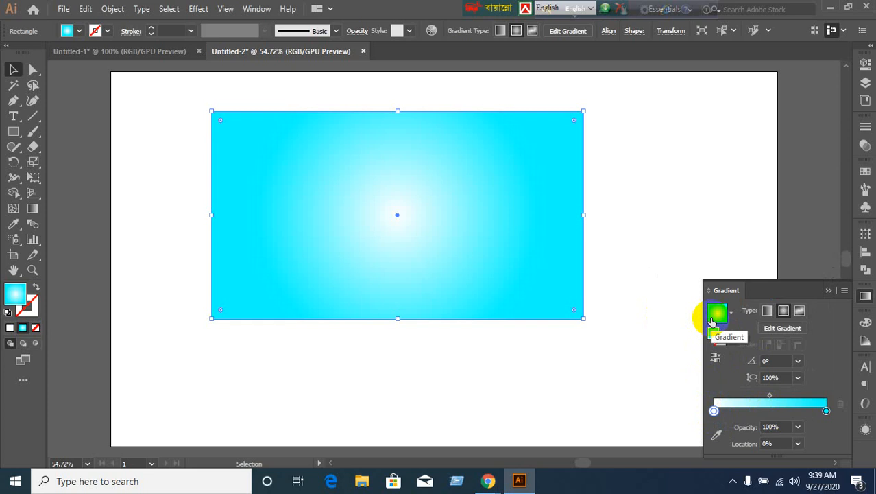
pyautogui.press('x')
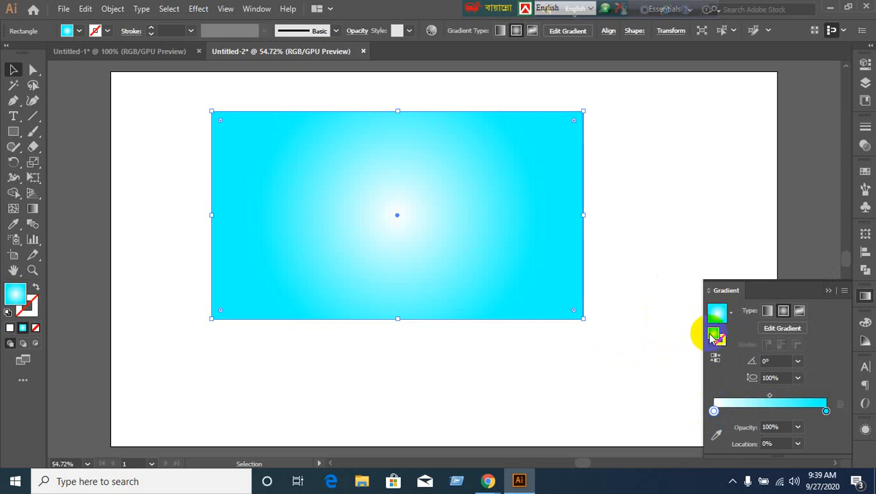
pyautogui.doubleClick(713, 335)
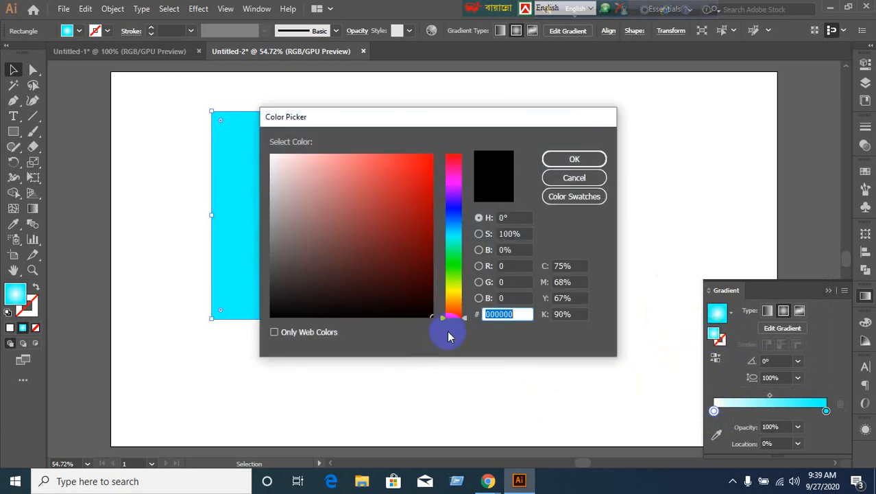
pyautogui.moveTo(442, 322); pyautogui.dragTo(446, 237)
pyautogui.moveTo(327, 198)
pyautogui.mouseDown()
pyautogui.moveTo(330, 184)
pyautogui.moveTo(307, 204)
pyautogui.mouseUp()
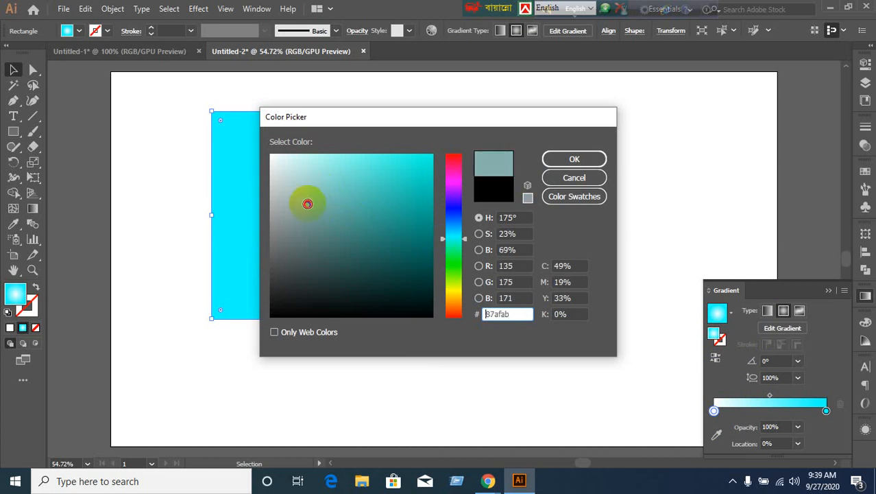
pyautogui.click(573, 159)
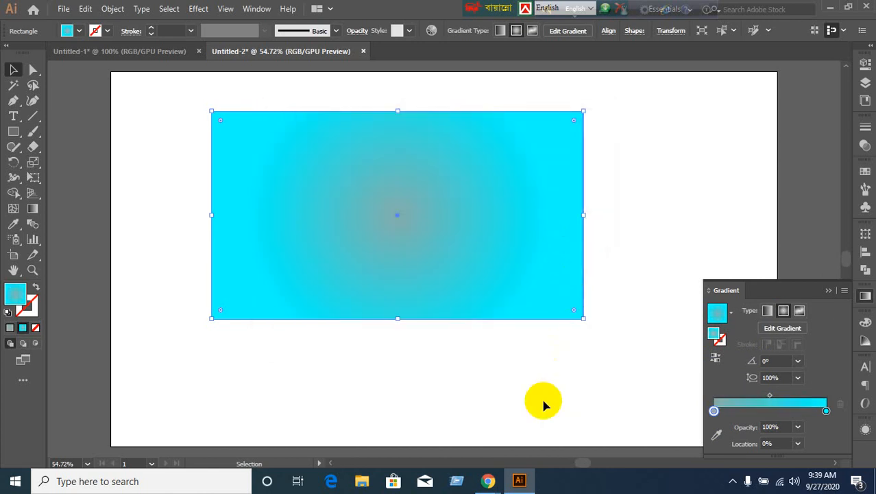
pyautogui.hotkey('ctrl', 'z')
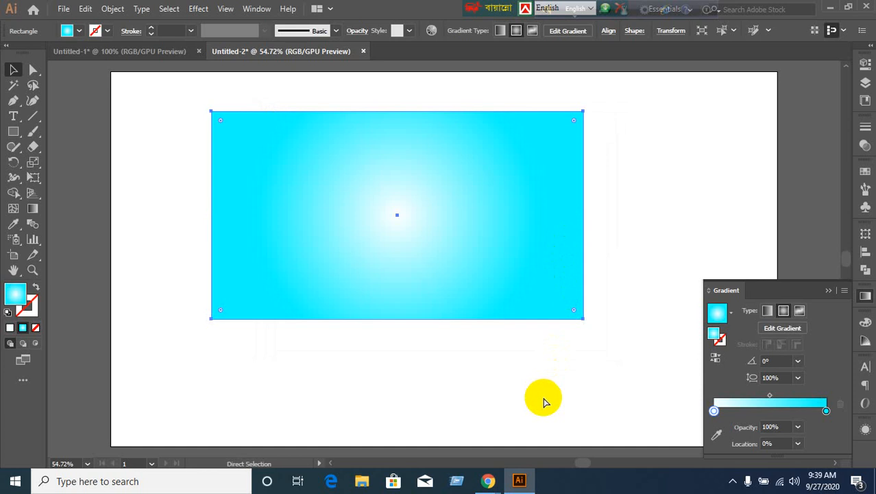
# Remove the extra cyan stops and move a new middle stop to 100% for pale light-cyan edges.
pyautogui.press('v')
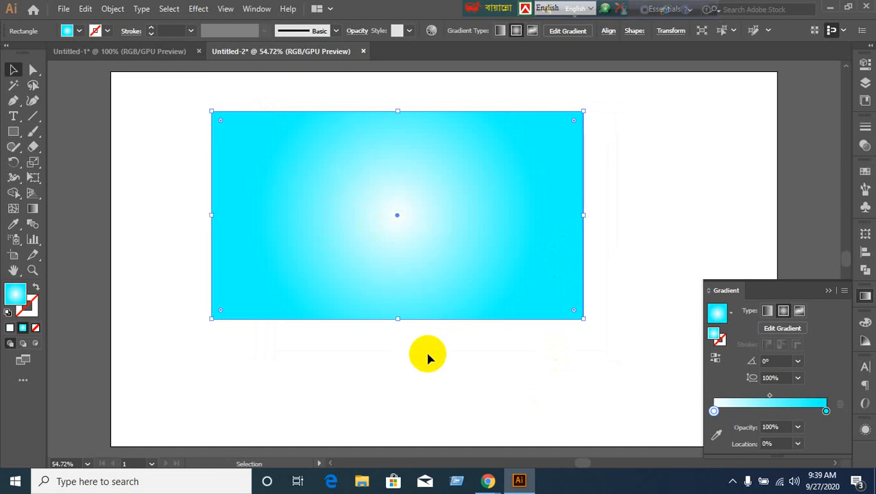
pyautogui.click(774, 414)
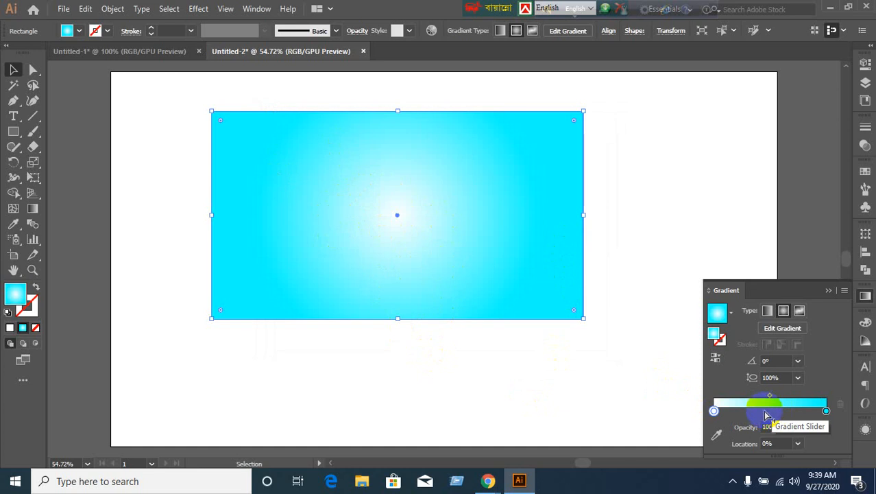
pyautogui.click(765, 413)
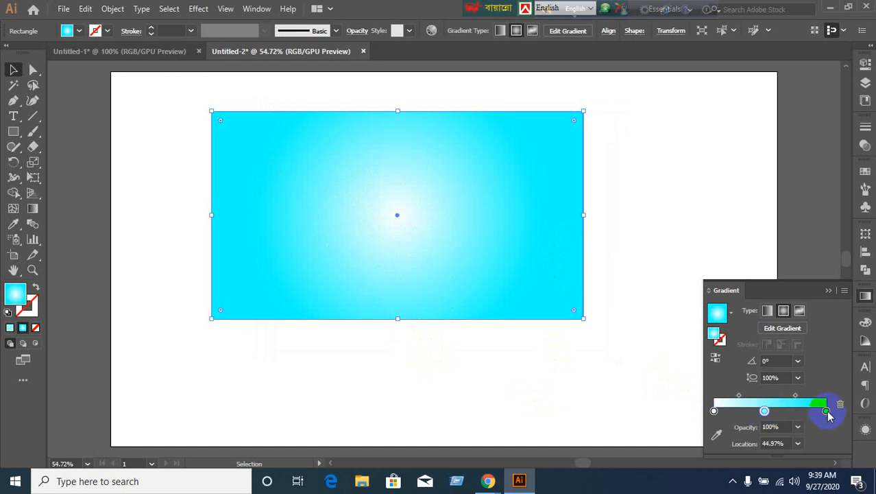
pyautogui.moveTo(828, 416); pyautogui.dragTo(821, 461)
pyautogui.click(766, 412)
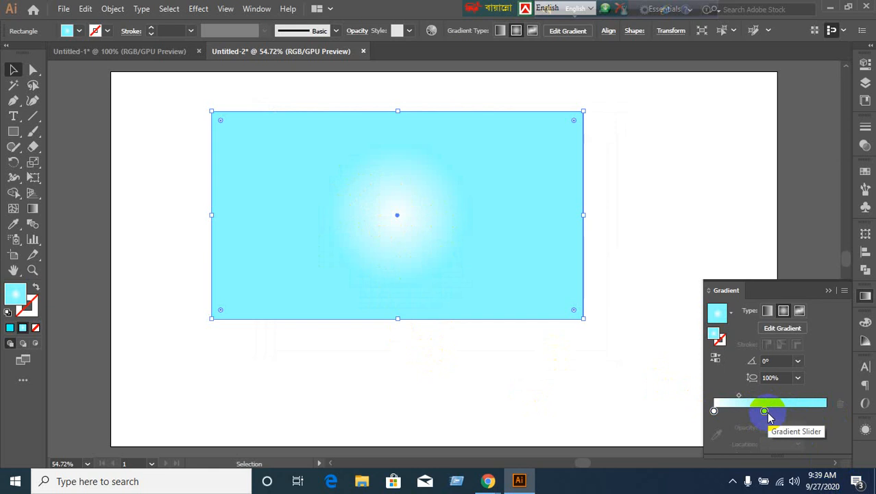
pyautogui.moveTo(766, 413); pyautogui.dragTo(856, 408)
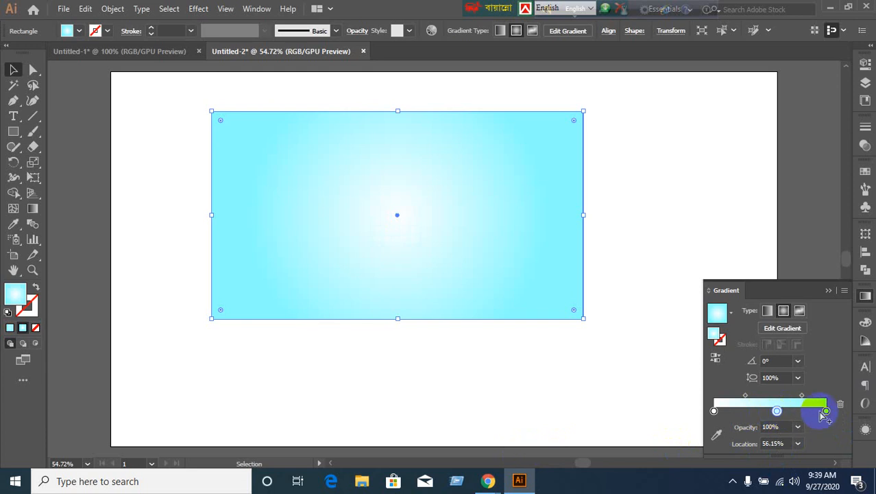
pyautogui.moveTo(826, 410)
pyautogui.mouseDown()
pyautogui.moveTo(784, 431)
pyautogui.moveTo(826, 410)
pyautogui.mouseUp()
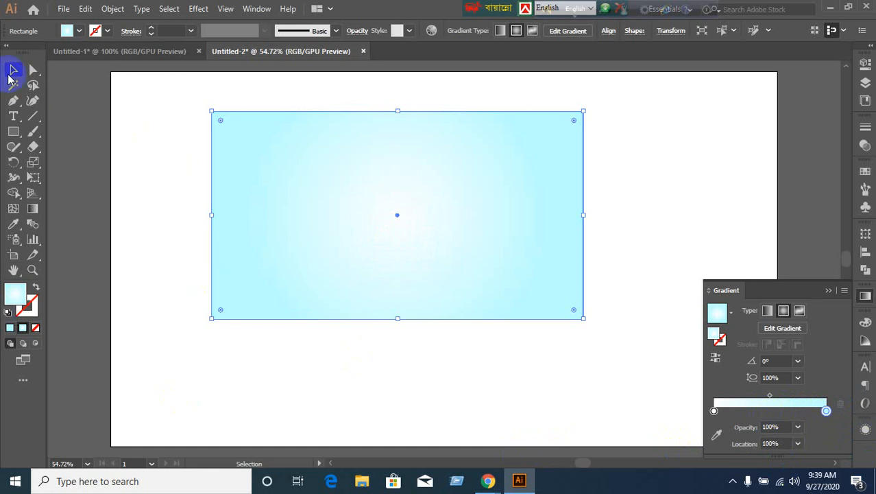
# Reselect the rectangle and set the gradient's centre stop to the orange swatch.
pyautogui.click(12, 72)
pyautogui.click(130, 236)
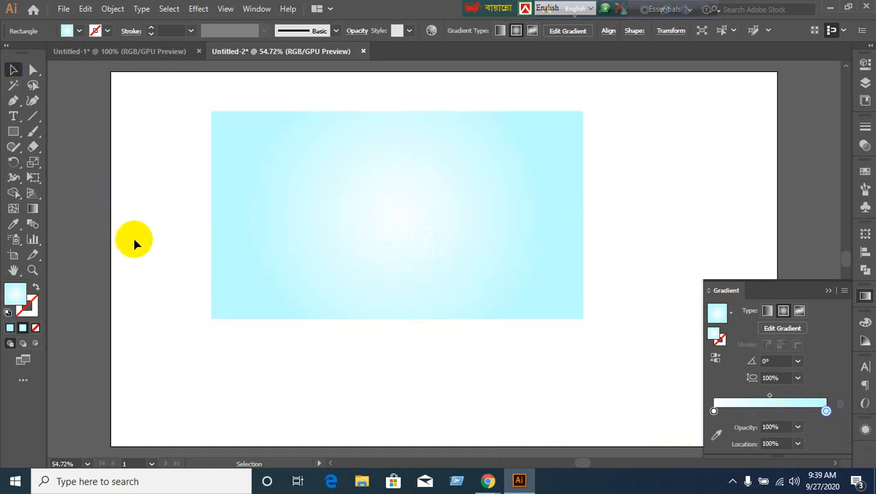
pyautogui.click(306, 268)
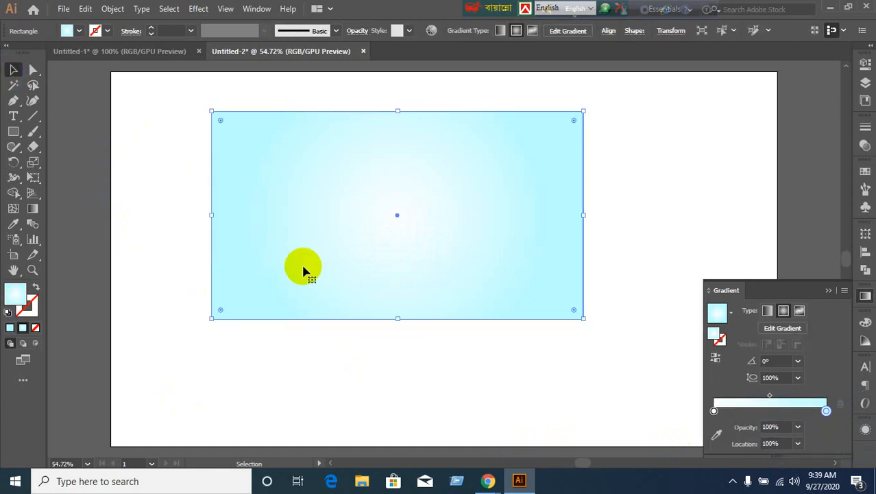
pyautogui.click(714, 412)
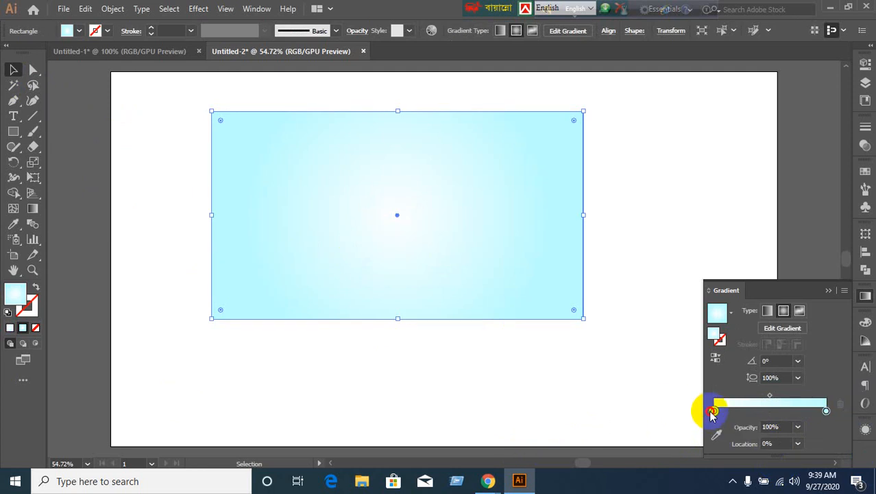
pyautogui.doubleClick(714, 411)
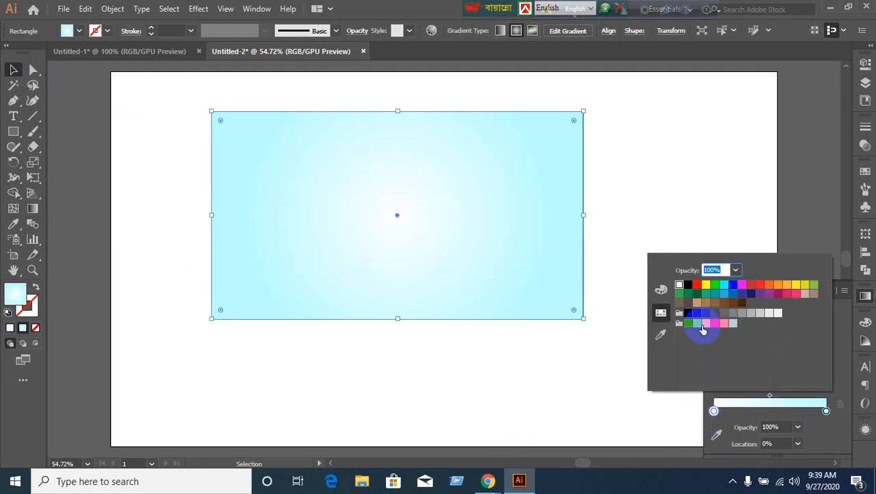
pyautogui.click(706, 323)
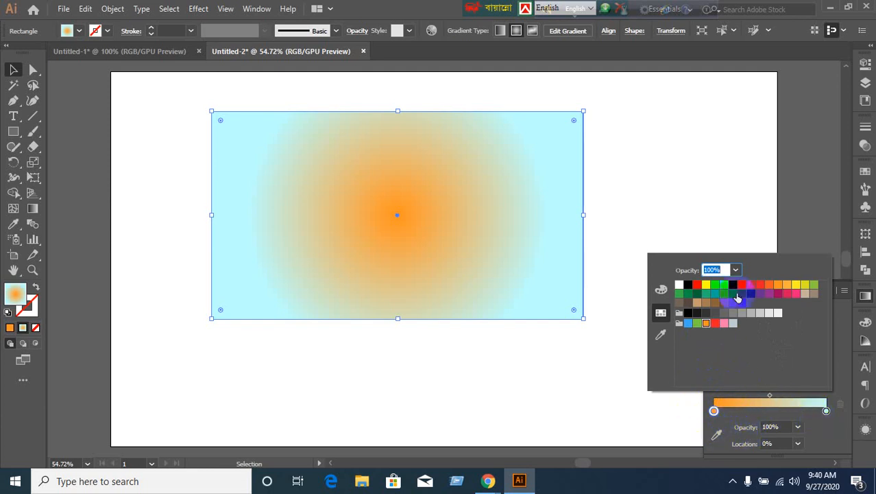
pyautogui.click(593, 388)
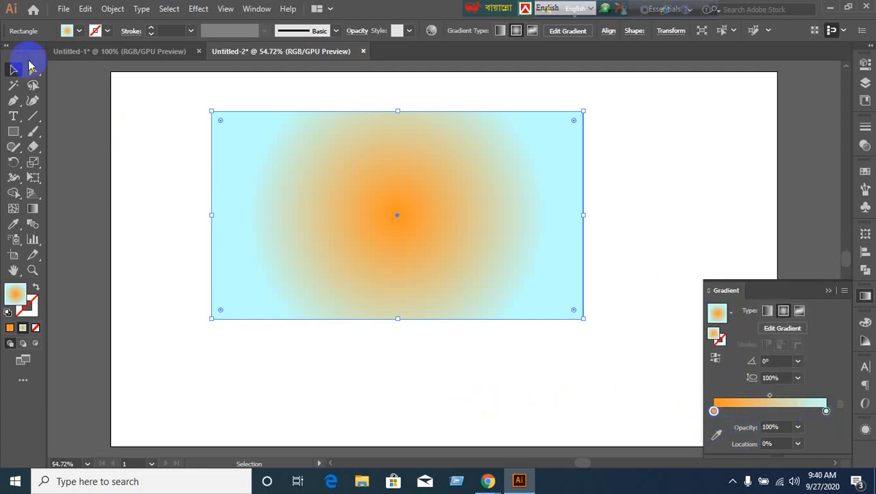
# Collapse the Gradient panel and view the orange-to-light-cyan rectangle on the artboard.
pyautogui.click(828, 291)
pyautogui.click(694, 251)
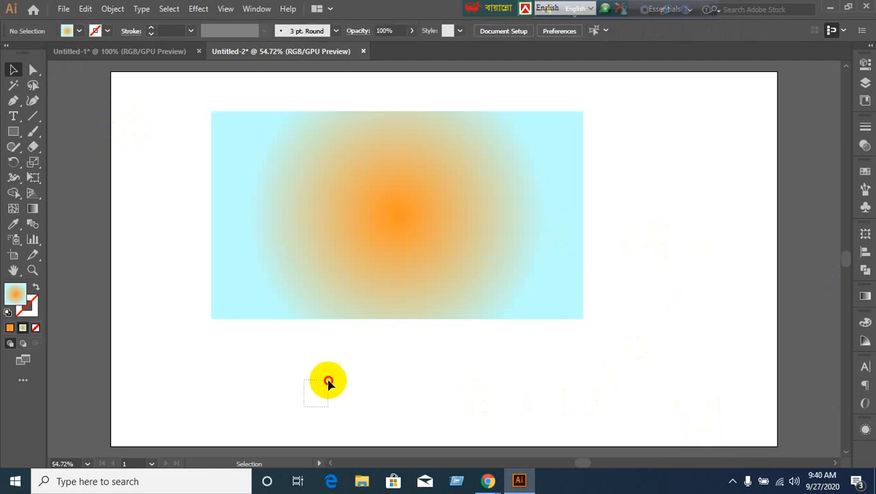
pyautogui.click(502, 197)
# Delete the orange-to-light-cyan gradient rectangle, then return to the Google Meet call in Chrome.
pyautogui.press('Delete')
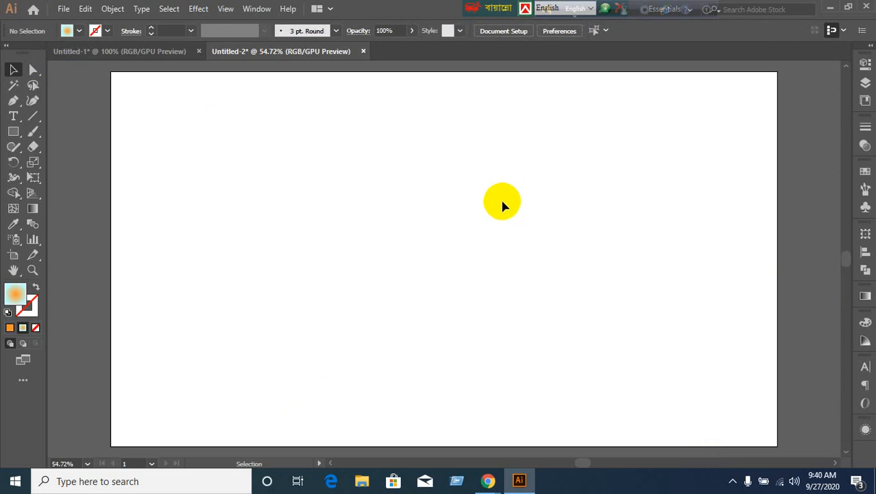
pyautogui.moveTo(487, 480)
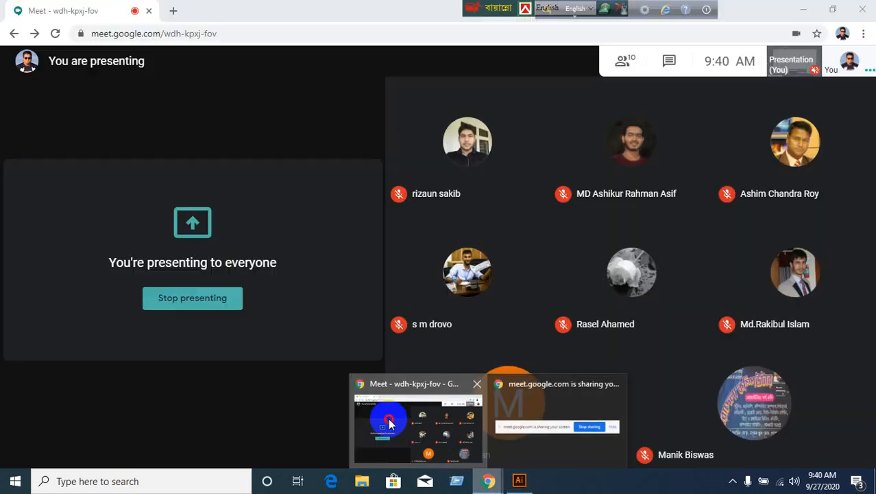
pyautogui.click(389, 423)
pyautogui.moveTo(91, 464)
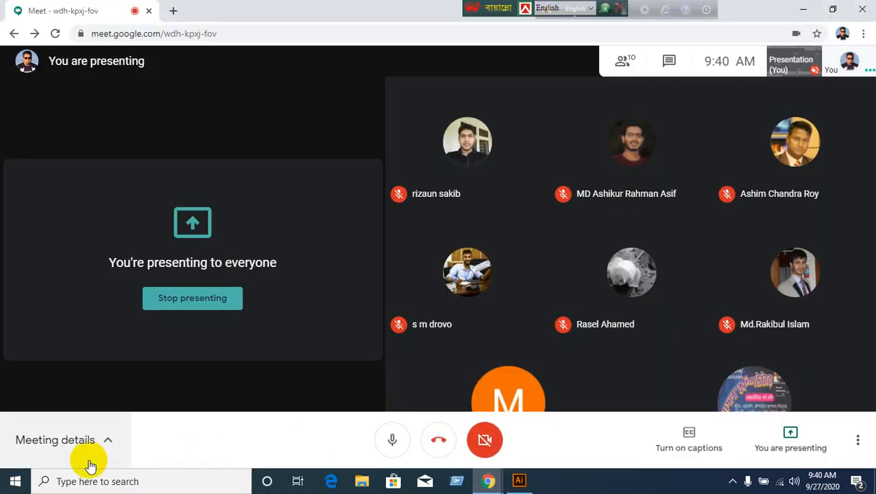
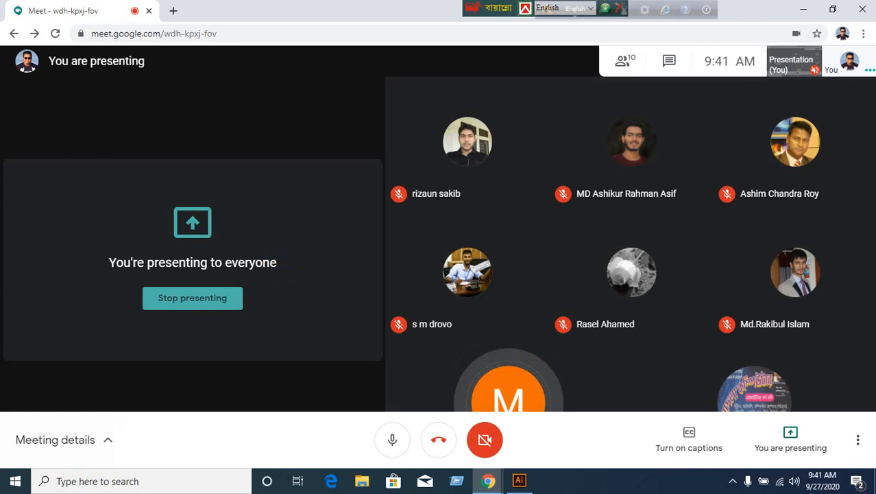
# Minimize Chrome and Illustrator, launch WhatsApp desktop, and briefly bring up the Meet call before hiding it again.
pyautogui.click(803, 9)
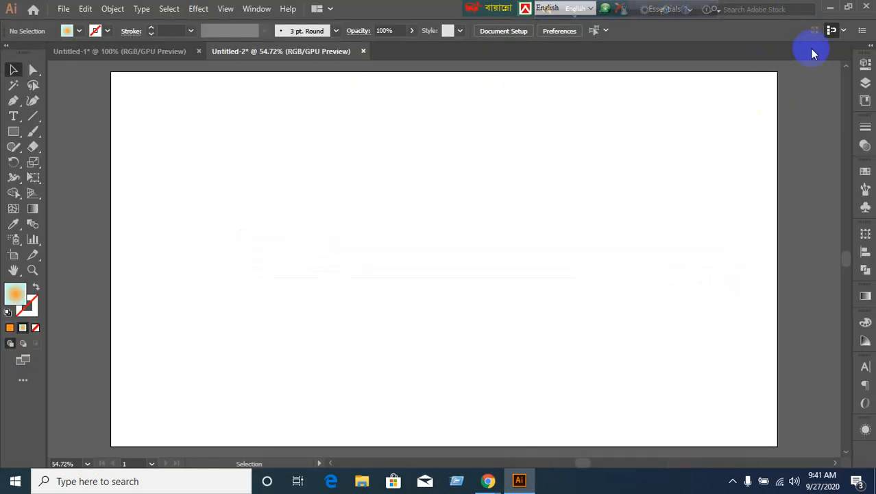
pyautogui.click(830, 8)
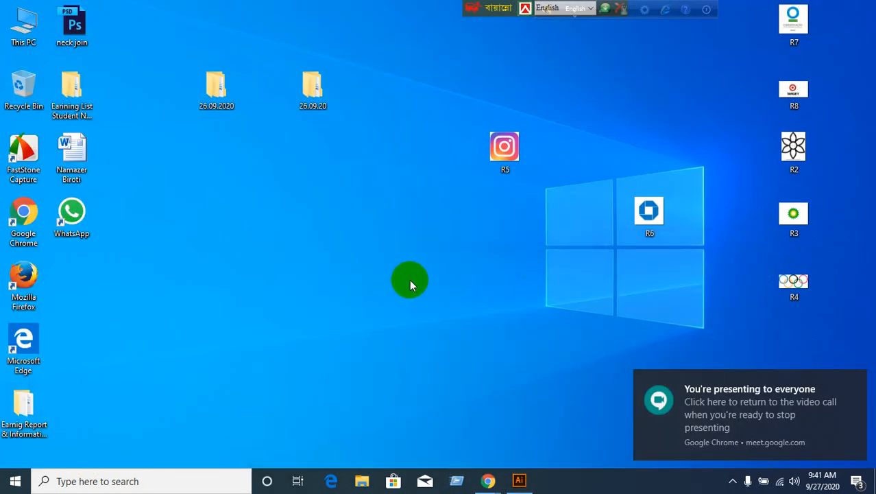
pyautogui.doubleClick(88, 219)
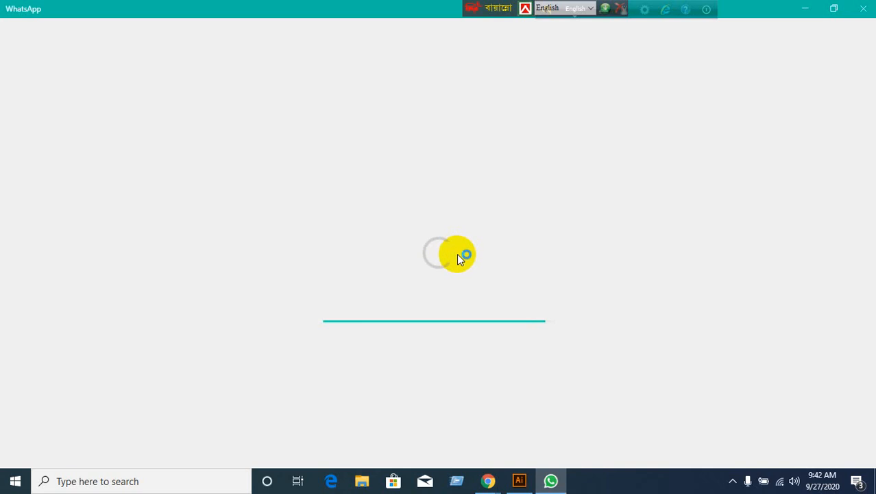
pyautogui.moveTo(496, 481)
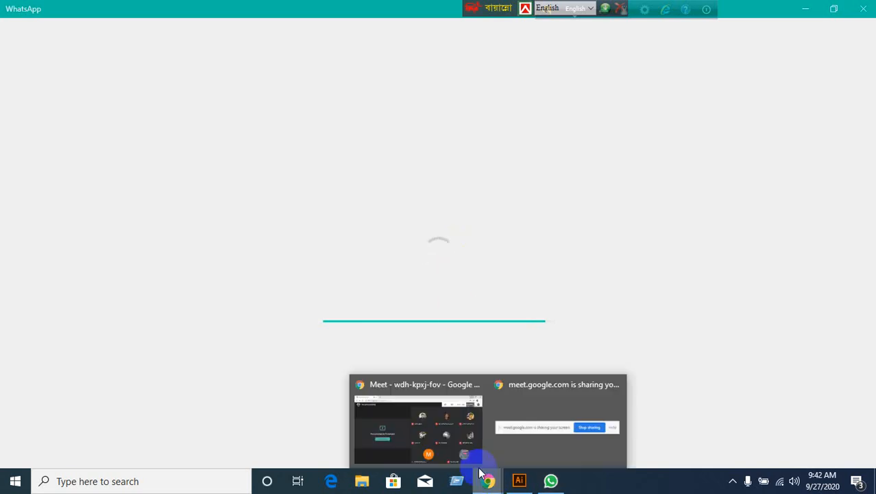
pyautogui.click(394, 404)
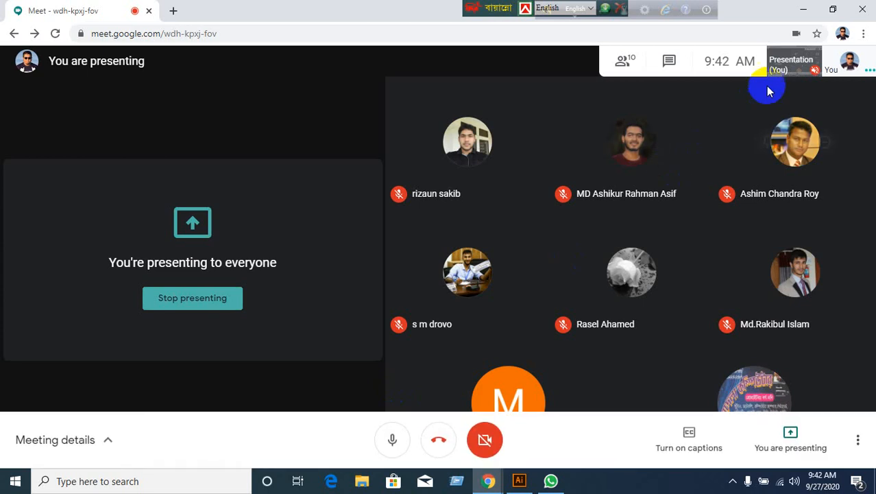
pyautogui.click(799, 10)
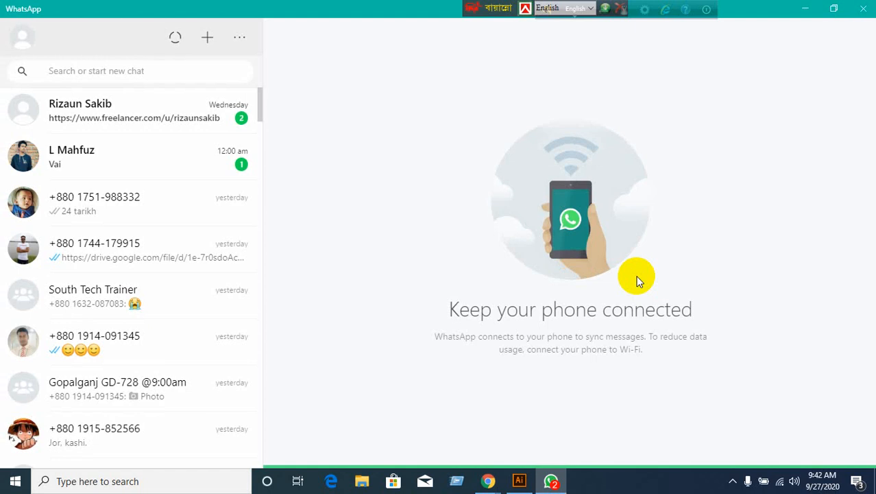
# Open the second contact's conversation and scroll through it.
pyautogui.click(176, 163)
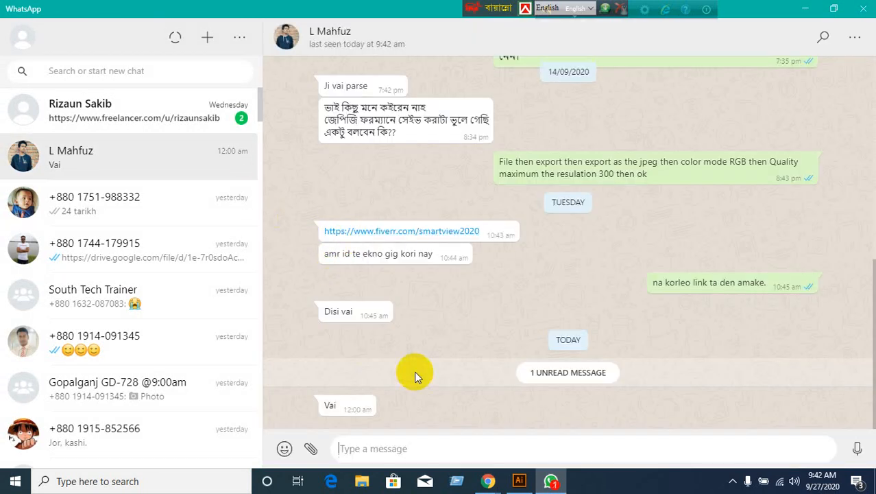
pyautogui.scroll(-3, 178, 288)
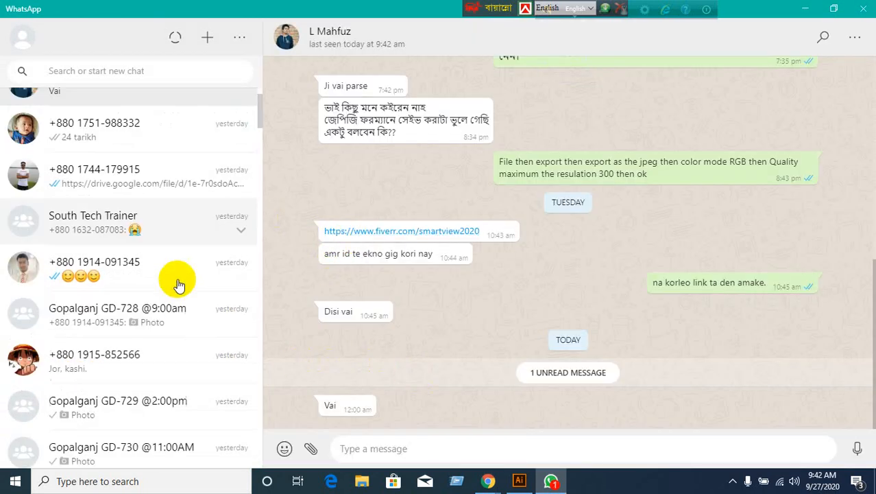
pyautogui.scroll(-6, 182, 307)
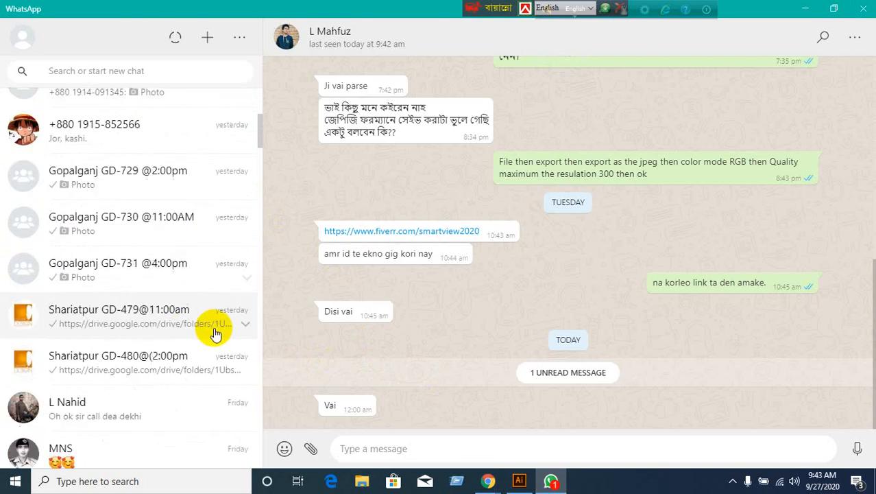
pyautogui.scroll(1, 215, 334)
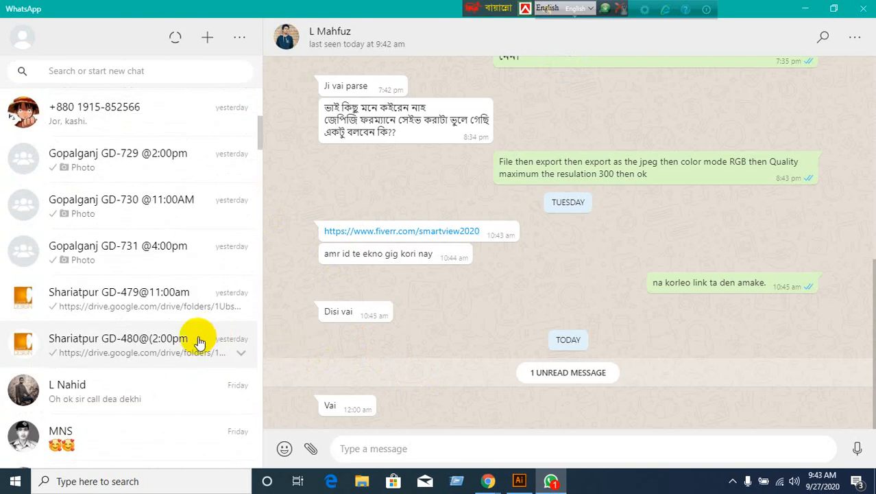
pyautogui.scroll(5, 195, 322)
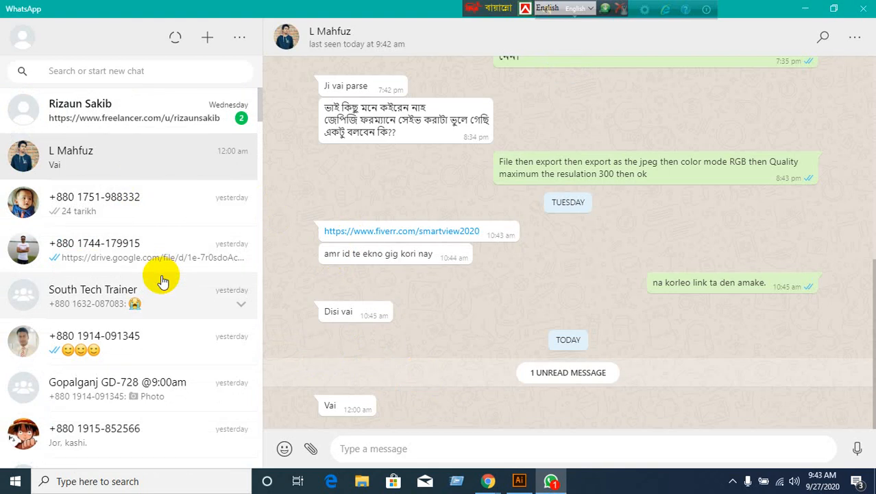
# Switch between two conversations, close WhatsApp, and relaunch it from its desktop shortcut.
pyautogui.click(162, 204)
pyautogui.click(162, 160)
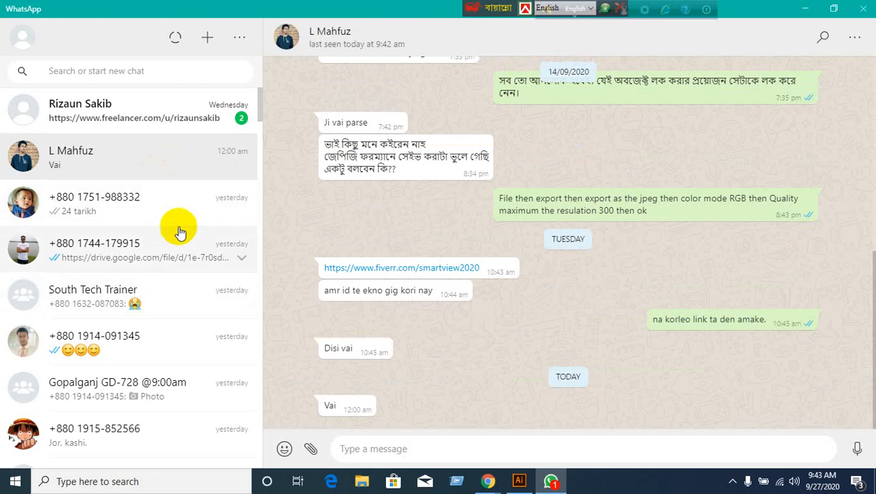
pyautogui.click(863, 8)
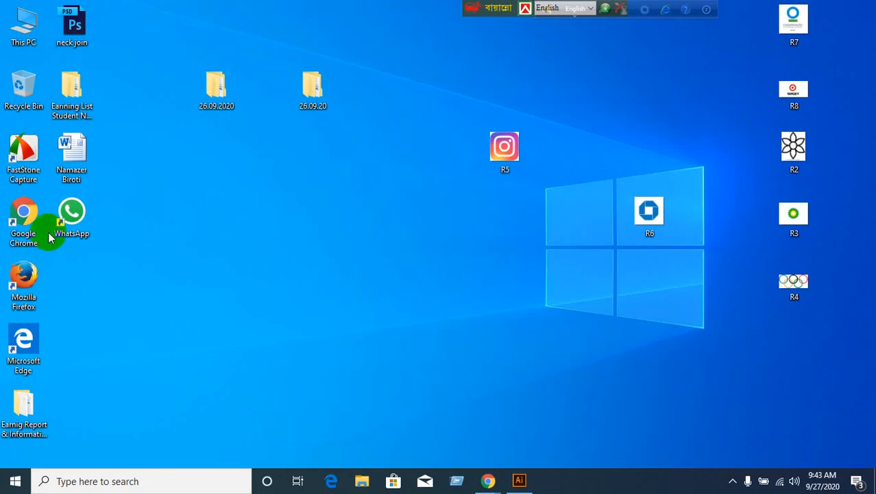
pyautogui.click(73, 221)
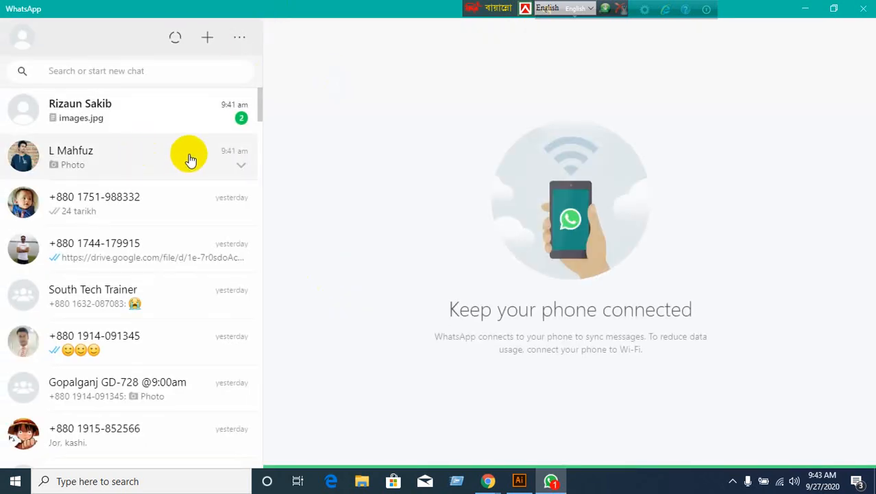
# Download the business-card image from the chat and save it to the Desktop.
pyautogui.click(229, 170)
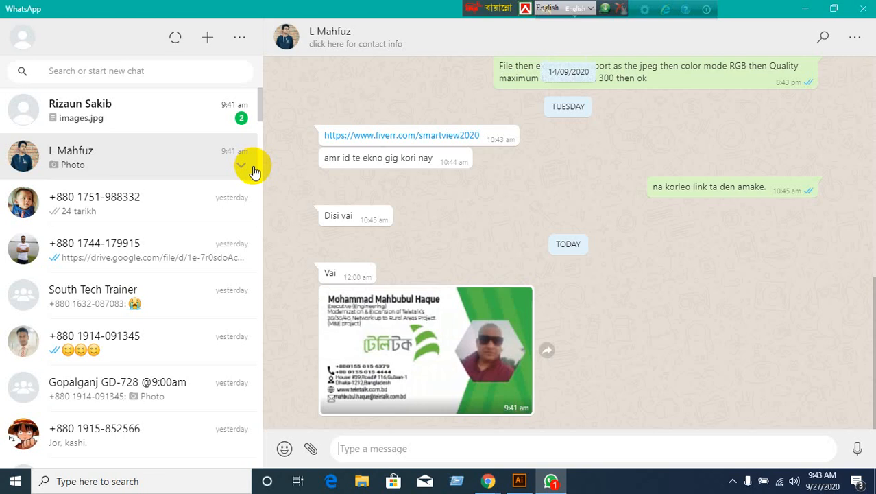
pyautogui.click(454, 345)
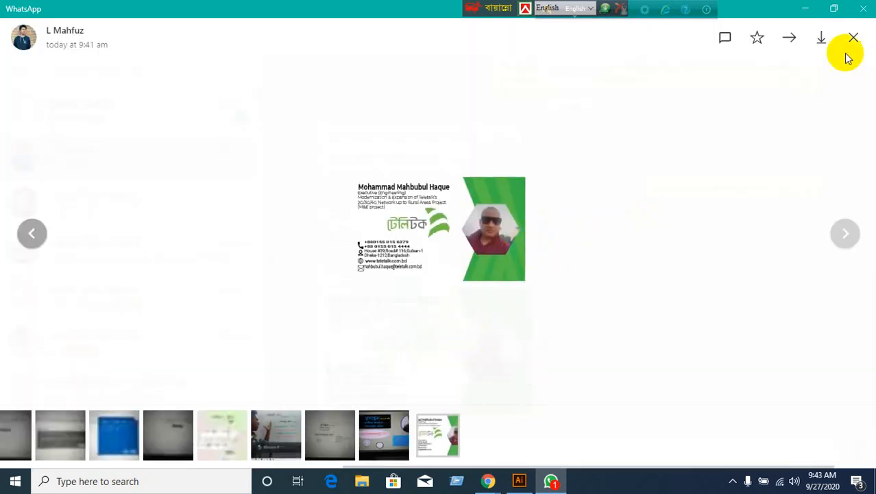
pyautogui.click(823, 41)
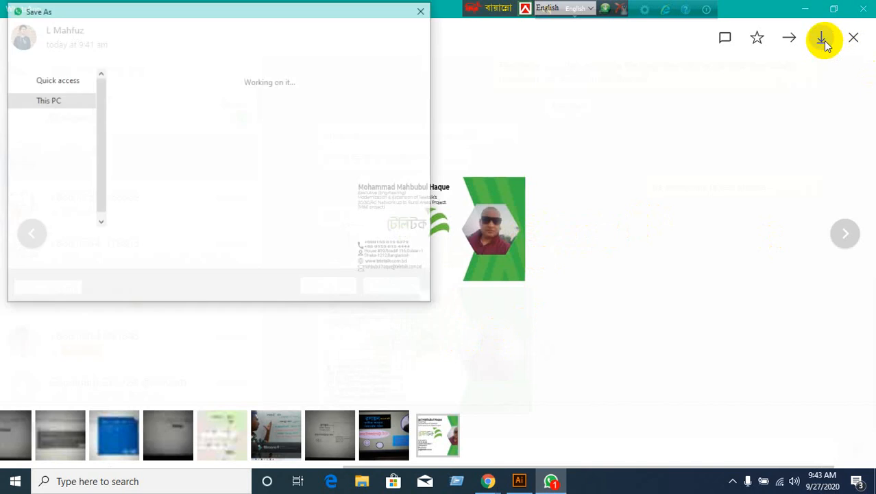
pyautogui.scroll(5, 59, 153)
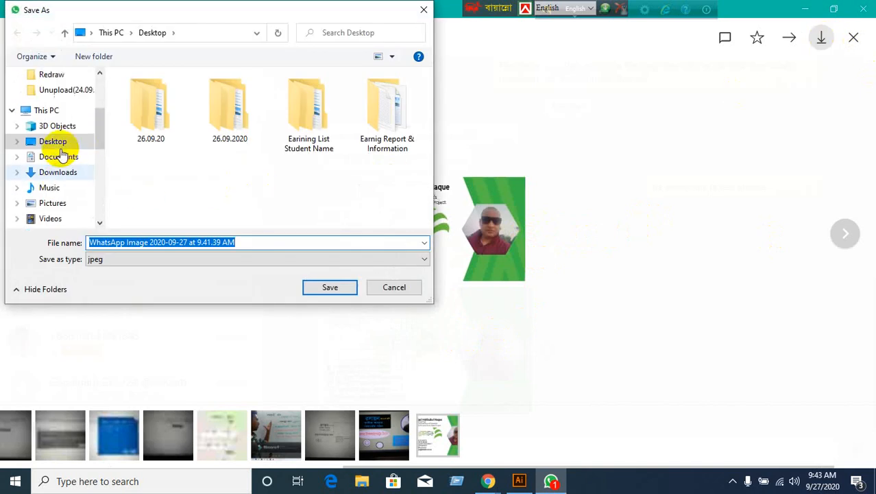
pyautogui.click(55, 101)
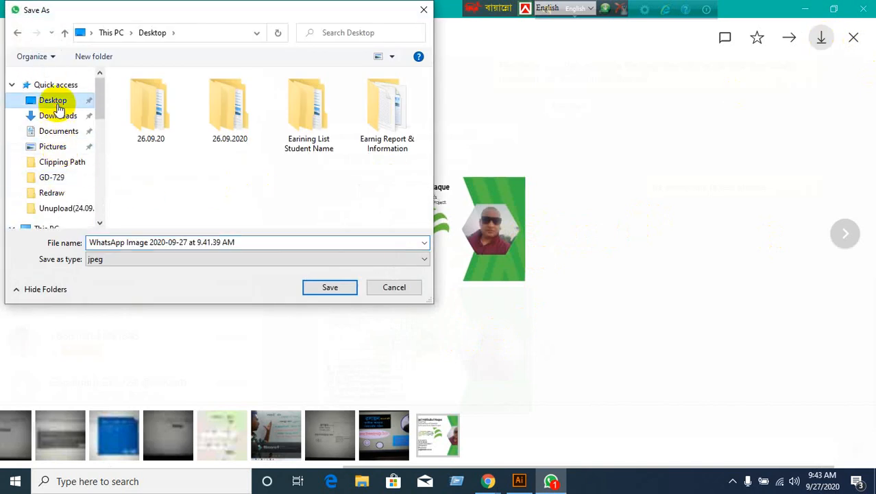
pyautogui.click(331, 287)
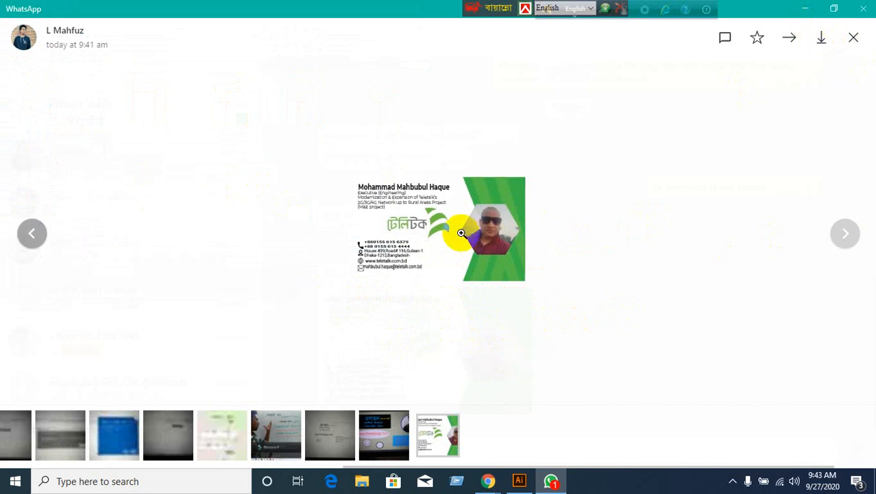
pyautogui.click(804, 10)
# Drop the saved image onto Illustrator and dismiss the file-could-not-be-read error.
pyautogui.moveTo(70, 284); pyautogui.dragTo(534, 117)
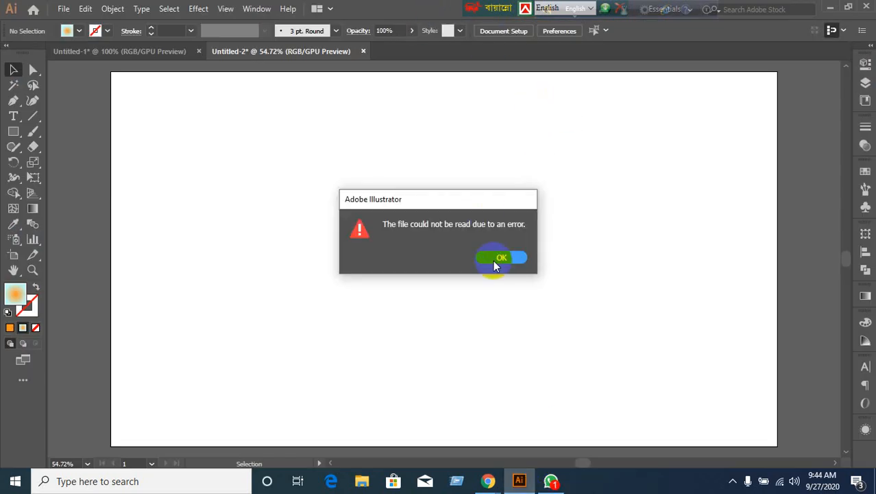
pyautogui.click(497, 262)
pyautogui.click(830, 9)
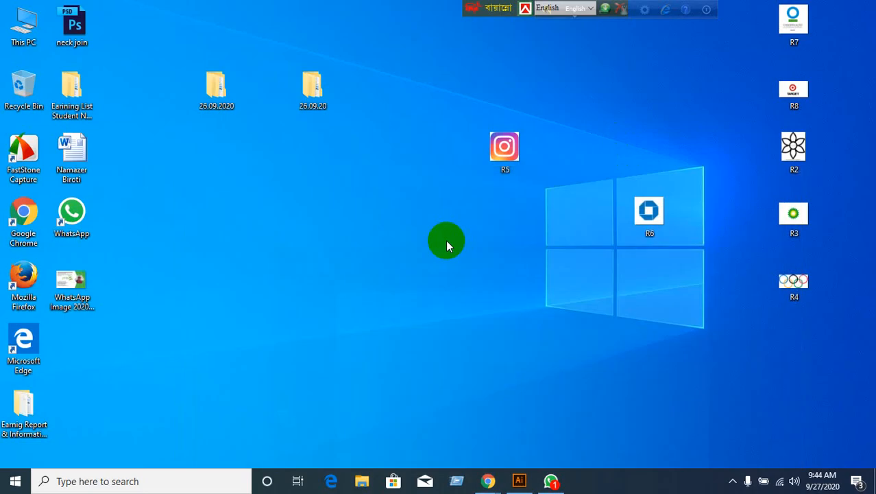
# Open the business-card image in Paint using Open with.
pyautogui.rightClick(75, 286)
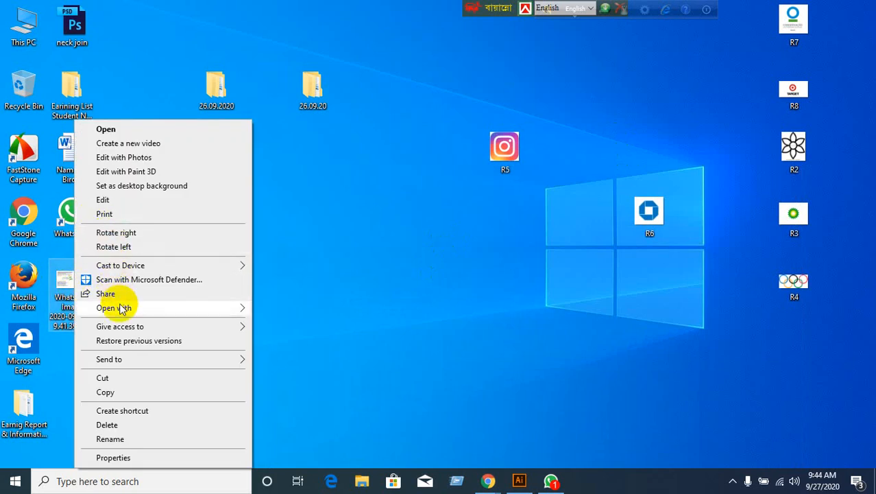
pyautogui.moveTo(121, 307)
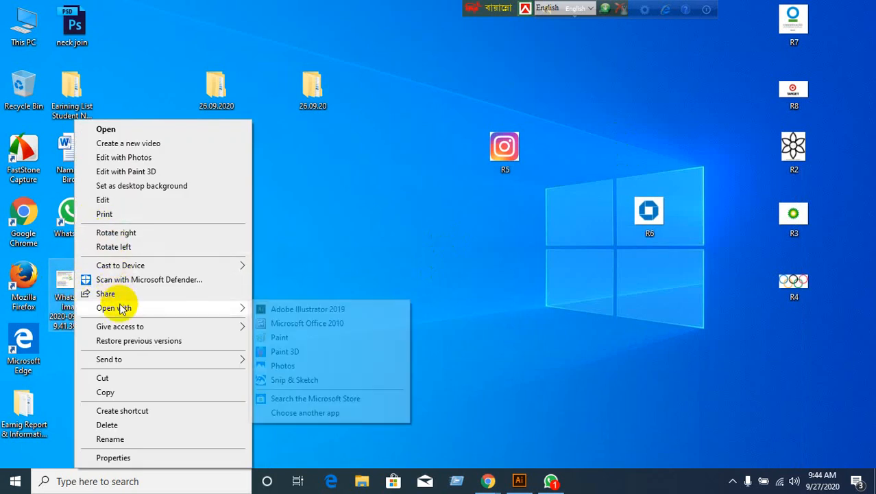
pyautogui.click(284, 339)
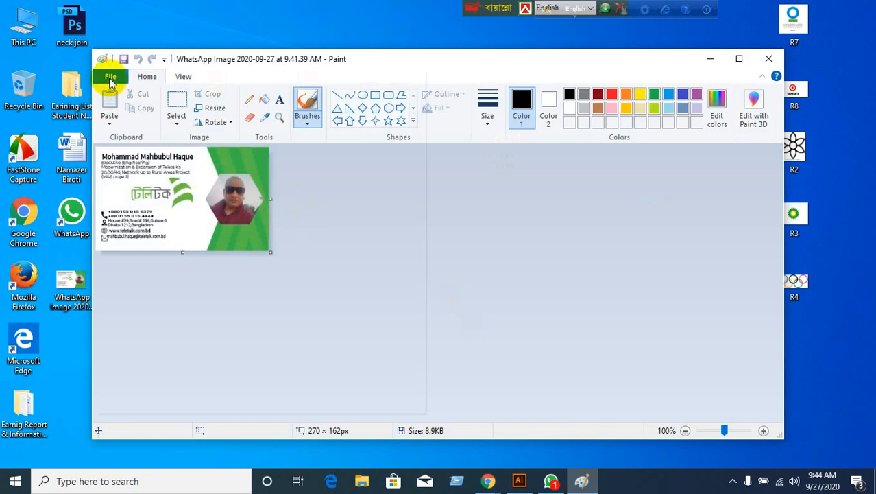
# Save a JPEG copy of the image to the Desktop from Paint, then close Paint.
pyautogui.click(104, 75)
pyautogui.moveTo(138, 187)
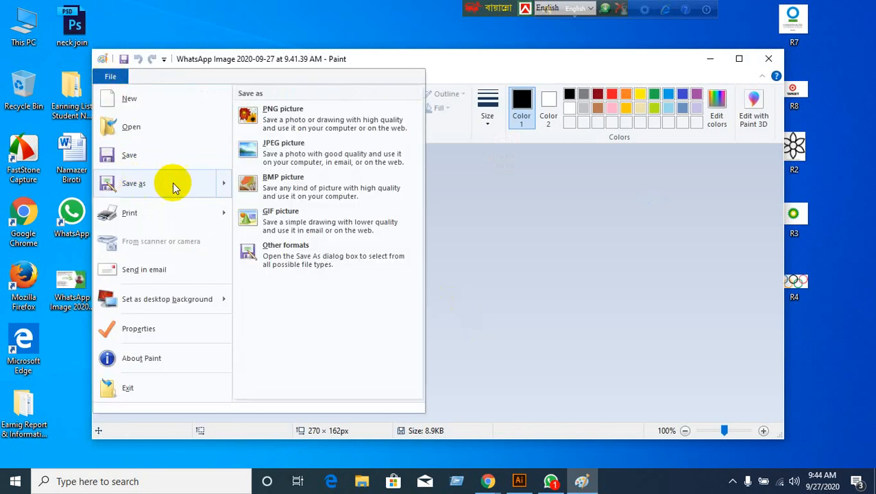
pyautogui.click(254, 144)
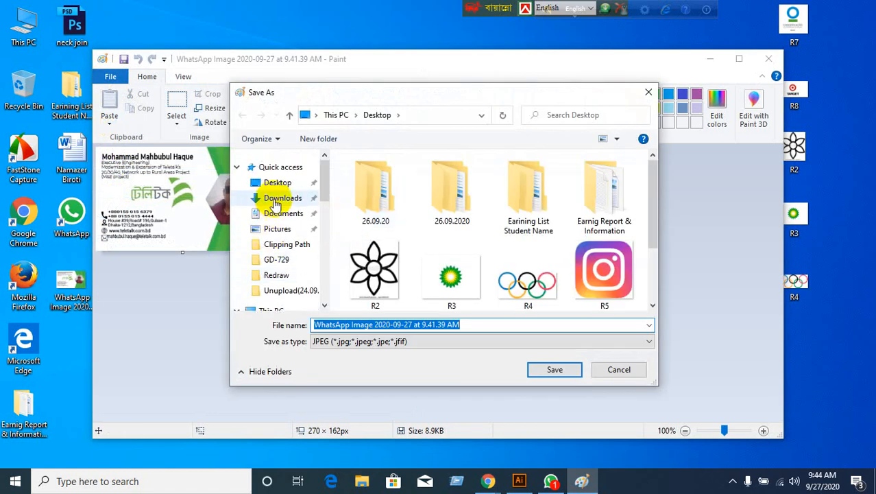
pyautogui.click(274, 186)
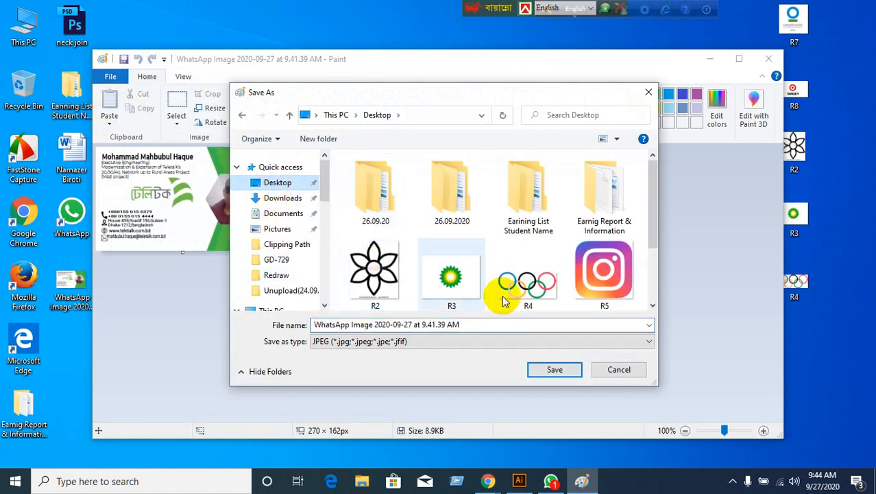
pyautogui.click(568, 370)
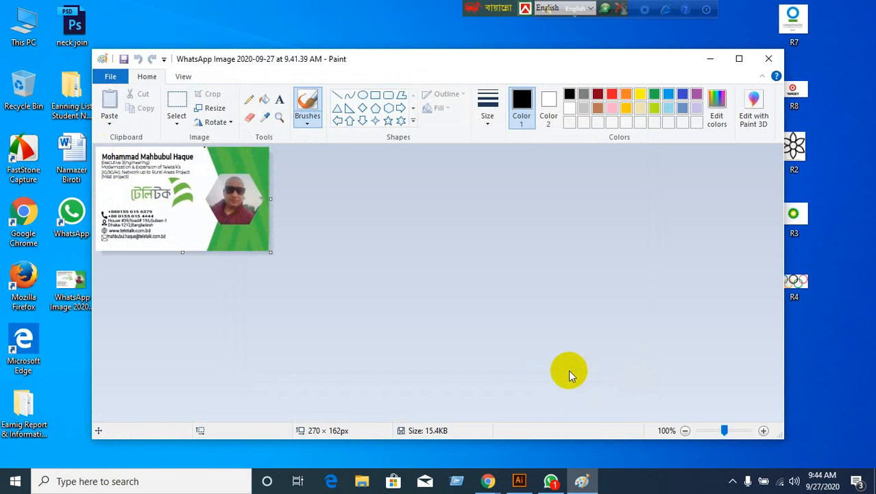
pyautogui.click(769, 59)
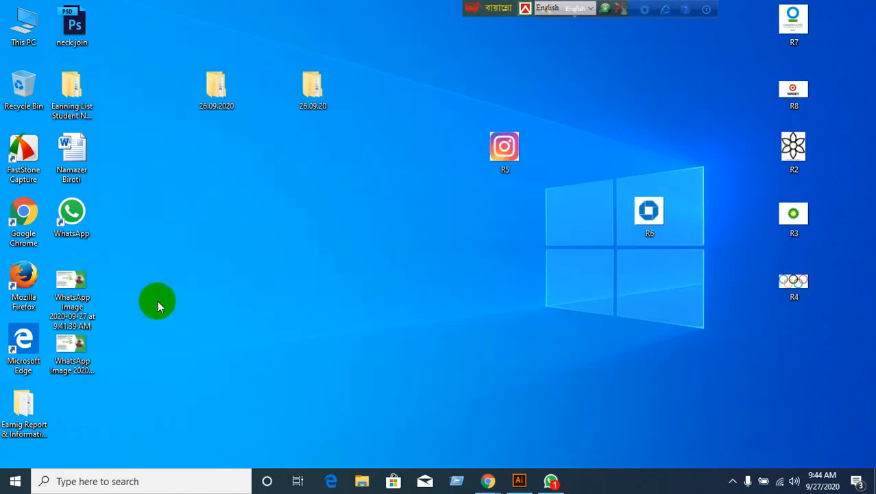
# Drag the new WhatsApp image from the desktop into Illustrator to open it.
pyautogui.click(84, 294)
pyautogui.click(140, 353)
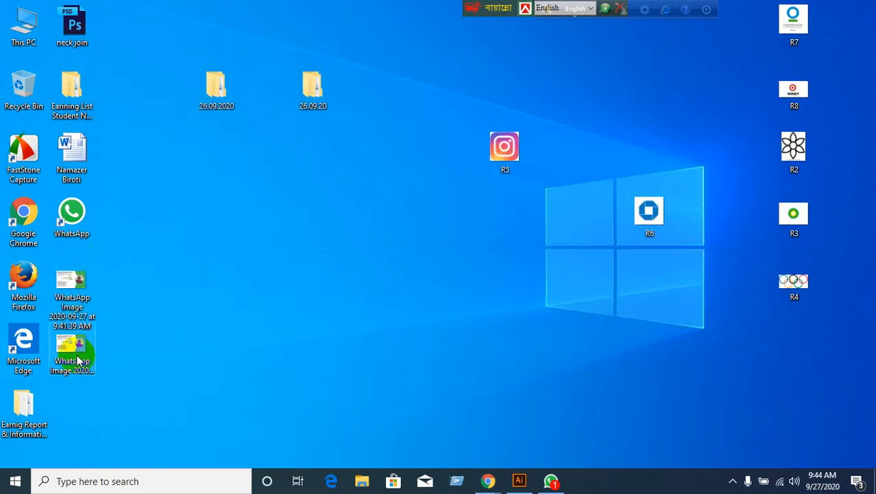
pyautogui.moveTo(59, 358); pyautogui.dragTo(450, 20)
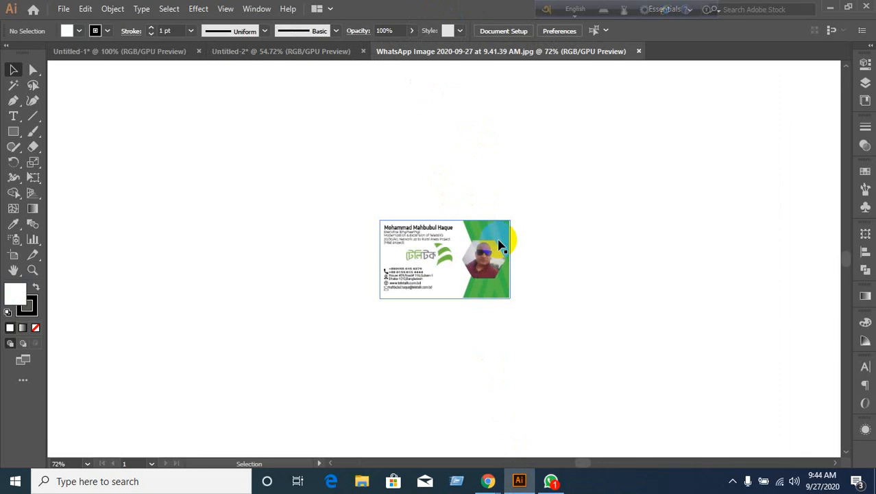
# Enlarge the business-card image with its corner handle and shift it up-left.
pyautogui.click(478, 277)
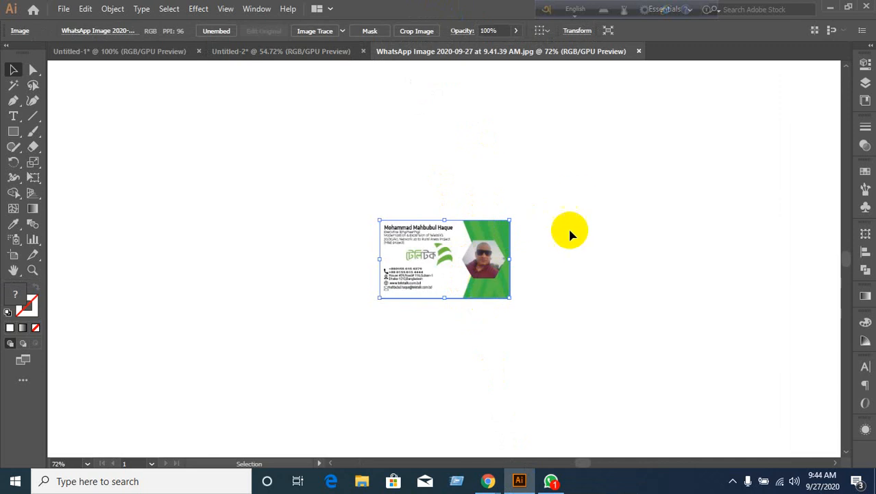
pyautogui.moveTo(508, 297); pyautogui.dragTo(718, 423)
pyautogui.moveTo(569, 308); pyautogui.dragTo(408, 224)
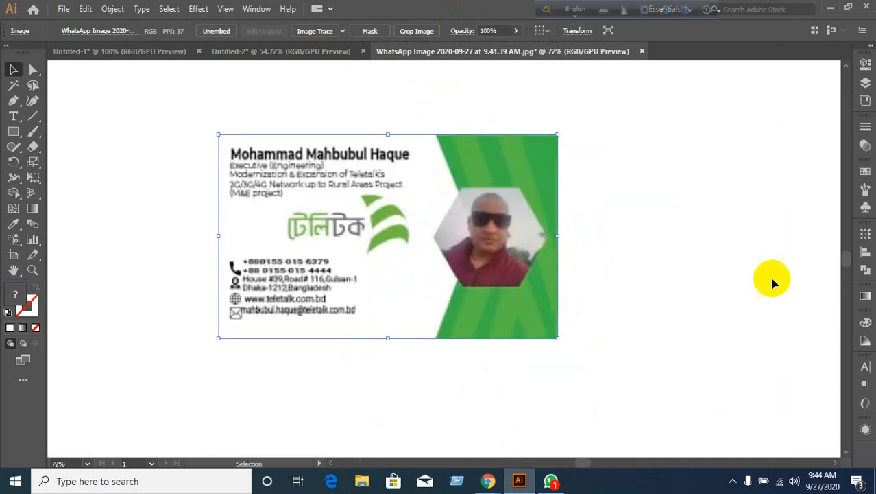
pyautogui.click(743, 245)
pyautogui.scroll(2, 317, 291)
pyautogui.scroll(-1, 320, 285)
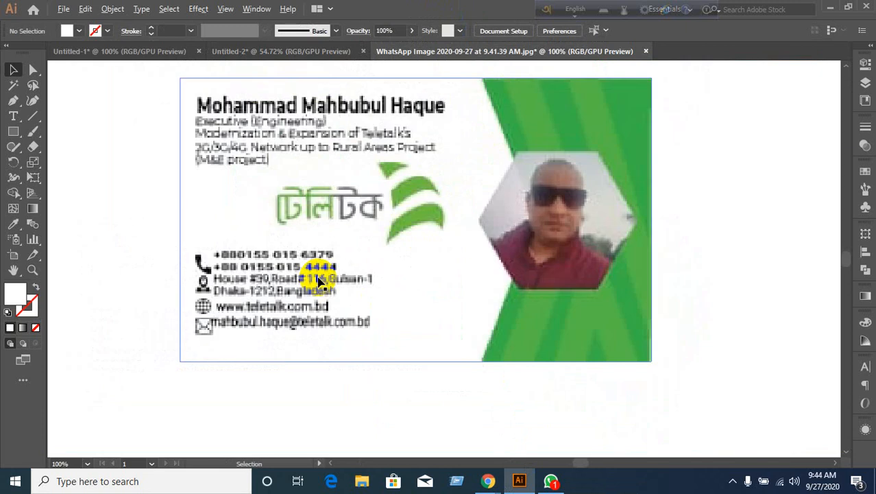
pyautogui.scroll(-1, 319, 282)
# Move the card image down and to the right, then reselect it.
pyautogui.click(395, 280)
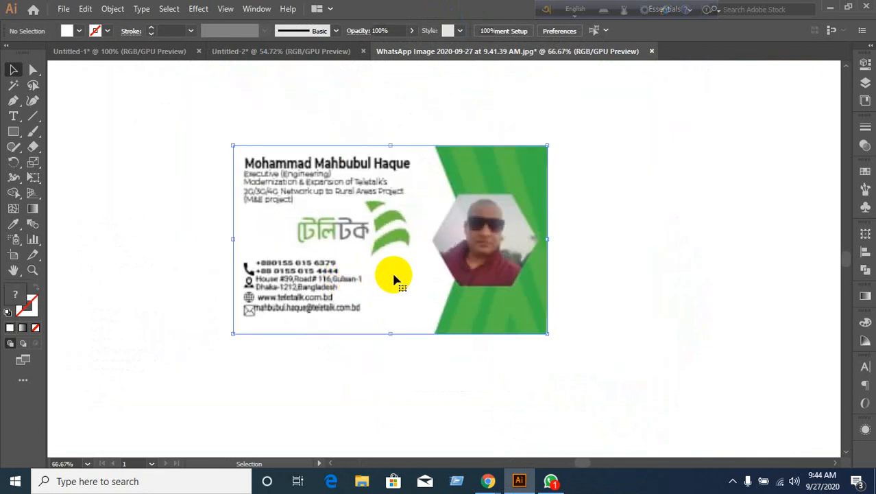
pyautogui.press('a')
pyautogui.press('v')
pyautogui.moveTo(449, 208); pyautogui.dragTo(598, 286)
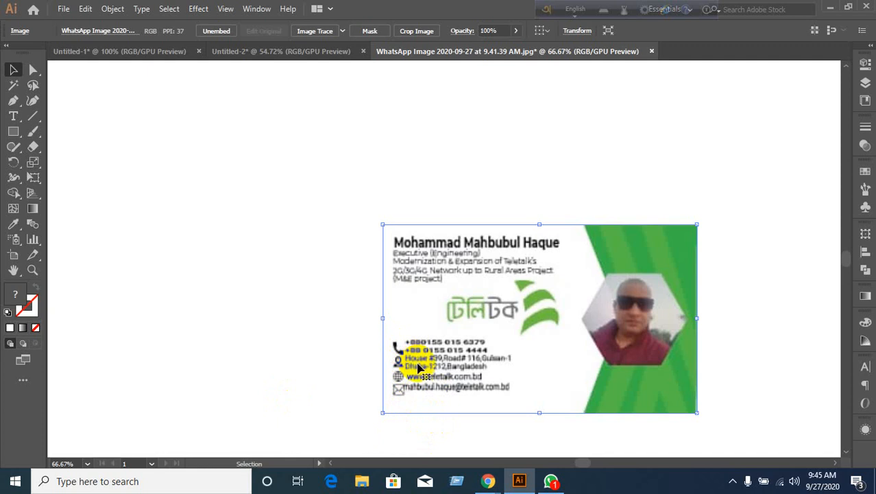
pyautogui.click(337, 353)
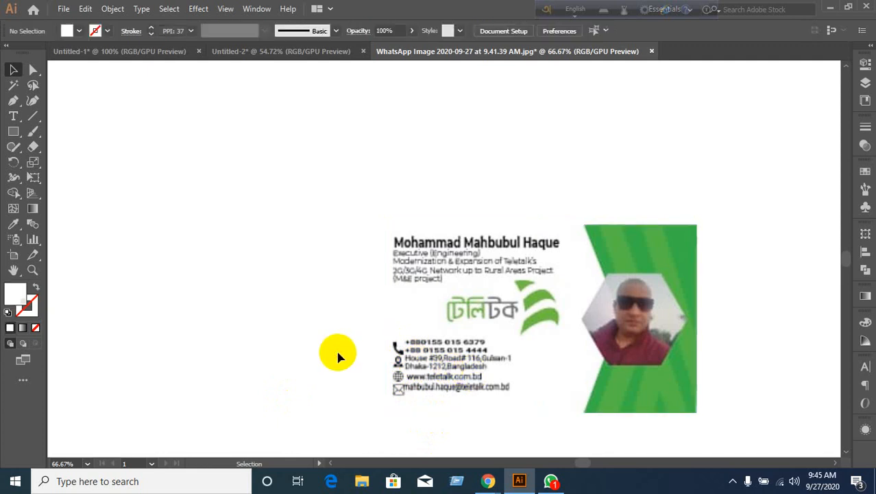
pyautogui.click(489, 405)
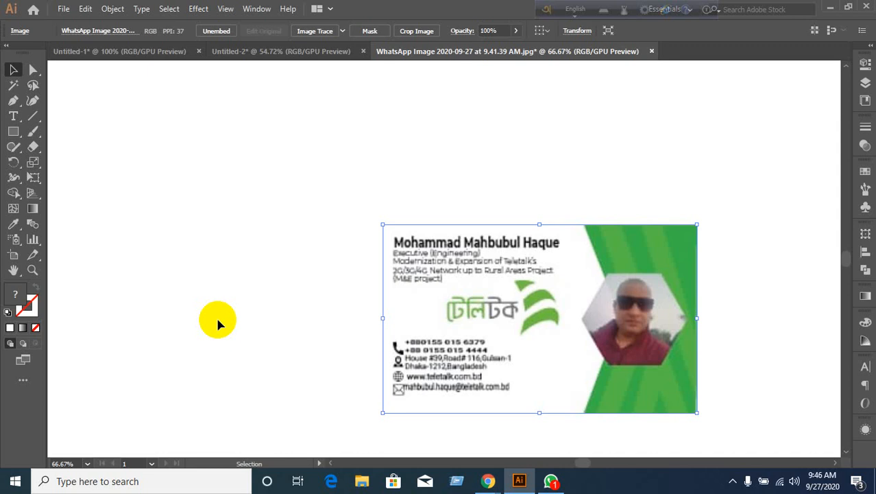
# In the Instagram logo document, duplicate the whole logo to its left.
pyautogui.click(274, 52)
pyautogui.click(127, 56)
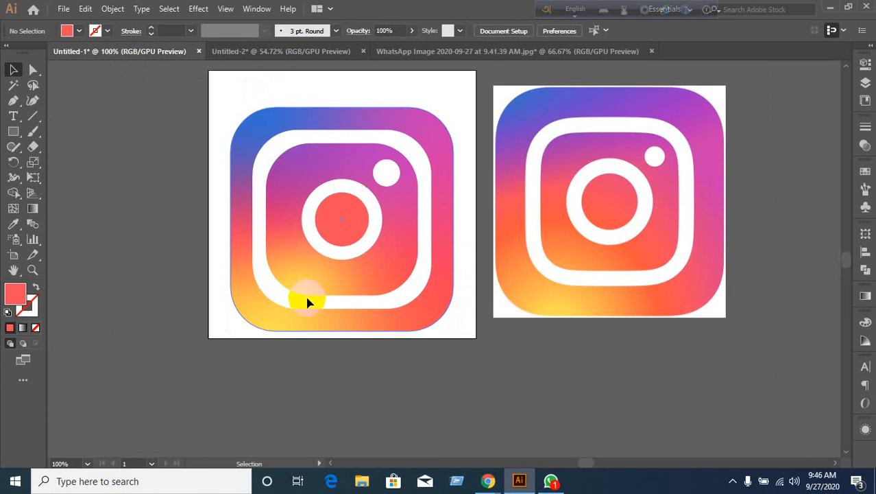
pyautogui.click(328, 305)
pyautogui.click(386, 378)
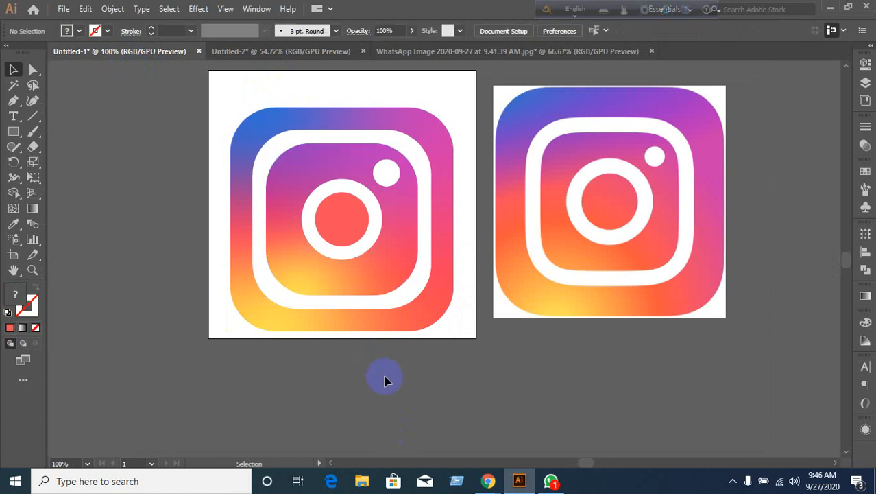
pyautogui.scroll(-1, 387, 379)
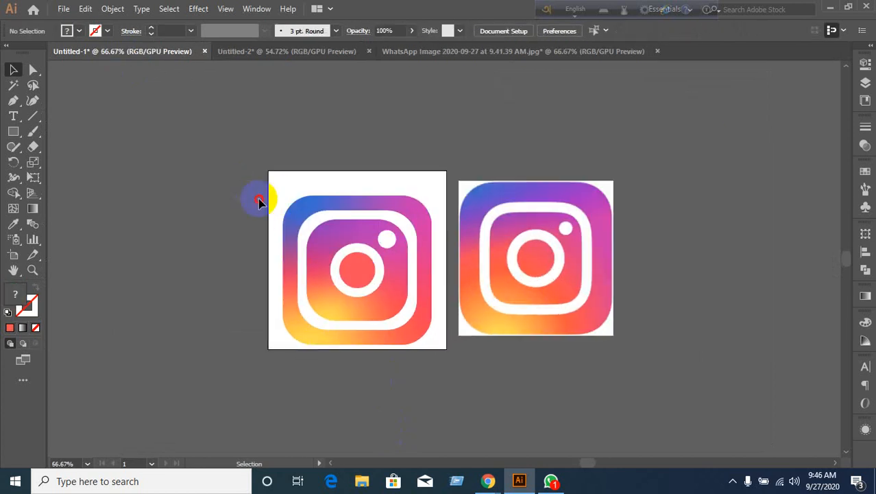
pyautogui.moveTo(256, 198); pyautogui.dragTo(413, 367)
pyautogui.moveTo(399, 337); pyautogui.dragTo(192, 315)
pyautogui.moveTo(323, 397); pyautogui.dragTo(446, 372)
pyautogui.click(381, 376)
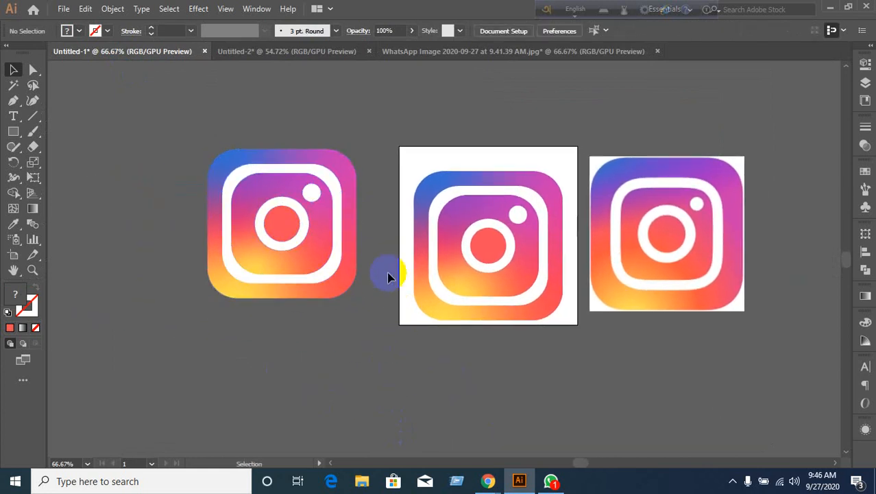
# Delete the copy's white ring and inner circle, then undo the deletion.
pyautogui.click(334, 296)
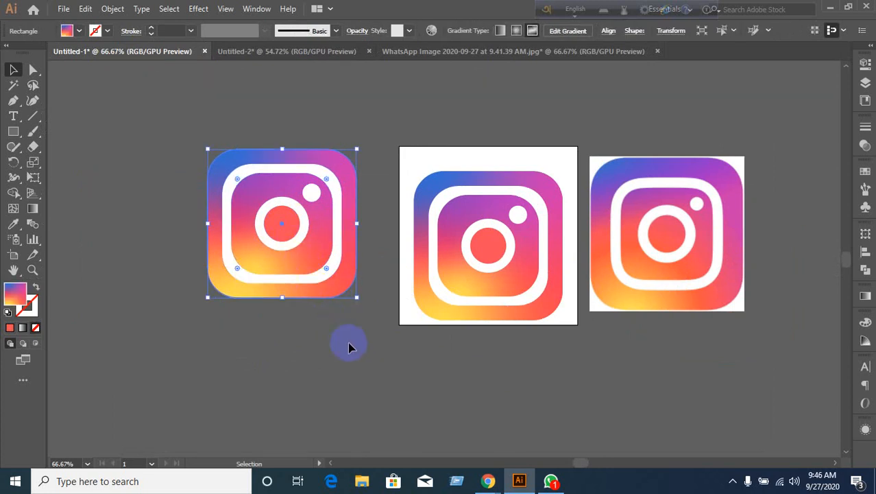
pyautogui.click(348, 345)
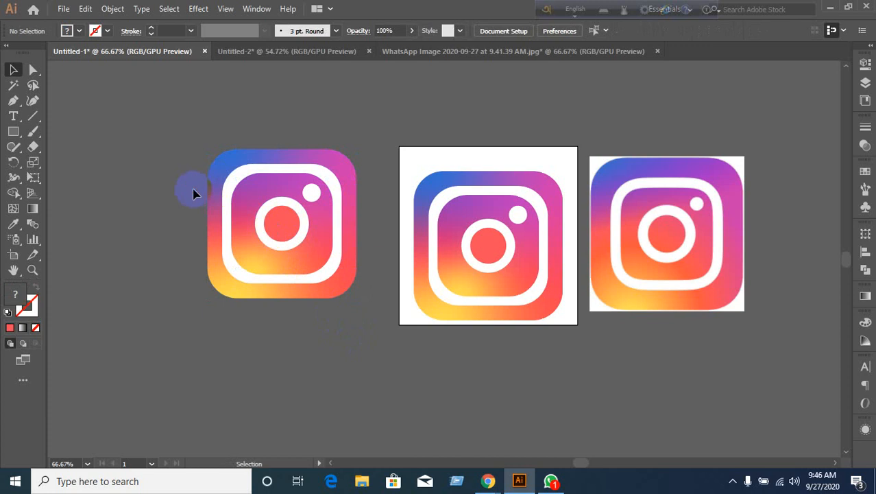
pyautogui.moveTo(192, 190); pyautogui.dragTo(297, 290)
pyautogui.press('a')
pyautogui.press('Delete')
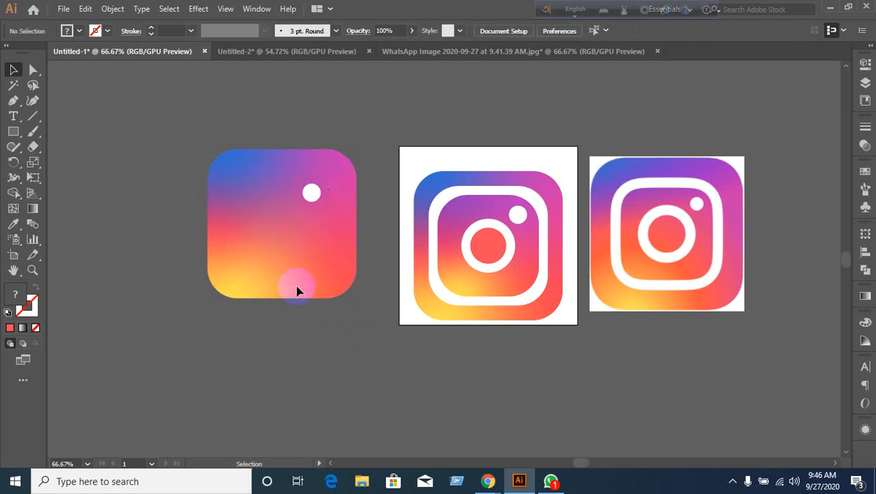
pyautogui.hotkey('ctrl', 'z')
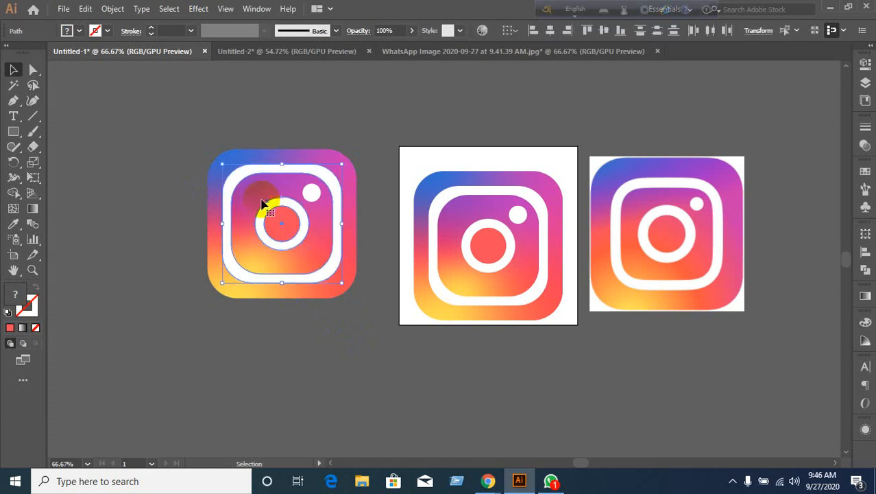
pyautogui.click(284, 349)
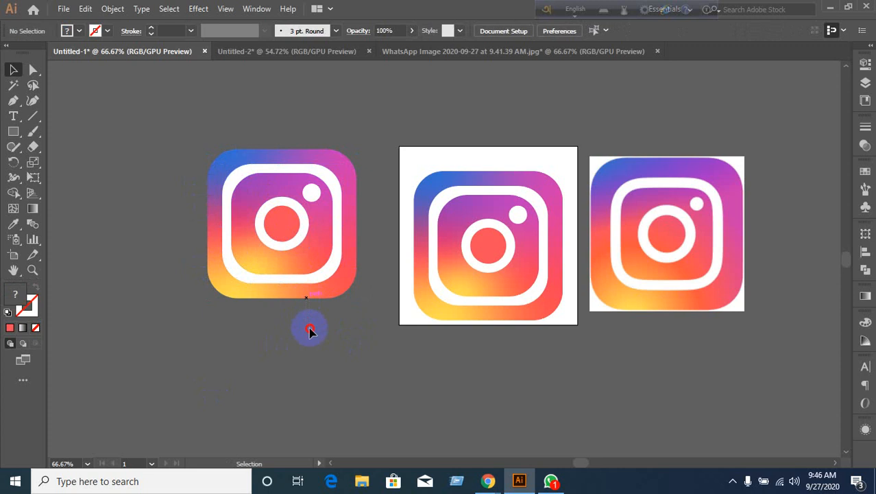
# Delete the copy's white ring, circle and dot, leaving only its gradient rounded square.
pyautogui.moveTo(211, 131); pyautogui.dragTo(340, 327)
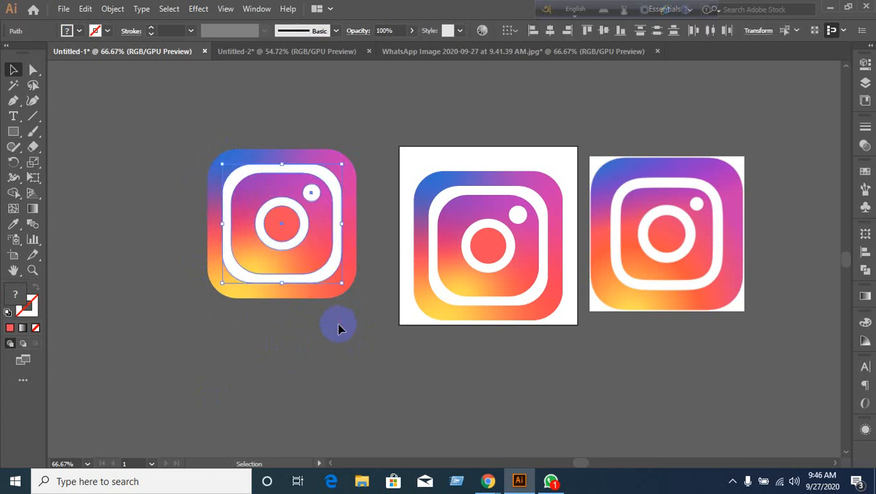
pyautogui.press('Delete')
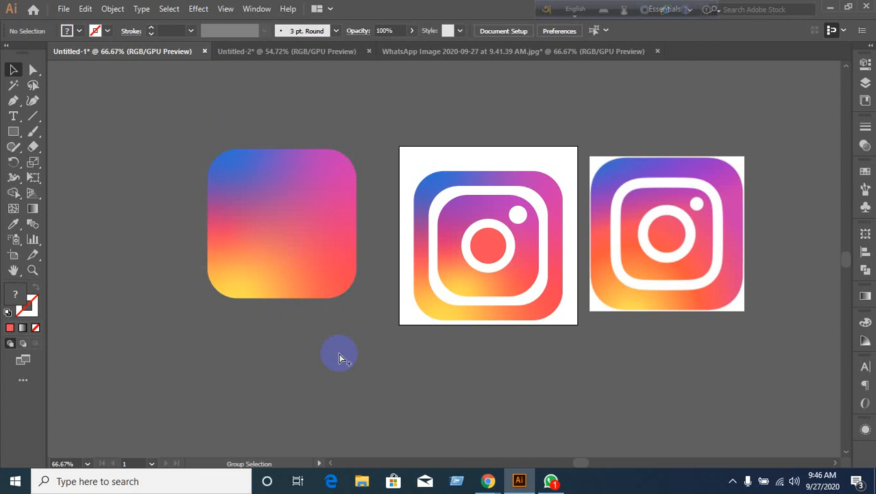
pyautogui.press('v')
pyautogui.hotkey('ctrl', 'a')
pyautogui.press('v')
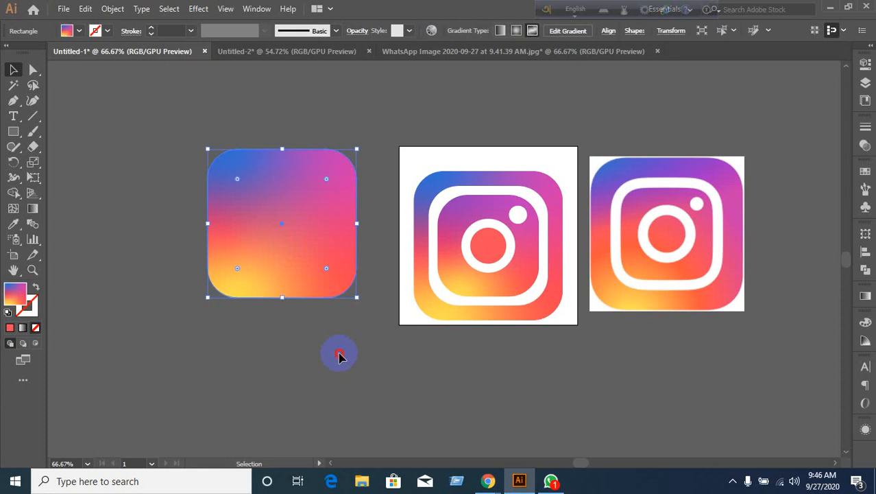
pyautogui.click(338, 355)
pyautogui.click(458, 317)
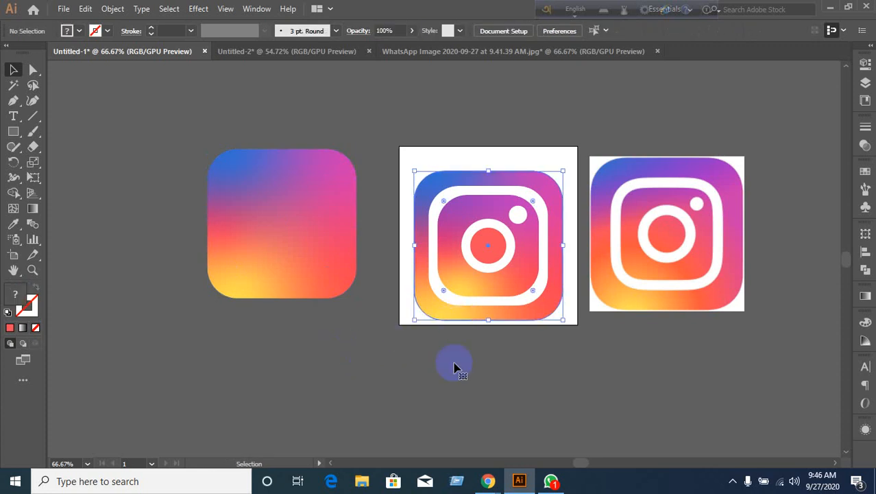
# Give the copied square a linear gradient, switch it to Freeform, and set Draw to Lines.
pyautogui.click(454, 374)
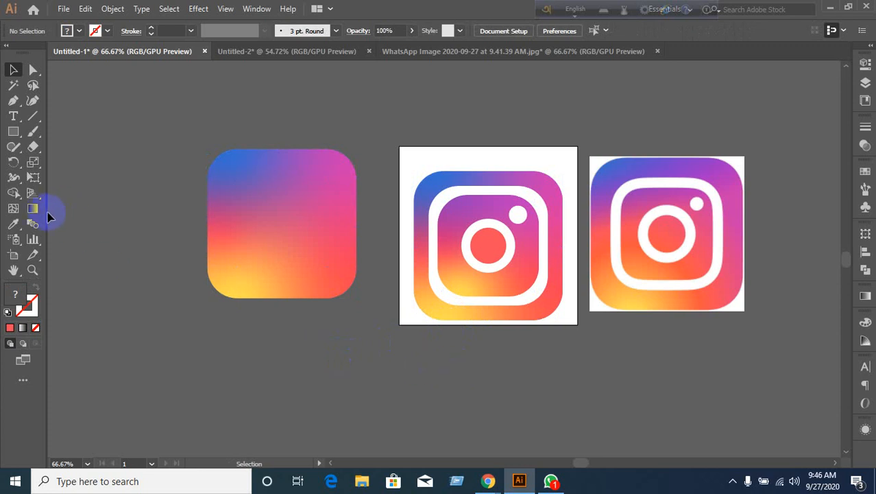
pyautogui.click(863, 301)
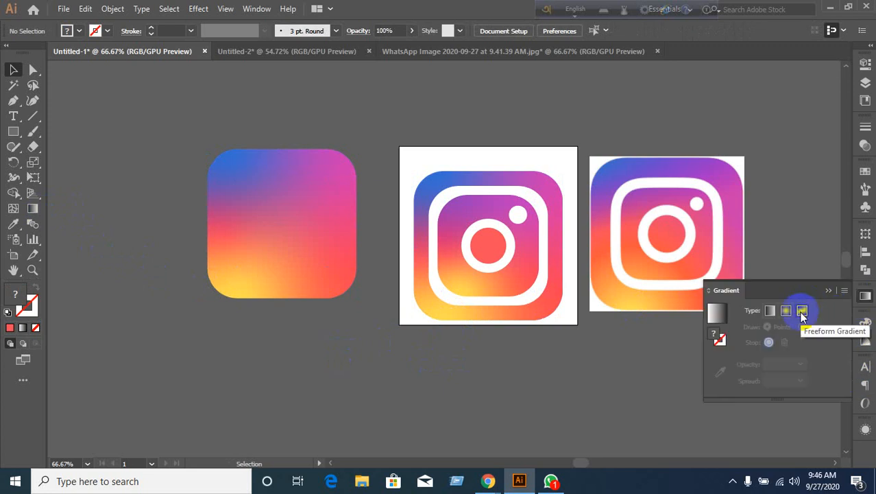
pyautogui.click(243, 231)
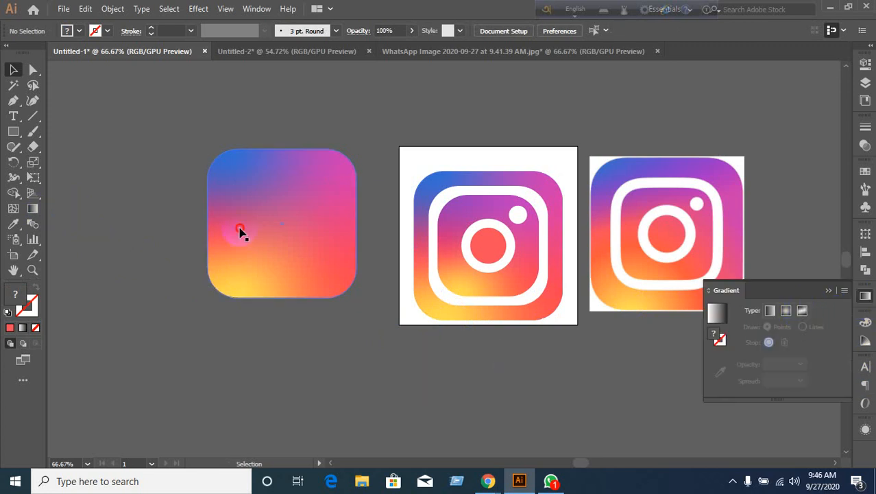
pyautogui.click(303, 355)
pyautogui.click(264, 265)
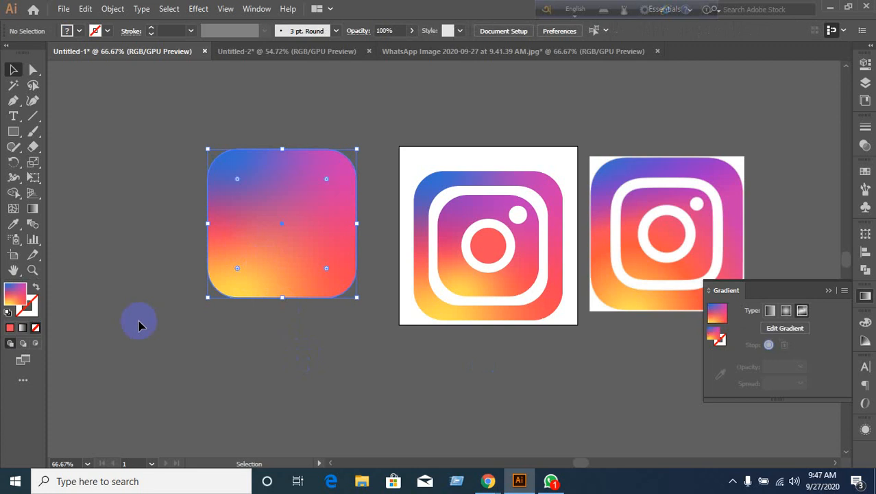
pyautogui.click(23, 327)
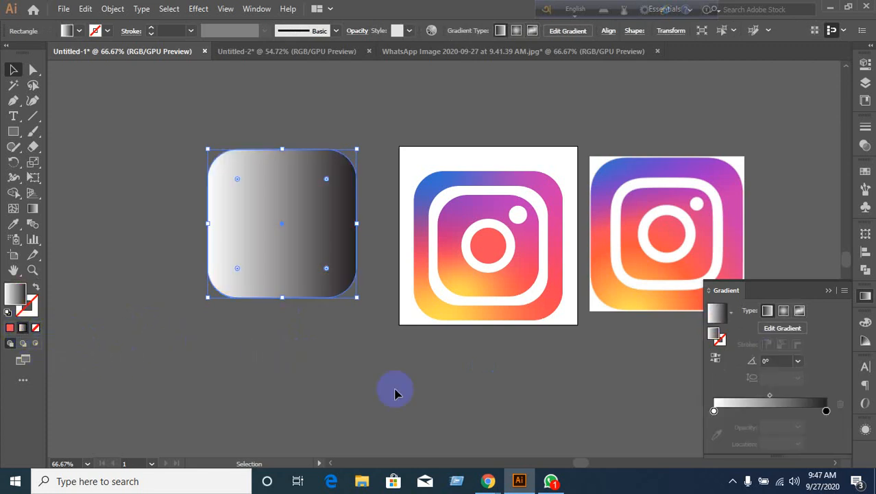
pyautogui.click(801, 312)
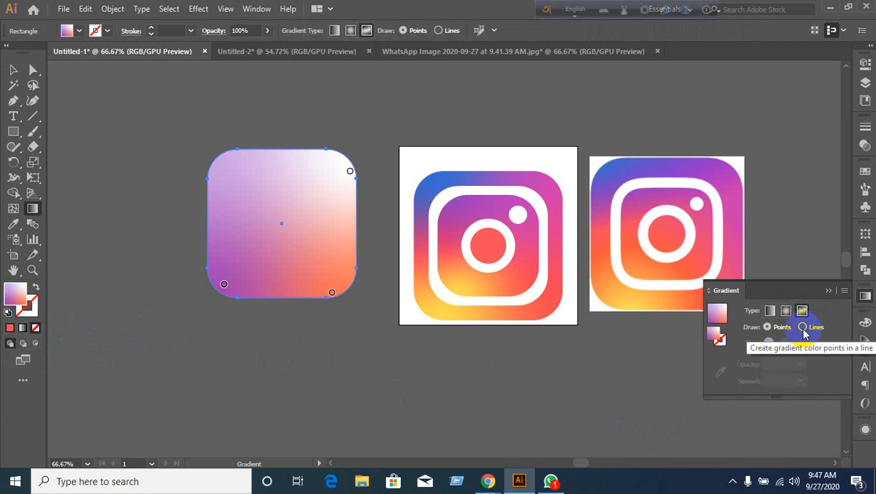
pyautogui.click(804, 330)
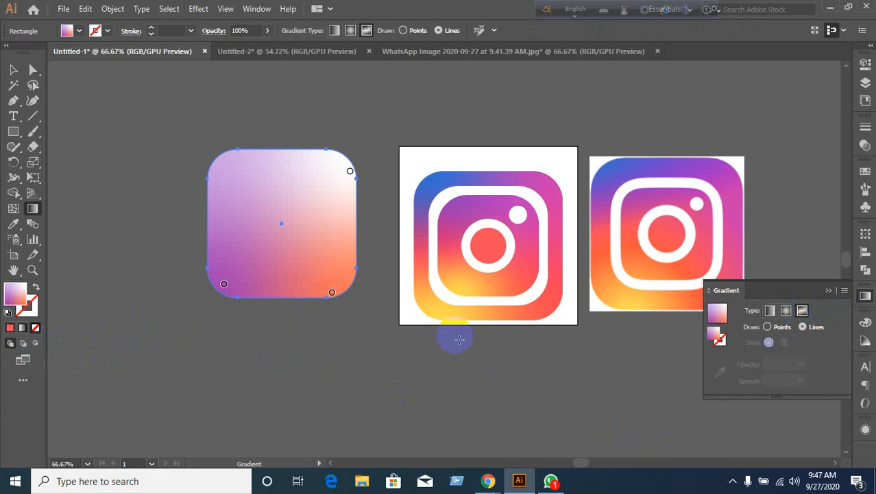
# Draw a freeform gradient line through points around the square, closing it into a loop.
pyautogui.click(221, 284)
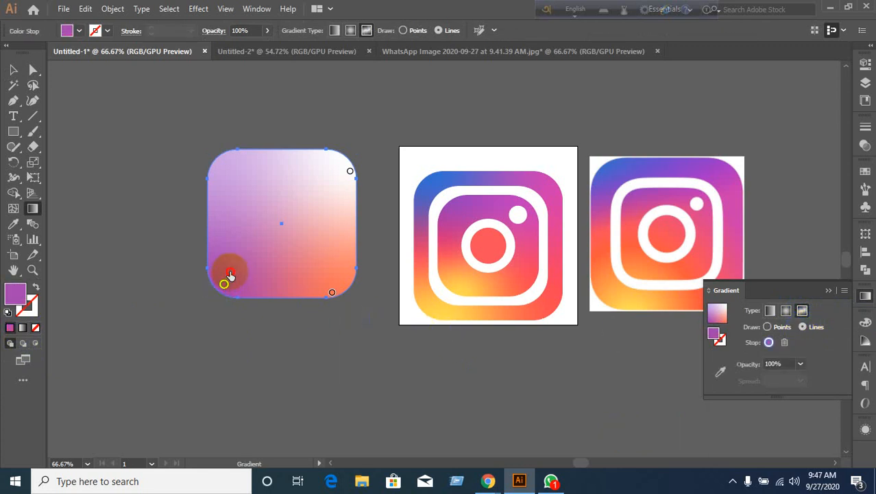
pyautogui.moveTo(233, 173)
pyautogui.mouseDown()
pyautogui.moveTo(229, 197)
pyautogui.moveTo(221, 172)
pyautogui.mouseUp()
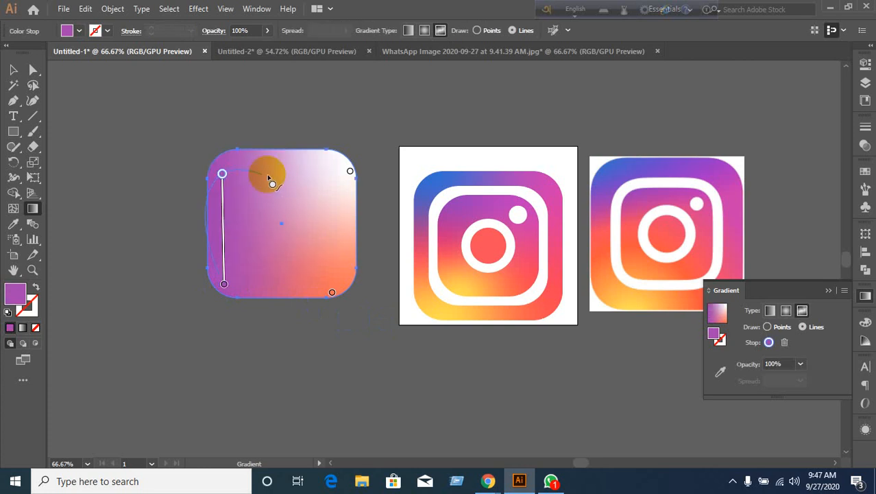
pyautogui.click(335, 181)
pyautogui.click(329, 269)
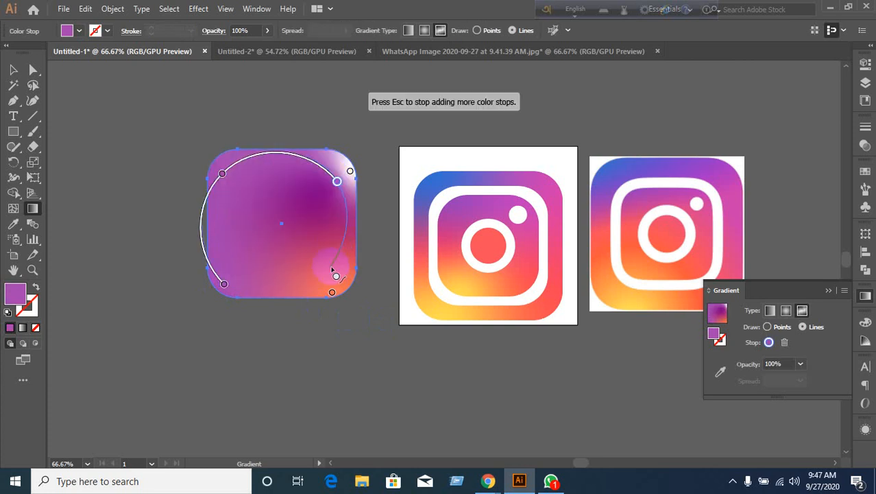
pyautogui.click(224, 283)
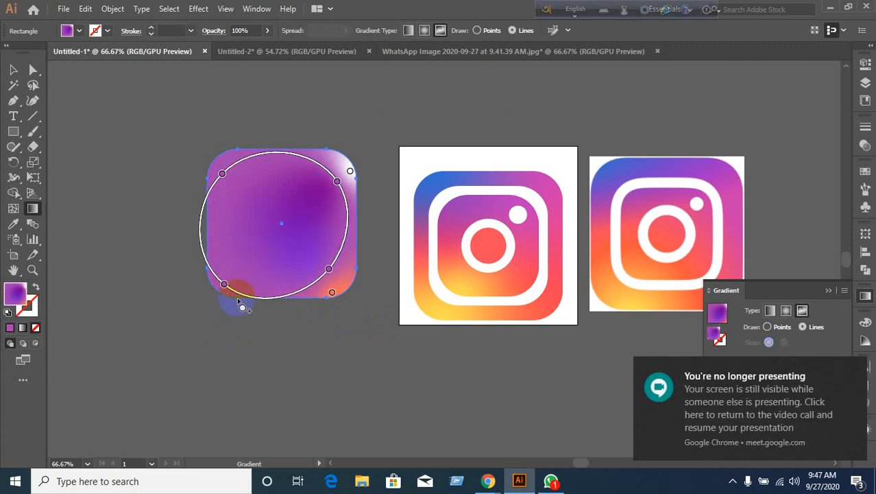
pyautogui.click(224, 283)
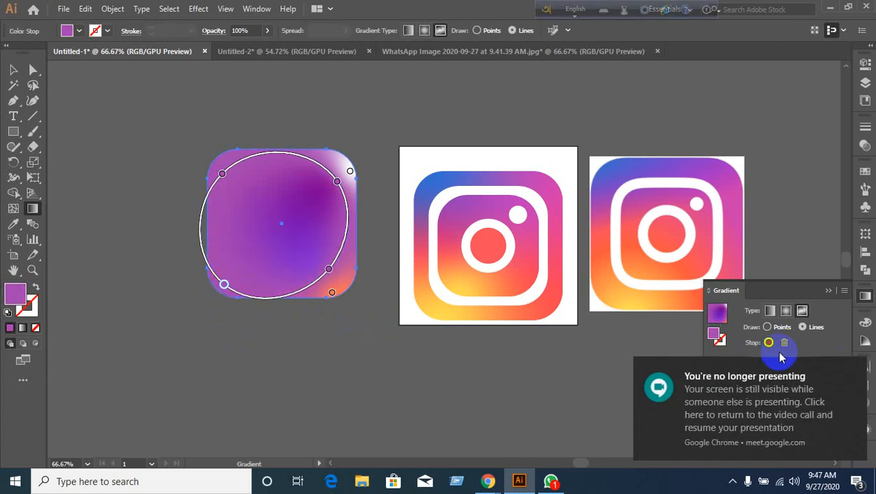
# Dismiss the no-longer-presenting notification and bring the Google Meet call to the front.
pyautogui.click(854, 366)
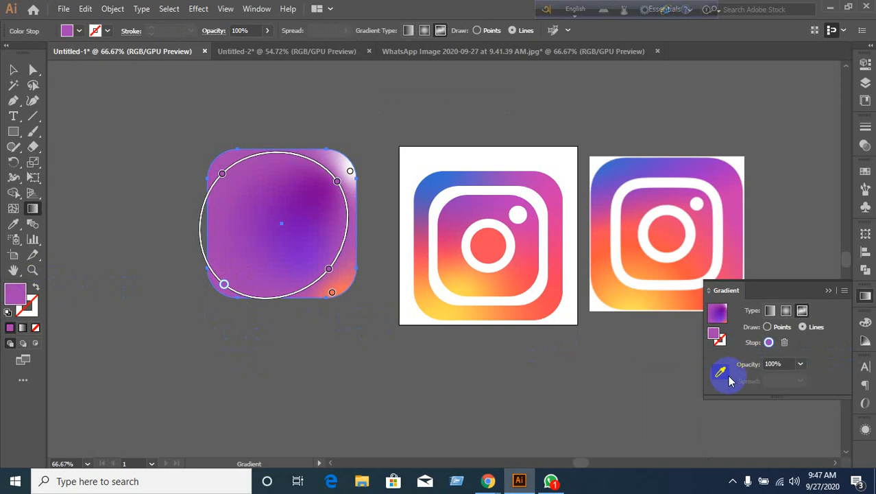
pyautogui.moveTo(486, 478)
pyautogui.click(439, 442)
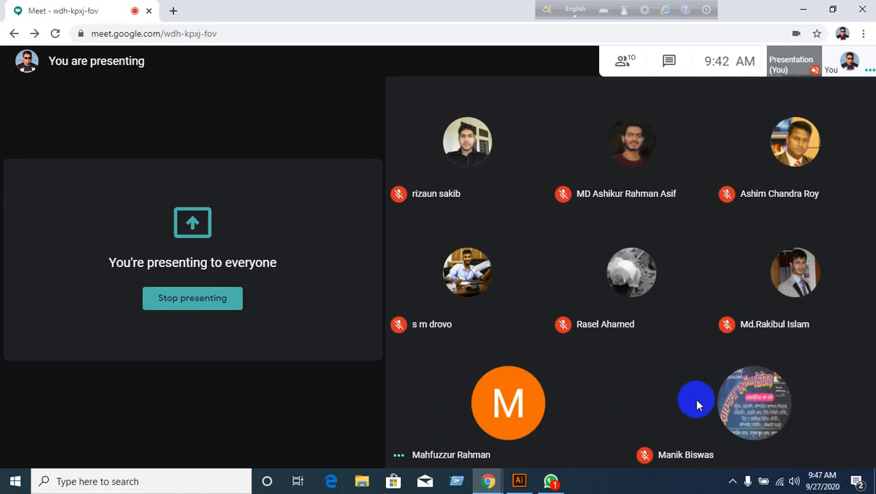
# Resume presenting the screen in Meet and return to the Illustrator artwork.
pyautogui.click(773, 456)
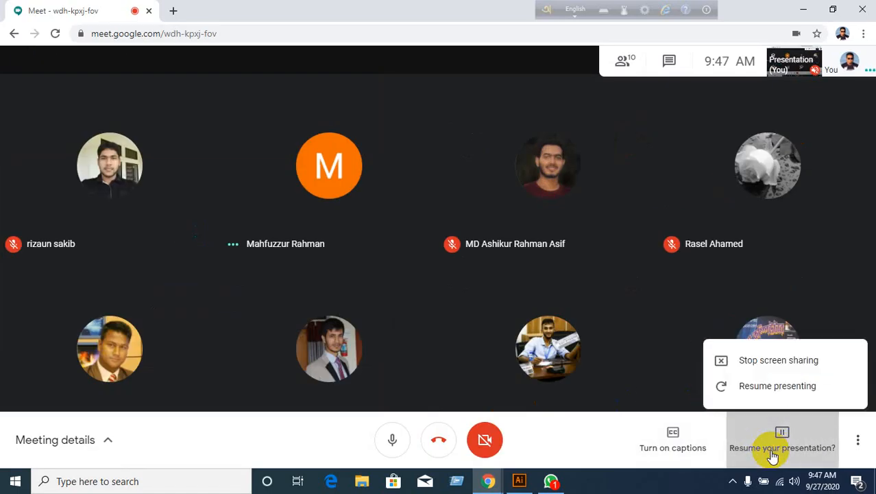
pyautogui.click(765, 384)
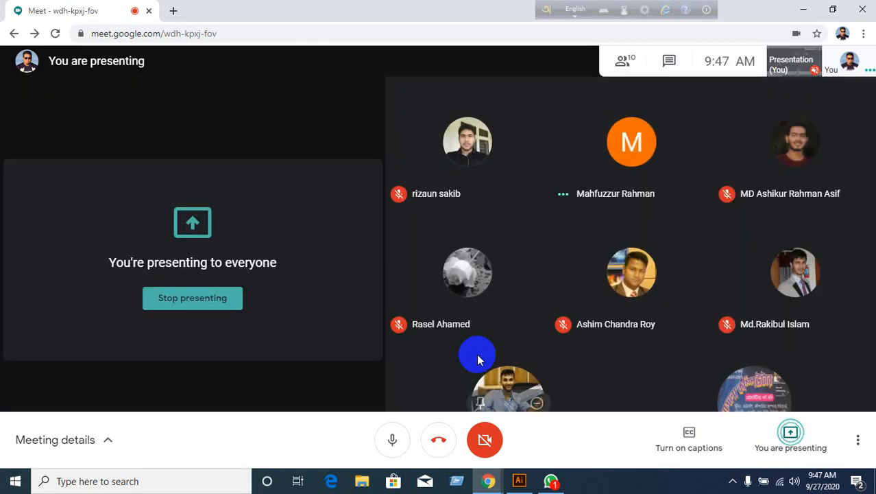
pyautogui.click(517, 483)
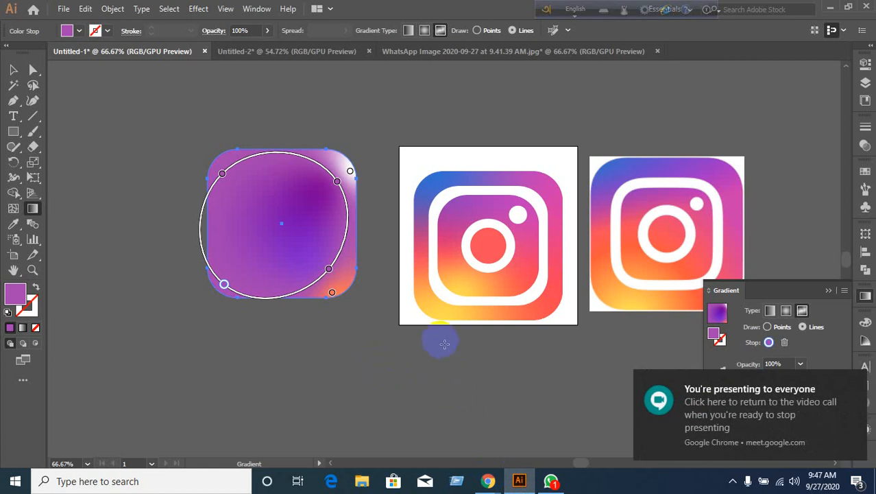
# Colour the rounded square's lower-left gradient stop with yellow sampled from the Instagram logo.
pyautogui.click(450, 51)
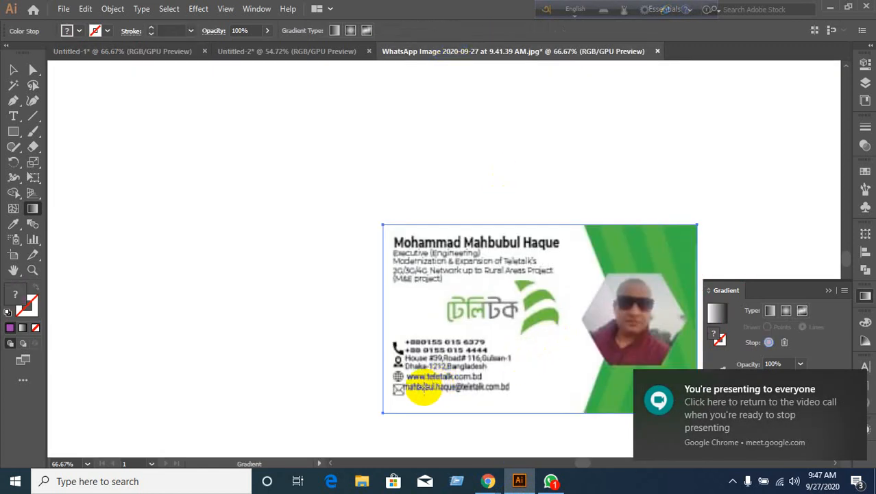
pyautogui.click(142, 53)
pyautogui.click(213, 197)
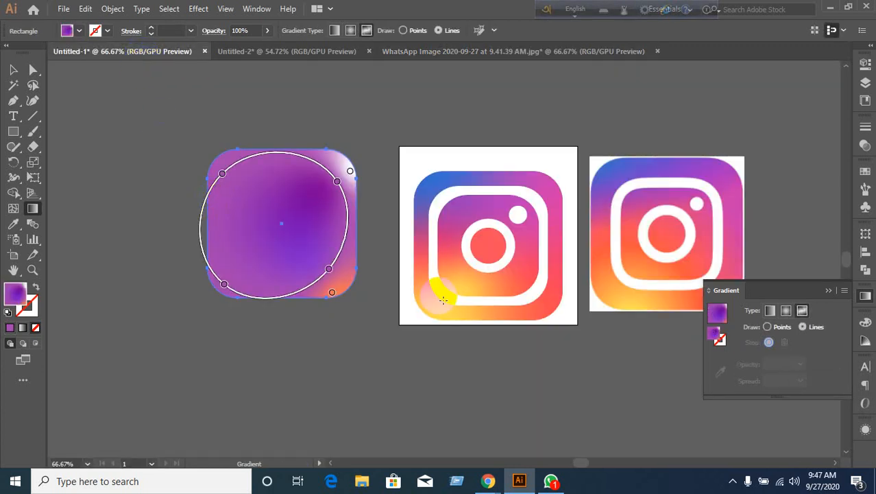
pyautogui.click(223, 284)
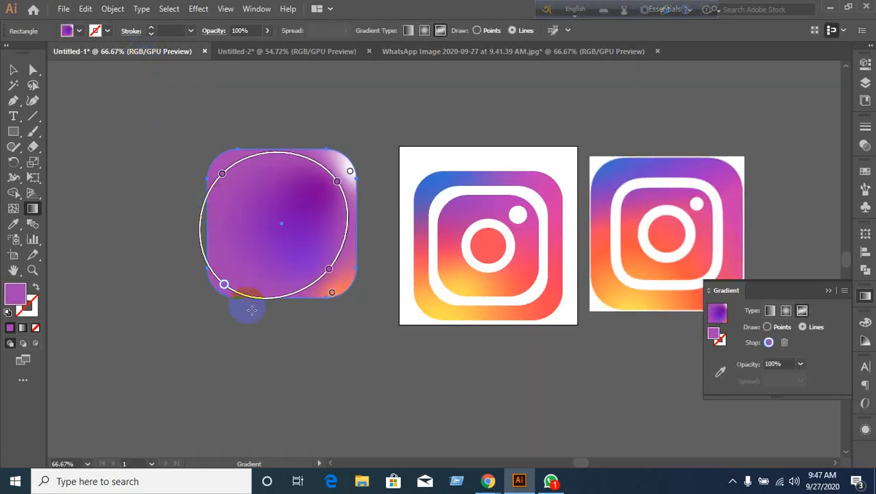
pyautogui.click(719, 374)
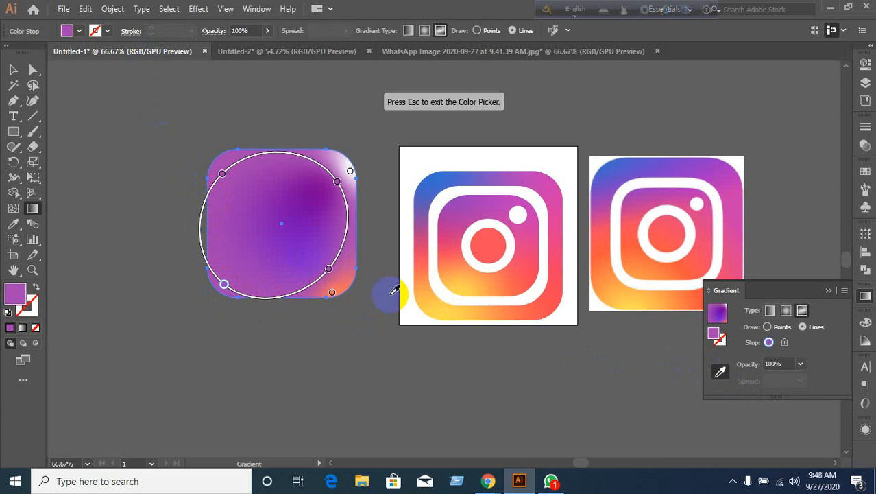
pyautogui.click(442, 306)
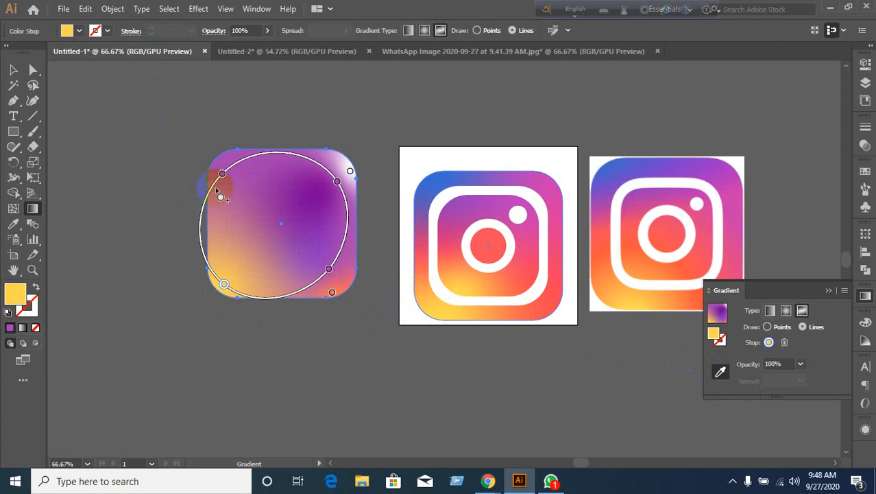
pyautogui.click(344, 245)
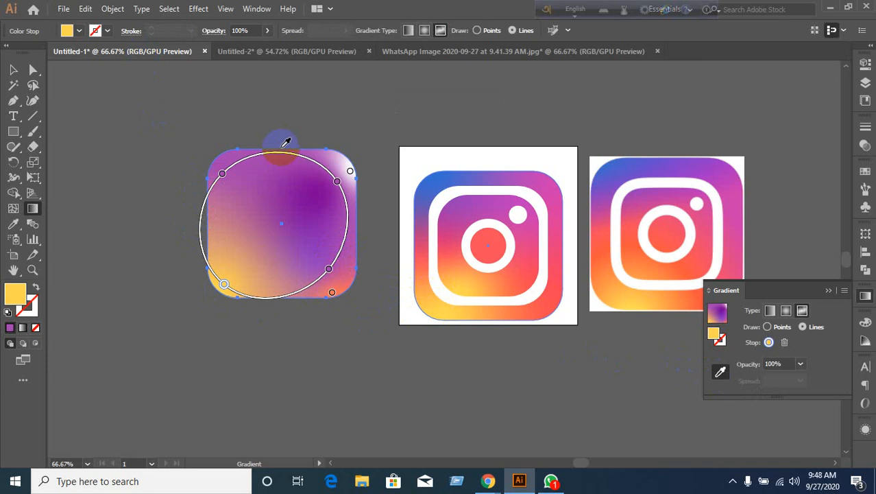
pyautogui.press('i')
pyautogui.click(625, 291)
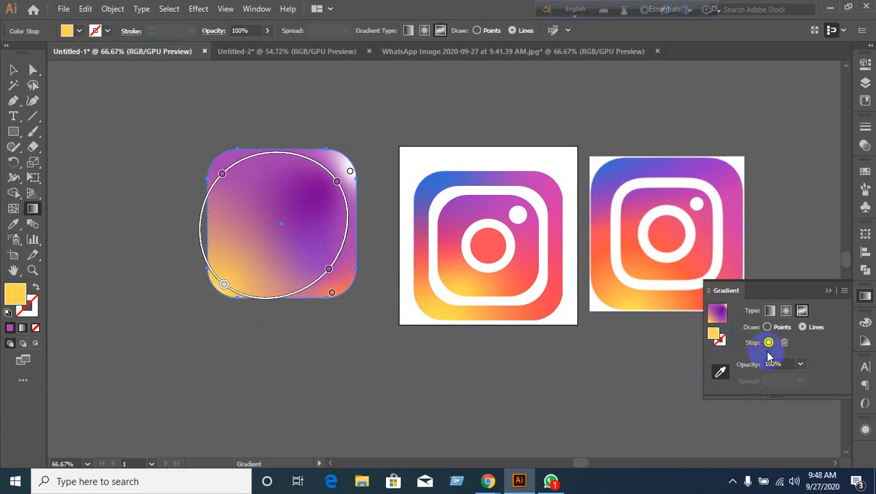
pyautogui.click(324, 255)
# Drag the lower-right and upper-left stops inward to tilt the gradient loop into an oval.
pyautogui.click(327, 269)
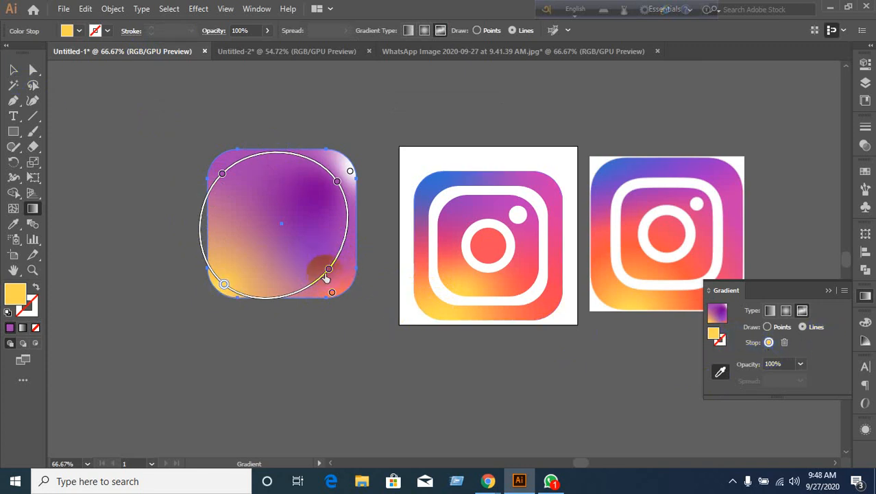
pyautogui.moveTo(327, 275); pyautogui.dragTo(303, 255)
pyautogui.click(223, 174)
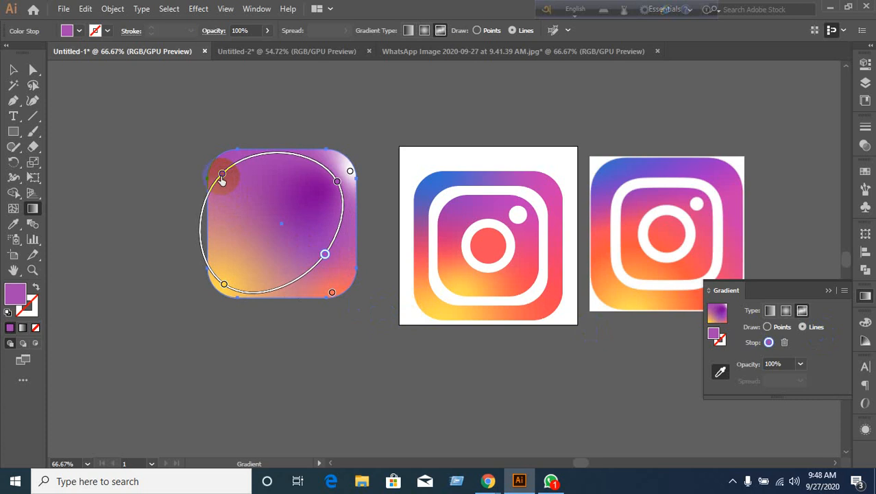
pyautogui.moveTo(222, 177); pyautogui.dragTo(244, 182)
pyautogui.click(288, 245)
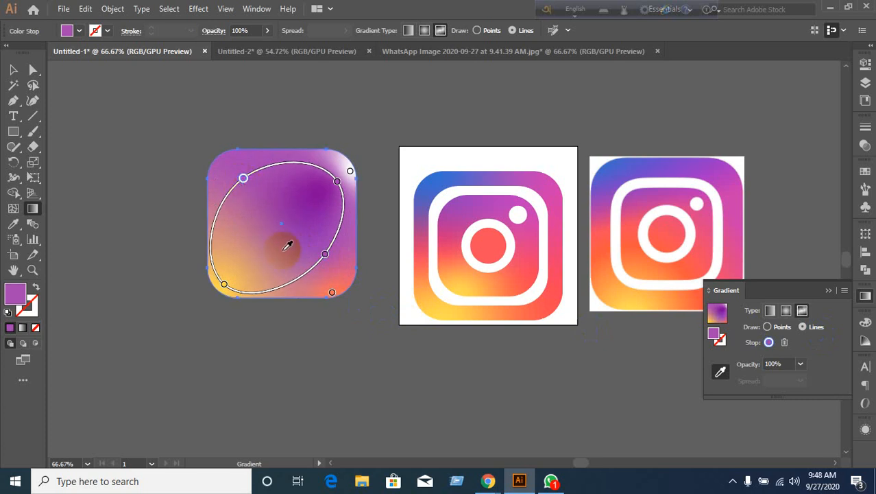
# Admit the waiting guest into the Google Meet call, then return to Illustrator.
pyautogui.moveTo(487, 479)
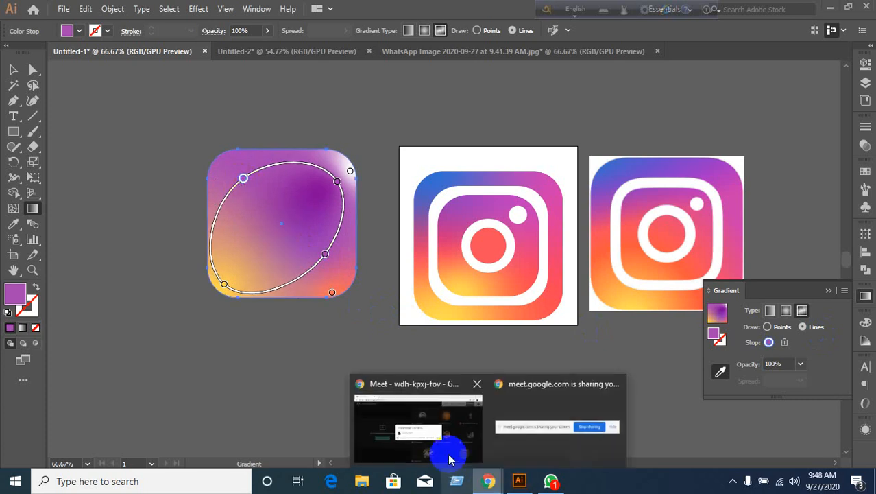
pyautogui.click(437, 444)
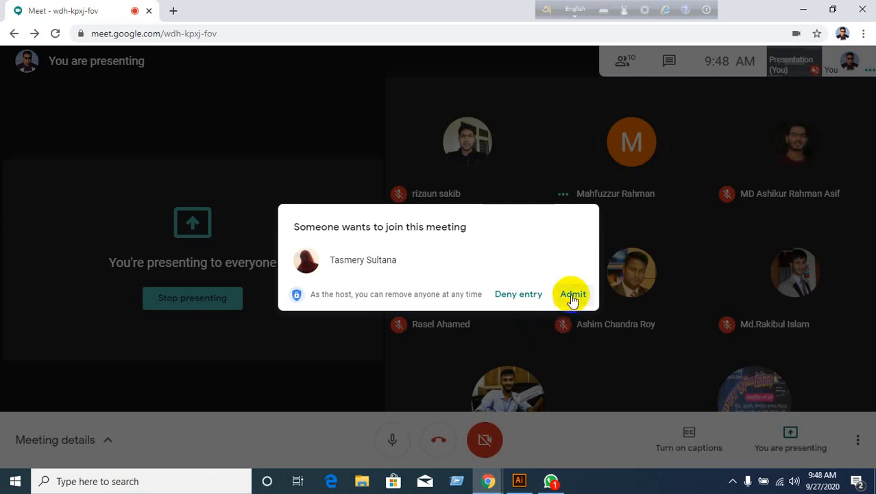
pyautogui.click(573, 295)
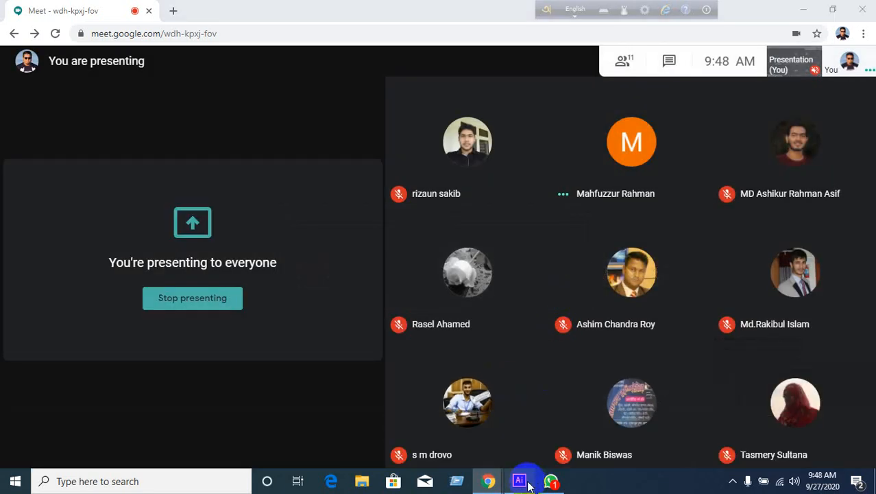
pyautogui.click(519, 481)
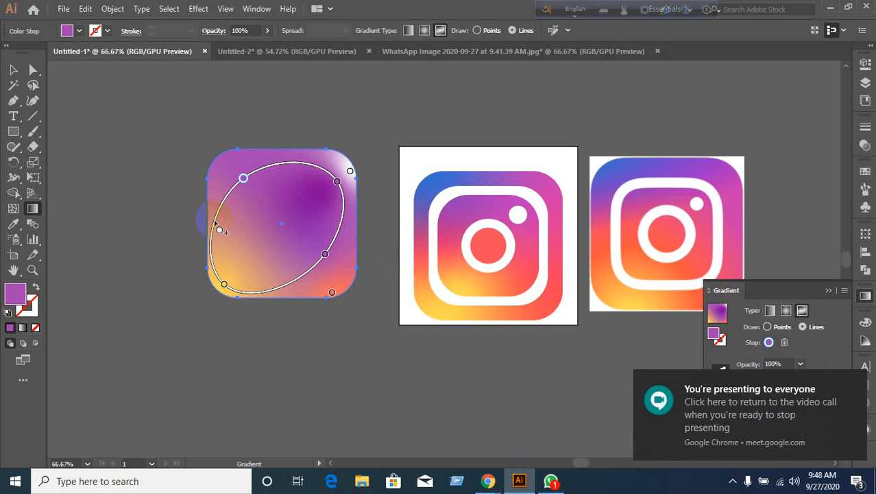
# Add coral stops on the left and inside the square, and sample yellow from the logo's bottom edge.
pyautogui.click(214, 219)
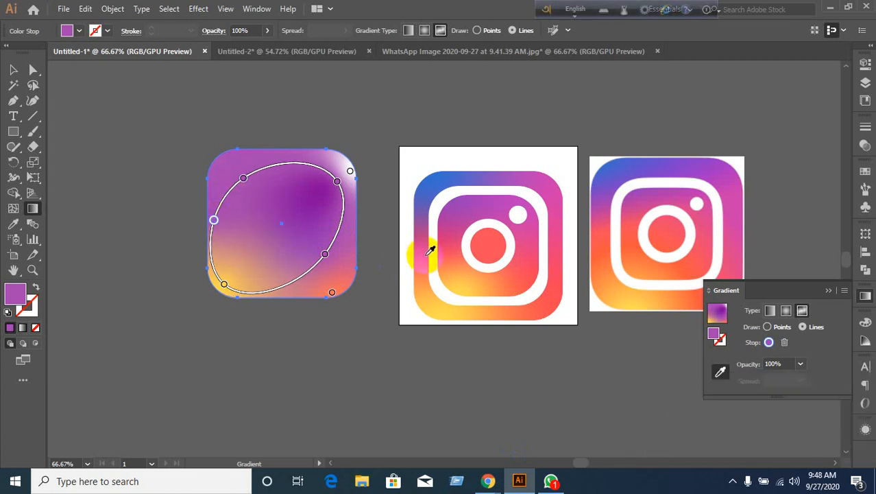
pyautogui.click(425, 253)
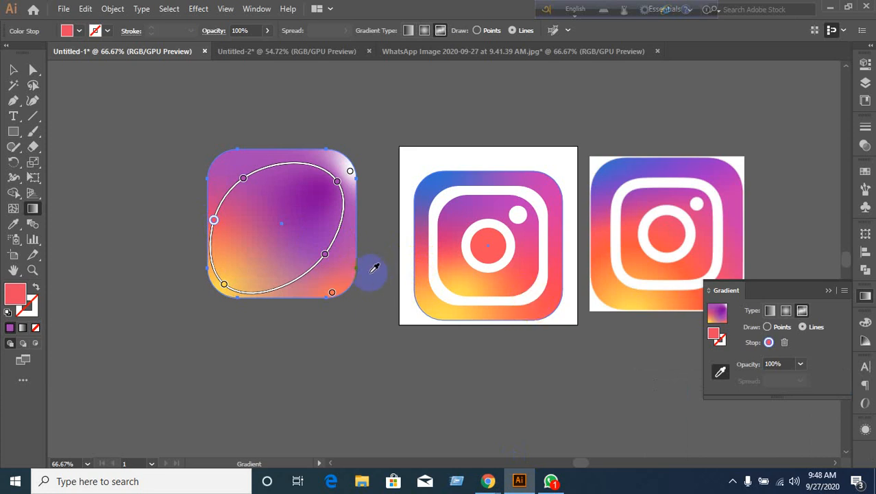
pyautogui.click(325, 255)
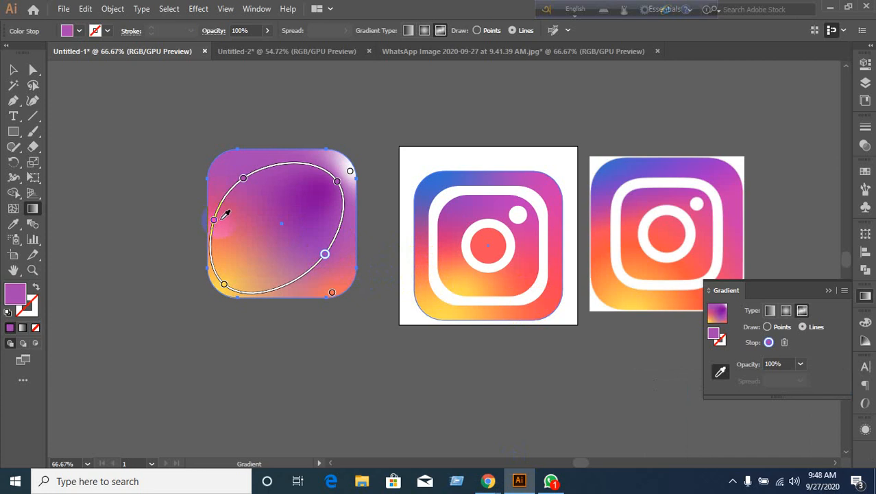
pyautogui.click(273, 241)
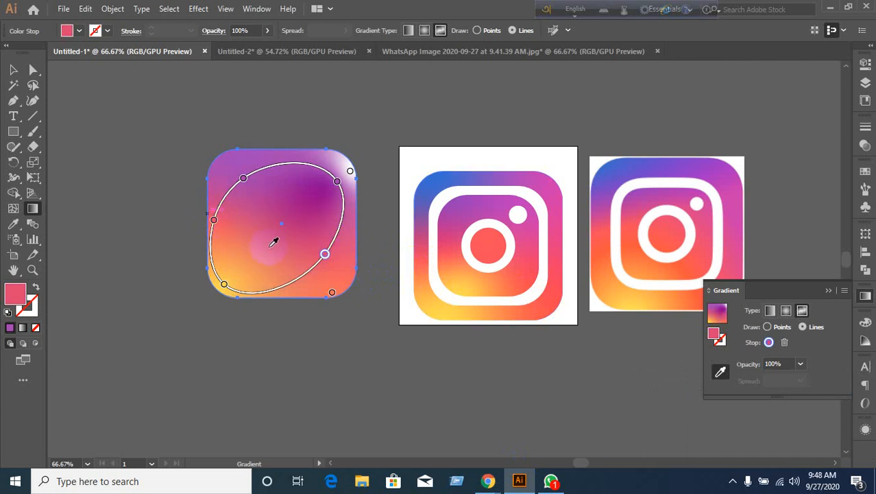
pyautogui.moveTo(331, 294); pyautogui.dragTo(450, 281)
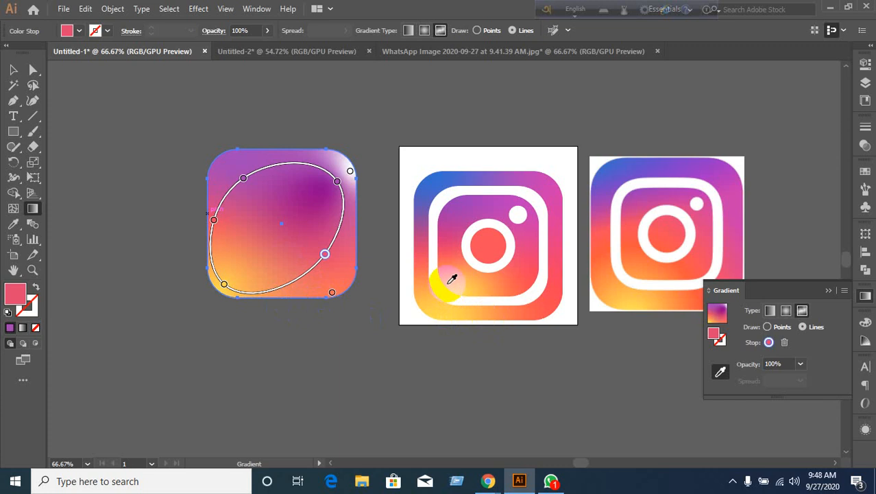
# Sample blue and pink from the logo into the top stops, then delete the gradient square.
pyautogui.click(272, 175)
pyautogui.click(244, 180)
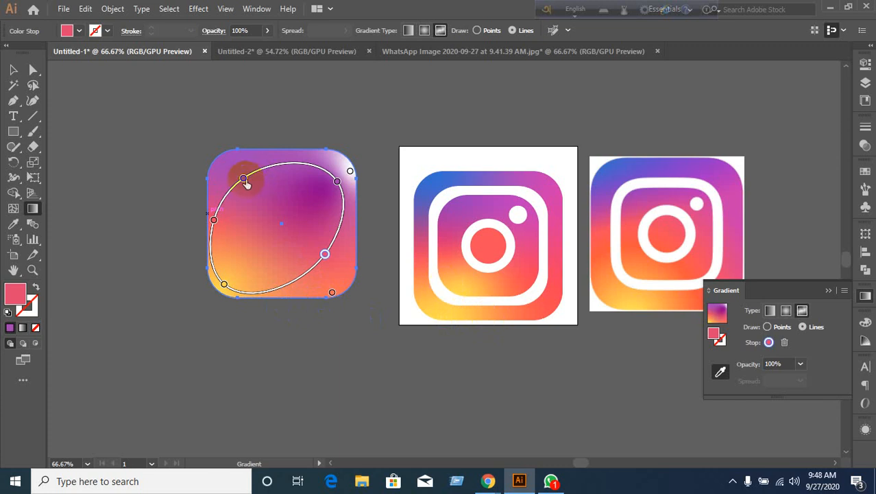
pyautogui.moveTo(425, 187)
pyautogui.mouseDown()
pyautogui.moveTo(445, 180)
pyautogui.moveTo(378, 206)
pyautogui.moveTo(420, 245)
pyautogui.moveTo(489, 172)
pyautogui.moveTo(423, 180)
pyautogui.mouseUp()
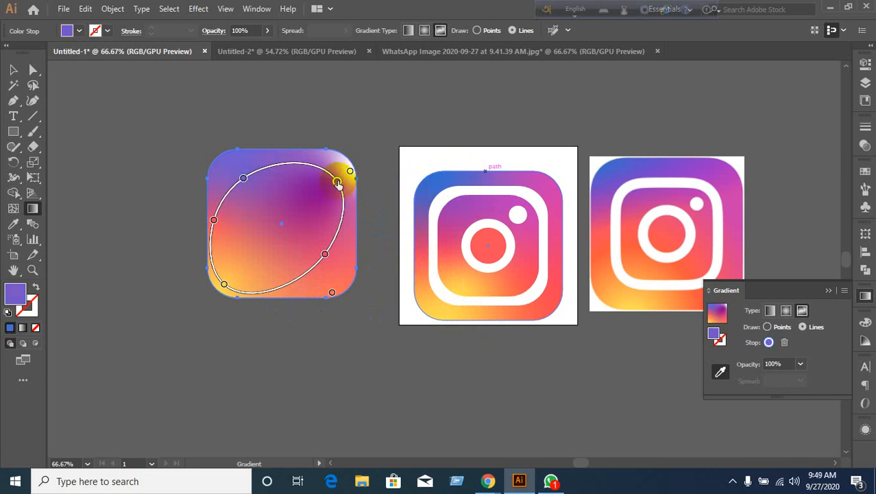
pyautogui.moveTo(337, 183); pyautogui.dragTo(557, 189)
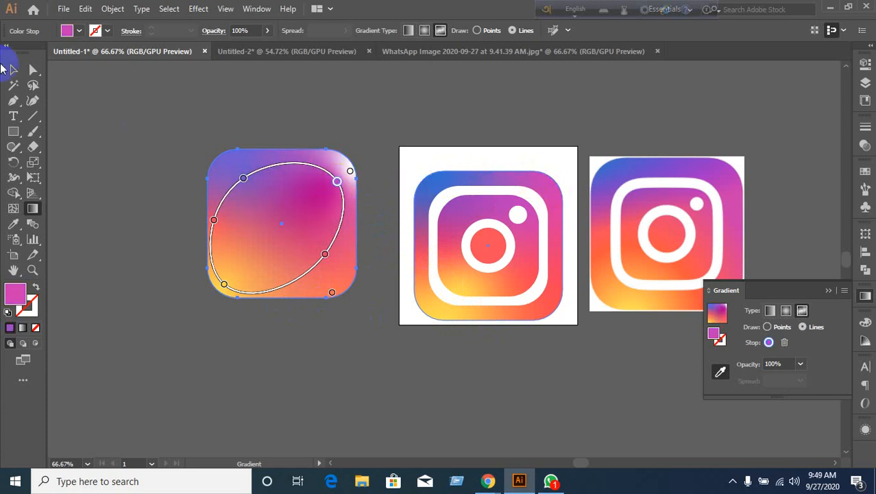
pyautogui.click(10, 71)
pyautogui.press('Delete')
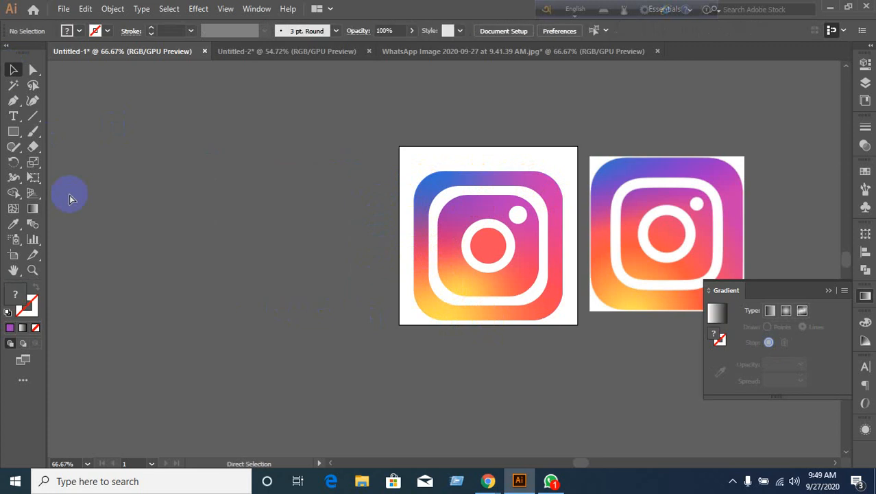
# Undo the square's deletion and edit its white-to-black gradient directly on the canvas.
pyautogui.hotkey('ctrl', 'z')
pyautogui.hotkey('ctrl', 'z')
pyautogui.hotkey('ctrl', 'z')
pyautogui.hotkey('ctrl', 'z')
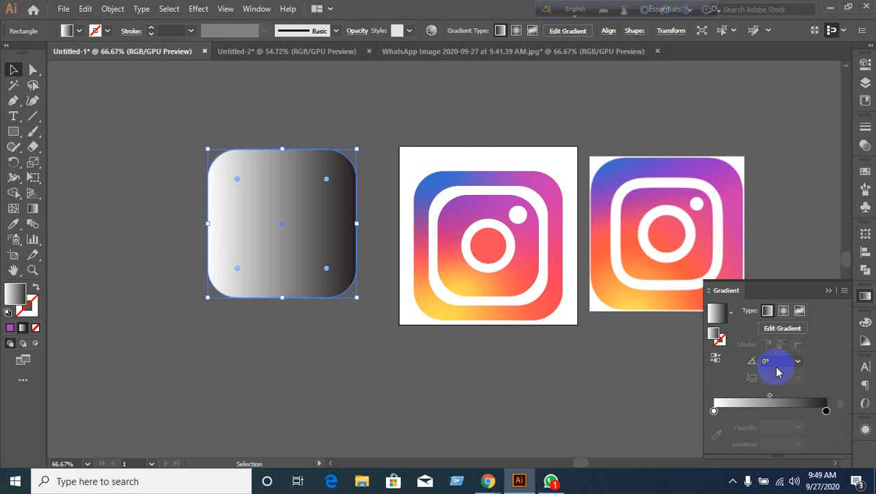
pyautogui.click(777, 331)
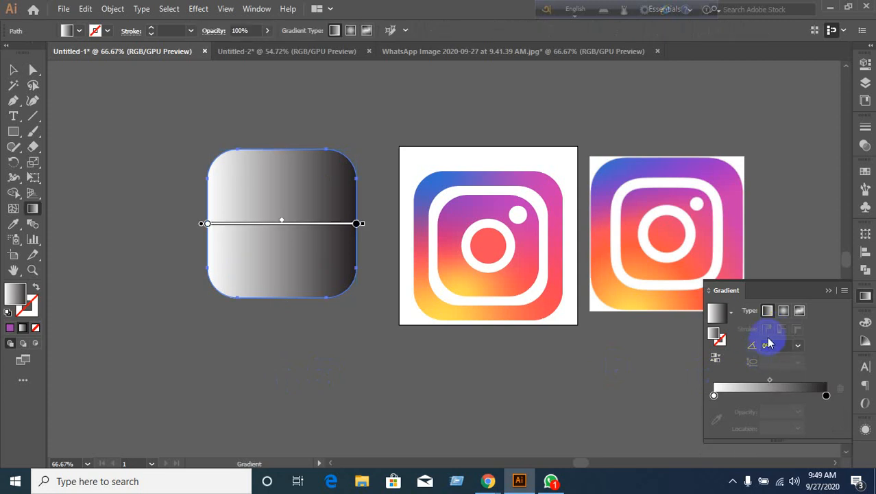
# Switch to a Freeform gradient with Points and colour the lower-left point yellow from the logo.
pyautogui.click(800, 312)
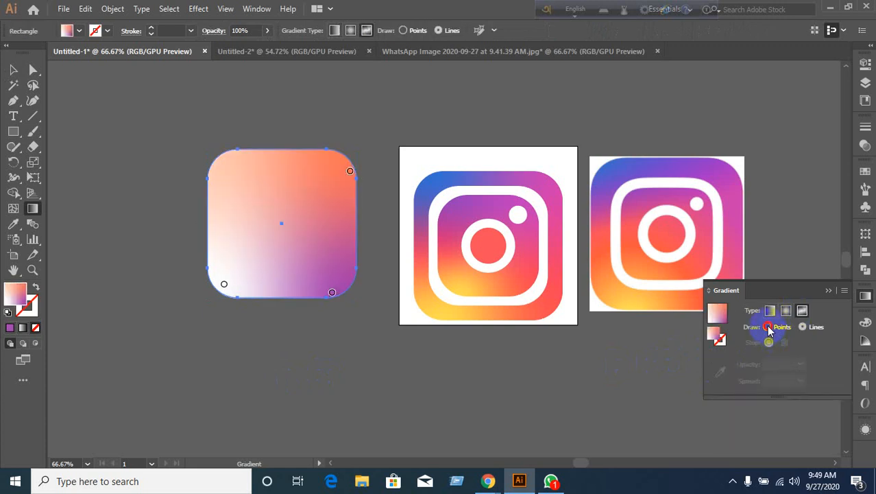
pyautogui.click(768, 327)
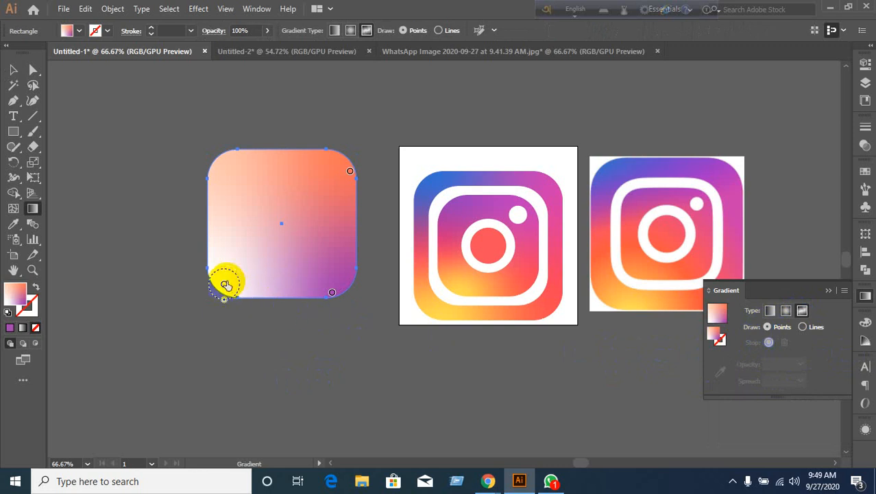
pyautogui.click(225, 283)
pyautogui.moveTo(227, 283); pyautogui.dragTo(229, 277)
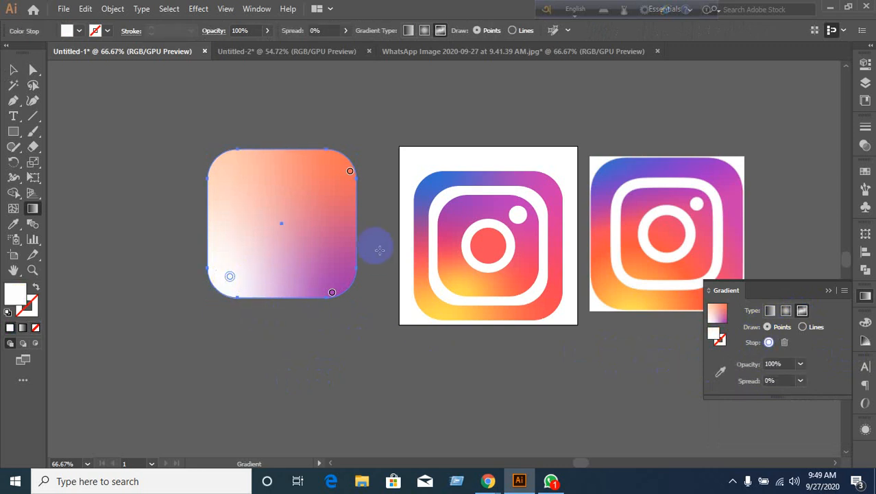
pyautogui.click(719, 374)
pyautogui.click(440, 310)
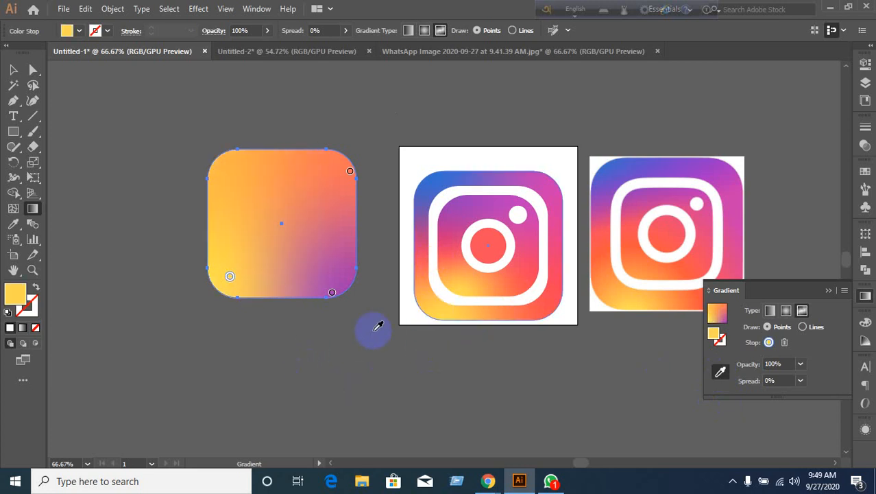
pyautogui.click(428, 306)
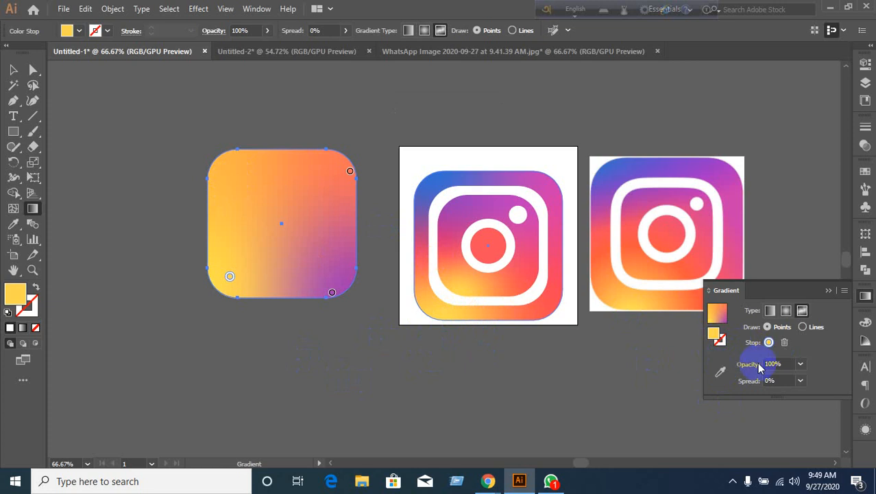
pyautogui.click(768, 342)
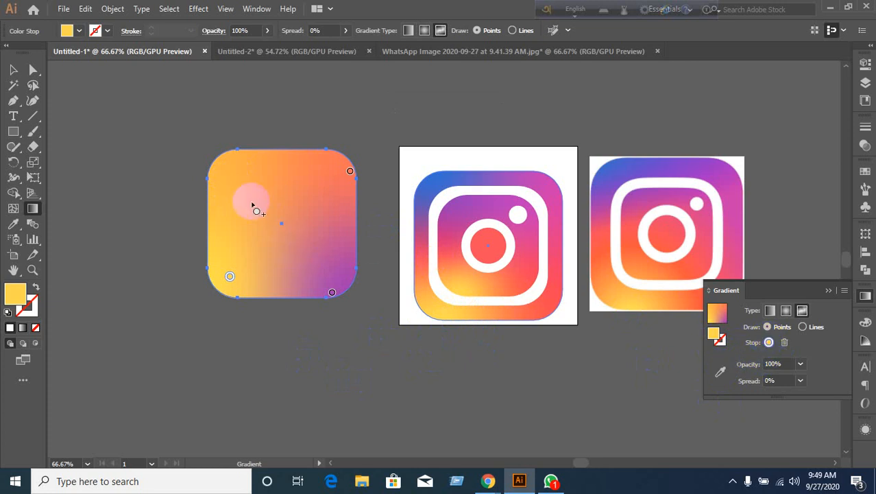
# Add a blue point at the top-left and make the top-right point pink from the logo.
pyautogui.moveTo(244, 195); pyautogui.dragTo(234, 176)
pyautogui.click(233, 177)
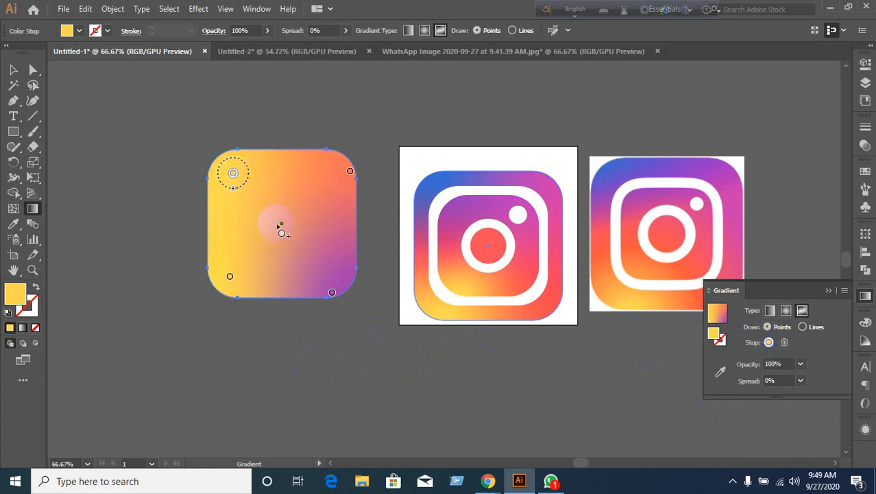
pyautogui.click(442, 181)
pyautogui.click(719, 374)
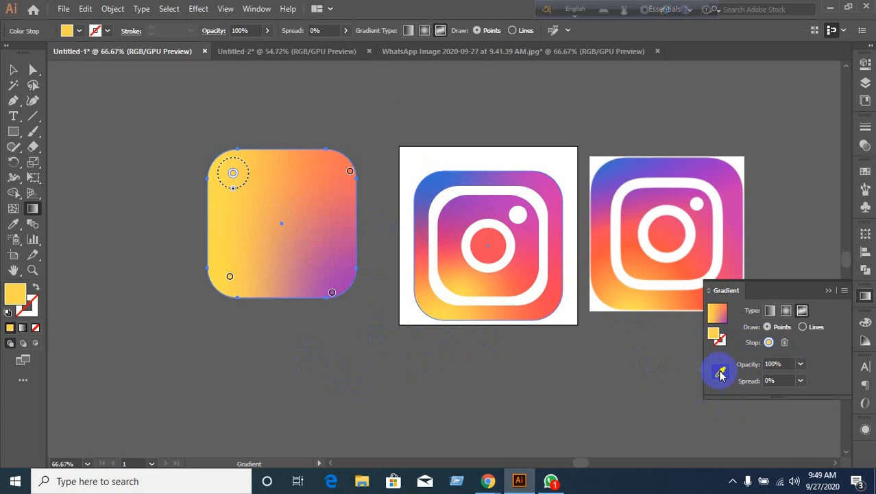
pyautogui.click(430, 181)
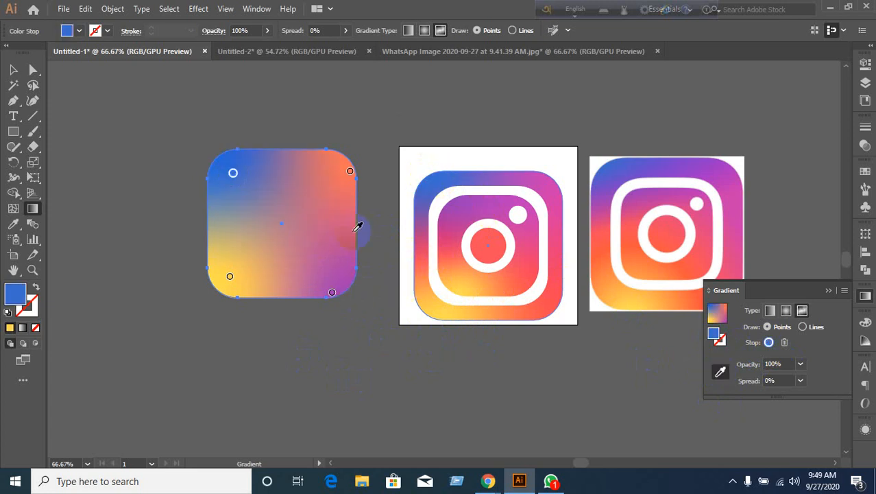
pyautogui.moveTo(351, 172); pyautogui.dragTo(340, 176)
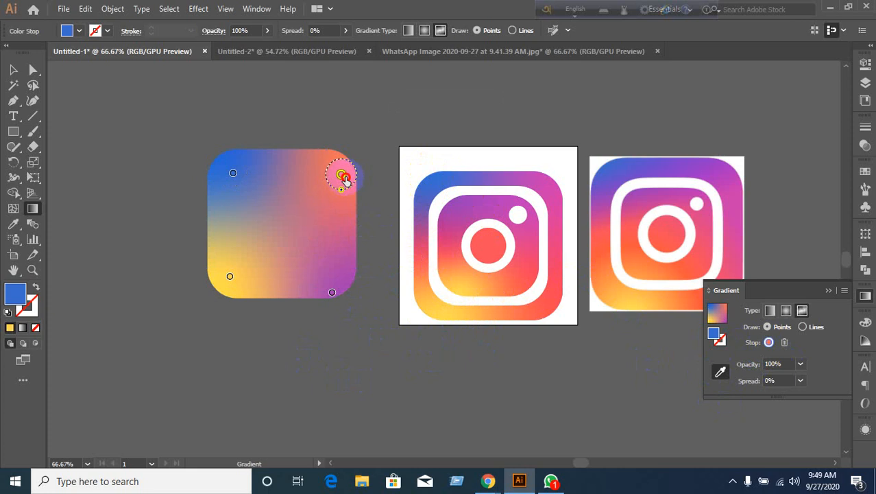
pyautogui.click(553, 177)
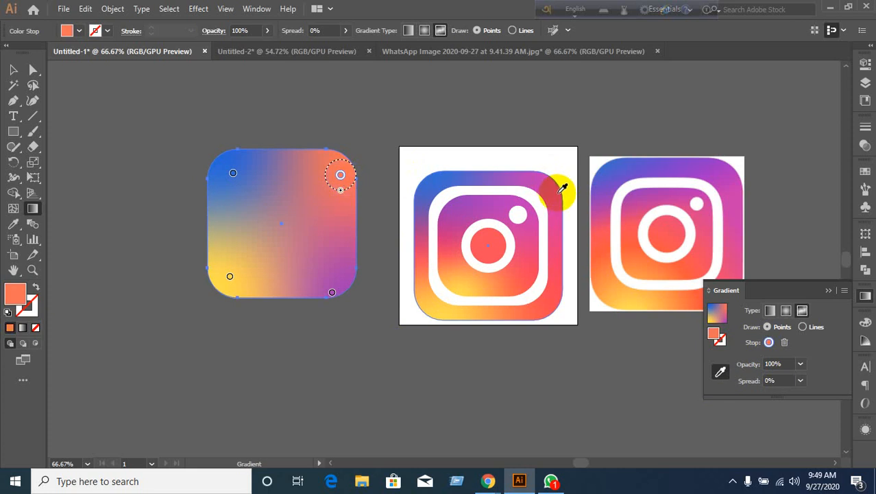
pyautogui.click(563, 194)
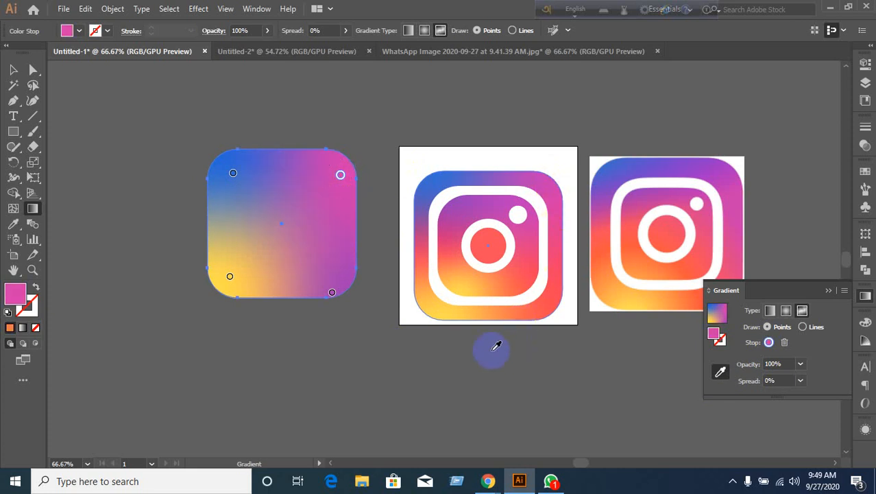
# Move the bottom-right point inward, colour it purple from the logo, and leave gradient editing.
pyautogui.click(333, 293)
pyautogui.moveTo(340, 289); pyautogui.dragTo(348, 275)
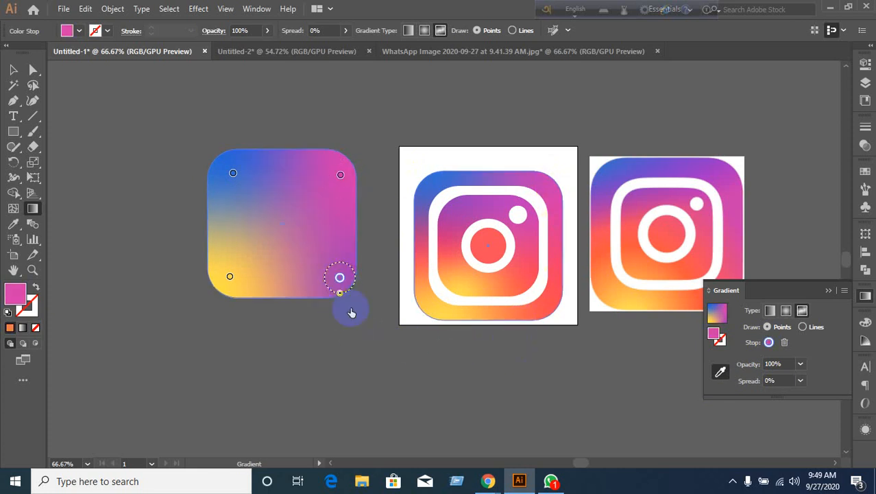
pyautogui.click(348, 248)
pyautogui.click(344, 227)
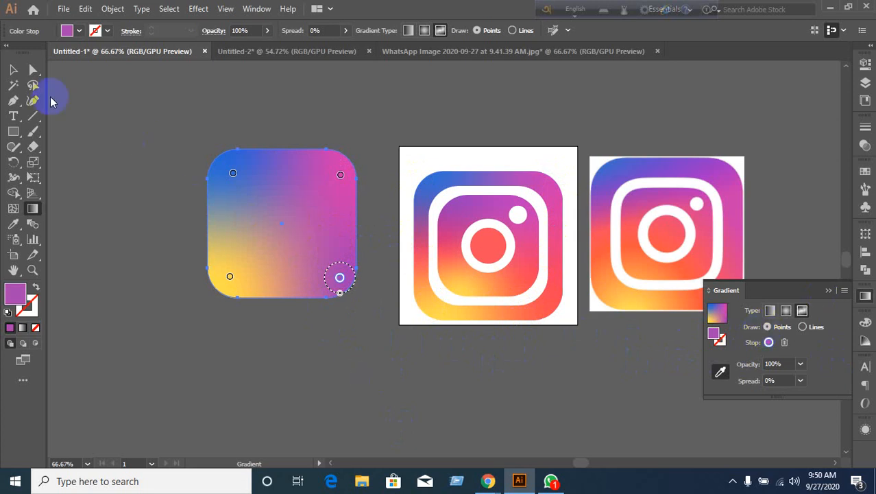
pyautogui.click(13, 70)
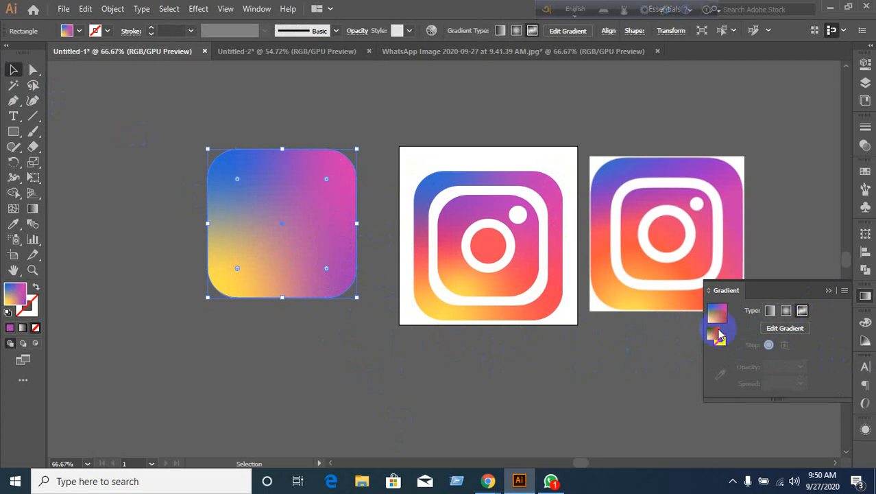
# Remove the stray white point and the bottom-right purple point from the freeform gradient.
pyautogui.click(783, 329)
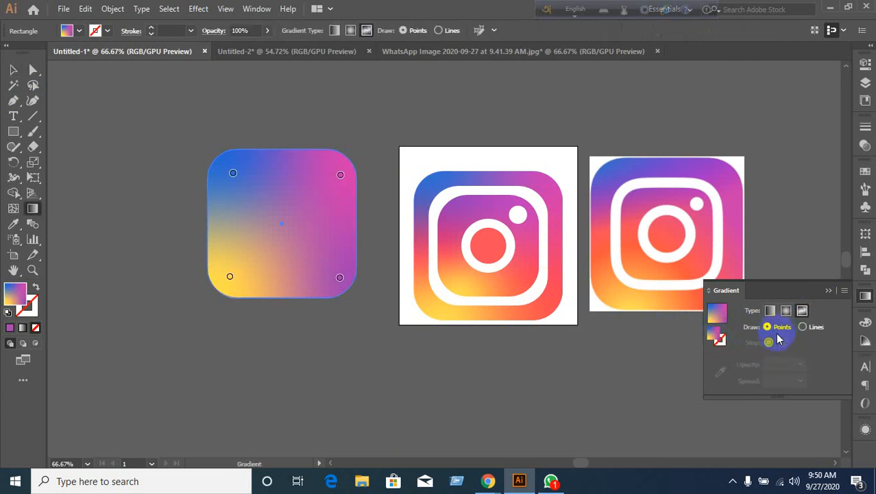
pyautogui.moveTo(333, 234)
pyautogui.mouseDown()
pyautogui.moveTo(296, 221)
pyautogui.moveTo(319, 202)
pyautogui.moveTo(303, 190)
pyautogui.moveTo(342, 274)
pyautogui.moveTo(337, 233)
pyautogui.moveTo(316, 220)
pyautogui.mouseUp()
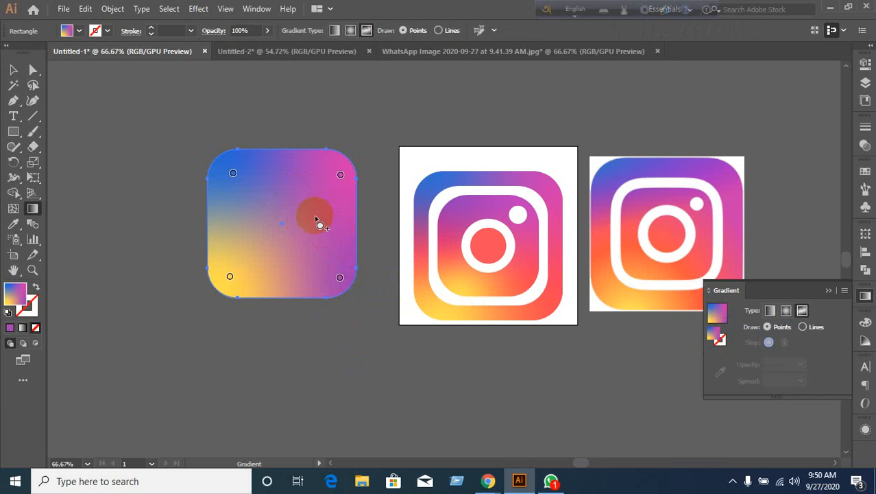
pyautogui.moveTo(316, 218); pyautogui.dragTo(314, 215)
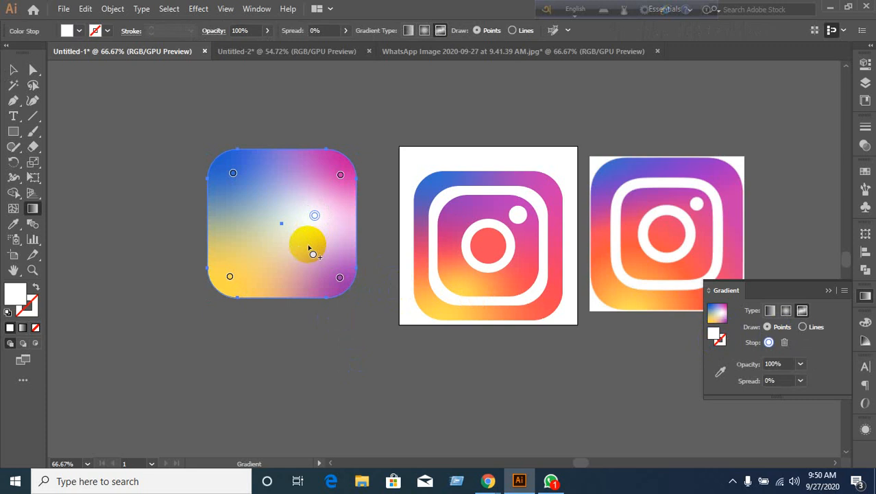
pyautogui.click(784, 342)
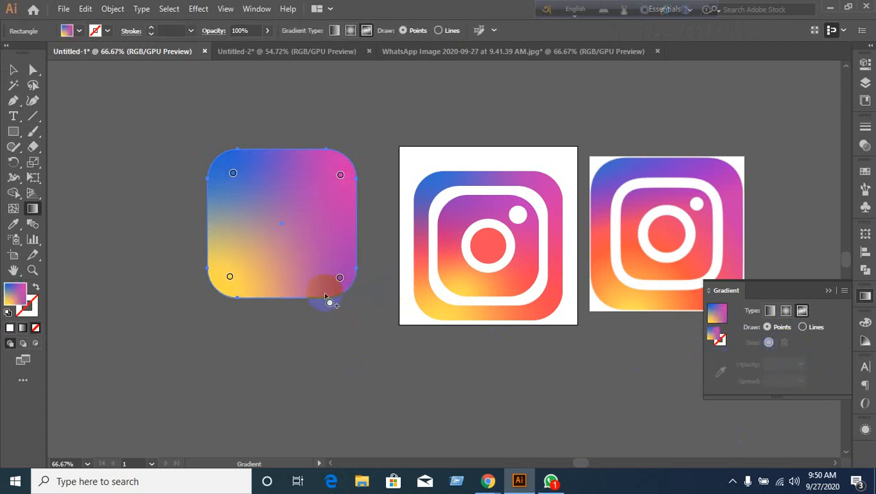
pyautogui.click(340, 277)
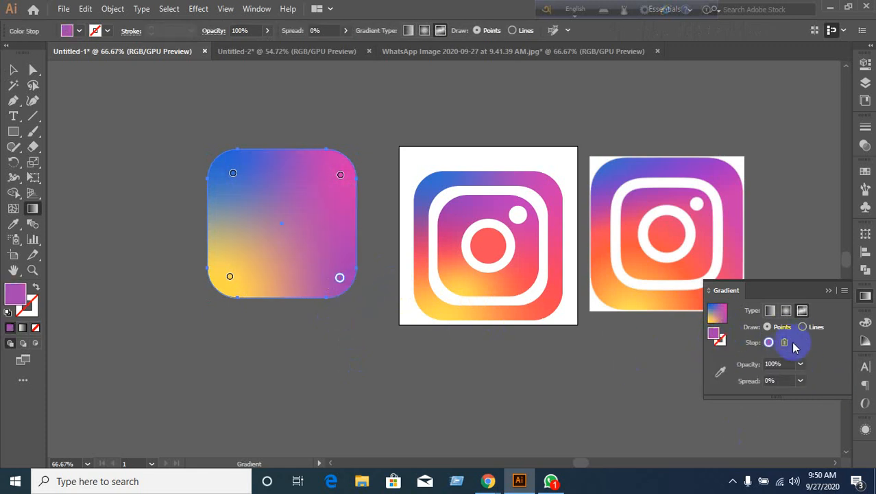
pyautogui.click(419, 316)
pyautogui.press('Delete')
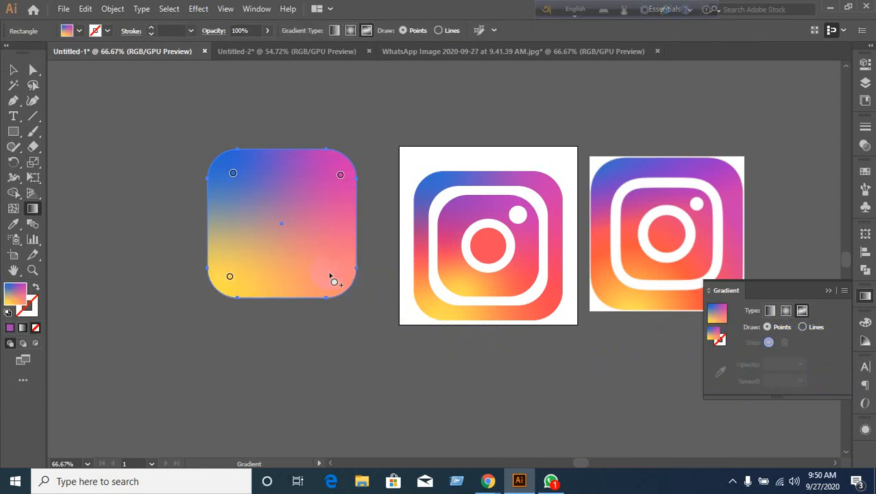
# Pick the top-right pink and scatter about nine more pink points across the square.
pyautogui.click(340, 176)
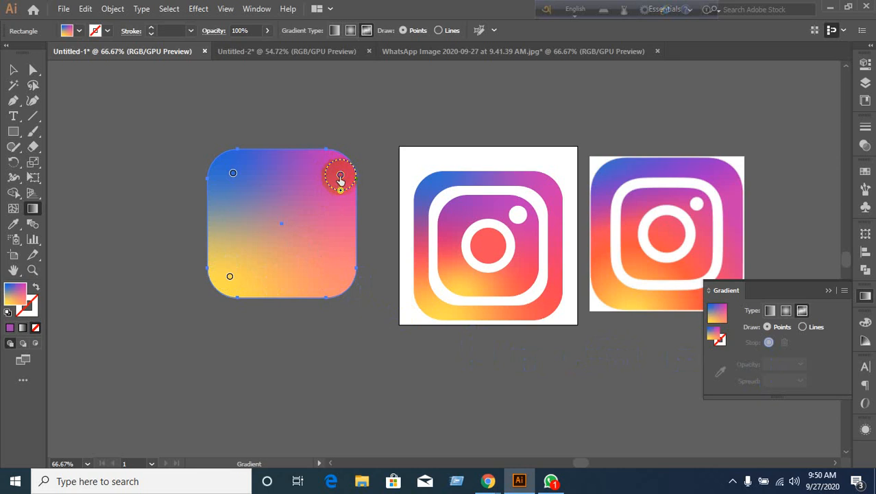
pyautogui.click(340, 176)
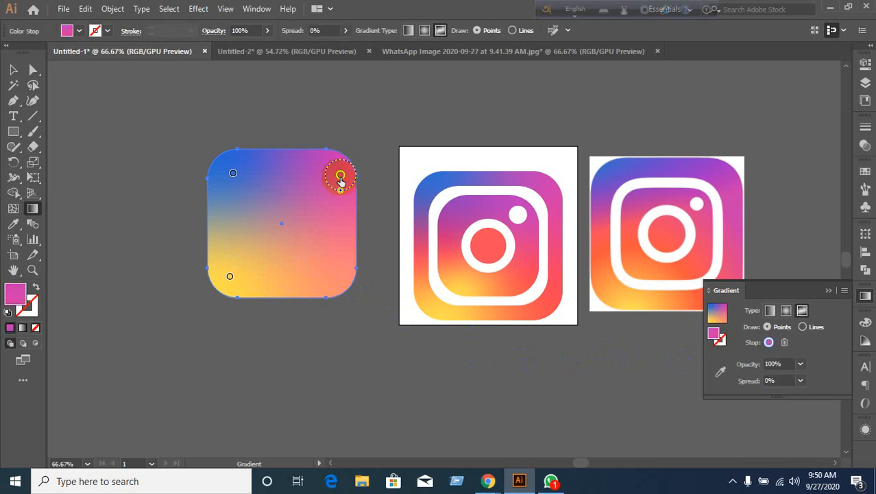
pyautogui.click(329, 270)
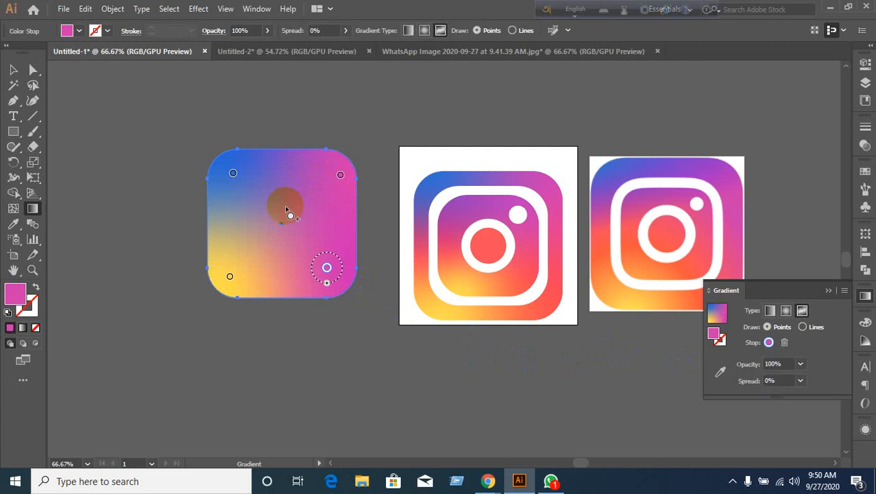
pyautogui.click(285, 206)
pyautogui.click(275, 260)
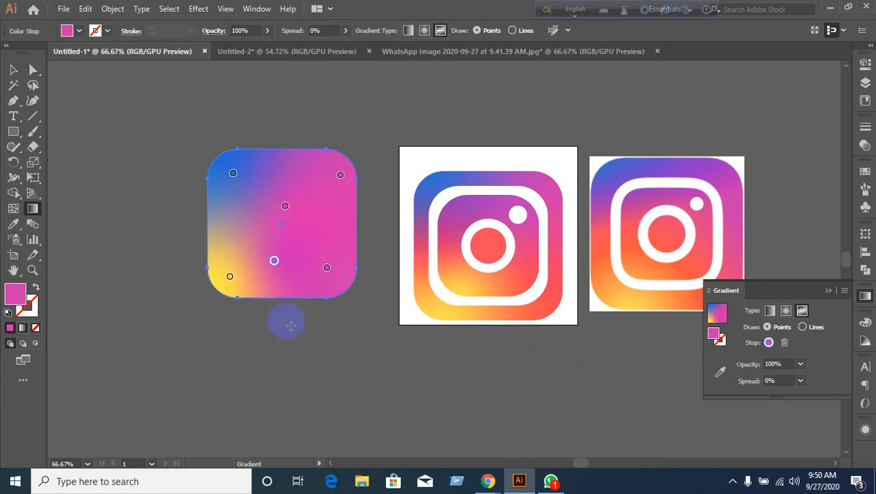
pyautogui.click(336, 239)
pyautogui.click(230, 210)
pyautogui.click(289, 177)
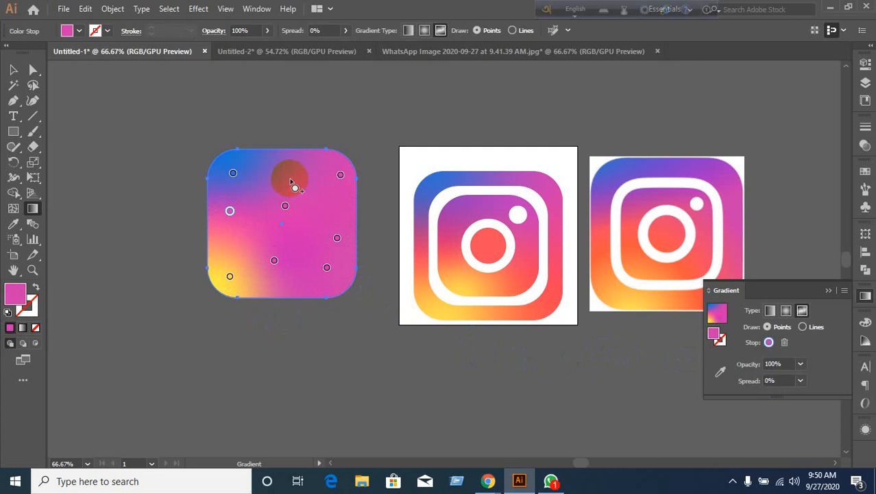
pyautogui.click(254, 239)
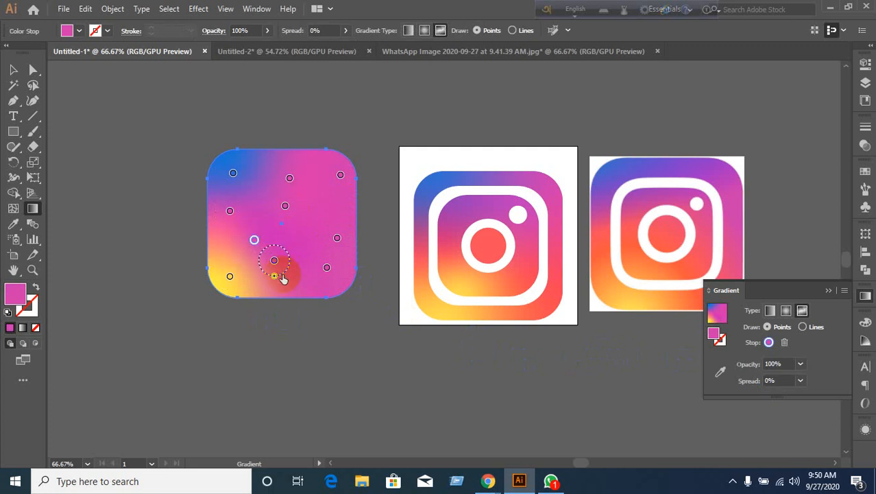
pyautogui.click(302, 282)
pyautogui.click(302, 229)
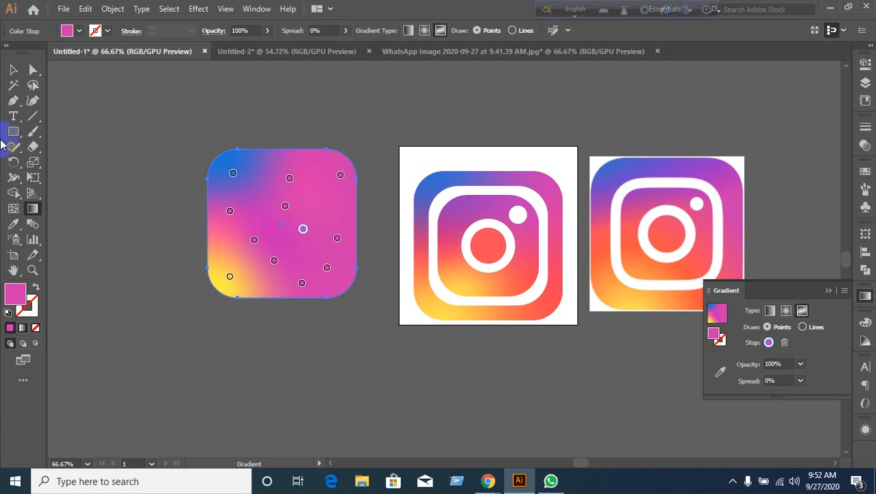
# Switch to the Selection tool to exit freeform gradient editing.
pyautogui.click(13, 69)
# Close WhatsApp's image viewer, browse the business-card, images.jpg and third chats, then close WhatsApp.
pyautogui.click(550, 479)
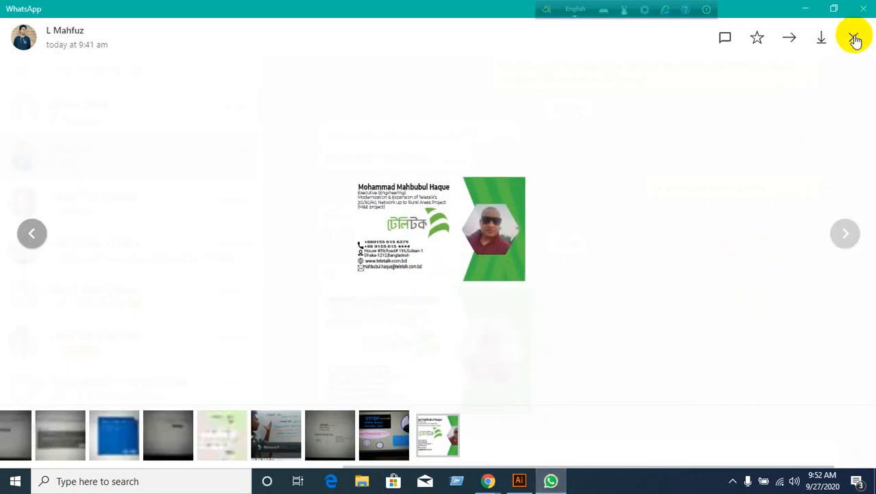
pyautogui.click(853, 37)
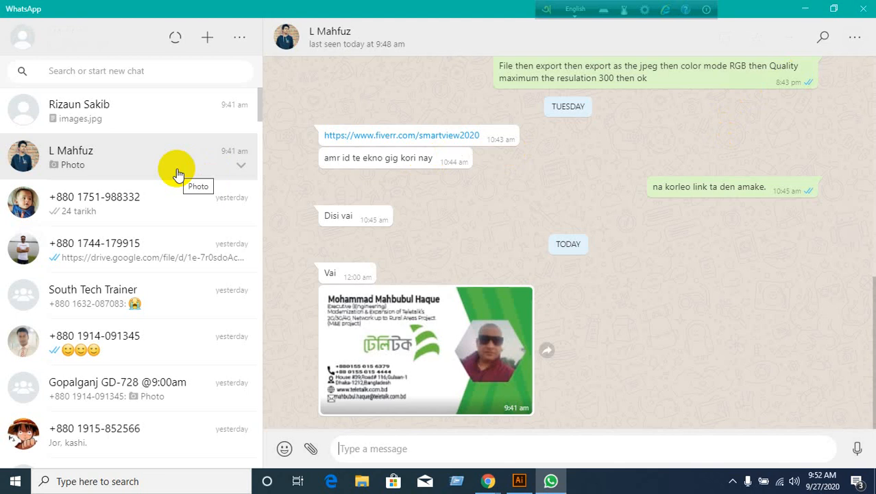
pyautogui.click(177, 174)
pyautogui.click(221, 195)
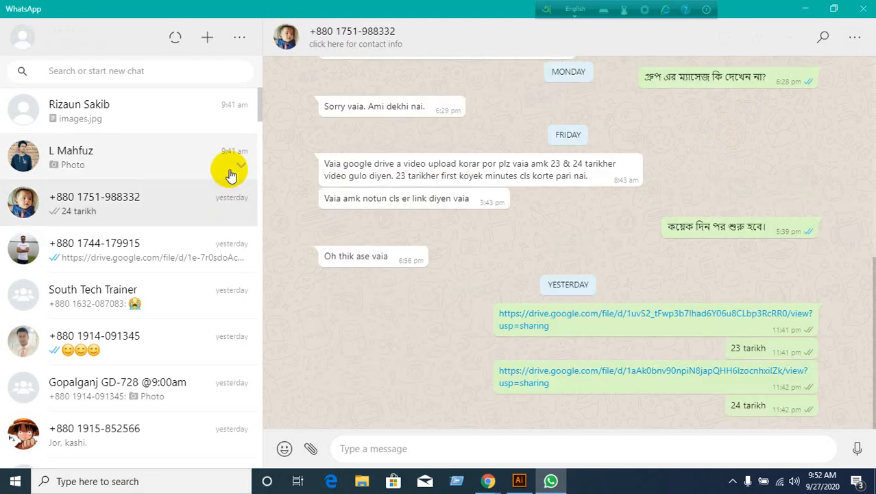
pyautogui.click(230, 175)
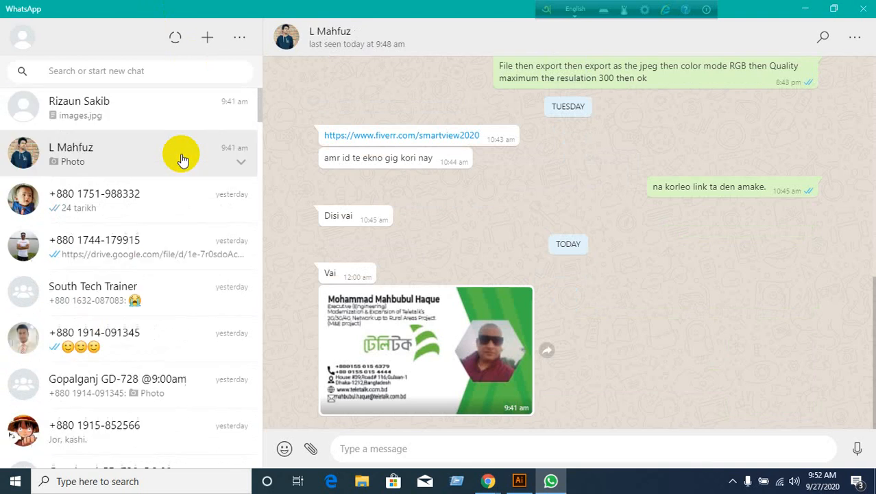
pyautogui.click(172, 126)
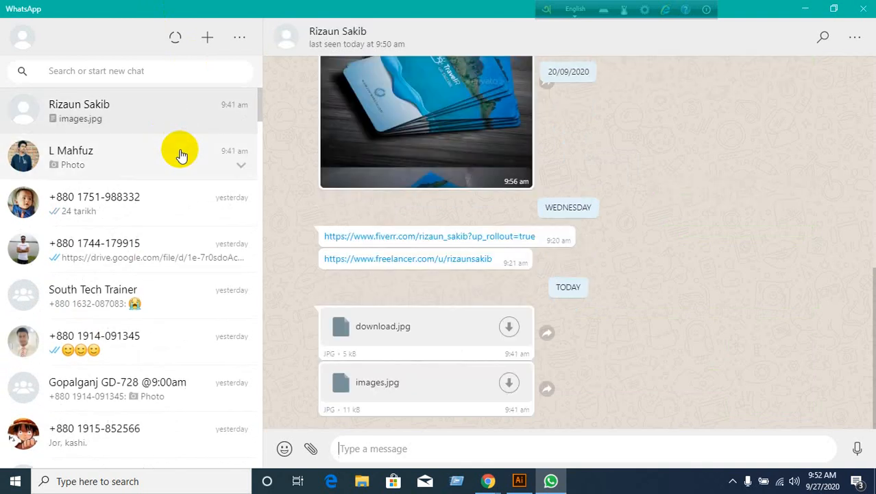
pyautogui.click(181, 155)
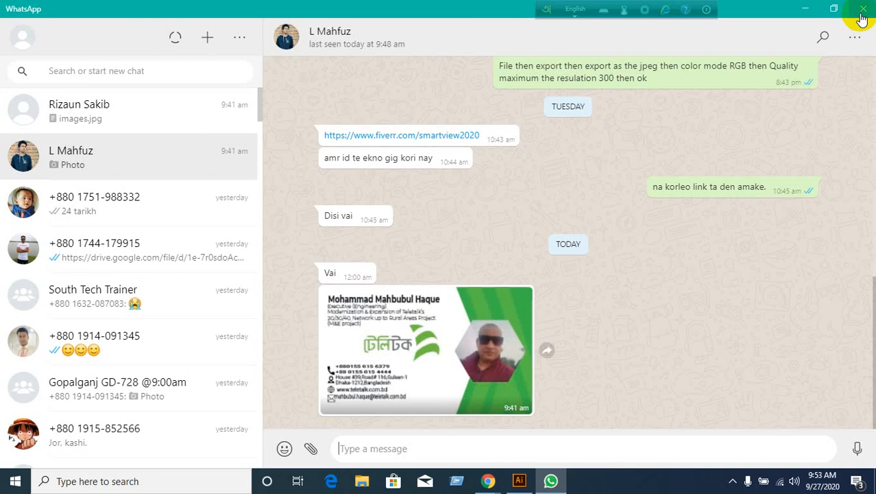
pyautogui.click(862, 12)
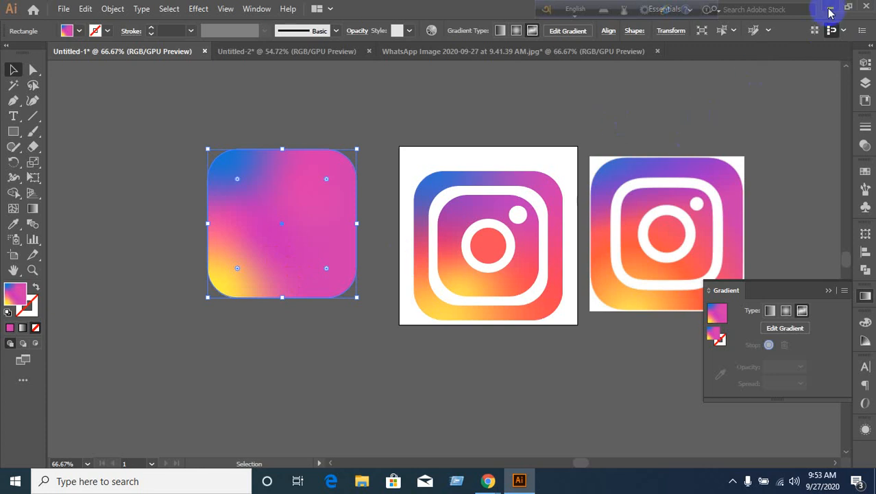
# Minimize Illustrator and Meet, relaunch WhatsApp from the desktop, and open the business-card photo chat.
pyautogui.click(830, 8)
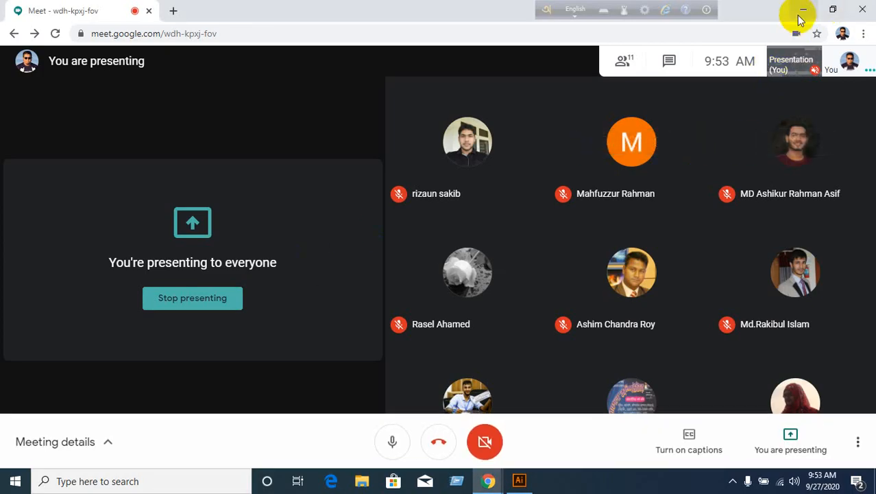
pyautogui.click(800, 15)
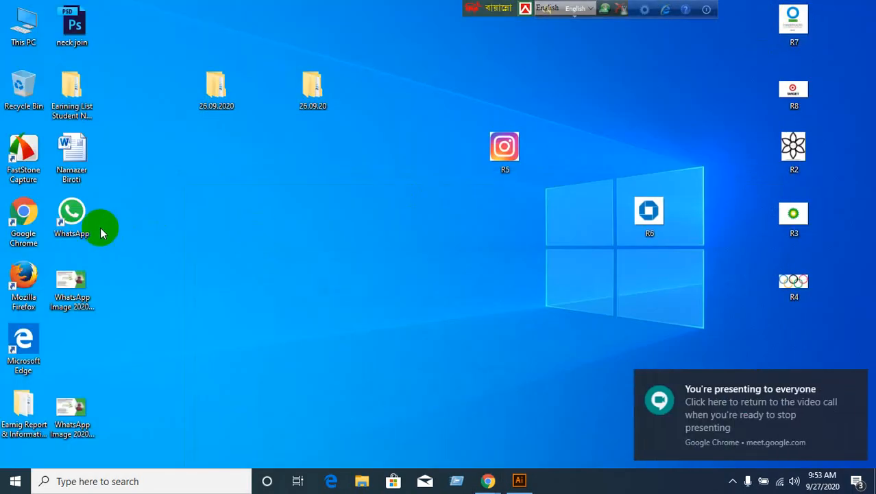
pyautogui.doubleClick(77, 217)
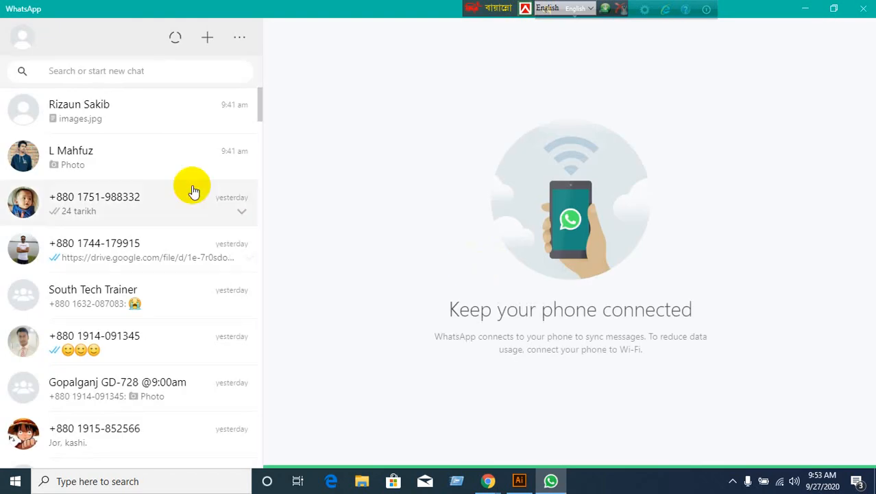
pyautogui.click(178, 170)
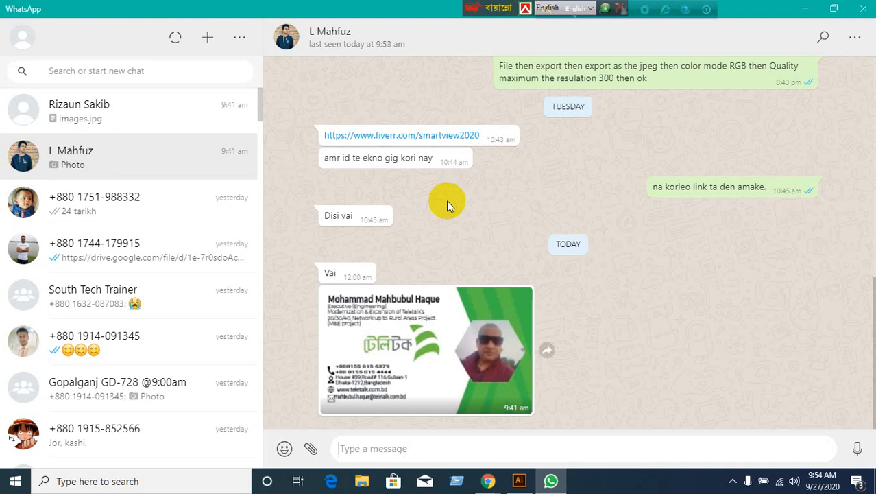
# Save the chat's images.jpg attachment to the Desktop.
pyautogui.click(162, 115)
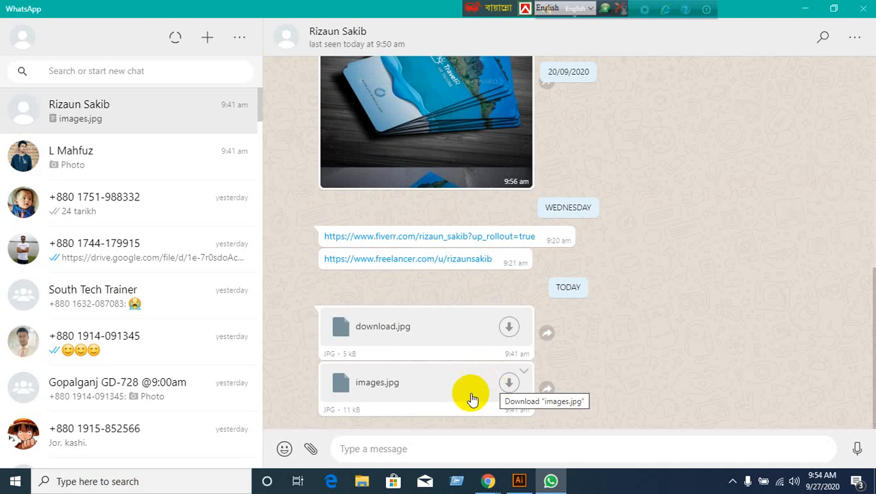
pyautogui.click(509, 385)
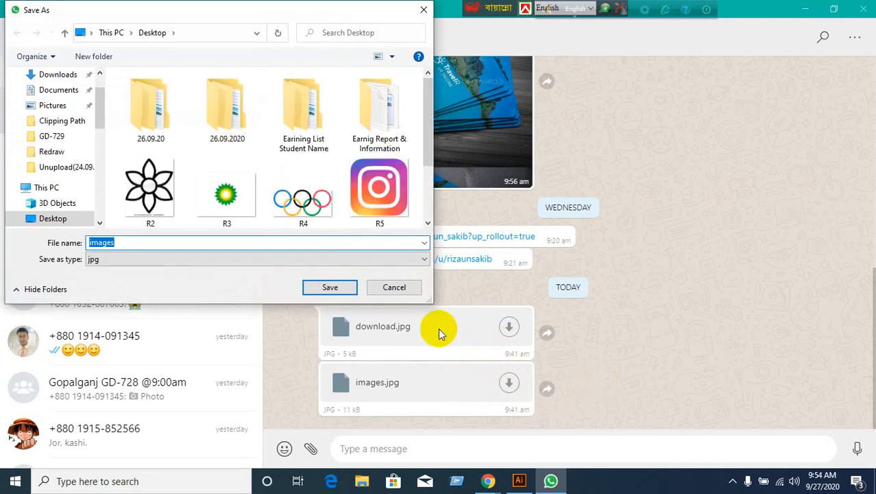
pyautogui.scroll(2, 33, 186)
pyautogui.click(63, 103)
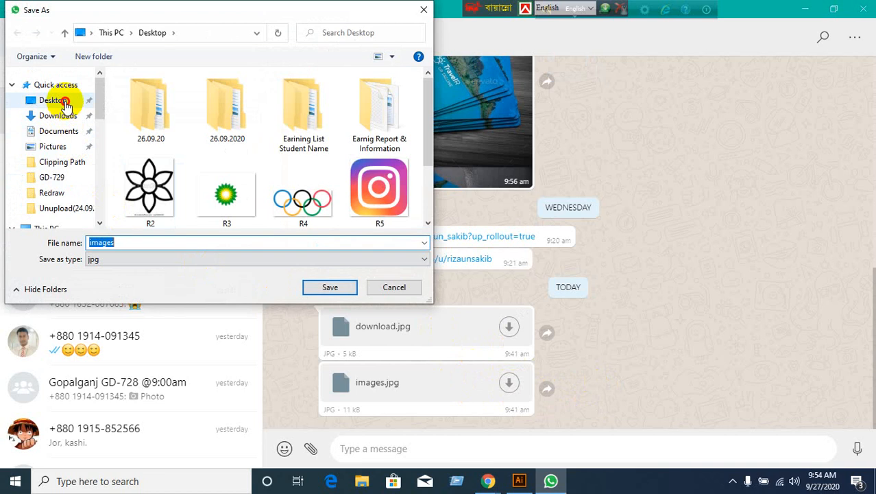
pyautogui.click(328, 287)
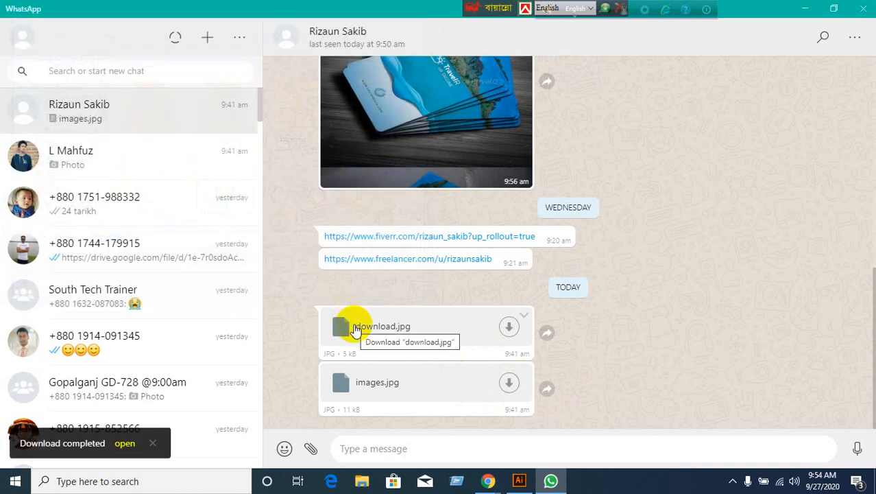
# Save the download.jpg attachment to the Desktop as well.
pyautogui.click(508, 329)
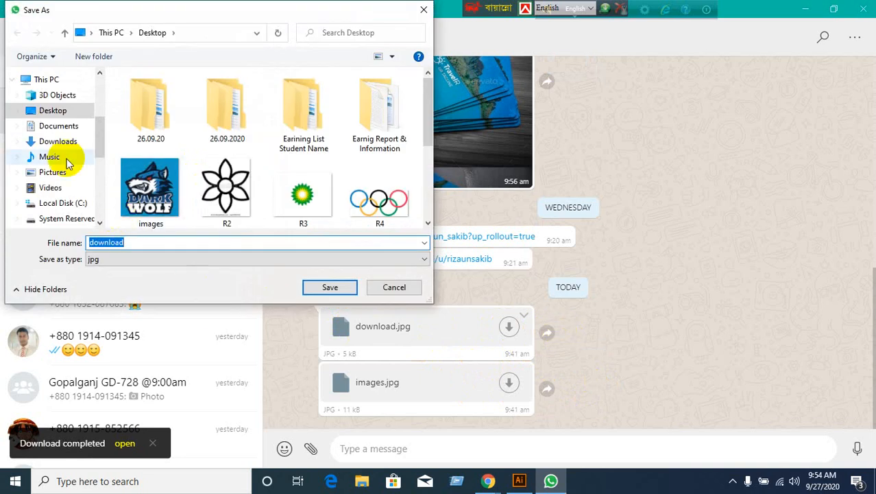
pyautogui.scroll(3, 67, 163)
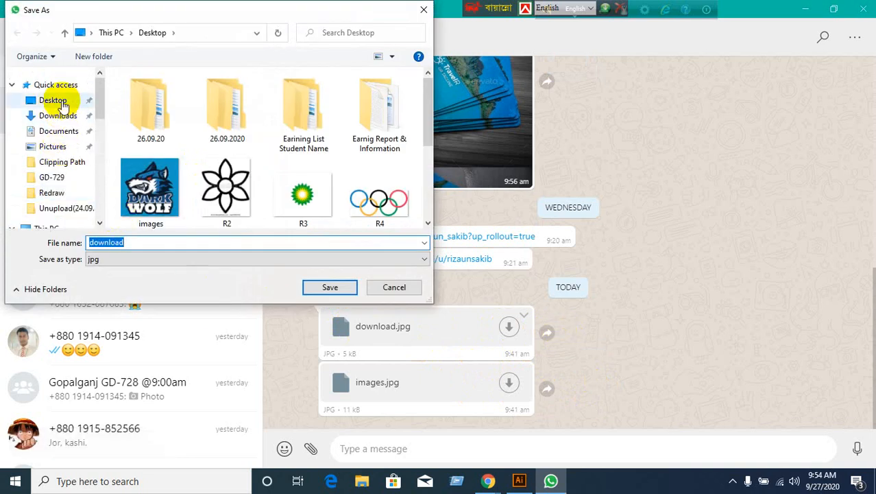
pyautogui.click(57, 100)
pyautogui.click(338, 287)
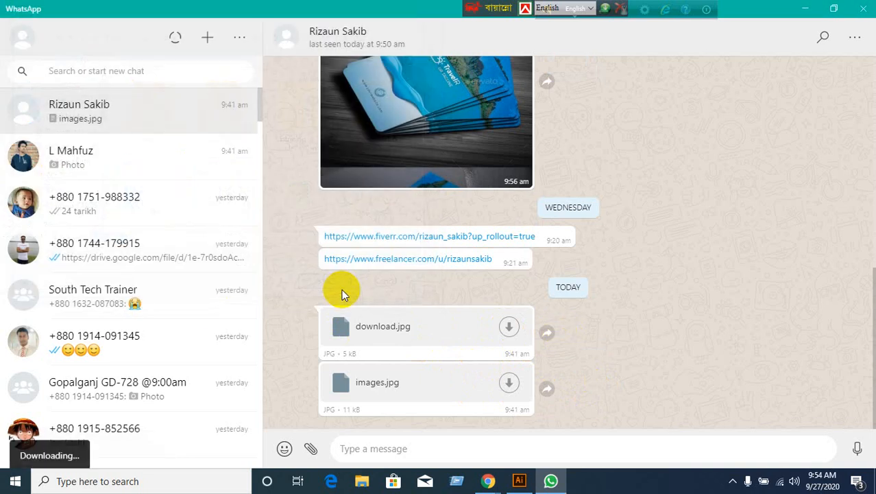
# Bring the Google Meet call back in front and open the meeting chat.
pyautogui.click(812, 7)
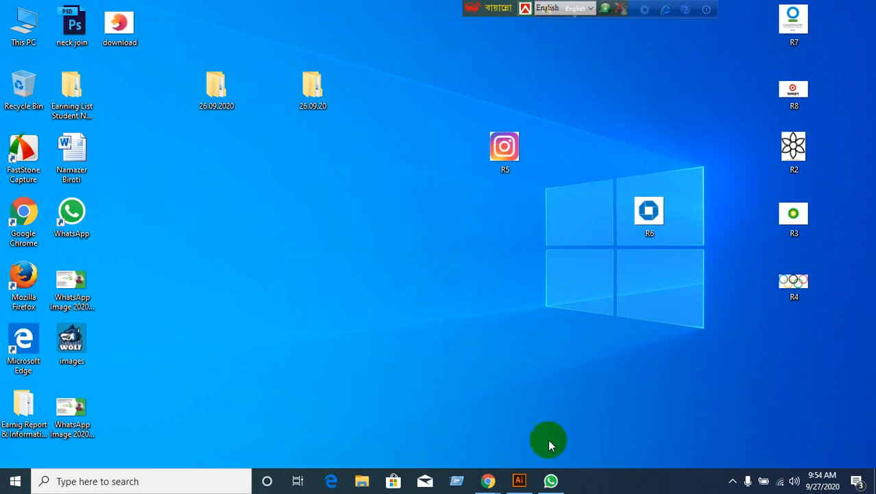
pyautogui.moveTo(480, 477)
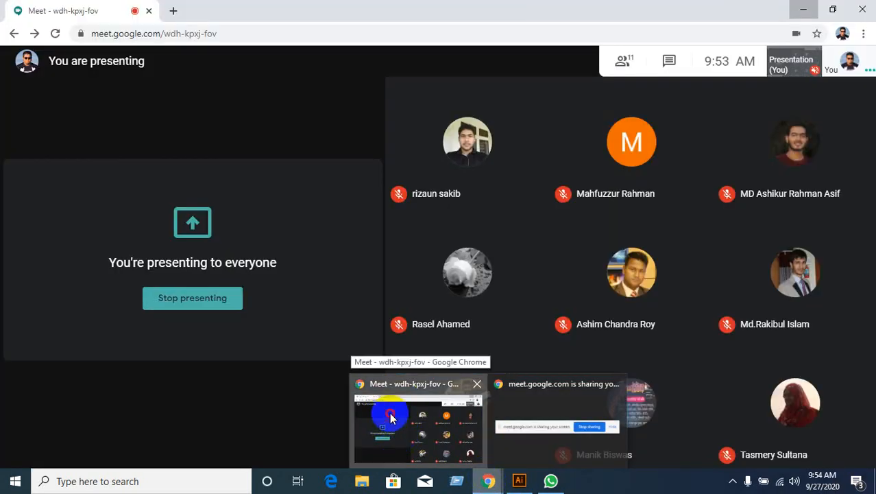
pyautogui.click(389, 416)
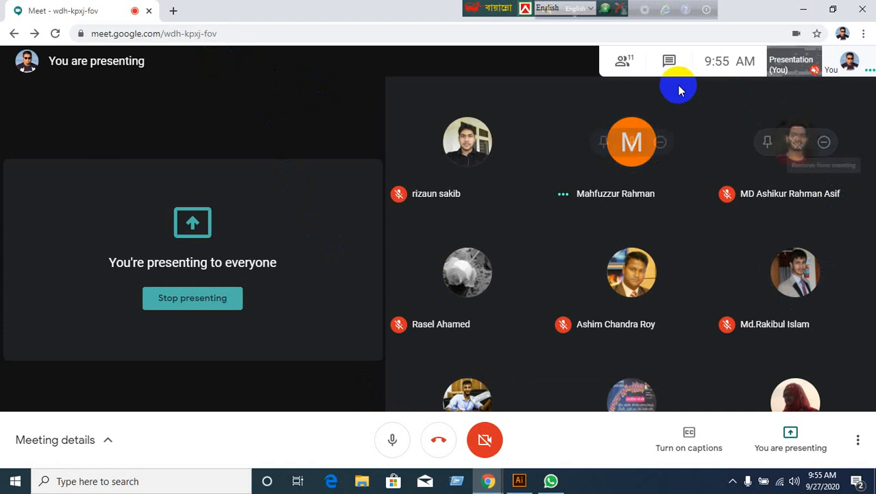
pyautogui.click(672, 63)
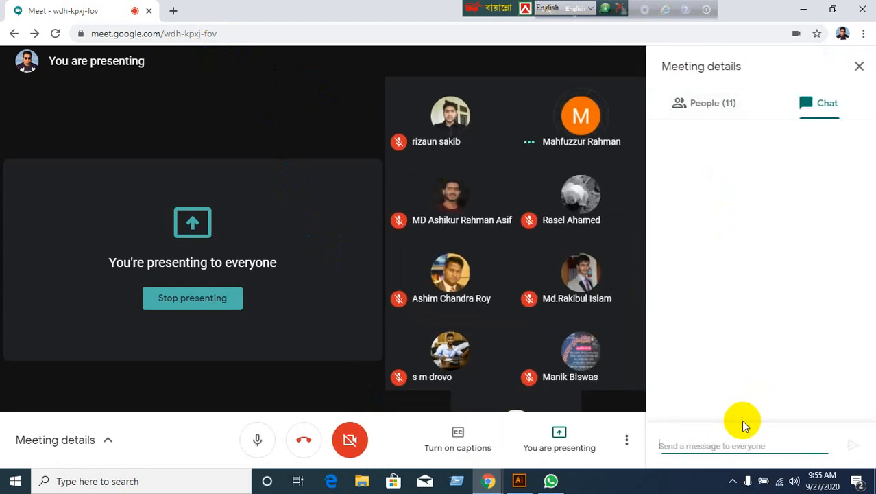
pyautogui.click(733, 442)
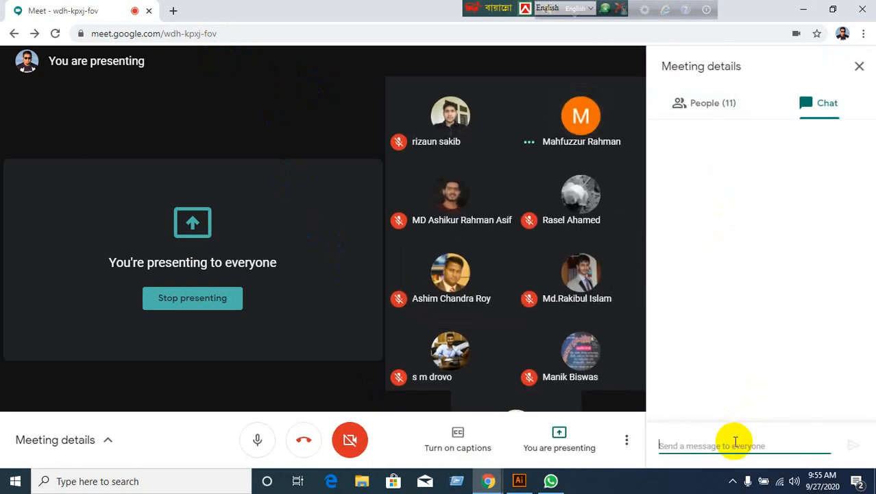
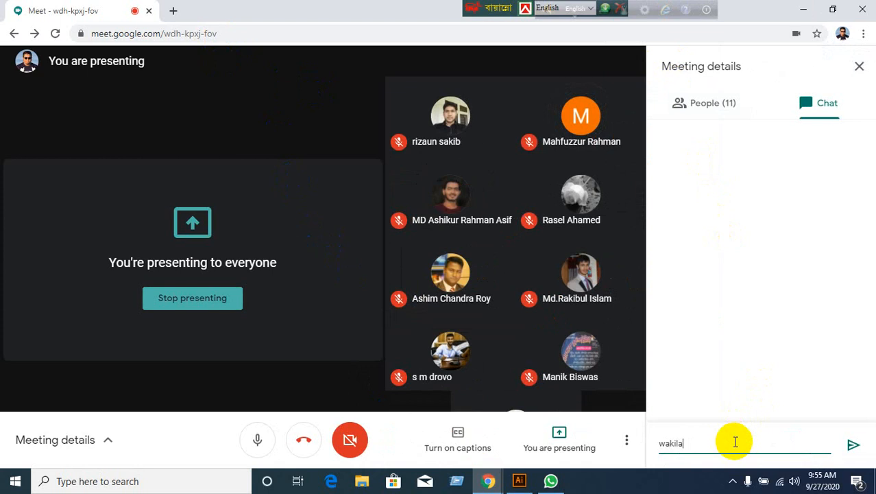
# Send the corrected e-mail address to everyone in the chat, then minimize Meet.
pyautogui.press('Left')
pyautogui.press('Left')
pyautogui.press('Left')
pyautogui.press('Left')
pyautogui.press('Left')
pyautogui.press('Left')
pyautogui.press('Left')
pyautogui.press('Left')
pyautogui.press('Left')
pyautogui.press('Left')
pyautogui.press('BackSpace')
pyautogui.press('BackSpace')
pyautogui.click(860, 446)
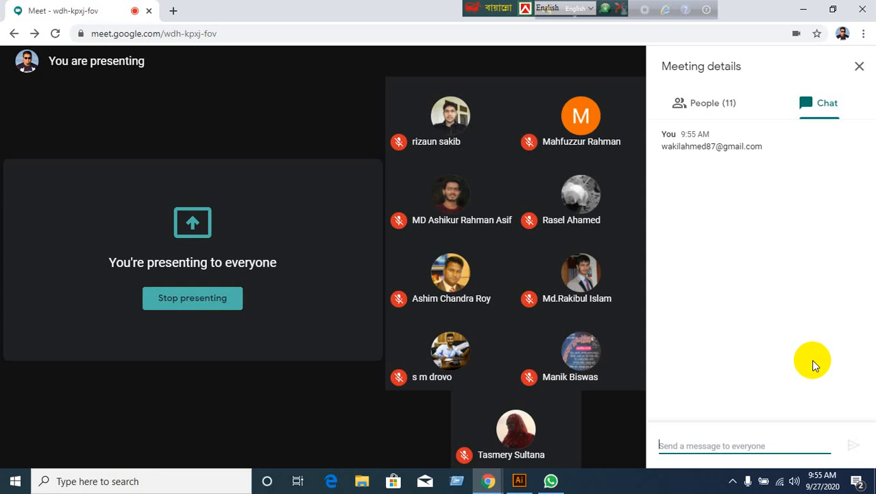
pyautogui.click(795, 12)
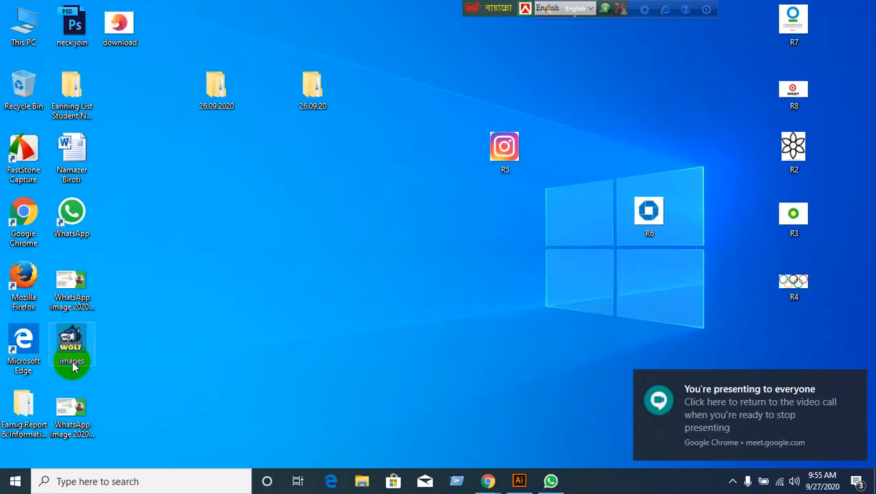
# Arrange the images and download pictures mid-desktop and drop images.jpg into Illustrator.
pyautogui.moveTo(71, 347); pyautogui.dragTo(218, 273)
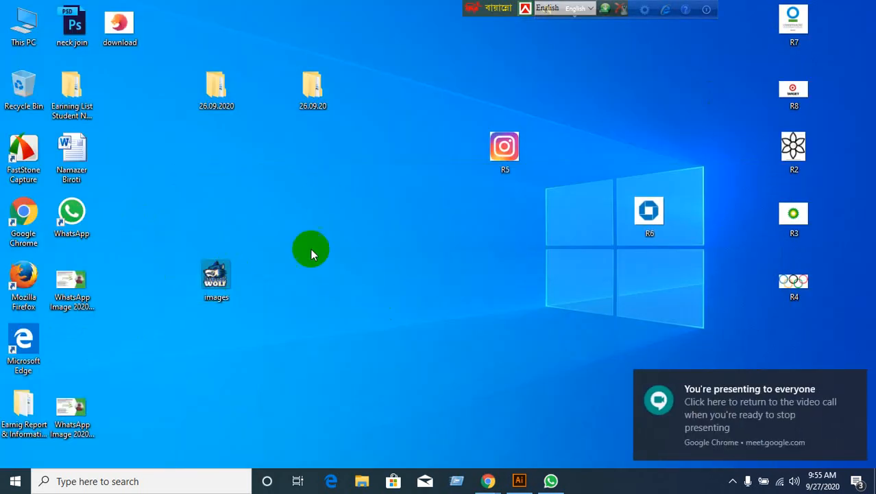
pyautogui.moveTo(139, 38); pyautogui.dragTo(219, 216)
pyautogui.click(218, 278)
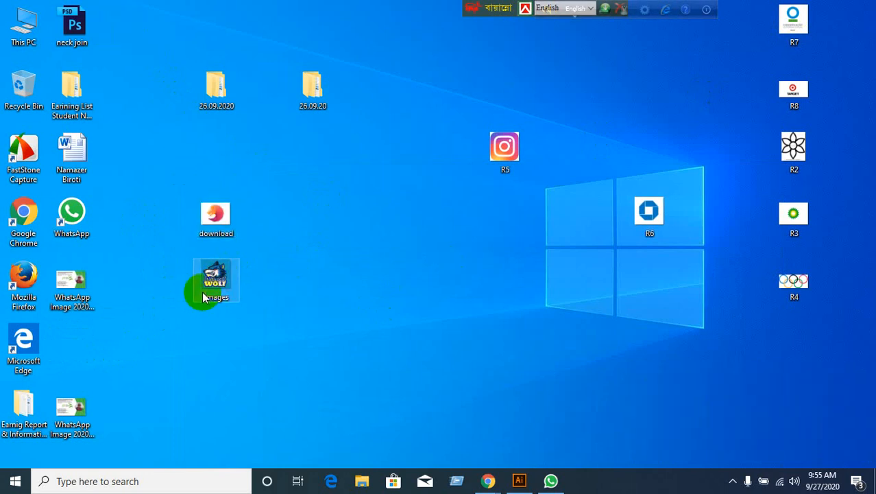
pyautogui.moveTo(198, 291); pyautogui.dragTo(449, 21)
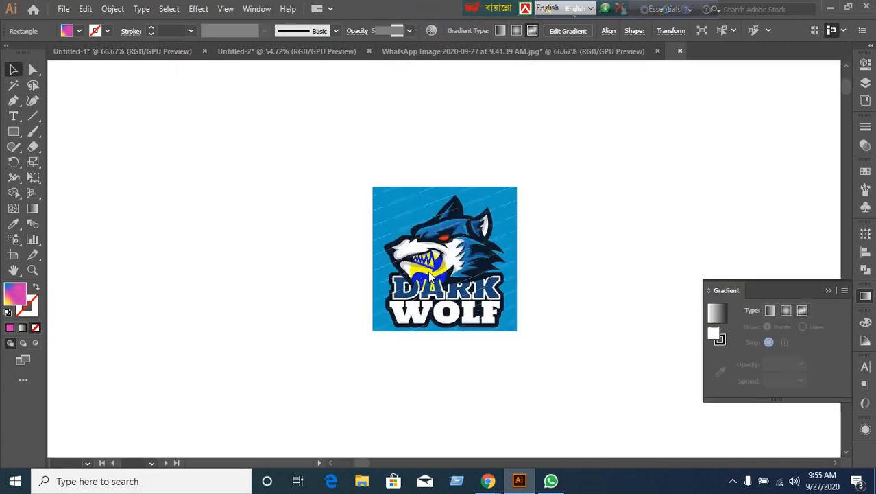
# Delete the Dark Wolf image and close images.jpg without saving.
pyautogui.scroll(2, 478, 312)
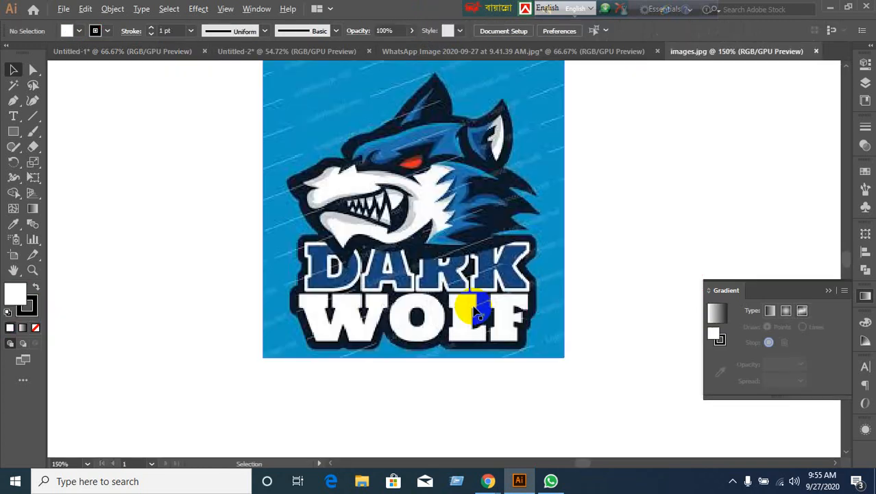
pyautogui.scroll(-1, 478, 312)
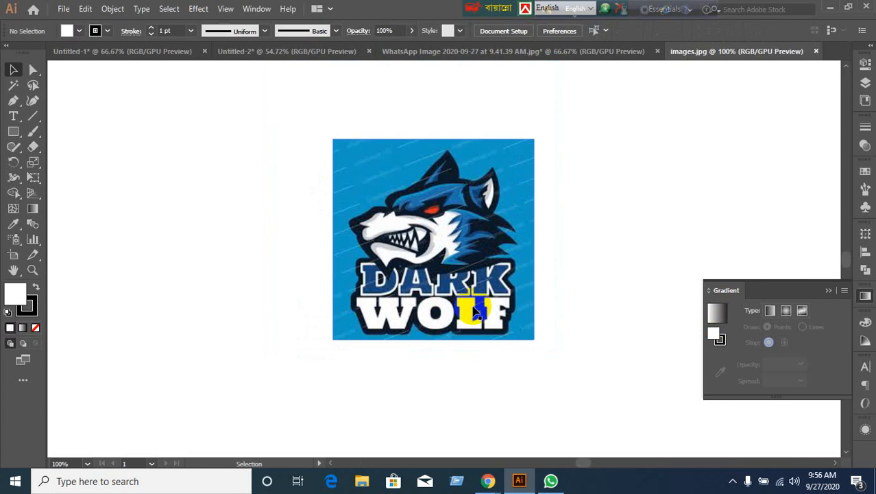
pyautogui.scroll(1, 468, 281)
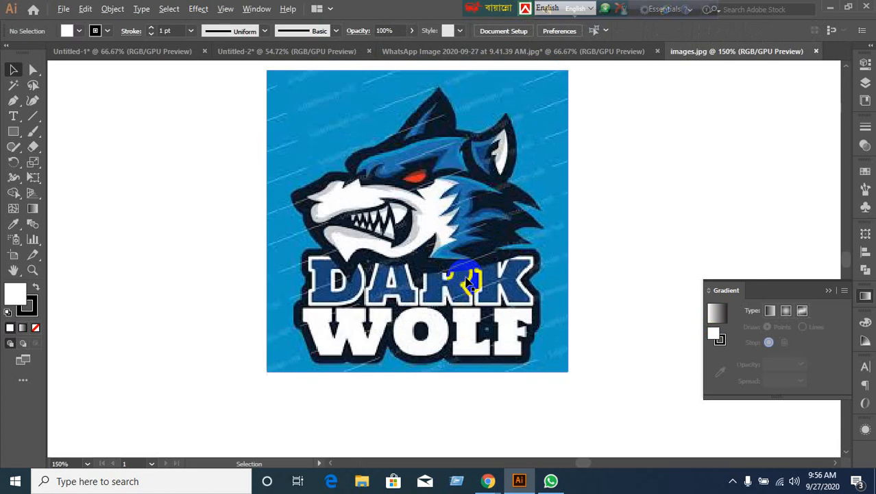
pyautogui.scroll(1, 468, 281)
pyautogui.scroll(-1, 465, 274)
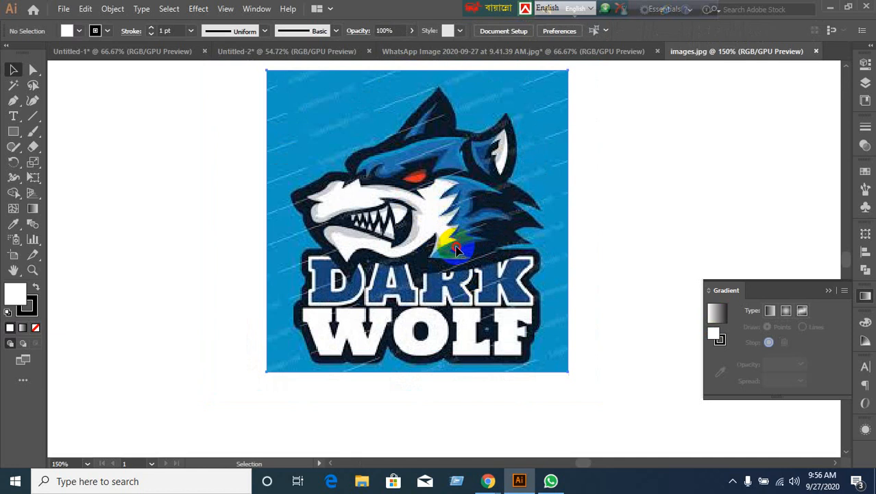
pyautogui.moveTo(461, 255); pyautogui.dragTo(393, 273)
pyautogui.scroll(-1, 430, 294)
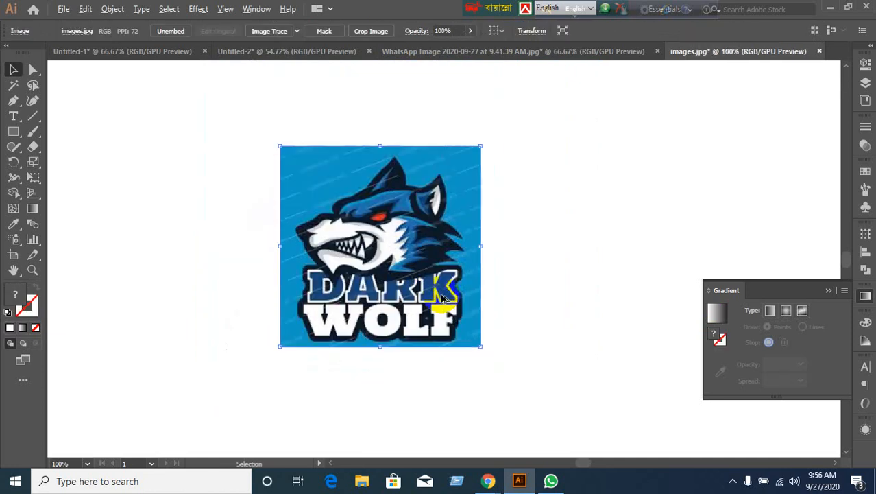
pyautogui.press('Delete')
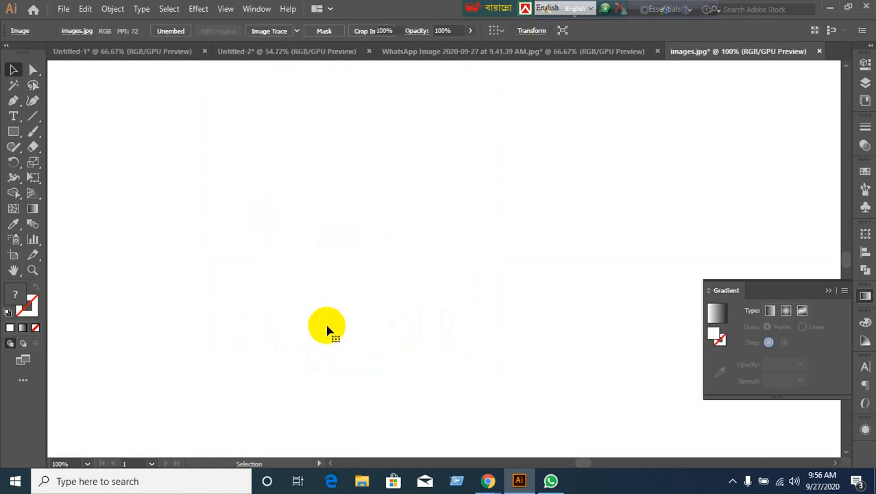
pyautogui.click(819, 51)
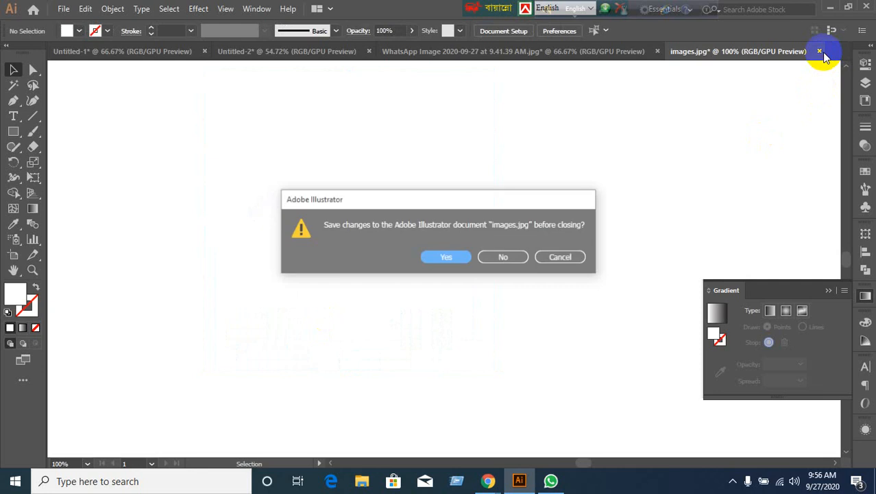
pyautogui.click(523, 258)
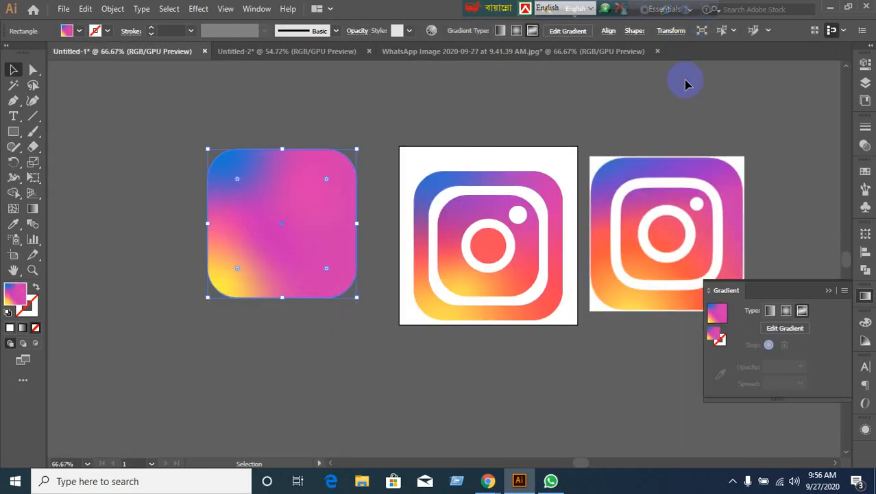
# Reopen images.jpg in Illustrator from the desktop, then open a new blank Chrome tab.
pyautogui.click(705, 100)
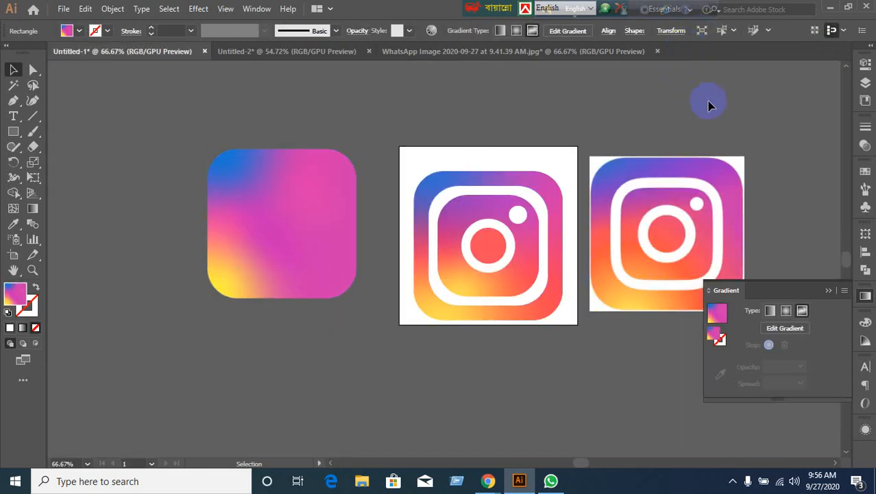
pyautogui.click(830, 8)
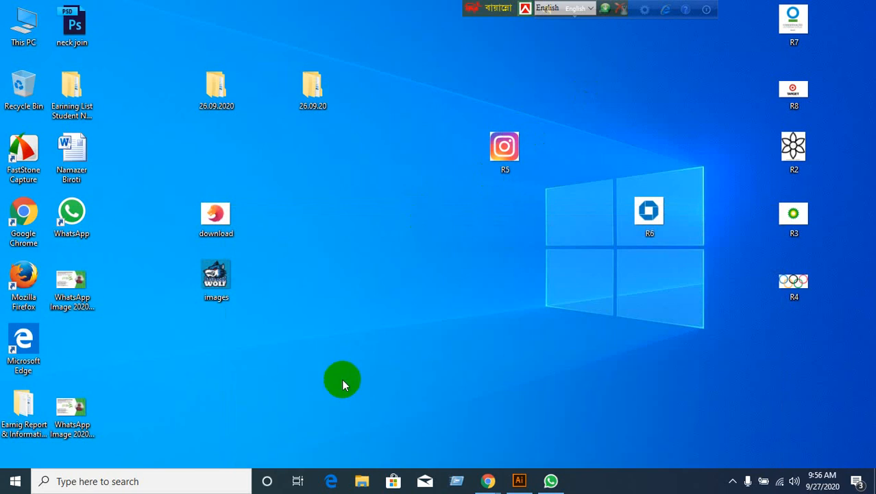
pyautogui.click(90, 295)
pyautogui.click(92, 411)
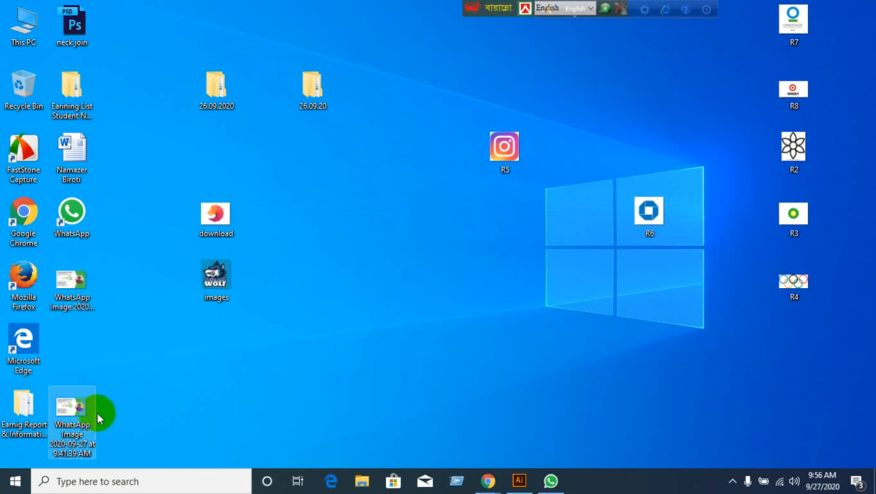
pyautogui.click(182, 274)
pyautogui.moveTo(234, 290); pyautogui.dragTo(444, 31)
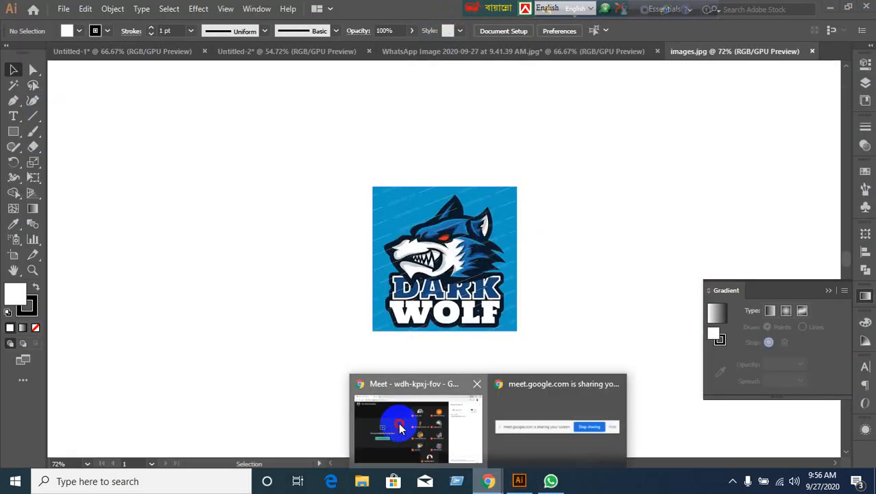
pyautogui.click(397, 423)
pyautogui.click(170, 10)
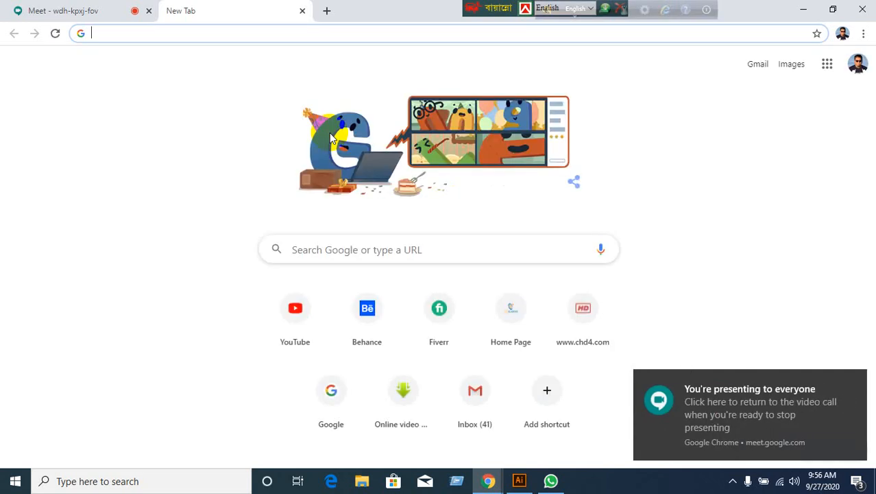
# Search Google Images for 'Gorila', preview the zoo gorilla photo, then return to Illustrator.
pyautogui.write('Gorila')
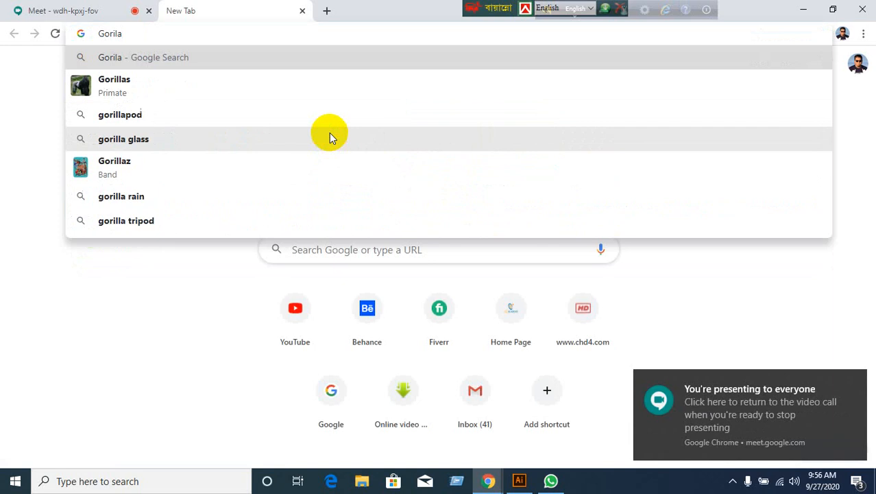
pyautogui.press('Return')
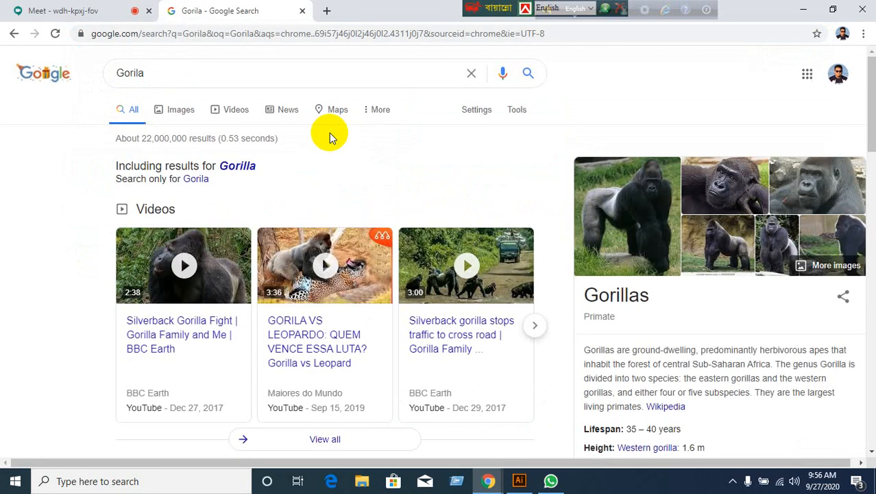
pyautogui.click(181, 109)
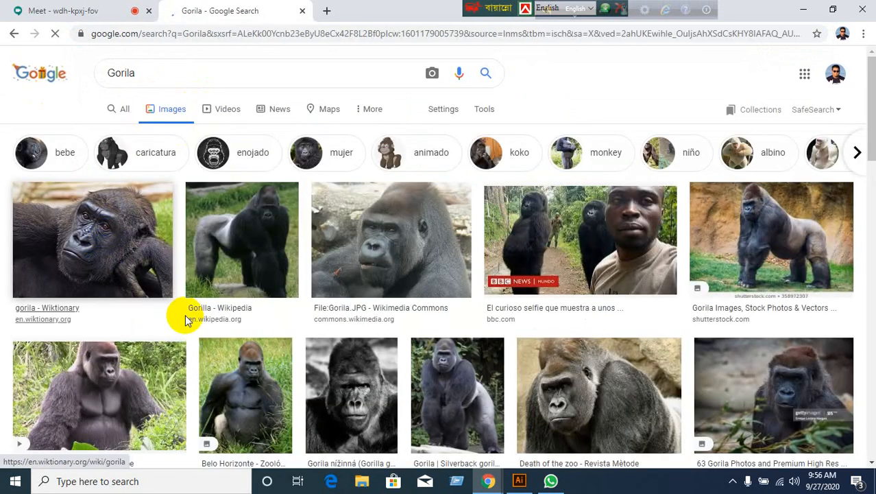
pyautogui.scroll(-3, 206, 313)
pyautogui.scroll(-1, 606, 310)
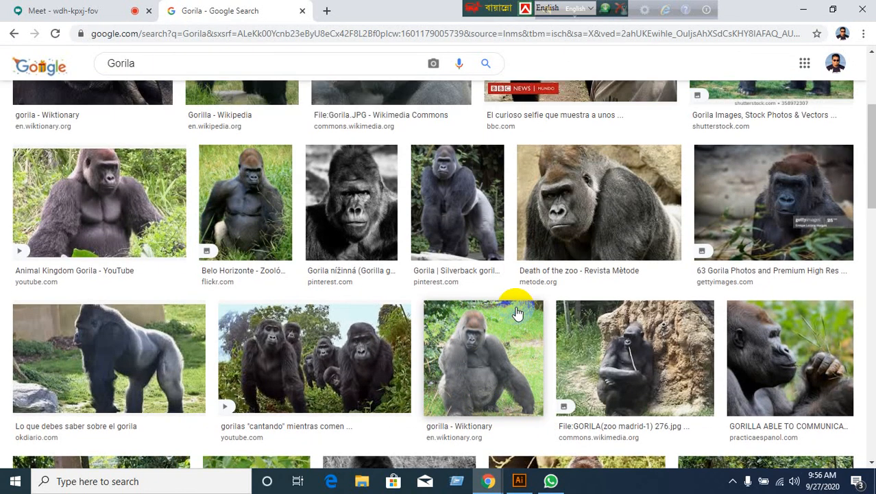
pyautogui.click(567, 197)
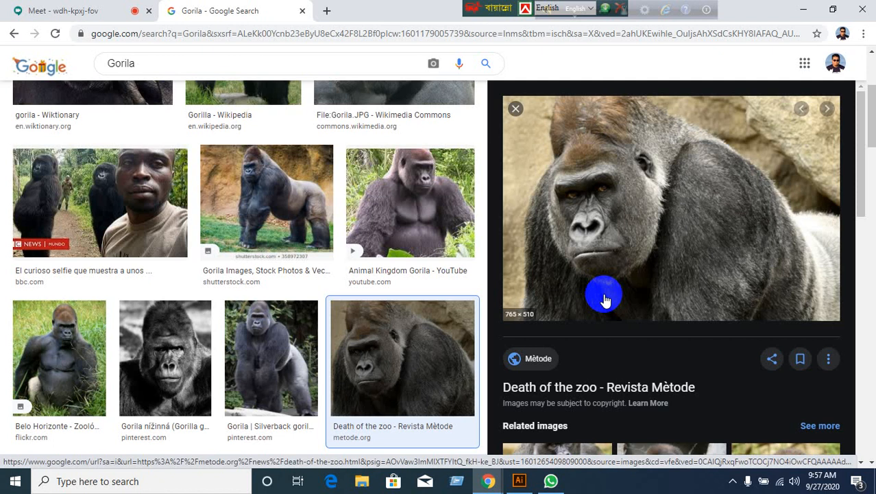
pyautogui.click(516, 108)
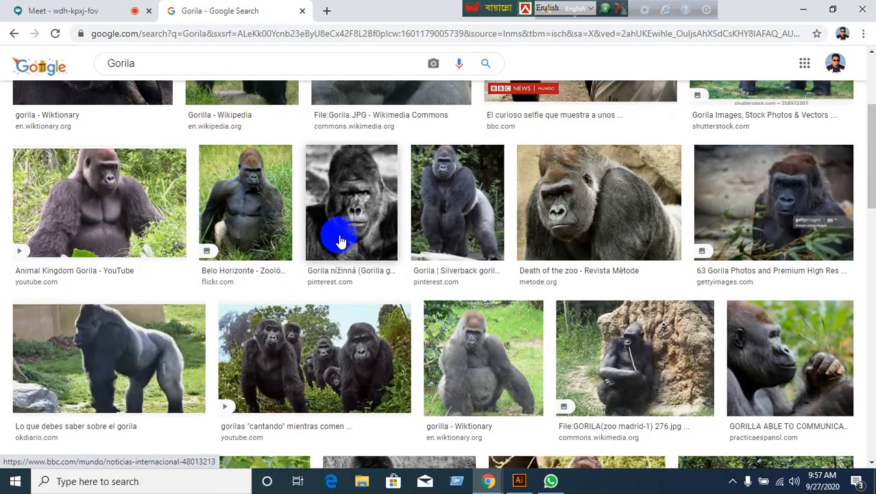
pyautogui.click(519, 482)
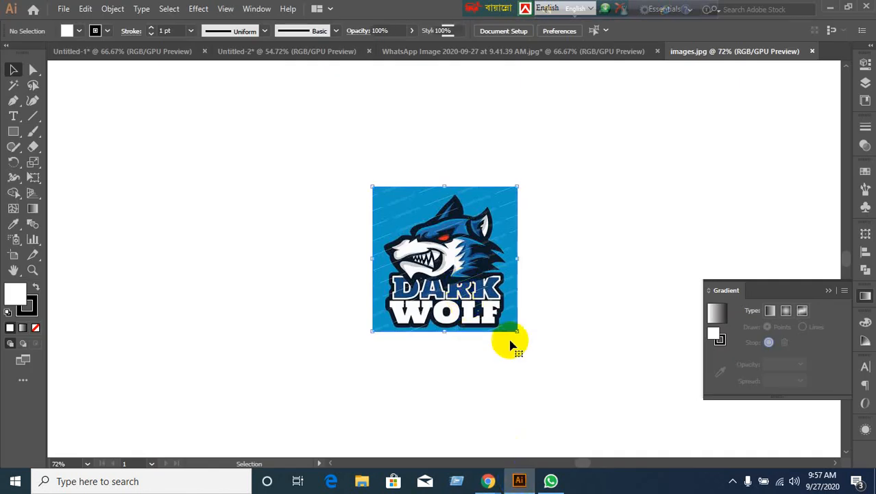
# Enlarge the Dark Wolf image and shift it up and left on the canvas.
pyautogui.click(515, 329)
pyautogui.moveTo(517, 331); pyautogui.dragTo(611, 425)
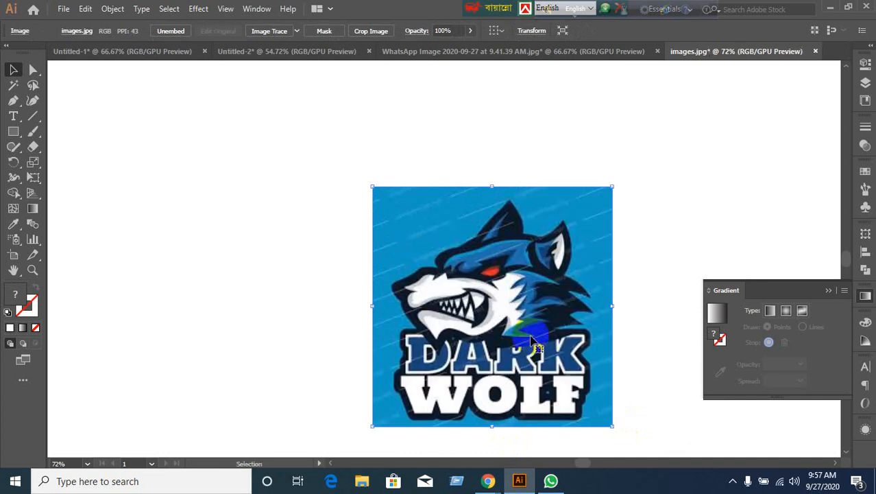
pyautogui.moveTo(554, 388); pyautogui.dragTo(499, 307)
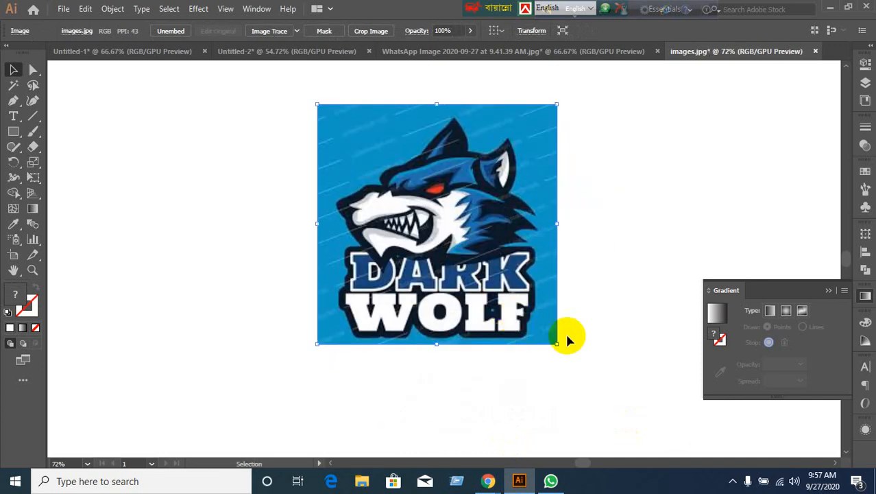
pyautogui.moveTo(280, 303); pyautogui.dragTo(733, 365)
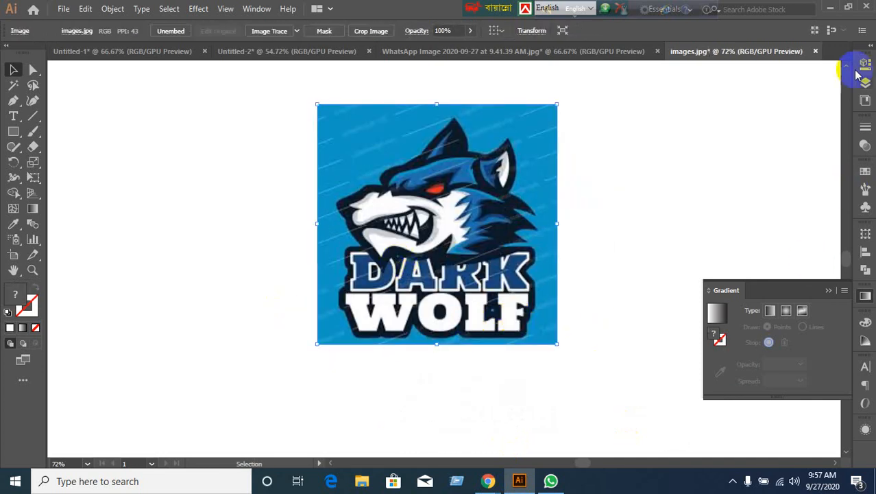
# Open the desktop download.jpg lion logo as a new Illustrator document.
pyautogui.click(831, 10)
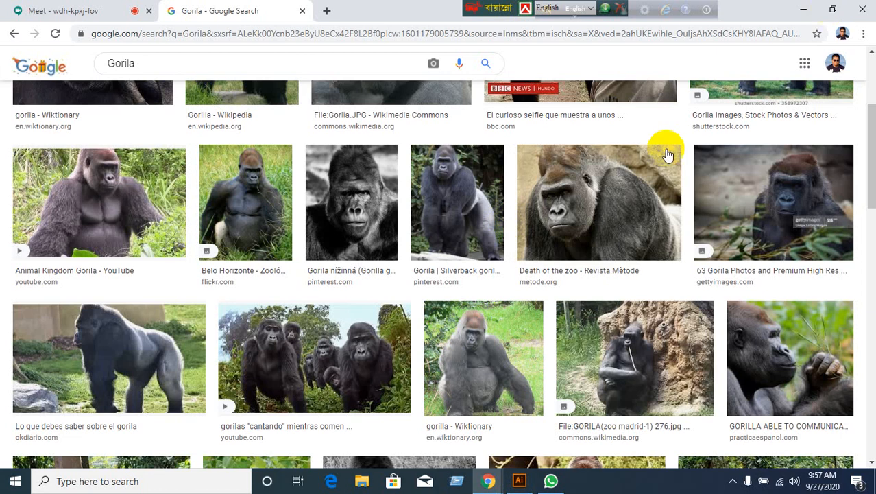
pyautogui.click(811, 12)
pyautogui.moveTo(217, 213); pyautogui.dragTo(439, 51)
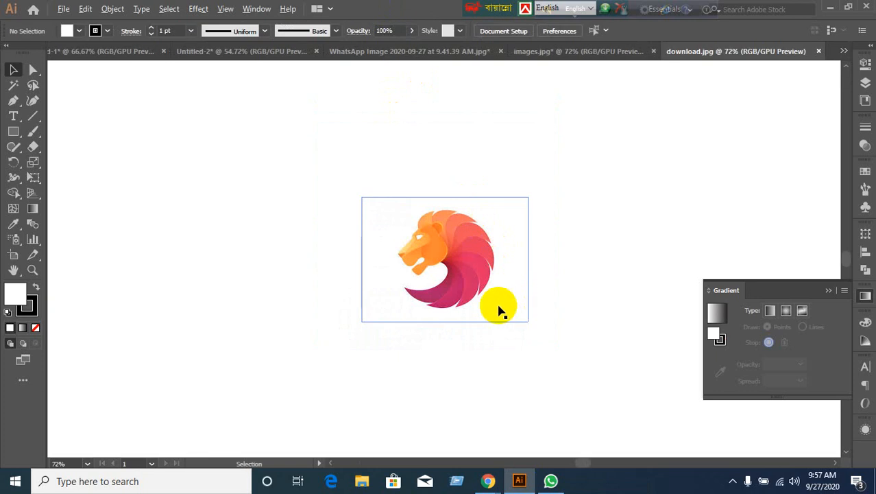
# Zoom onto the lion, set a white fill with stroke None, and choose the Ellipse Tool.
pyautogui.scroll(3, 498, 308)
pyautogui.moveTo(464, 259); pyautogui.dragTo(504, 298)
pyautogui.scroll(1, 504, 299)
pyautogui.scroll(-1, 487, 289)
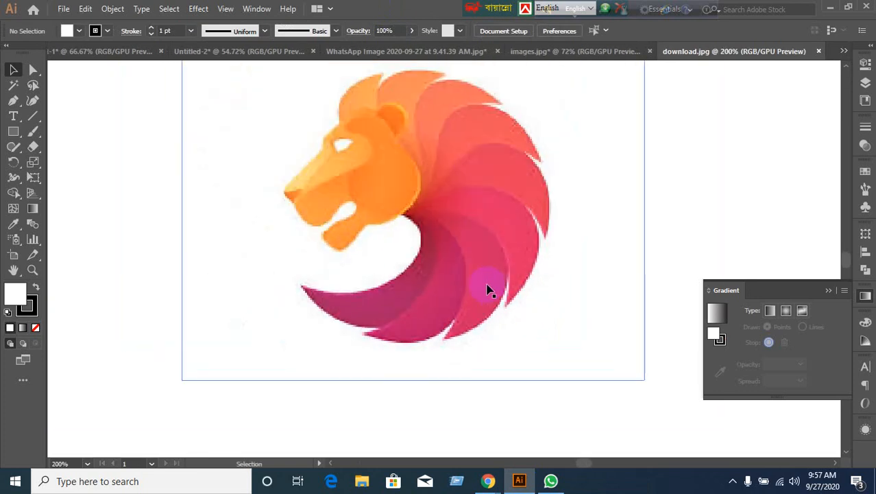
pyautogui.scroll(1, 461, 241)
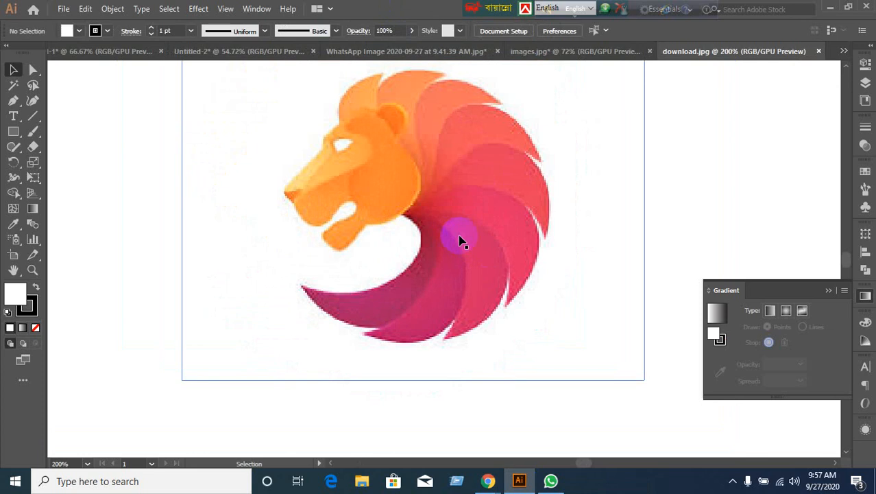
pyautogui.scroll(-1, 461, 241)
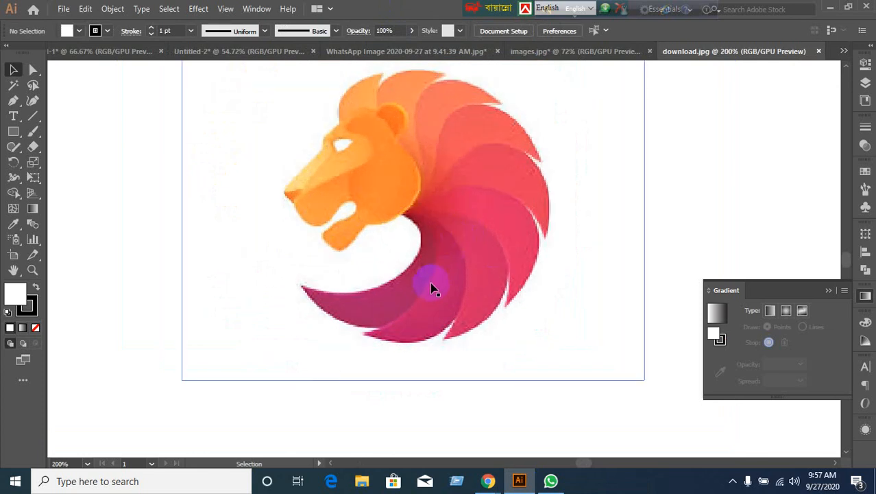
pyautogui.scroll(-1, 431, 288)
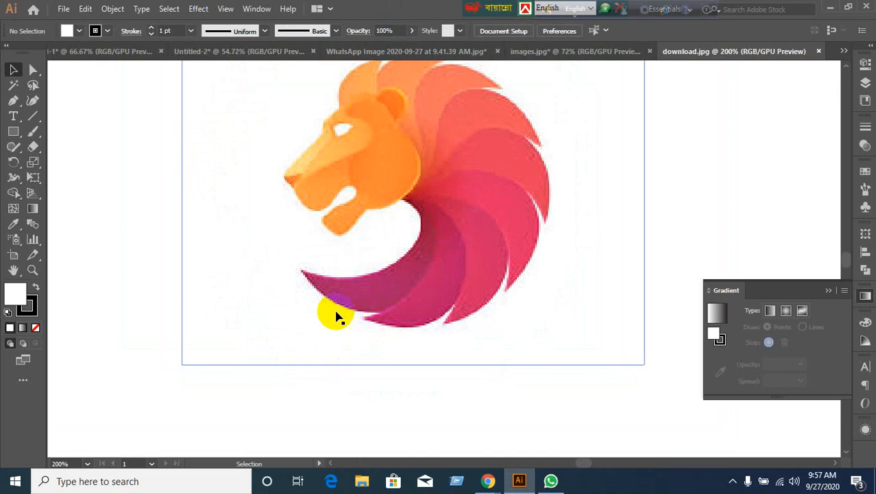
pyautogui.click(33, 309)
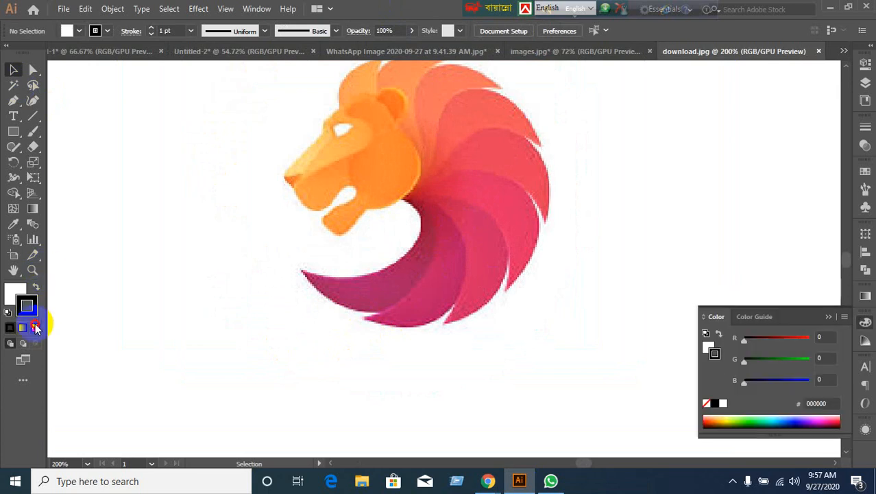
pyautogui.click(36, 327)
pyautogui.click(14, 293)
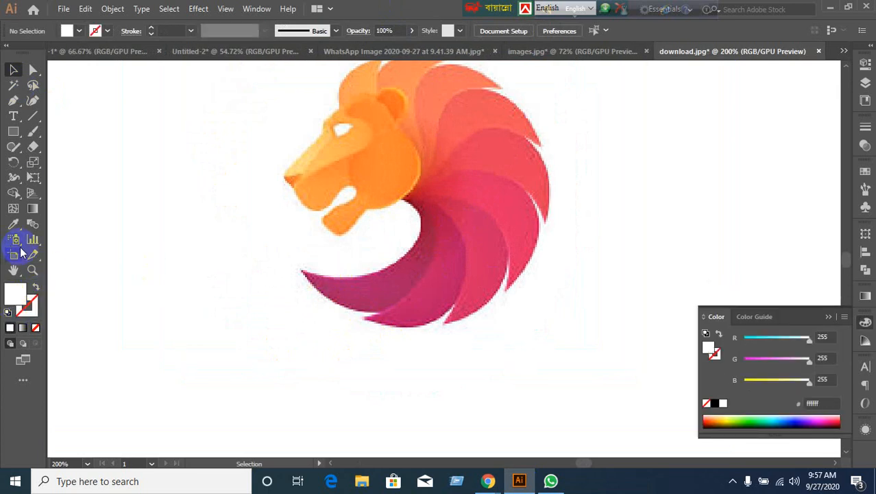
pyautogui.scroll(2, 494, 279)
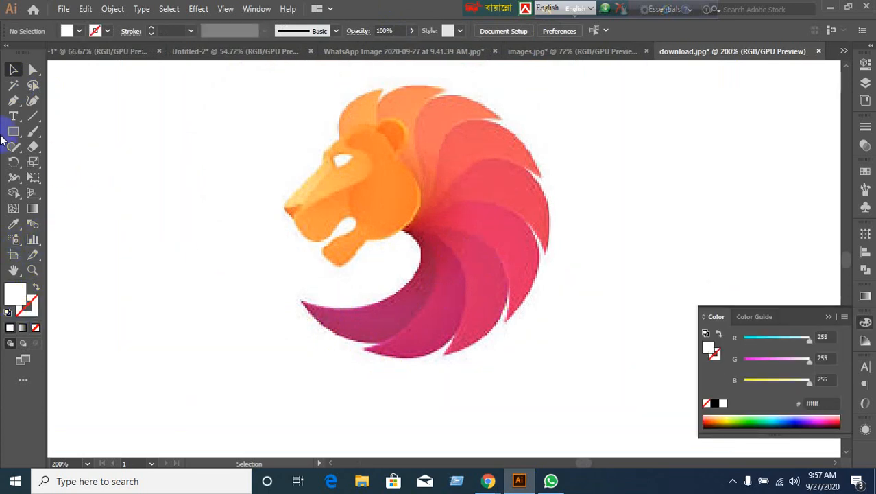
pyautogui.moveTo(13, 135); pyautogui.dragTo(58, 160)
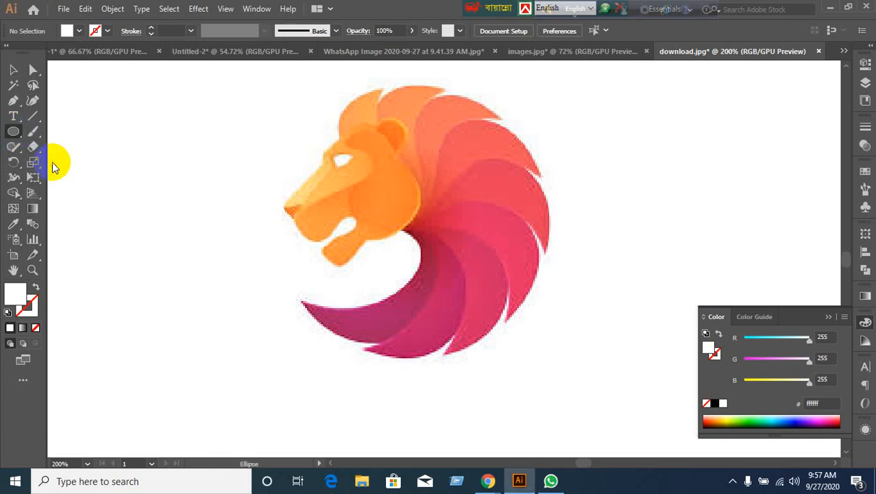
# Draw a white circle and position it over the lion's neck.
pyautogui.moveTo(412, 235); pyautogui.dragTo(532, 405)
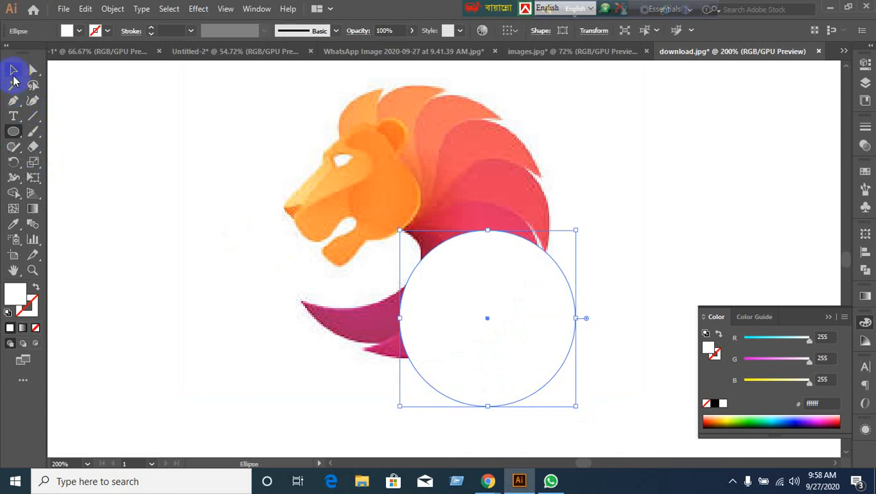
pyautogui.click(14, 72)
pyautogui.moveTo(484, 327); pyautogui.dragTo(528, 352)
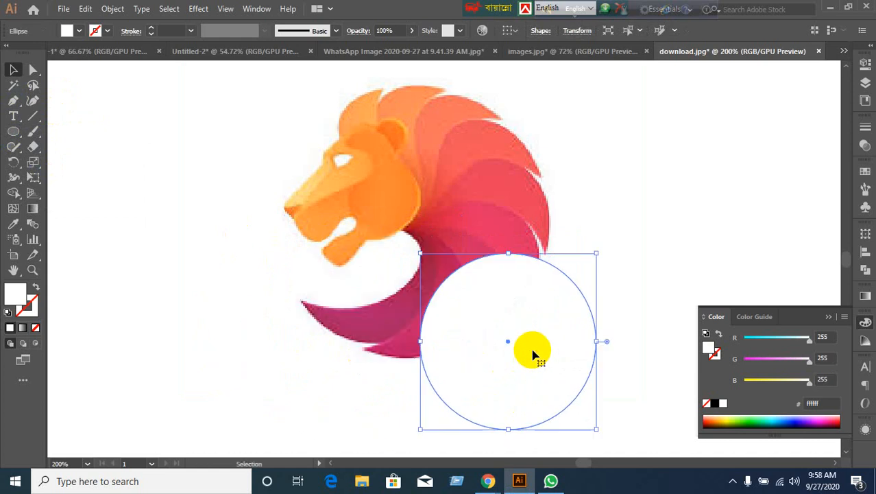
pyautogui.click(513, 342)
pyautogui.moveTo(546, 355); pyautogui.dragTo(345, 331)
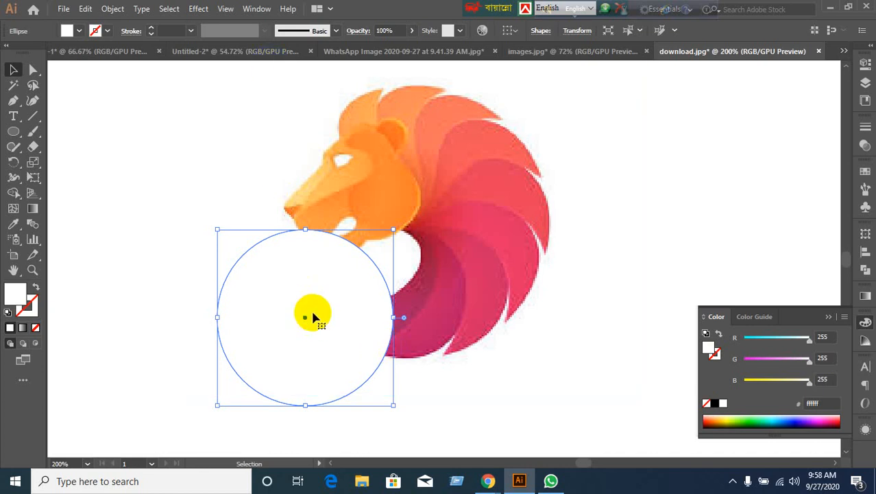
# Fill the circle with the mane's pink #bd1e67 using the Eyedropper.
pyautogui.click(13, 223)
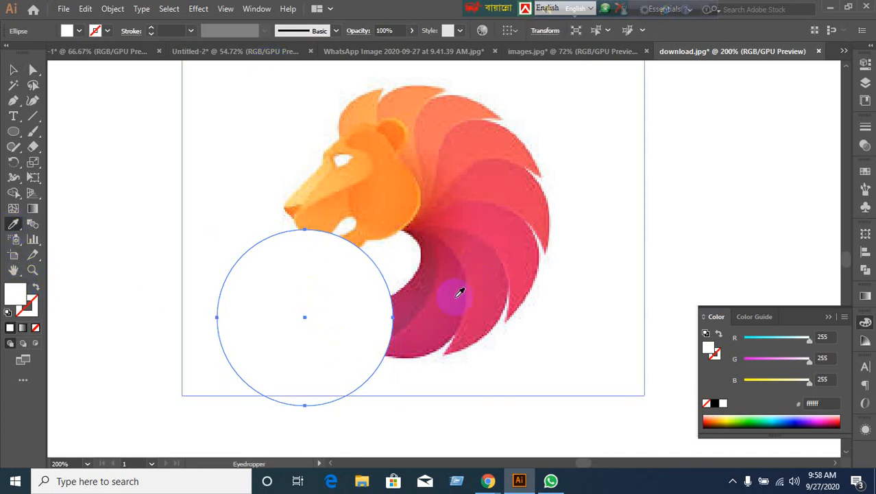
pyautogui.click(450, 306)
pyautogui.click(13, 69)
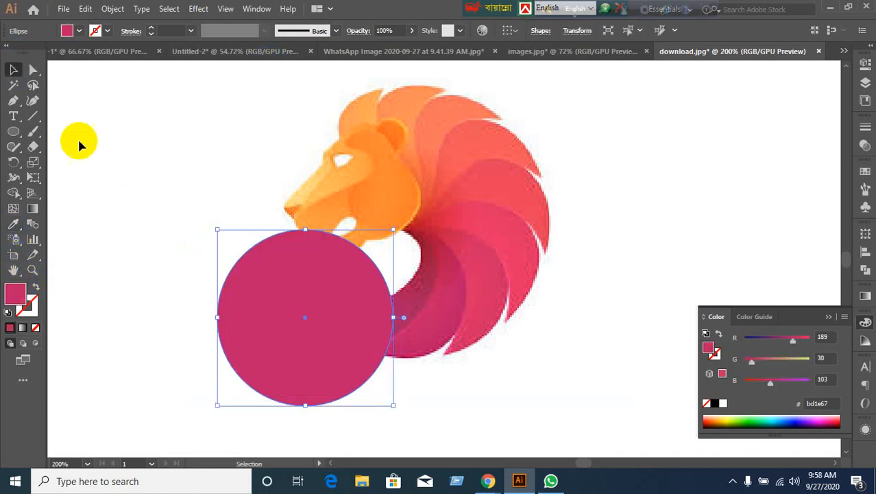
# Make an offset copy of the pink circle overlapping the original.
pyautogui.click(317, 318)
pyautogui.moveTo(317, 318); pyautogui.dragTo(240, 278)
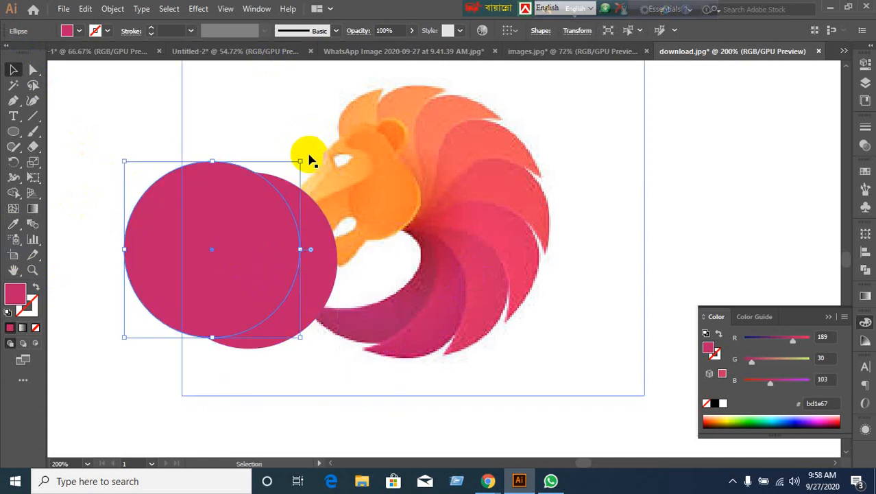
pyautogui.moveTo(117, 131); pyautogui.dragTo(299, 255)
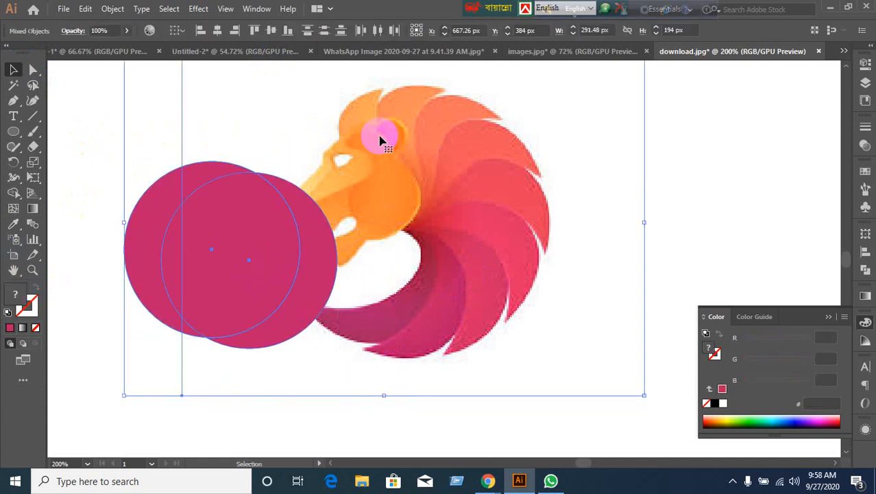
pyautogui.moveTo(83, 277); pyautogui.dragTo(353, 364)
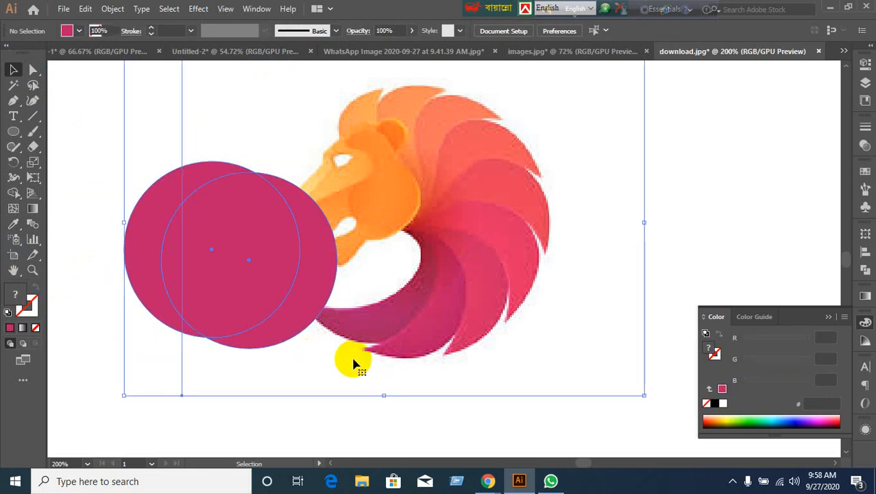
pyautogui.click(380, 422)
# Move the lion logo up and to the right, clear of the circles.
pyautogui.scroll(-1, 381, 422)
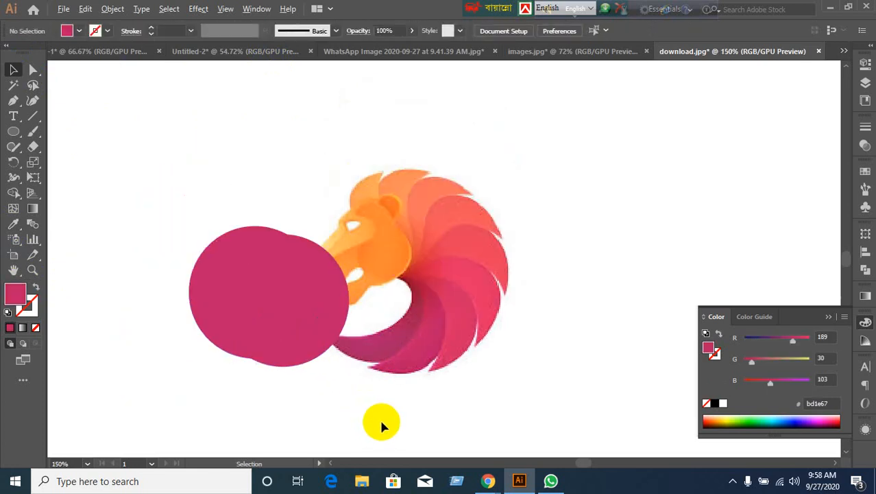
pyautogui.scroll(-2, 381, 422)
pyautogui.scroll(2, 417, 415)
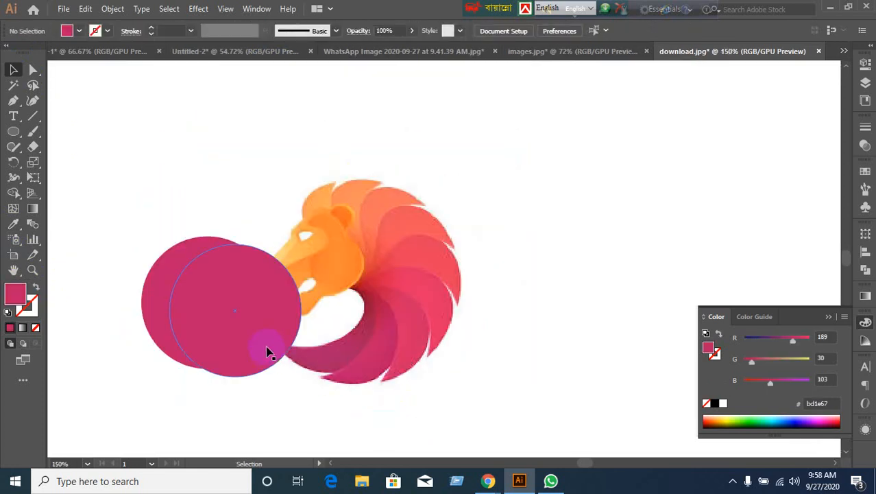
pyautogui.moveTo(389, 345); pyautogui.dragTo(557, 243)
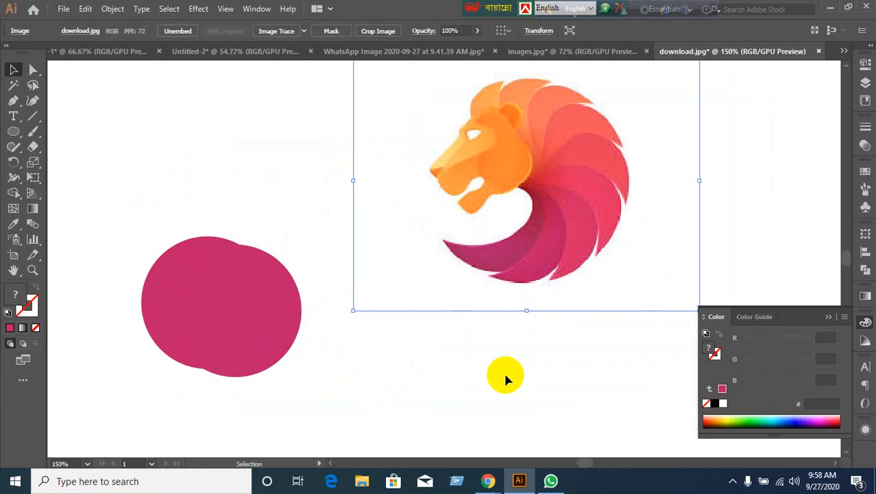
pyautogui.click(504, 377)
# Rotate both pink circles about 30 degrees and reselect them together.
pyautogui.moveTo(143, 242); pyautogui.dragTo(313, 372)
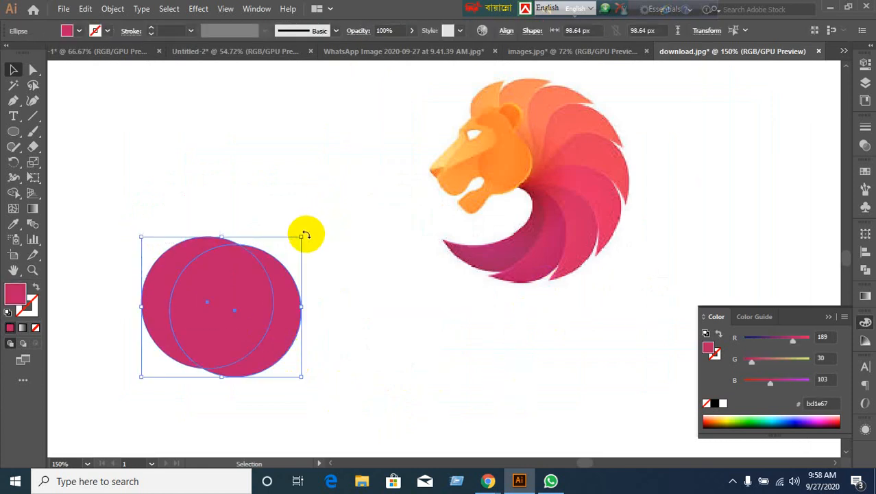
pyautogui.moveTo(307, 233); pyautogui.dragTo(349, 296)
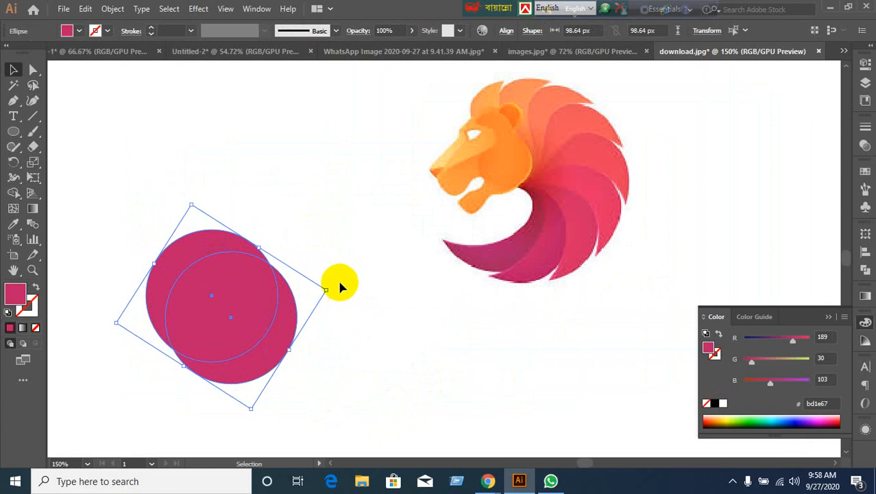
pyautogui.click(364, 295)
pyautogui.moveTo(113, 197); pyautogui.dragTo(313, 384)
pyautogui.click(733, 227)
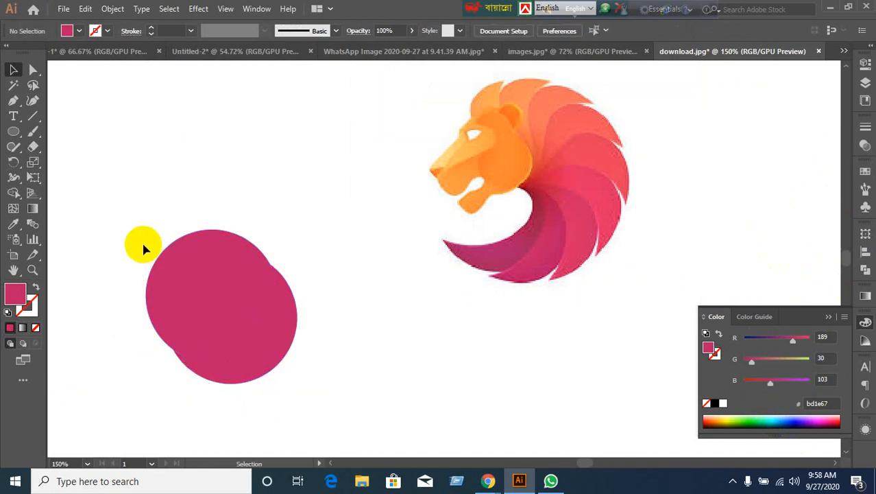
pyautogui.moveTo(130, 226); pyautogui.dragTo(374, 406)
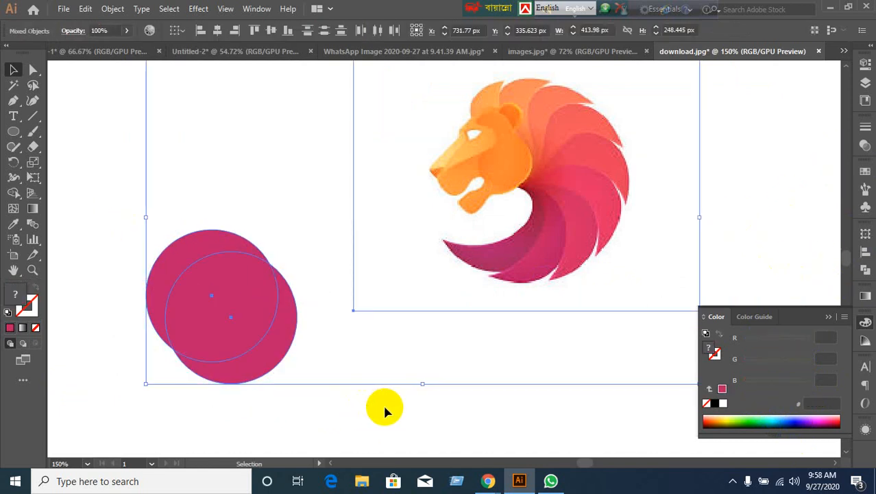
pyautogui.click(312, 433)
pyautogui.moveTo(135, 396); pyautogui.dragTo(197, 329)
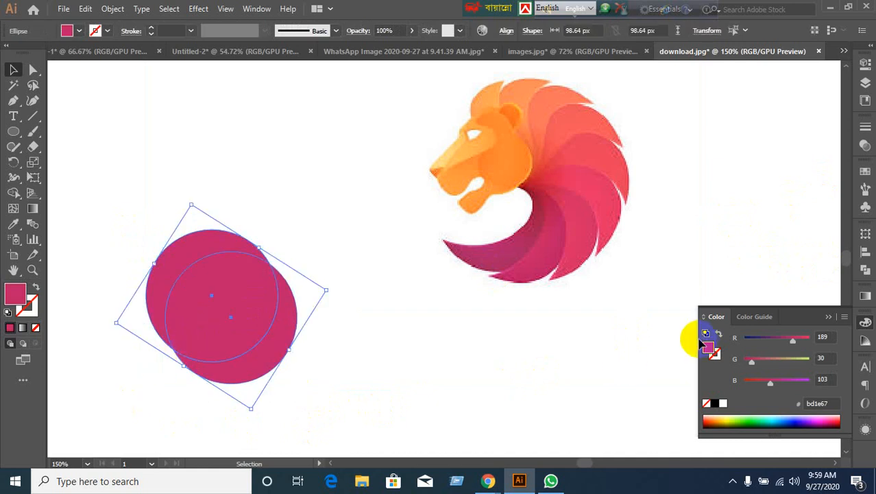
# Apply Pathfinder Minus Front and Expand to leave a single crescent path.
pyautogui.click(865, 269)
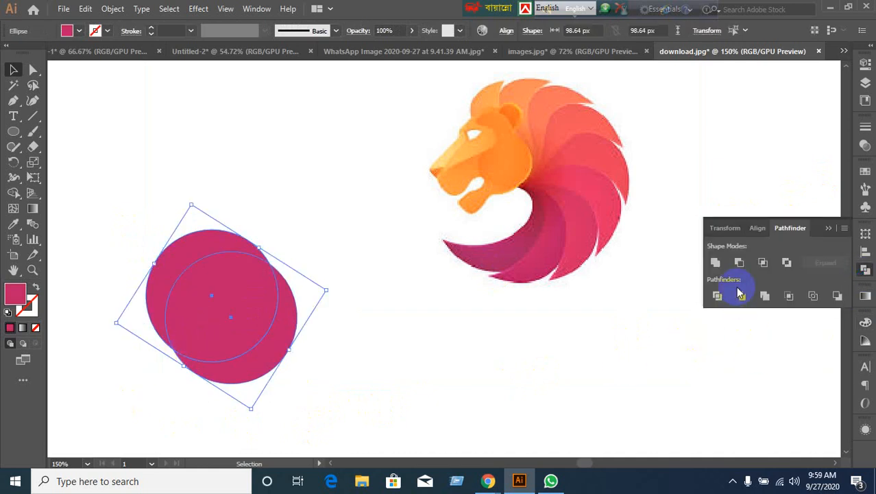
pyautogui.click(739, 263)
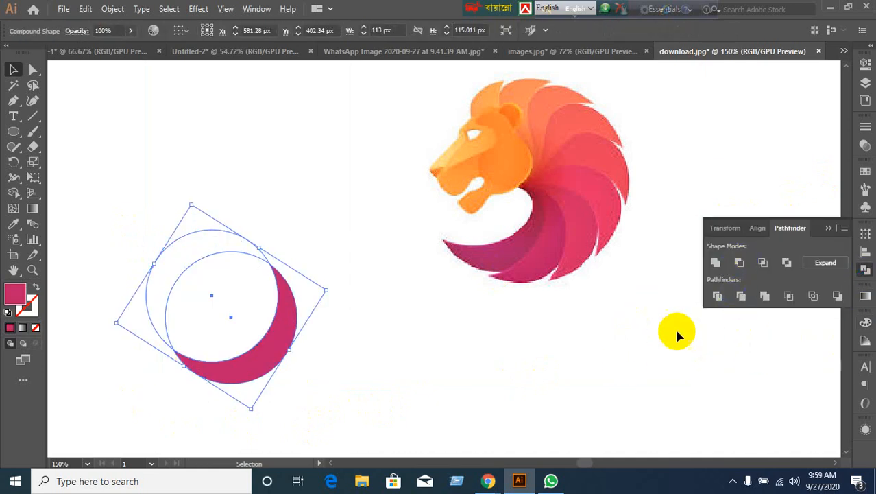
pyautogui.click(826, 263)
pyautogui.click(511, 362)
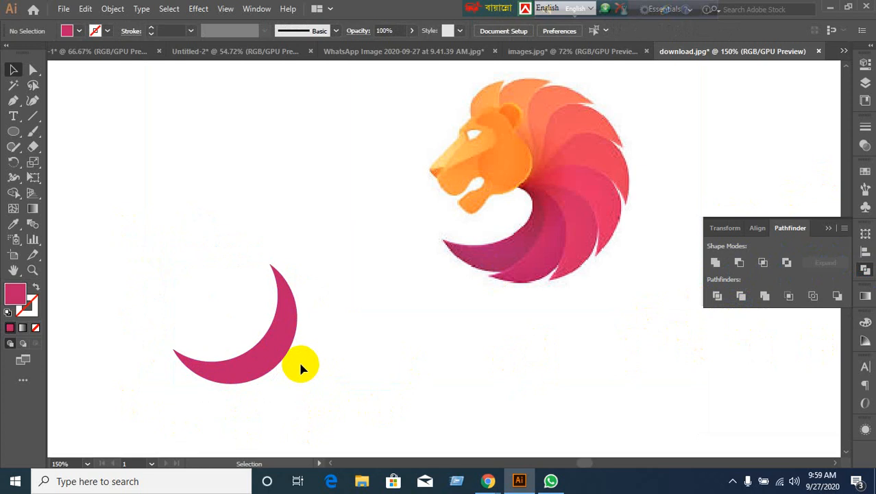
pyautogui.click(265, 356)
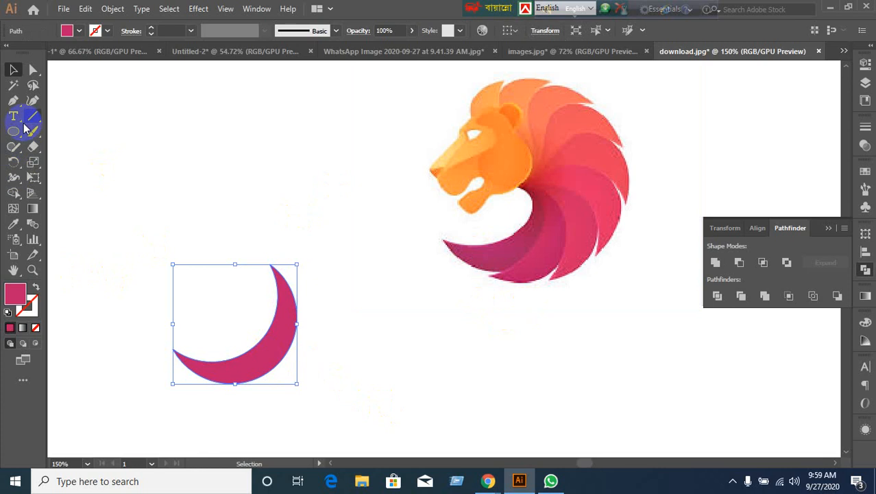
# Try rotating the crescent around its top tip, undoing the attempts.
pyautogui.click(13, 162)
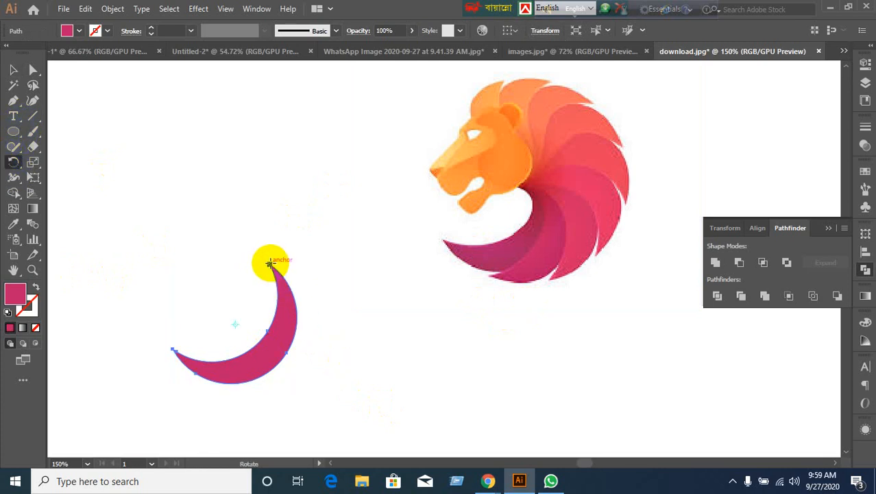
pyautogui.click(270, 266)
pyautogui.moveTo(251, 382); pyautogui.dragTo(287, 382)
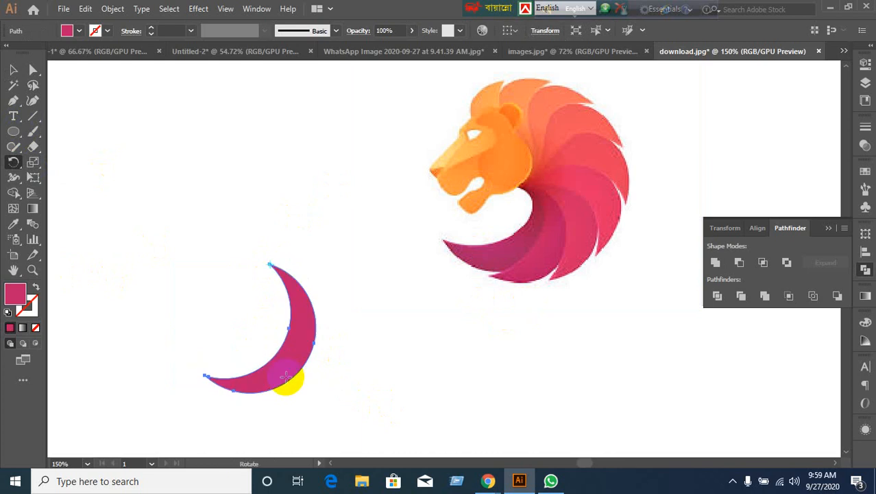
pyautogui.hotkey('ctrl', 'z')
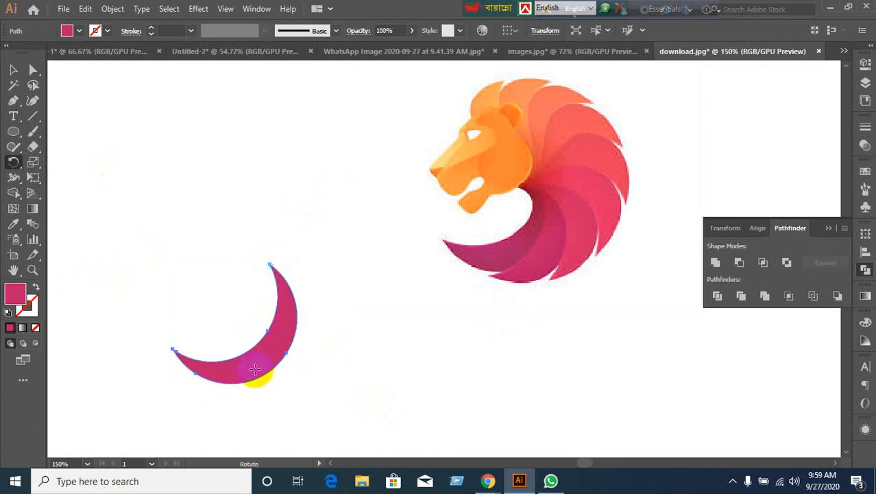
pyautogui.keyDown('alt'); pyautogui.click(290, 371); pyautogui.keyUp('alt')
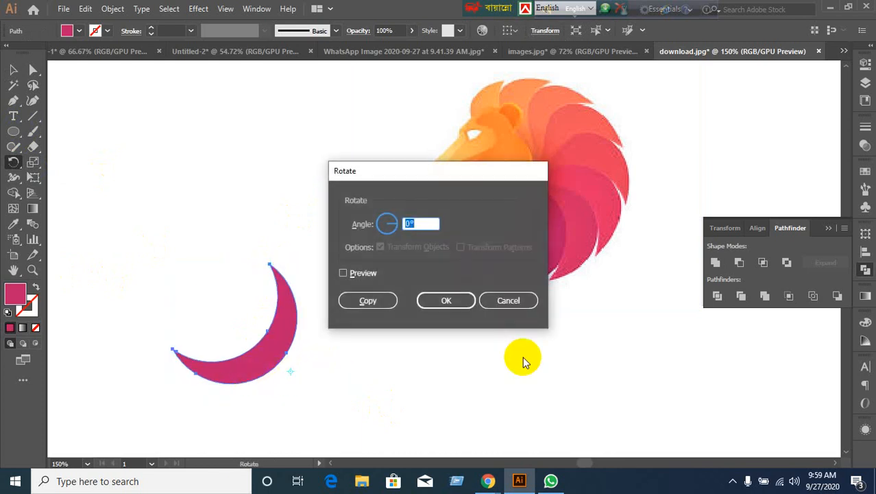
pyautogui.click(508, 301)
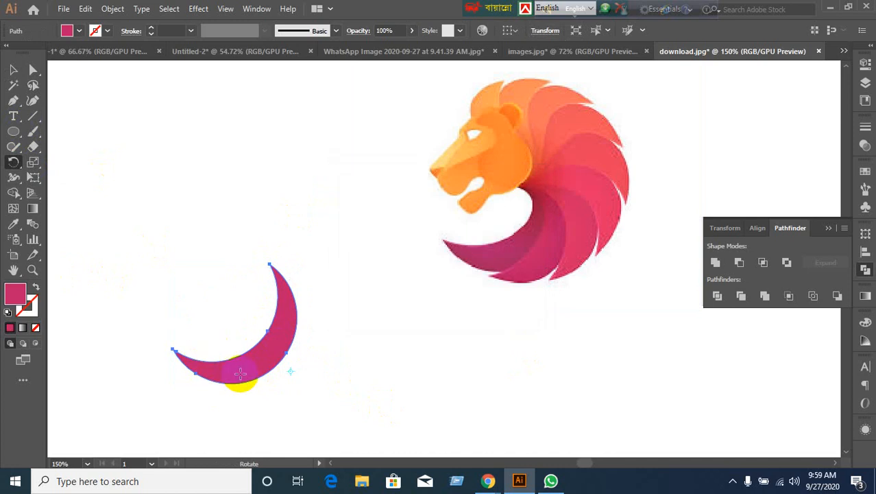
pyautogui.moveTo(242, 376)
pyautogui.mouseDown()
pyautogui.moveTo(285, 377)
pyautogui.moveTo(297, 396)
pyautogui.moveTo(239, 374)
pyautogui.mouseUp()
pyautogui.moveTo(232, 374); pyautogui.dragTo(288, 378)
pyautogui.hotkey('ctrl', 'z')
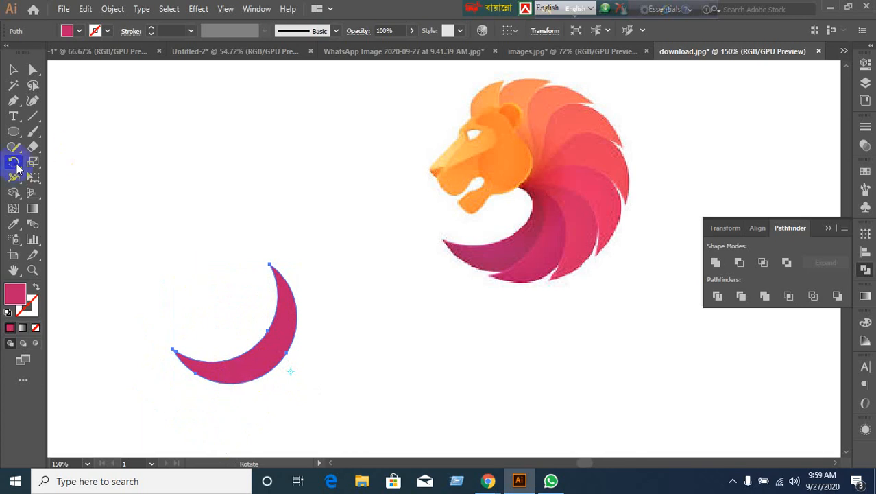
# Rotate a copy 11 degrees around the top tip and repeat it with Ctrl+D.
pyautogui.keyDown('alt'); pyautogui.click(270, 265); pyautogui.keyUp('alt')
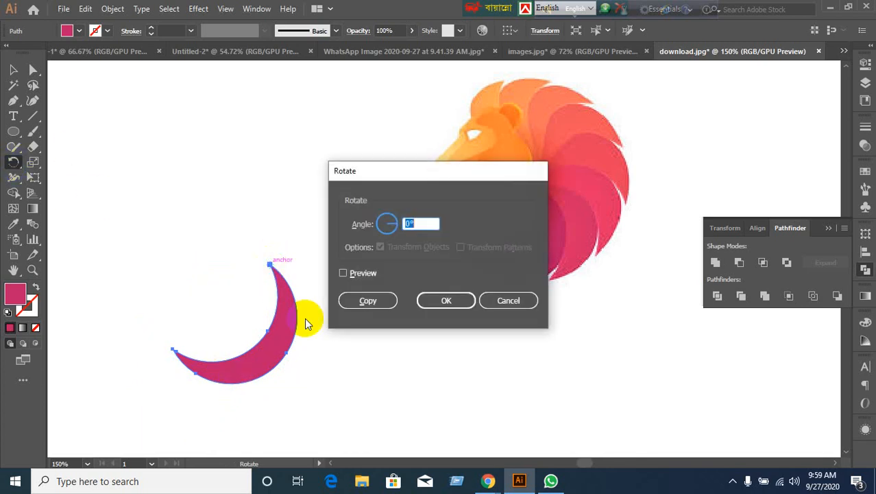
pyautogui.click(343, 274)
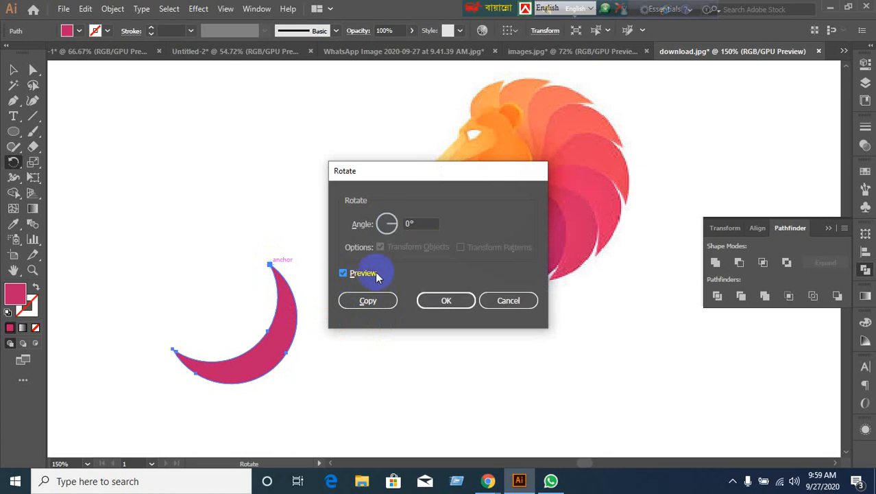
pyautogui.click(369, 303)
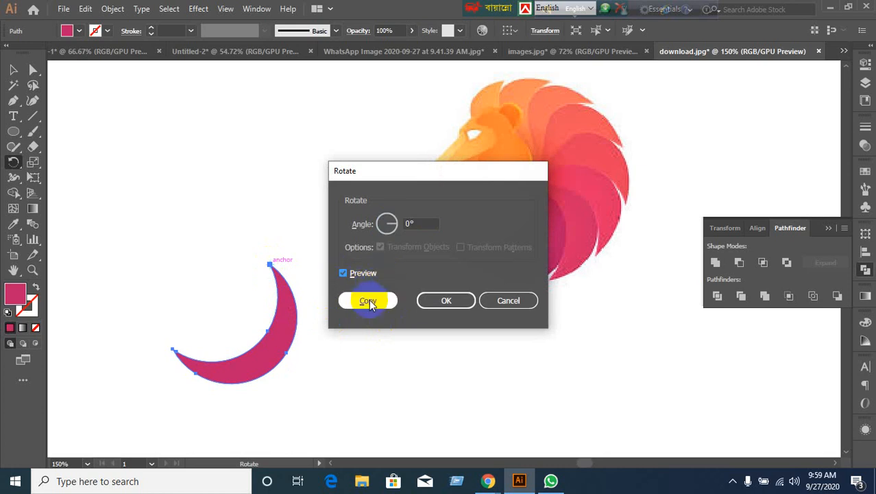
pyautogui.doubleClick(415, 224)
pyautogui.write('711')
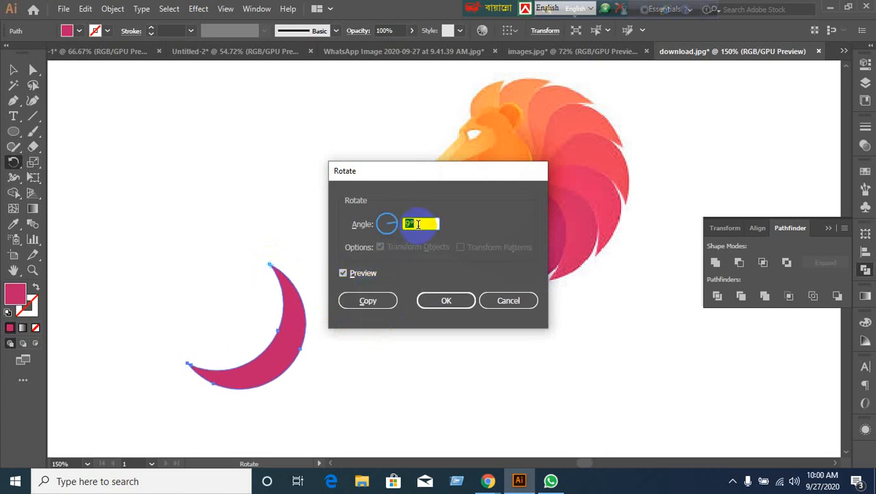
pyautogui.click(367, 302)
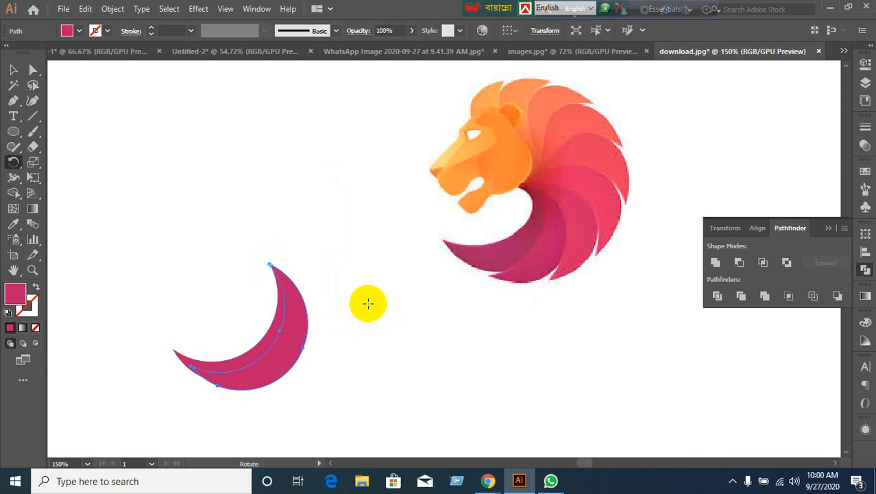
pyautogui.hotkey('ctrl', 'd')
pyautogui.hotkey('ctrl', 'd')
pyautogui.hotkey('ctrl', 'd')
pyautogui.hotkey('ctrl', 'd')
pyautogui.hotkey('ctrl', 'd')
pyautogui.hotkey('ctrl', 'd')
pyautogui.hotkey('ctrl', 'd')
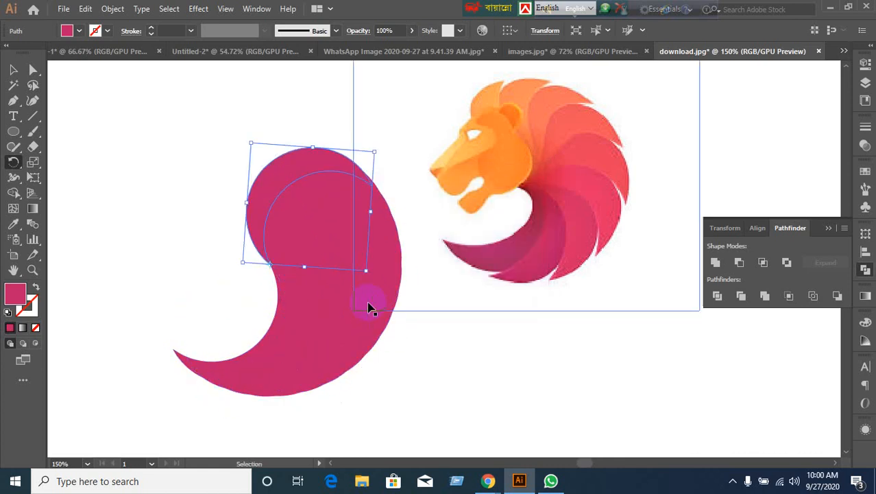
pyautogui.hotkey('ctrl', 'd')
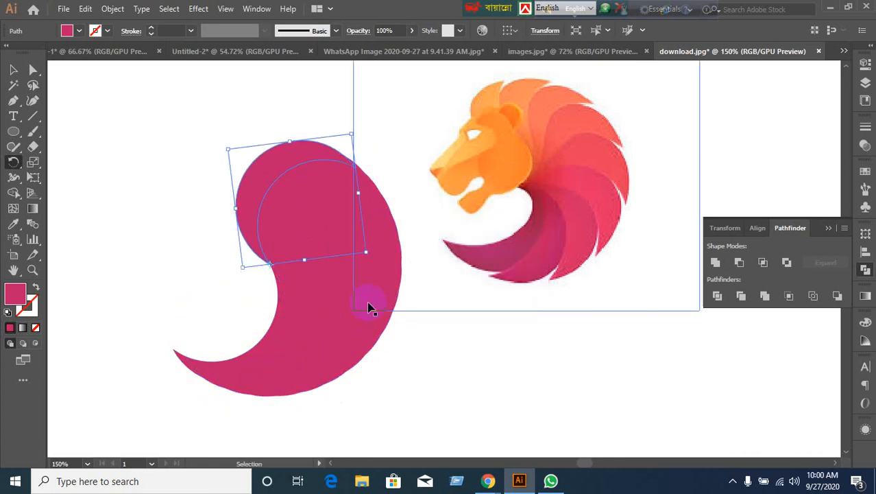
pyautogui.press('r')
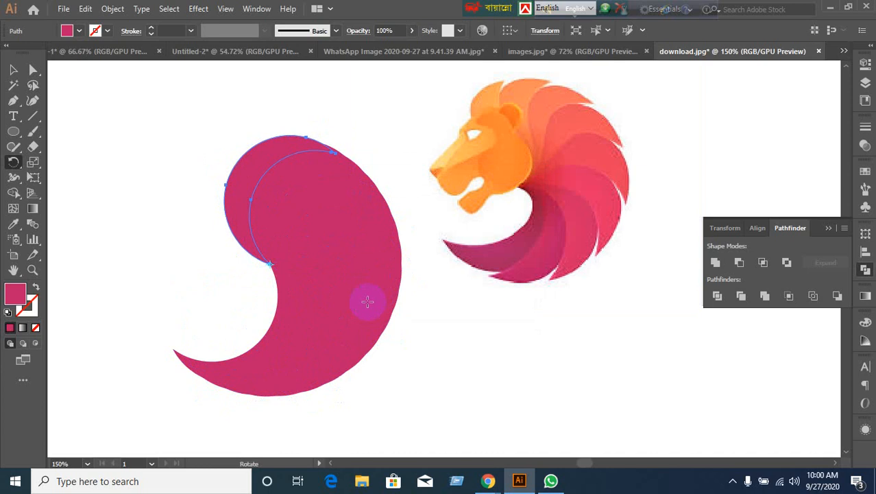
# Select the stacked crescent copies to check the comma-shaped cluster, then deselect.
pyautogui.click(14, 69)
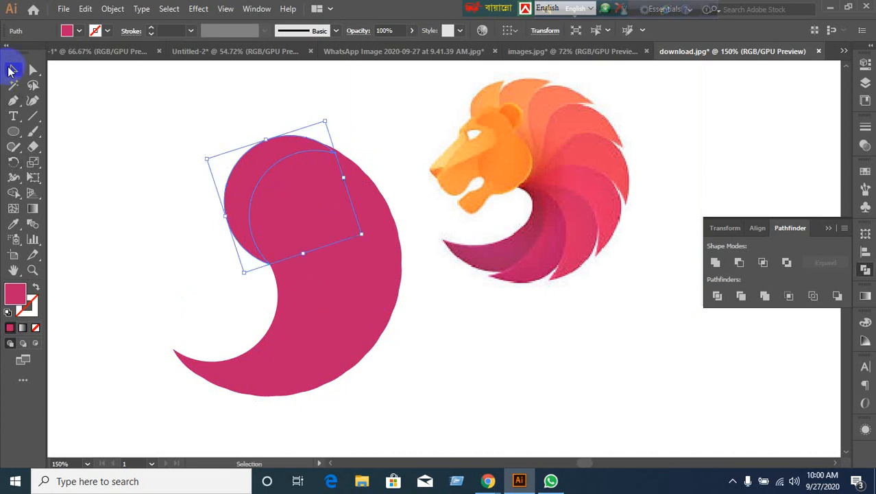
pyautogui.click(197, 371)
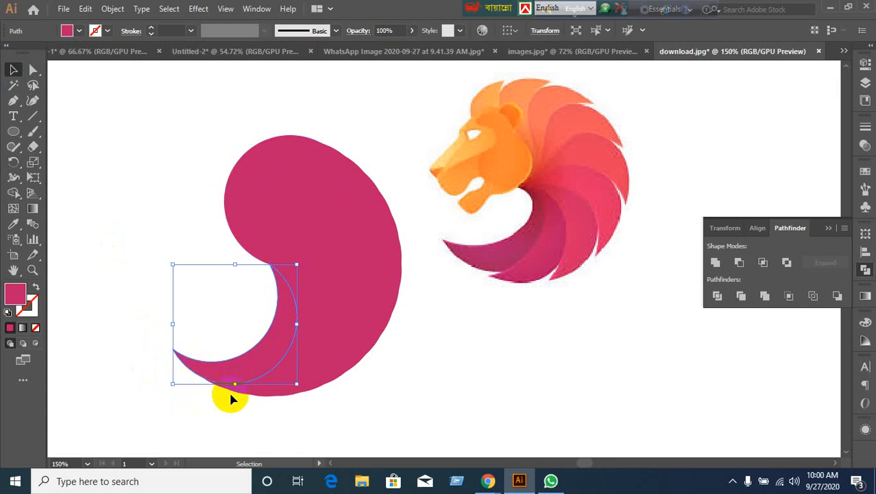
pyautogui.moveTo(246, 401); pyautogui.dragTo(369, 404)
pyautogui.click(369, 404)
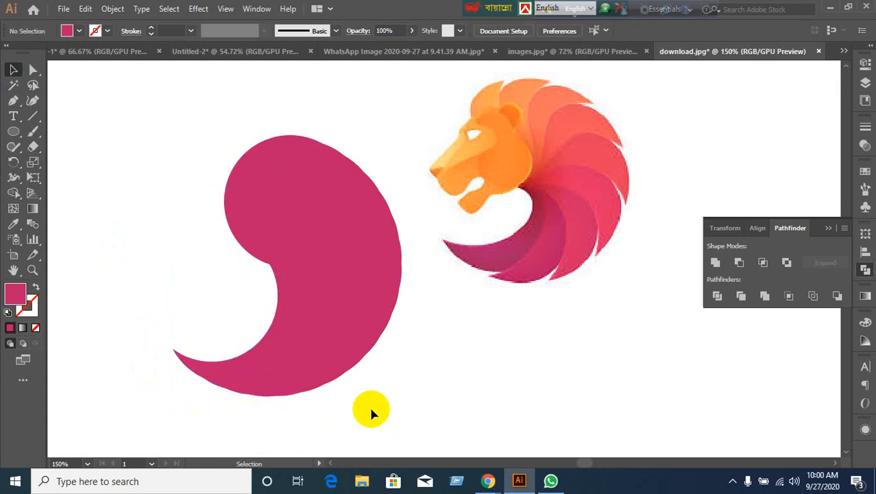
pyautogui.scroll(2, 309, 416)
pyautogui.scroll(-2, 307, 416)
pyautogui.moveTo(176, 127); pyautogui.dragTo(366, 409)
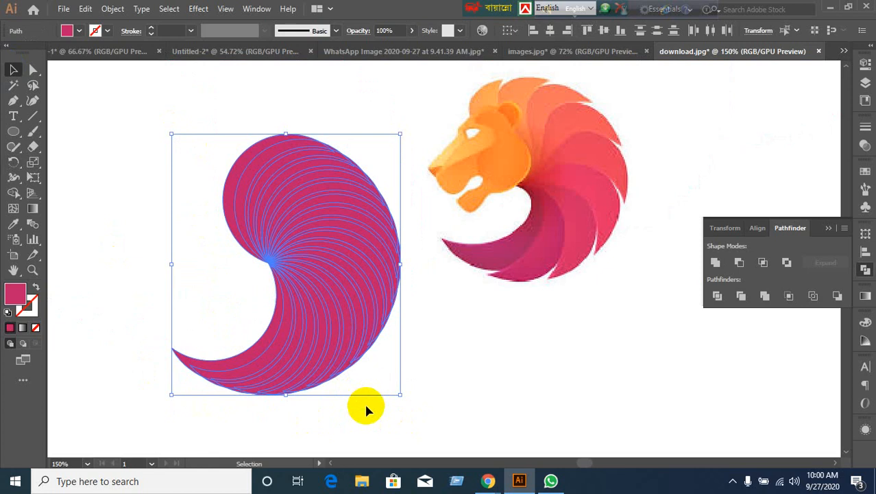
pyautogui.click(521, 364)
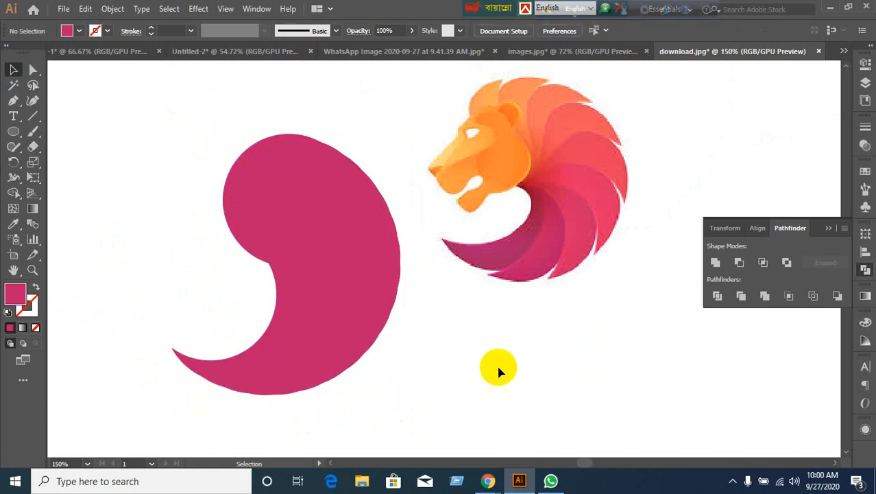
# Fill the inner crescent with a coral colour sampled from the lion's mane.
pyautogui.click(257, 369)
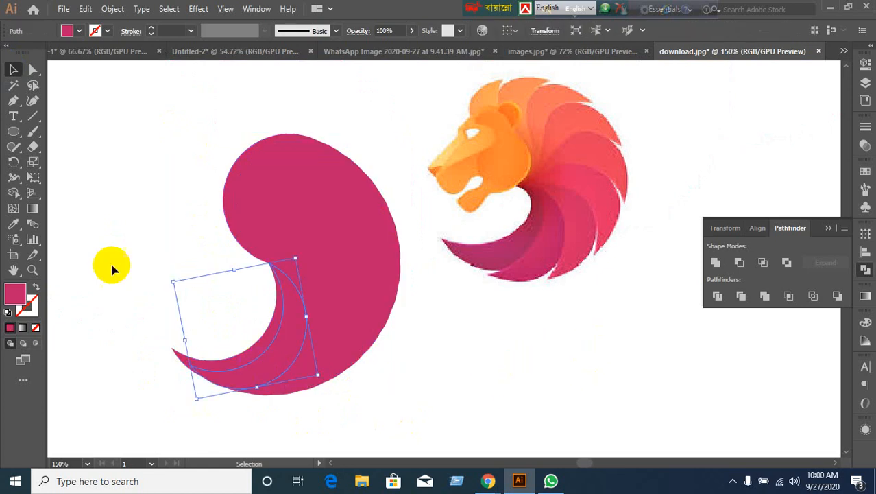
pyautogui.click(13, 224)
pyautogui.click(533, 265)
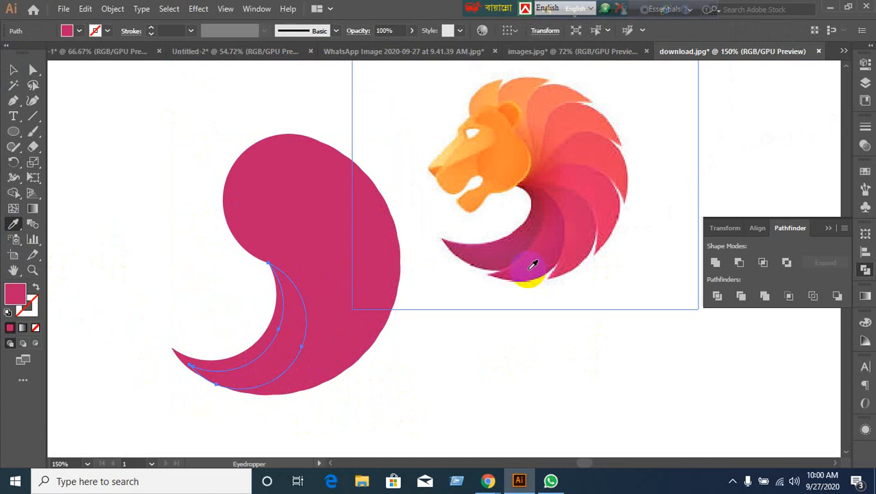
pyautogui.click(589, 140)
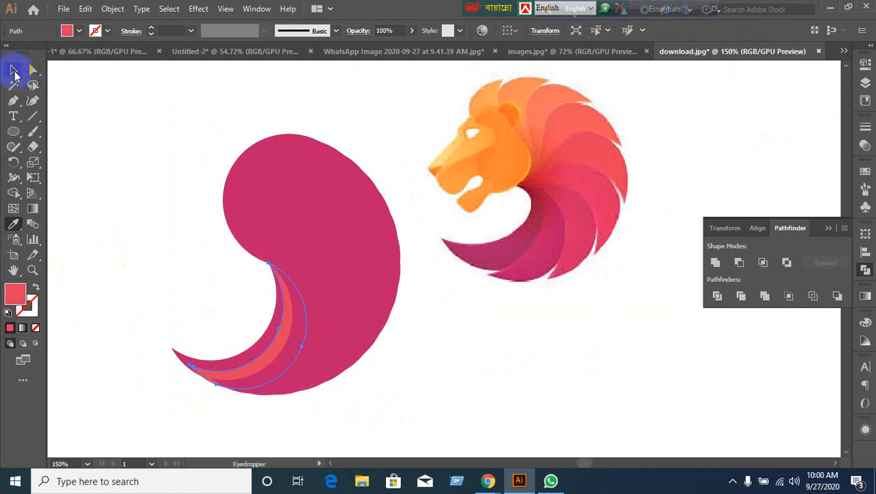
pyautogui.click(14, 71)
# Undo the coral fill and the stacked rotated crescent copies.
pyautogui.click(374, 410)
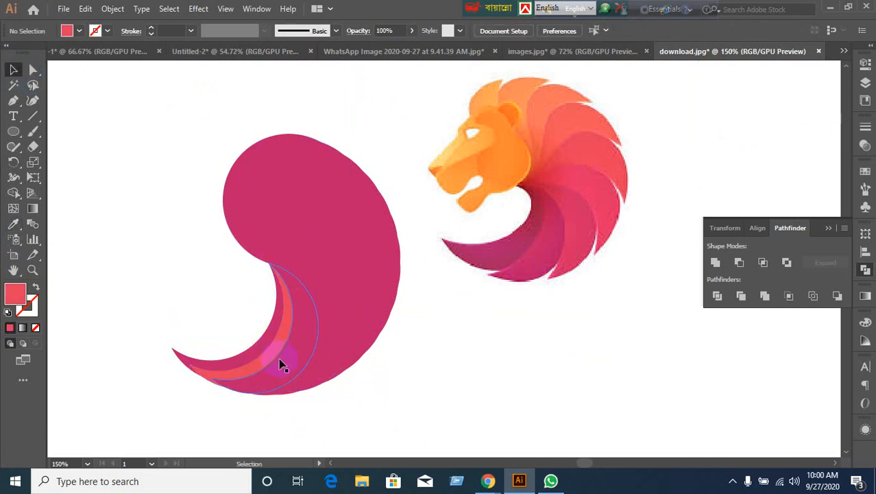
pyautogui.click(283, 365)
pyautogui.click(448, 401)
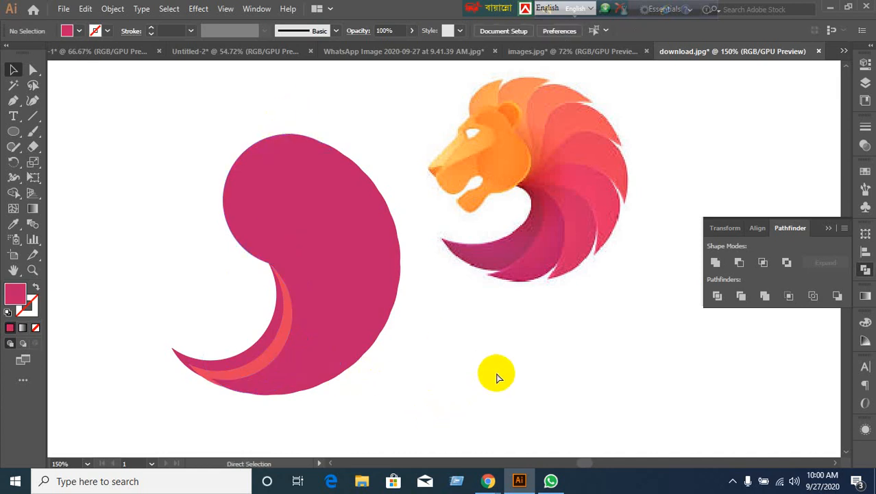
pyautogui.hotkey('ctrl', 'z')
pyautogui.hotkey('ctrl', 'z')
pyautogui.hotkey('ctrl', 'z')
pyautogui.hotkey('ctrl', 'z')
pyautogui.hotkey('ctrl', 'z')
pyautogui.hotkey('ctrl', 'z')
pyautogui.hotkey('ctrl', 'z')
pyautogui.hotkey('ctrl', 'z')
pyautogui.hotkey('ctrl', 'z')
pyautogui.hotkey('ctrl', 'z')
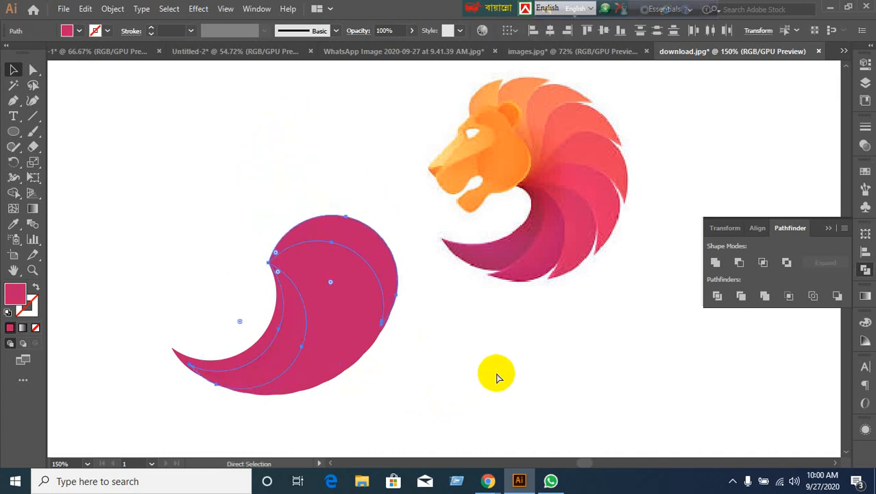
pyautogui.hotkey('ctrl', 'z')
pyautogui.hotkey('ctrl', 'z')
pyautogui.hotkey('ctrl', 'z')
pyautogui.hotkey('ctrl', 'z')
pyautogui.hotkey('ctrl', 'z')
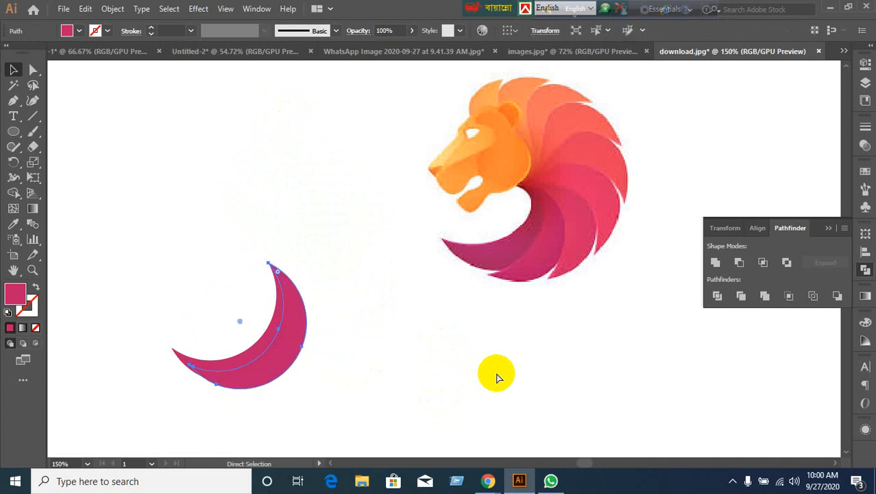
# Make a first rotated copy of the crescent, pivoting on its top tip.
pyautogui.click(455, 364)
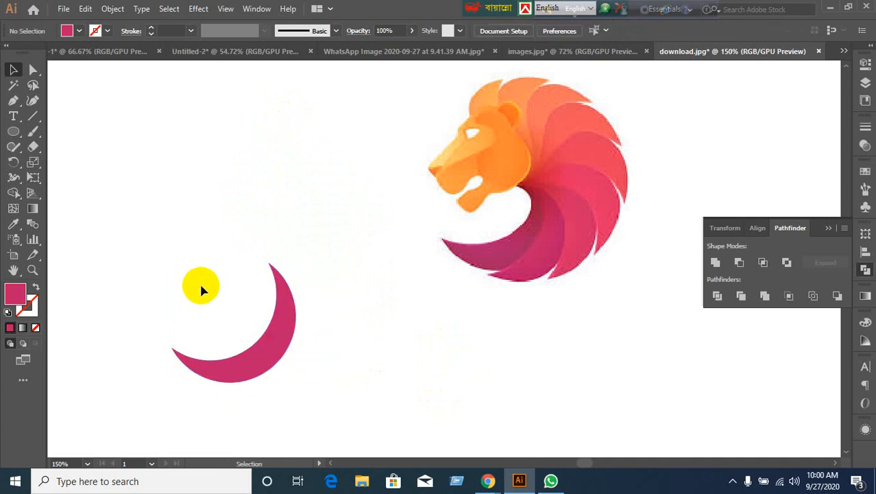
pyautogui.click(268, 361)
pyautogui.click(13, 162)
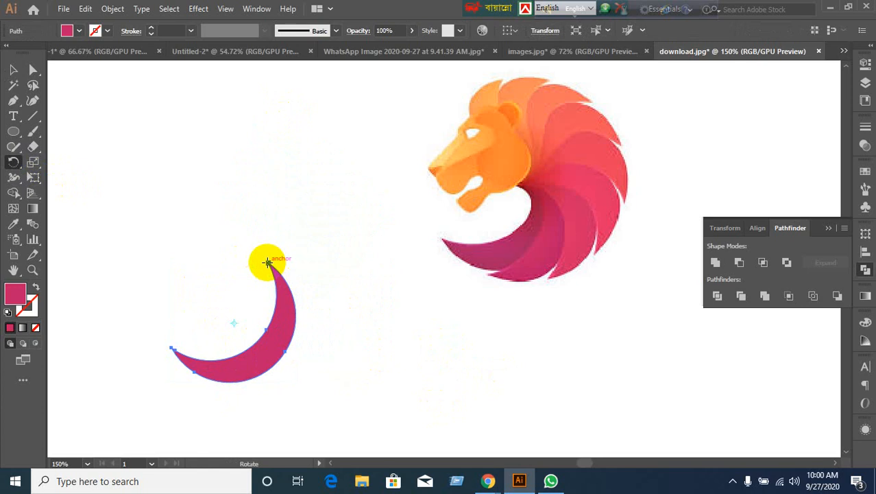
pyautogui.keyDown('alt'); pyautogui.click(267, 262); pyautogui.keyUp('alt')
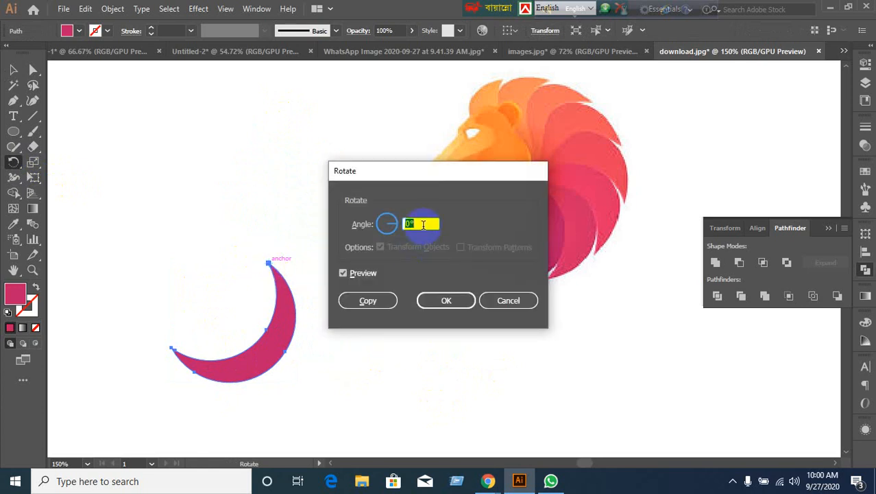
pyautogui.press('Up')
pyautogui.press('Up')
pyautogui.press('Up')
pyautogui.press('Up')
pyautogui.press('Up')
pyautogui.press('Up')
pyautogui.press('Up')
pyautogui.press('Up')
pyautogui.press('Up')
pyautogui.press('Up')
pyautogui.press('Up')
pyautogui.press('Up')
pyautogui.press('Up')
pyautogui.press('Up')
pyautogui.press('Up')
pyautogui.press('Up')
pyautogui.press('Up')
pyautogui.press('Up')
pyautogui.press('Up')
pyautogui.press('Up')
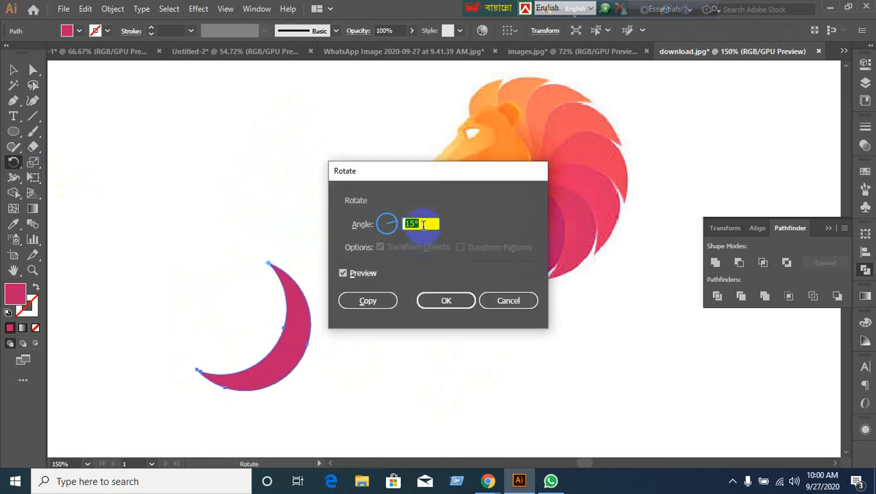
pyautogui.click(370, 302)
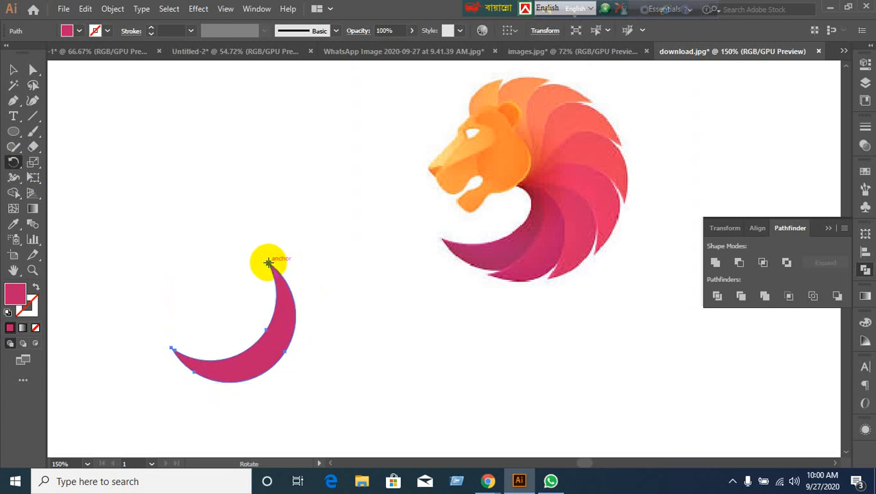
# Redo the rotated copy at 19° and repeat it with Ctrl+D to fan out the spiral.
pyautogui.keyDown('alt'); pyautogui.click(269, 264); pyautogui.keyUp('alt')
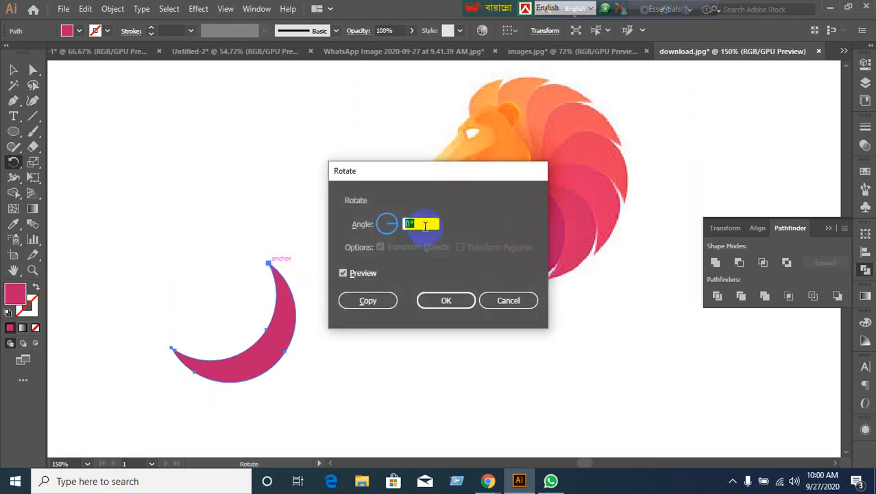
pyautogui.scroll(20, 425, 226)
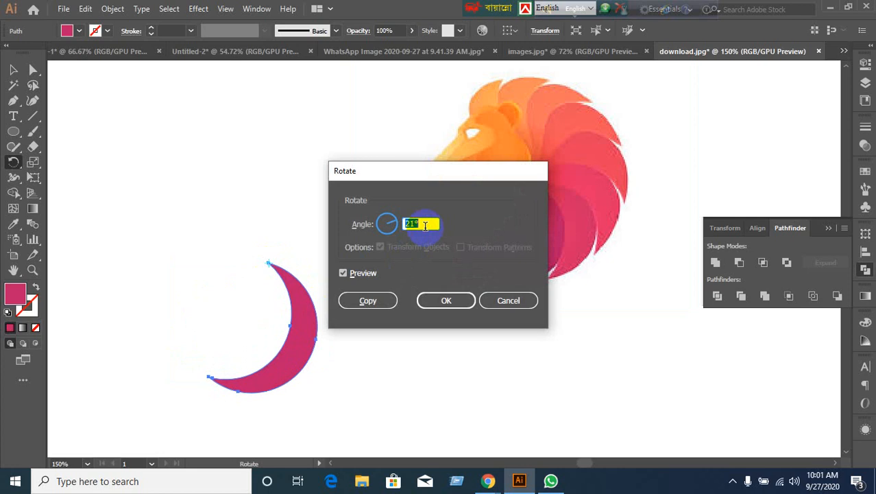
pyautogui.click(367, 301)
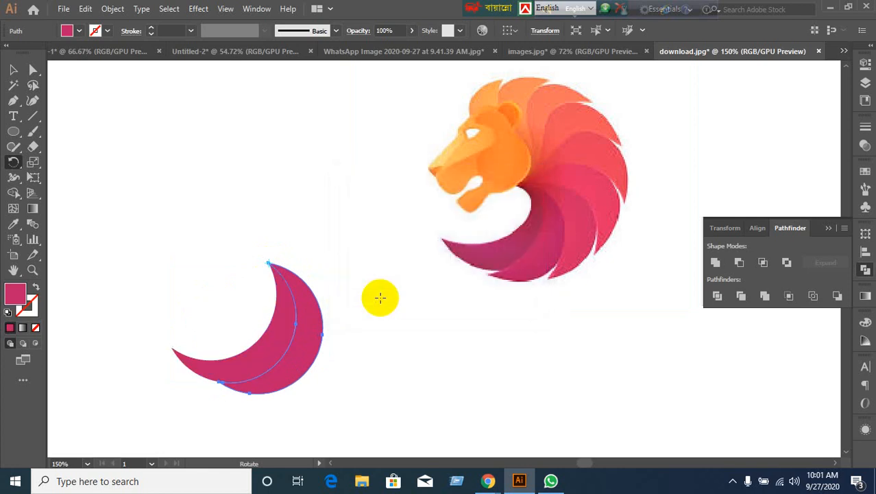
pyautogui.hotkey('ctrl', '8')
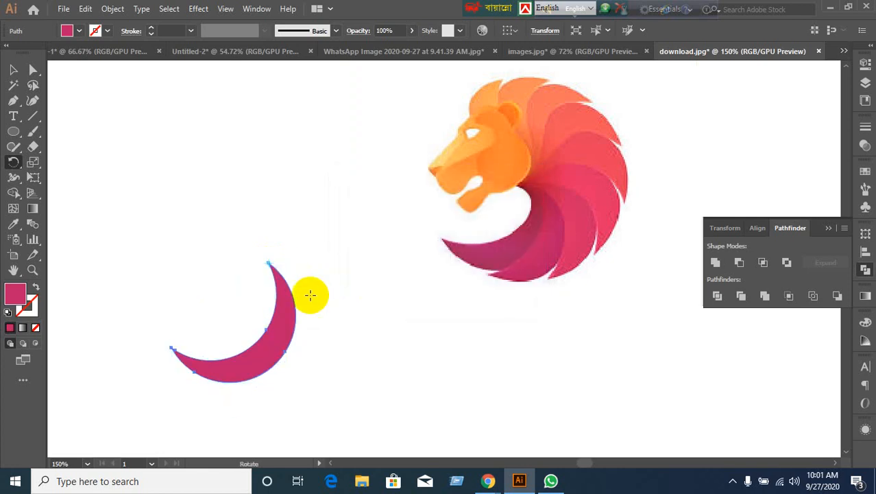
pyautogui.keyDown('alt'); pyautogui.click(268, 261); pyautogui.keyUp('alt')
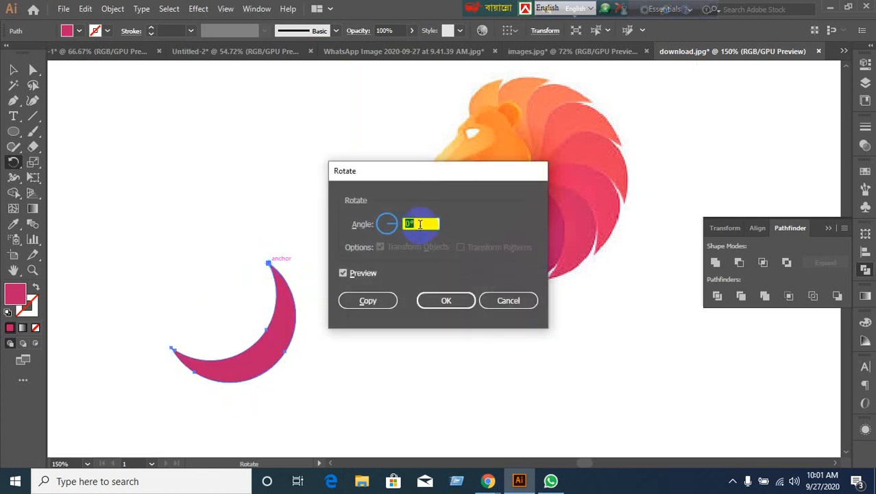
pyautogui.scroll(20, 423, 223)
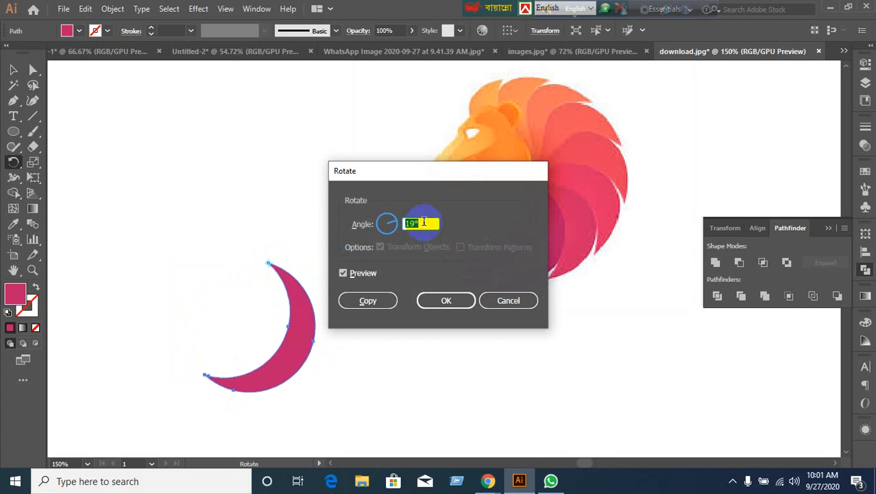
pyautogui.click(364, 300)
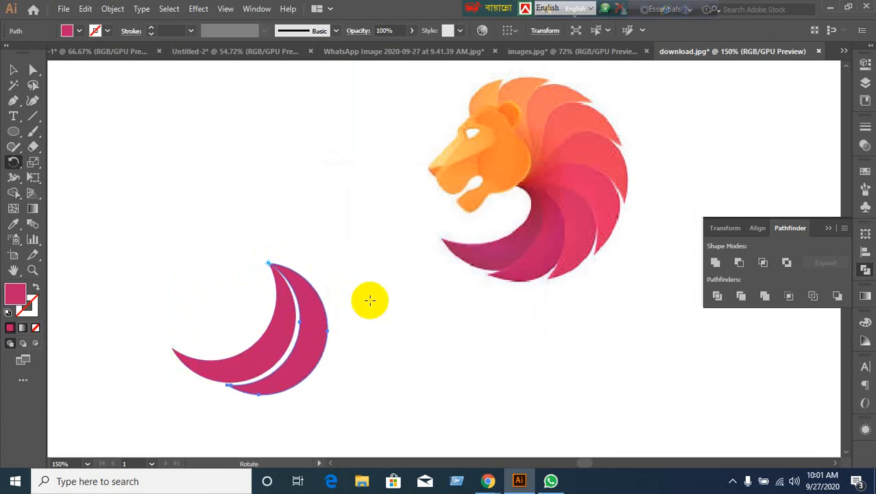
pyautogui.hotkey('ctrl', 'd')
pyautogui.hotkey('ctrl', 'd')
pyautogui.hotkey('ctrl', 'd')
pyautogui.hotkey('ctrl', 'd')
pyautogui.hotkey('ctrl', 'd')
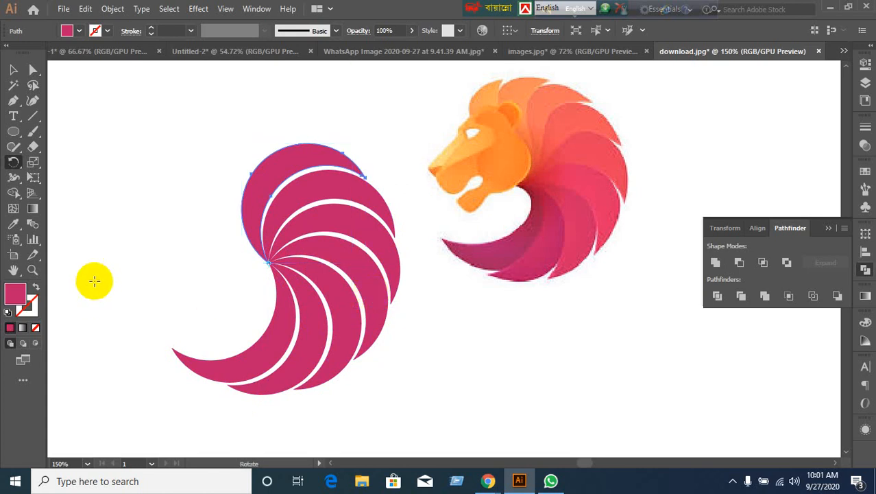
pyautogui.click(13, 70)
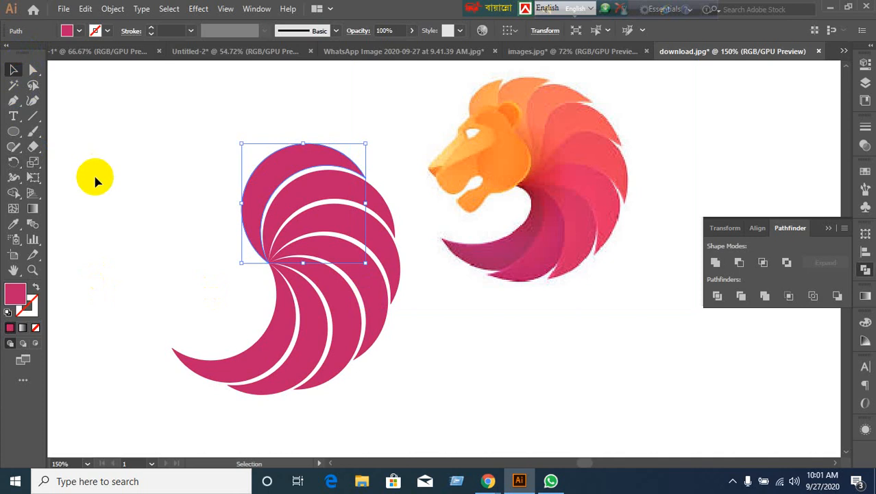
# Select the bottom crescent of the spiral and apply the default white-to-black gradient fill.
pyautogui.click(201, 303)
pyautogui.click(204, 368)
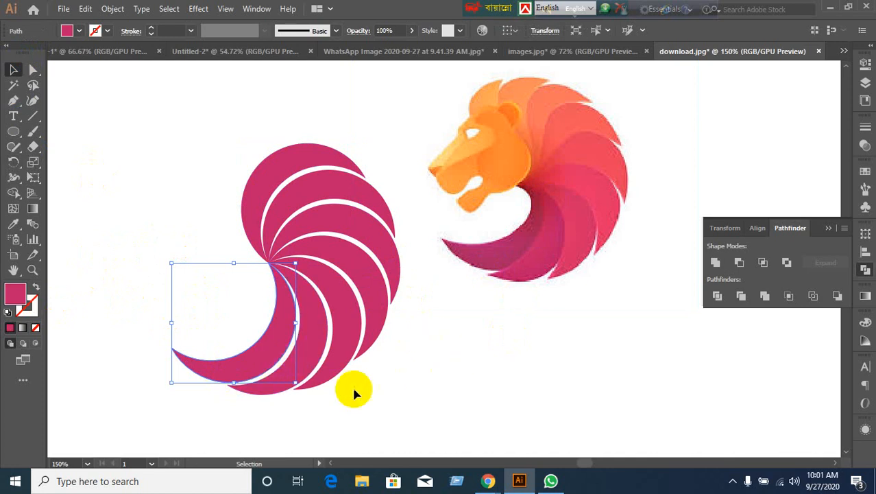
pyautogui.click(401, 399)
pyautogui.click(268, 395)
pyautogui.click(434, 388)
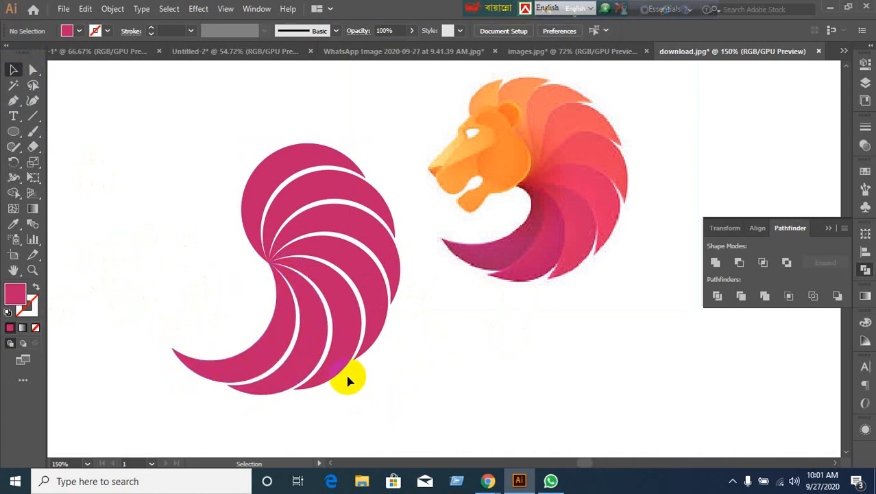
pyautogui.click(272, 350)
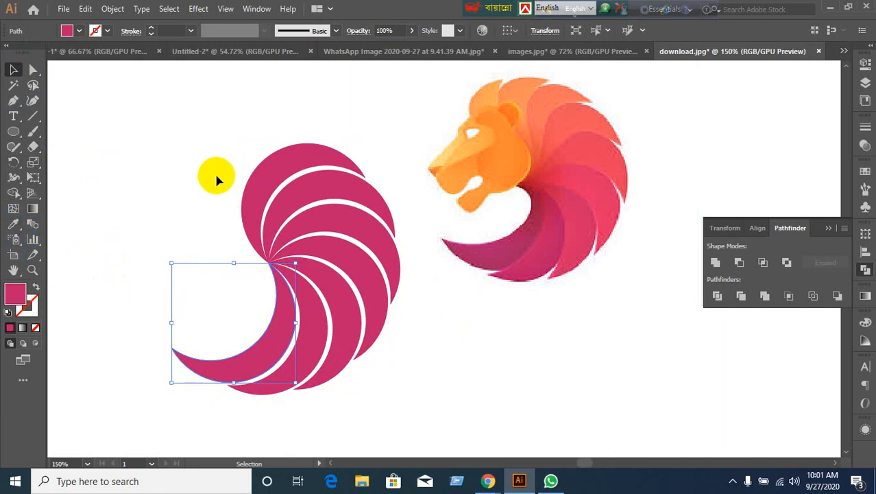
pyautogui.click(75, 154)
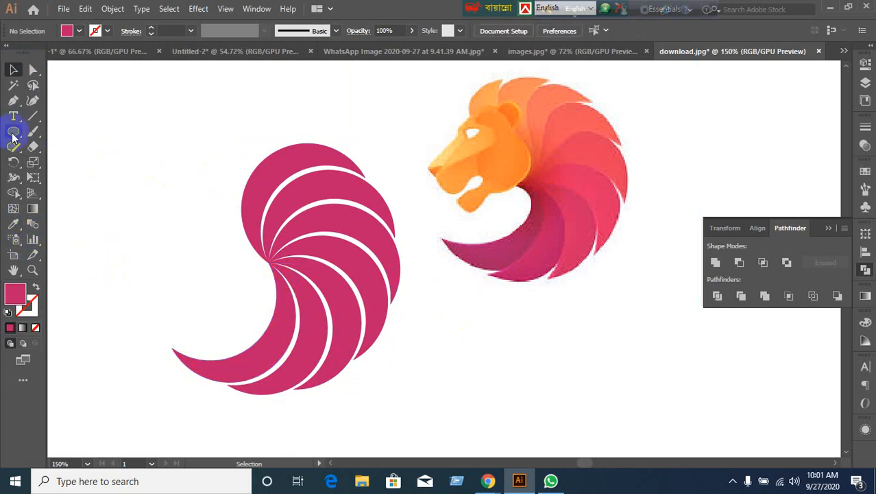
pyautogui.click(199, 367)
pyautogui.click(22, 328)
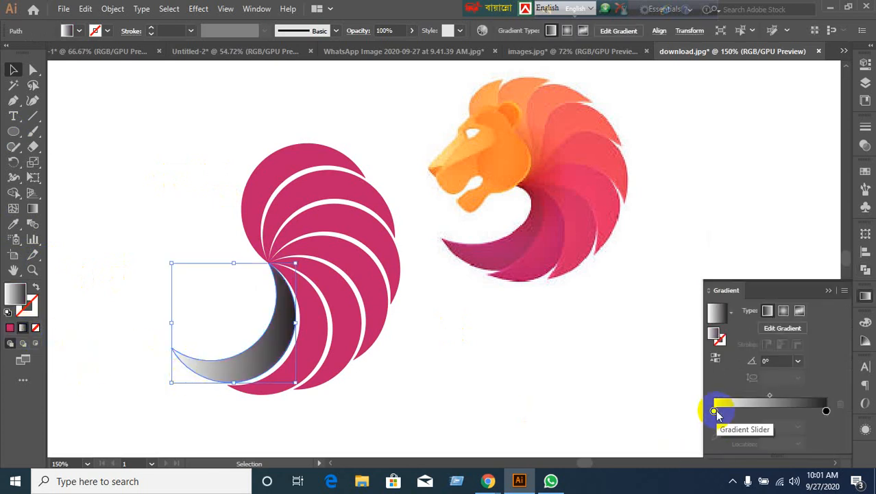
# Sample colours from the lion logo into the gradient's start and end stops.
pyautogui.click(714, 410)
pyautogui.click(717, 435)
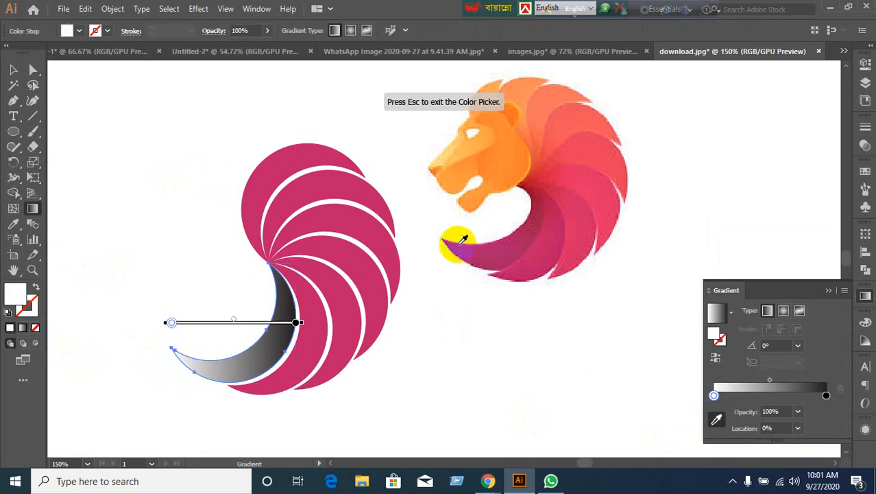
pyautogui.click(461, 250)
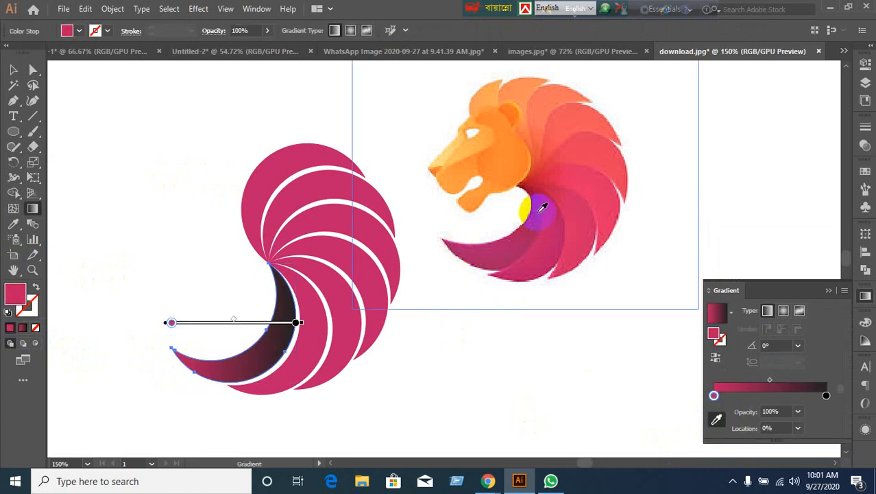
pyautogui.click(825, 396)
pyautogui.moveTo(828, 396); pyautogui.dragTo(539, 197)
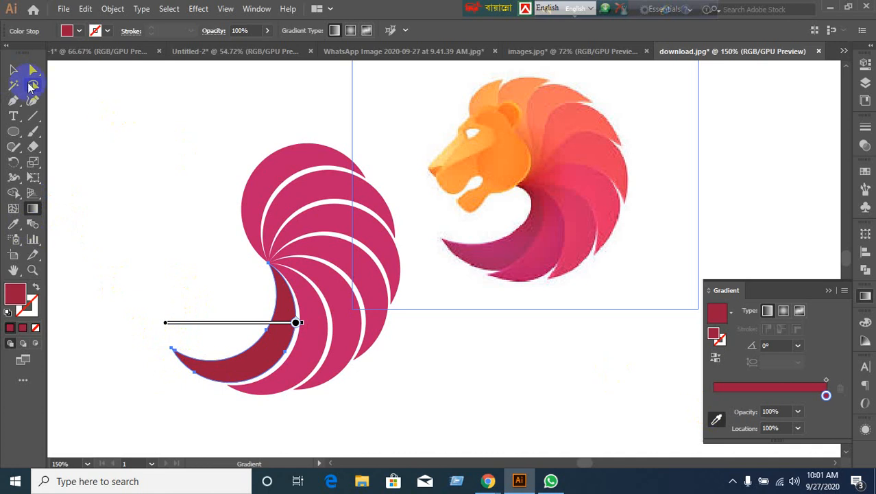
# Drag the gradient diagonally across the crescent at 45.6°, ending at the crescent's tip.
pyautogui.click(13, 70)
pyautogui.click(33, 207)
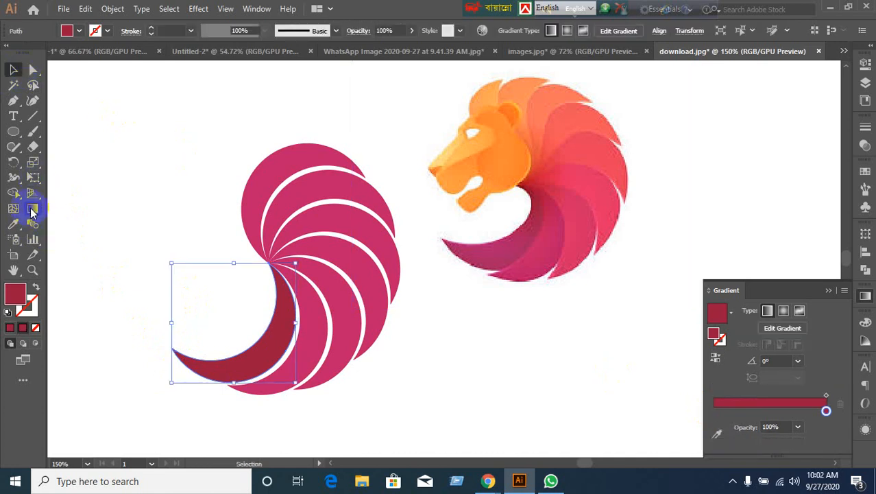
pyautogui.moveTo(194, 399); pyautogui.dragTo(319, 273)
pyautogui.moveTo(268, 351)
pyautogui.mouseDown()
pyautogui.moveTo(252, 344)
pyautogui.moveTo(241, 366)
pyautogui.moveTo(248, 371)
pyautogui.moveTo(220, 366)
pyautogui.moveTo(236, 359)
pyautogui.mouseUp()
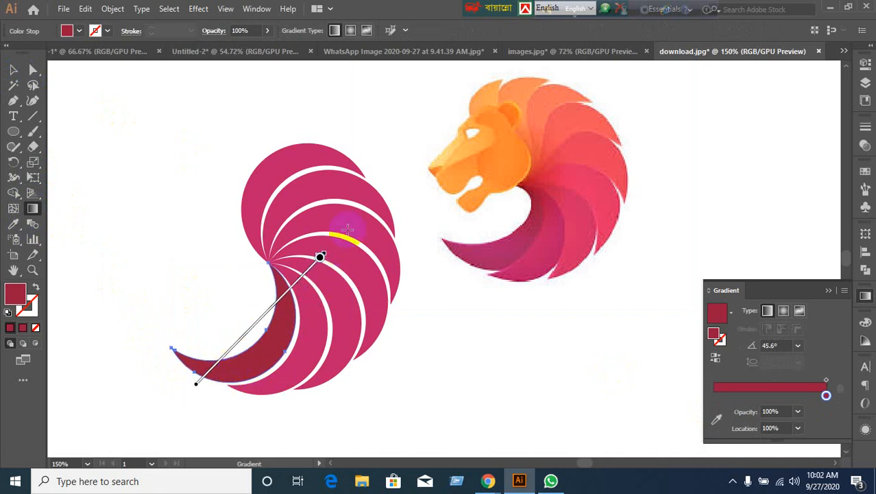
pyautogui.moveTo(319, 258); pyautogui.dragTo(332, 274)
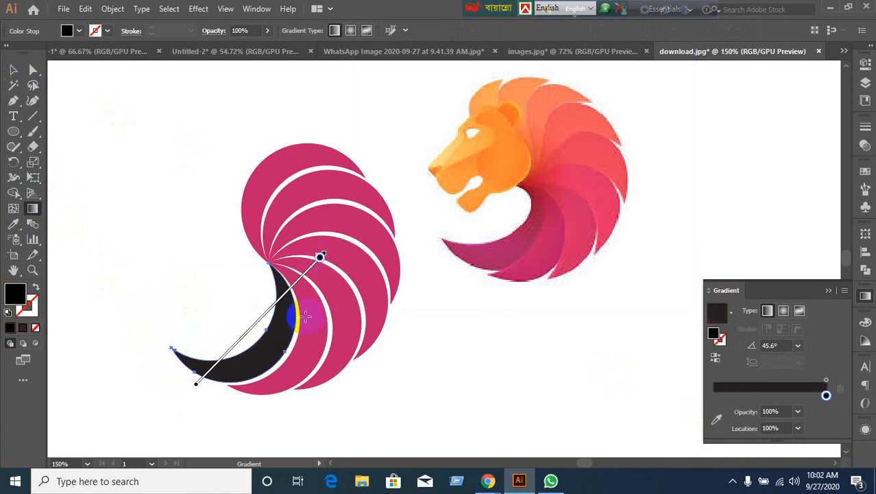
pyautogui.hotkey('ctrl', 'z')
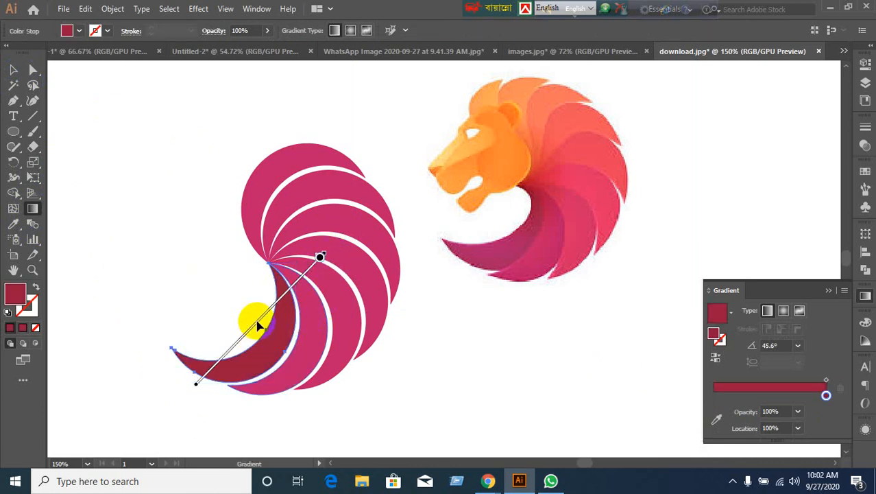
pyautogui.moveTo(255, 320); pyautogui.dragTo(242, 334)
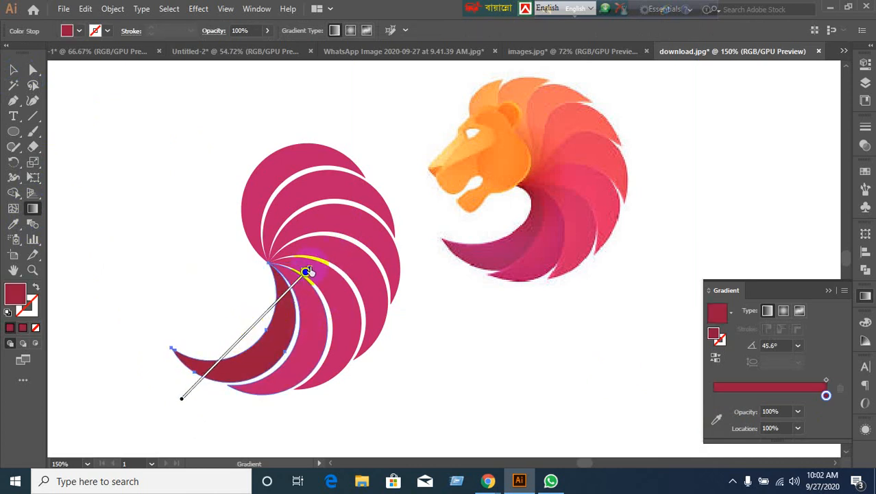
pyautogui.moveTo(309, 272)
pyautogui.mouseDown()
pyautogui.moveTo(298, 290)
pyautogui.moveTo(309, 283)
pyautogui.mouseUp()
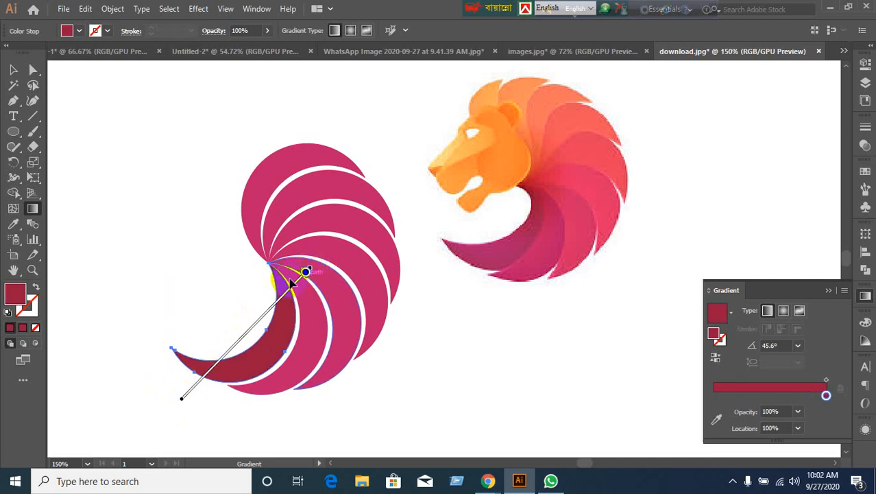
pyautogui.scroll(3, 305, 270)
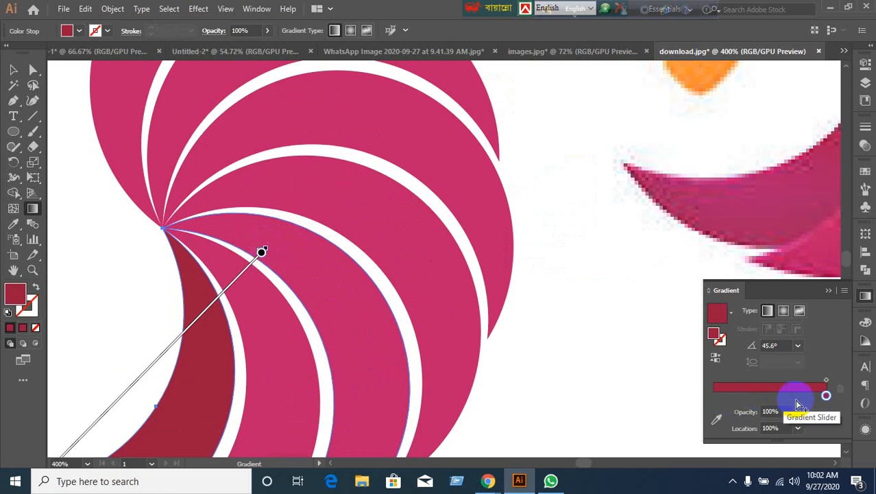
# Slide the gradient stops and midpoint so the end darkens to near-black.
pyautogui.moveTo(826, 396); pyautogui.dragTo(695, 392)
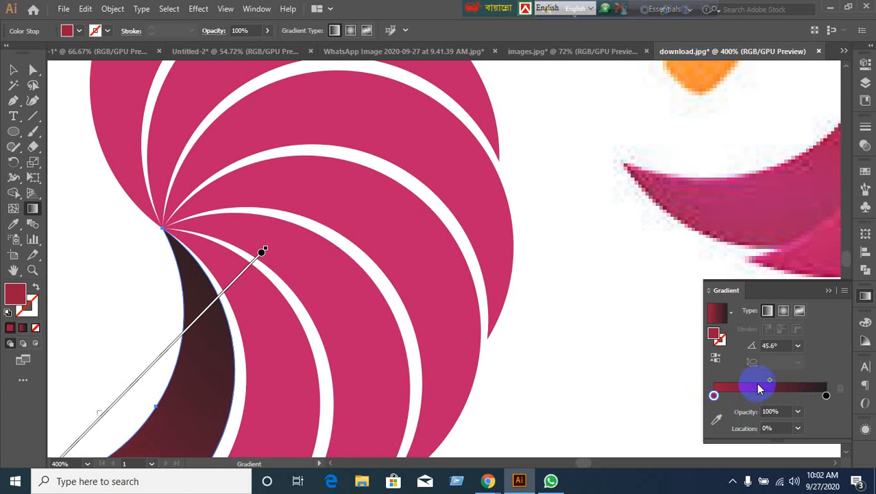
pyautogui.moveTo(770, 385)
pyautogui.mouseDown()
pyautogui.moveTo(798, 383)
pyautogui.moveTo(767, 386)
pyautogui.moveTo(796, 379)
pyautogui.moveTo(776, 381)
pyautogui.mouseUp()
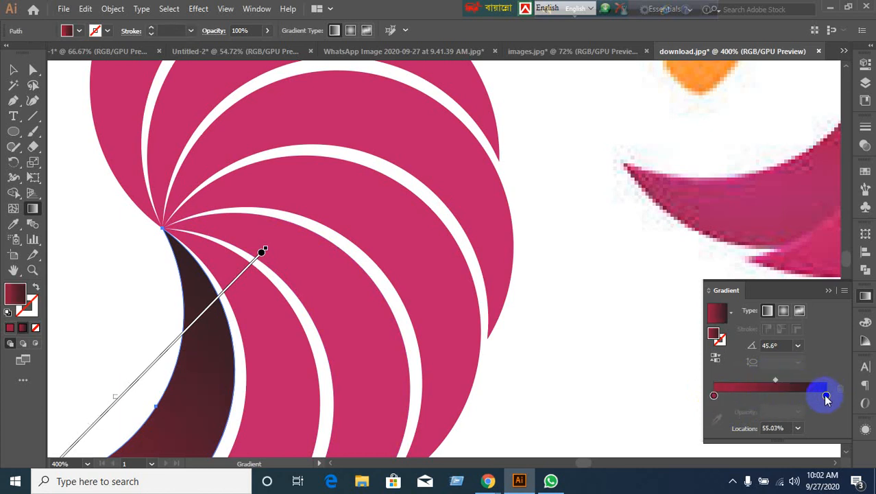
pyautogui.click(826, 395)
pyautogui.scroll(-2, 465, 362)
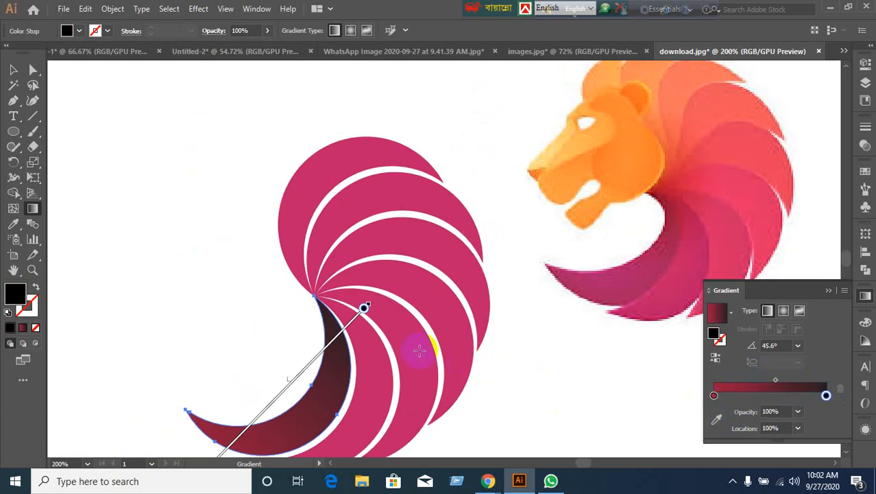
# Extend the gradient's start down-left and rotate the gradient to 56.6°.
pyautogui.moveTo(369, 304); pyautogui.dragTo(344, 329)
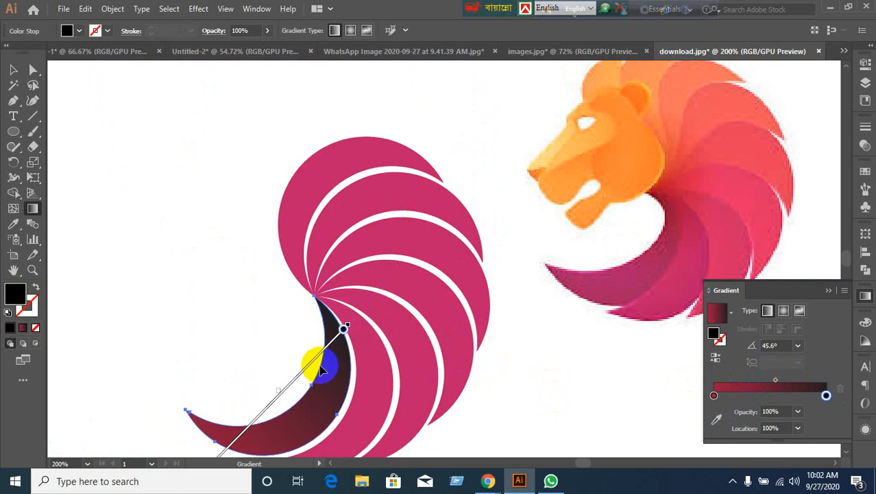
pyautogui.scroll(-3, 303, 382)
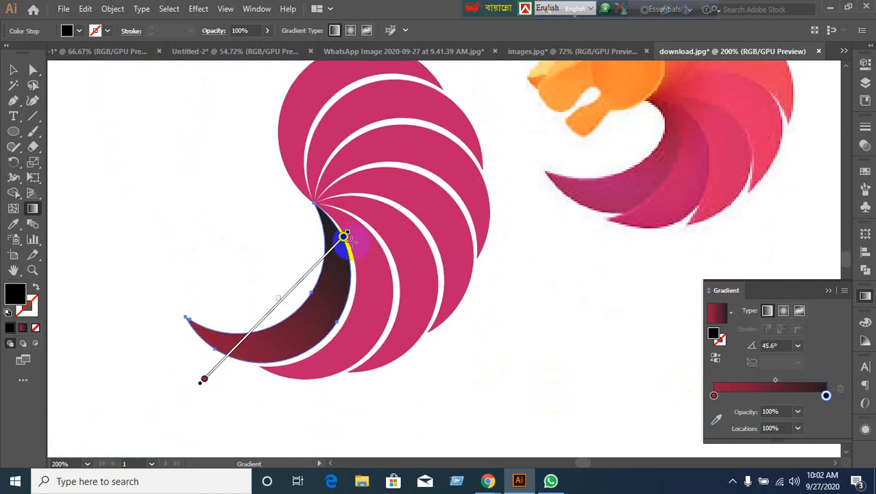
pyautogui.moveTo(351, 226); pyautogui.dragTo(307, 206)
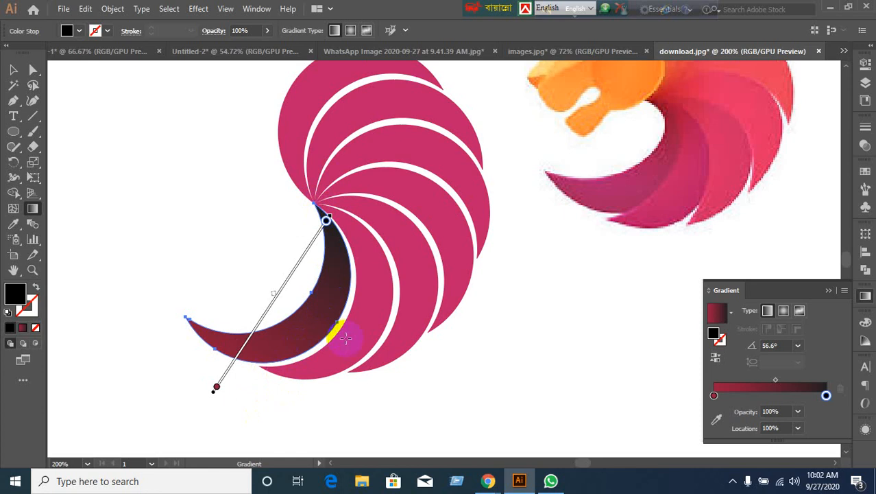
pyautogui.scroll(1, 335, 328)
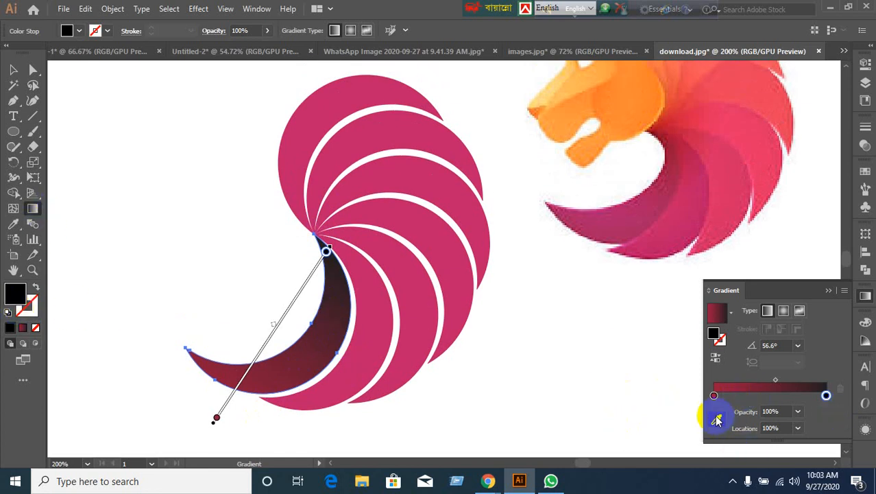
# Resample both gradient stops from the lion logo, putting pink at the start.
pyautogui.click(716, 419)
pyautogui.click(678, 164)
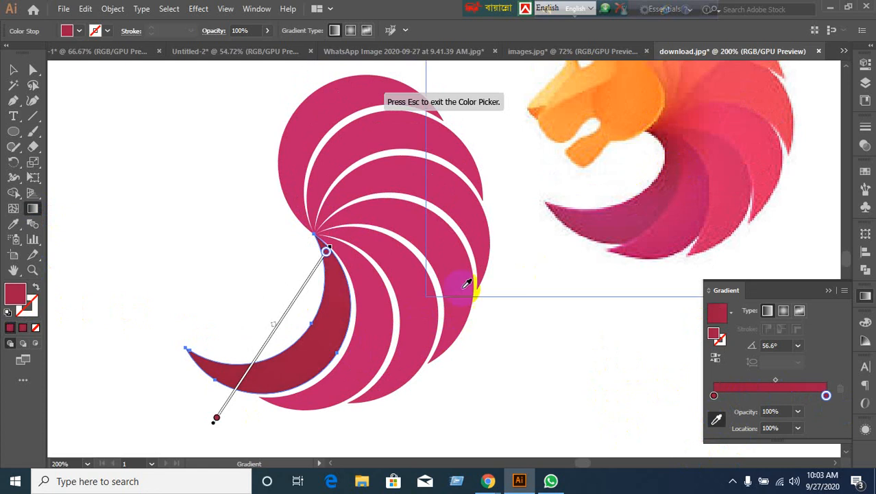
pyautogui.click(396, 379)
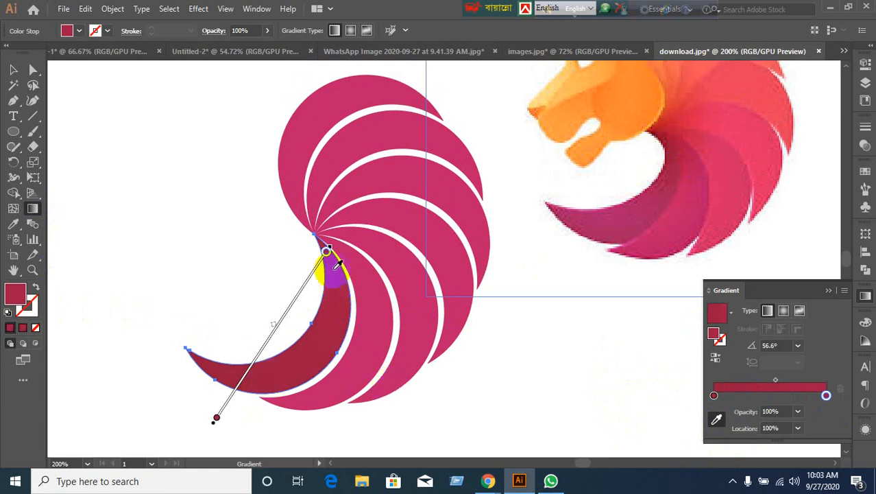
pyautogui.click(715, 396)
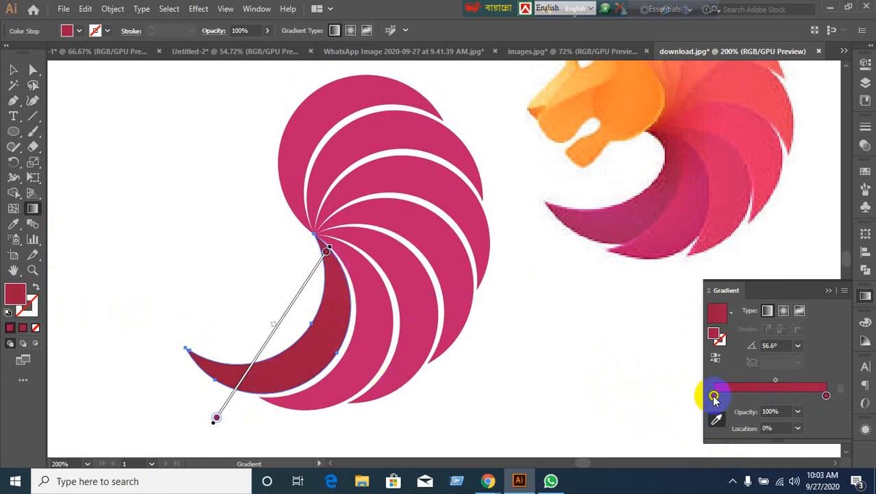
pyautogui.click(589, 214)
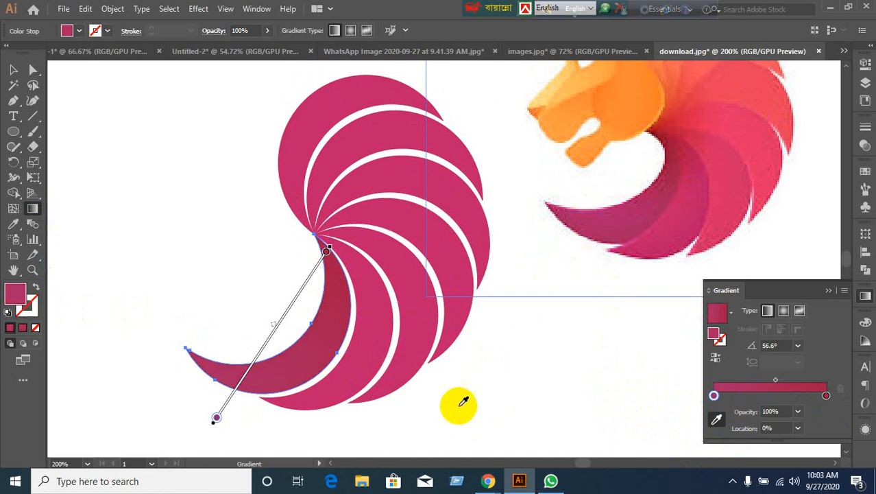
# Reselect the lower crescent and nudge its gradient slightly down-left.
pyautogui.click(14, 70)
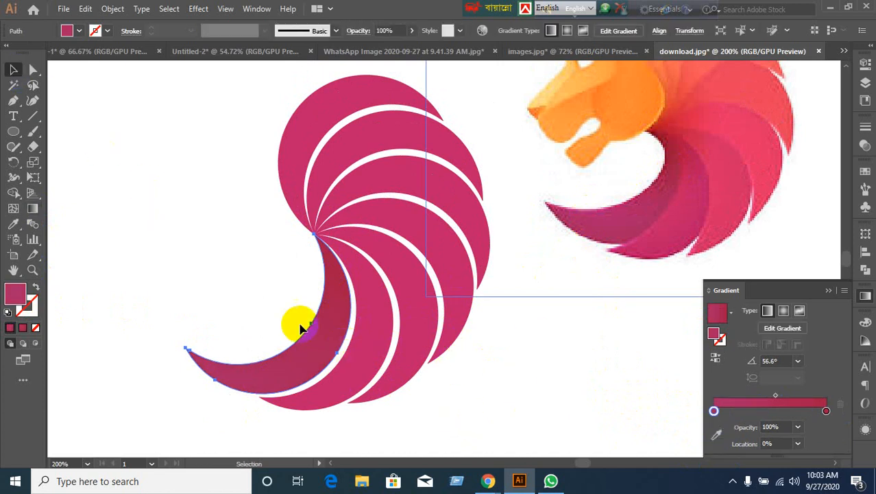
pyautogui.click(294, 323)
pyautogui.click(30, 211)
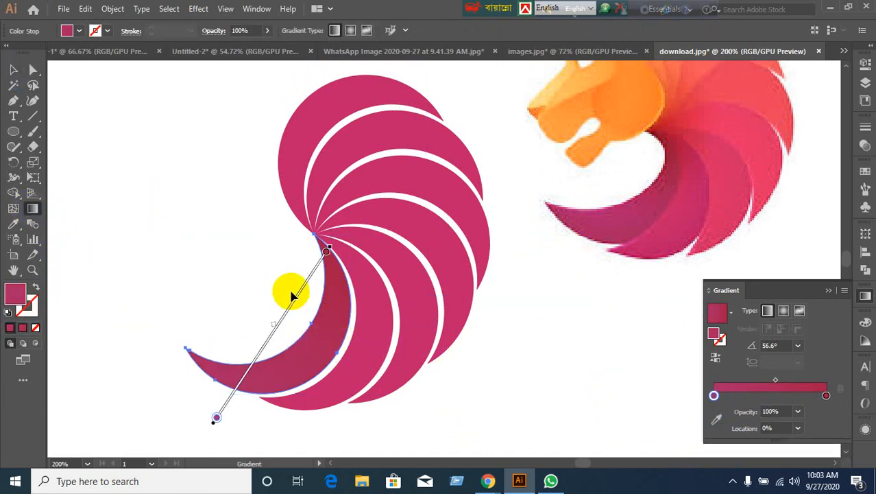
pyautogui.moveTo(296, 300)
pyautogui.mouseDown()
pyautogui.moveTo(316, 250)
pyautogui.moveTo(307, 326)
pyautogui.moveTo(303, 284)
pyautogui.mouseUp()
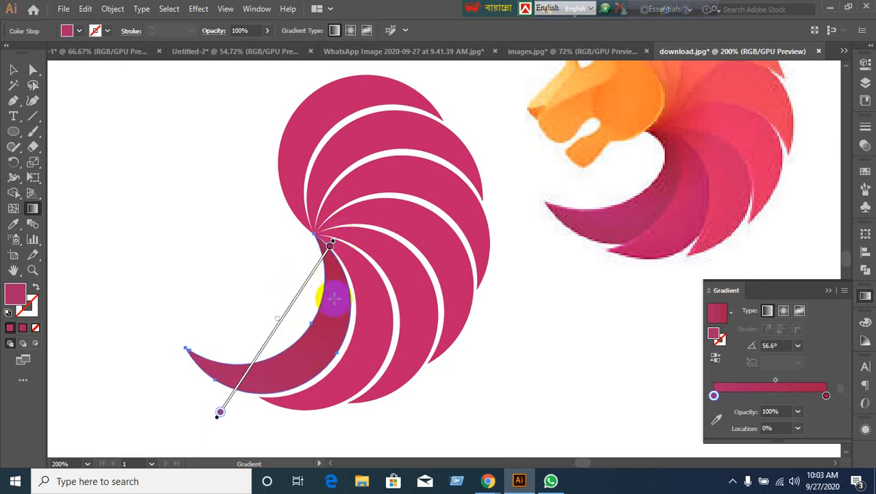
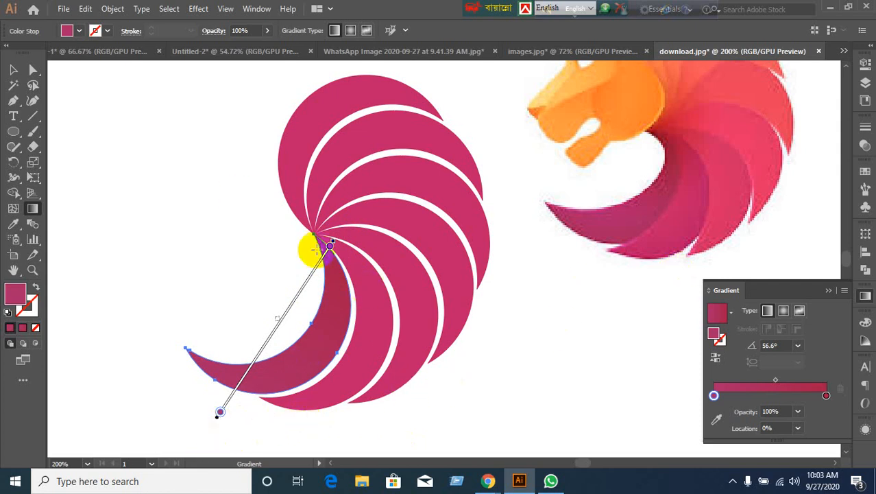
# Delete the crescent gradient's middle stop, leaving two magenta stops, and shift it slightly lower.
pyautogui.moveTo(338, 237)
pyautogui.mouseDown()
pyautogui.moveTo(193, 205)
pyautogui.moveTo(241, 368)
pyautogui.mouseUp()
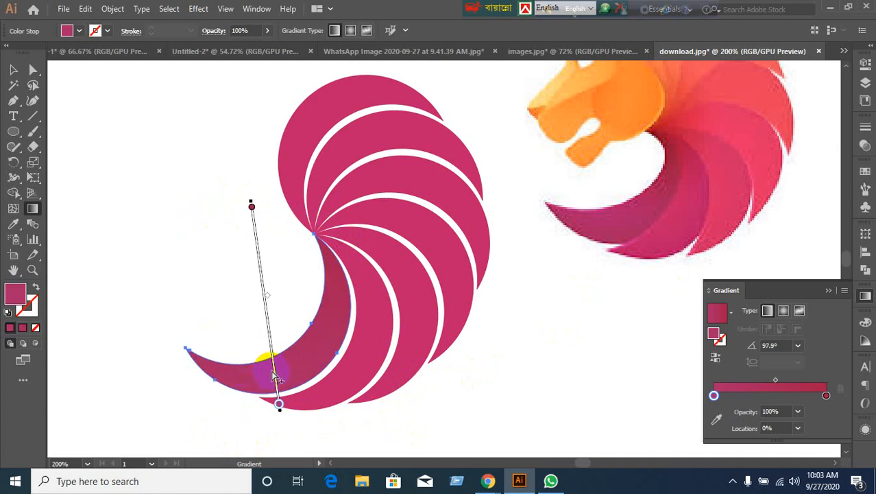
pyautogui.press('Delete')
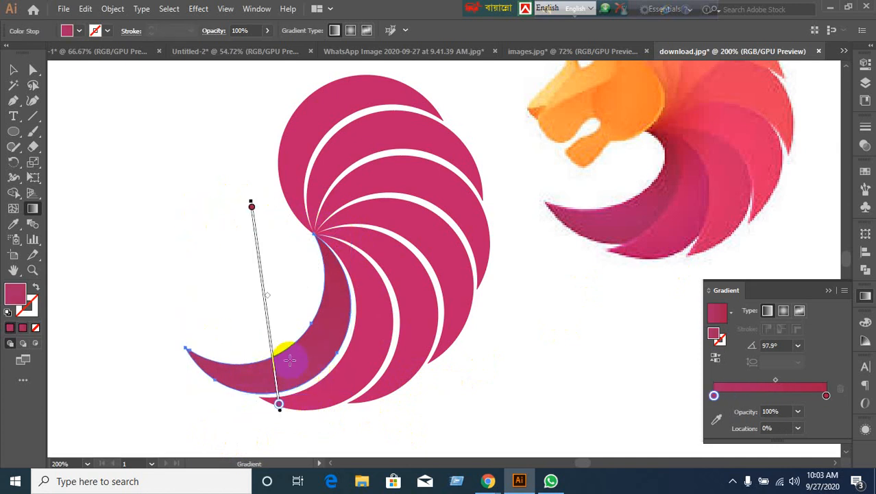
pyautogui.moveTo(267, 329)
pyautogui.mouseDown()
pyautogui.moveTo(366, 339)
pyautogui.moveTo(270, 351)
pyautogui.mouseUp()
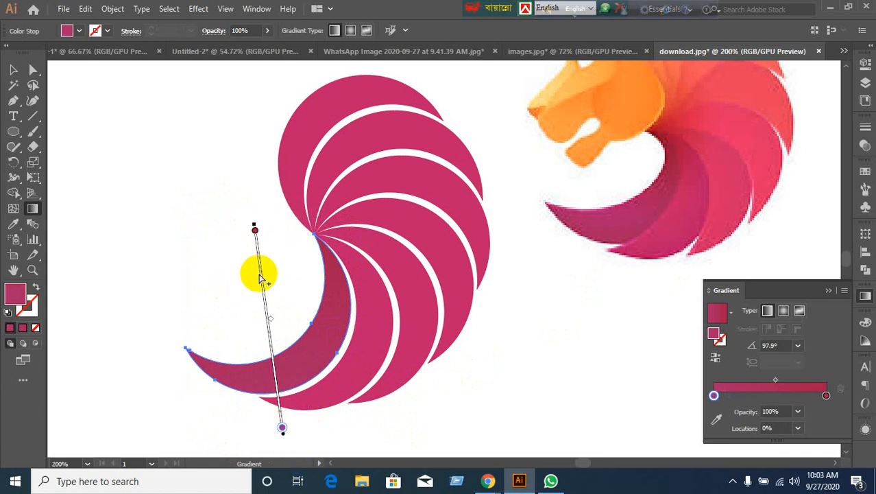
# Rotate the gradient to 137.4° and slide it toward the lower tip, then deselect the crescent.
pyautogui.moveTo(254, 220)
pyautogui.mouseDown()
pyautogui.moveTo(204, 238)
pyautogui.moveTo(176, 284)
pyautogui.mouseUp()
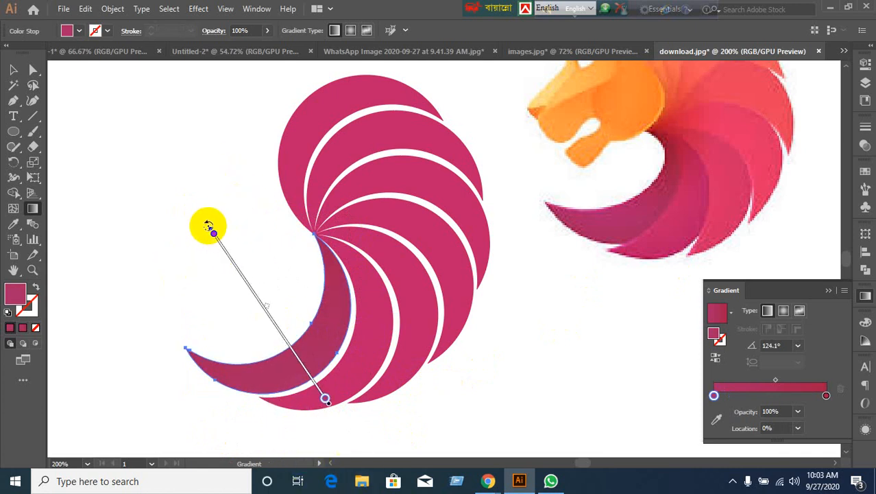
pyautogui.moveTo(208, 227); pyautogui.dragTo(188, 284)
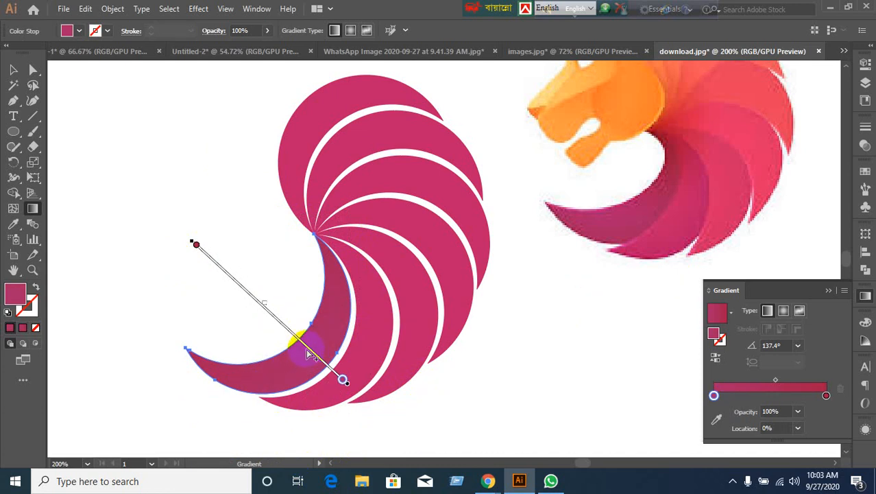
pyautogui.moveTo(309, 353)
pyautogui.mouseDown()
pyautogui.moveTo(432, 349)
pyautogui.moveTo(370, 409)
pyautogui.mouseUp()
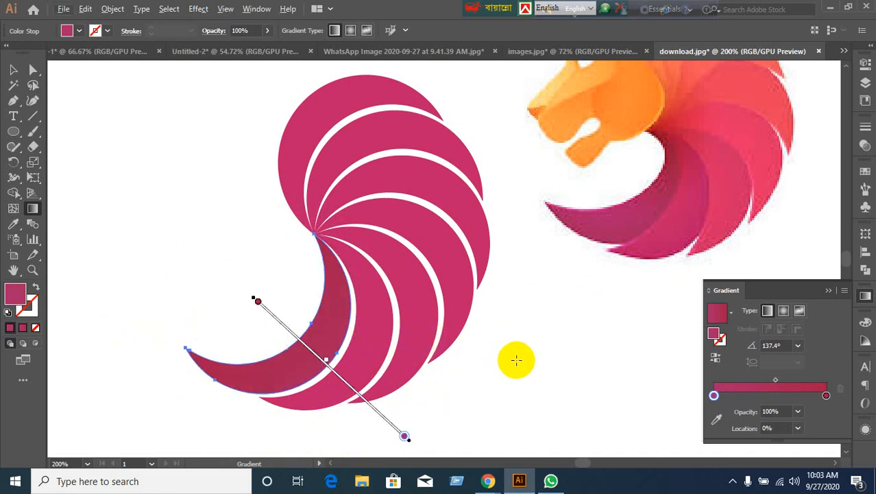
pyautogui.scroll(3, 742, 148)
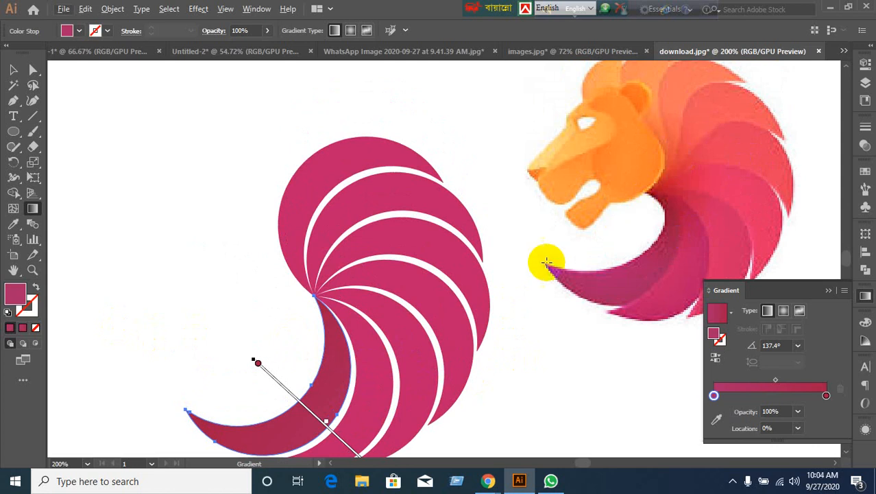
pyautogui.scroll(-3, 545, 255)
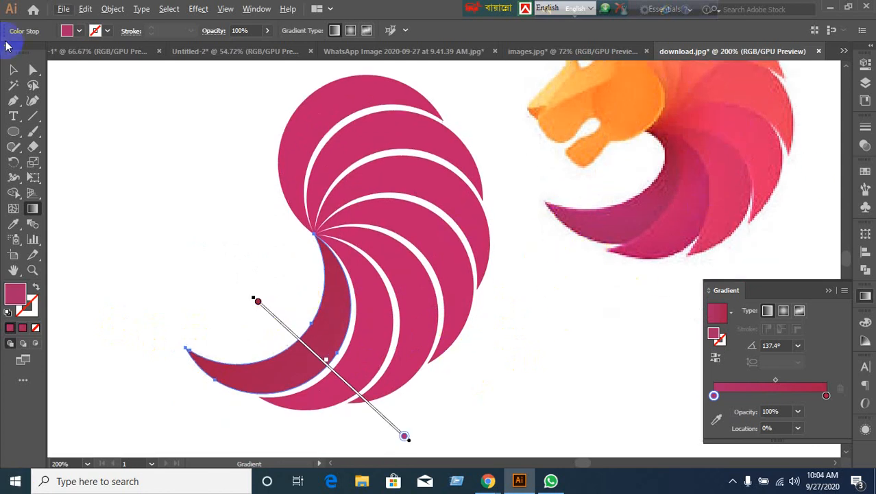
pyautogui.click(14, 71)
pyautogui.click(228, 320)
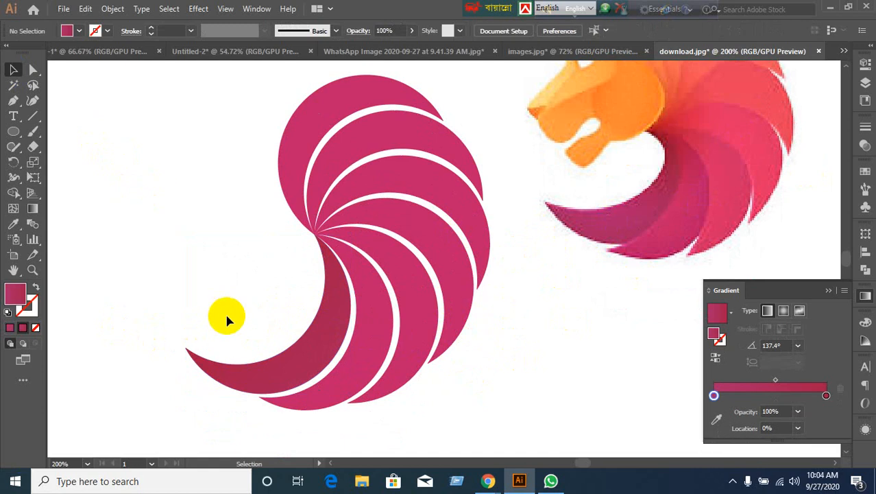
# In Chrome, close the gorilla image search tab and the Meet chat panel.
pyautogui.moveTo(489, 476)
pyautogui.click(353, 421)
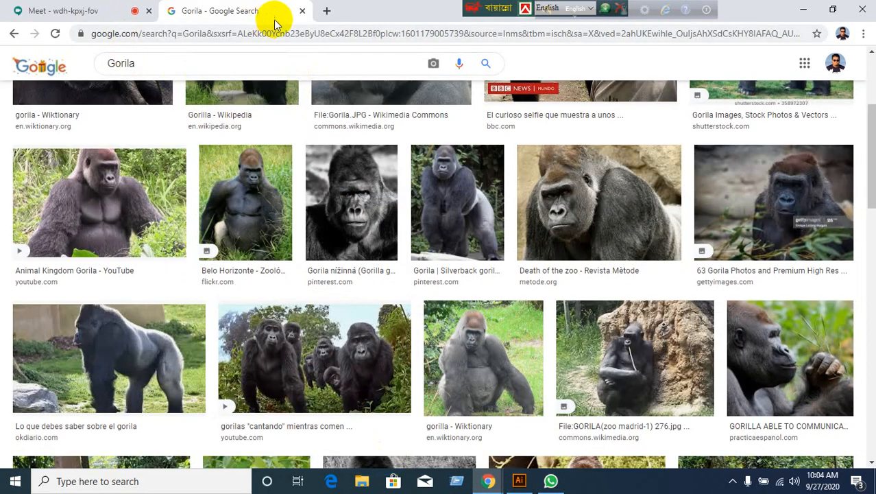
pyautogui.click(302, 12)
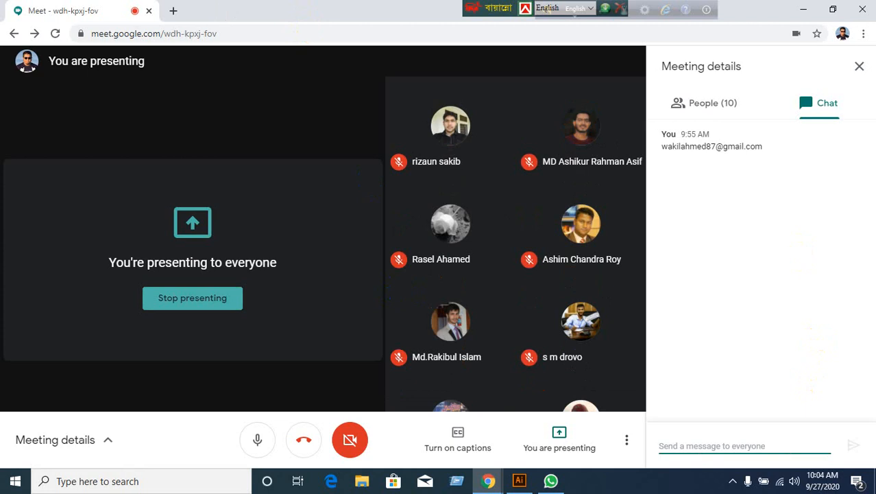
pyautogui.click(862, 67)
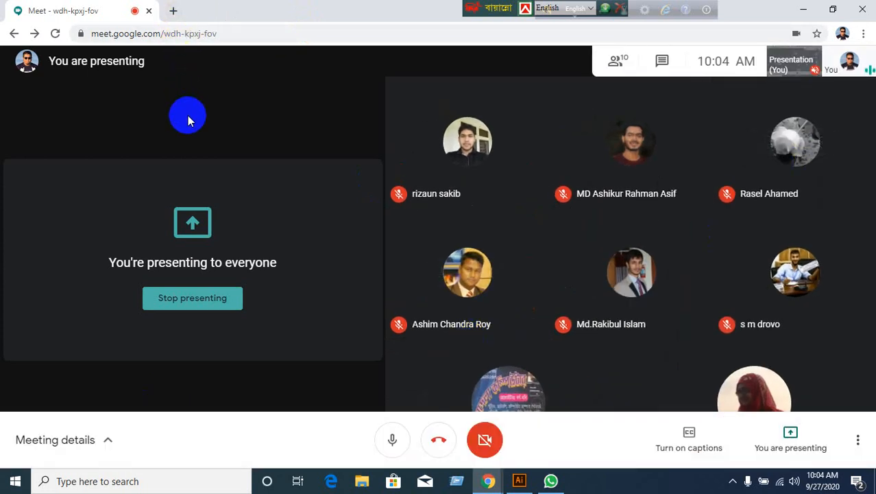
# In a new tab, search Google for 'mascot logo'.
pyautogui.click(173, 11)
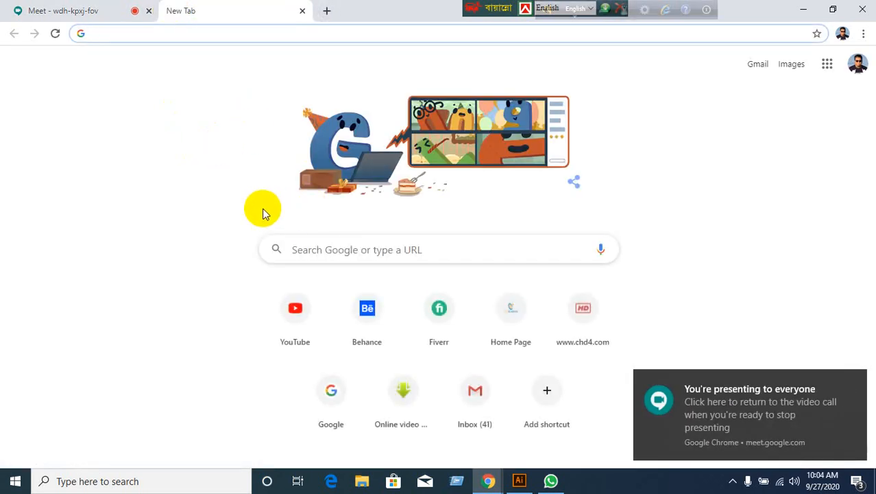
pyautogui.click(326, 418)
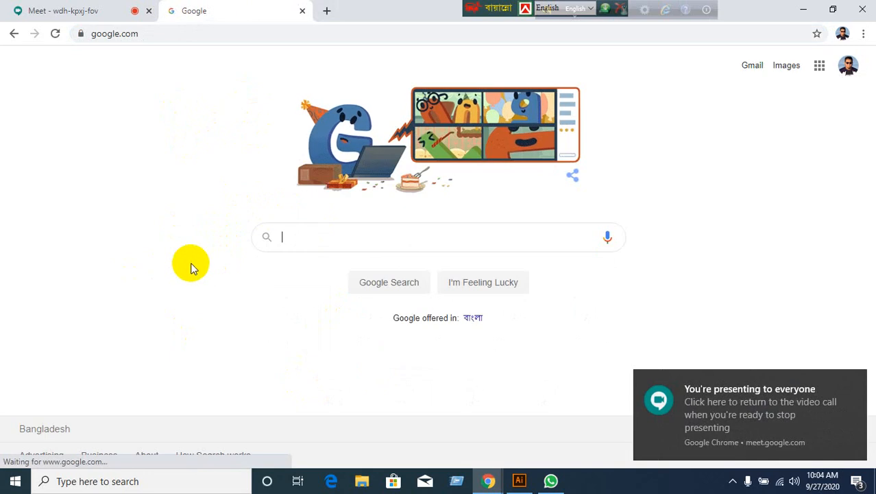
pyautogui.write('mas')
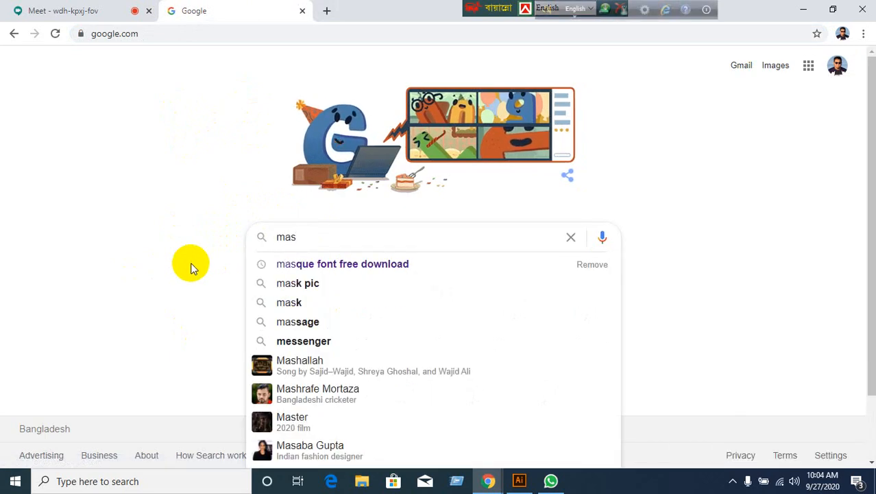
pyautogui.write('c')
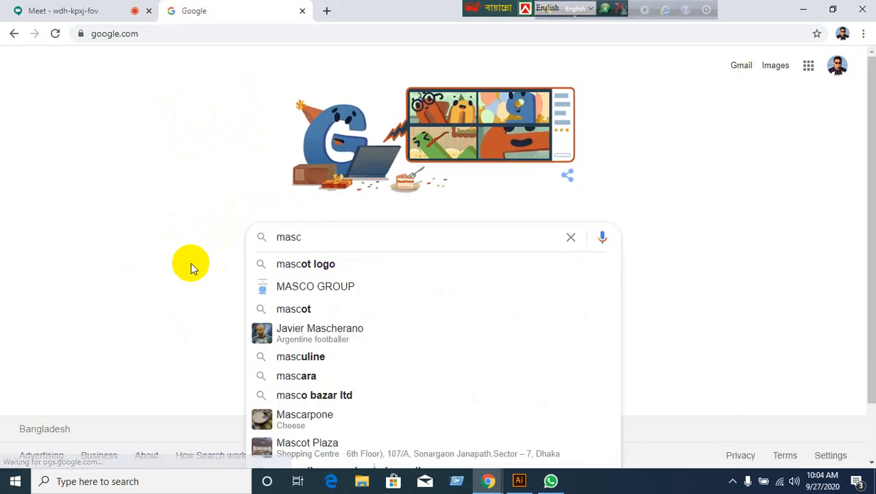
pyautogui.click(307, 263)
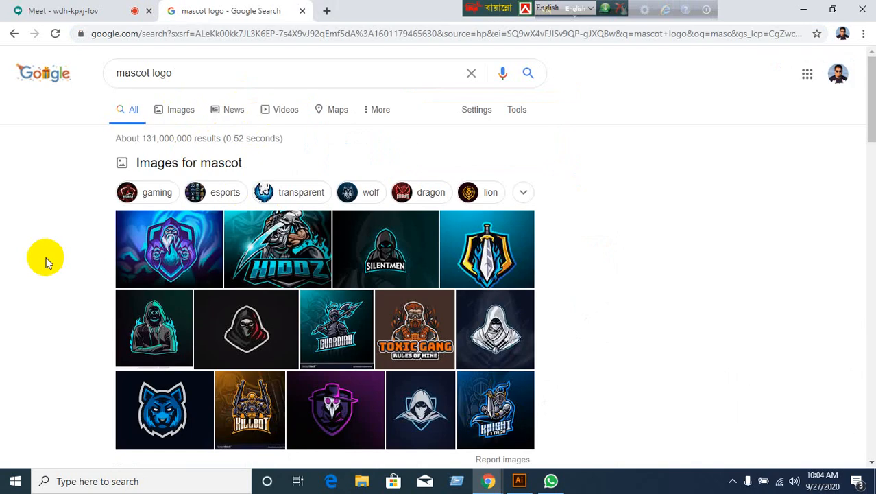
# Switch to image results for 'mascot logo' and browse down through them.
pyautogui.scroll(-1, 338, 285)
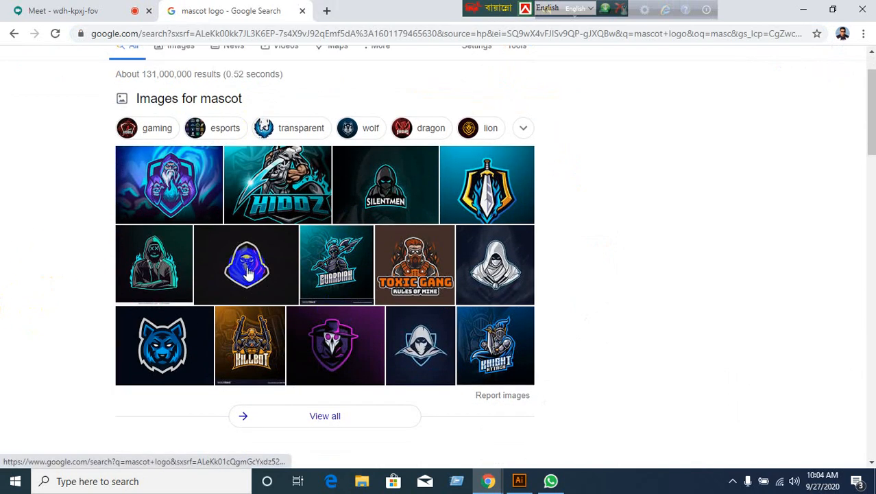
pyautogui.click(264, 129)
pyautogui.scroll(1, 182, 171)
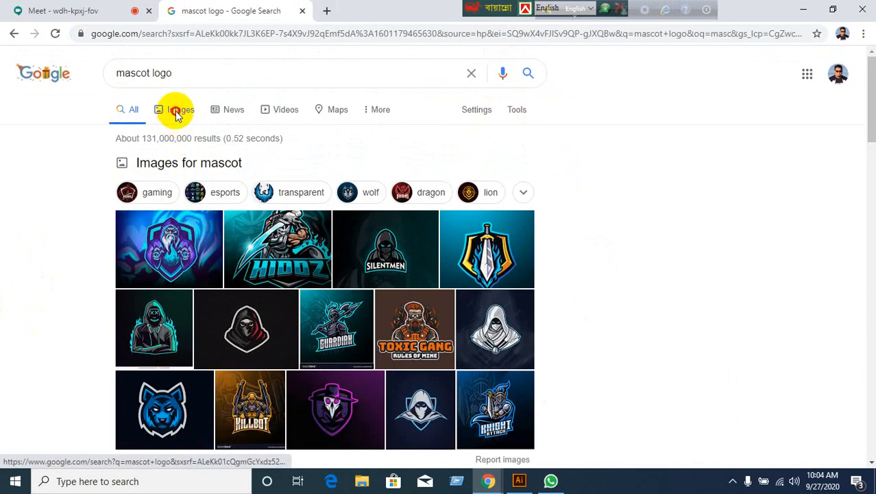
pyautogui.click(174, 111)
pyautogui.scroll(-6, 342, 303)
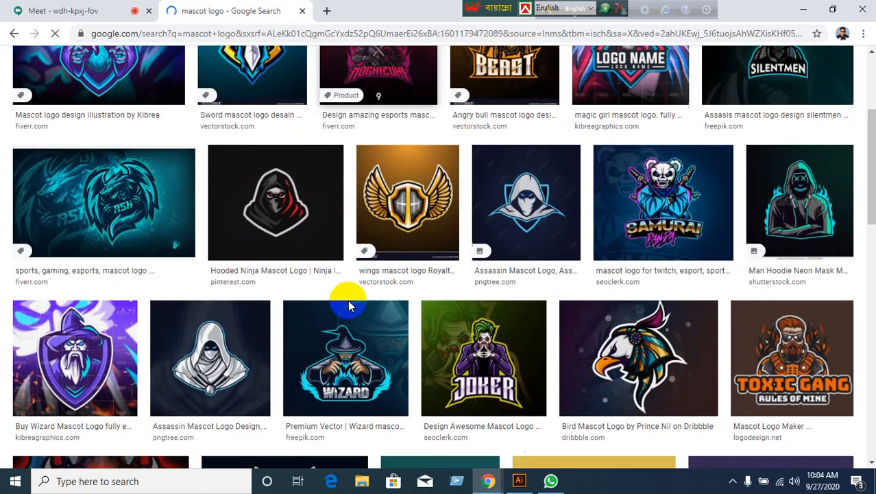
pyautogui.scroll(-3, 263, 299)
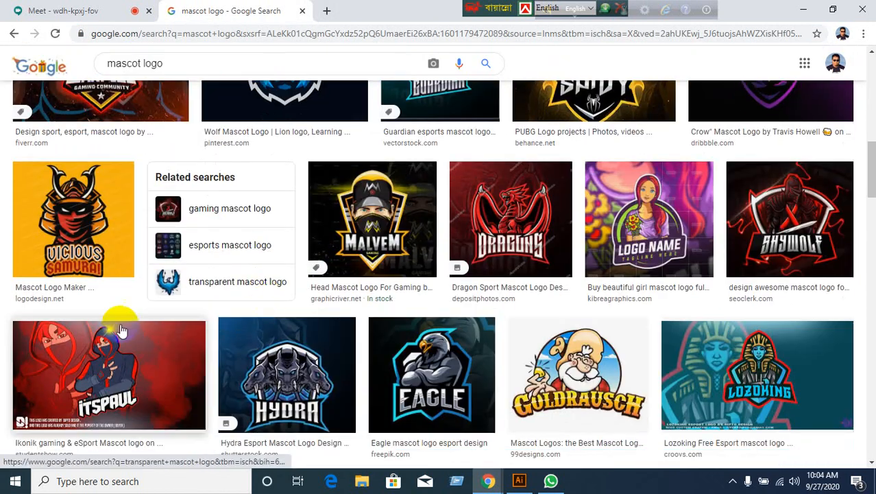
pyautogui.scroll(-6, 293, 332)
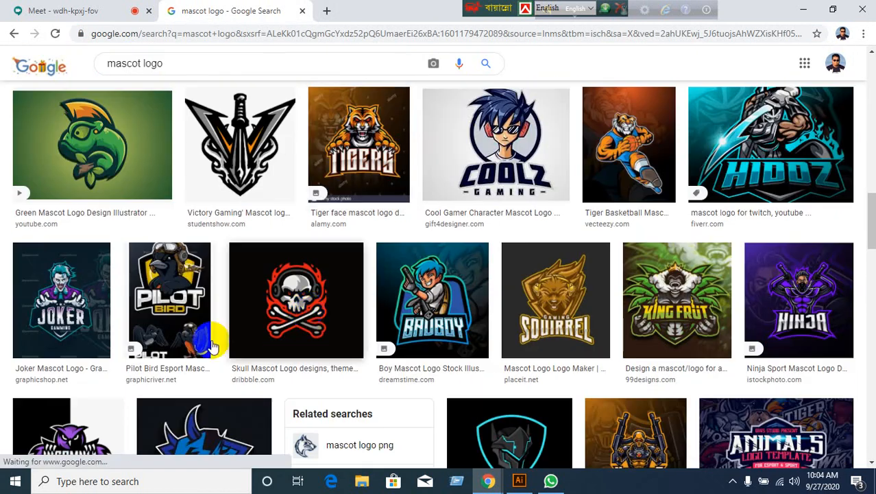
pyautogui.scroll(-10, 232, 348)
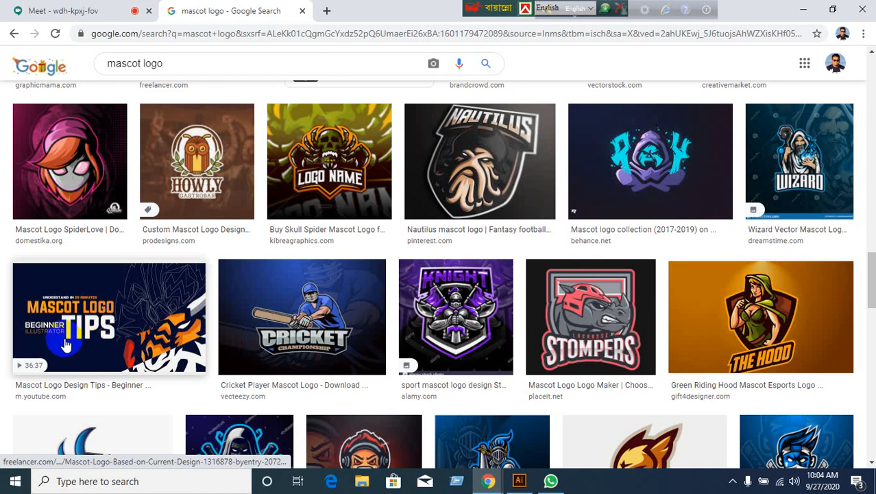
pyautogui.scroll(-12, 401, 343)
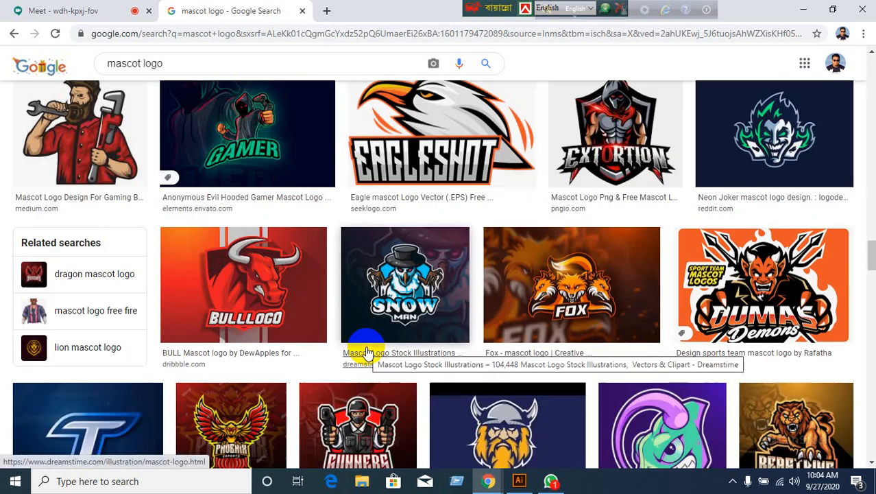
pyautogui.scroll(-4, 367, 352)
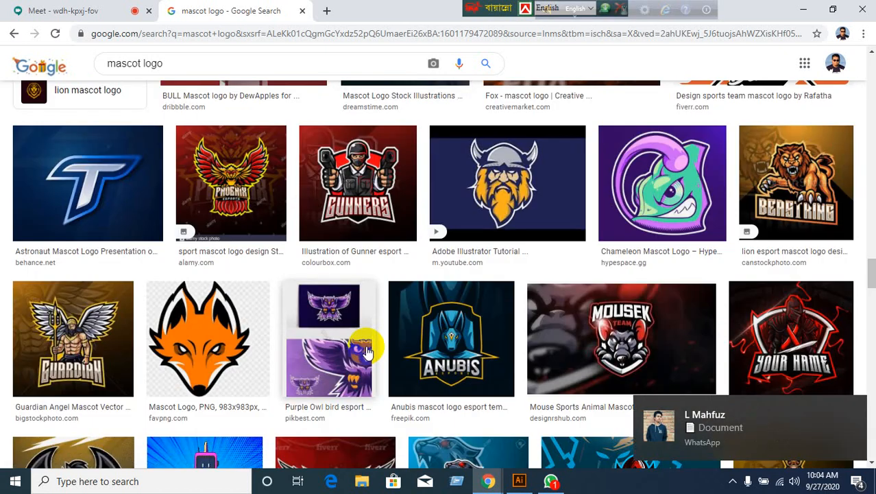
pyautogui.scroll(-7, 367, 351)
pyautogui.scroll(5, 363, 346)
pyautogui.click(212, 218)
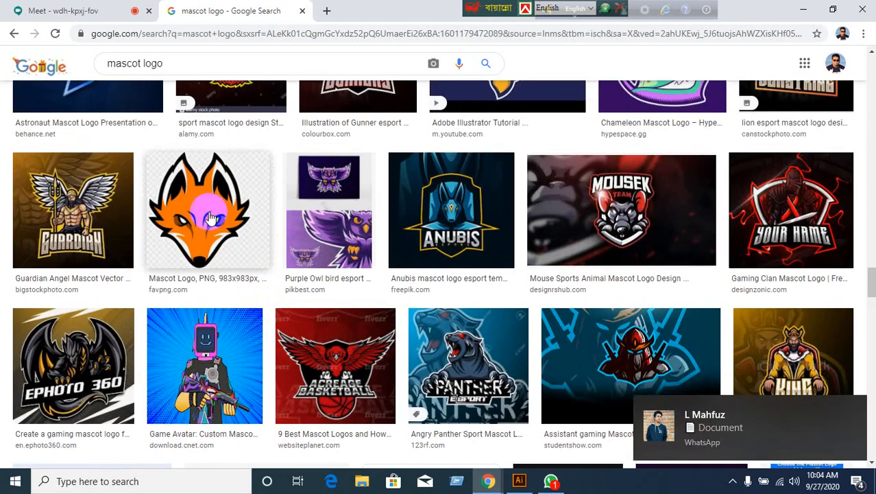
pyautogui.scroll(5, 305, 278)
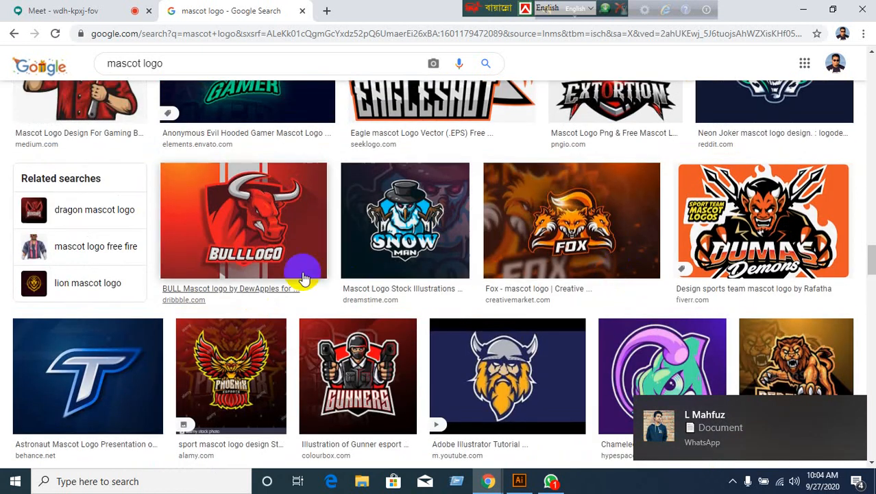
pyautogui.scroll(2, 383, 308)
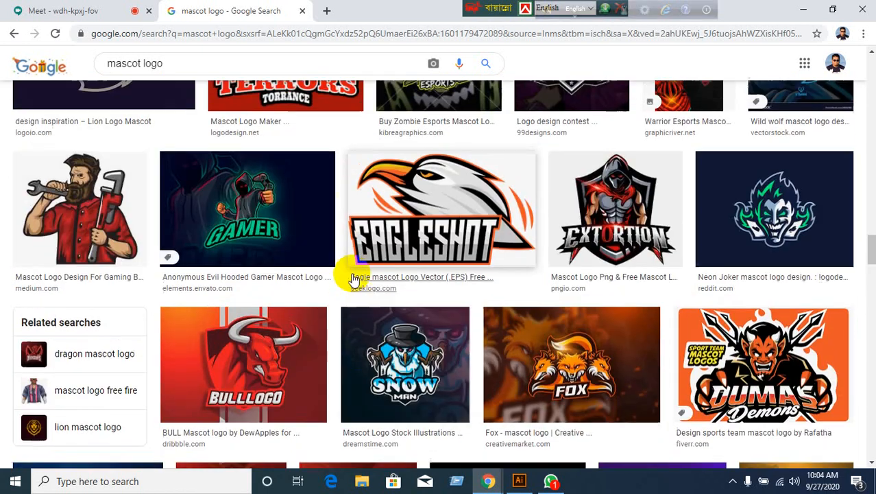
pyautogui.scroll(3, 438, 309)
pyautogui.scroll(-10, 445, 327)
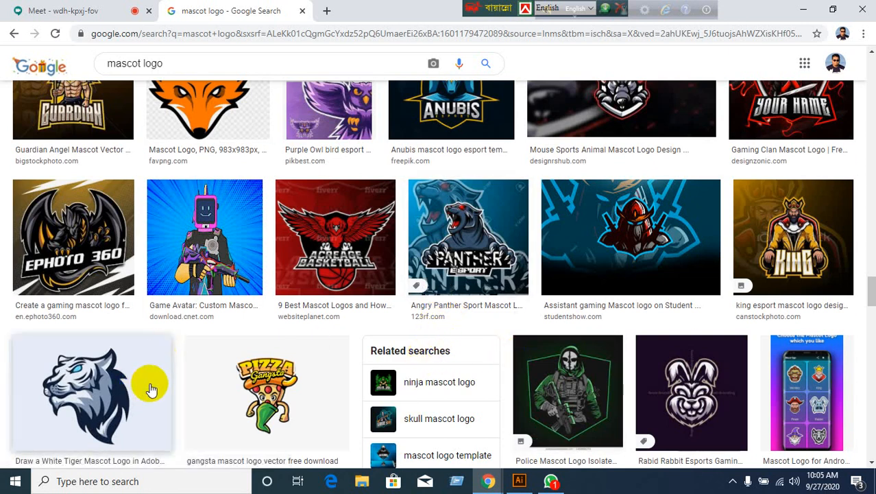
pyautogui.scroll(-4, 133, 396)
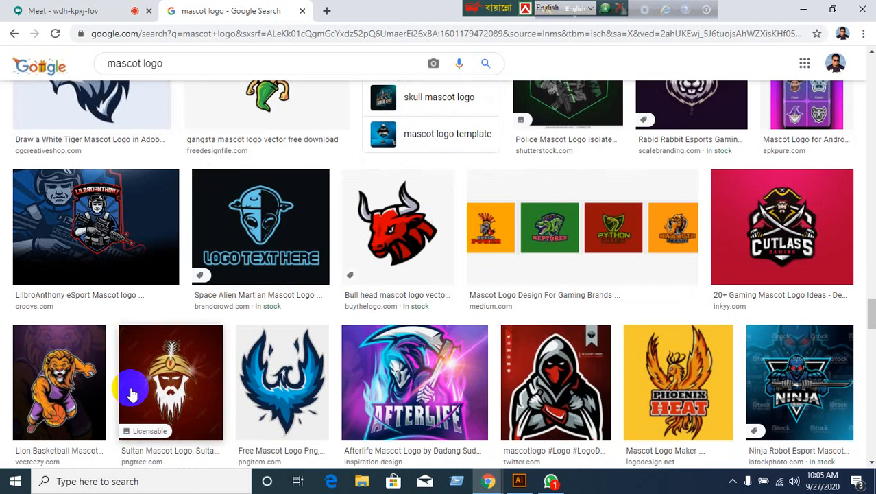
pyautogui.scroll(-3, 133, 394)
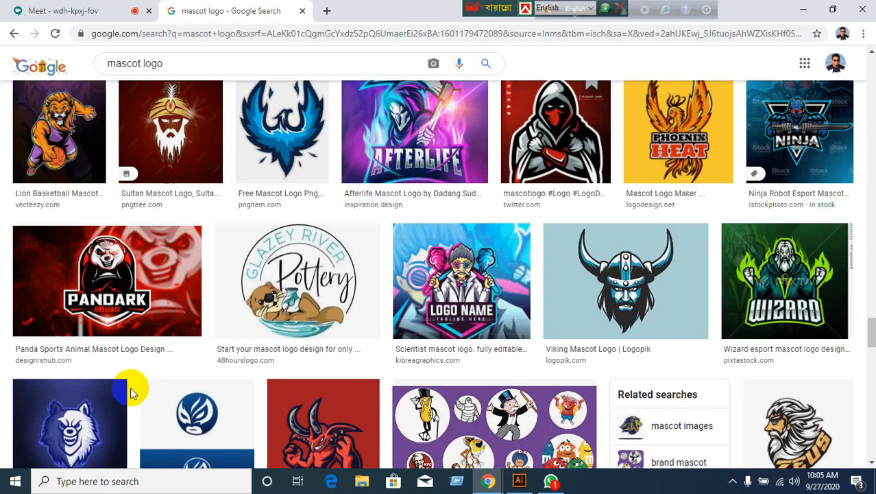
pyautogui.scroll(-3, 144, 377)
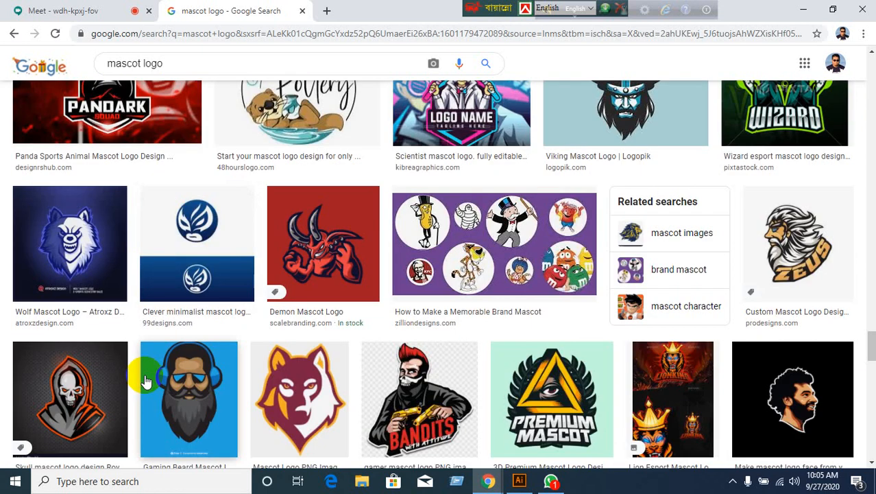
pyautogui.scroll(-4, 144, 381)
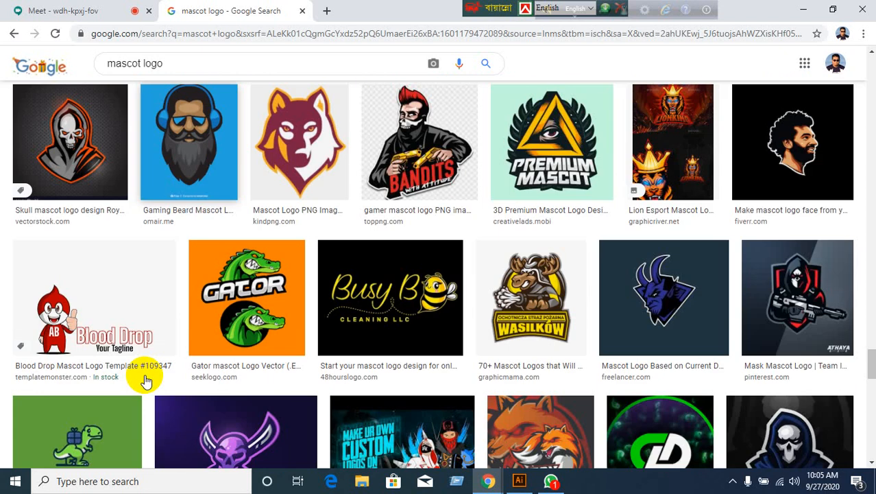
pyautogui.scroll(-3, 145, 380)
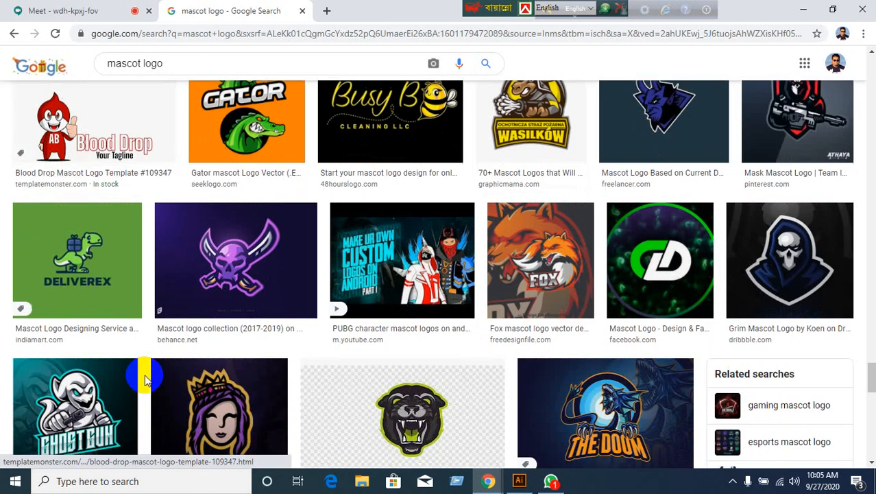
pyautogui.scroll(-2, 145, 379)
pyautogui.scroll(-6, 145, 379)
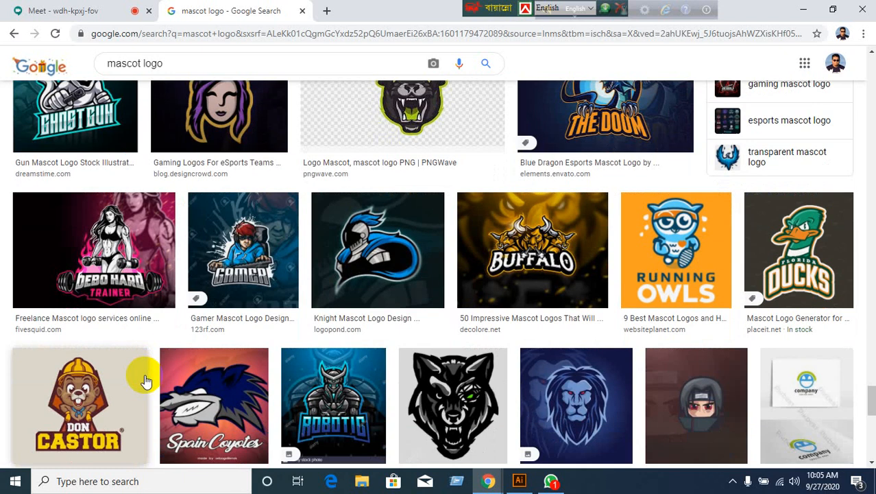
pyautogui.scroll(-1, 145, 380)
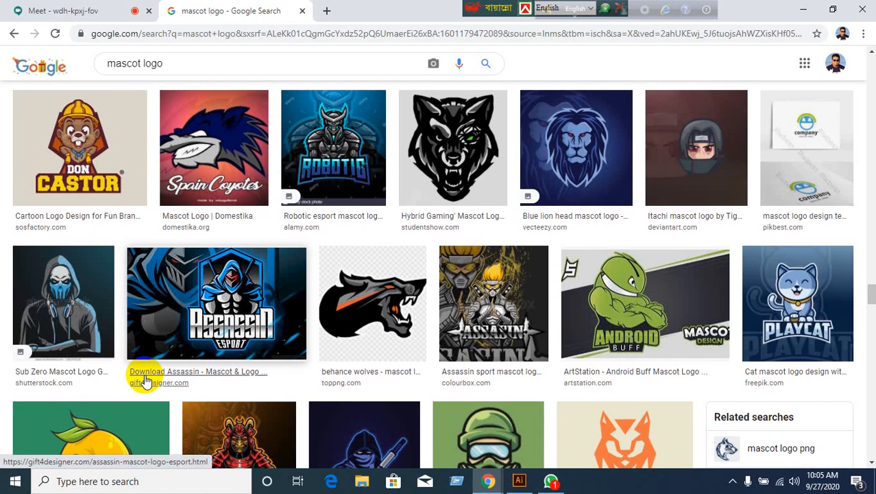
pyautogui.scroll(-1, 145, 381)
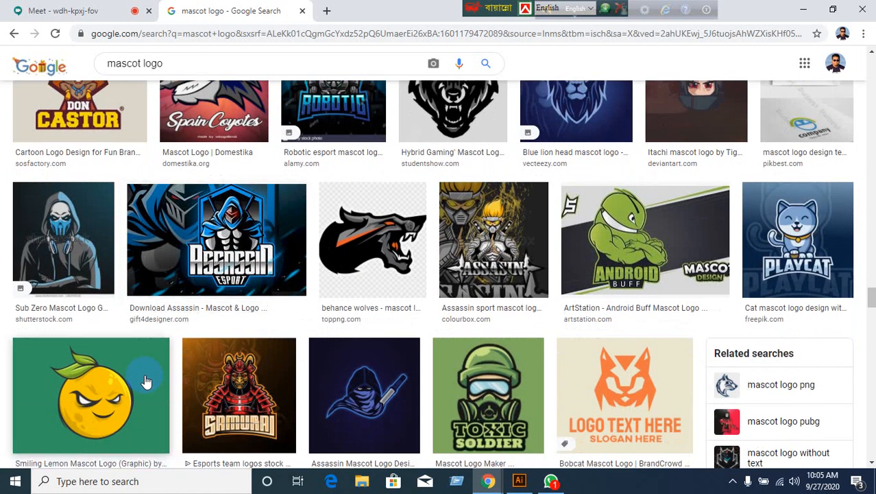
pyautogui.scroll(-8, 145, 382)
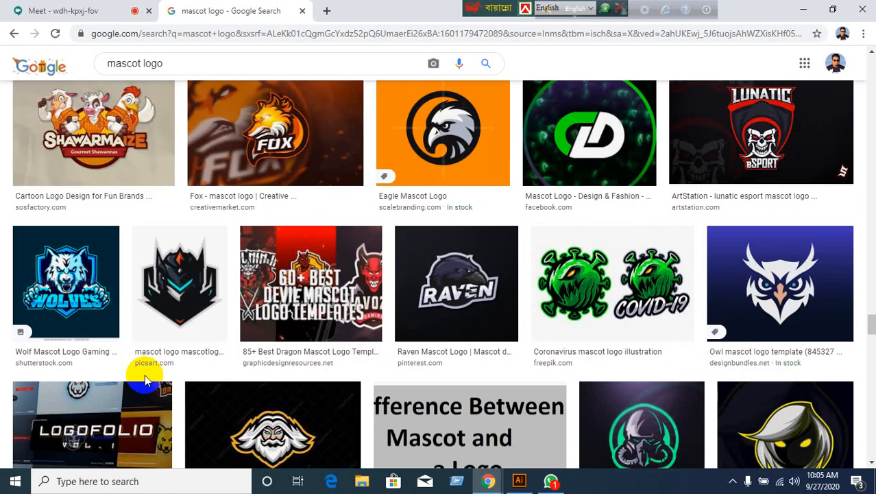
pyautogui.scroll(-5, 144, 374)
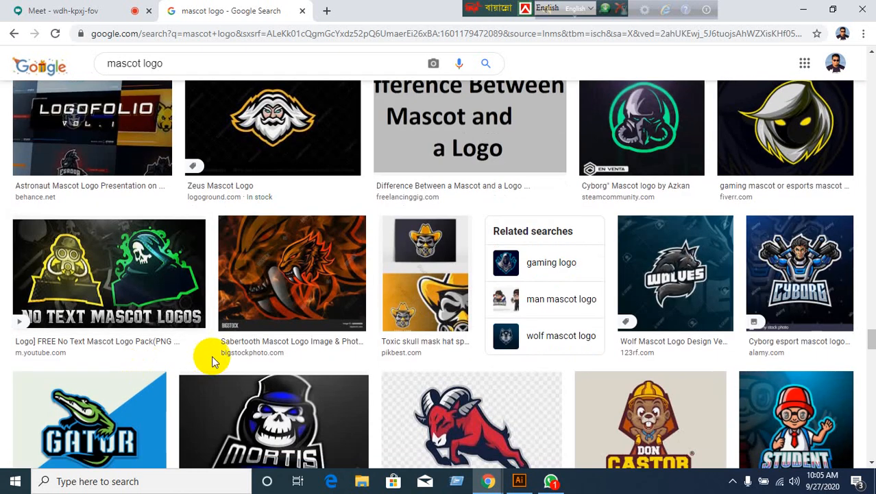
# Glance at the Meet tab, browse further mascot logos, then bring WhatsApp forward.
pyautogui.click(92, 11)
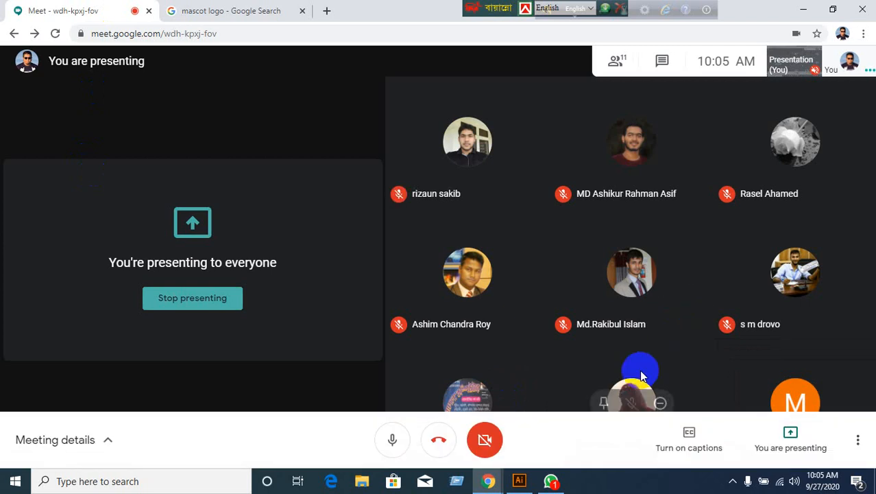
pyautogui.click(266, 14)
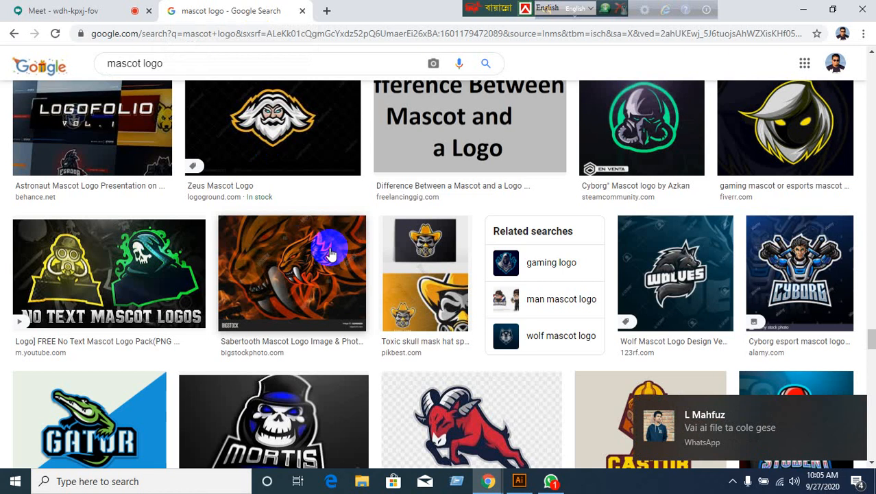
pyautogui.scroll(-3, 408, 343)
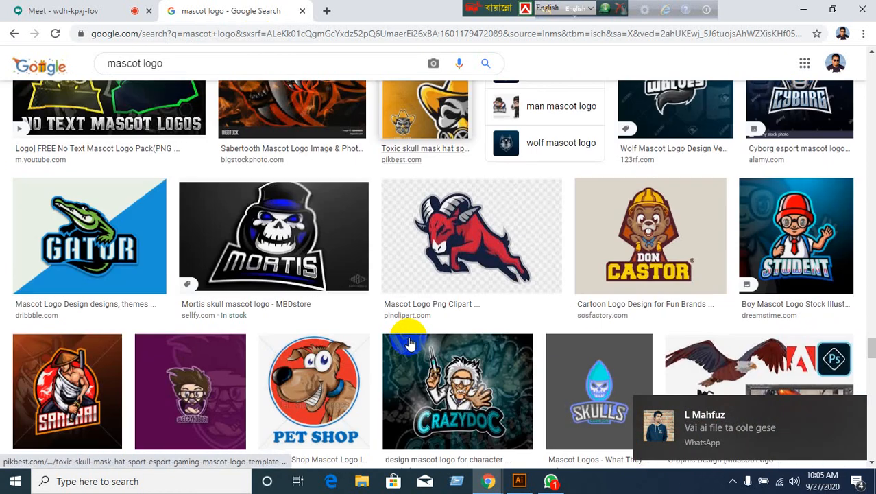
pyautogui.scroll(-3, 263, 303)
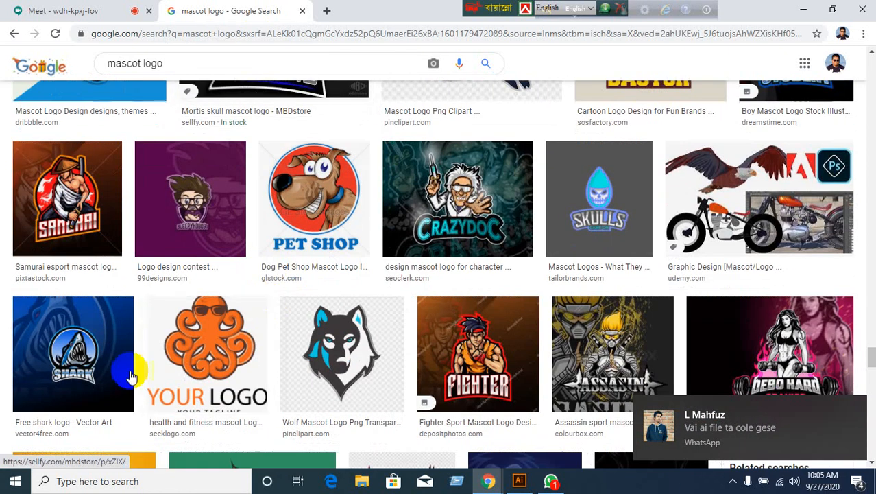
pyautogui.scroll(-2, 133, 352)
pyautogui.scroll(-1, 218, 375)
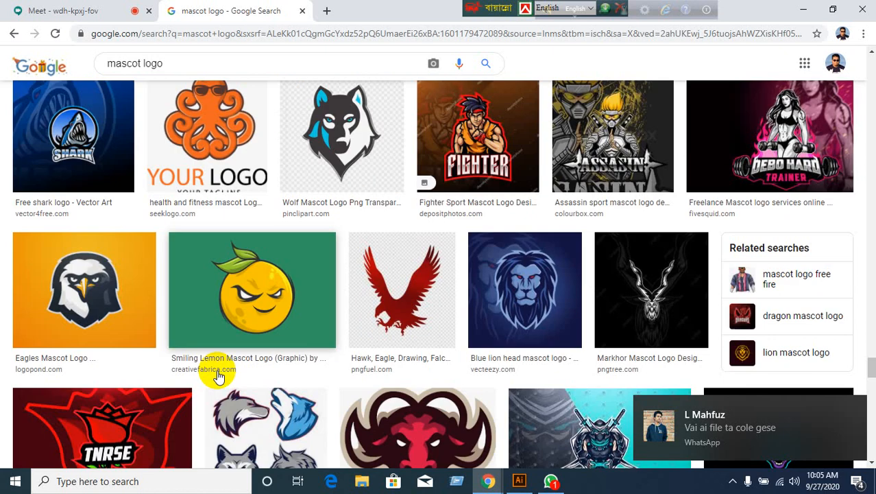
pyautogui.scroll(-2, 218, 375)
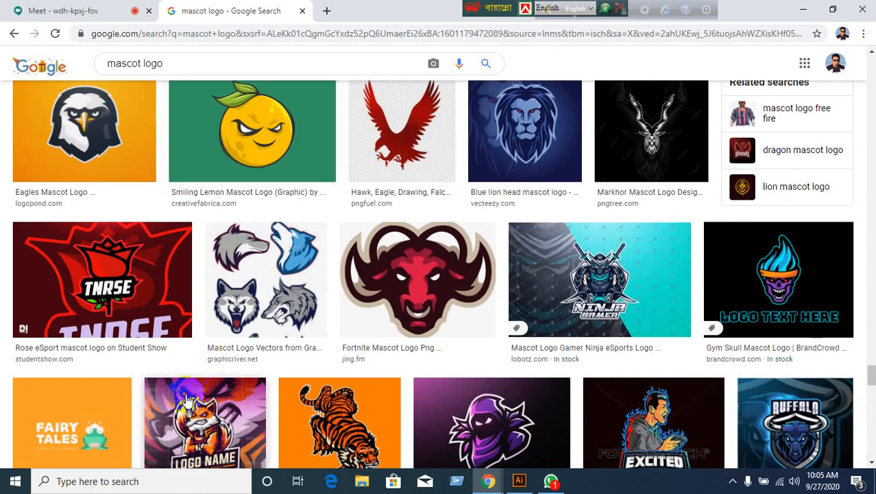
pyautogui.scroll(-3, 186, 401)
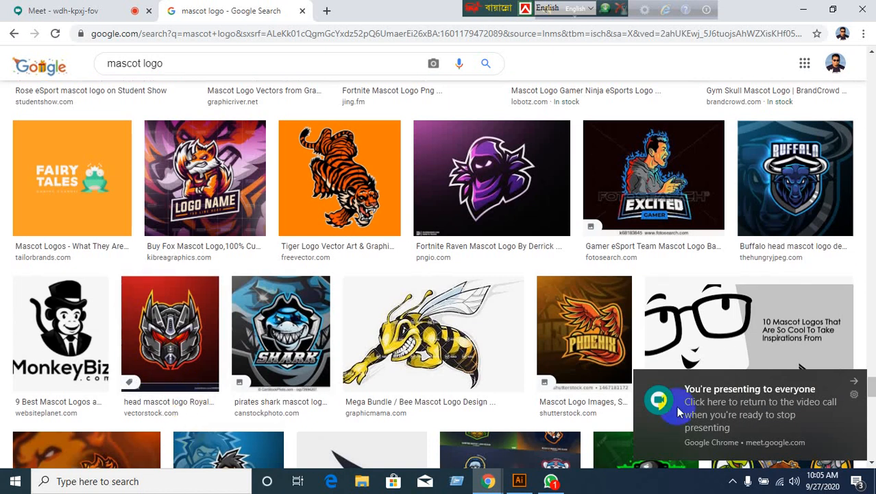
pyautogui.click(553, 481)
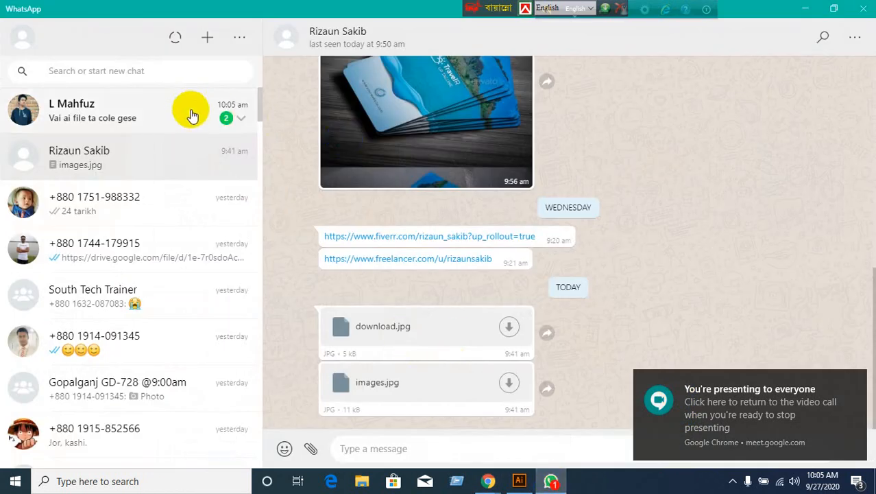
# Save the chat's mama business card.ai file to the Desktop and minimize WhatsApp.
pyautogui.click(192, 115)
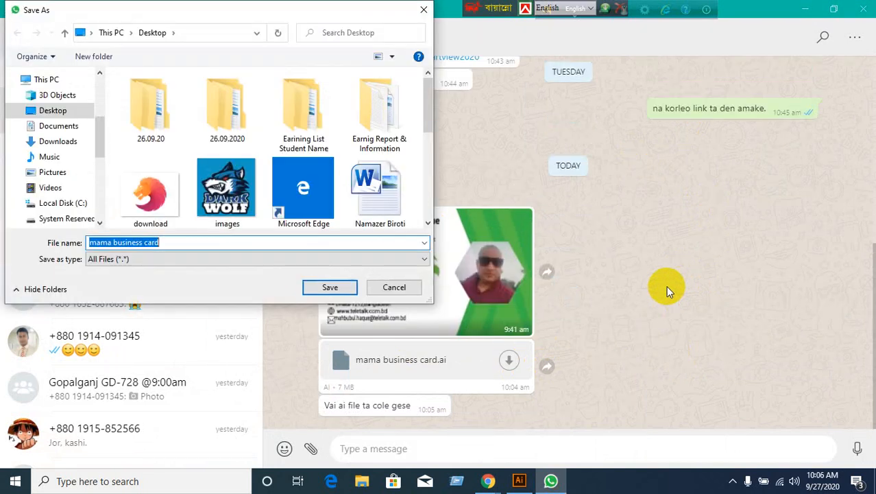
pyautogui.scroll(1, 89, 134)
pyautogui.scroll(3, 89, 134)
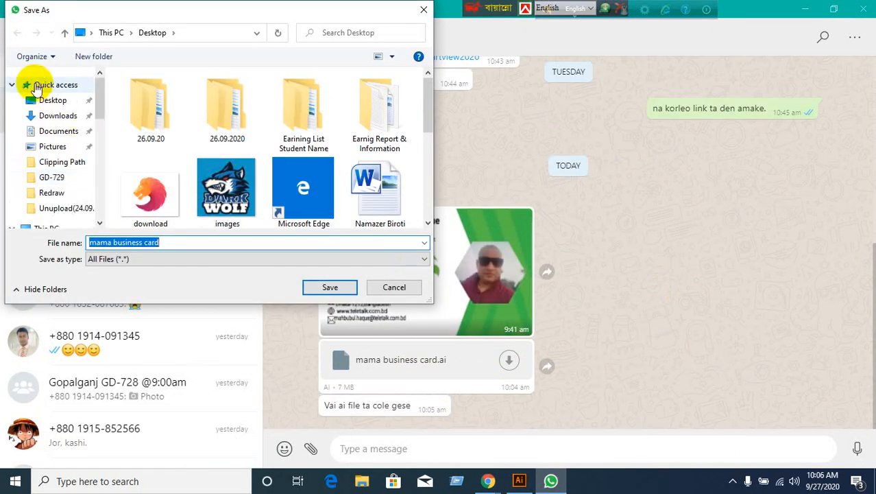
pyautogui.click(40, 101)
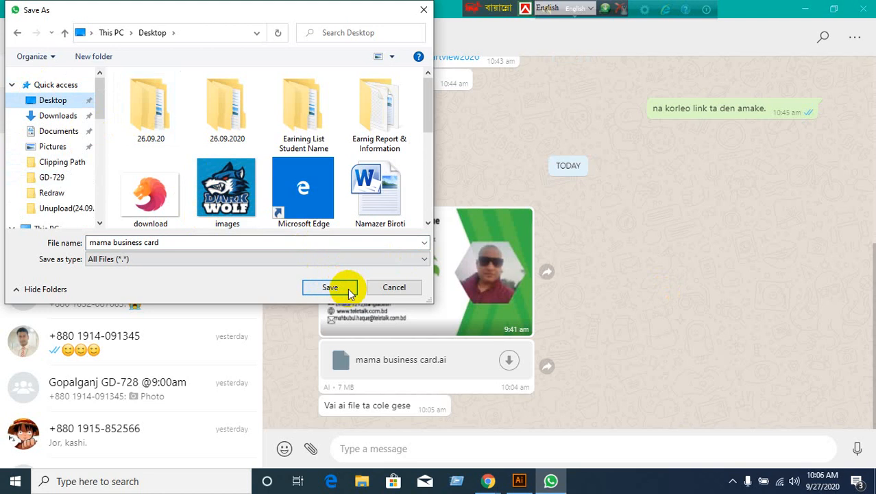
pyautogui.click(330, 287)
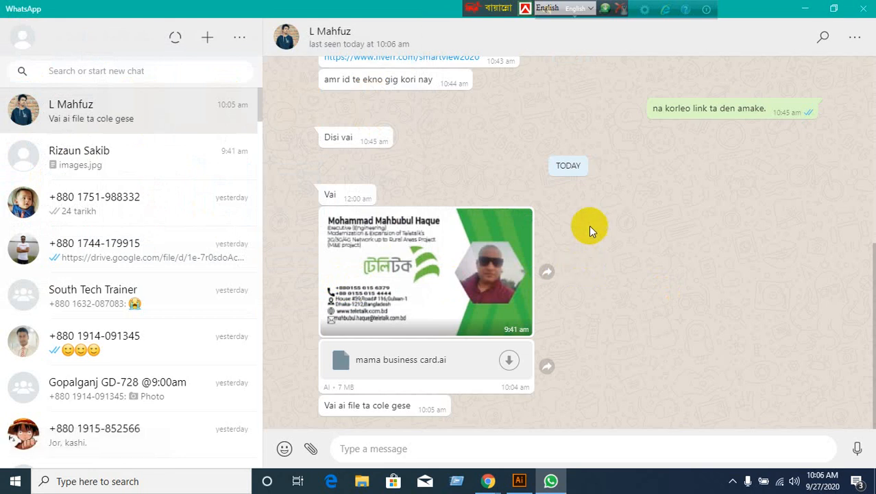
pyautogui.click(814, 11)
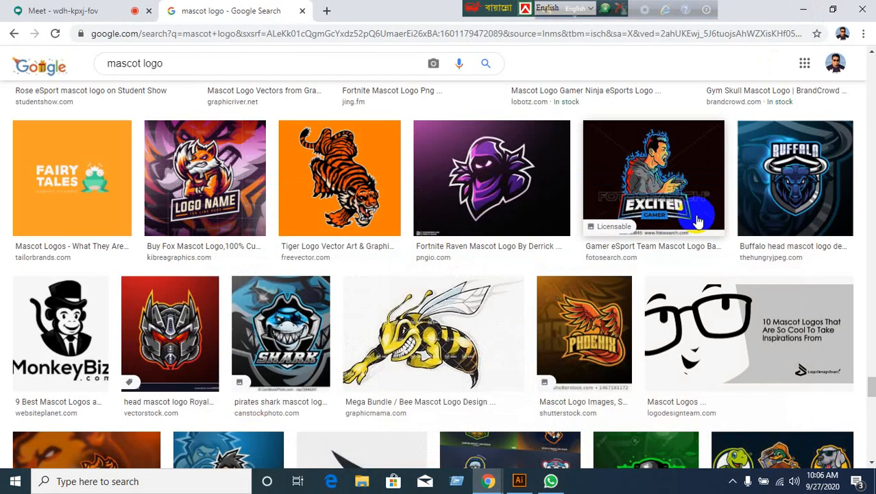
# Minimize Chrome and Illustrator, then drop mama business card.ai from the desktop onto Illustrator.
pyautogui.click(806, 9)
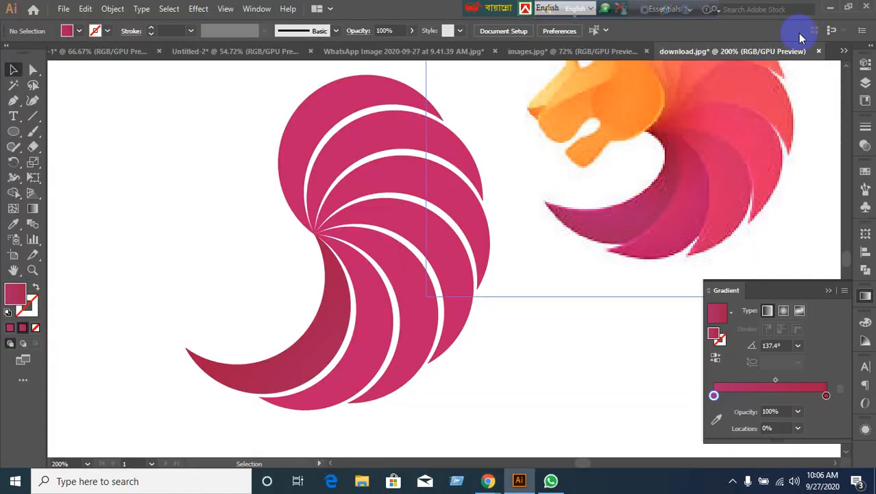
pyautogui.click(833, 8)
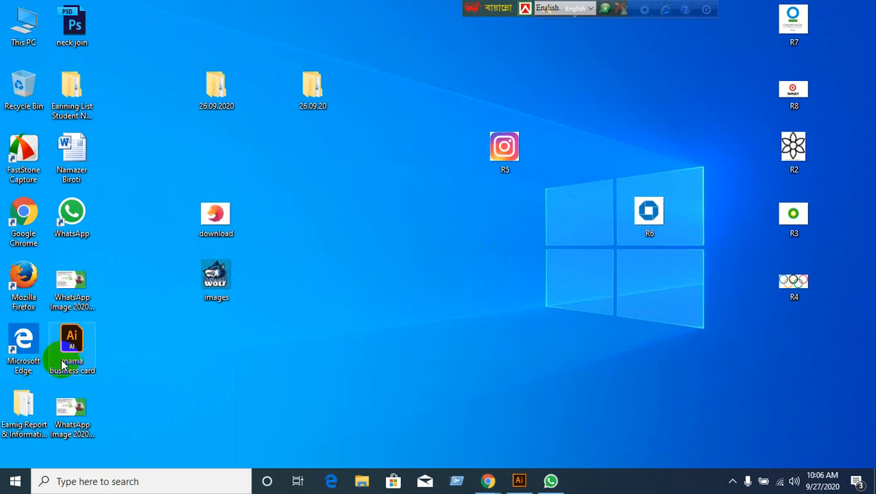
pyautogui.moveTo(62, 361); pyautogui.dragTo(388, 7)
pyautogui.moveTo(583, 131); pyautogui.dragTo(583, 132)
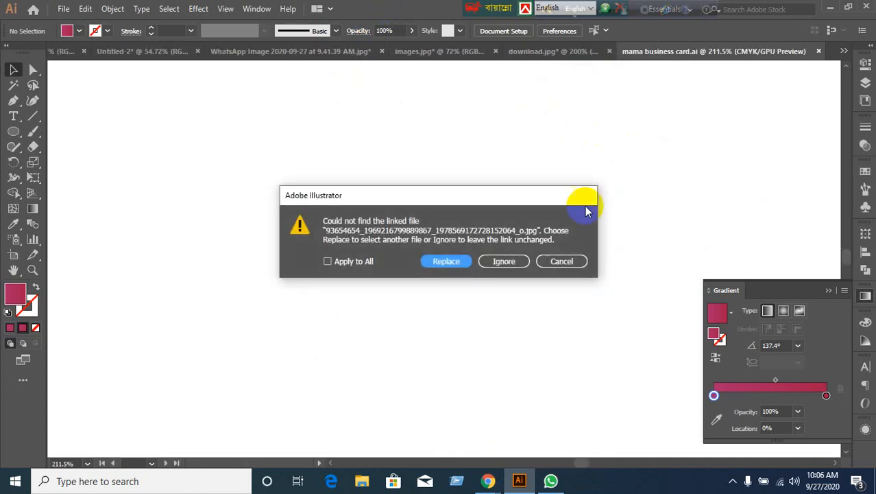
# Ignore the missing linked image, close the Missing Fonts warning, then return to Chrome's mascot logo results.
pyautogui.click(502, 266)
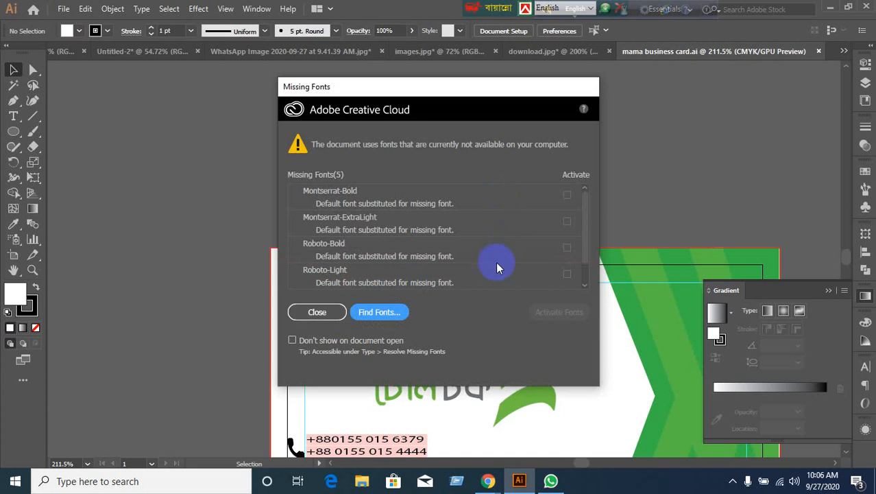
pyautogui.scroll(1, 496, 261)
pyautogui.click(317, 312)
pyautogui.scroll(-5, 529, 327)
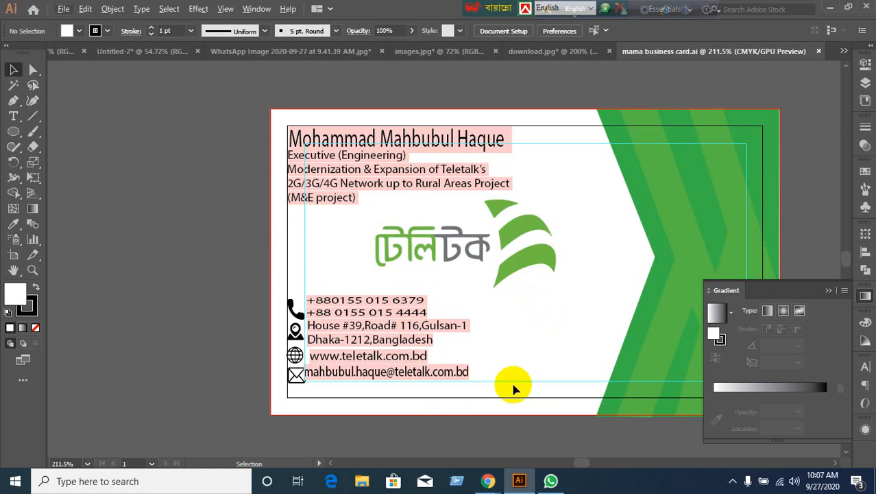
pyautogui.moveTo(491, 481)
pyautogui.click(445, 450)
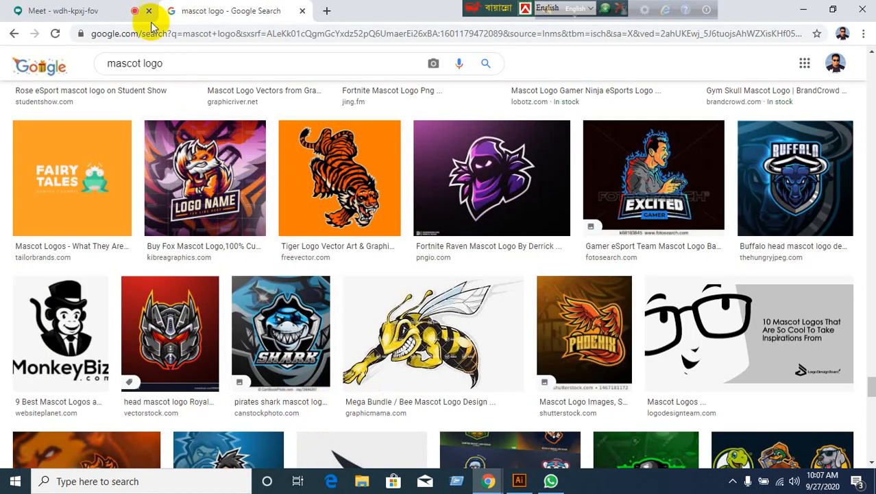
# Open a new tab and move between the Meet, mascot logo and new tabs, ending on the blank tab.
pyautogui.click(101, 12)
pyautogui.click(207, 12)
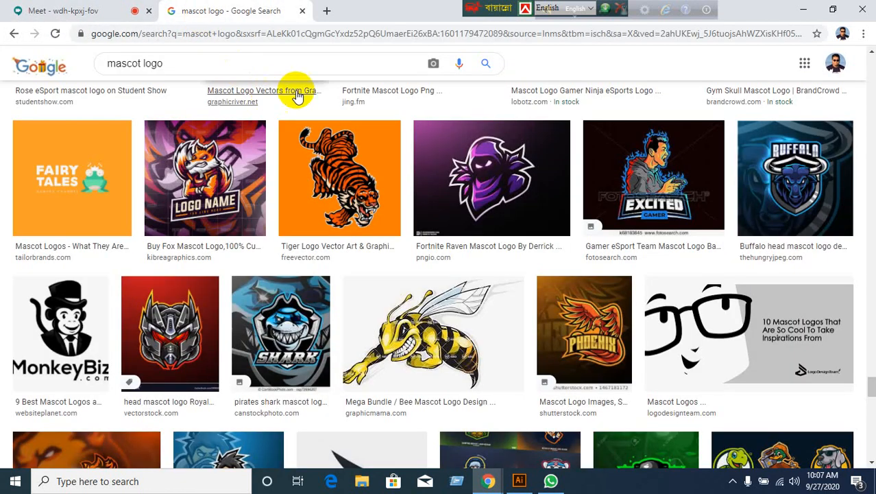
pyautogui.hotkey('ctrl', 't')
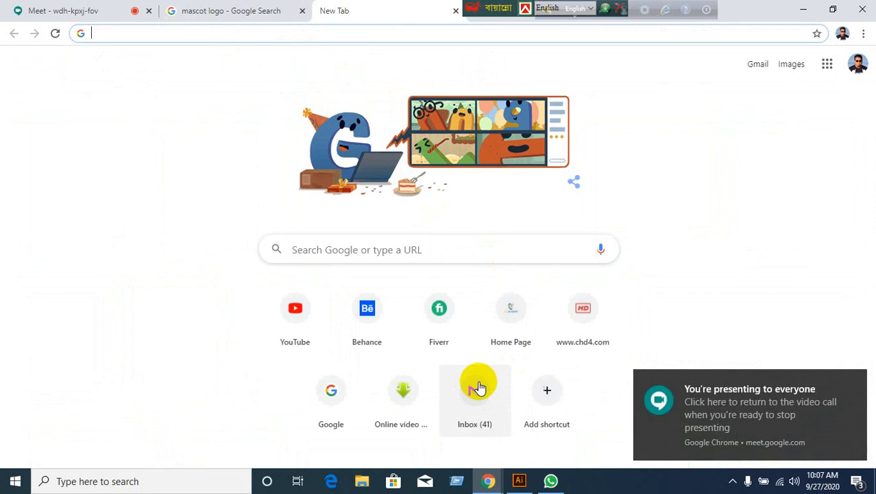
pyautogui.click(88, 12)
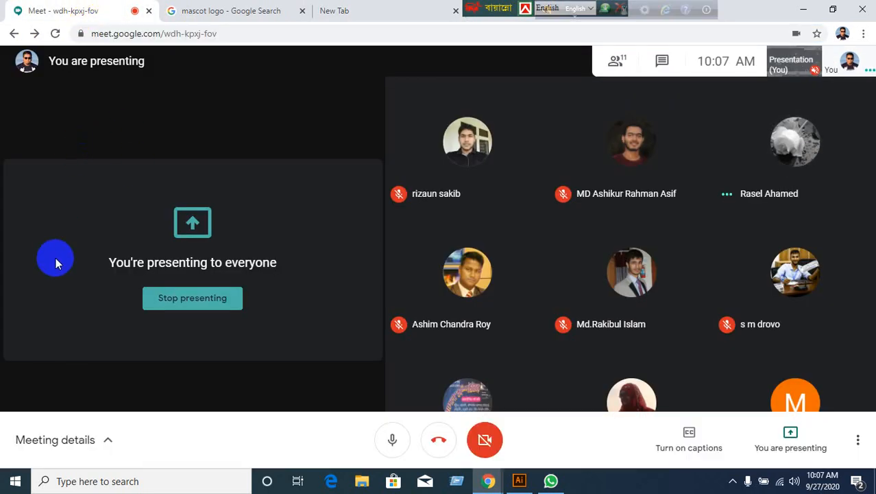
pyautogui.click(377, 21)
pyautogui.moveTo(482, 6); pyautogui.dragTo(556, 8)
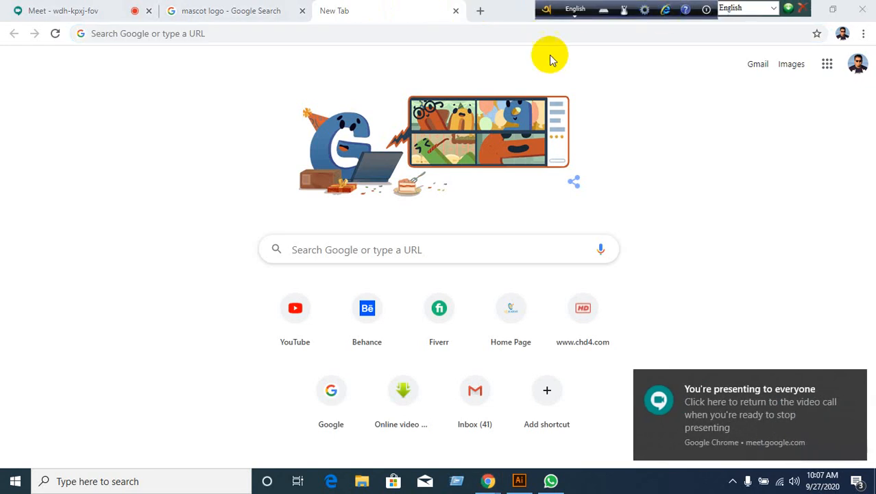
pyautogui.click(108, 10)
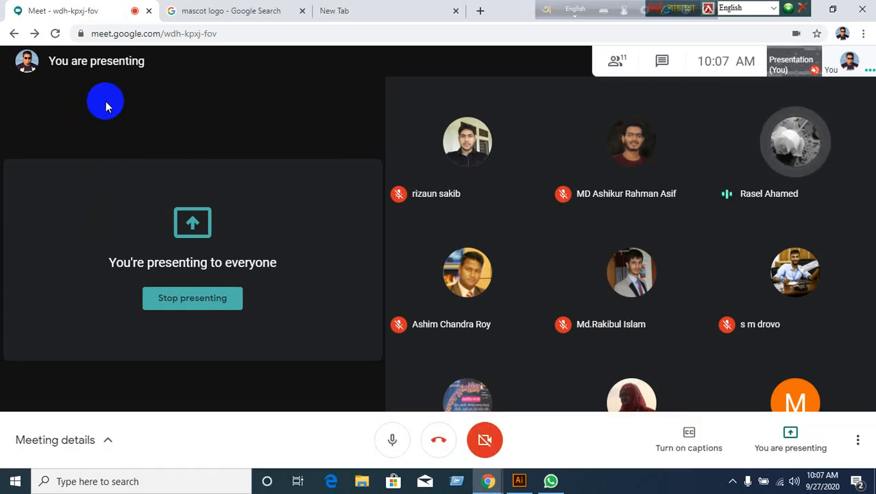
pyautogui.click(204, 13)
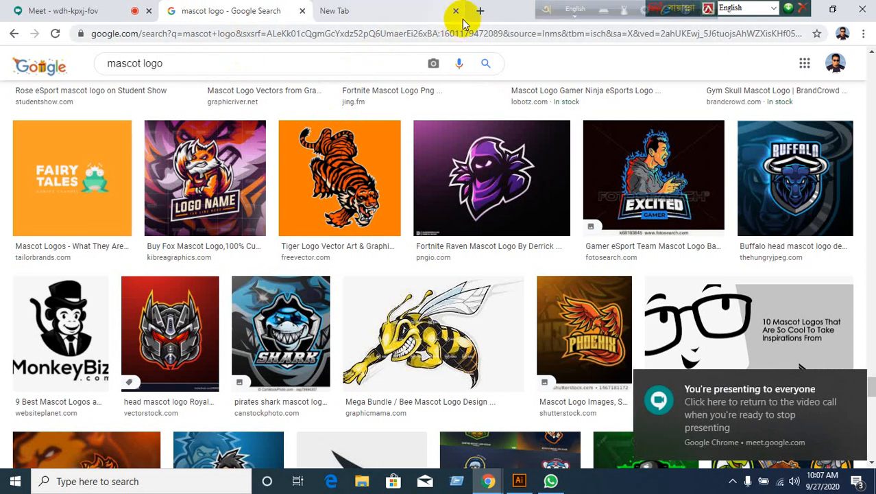
pyautogui.click(432, 13)
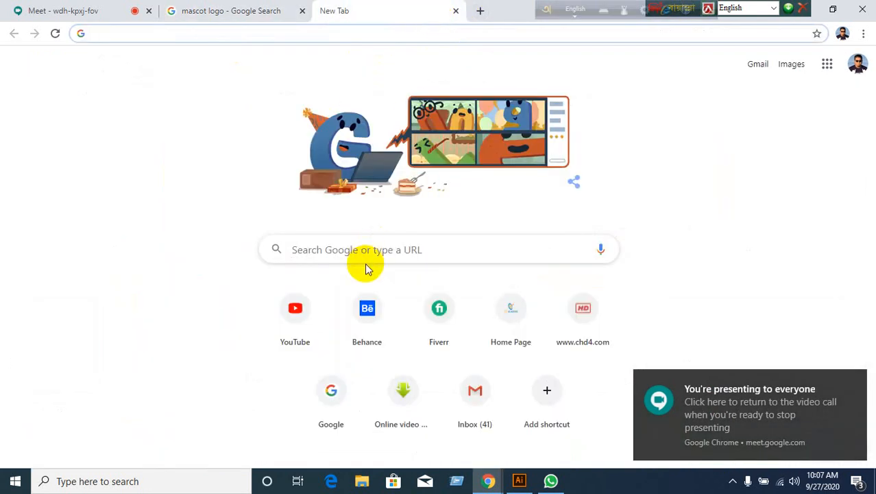
# Search Google for 'event logo color' and scroll down through the results.
pyautogui.click(327, 397)
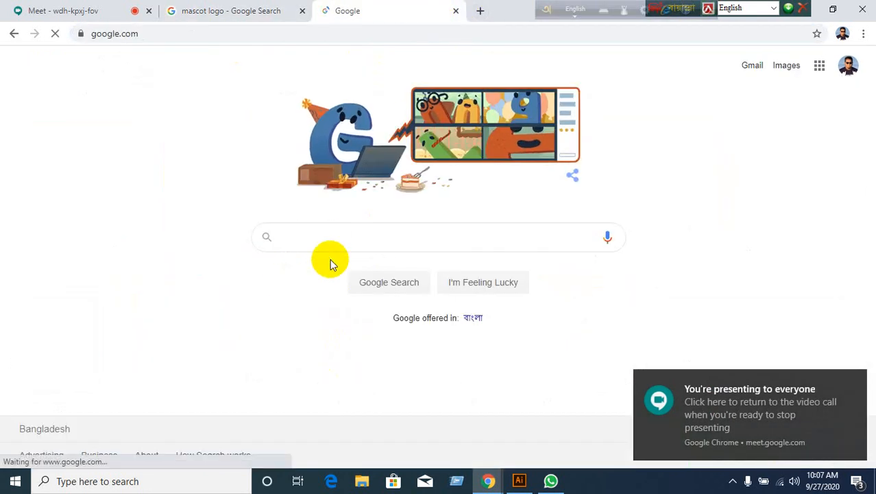
pyautogui.click(331, 240)
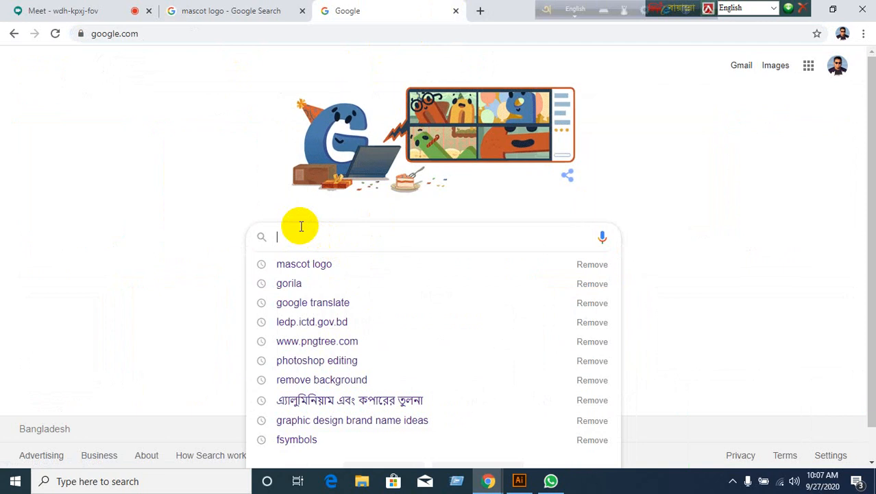
pyautogui.write('eve')
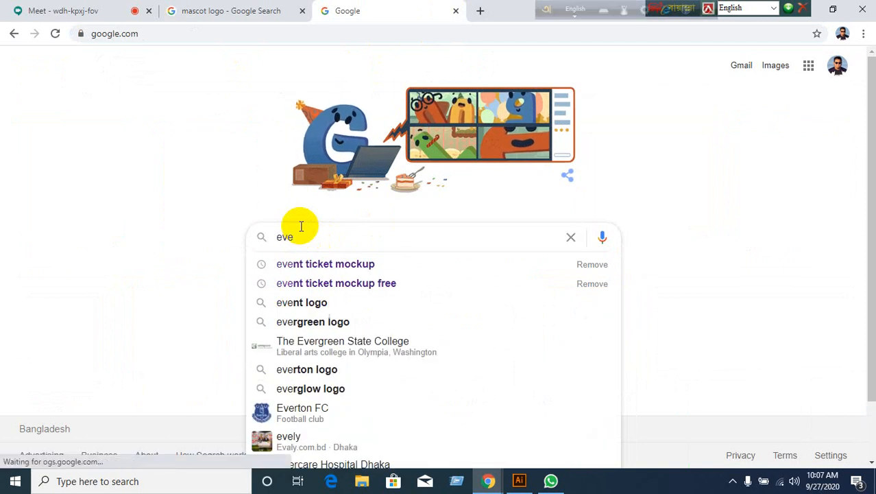
pyautogui.write('nt loto')
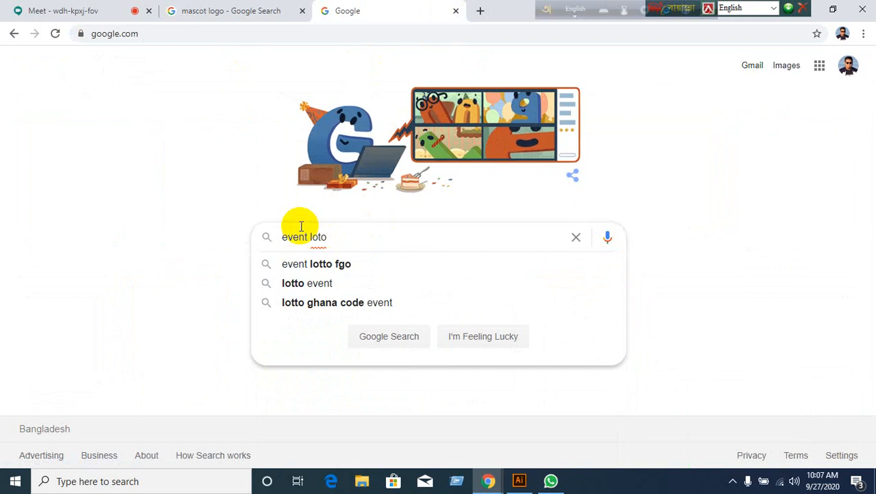
pyautogui.press('BackSpace')
pyautogui.press('BackSpace')
pyautogui.write('go')
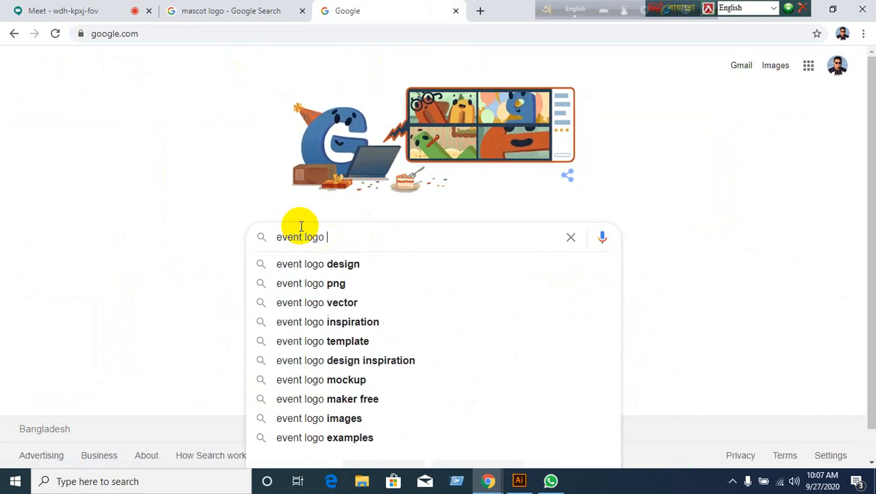
pyautogui.write(' co')
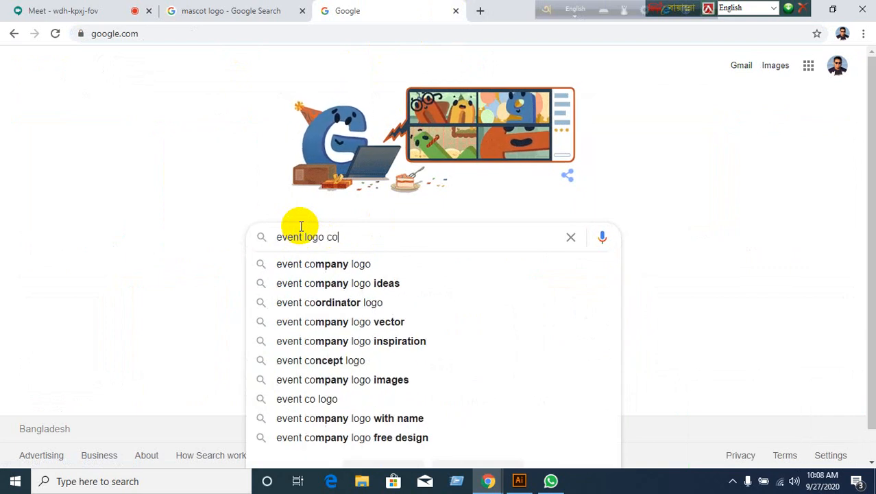
pyautogui.write('o')
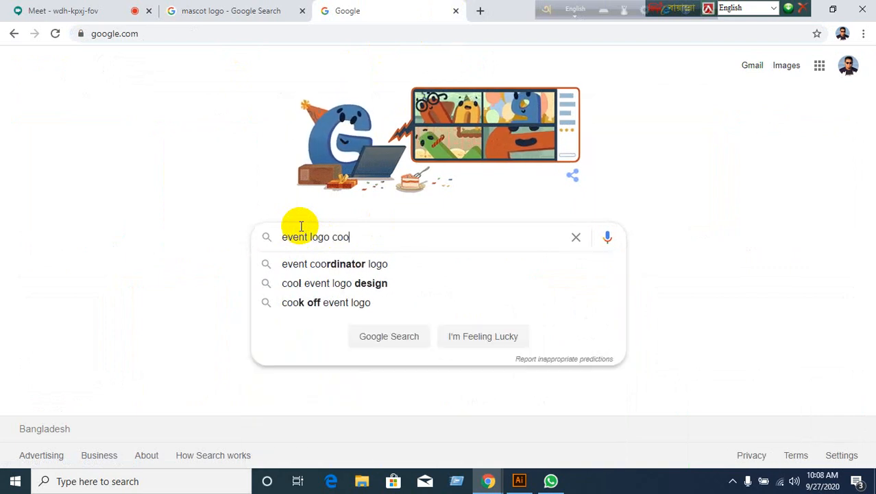
pyautogui.press('BackSpace')
pyautogui.write('lor')
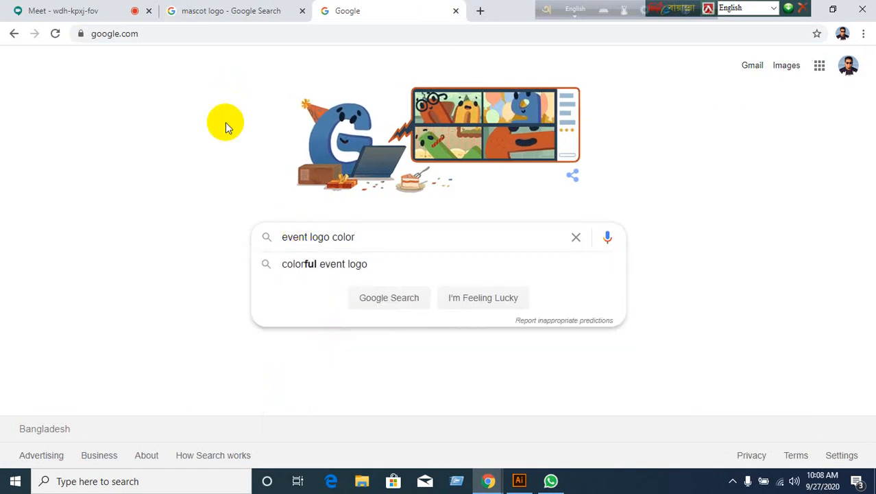
pyautogui.press('Return')
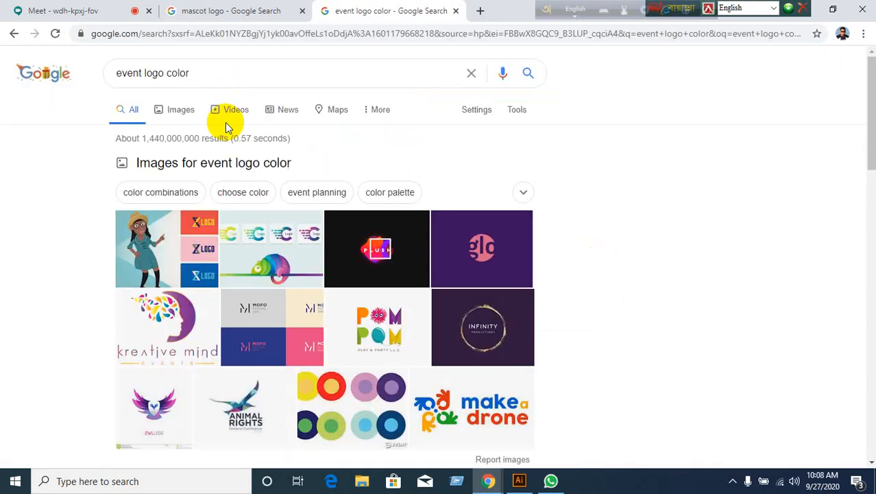
pyautogui.scroll(-3, 221, 220)
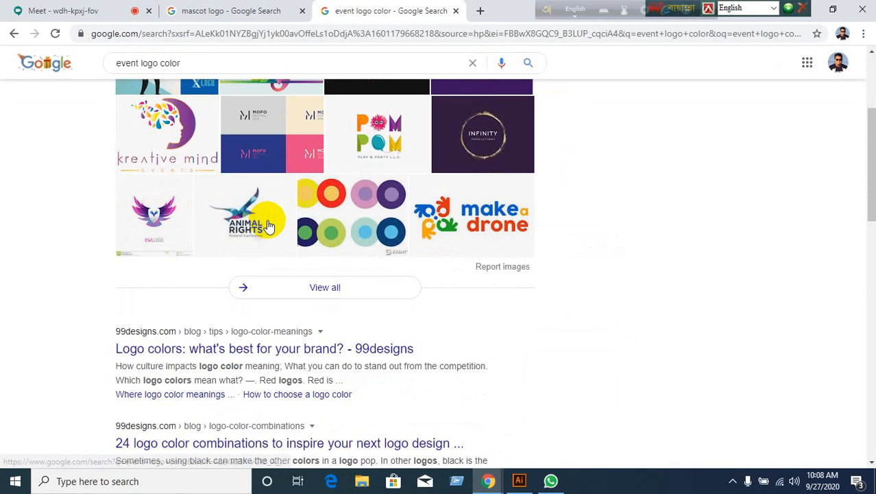
pyautogui.scroll(-1, 79, 234)
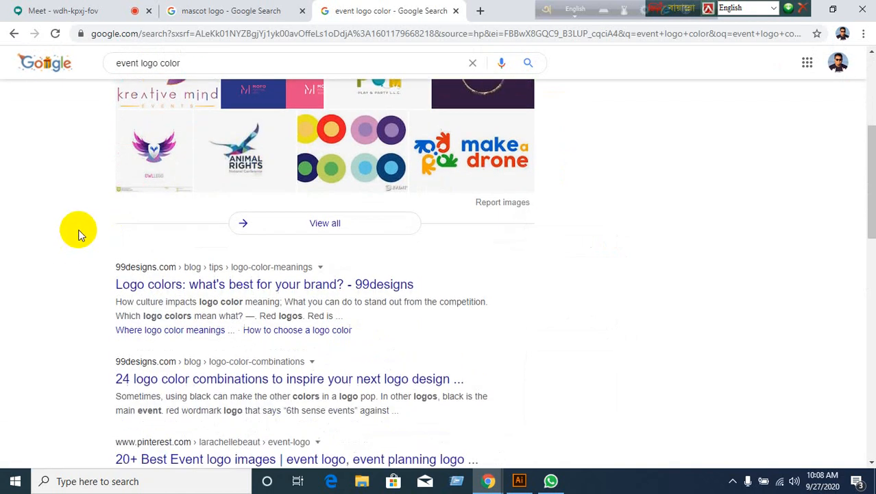
pyautogui.click(274, 287)
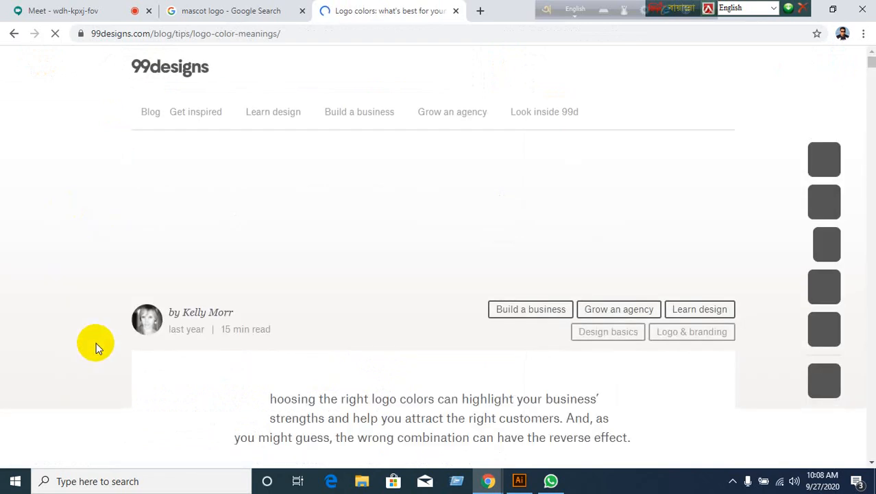
pyautogui.scroll(-3, 382, 340)
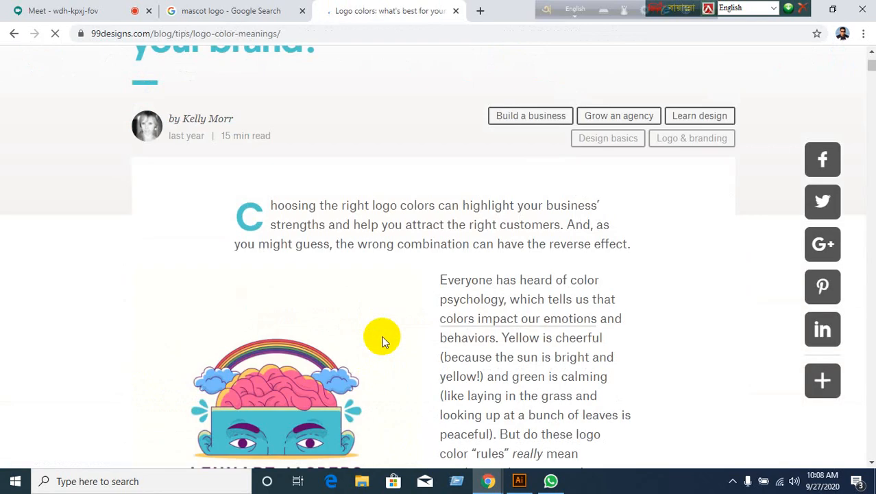
pyautogui.scroll(-6, 382, 340)
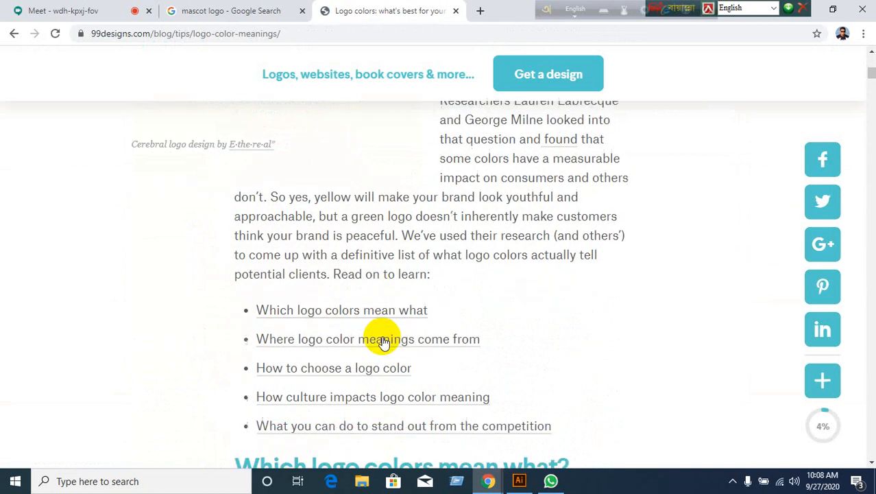
pyautogui.scroll(-12, 381, 341)
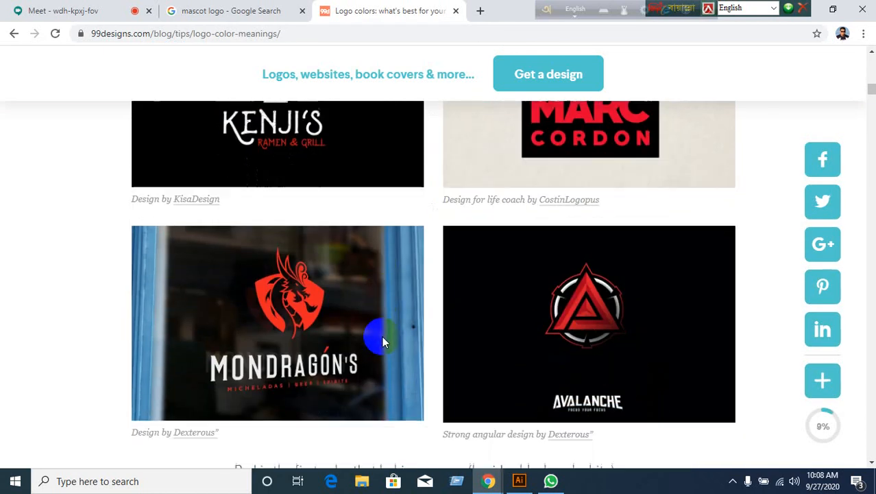
pyautogui.scroll(-3, 382, 336)
pyautogui.scroll(3, 382, 336)
pyautogui.scroll(-5, 382, 336)
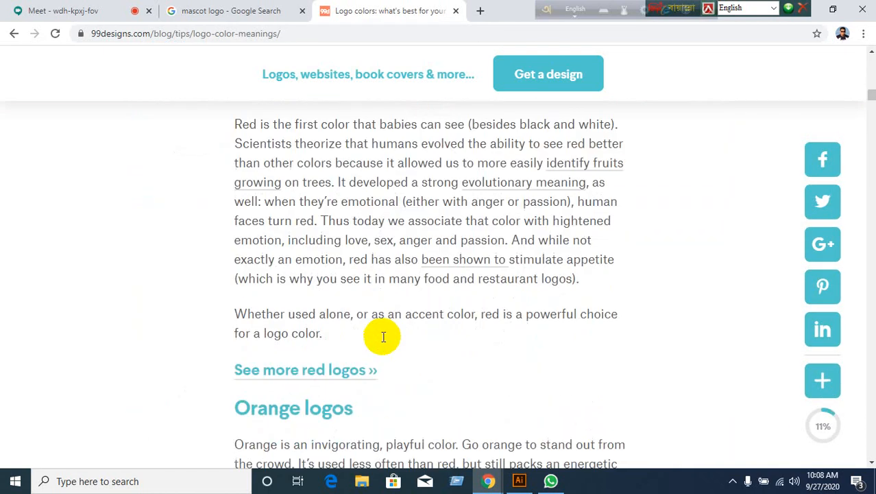
pyautogui.scroll(-14, 381, 336)
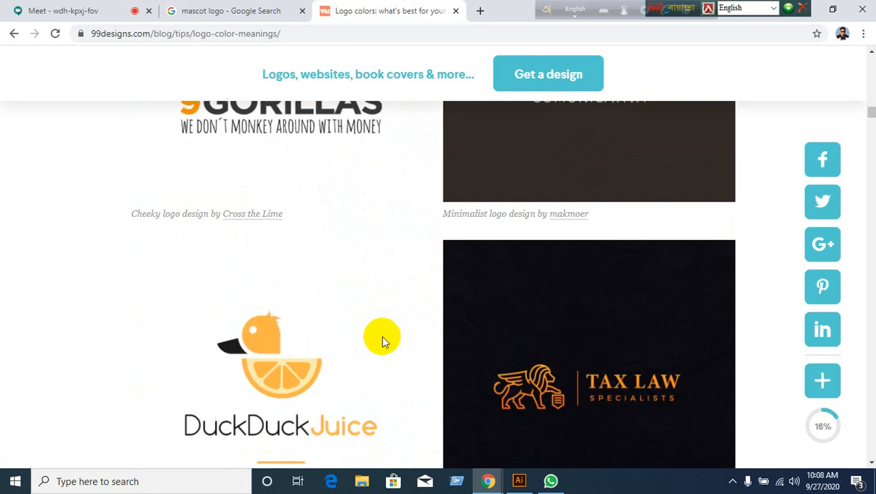
pyautogui.scroll(-15, 381, 341)
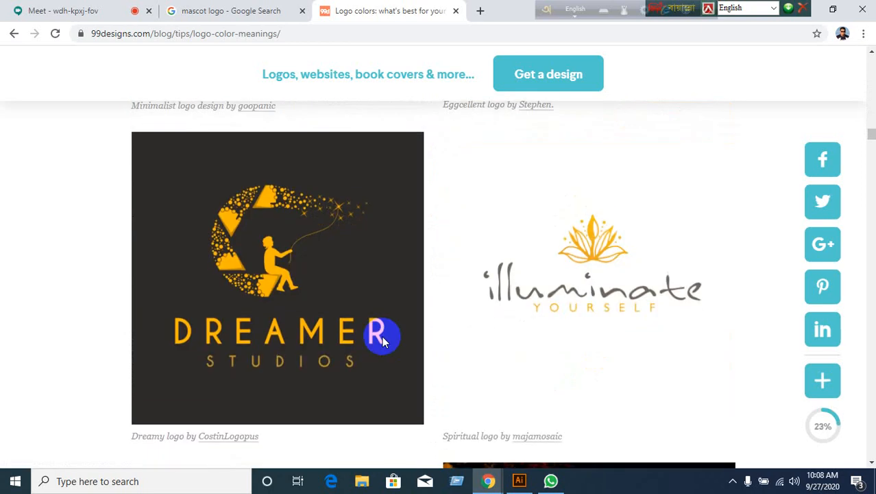
pyautogui.scroll(-15, 382, 341)
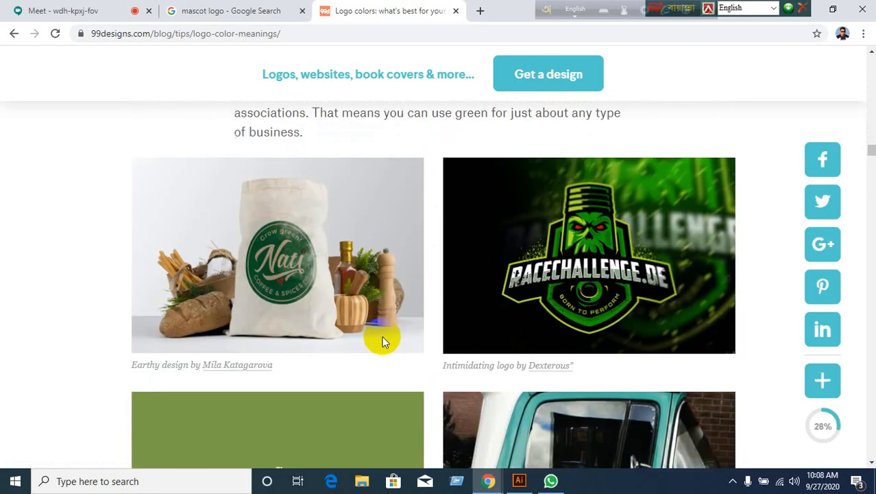
pyautogui.scroll(-9, 382, 340)
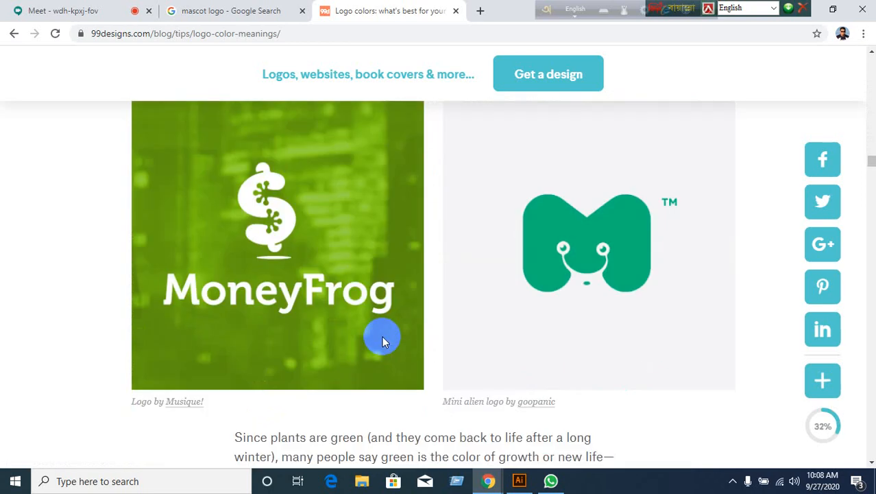
pyautogui.scroll(-4, 382, 339)
pyautogui.scroll(5, 386, 336)
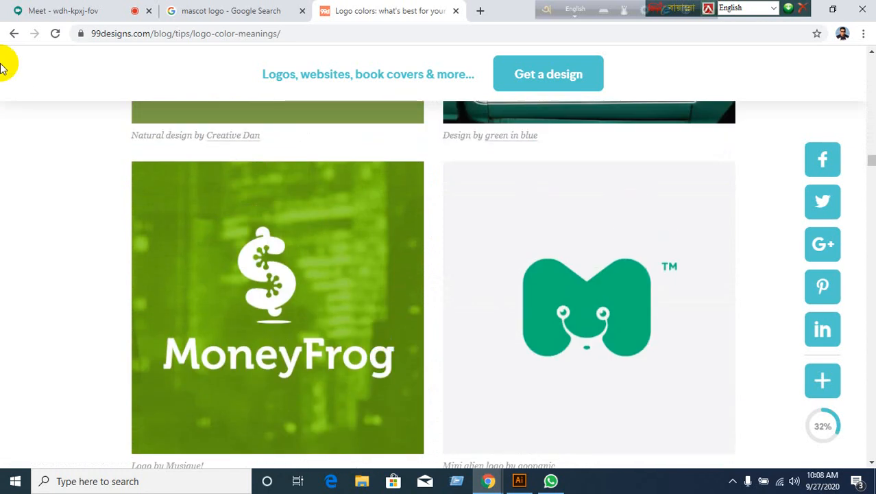
pyautogui.click(14, 32)
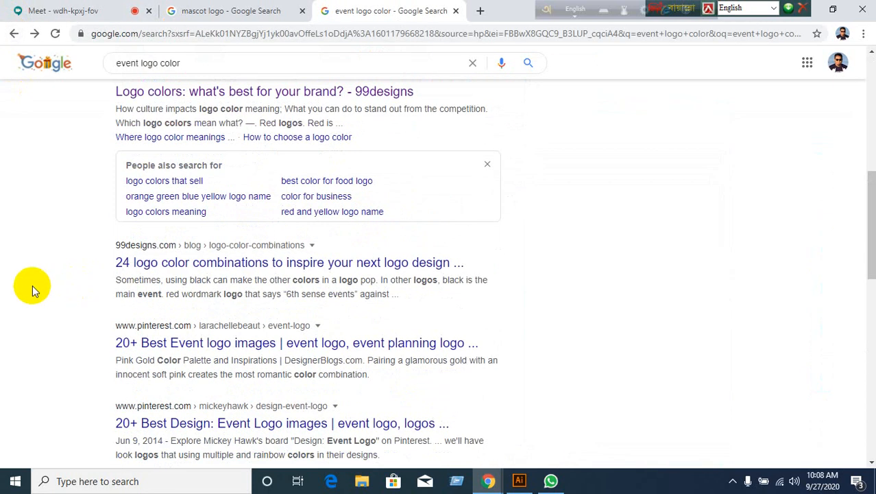
# Read the 99designs '24 logo color combinations' article, then open a blank browser tab.
pyautogui.click(212, 259)
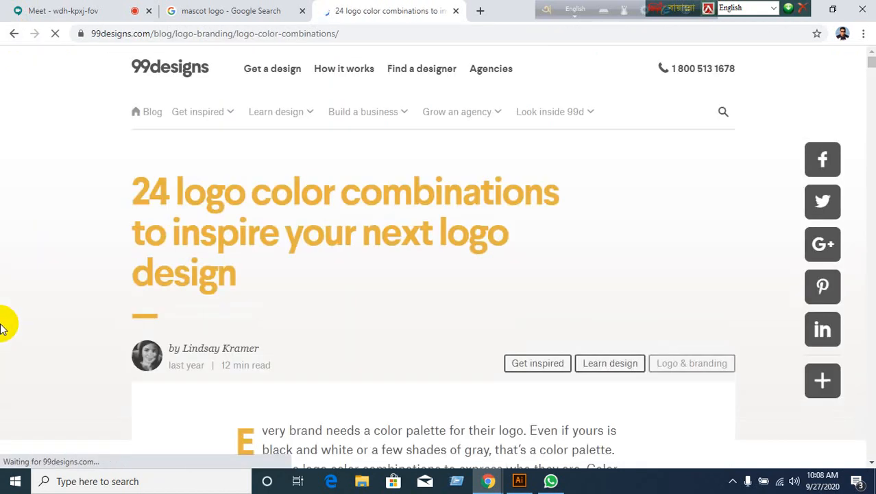
pyautogui.scroll(-2, 1, 327)
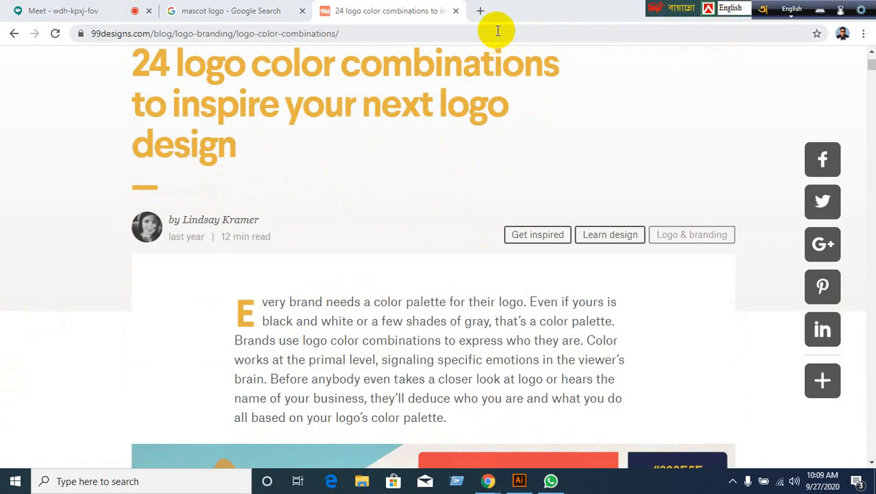
pyautogui.click(480, 10)
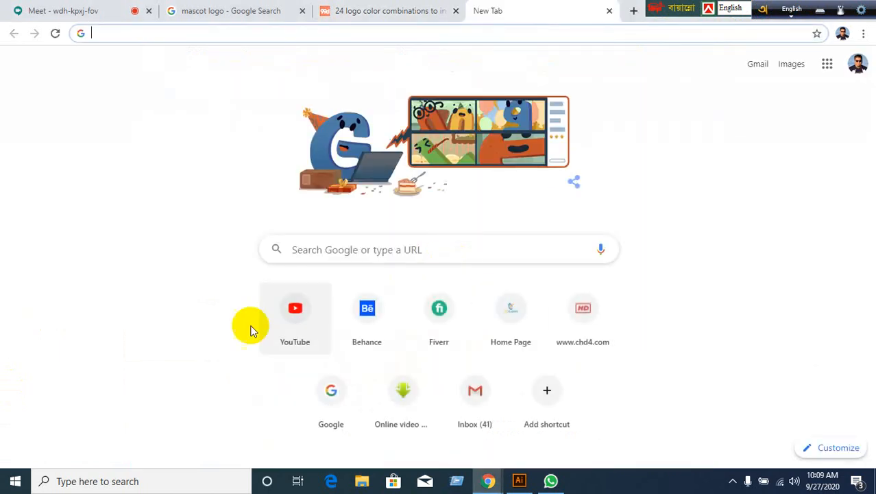
# Search YouTube for 'billah design' and open the BILLAH DESIGN channel's Videos page.
pyautogui.click(280, 325)
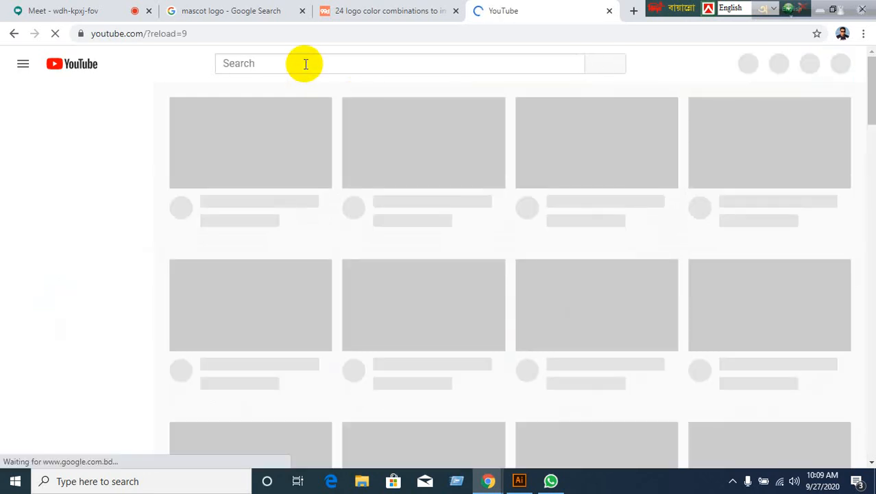
pyautogui.click(305, 63)
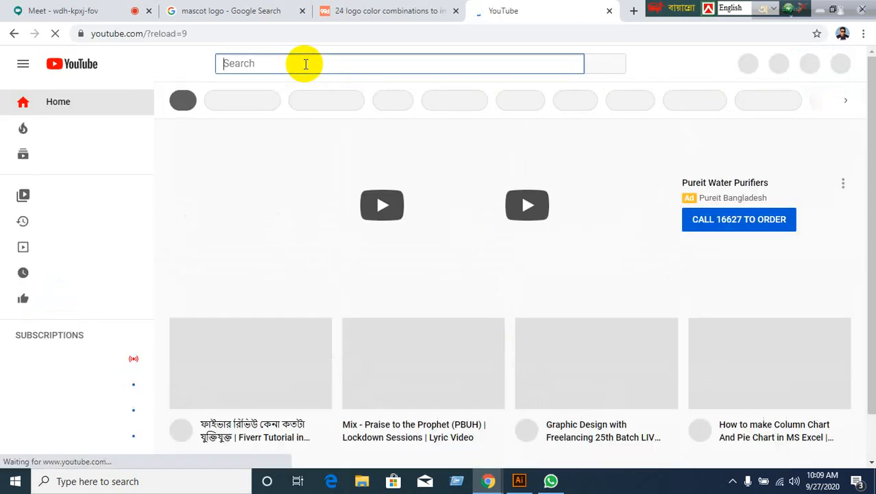
pyautogui.write('b')
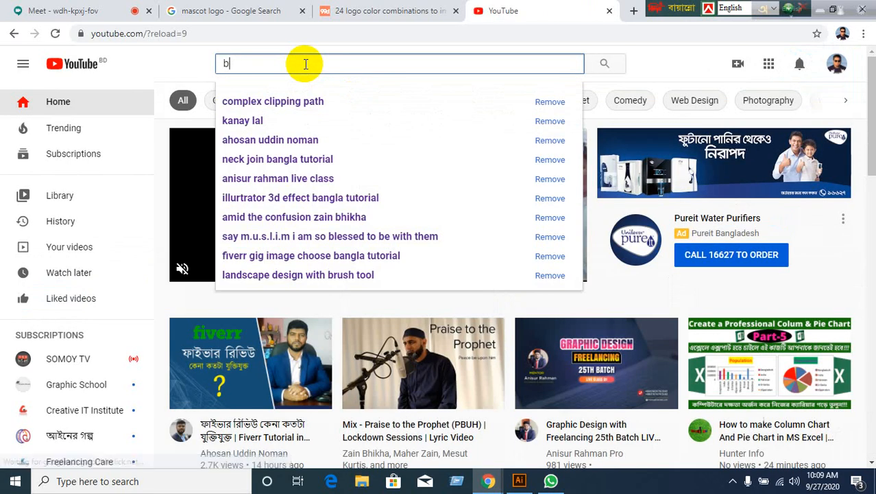
pyautogui.write('illah d')
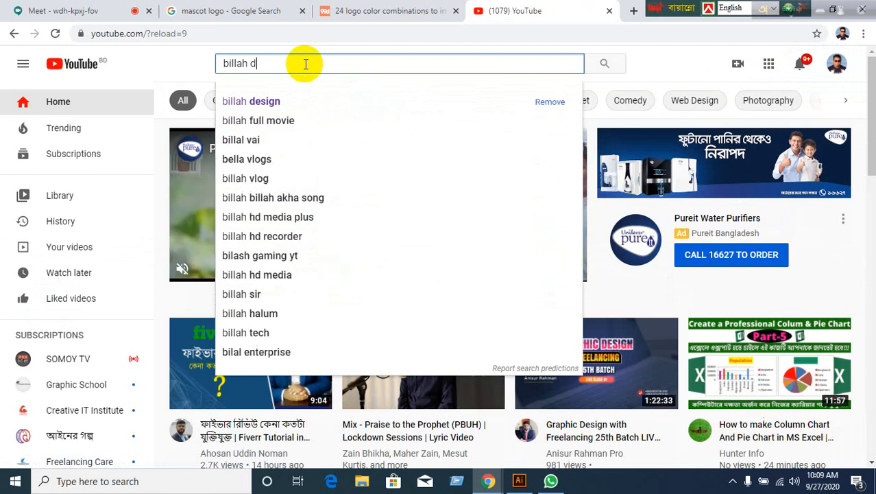
pyautogui.write('esign')
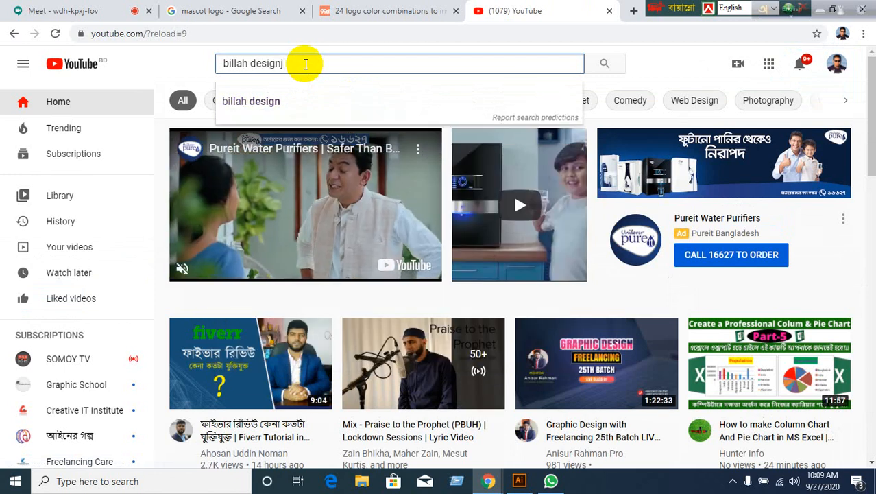
pyautogui.press('Return')
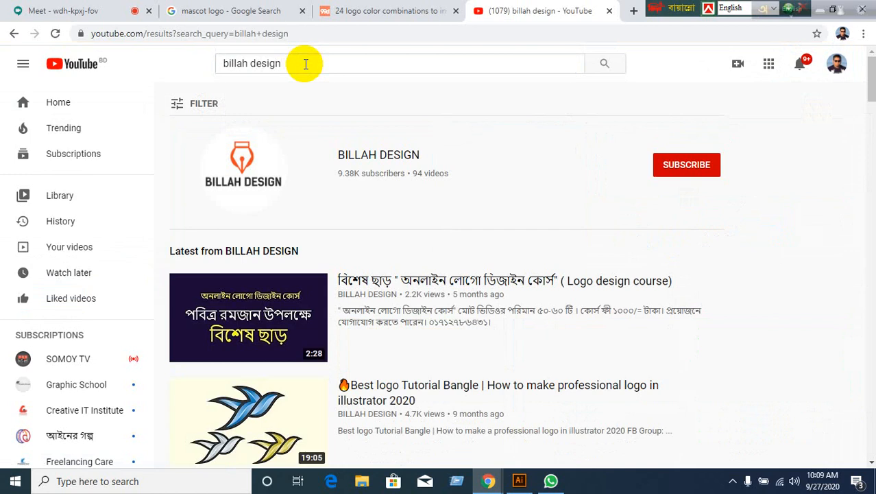
pyautogui.click(376, 158)
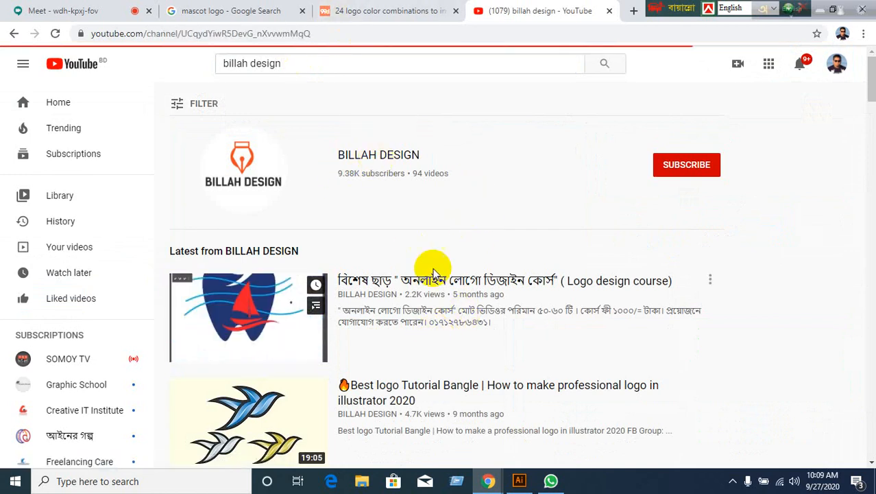
pyautogui.click(333, 275)
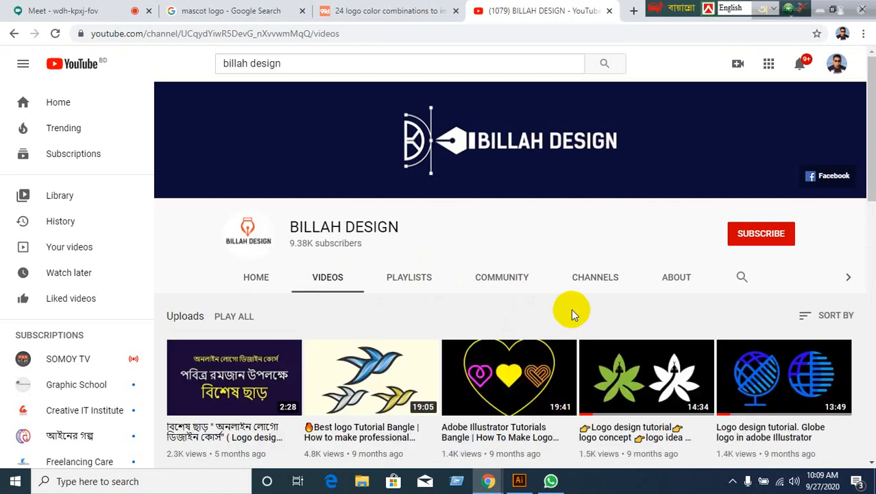
pyautogui.scroll(-3, 571, 309)
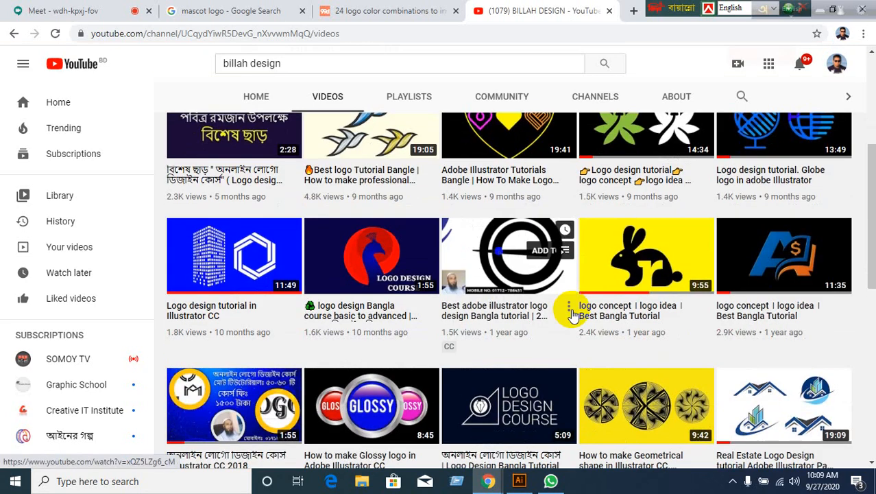
pyautogui.scroll(-4, 572, 313)
pyautogui.scroll(-4, 571, 308)
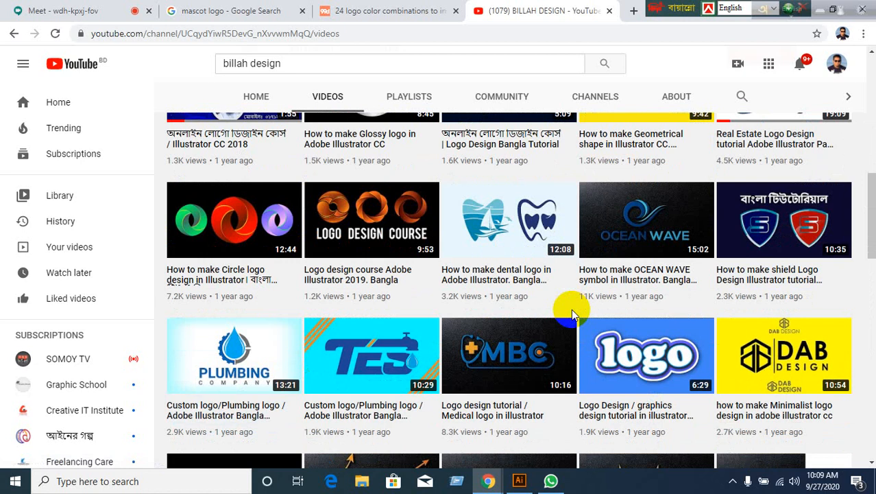
pyautogui.scroll(-2, 571, 309)
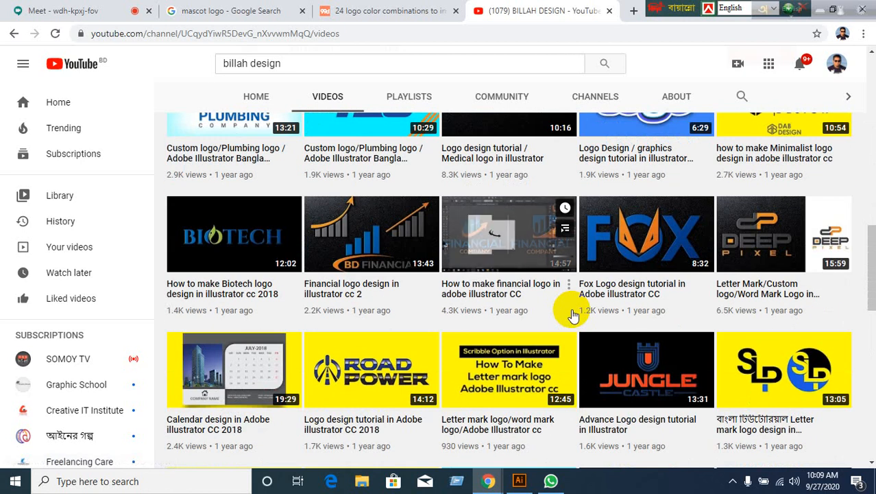
pyautogui.scroll(10, 573, 314)
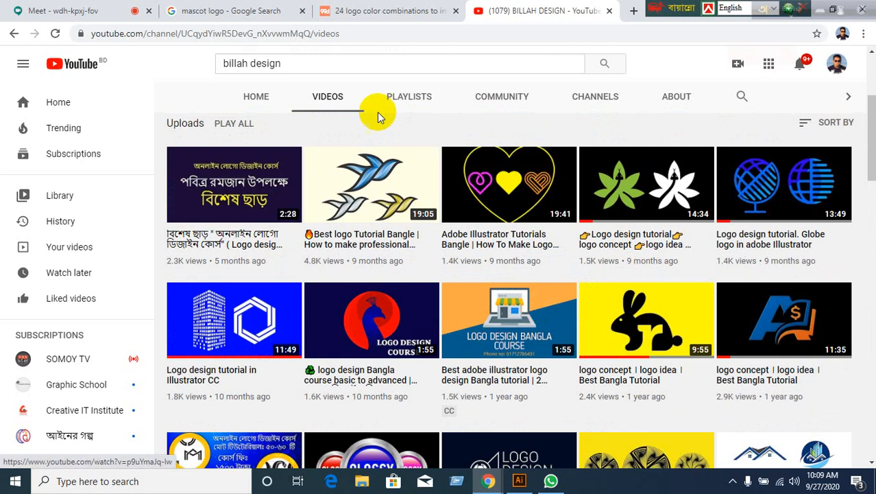
pyautogui.click(405, 98)
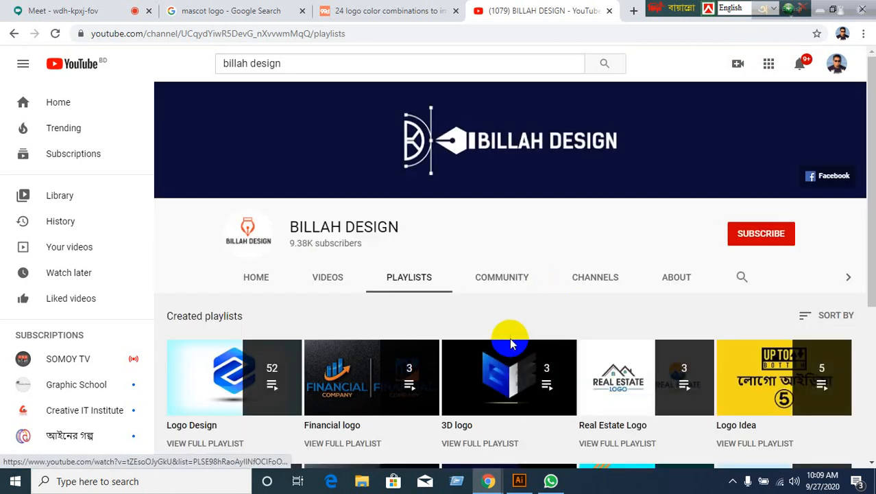
pyautogui.scroll(-4, 509, 337)
pyautogui.scroll(5, 510, 338)
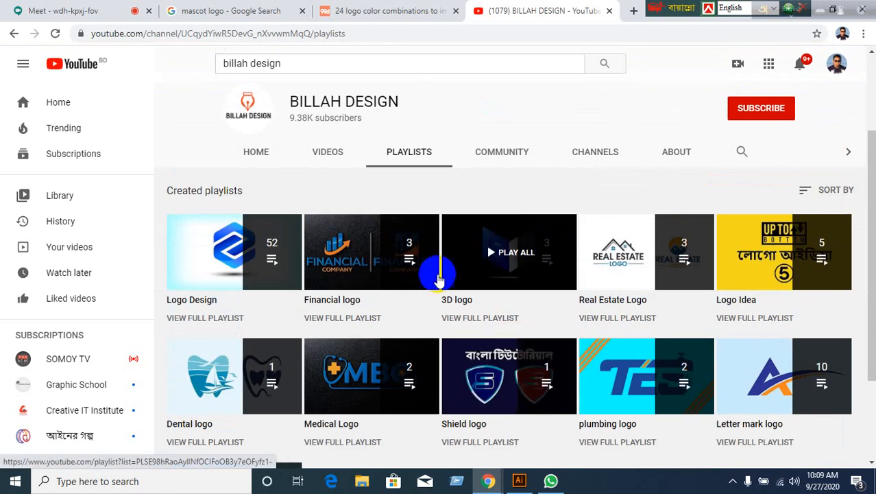
pyautogui.click(334, 153)
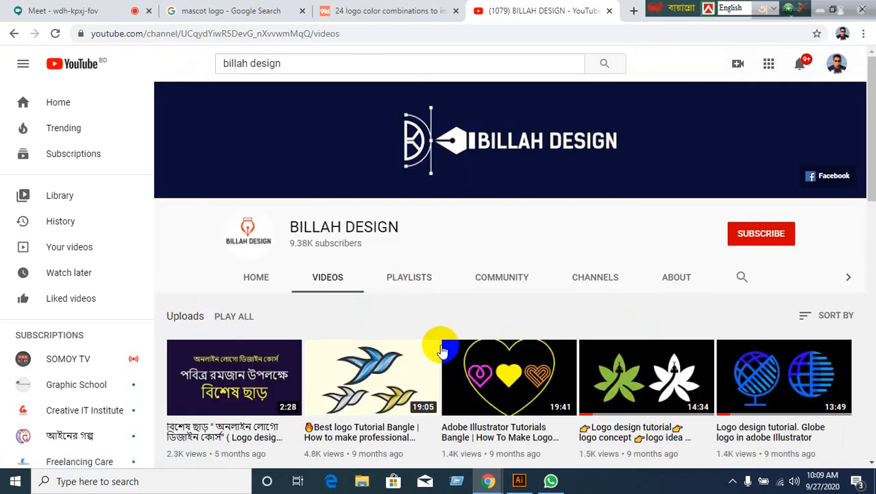
pyautogui.scroll(-4, 445, 347)
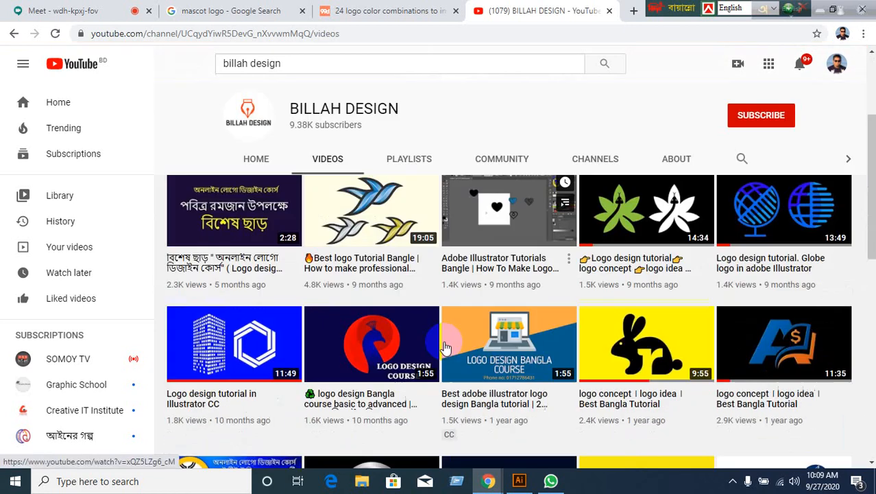
pyautogui.scroll(-5, 447, 347)
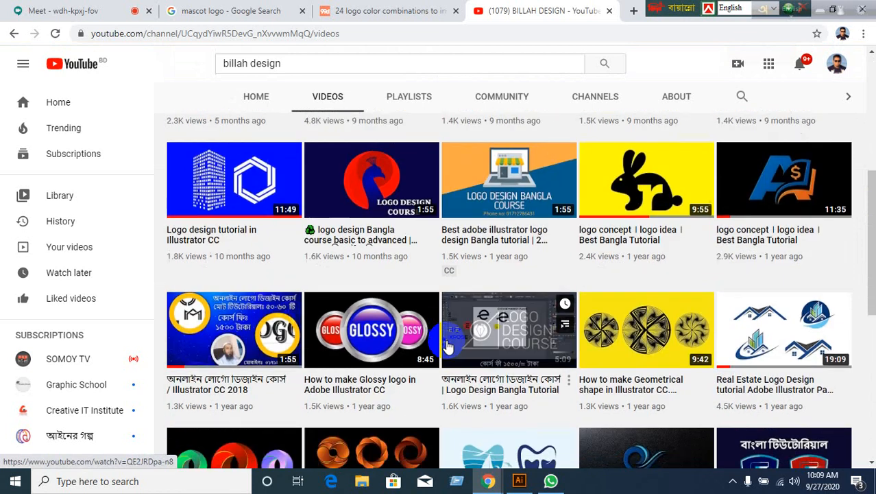
pyautogui.scroll(-1, 447, 346)
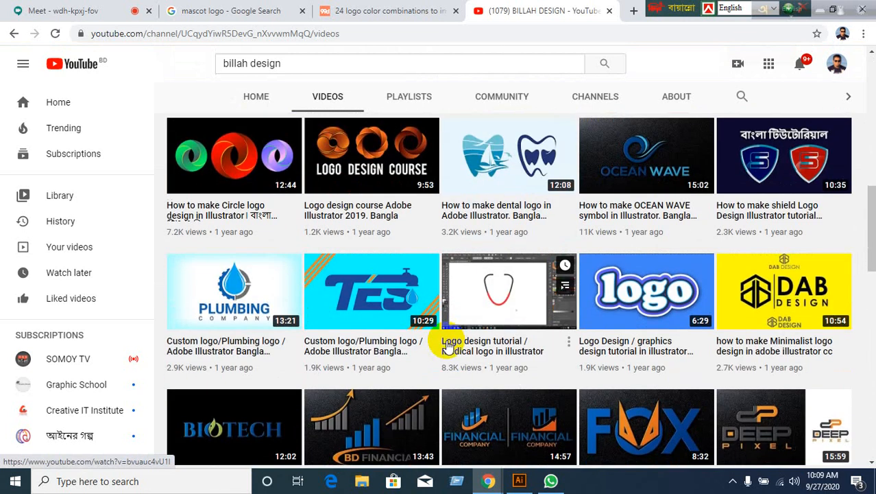
pyautogui.scroll(-4, 447, 347)
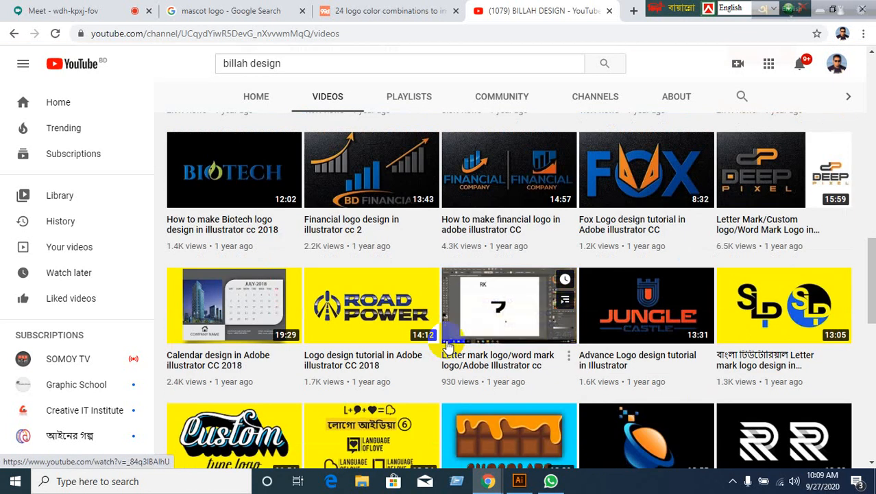
pyautogui.scroll(-3, 447, 347)
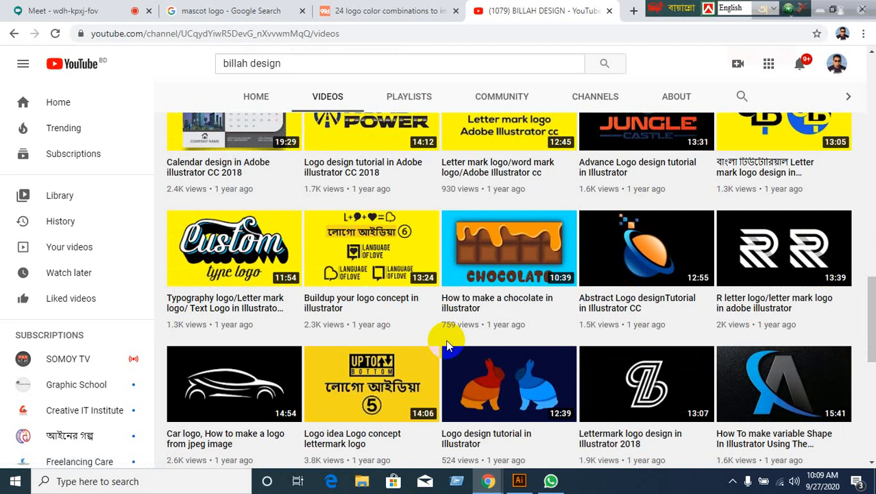
pyautogui.scroll(-4, 445, 345)
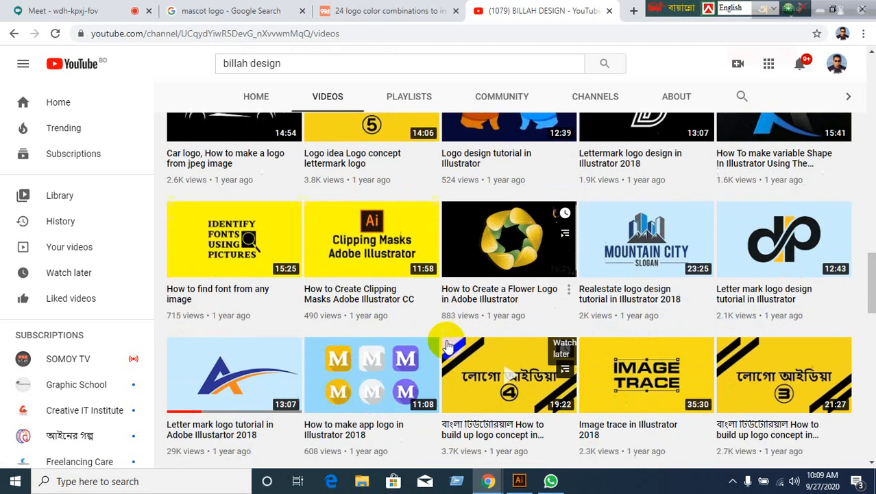
pyautogui.scroll(-6, 446, 345)
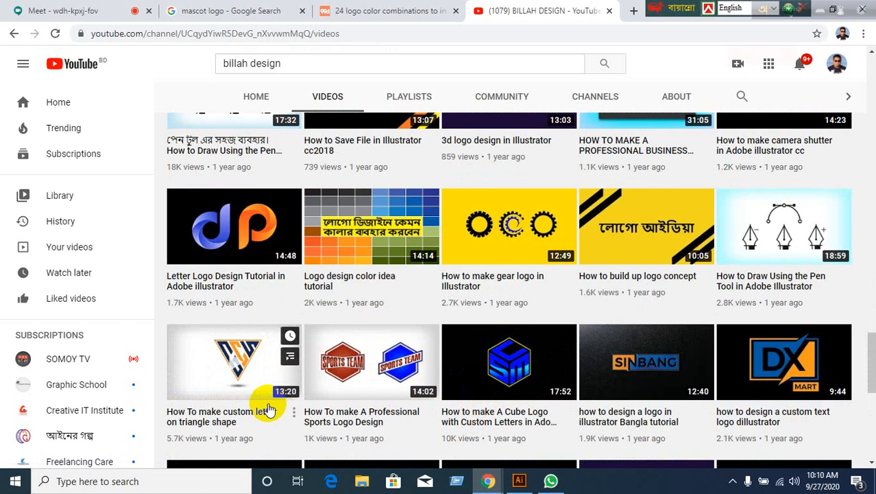
pyautogui.scroll(-7, 577, 410)
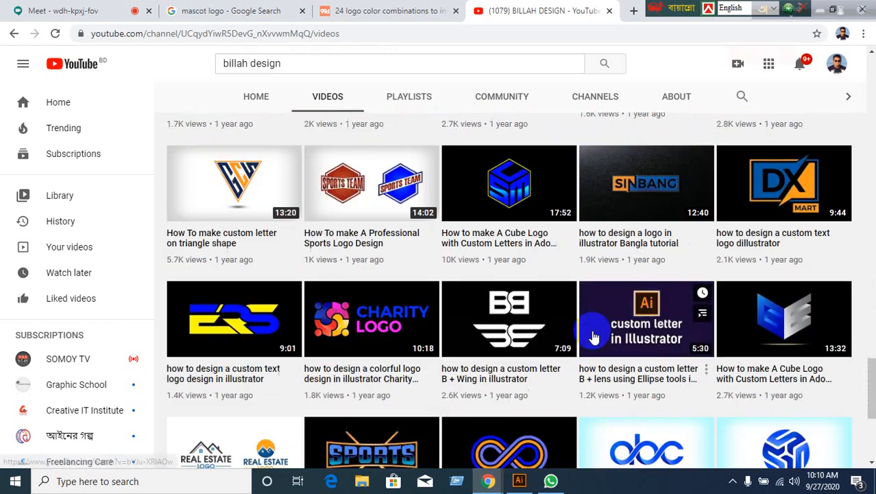
pyautogui.scroll(-2, 607, 336)
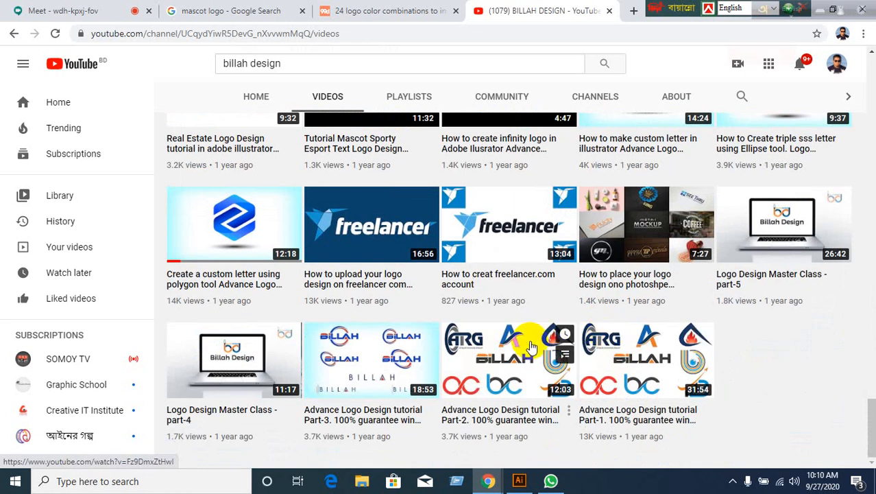
pyautogui.scroll(3, 381, 346)
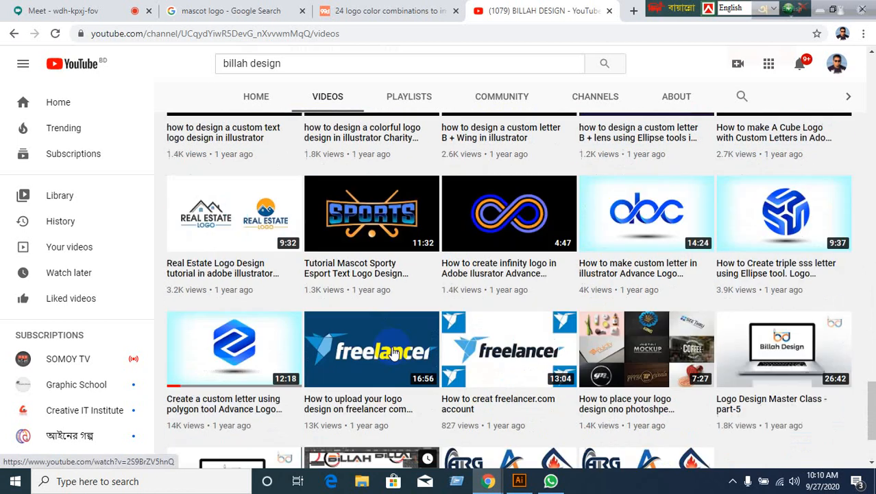
pyautogui.scroll(2, 408, 360)
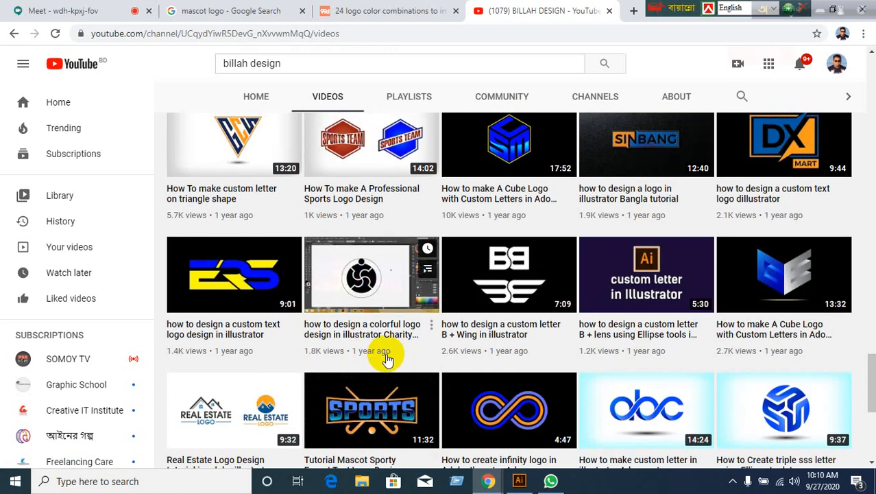
pyautogui.scroll(2, 387, 358)
pyautogui.scroll(3, 375, 359)
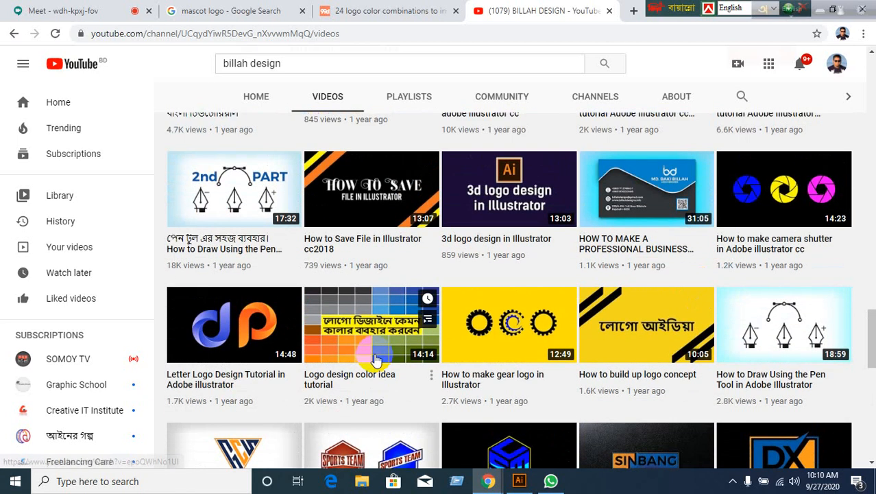
pyautogui.scroll(2, 376, 359)
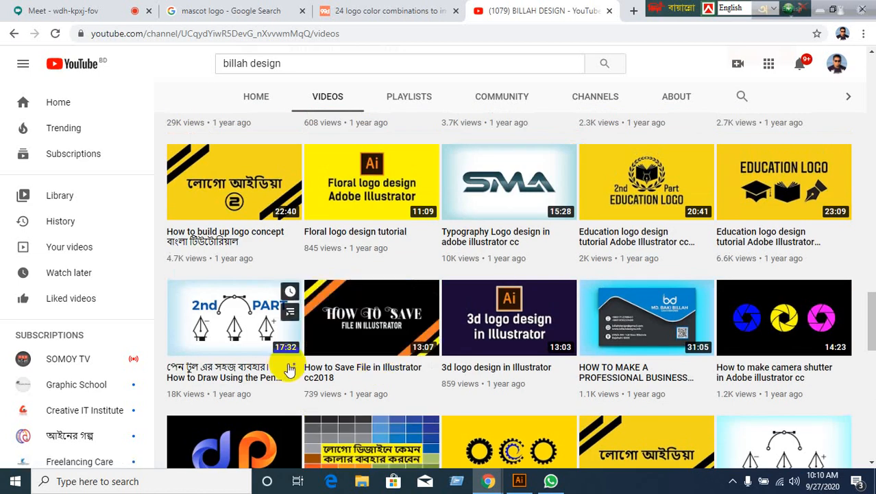
pyautogui.scroll(5, 288, 368)
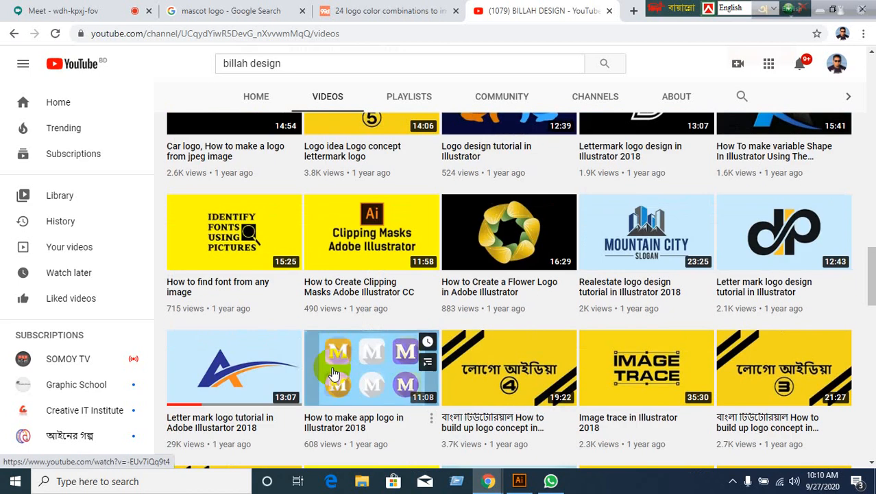
pyautogui.scroll(5, 334, 374)
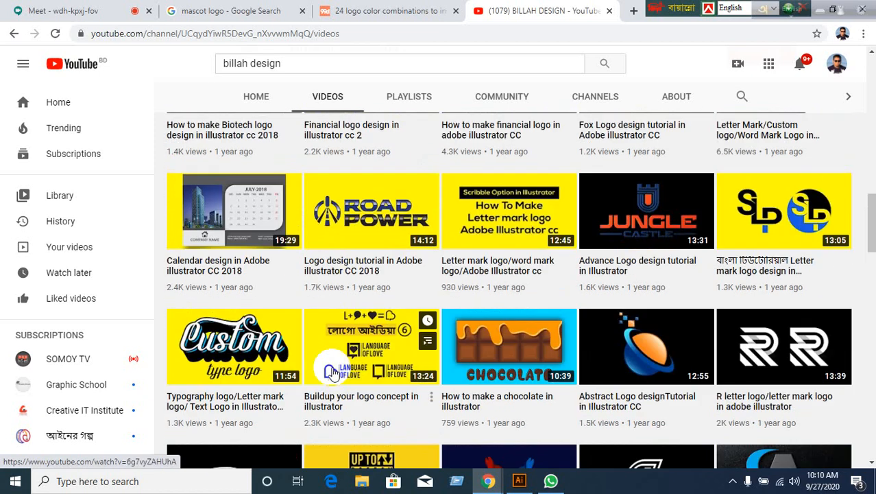
pyautogui.scroll(3, 342, 372)
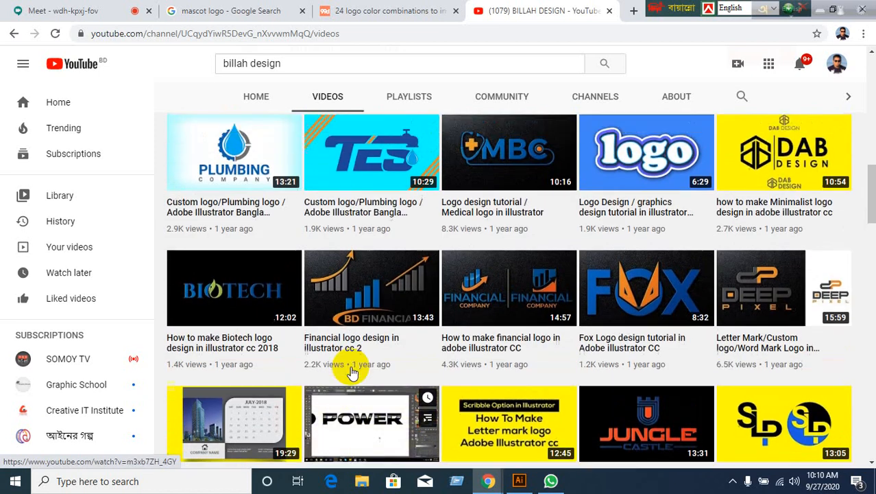
pyautogui.scroll(3, 352, 372)
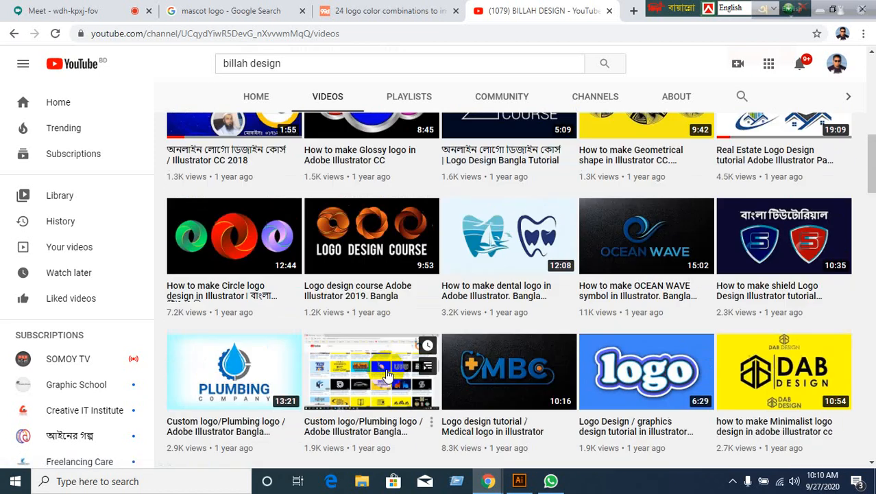
pyautogui.scroll(5, 388, 374)
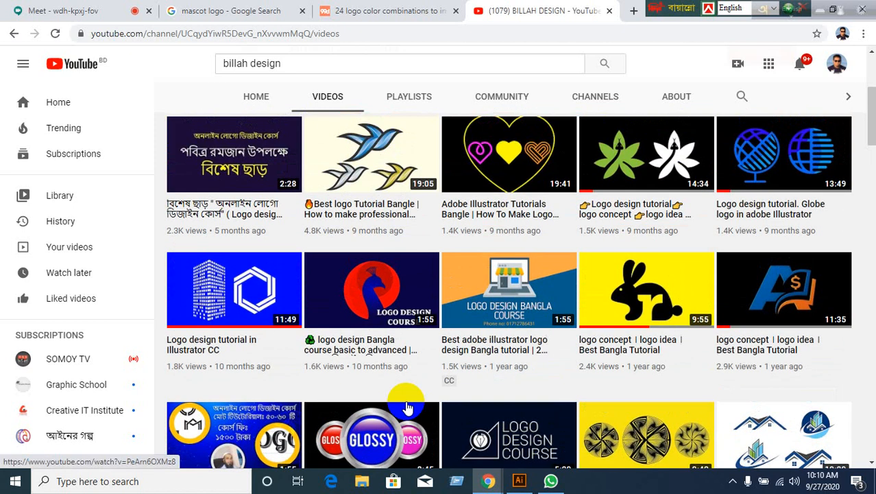
pyautogui.scroll(3, 407, 408)
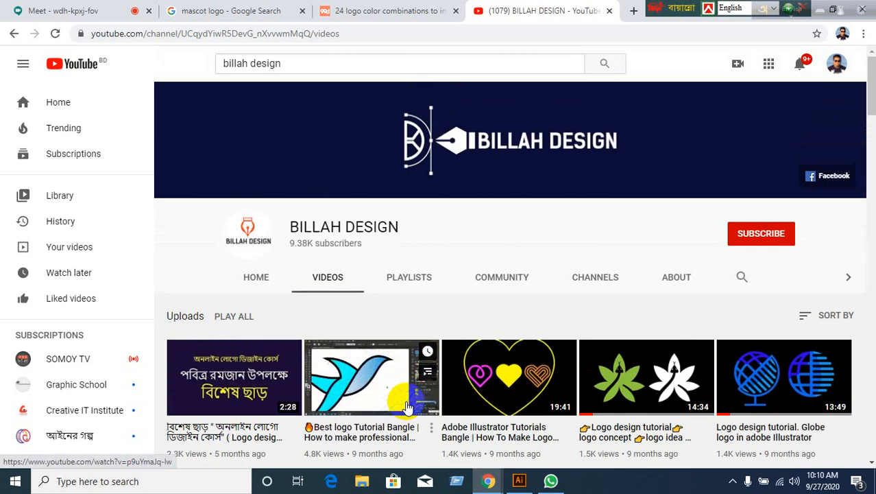
pyautogui.scroll(-2, 407, 408)
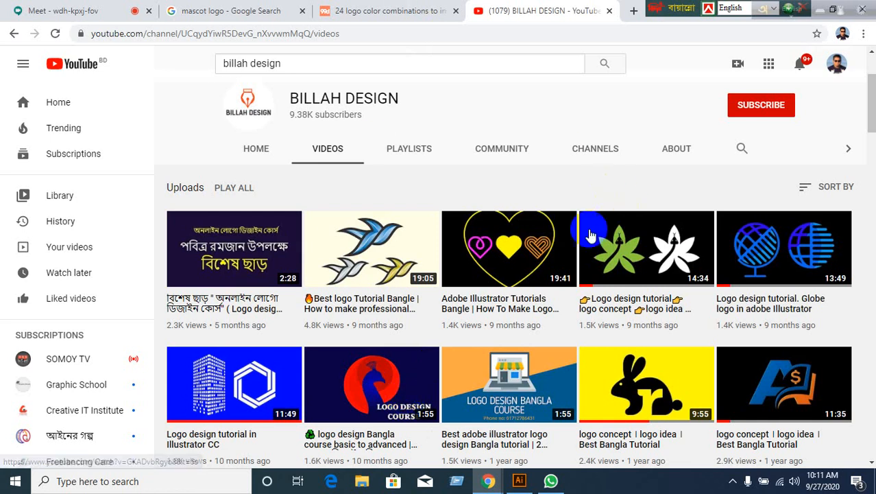
pyautogui.scroll(-5, 587, 233)
pyautogui.scroll(-20, 589, 237)
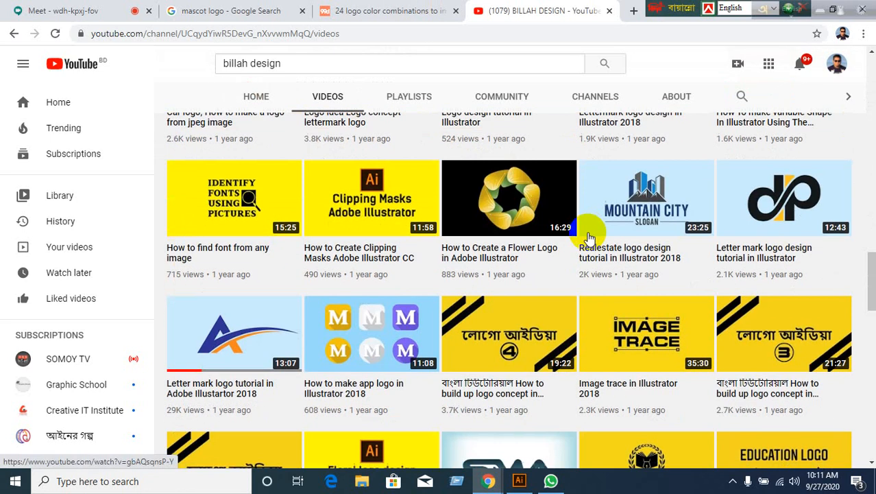
pyautogui.scroll(-6, 587, 236)
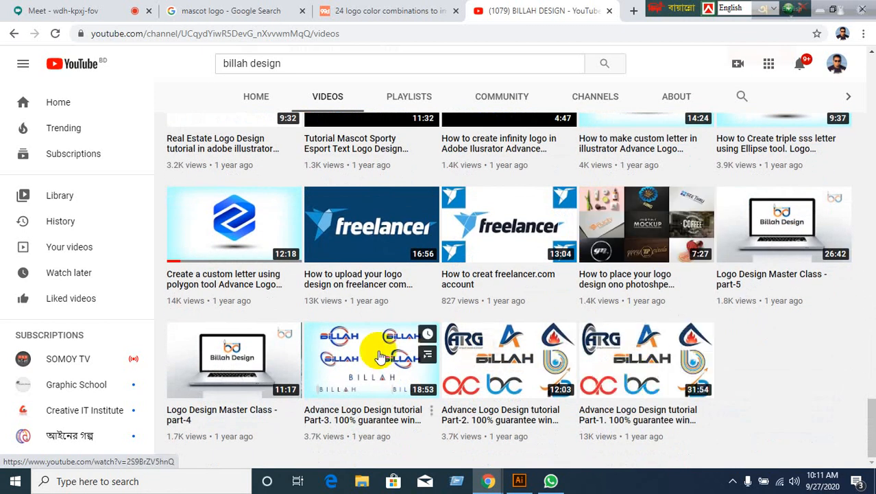
pyautogui.scroll(2, 250, 371)
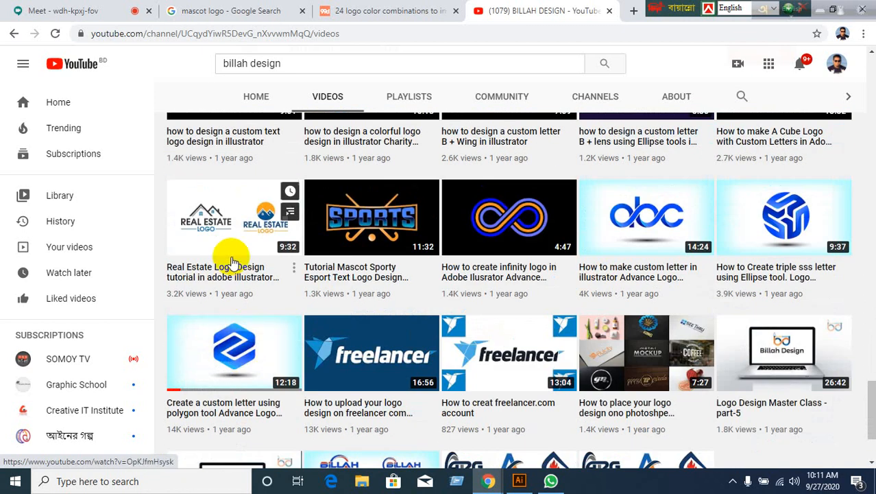
pyautogui.scroll(2, 232, 267)
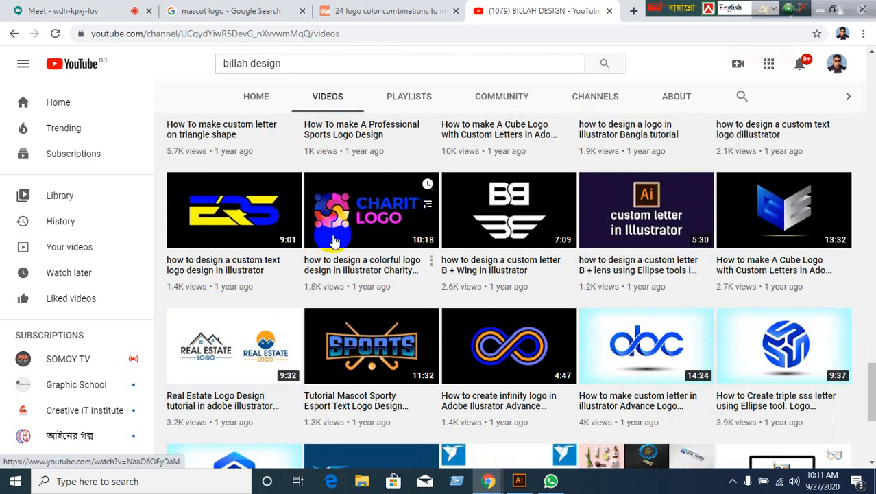
pyautogui.scroll(2, 489, 282)
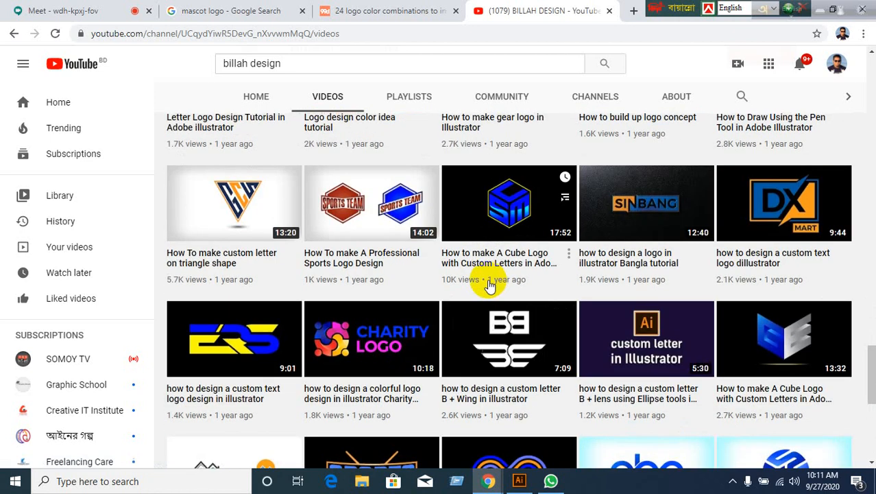
pyautogui.scroll(2, 235, 231)
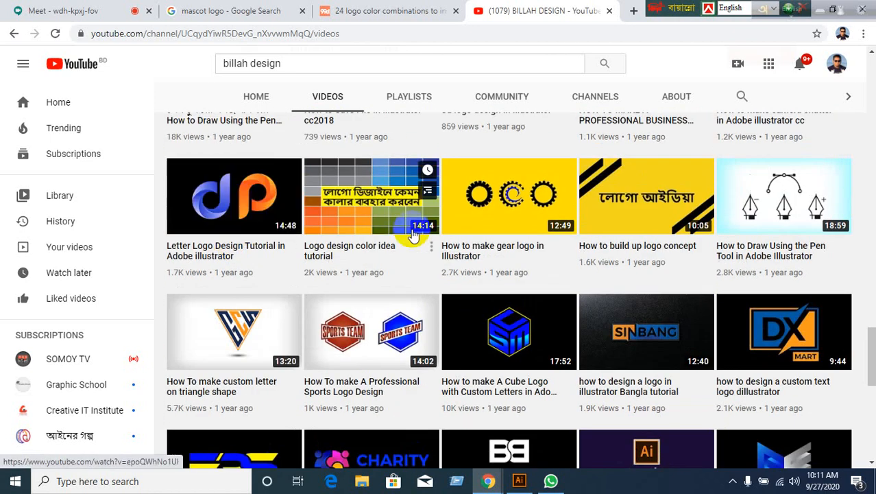
pyautogui.scroll(10, 587, 309)
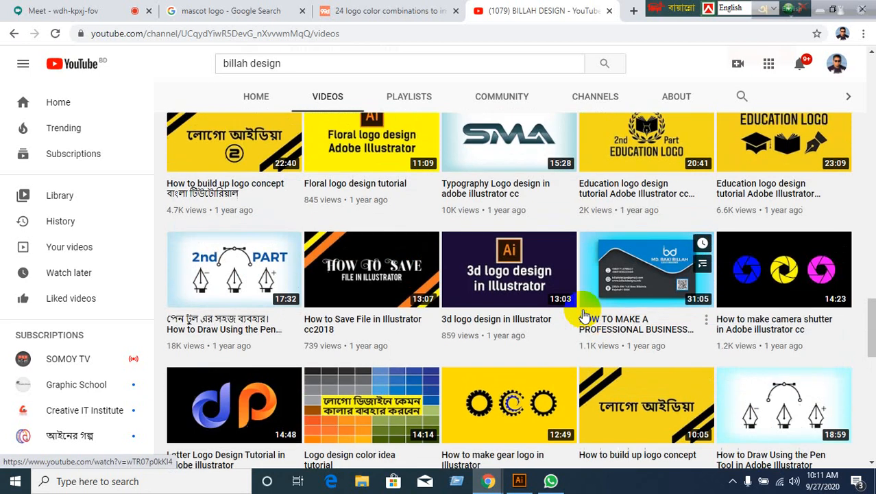
# Glance at the 99designs color article, then close the YouTube channel tab.
pyautogui.click(401, 17)
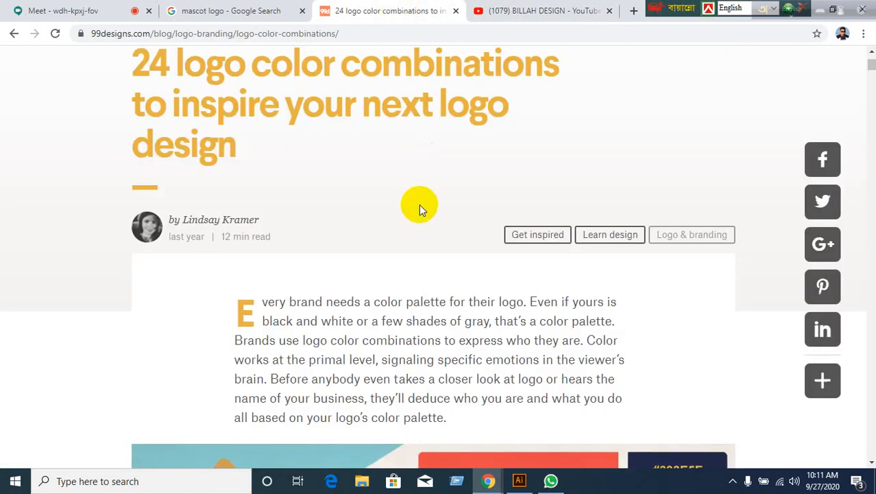
pyautogui.scroll(2, 419, 205)
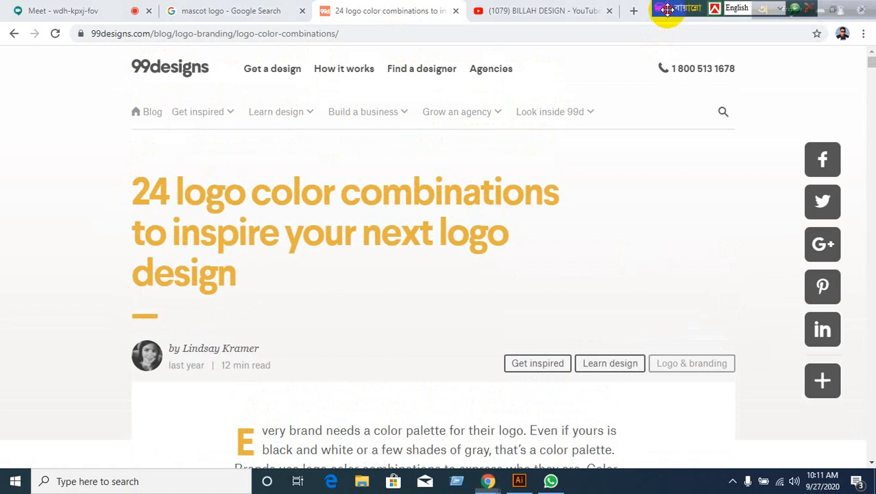
pyautogui.click(514, 13)
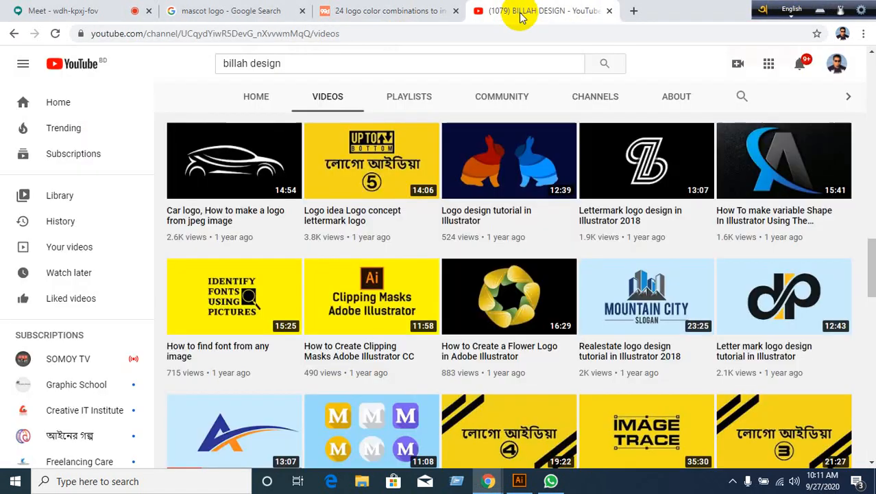
pyautogui.click(610, 12)
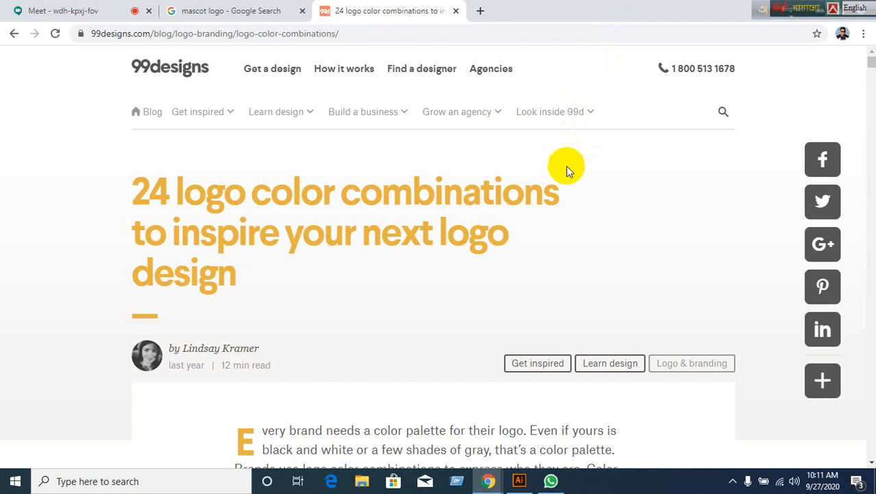
# Close the 'mascot logo' image results tab and return to the Google Meet presentation.
pyautogui.click(217, 10)
pyautogui.scroll(1, 486, 318)
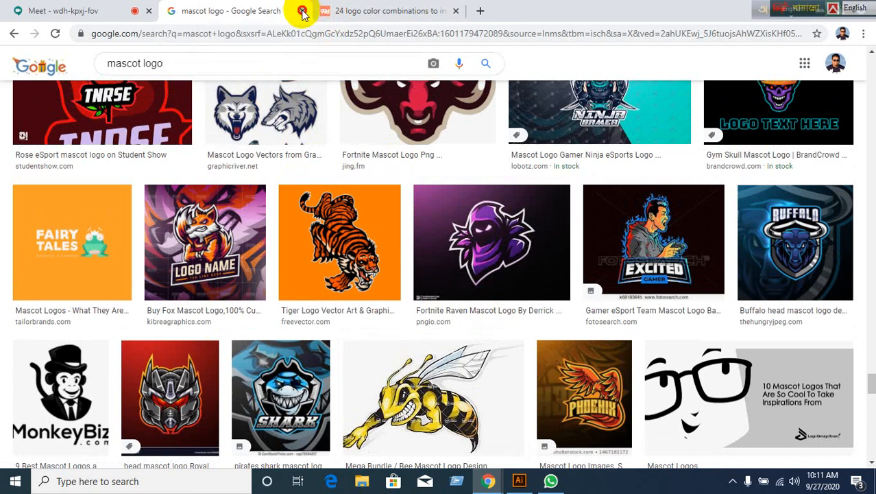
pyautogui.click(302, 11)
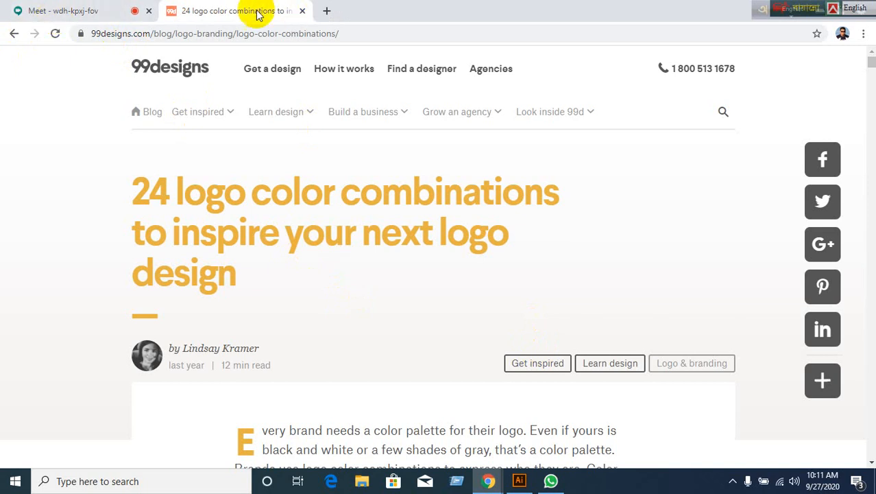
pyautogui.click(127, 18)
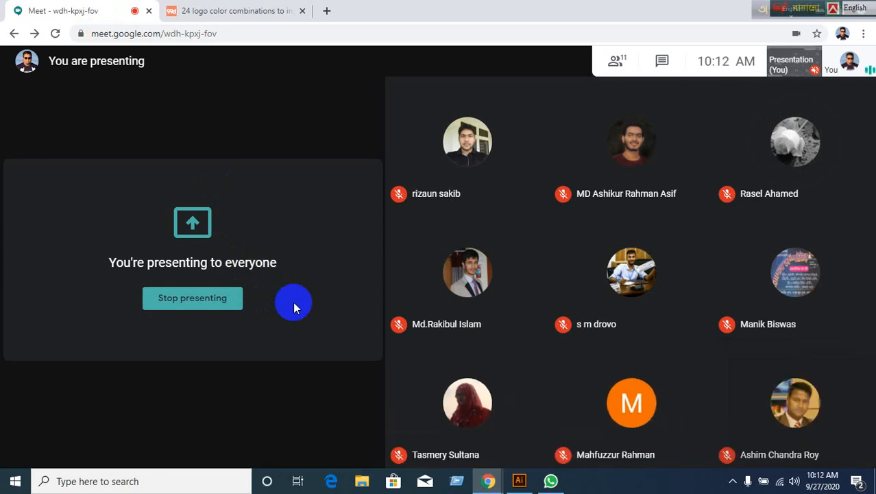
# In a new tab, search Google for 'UI/UX color'.
pyautogui.click(328, 11)
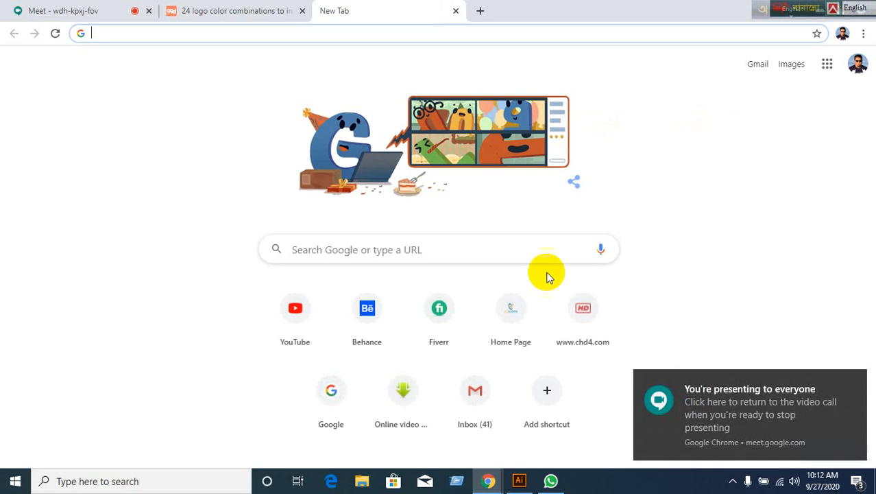
pyautogui.click(336, 397)
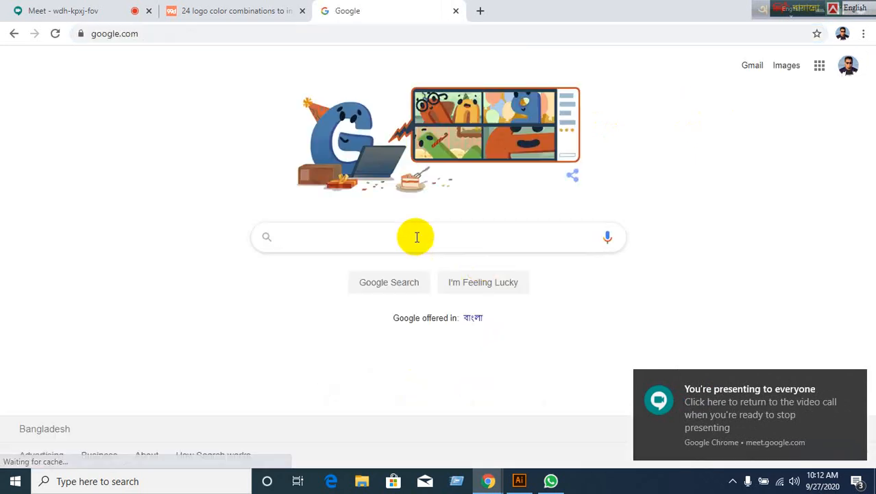
pyautogui.write('U')
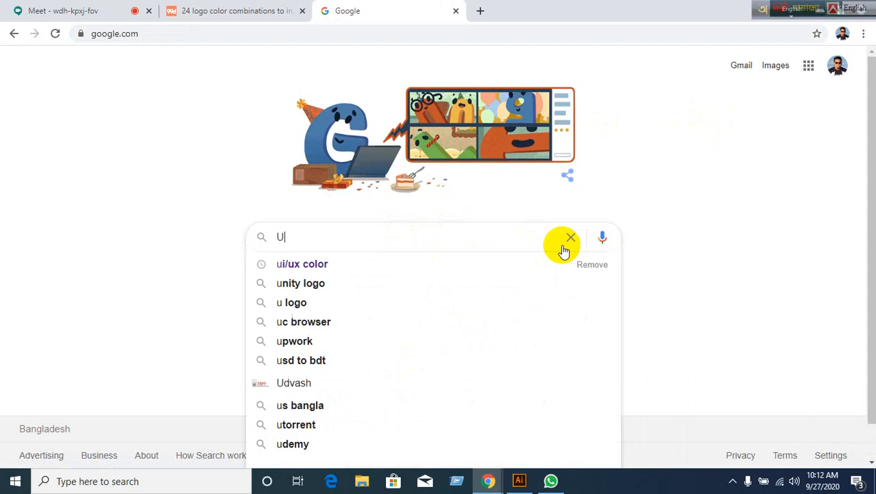
pyautogui.write('I/')
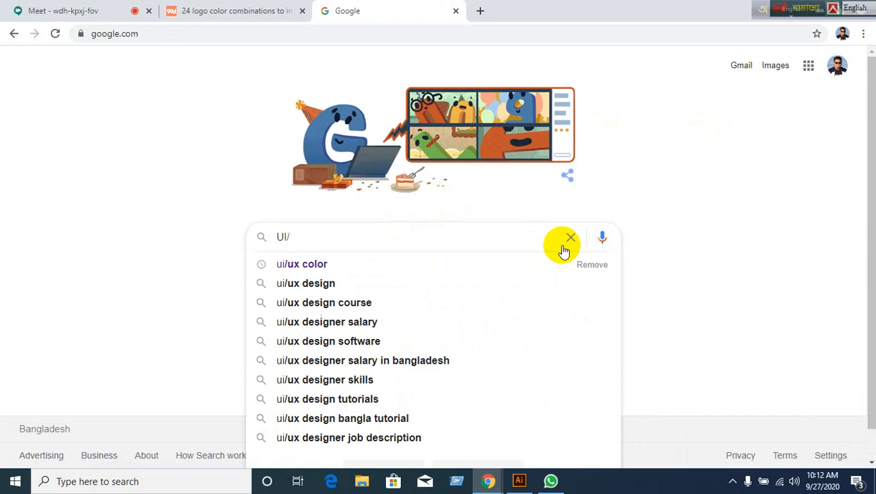
pyautogui.write('UX')
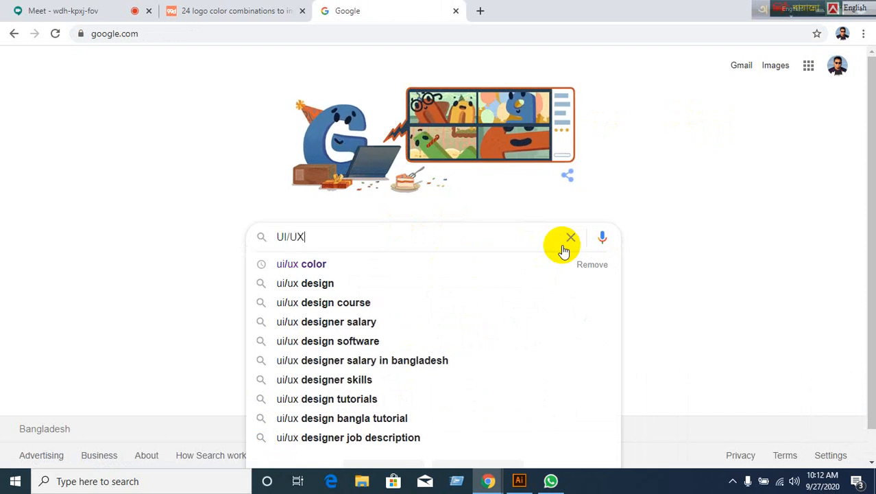
pyautogui.write(' color')
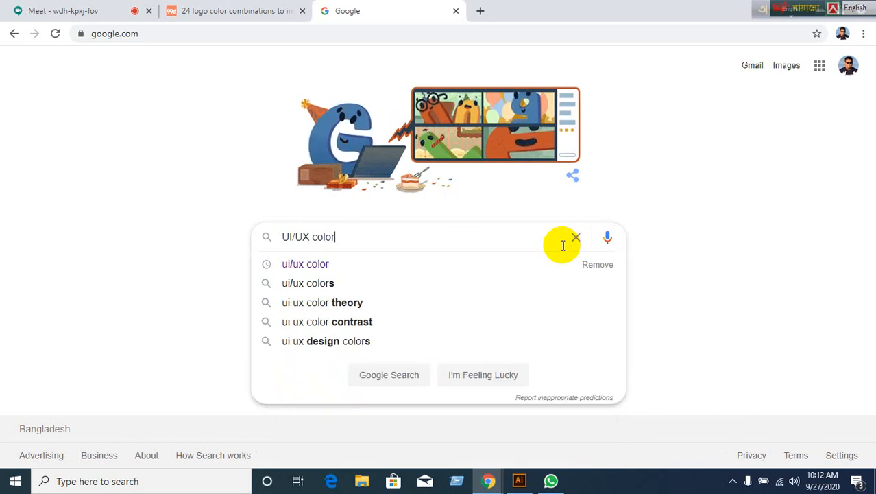
pyautogui.press('Return')
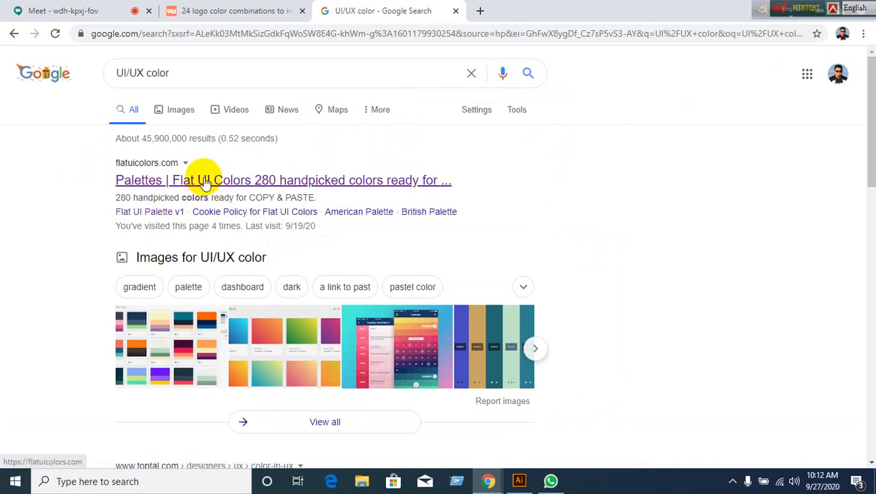
# Open the Flat UI Palette v1 colour grid on flatuicolors.com, then start a blank tab.
pyautogui.scroll(-1, 121, 274)
pyautogui.scroll(1, 121, 273)
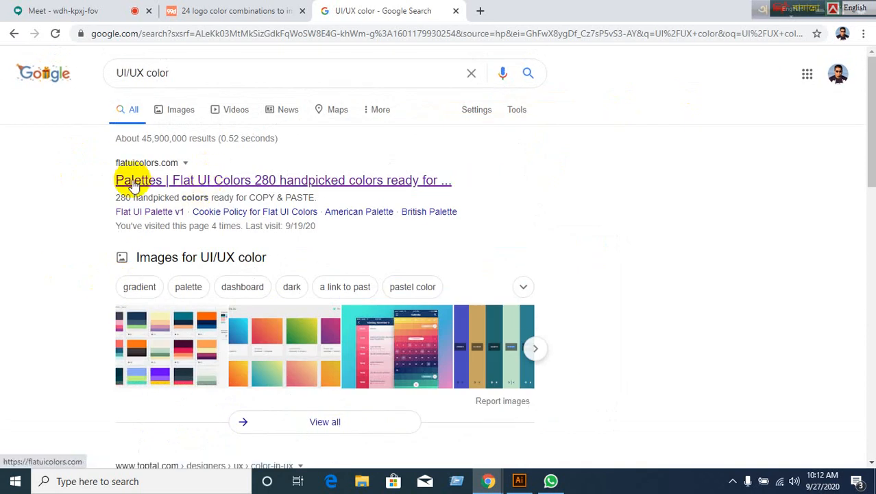
pyautogui.click(175, 188)
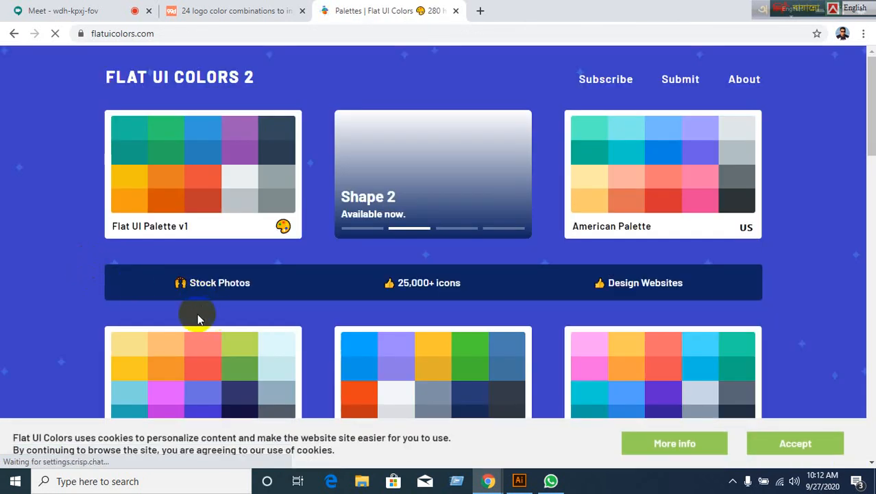
pyautogui.scroll(-5, 199, 314)
pyautogui.scroll(5, 203, 306)
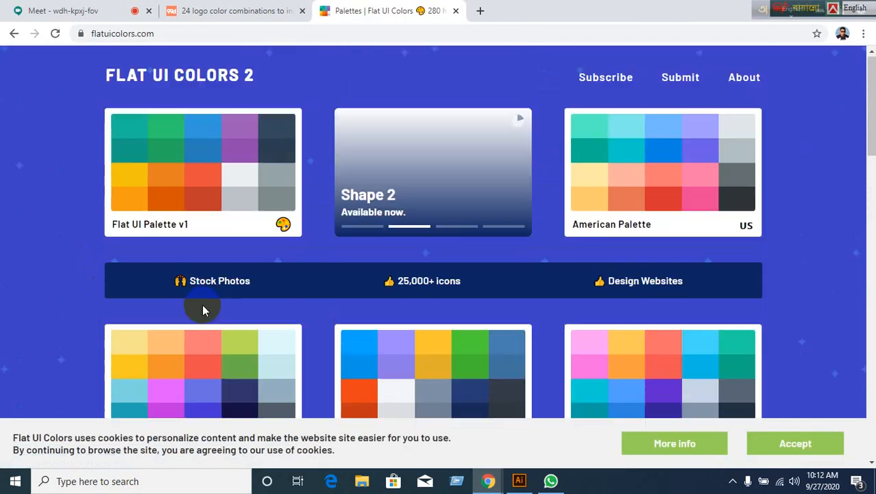
pyautogui.click(206, 183)
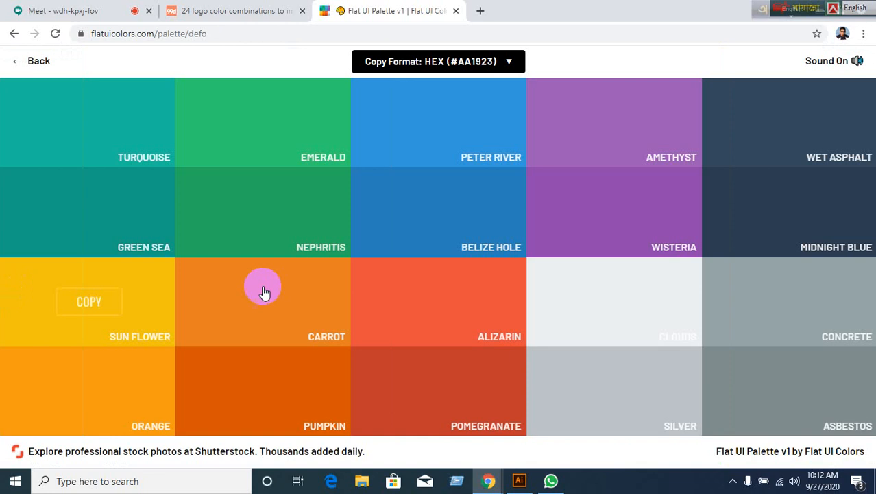
pyautogui.click(479, 11)
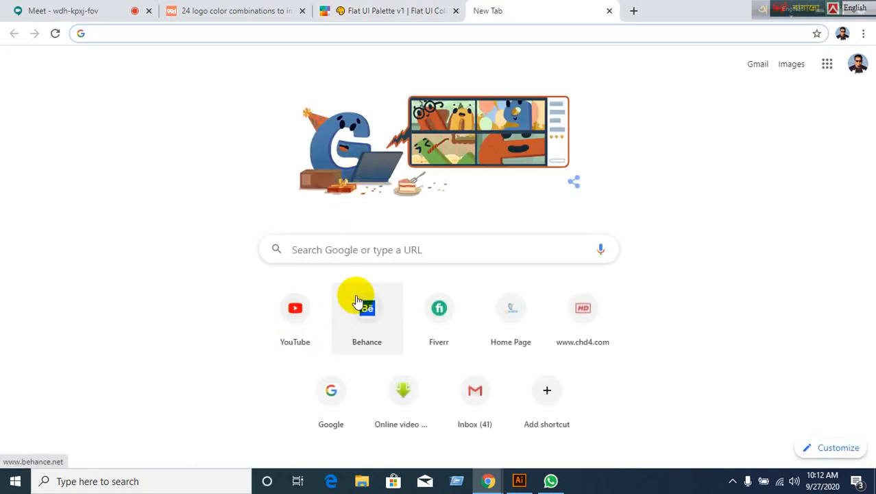
# Search Google for 'Food logo color' and scan the results.
pyautogui.click(319, 396)
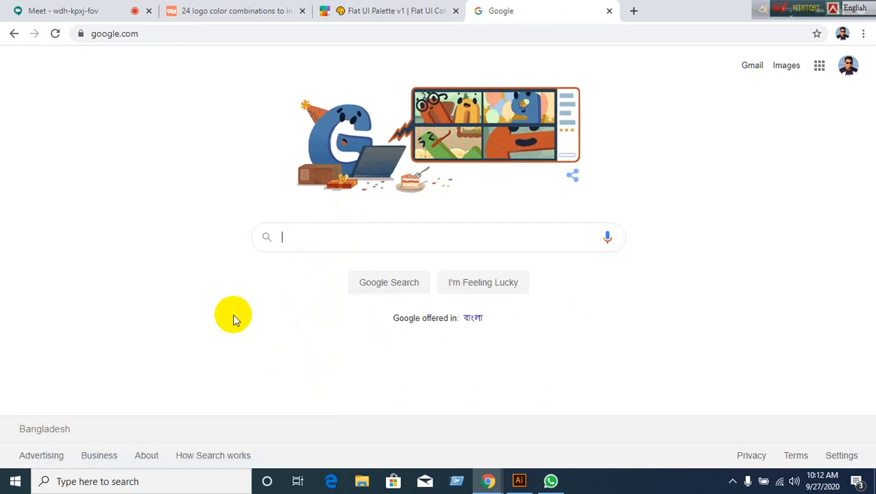
pyautogui.write('Foo')
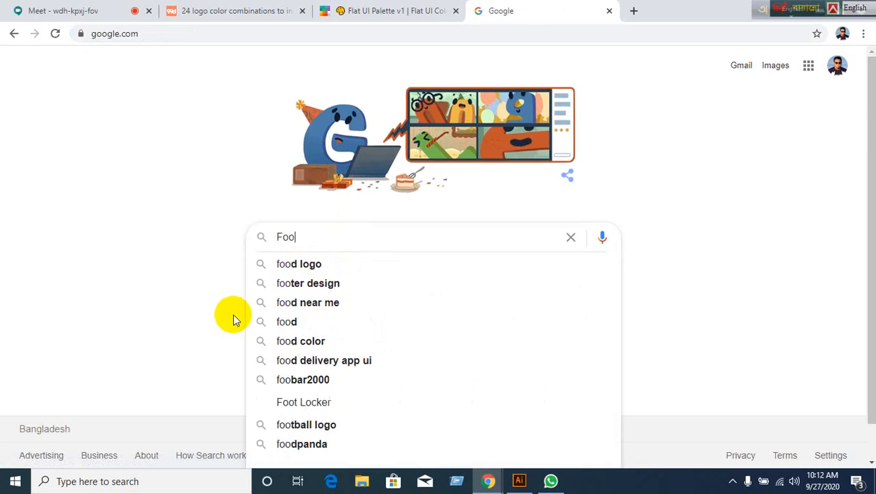
pyautogui.write('d logo ')
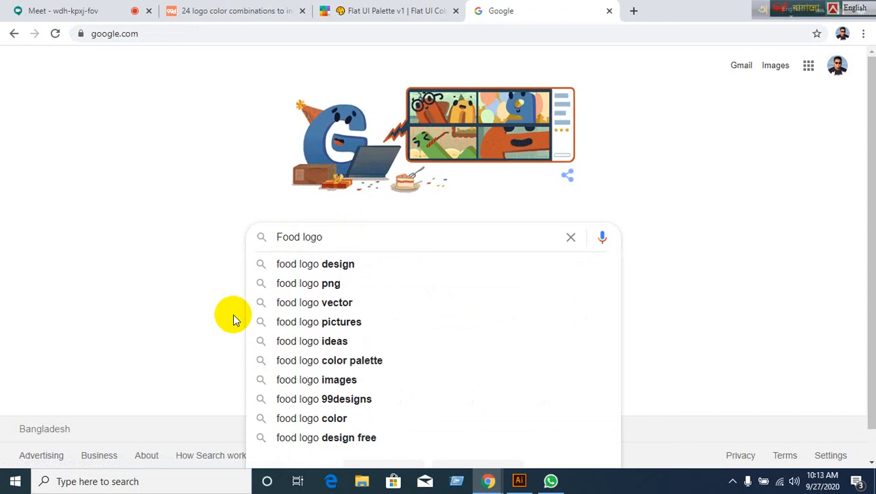
pyautogui.write('color')
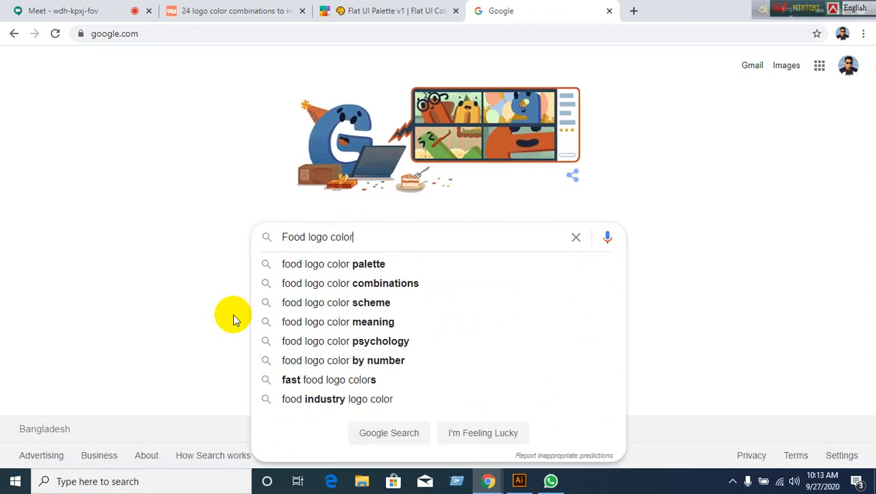
pyautogui.press('Return')
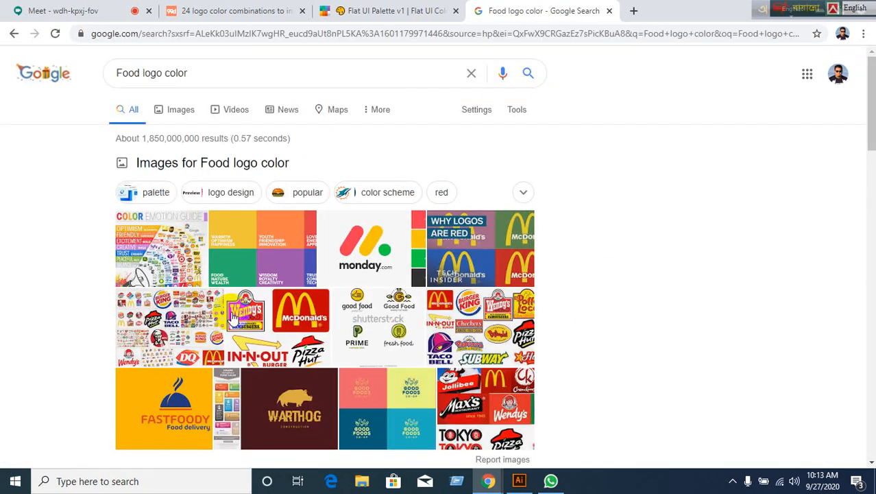
pyautogui.scroll(-3, 261, 350)
pyautogui.scroll(-2, 311, 345)
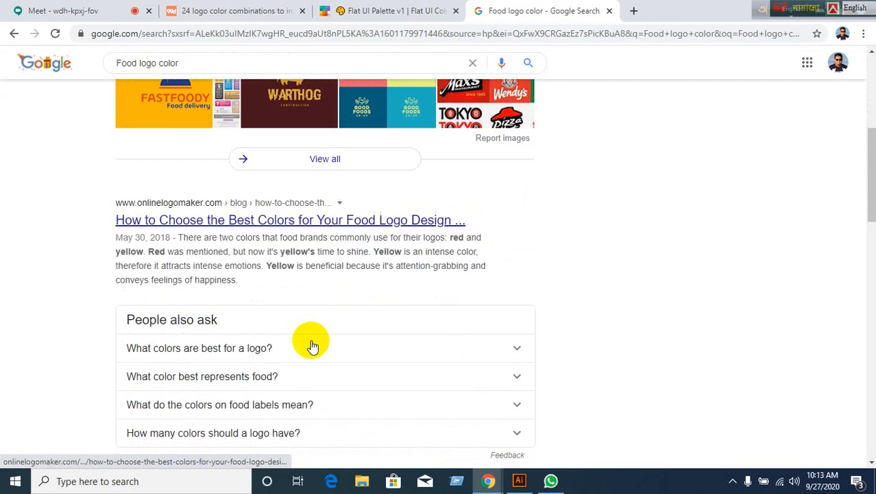
pyautogui.scroll(5, 310, 345)
pyautogui.scroll(-6, 310, 345)
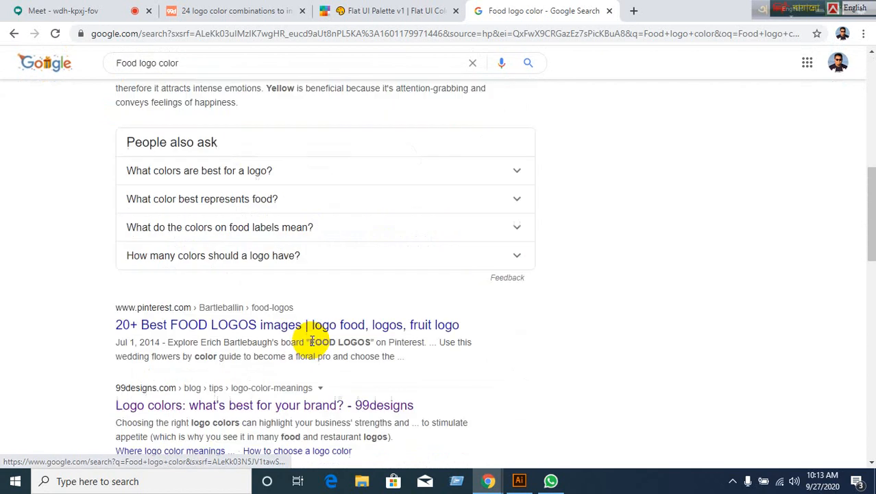
pyautogui.scroll(1, 309, 340)
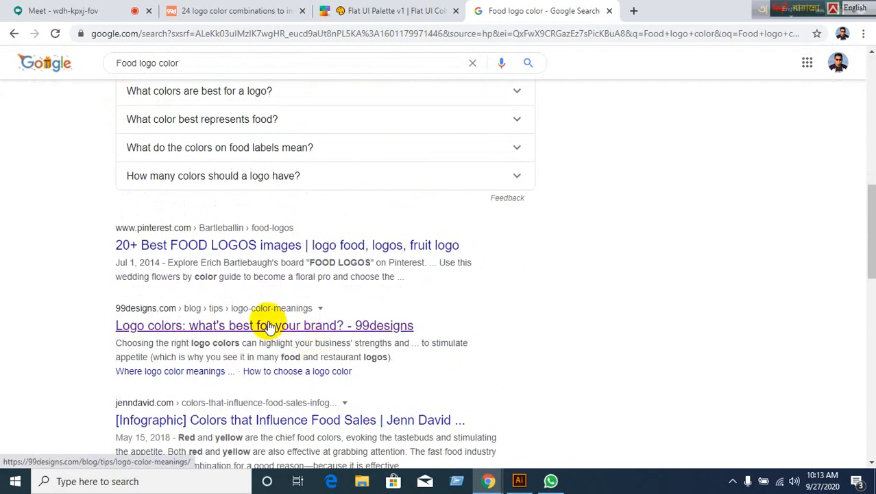
pyautogui.scroll(-2, 73, 296)
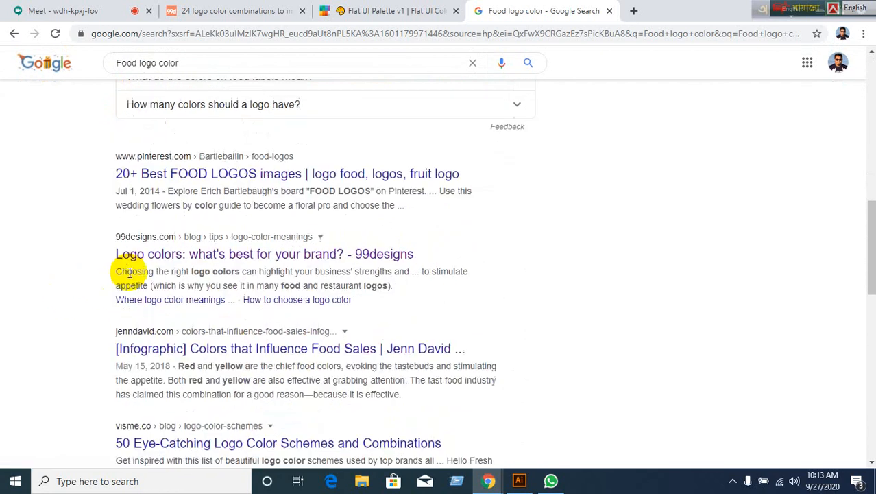
pyautogui.scroll(3, 89, 286)
pyautogui.scroll(7, 89, 287)
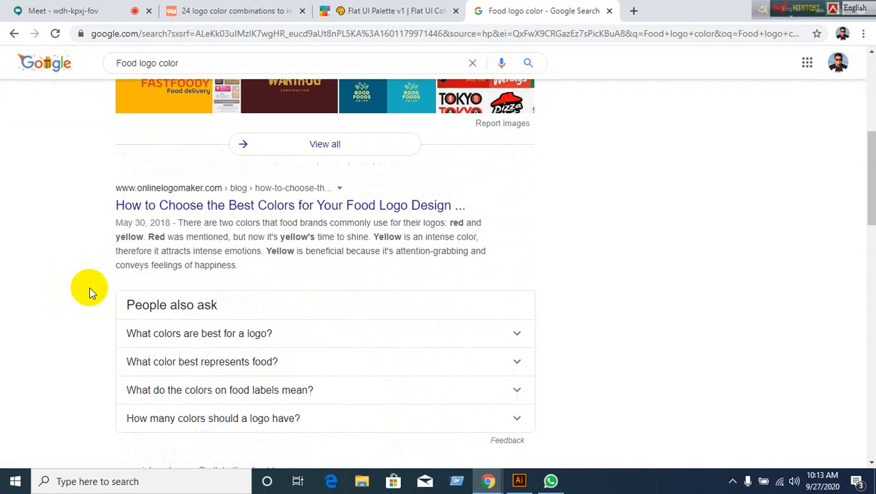
pyautogui.scroll(-4, 89, 287)
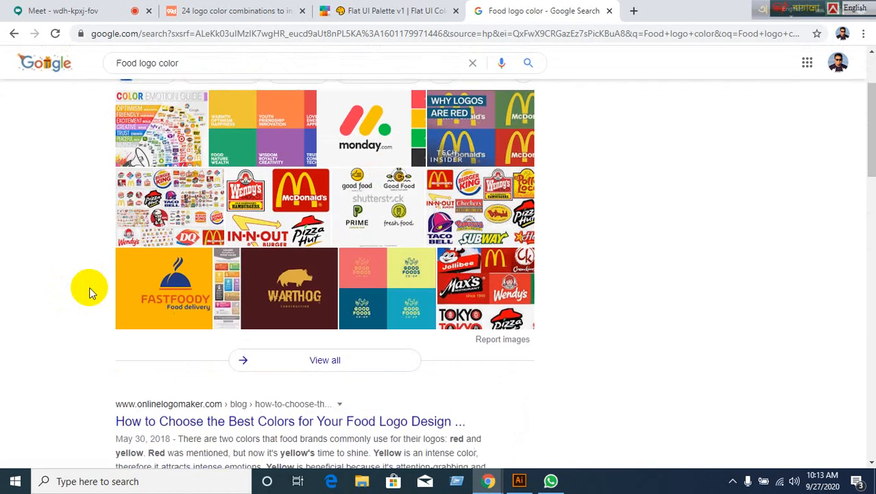
pyautogui.scroll(2, 89, 286)
pyautogui.scroll(1, 235, 152)
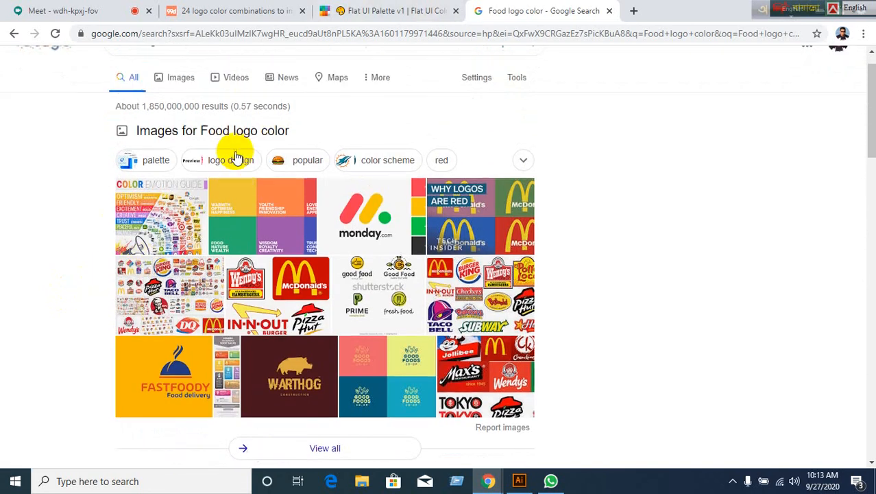
pyautogui.click(201, 73)
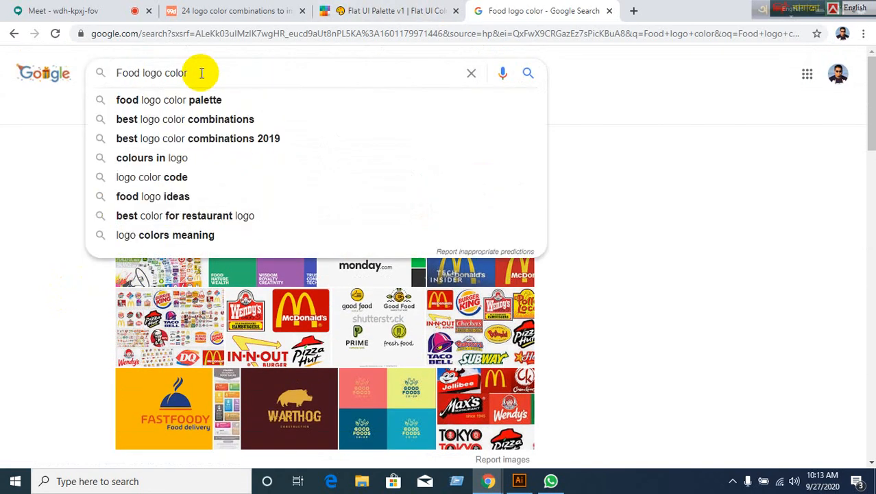
# Open onlinelogomaker's 'How to Choose the Best Colors for Your Food Logo Design' article.
pyautogui.click(387, 10)
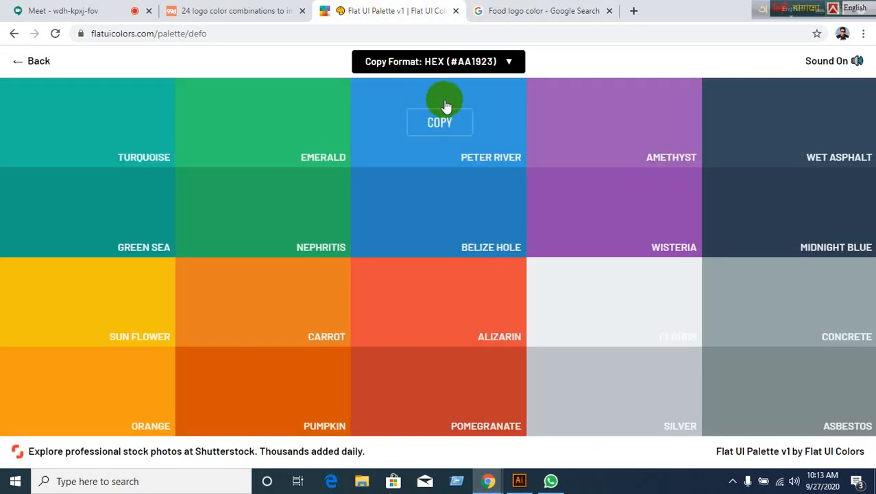
pyautogui.click(511, 14)
pyautogui.scroll(-6, 146, 313)
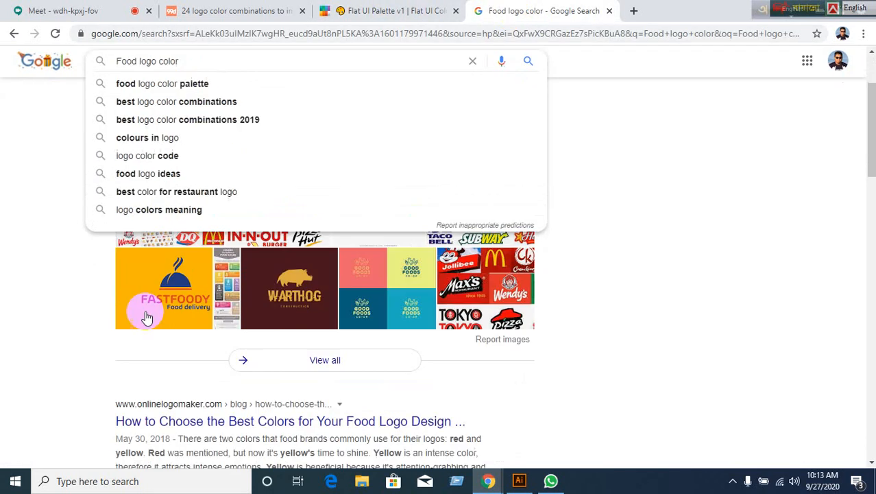
pyautogui.scroll(2, 87, 325)
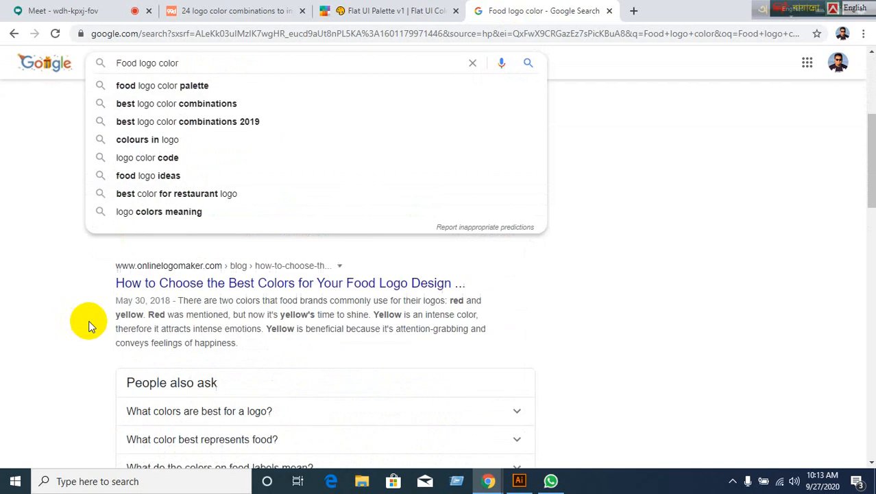
pyautogui.click(168, 283)
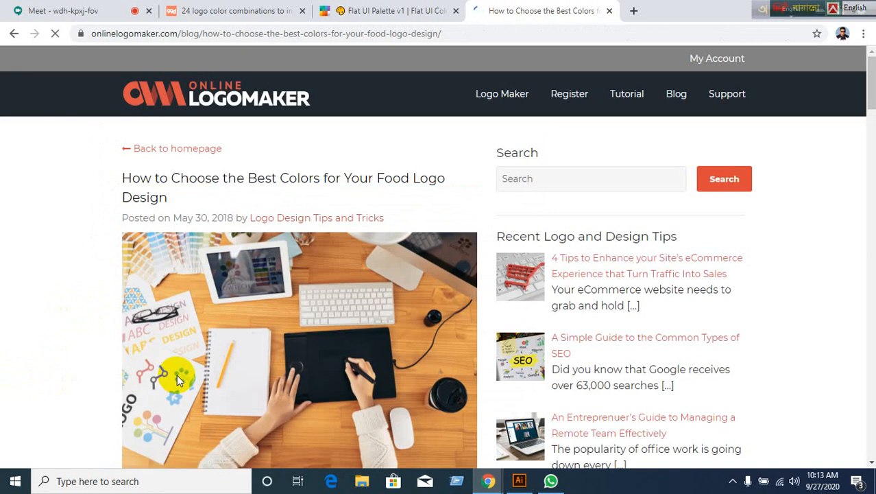
# Close the newsletter popup and read through the article's red-to-pink colour sections.
pyautogui.scroll(-5, 176, 374)
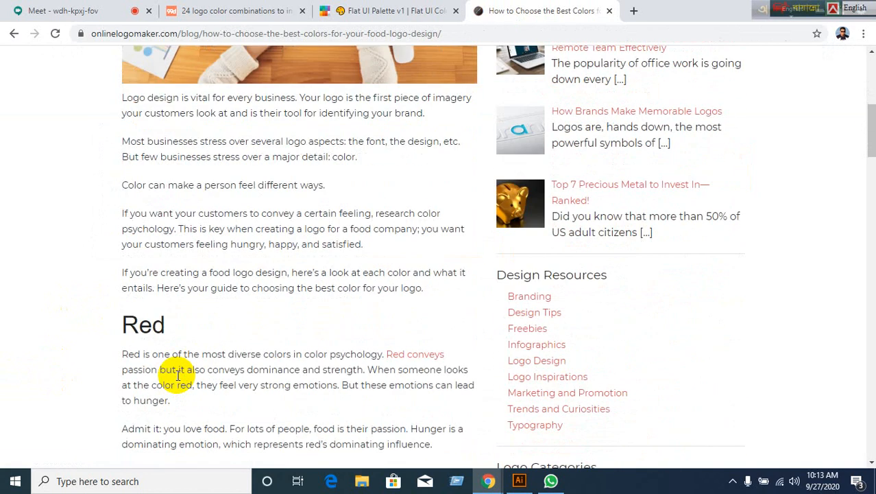
pyautogui.scroll(-3, 177, 374)
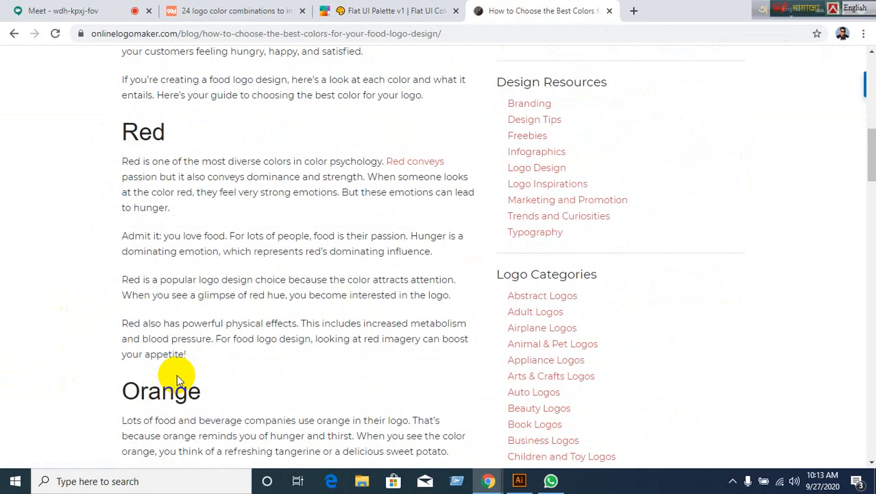
pyautogui.scroll(4, 176, 363)
pyautogui.scroll(5, 168, 322)
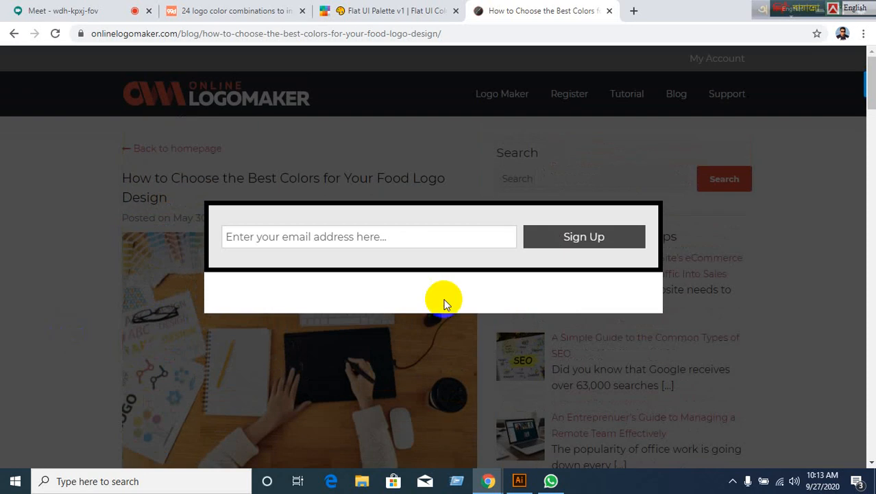
pyautogui.click(659, 203)
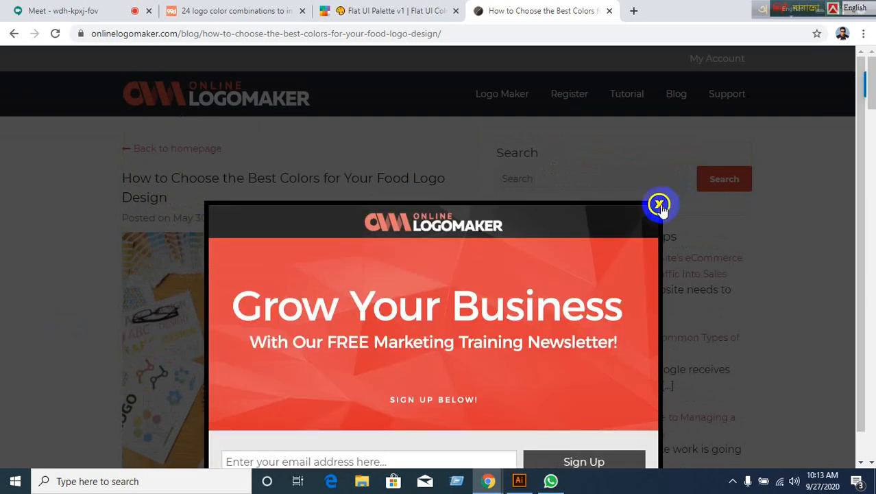
pyautogui.scroll(-2, 299, 282)
pyautogui.scroll(-5, 299, 284)
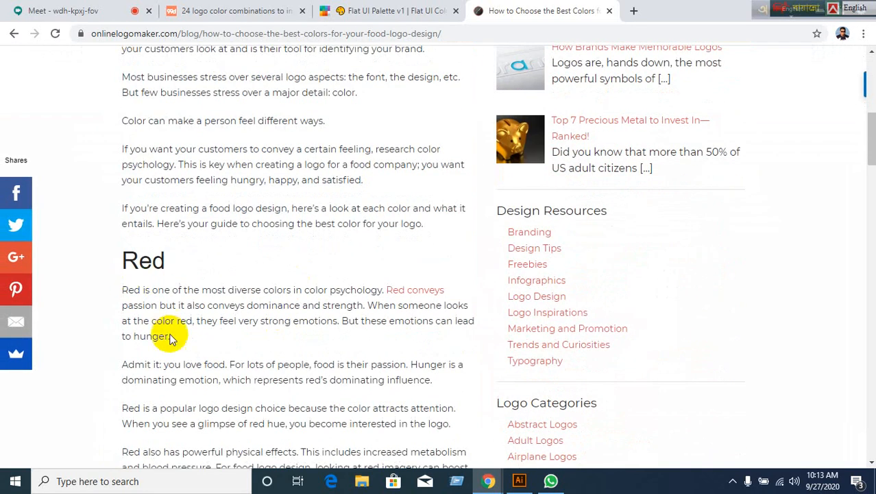
pyautogui.scroll(-3, 172, 336)
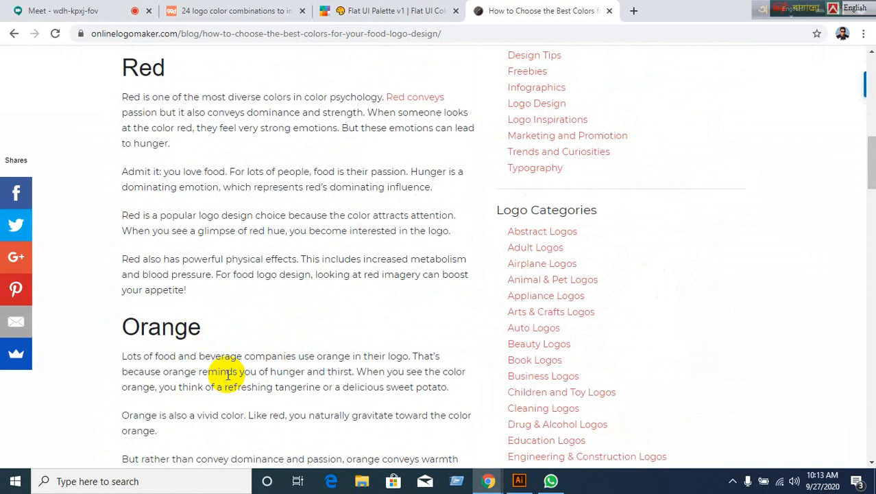
pyautogui.scroll(-4, 240, 369)
pyautogui.scroll(-7, 272, 367)
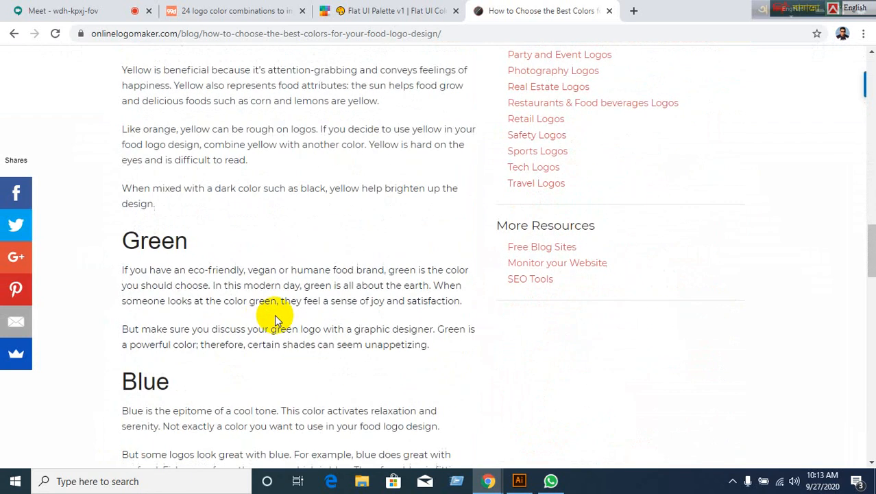
pyautogui.scroll(-3, 277, 315)
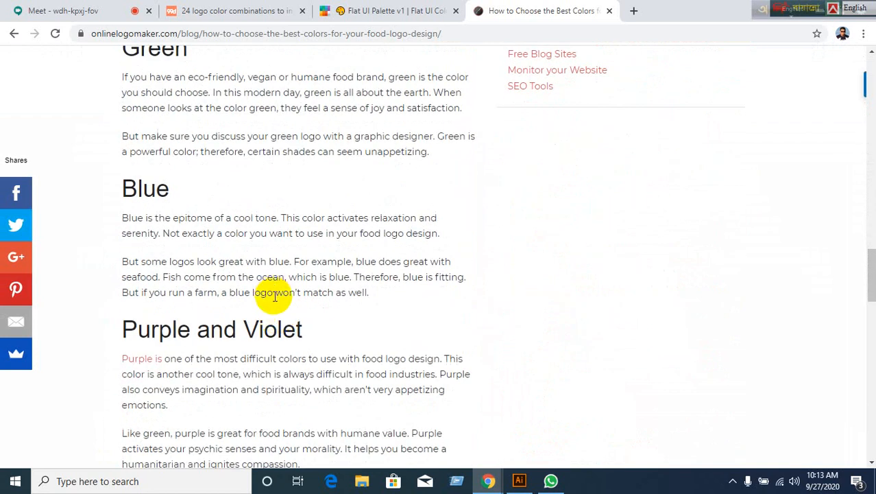
pyautogui.scroll(-5, 240, 308)
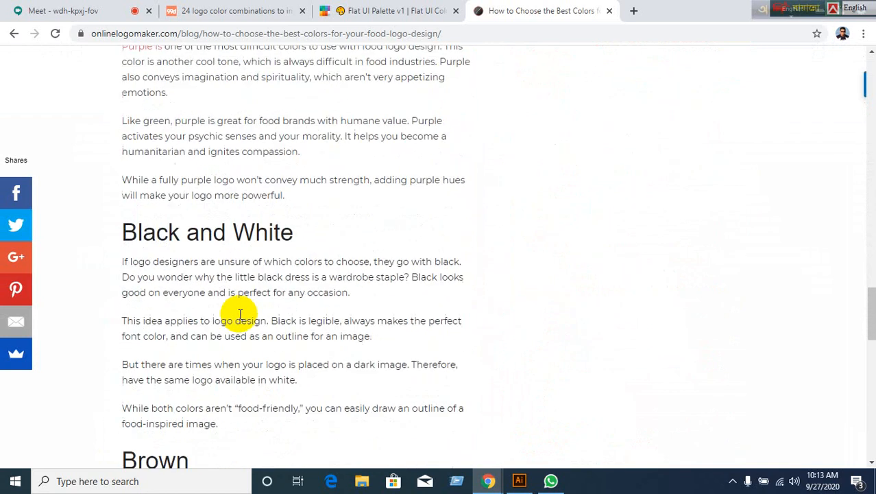
pyautogui.scroll(-12, 362, 257)
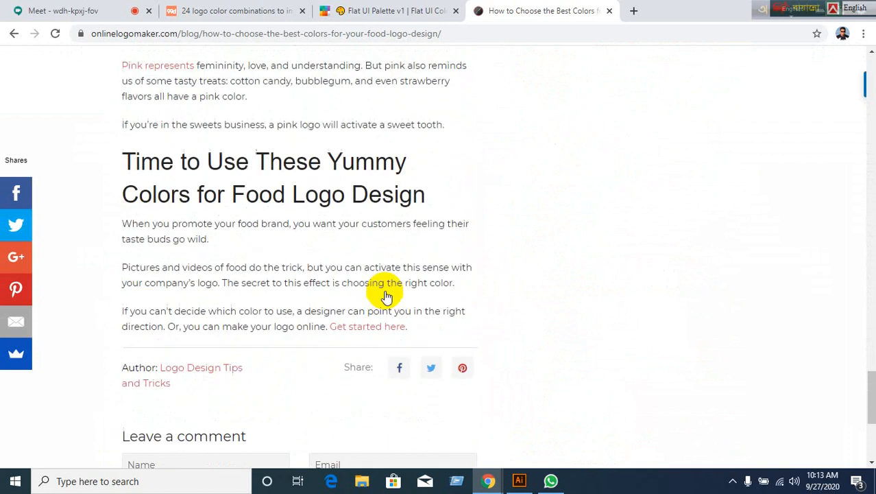
pyautogui.scroll(15, 355, 310)
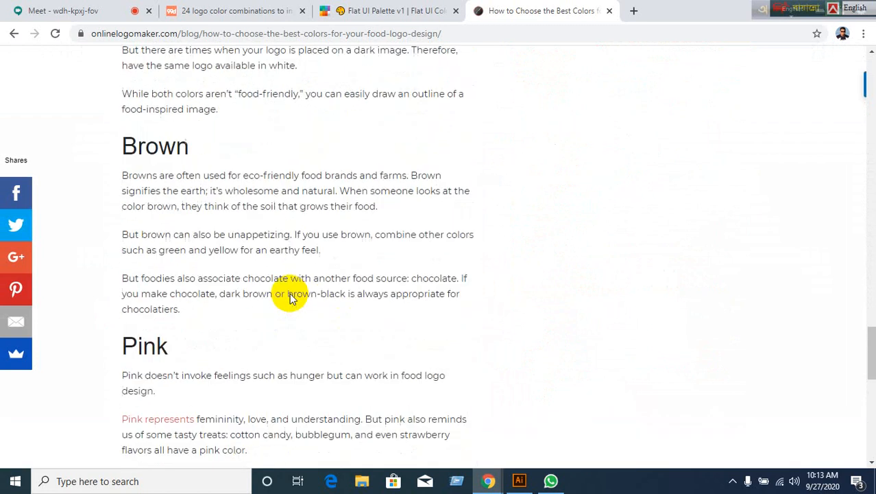
pyautogui.scroll(20, 290, 293)
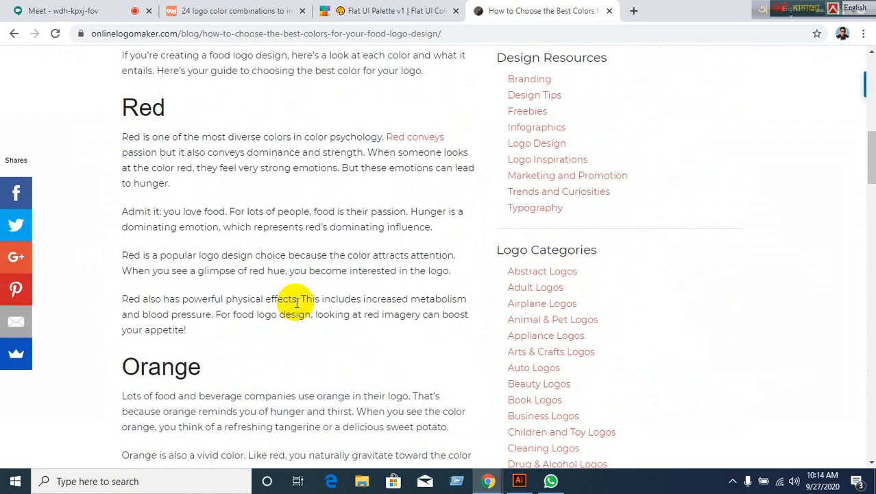
pyautogui.scroll(3, 294, 300)
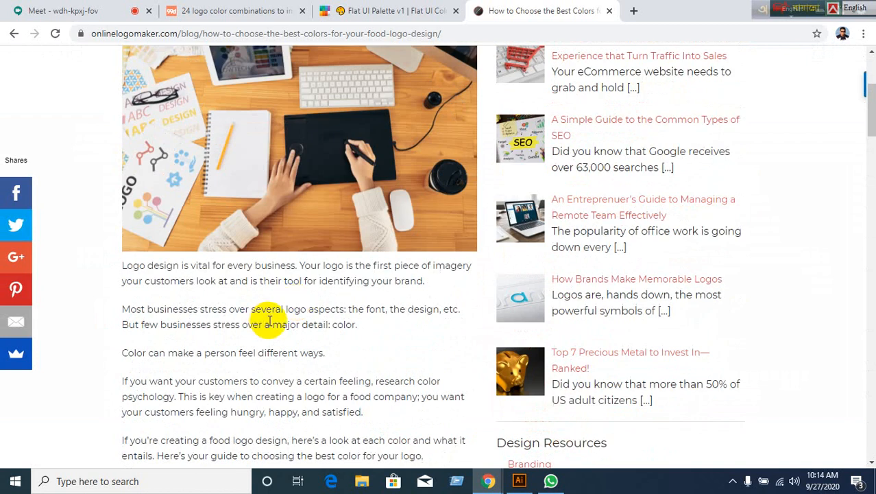
pyautogui.scroll(-3, 268, 322)
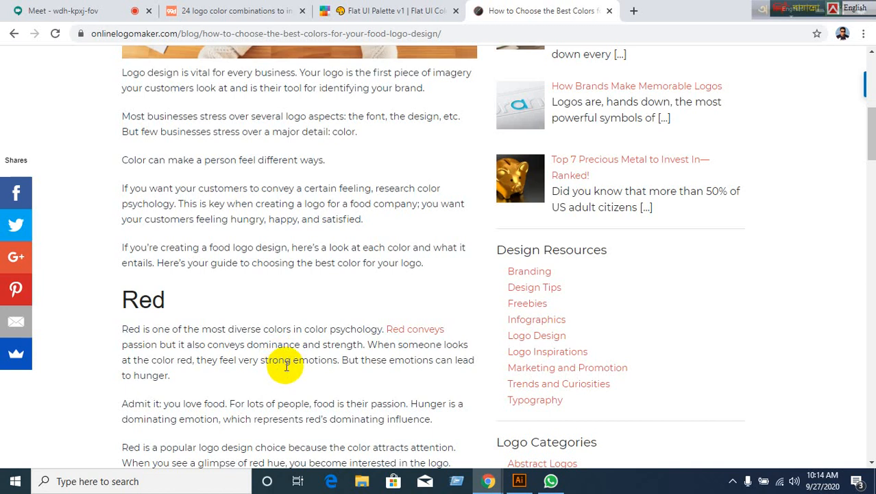
pyautogui.scroll(-2, 287, 365)
pyautogui.scroll(-1, 287, 366)
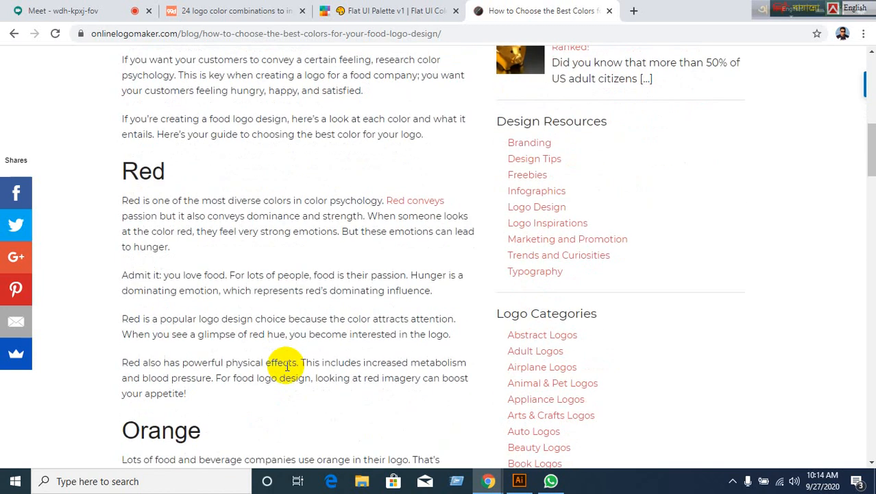
# Go back to the Food logo color results and scroll further down the list.
pyautogui.click(13, 35)
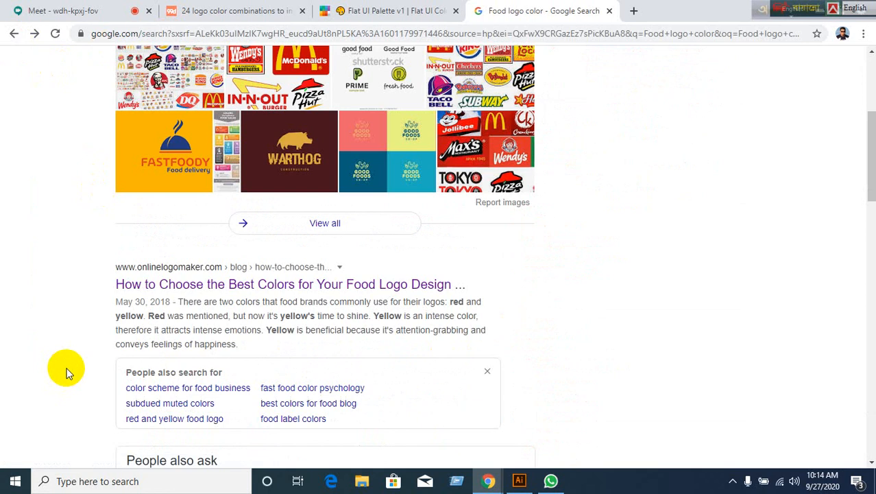
pyautogui.scroll(-2, 67, 372)
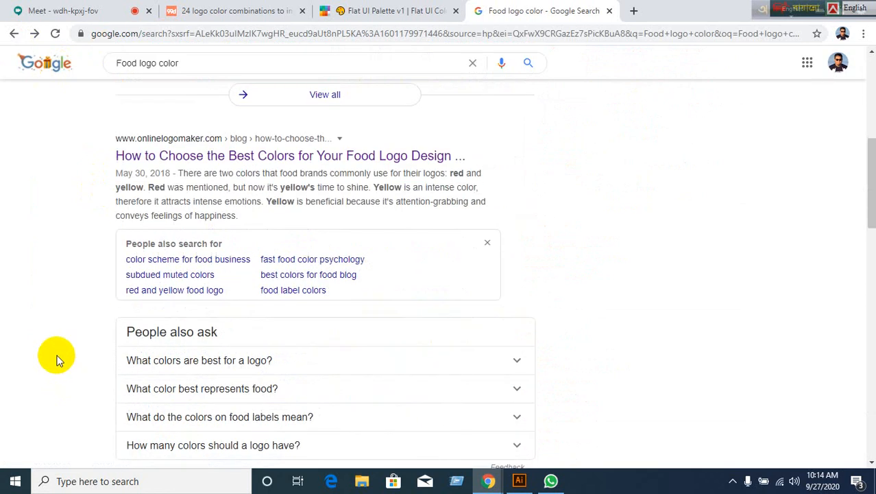
pyautogui.scroll(-3, 57, 360)
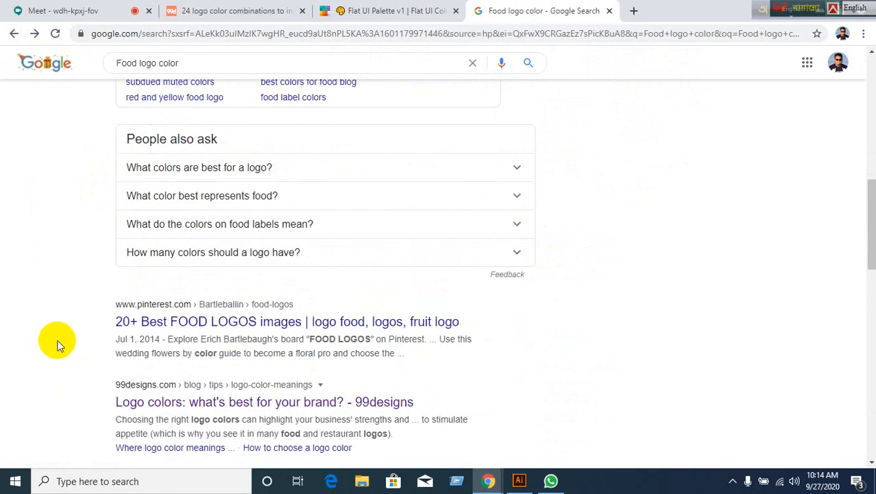
pyautogui.scroll(-2, 86, 359)
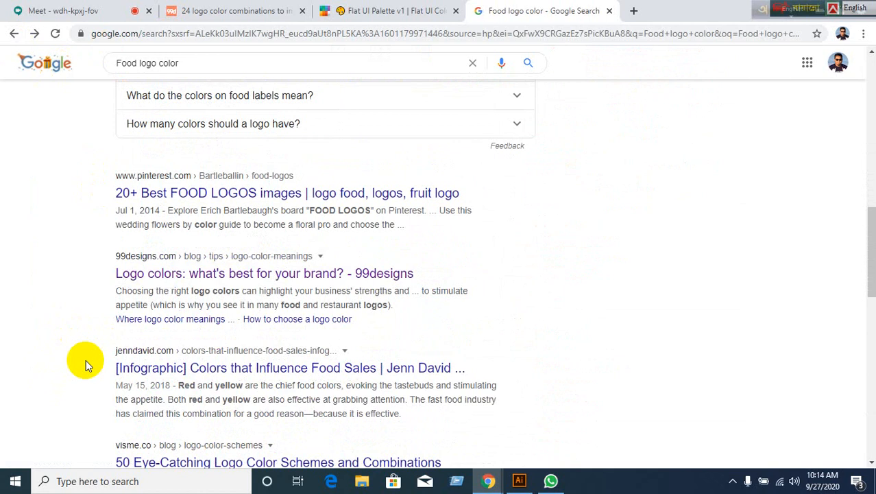
pyautogui.scroll(-3, 89, 365)
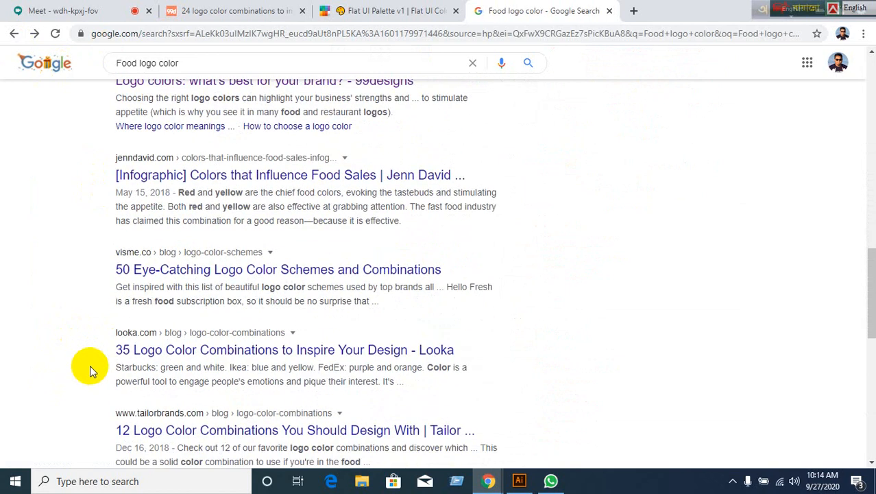
# Skim Looka's '35 Logo Color Combinations' article, then return to the search results.
pyautogui.click(168, 351)
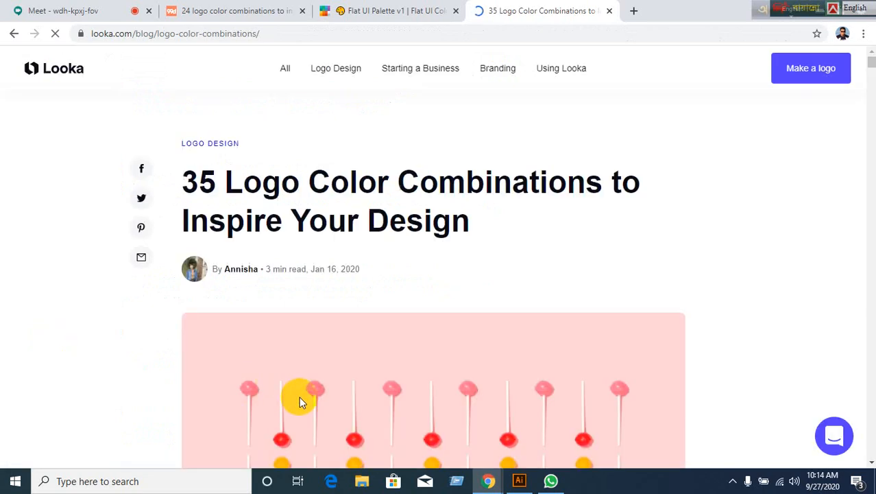
pyautogui.scroll(-5, 293, 399)
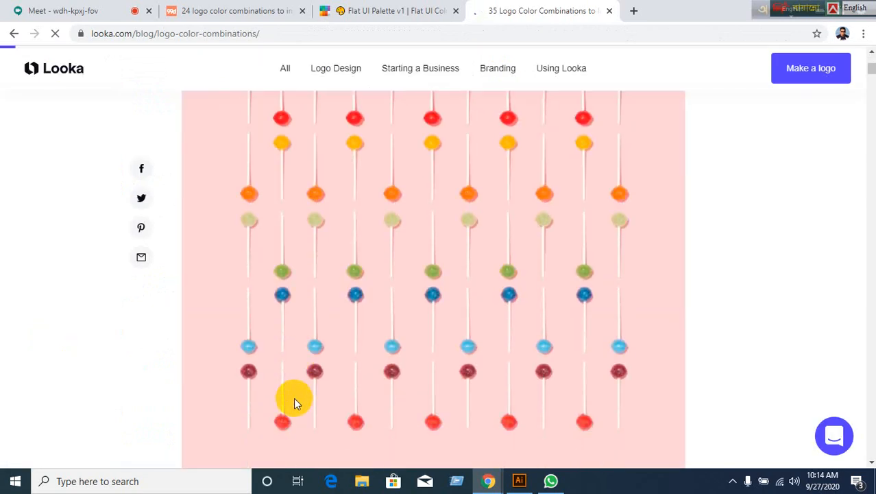
pyautogui.scroll(-8, 294, 399)
pyautogui.scroll(12, 294, 400)
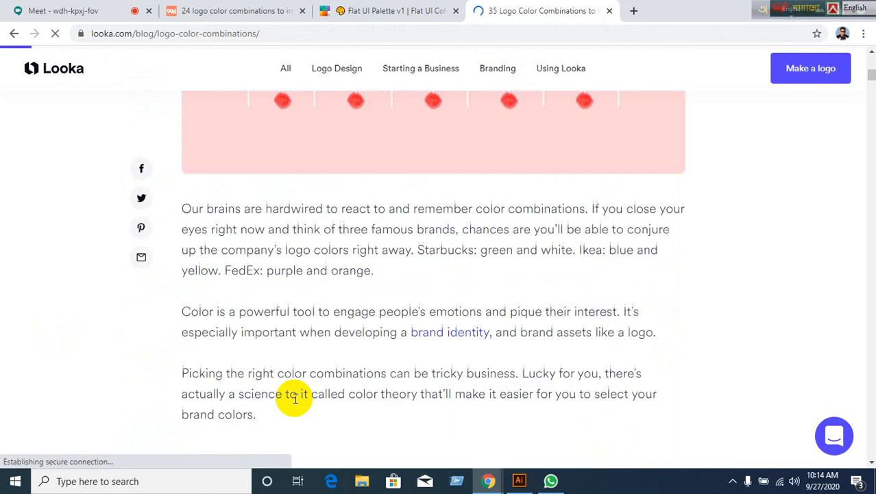
pyautogui.scroll(1, 294, 397)
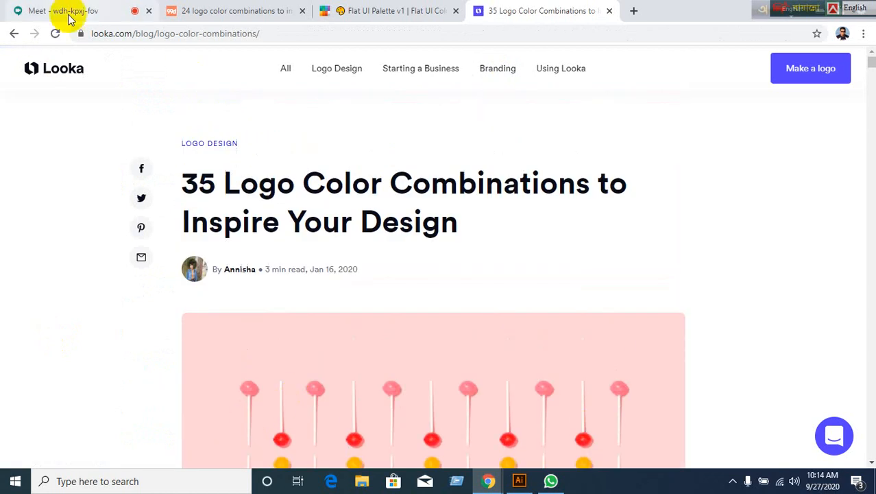
pyautogui.click(11, 35)
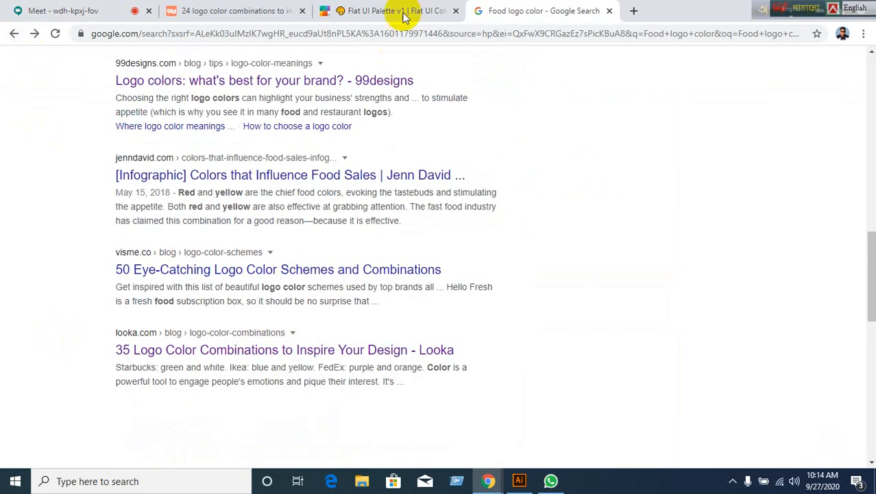
# Switch to the Meet tab showing 'You're presenting to everyone'.
pyautogui.click(65, 11)
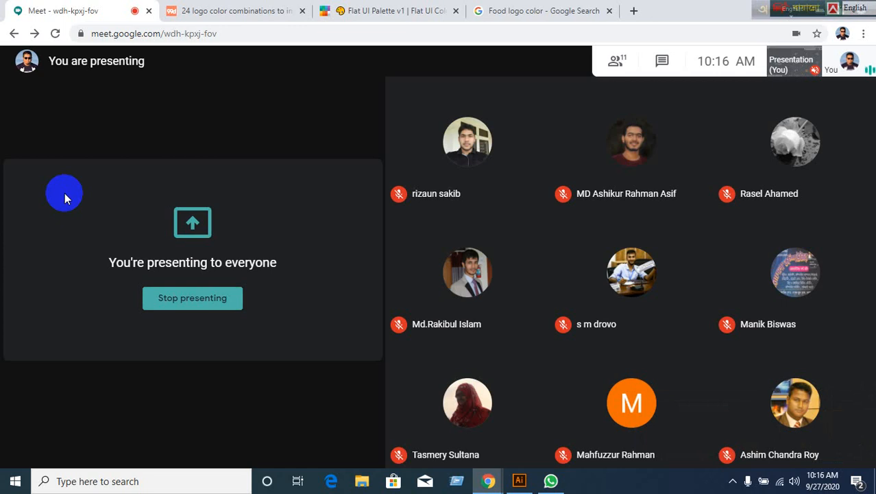
# Return to Illustrator and inspect the Executive (Engineering) title and contact text blocks.
pyautogui.moveTo(542, 466)
pyautogui.click(519, 480)
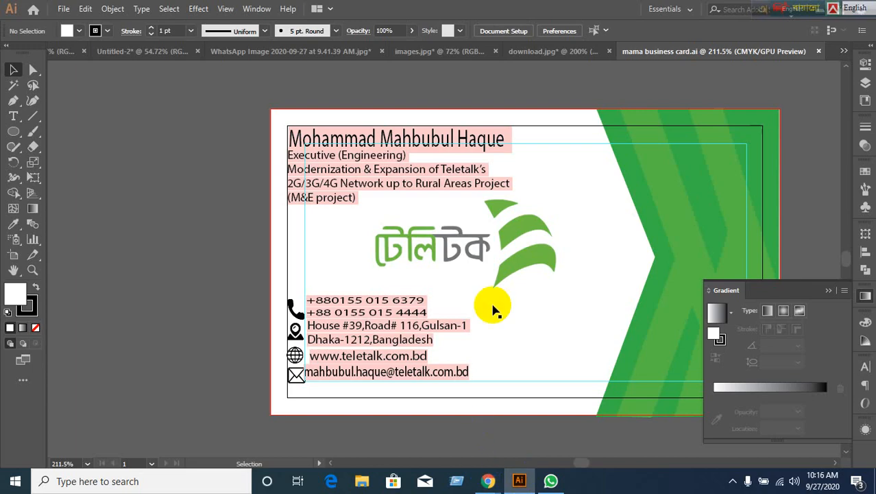
pyautogui.click(322, 190)
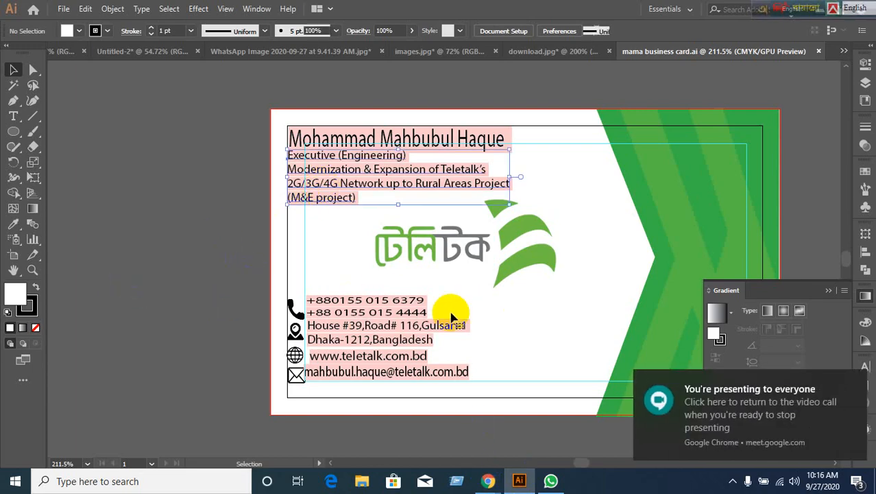
pyautogui.scroll(-1, 451, 317)
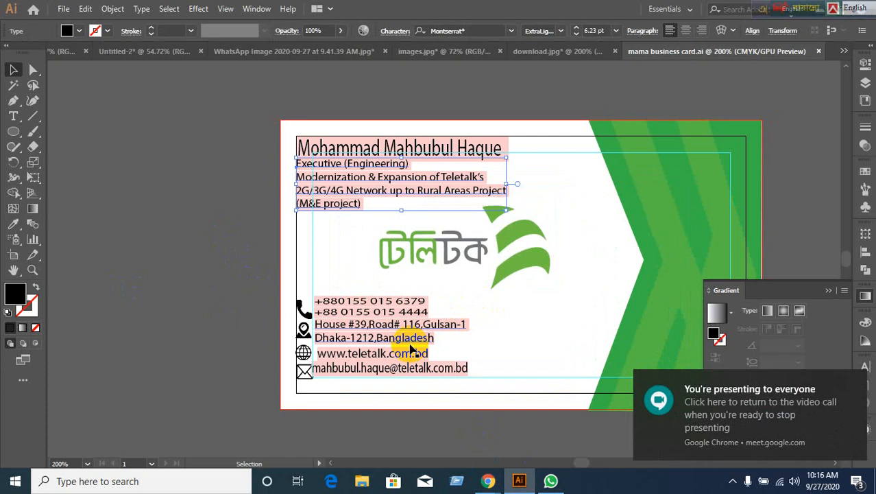
pyautogui.click(412, 349)
pyautogui.click(211, 395)
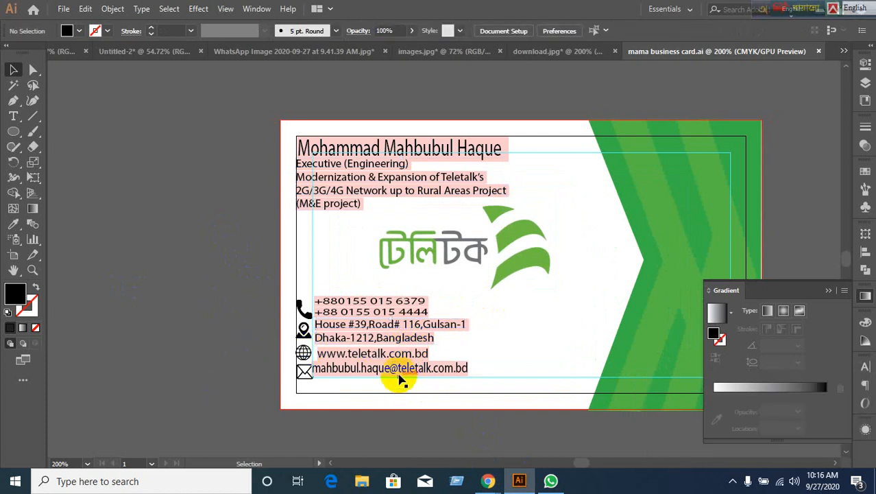
pyautogui.scroll(2, 426, 396)
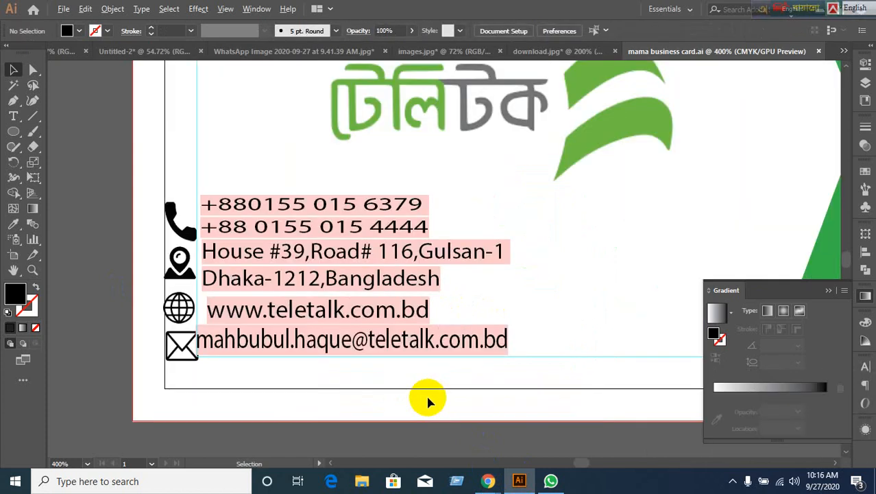
pyautogui.scroll(-2, 389, 398)
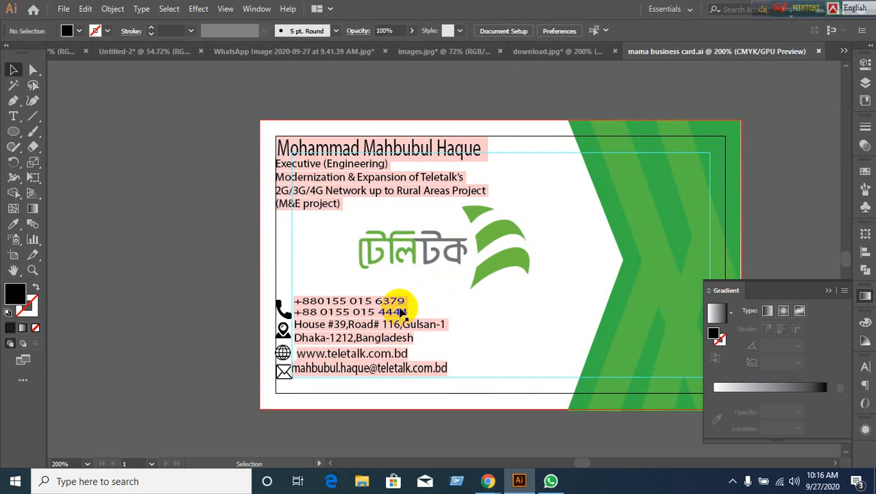
# Pan the artboard and inspect the Teletalk logo image.
pyautogui.click(406, 264)
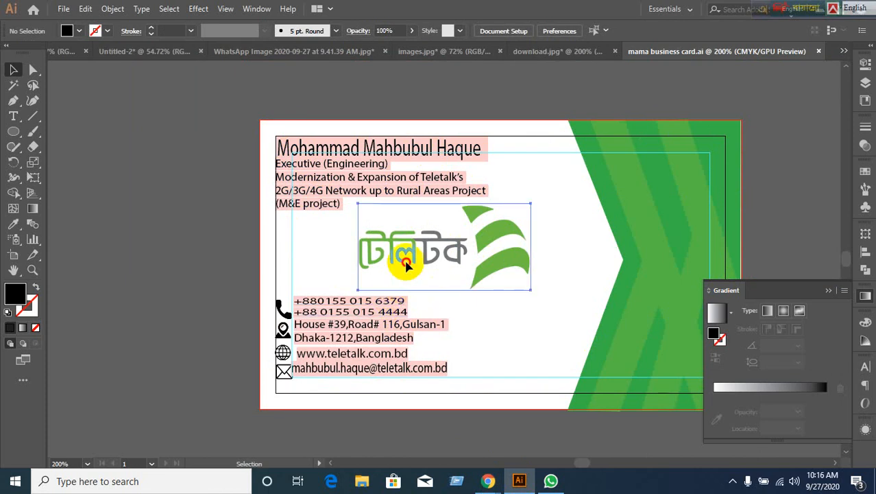
pyautogui.click(192, 280)
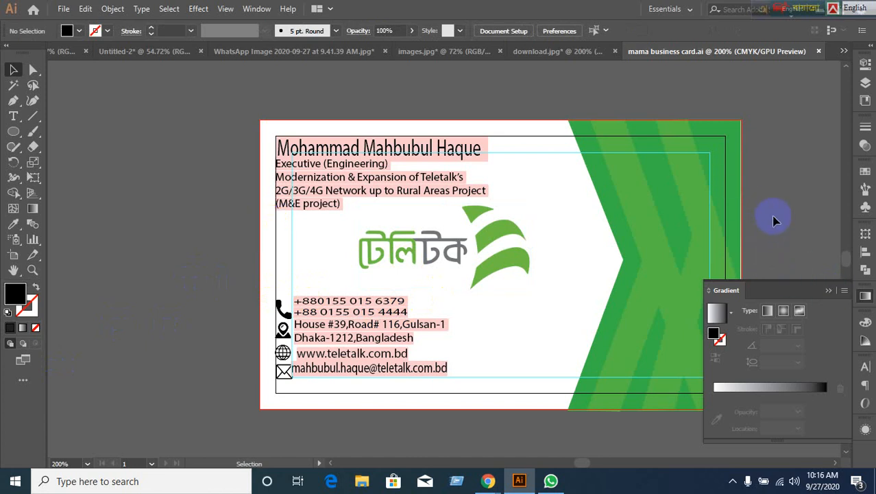
pyautogui.moveTo(778, 211); pyautogui.dragTo(668, 188)
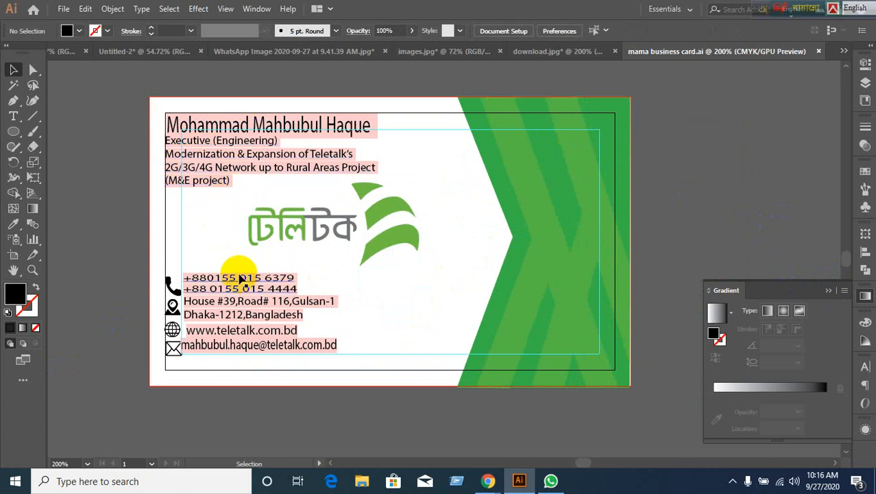
pyautogui.click(291, 255)
pyautogui.click(131, 255)
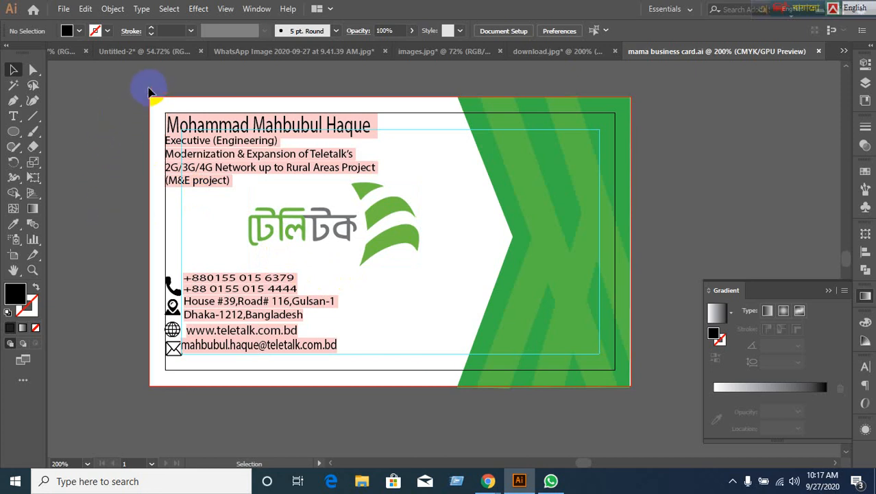
# Select all card artwork with Ctrl+A, deselect, and box-select near the card's corner.
pyautogui.moveTo(123, 87); pyautogui.dragTo(261, 236)
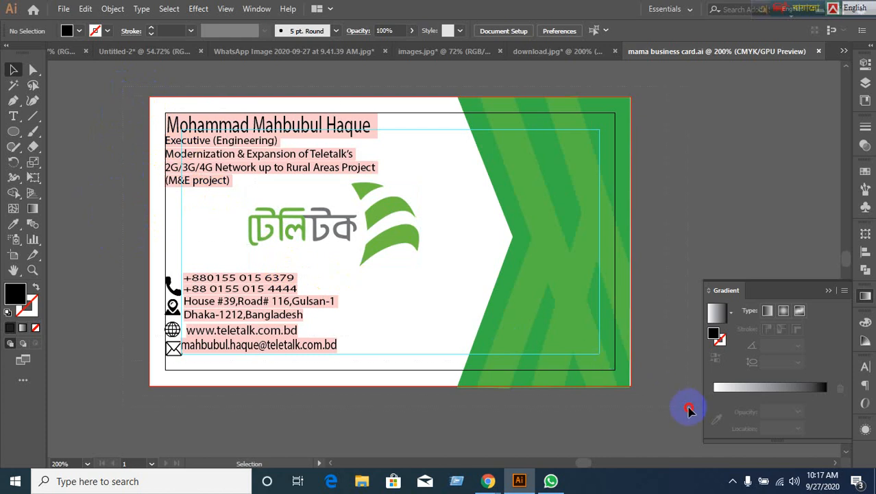
pyautogui.hotkey('ctrl', 'a')
pyautogui.click(676, 326)
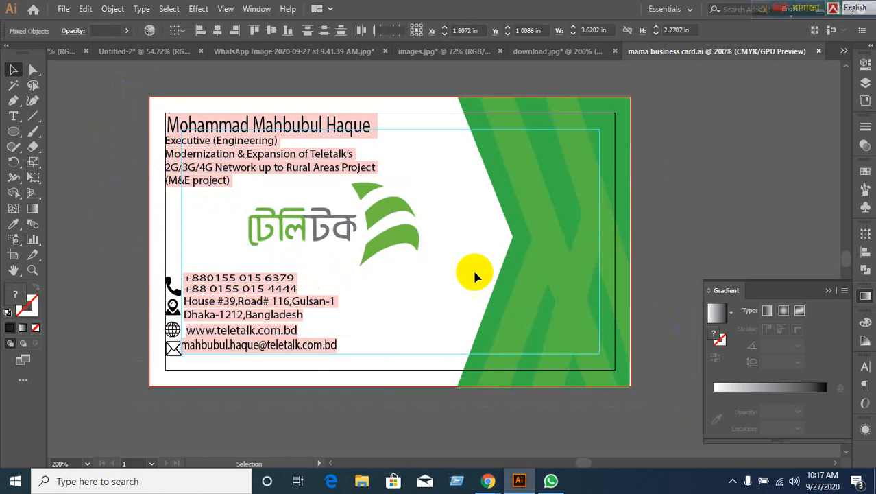
pyautogui.moveTo(160, 109); pyautogui.dragTo(82, 161)
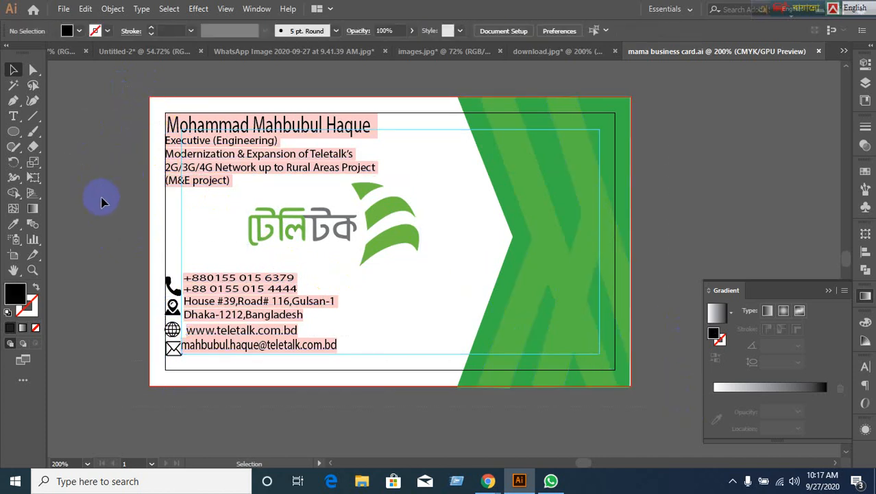
pyautogui.moveTo(146, 112); pyautogui.dragTo(156, 108)
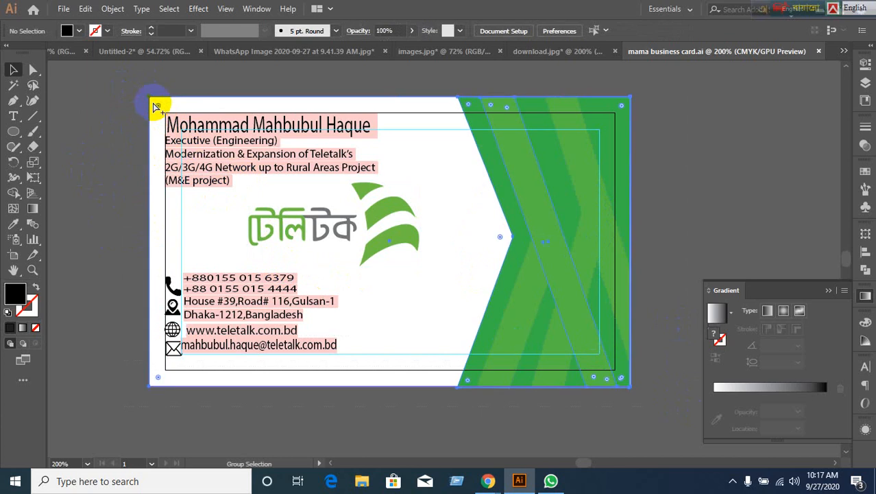
# Select the white background rectangle, undoing an accidental drag so it stays in place.
pyautogui.click(103, 170)
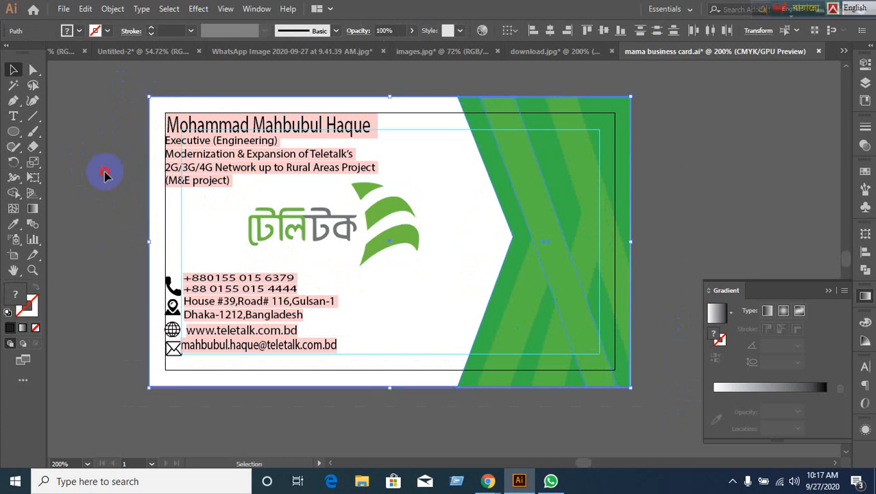
pyautogui.click(182, 102)
pyautogui.scroll(-1, 248, 229)
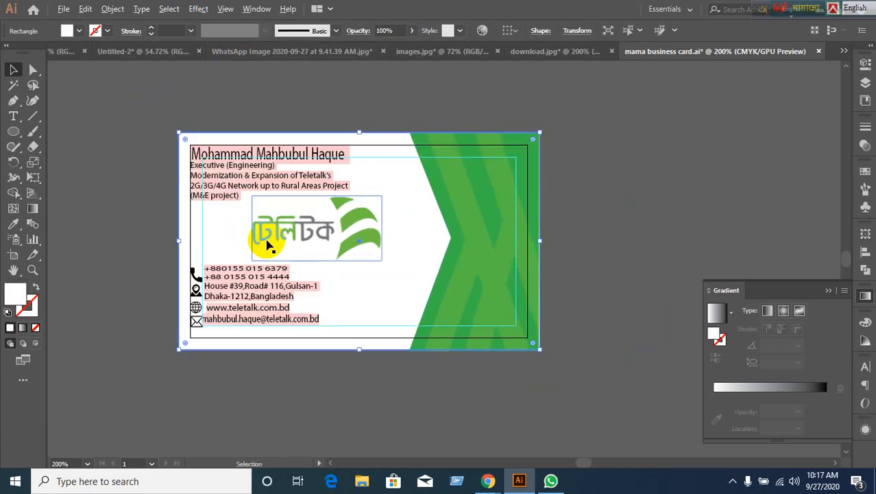
pyautogui.moveTo(283, 223); pyautogui.dragTo(289, 255)
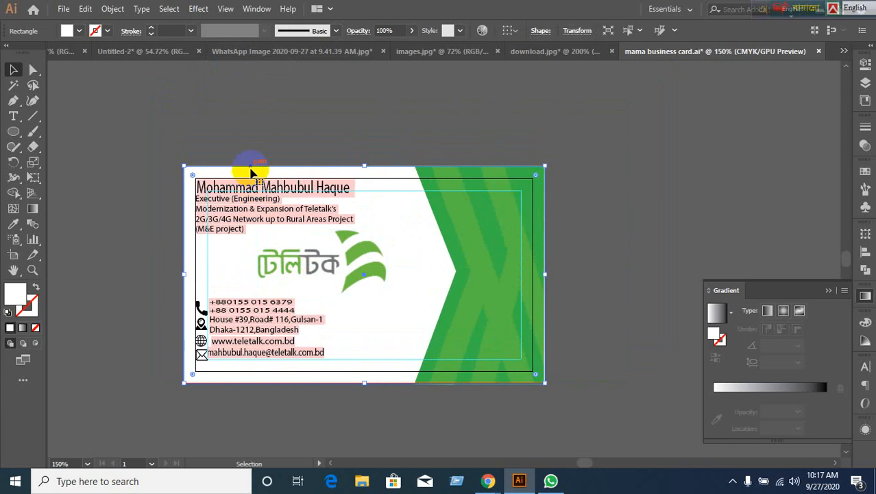
pyautogui.moveTo(246, 184); pyautogui.dragTo(223, 184)
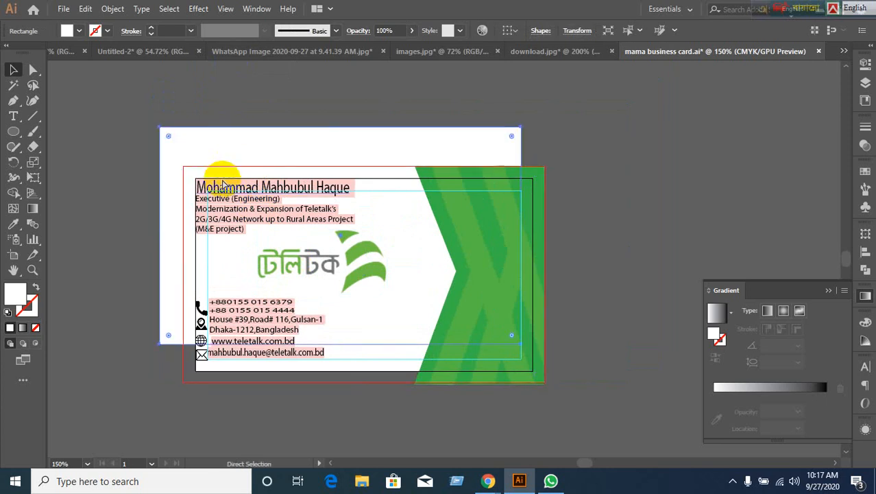
pyautogui.hotkey('ctrl', 'z')
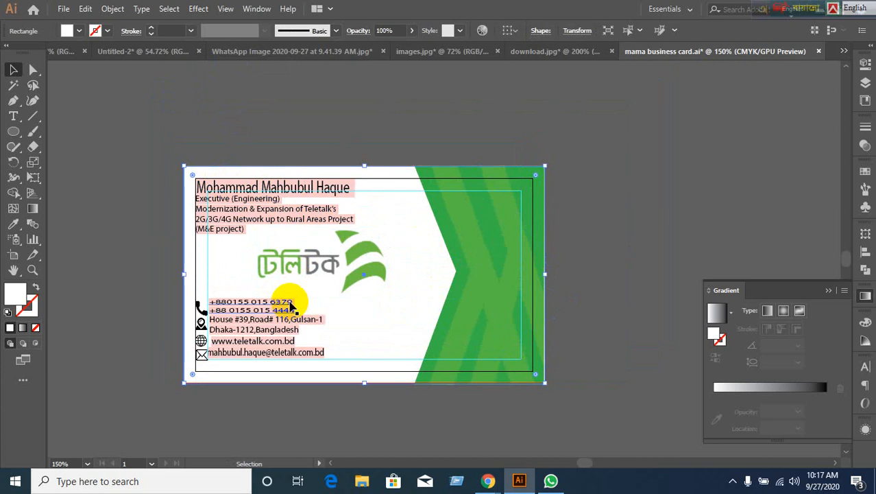
pyautogui.scroll(-2, 292, 305)
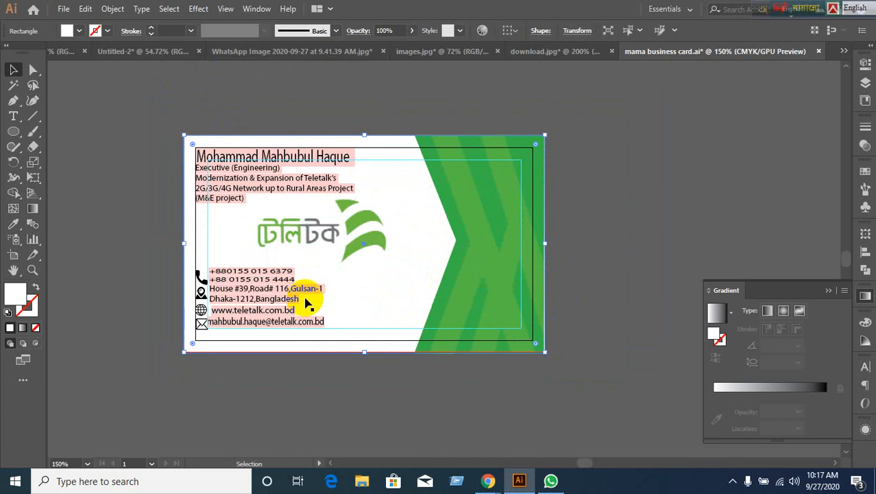
# Close Gradient, open Transform showing the 3.7494 × 2.253 in background, then return to Meet.
pyautogui.click(278, 146)
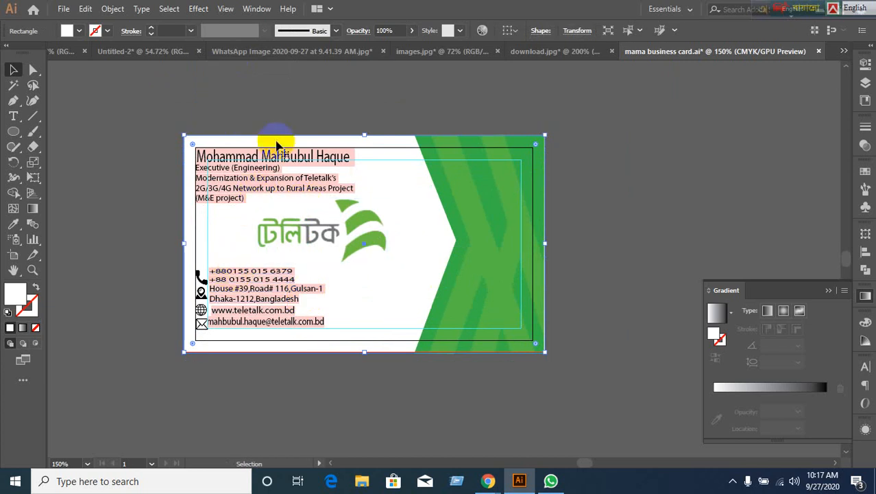
pyautogui.click(827, 292)
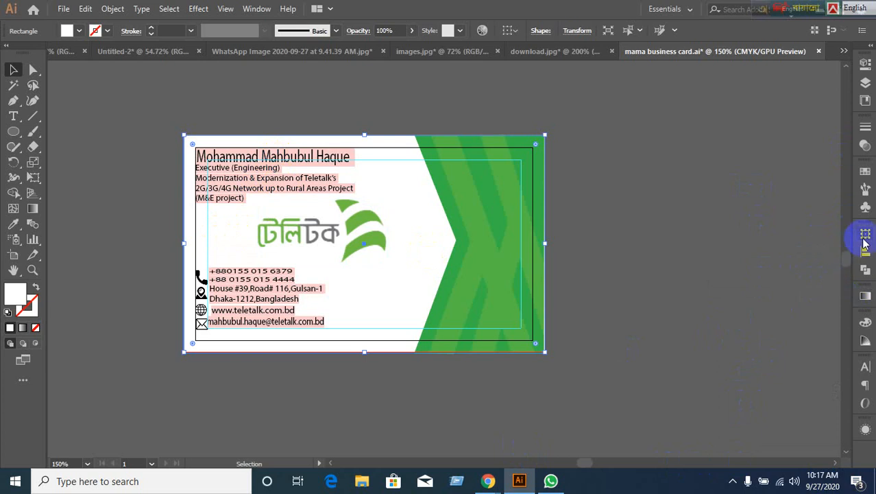
pyautogui.click(865, 235)
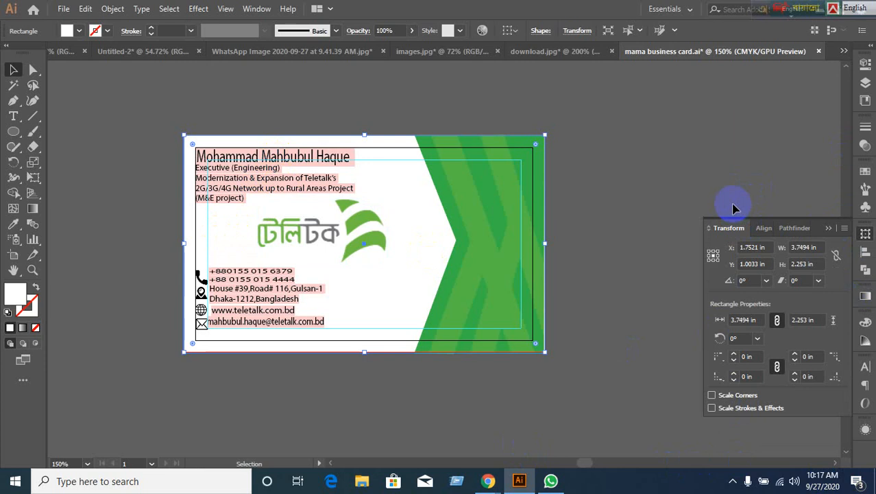
pyautogui.scroll(1, 656, 203)
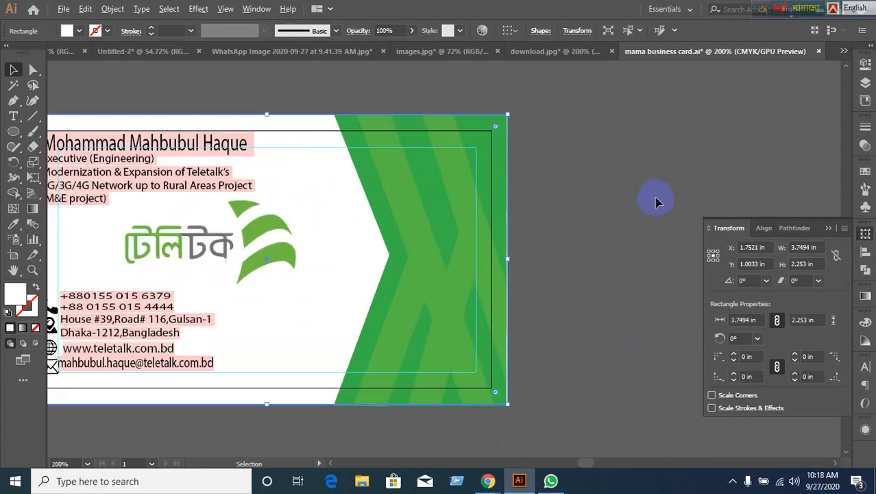
pyautogui.scroll(-1, 656, 200)
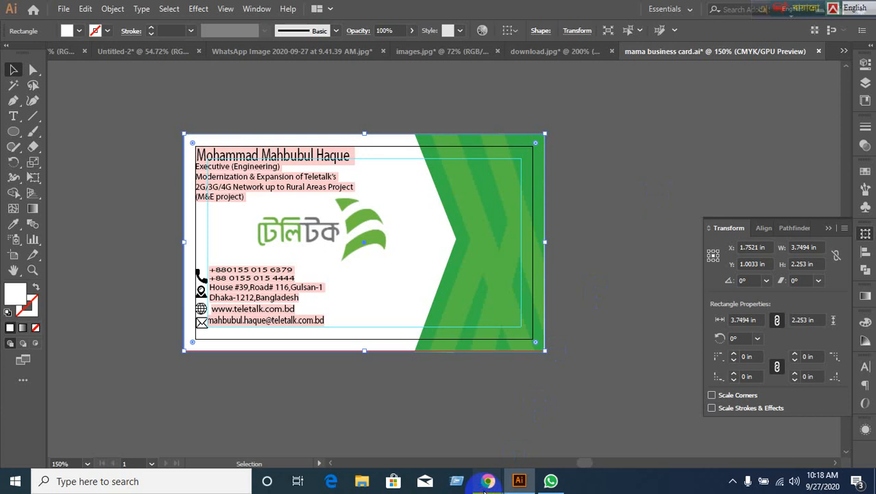
pyautogui.moveTo(488, 480)
pyautogui.click(397, 414)
# Glance at the Meet call, then bring the Illustrator business card back to front.
pyautogui.moveTo(349, 349)
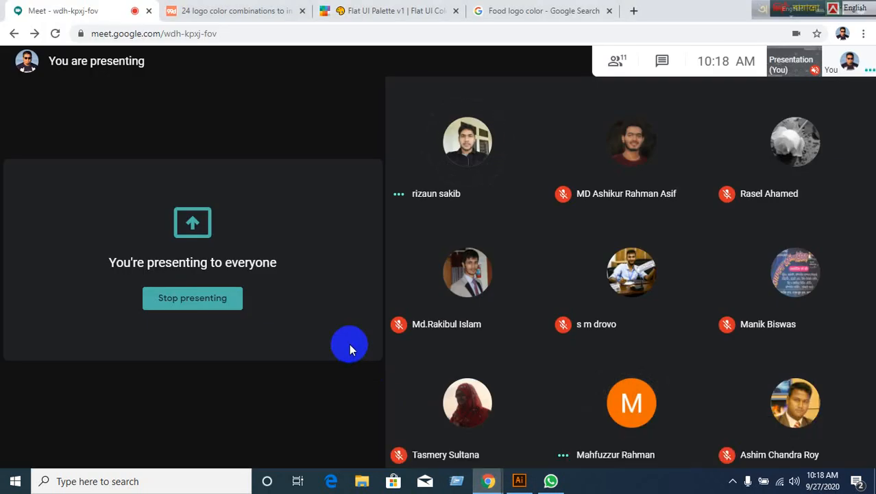
pyautogui.click(520, 482)
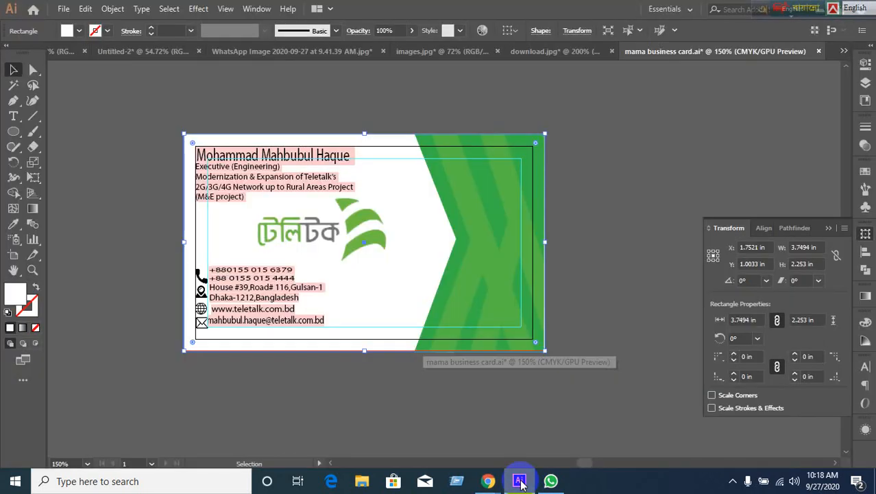
# Select the email, website, address and both phone-number lines together.
pyautogui.click(411, 421)
pyautogui.scroll(1, 387, 274)
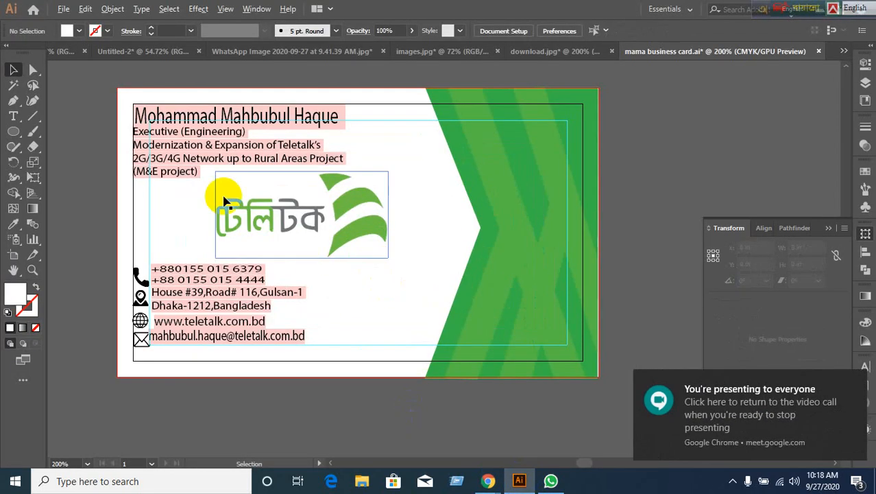
pyautogui.scroll(3, 260, 350)
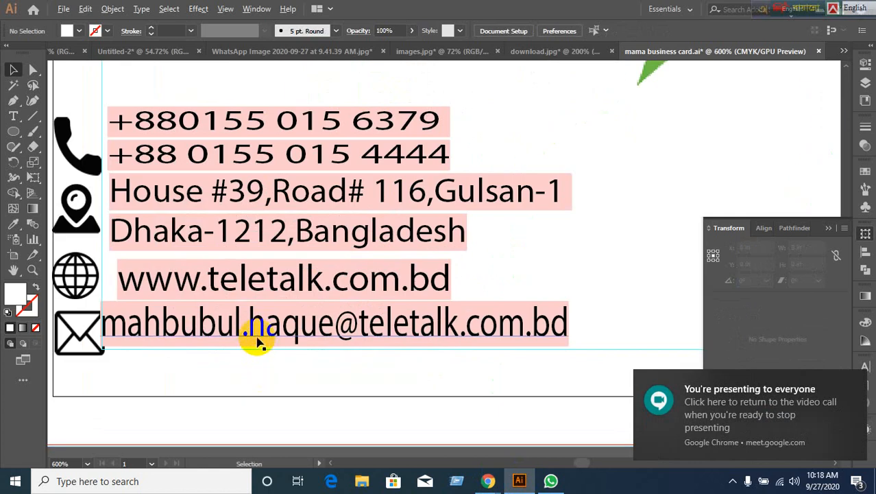
pyautogui.scroll(-2, 257, 343)
pyautogui.click(259, 328)
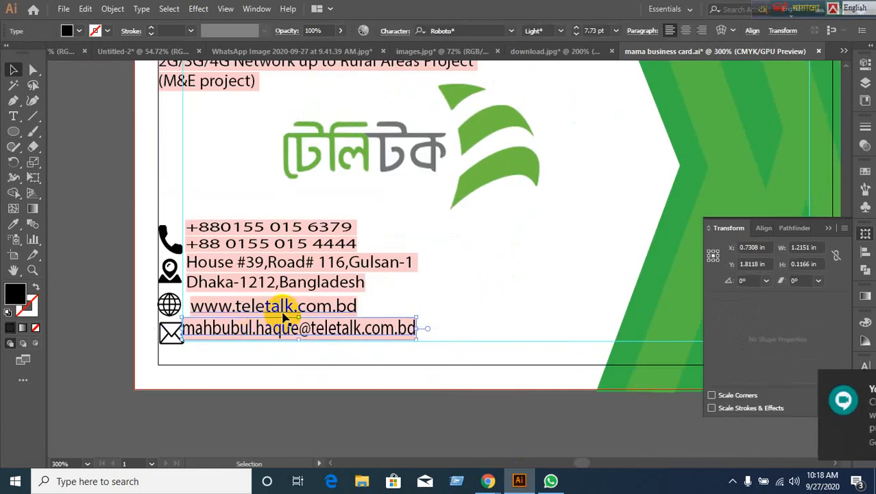
pyautogui.keyDown('shift'); pyautogui.click(284, 307); pyautogui.keyUp('shift')
pyautogui.keyDown('shift'); pyautogui.click(288, 282); pyautogui.keyUp('shift')
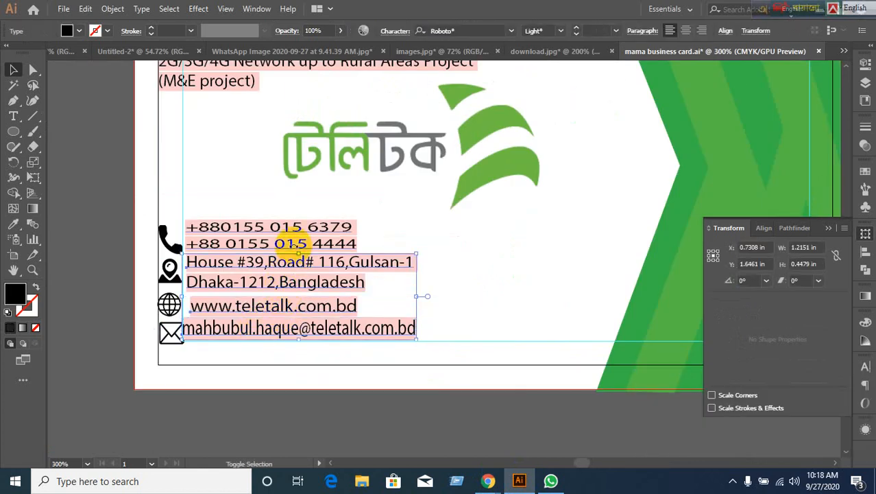
pyautogui.keyDown('shift'); pyautogui.click(307, 233); pyautogui.keyUp('shift')
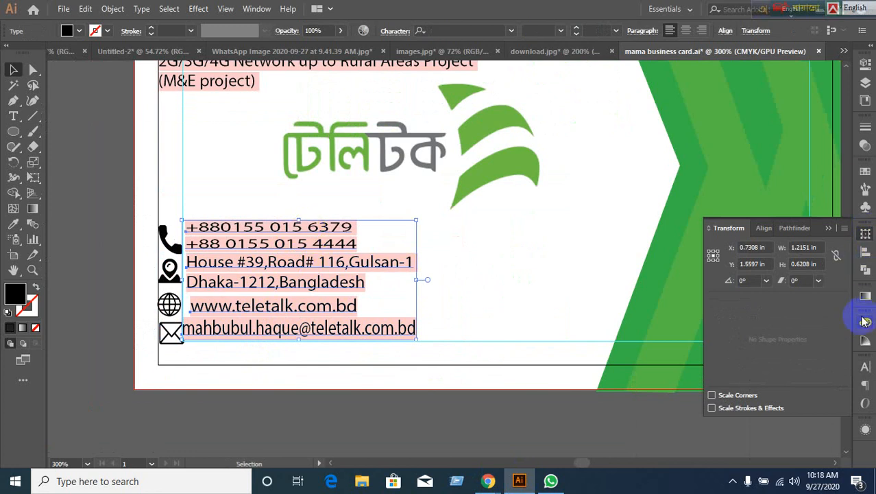
# Set the selected contact lines to Myriad Pro Regular in the Character panel.
pyautogui.click(865, 367)
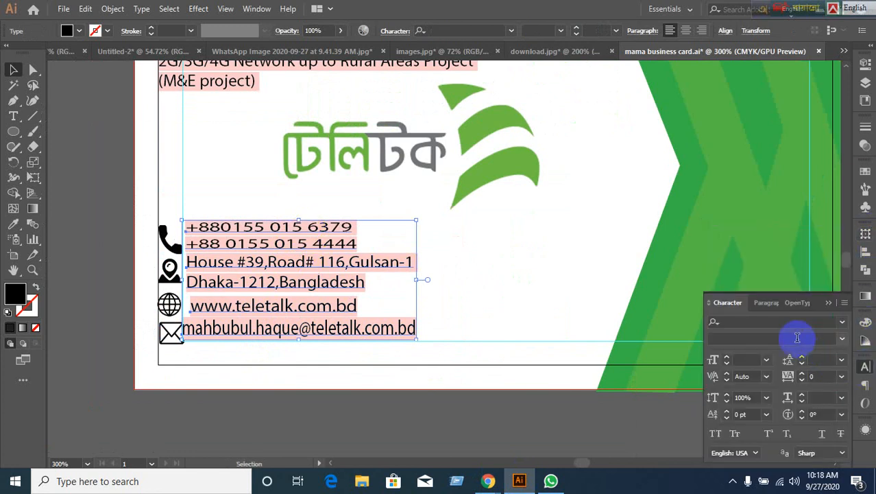
pyautogui.click(782, 322)
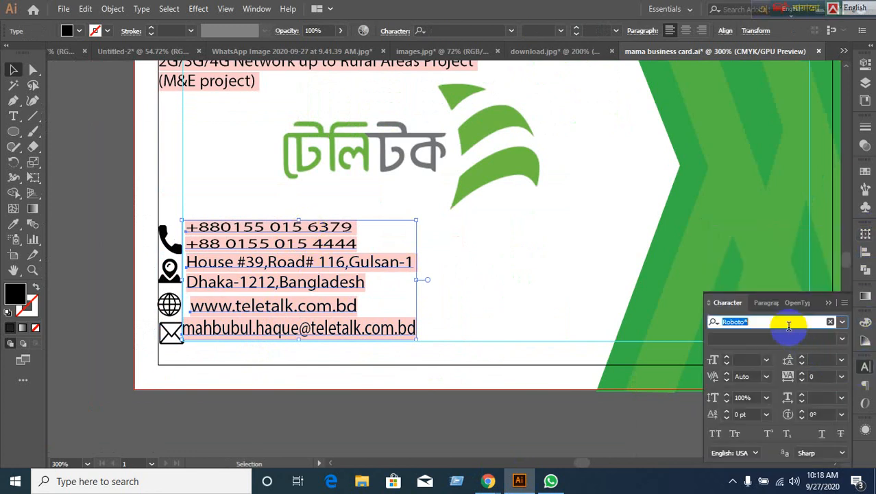
pyautogui.click(842, 322)
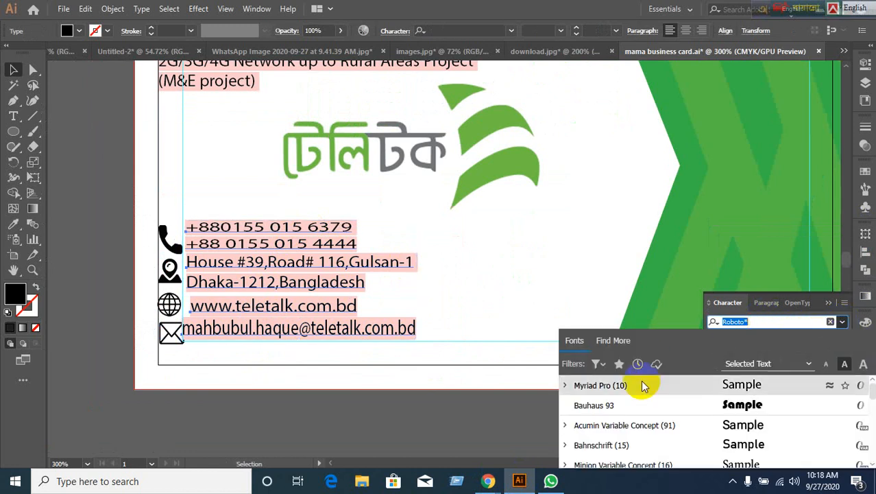
pyautogui.click(618, 387)
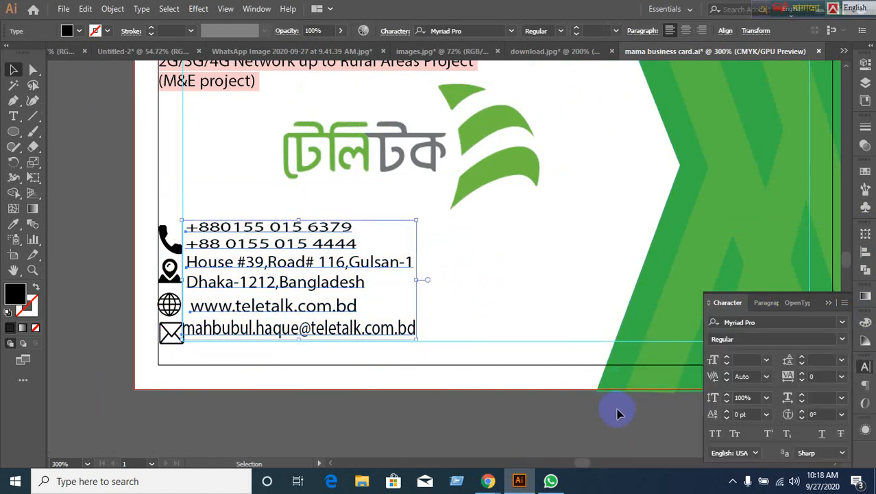
pyautogui.click(389, 410)
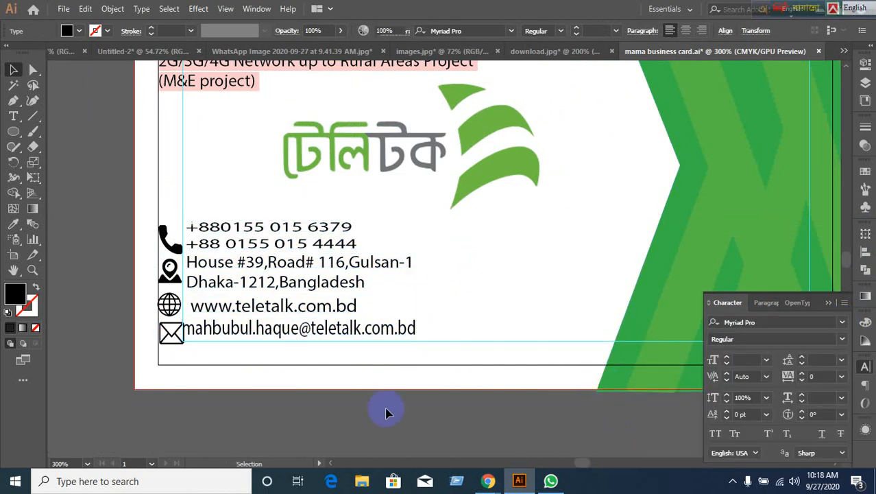
# Reset the email line to 100% horizontal scale.
pyautogui.click(402, 330)
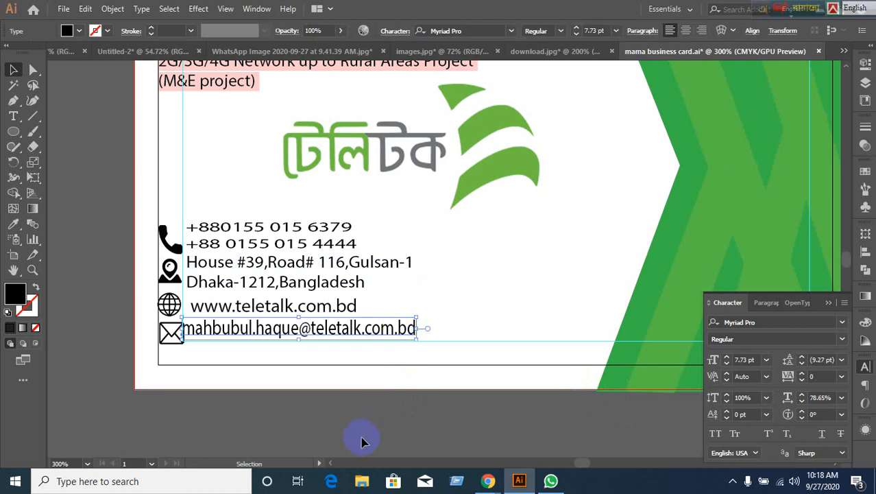
pyautogui.click(365, 447)
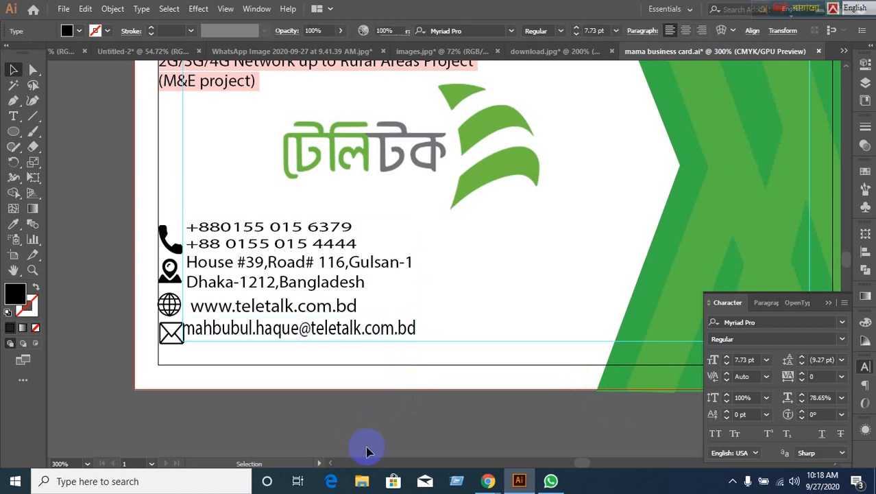
pyautogui.click(330, 335)
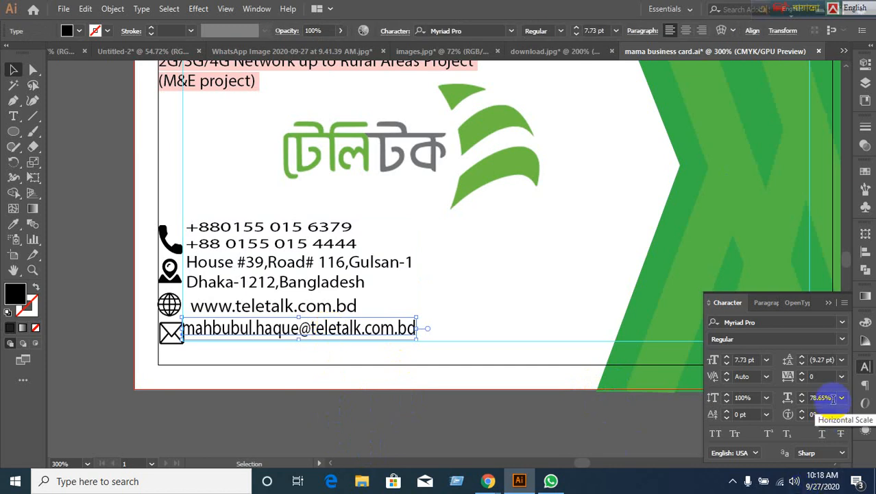
pyautogui.click(828, 398)
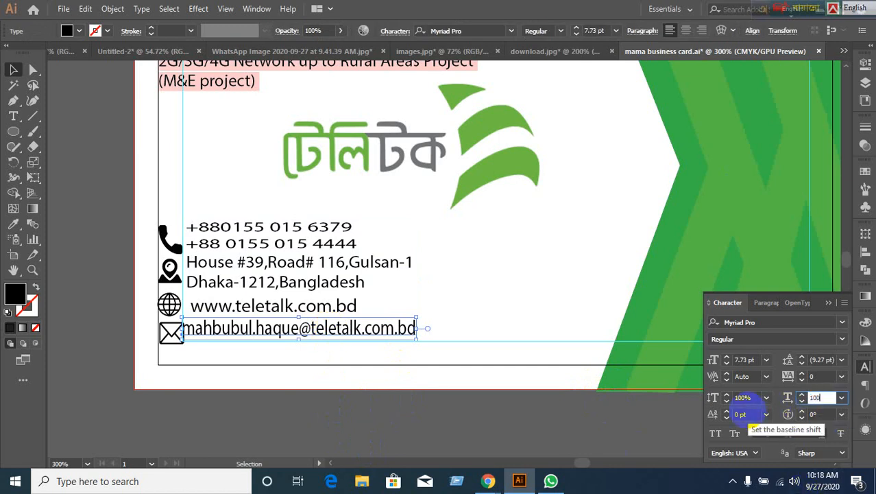
pyautogui.write('100')
pyautogui.press('Return')
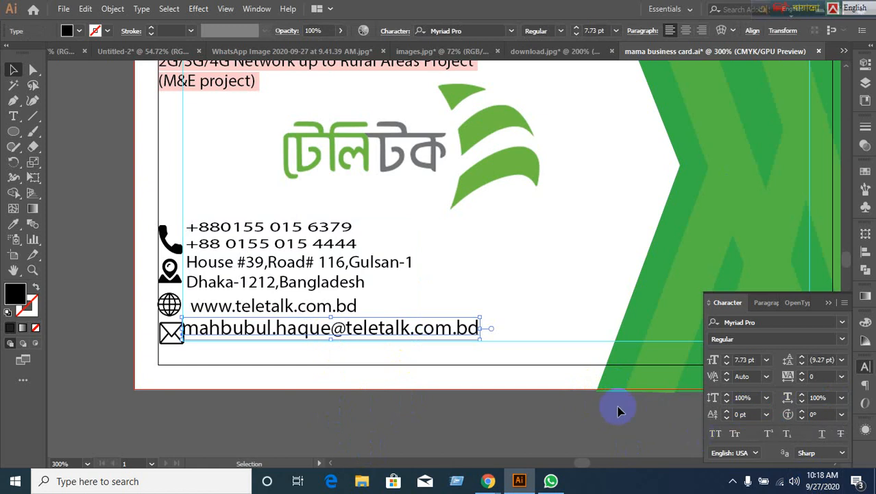
pyautogui.click(565, 419)
# Reset the website line to 100% horizontal scale.
pyautogui.click(317, 312)
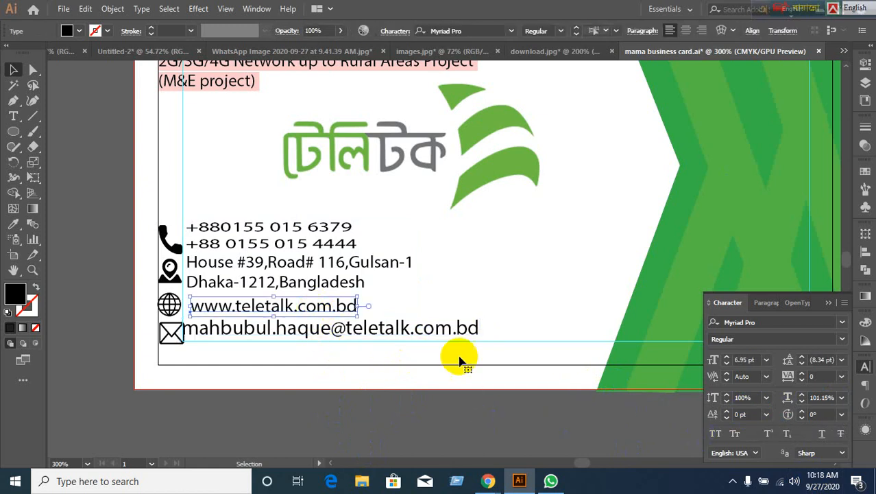
pyautogui.click(826, 397)
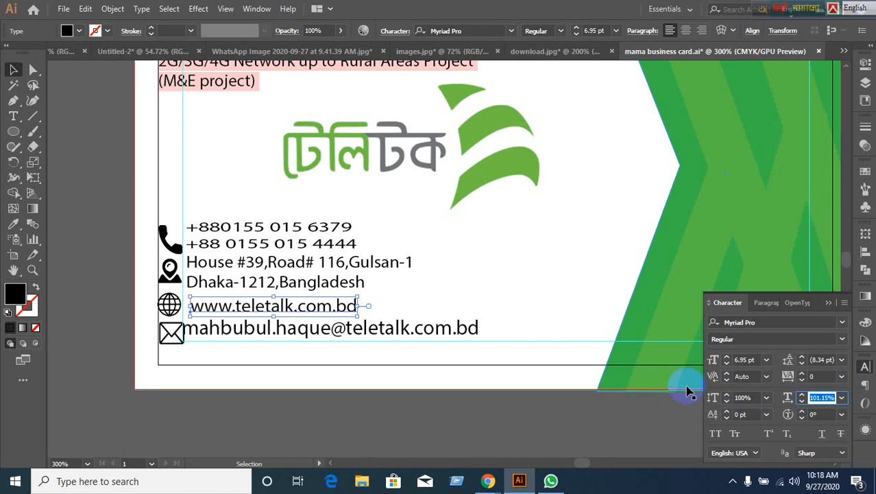
pyautogui.write('100')
pyautogui.press('Return')
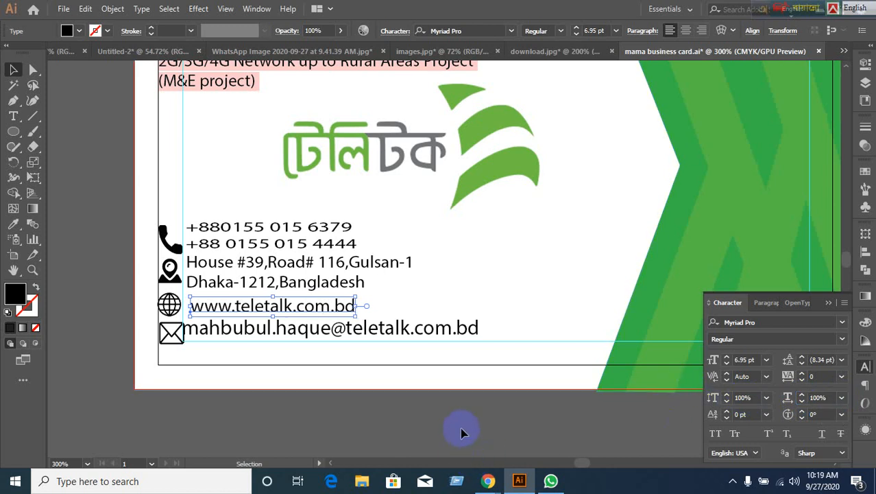
pyautogui.click(464, 392)
# Reset the two-line address and the two phone-number lines to 100% horizontal scale.
pyautogui.click(360, 287)
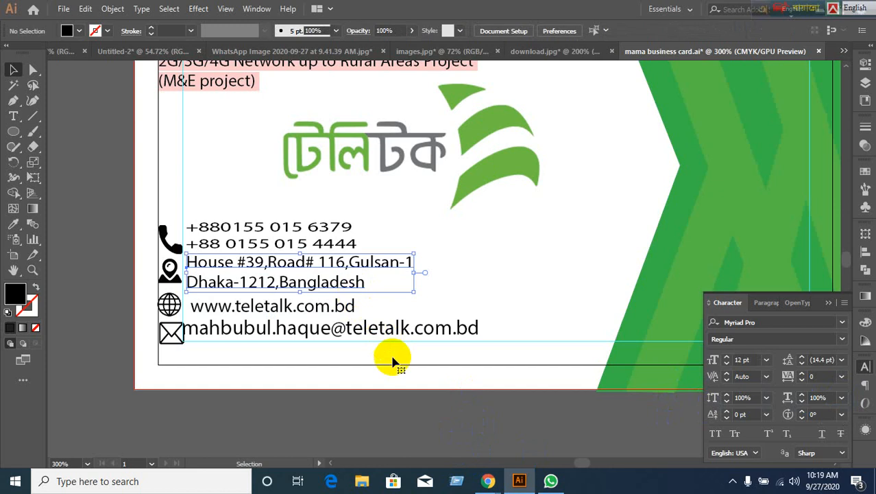
pyautogui.click(826, 397)
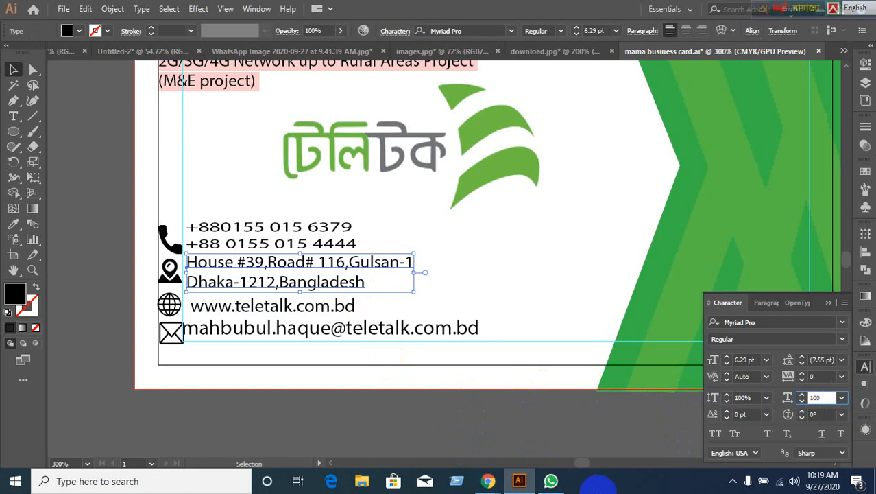
pyautogui.press('Return')
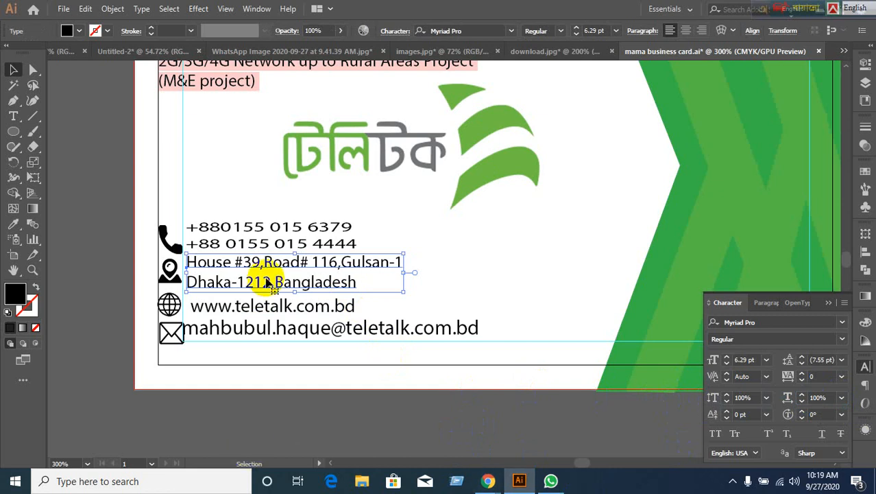
pyautogui.click(320, 241)
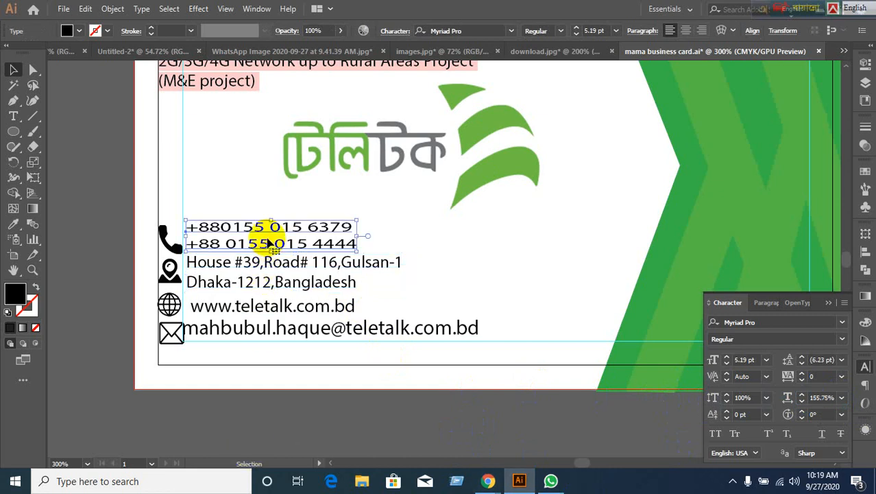
pyautogui.click(823, 397)
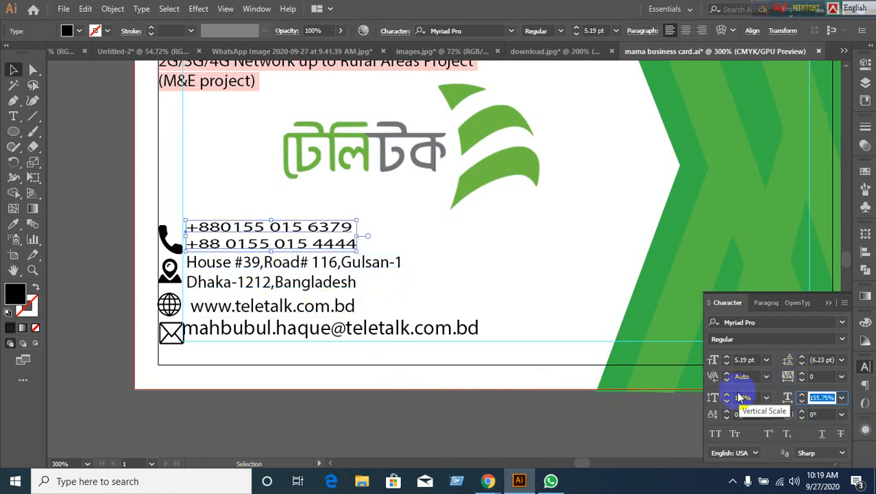
pyautogui.press('Return')
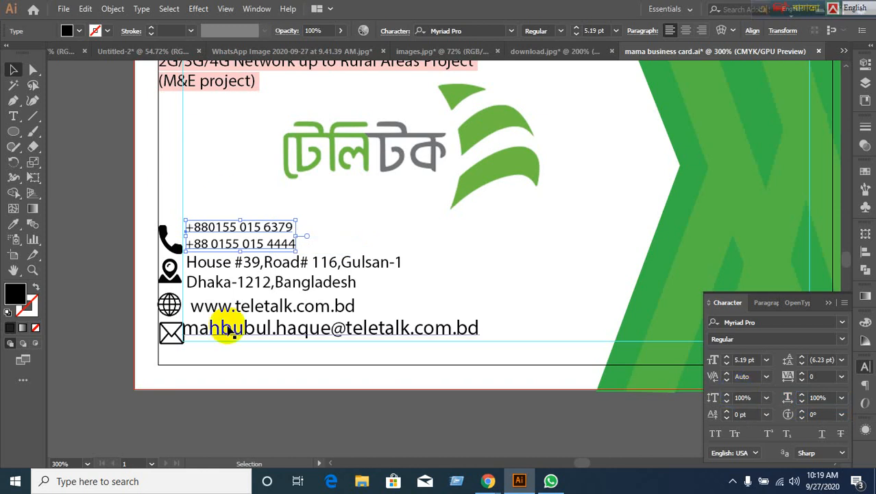
pyautogui.scroll(3, 205, 335)
pyautogui.scroll(-1, 199, 335)
pyautogui.scroll(-2, 201, 341)
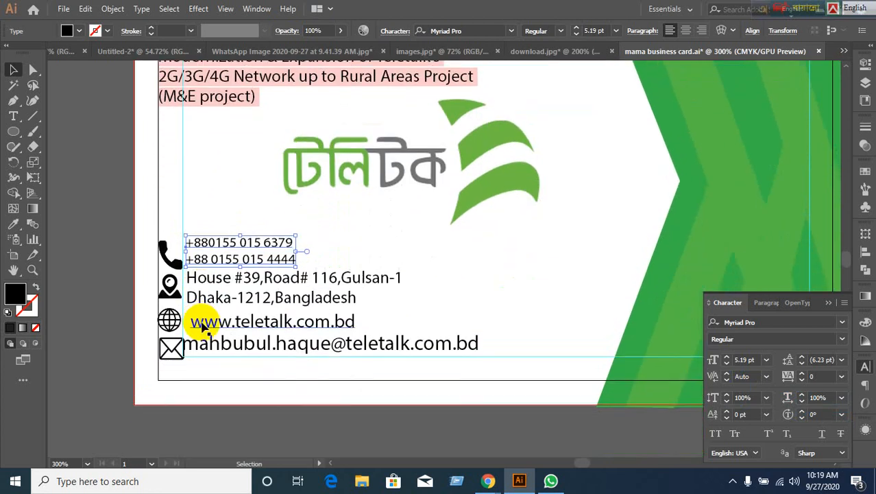
pyautogui.click(293, 437)
# Lock the guides from the canvas context menu.
pyautogui.scroll(2, 294, 432)
pyautogui.rightClick(209, 188)
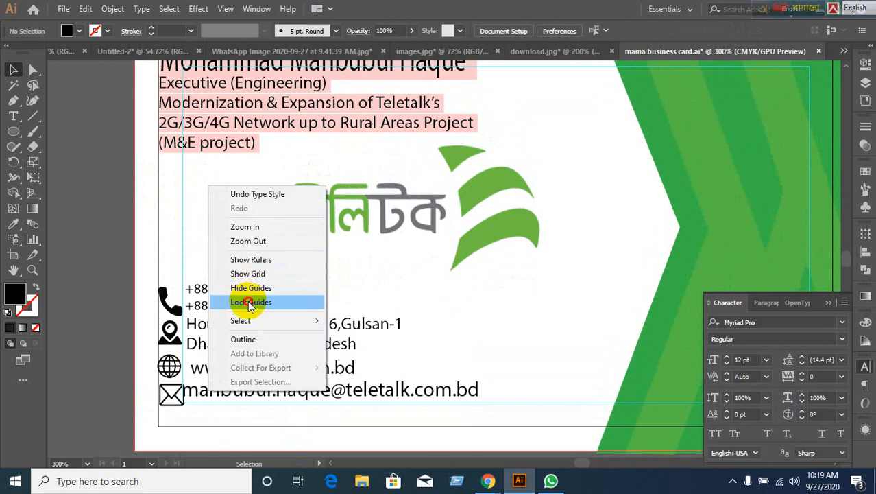
pyautogui.click(251, 302)
# Reset the job title block and the name heading to 100% horizontal scale.
pyautogui.scroll(4, 117, 263)
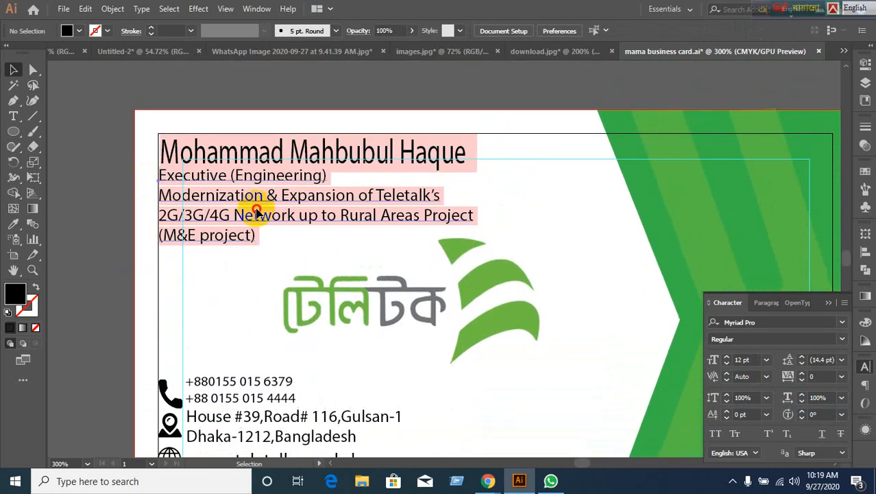
pyautogui.click(256, 213)
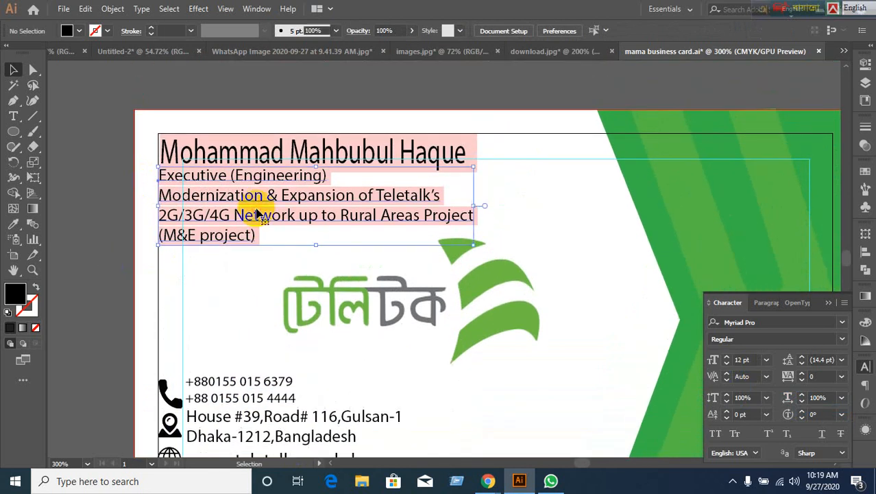
pyautogui.click(834, 396)
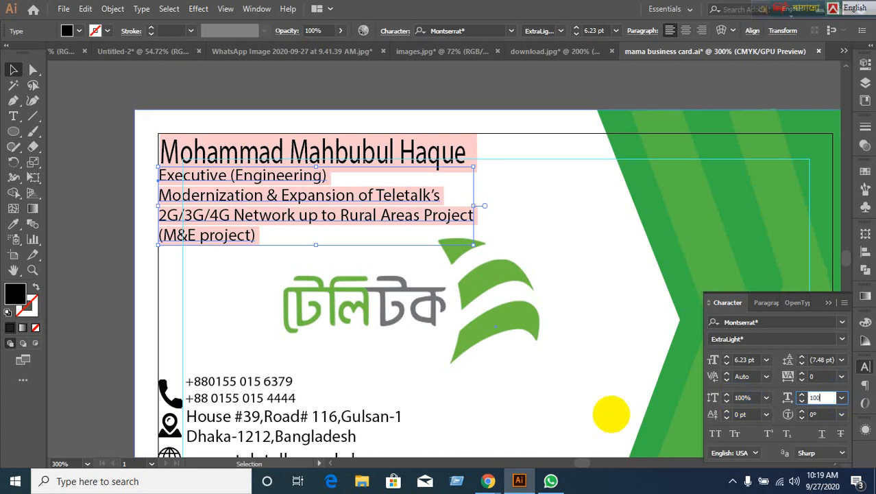
pyautogui.write('100')
pyautogui.press('Return')
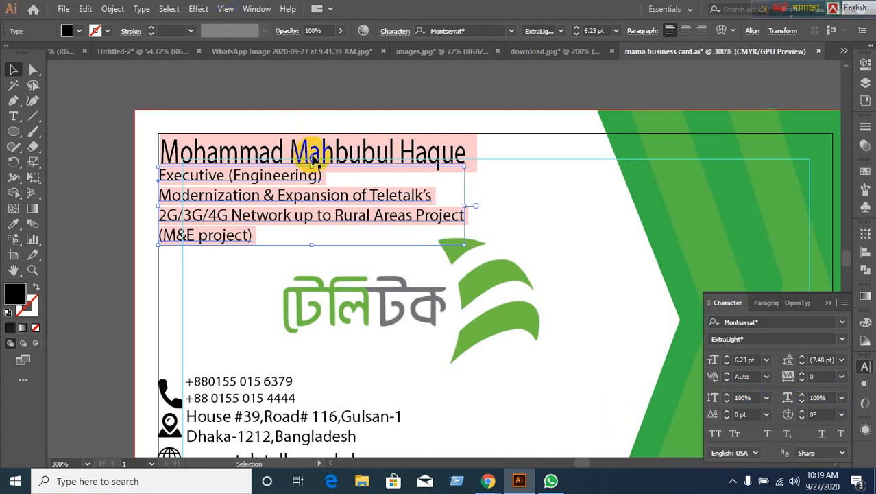
pyautogui.click(312, 159)
pyautogui.click(823, 398)
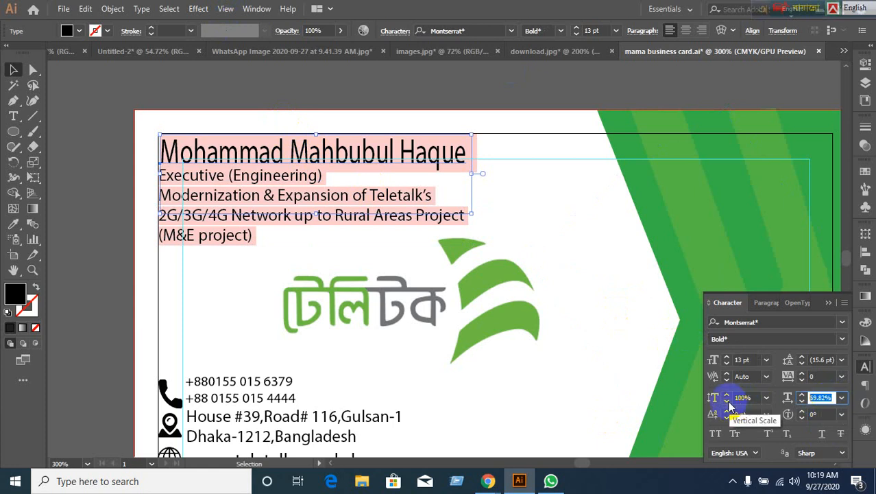
pyautogui.press('Return')
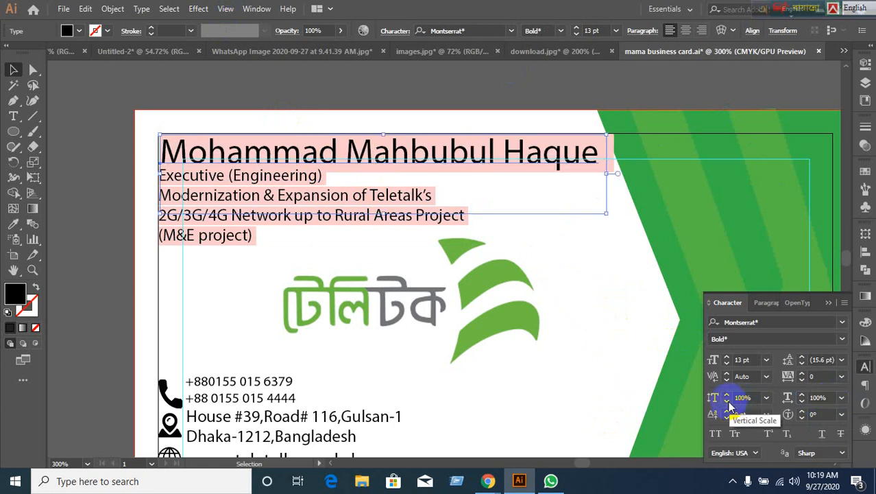
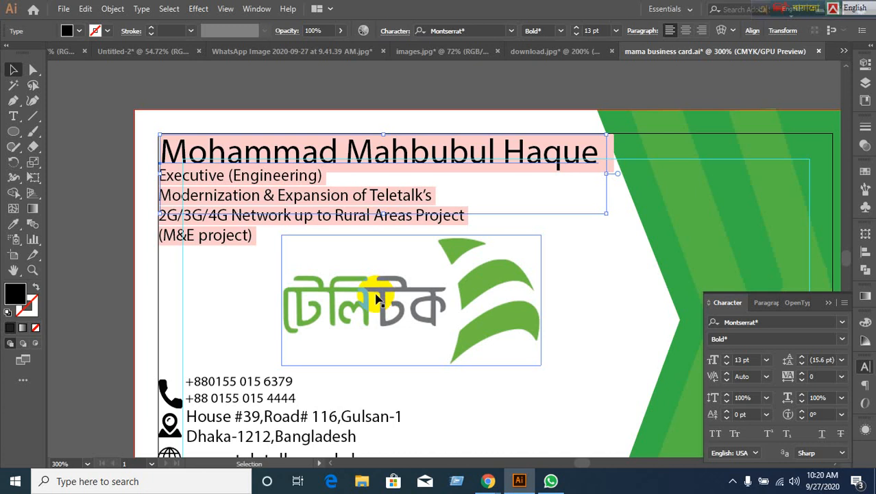
# Scale the Teletalk logo down and move it toward the card's centre.
pyautogui.scroll(-1, 307, 92)
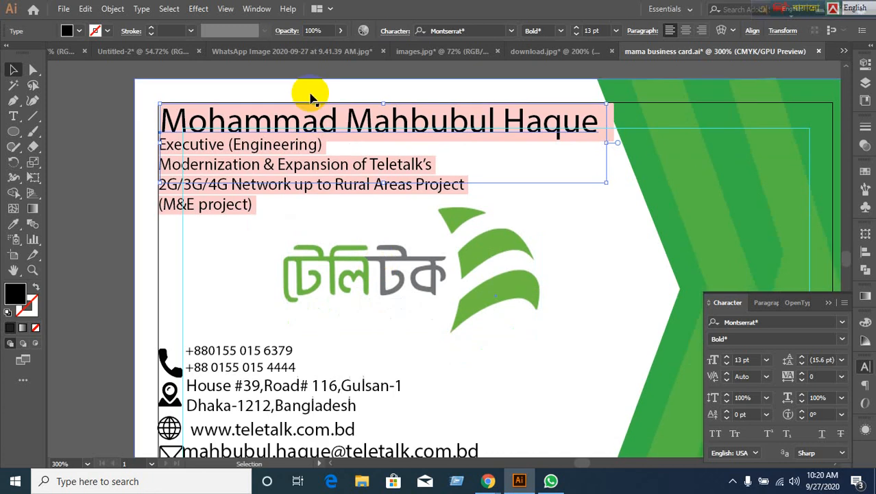
pyautogui.click(366, 280)
pyautogui.moveTo(346, 276); pyautogui.dragTo(418, 304)
pyautogui.hotkey('ctrl', 'z')
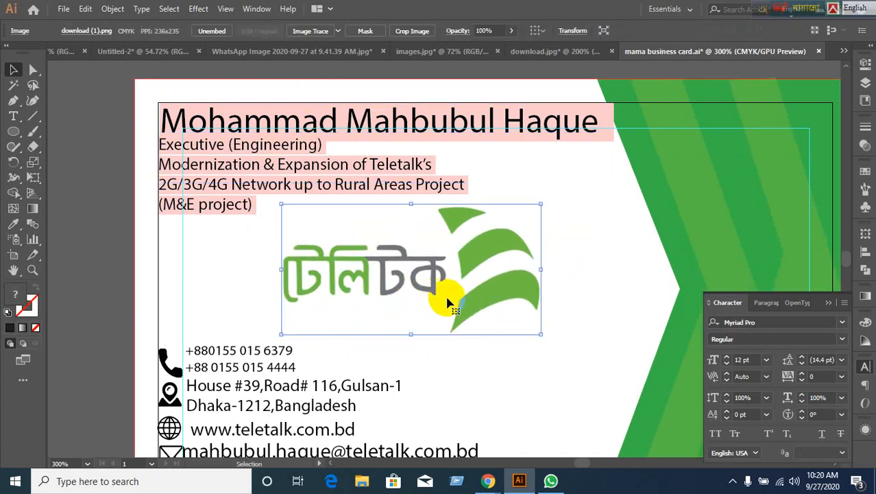
pyautogui.moveTo(541, 335); pyautogui.dragTo(466, 292)
pyautogui.moveTo(372, 274); pyautogui.dragTo(473, 307)
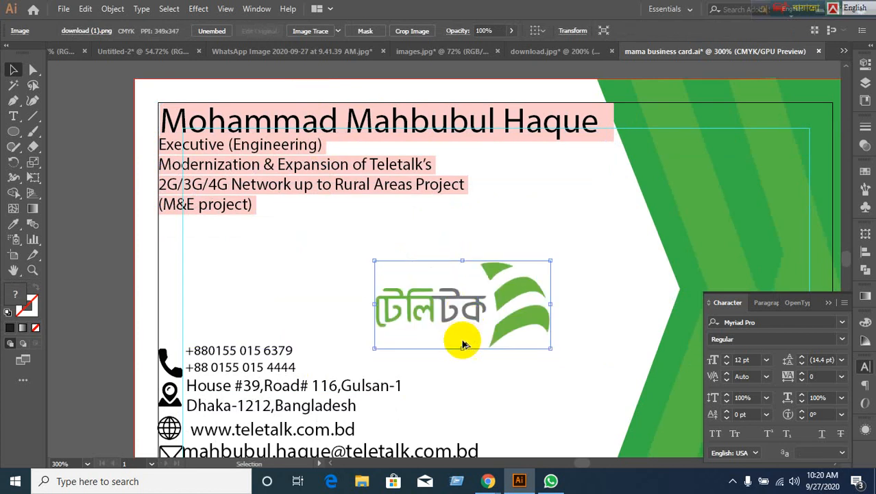
# Bring the whole card into view and shift the white background rectangle.
pyautogui.keyDown('alt'); pyautogui.scroll(-3, 458, 345); pyautogui.keyUp('alt')
pyautogui.moveTo(561, 377); pyautogui.dragTo(414, 312)
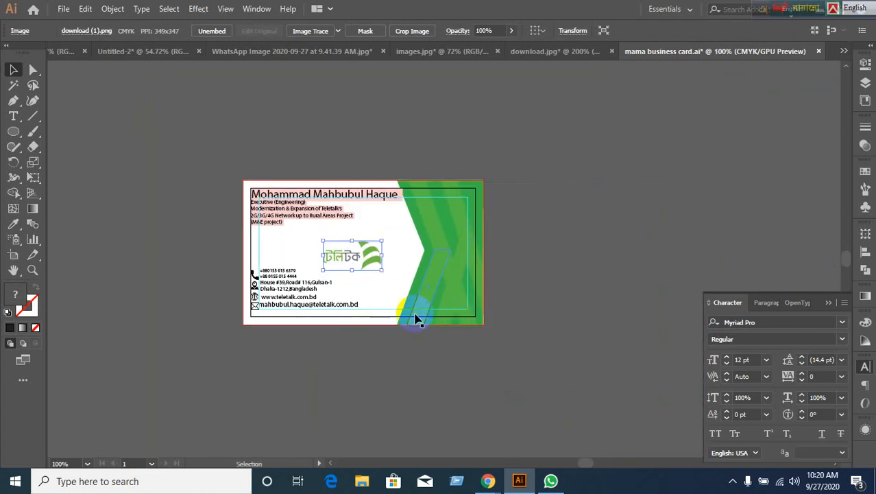
pyautogui.keyDown('alt'); pyautogui.scroll(3, 414, 313); pyautogui.keyUp('alt')
pyautogui.keyDown('alt'); pyautogui.scroll(-2, 414, 318); pyautogui.keyUp('alt')
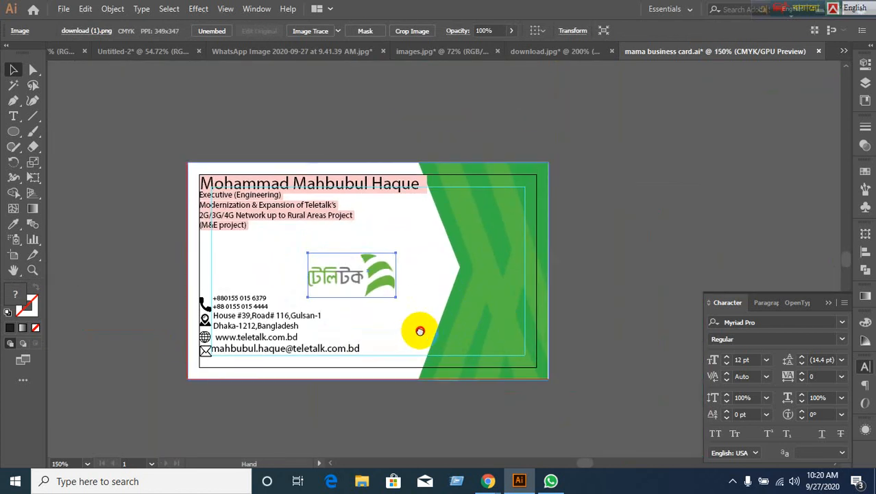
pyautogui.keyDown('alt'); pyautogui.scroll(3, 221, 305); pyautogui.keyUp('alt')
pyautogui.keyDown('alt'); pyautogui.scroll(-1, 221, 305); pyautogui.keyUp('alt')
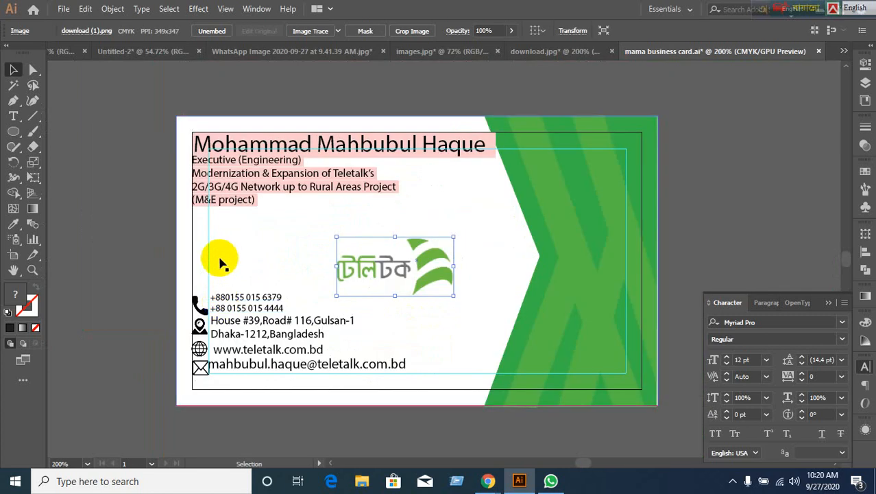
pyautogui.moveTo(193, 255); pyautogui.dragTo(227, 274)
# Undo the background move and shift the title lines and name slightly right and down.
pyautogui.hotkey('ctrl', 'z')
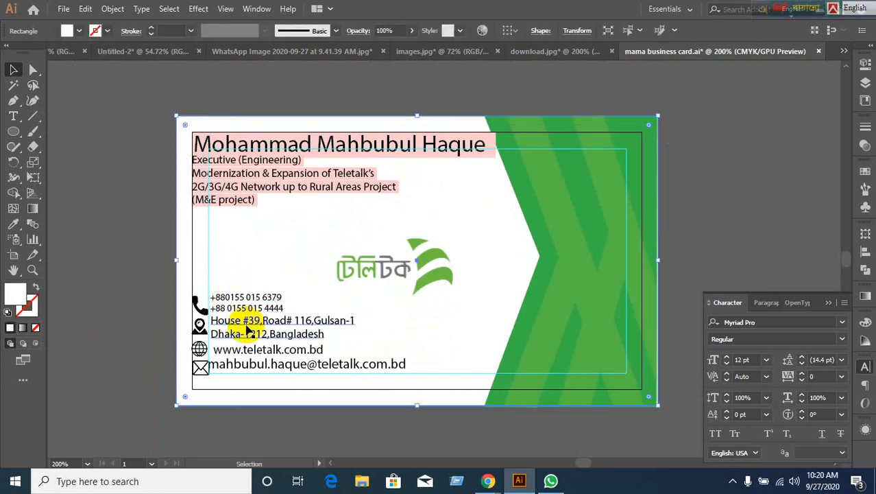
pyautogui.click(566, 380)
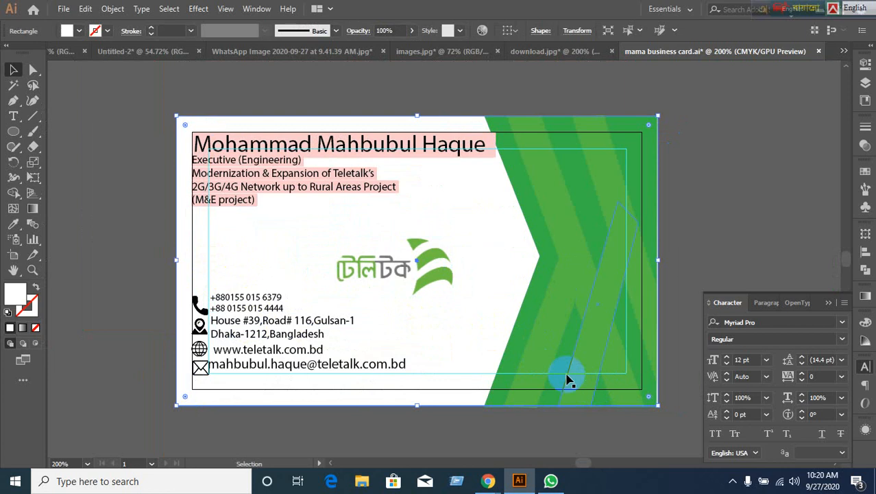
pyautogui.click(295, 189)
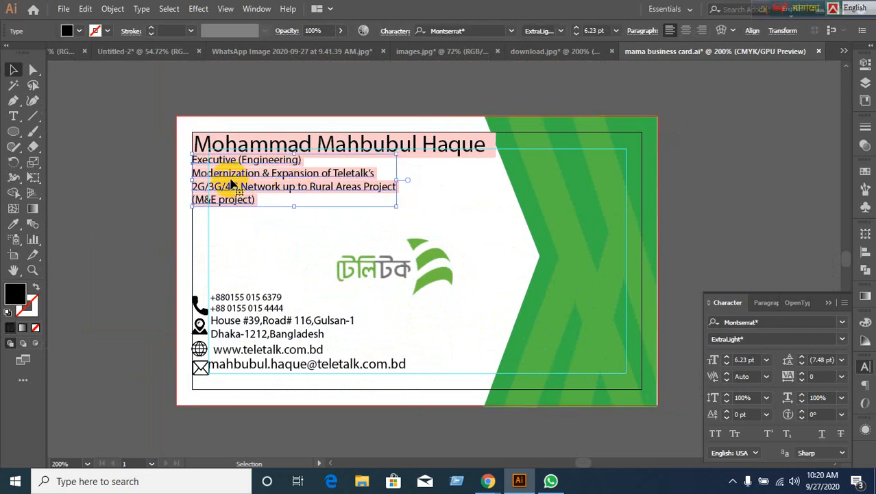
pyautogui.moveTo(232, 184); pyautogui.dragTo(250, 200)
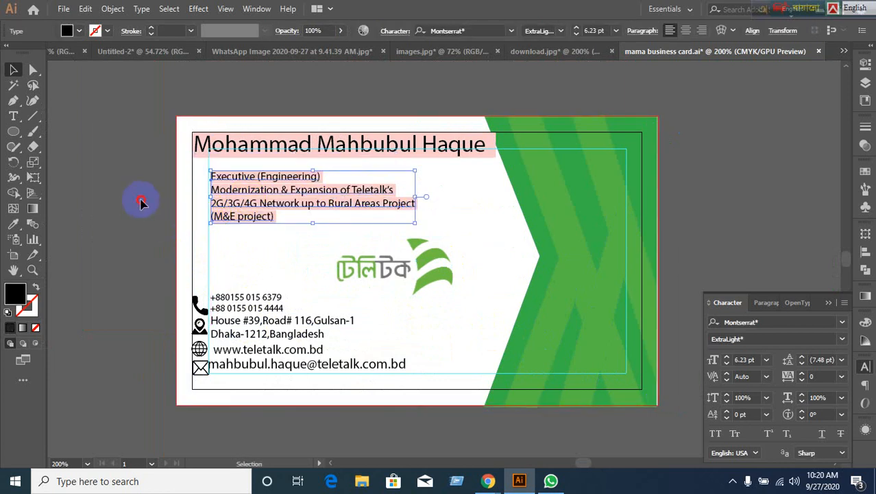
pyautogui.moveTo(312, 144); pyautogui.dragTo(328, 157)
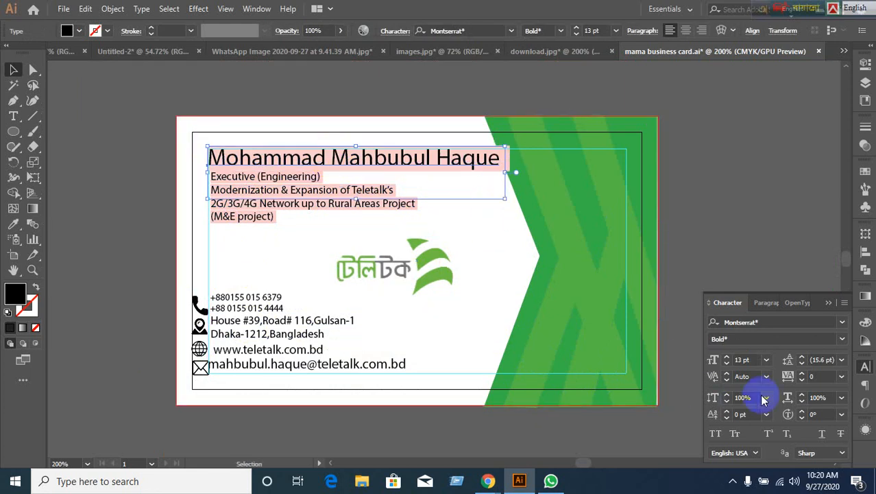
# Reduce the cardholder's name to 10 pt.
pyautogui.click(751, 360)
pyautogui.press('Down')
pyautogui.press('Down')
pyautogui.press('Down')
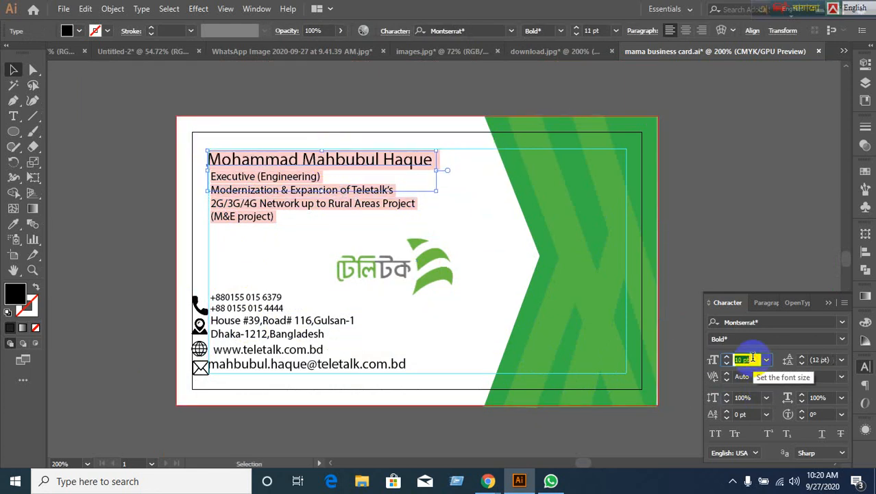
pyautogui.click(161, 244)
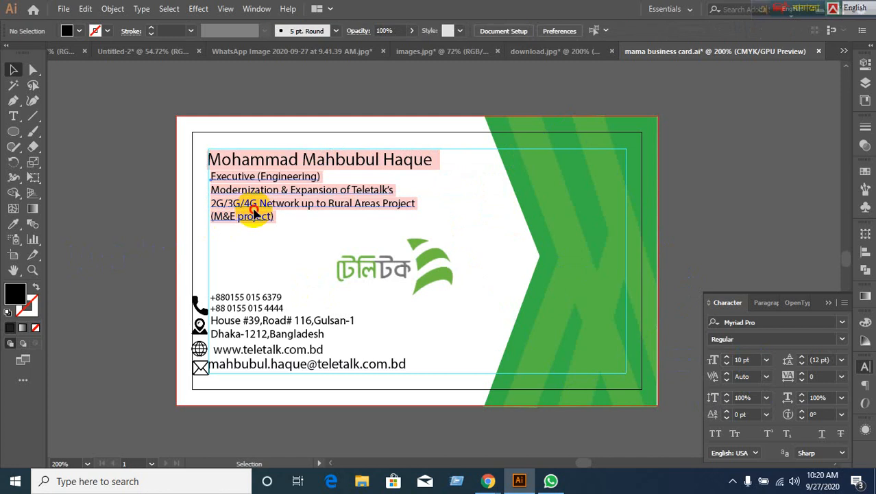
# Reselect the title lines block instead of the white background rectangle behind it.
pyautogui.click(248, 200)
pyautogui.click(185, 227)
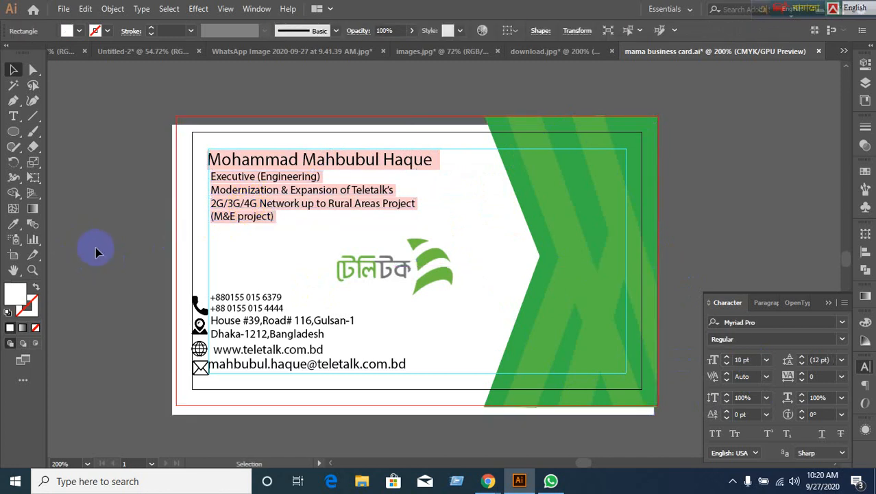
pyautogui.click(233, 196)
pyautogui.click(233, 196)
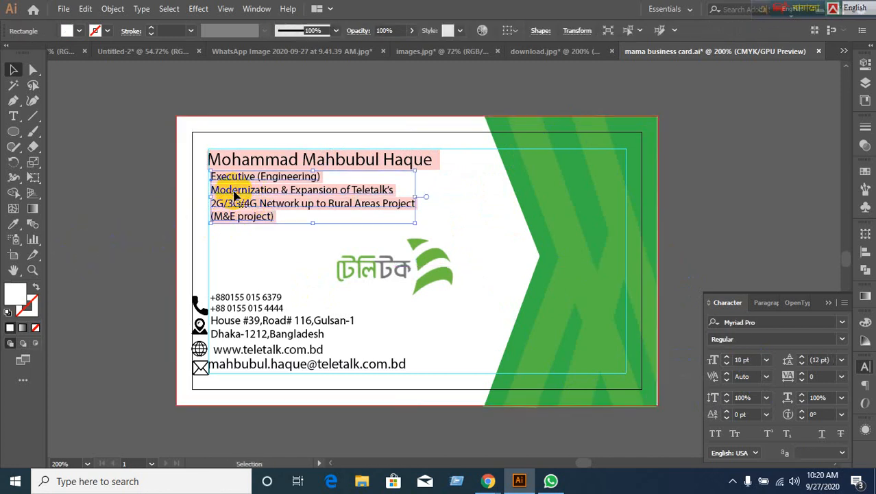
pyautogui.rightClick(234, 196)
pyautogui.click(127, 218)
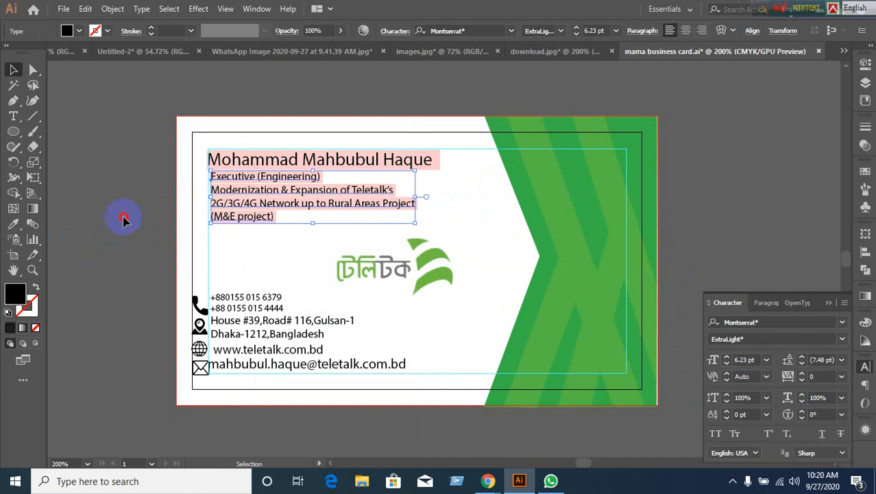
pyautogui.click(123, 219)
pyautogui.click(220, 248)
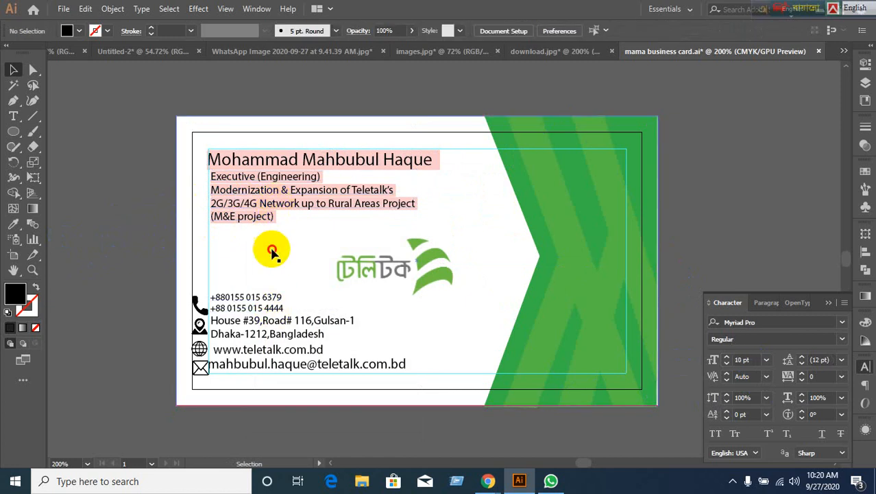
pyautogui.click(233, 209)
pyautogui.click(224, 226)
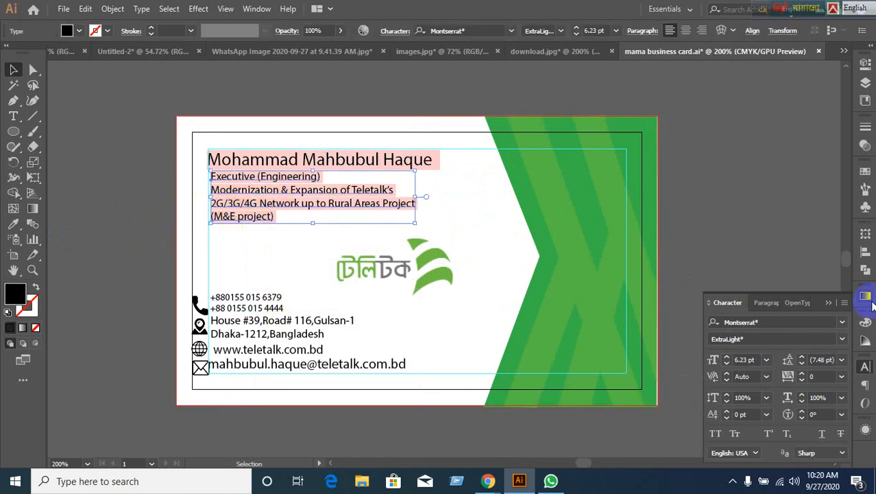
# Check the title lines' font weights in the Character panel and begin changing their font family.
pyautogui.click(864, 368)
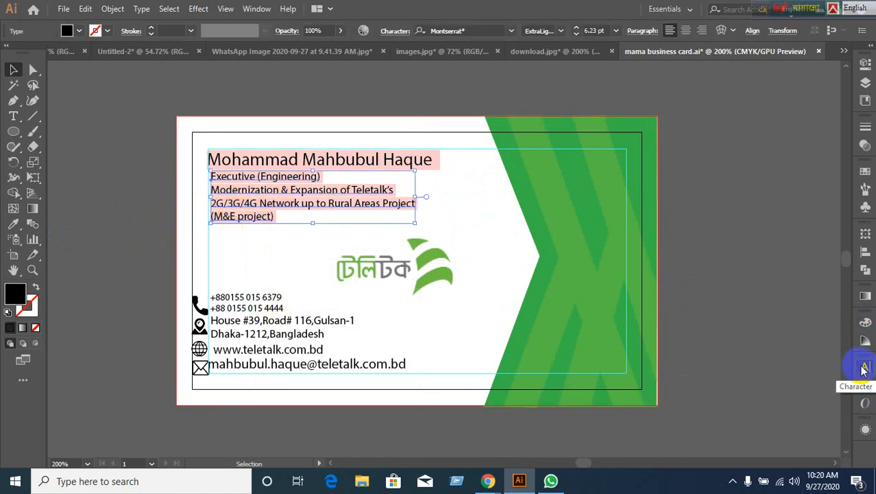
pyautogui.click(862, 366)
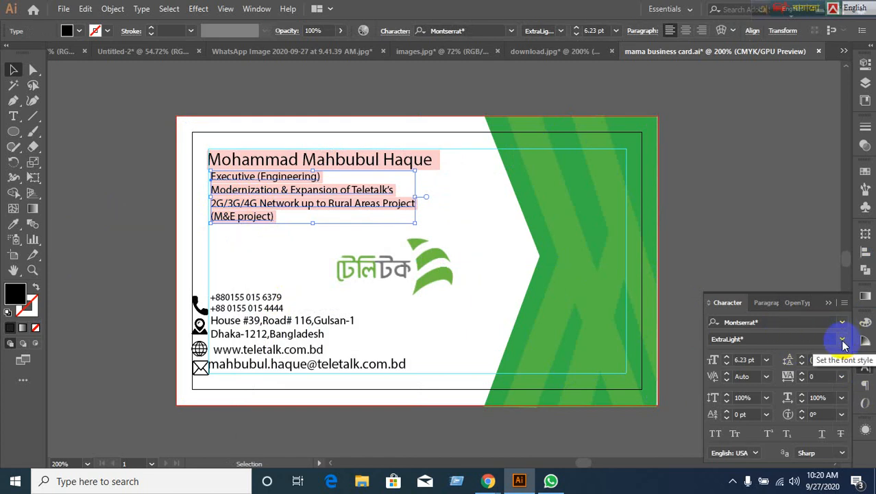
pyautogui.click(842, 339)
pyautogui.click(843, 341)
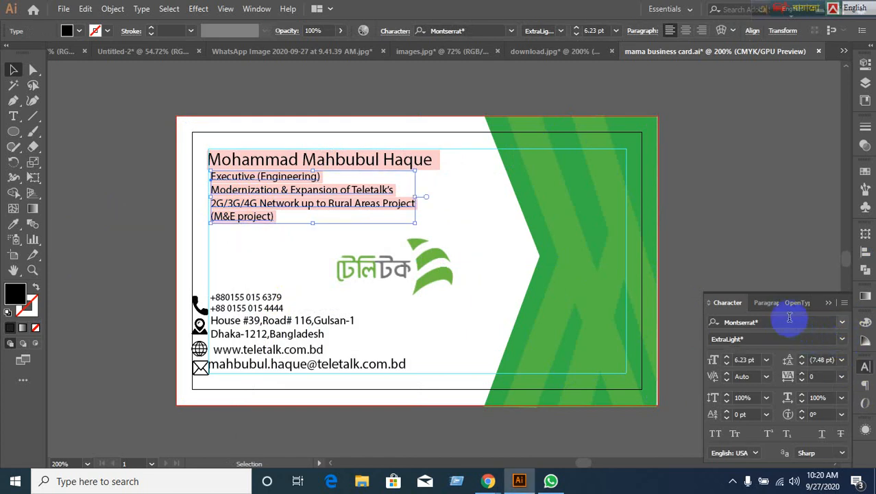
pyautogui.click(789, 319)
# Set the title lines and the cardholder's name in Myriad Variable Concept Light.
pyautogui.write('Myri')
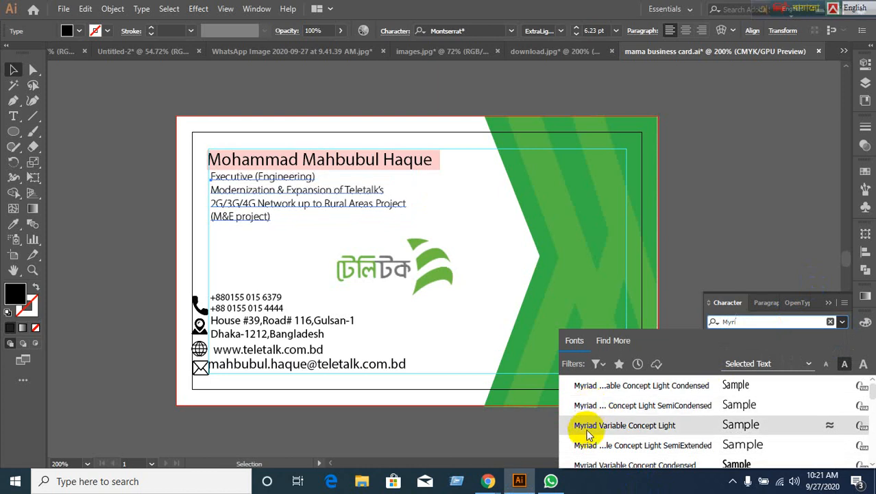
pyautogui.click(750, 230)
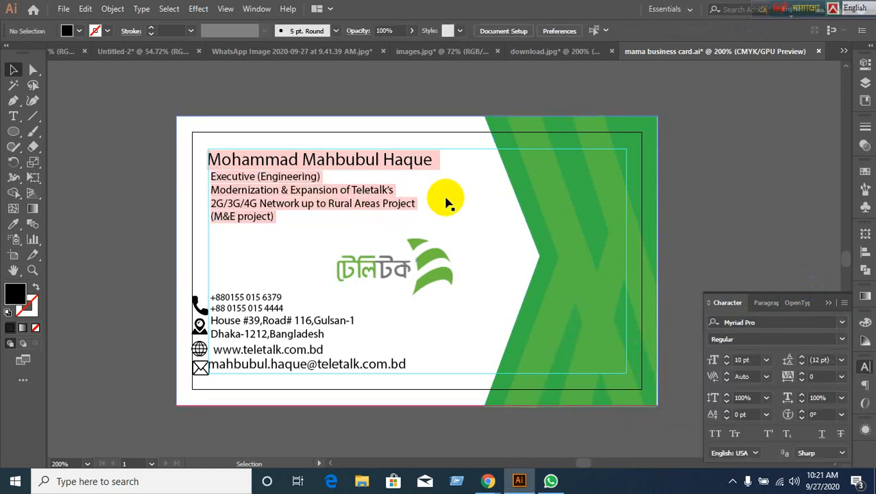
pyautogui.click(524, 204)
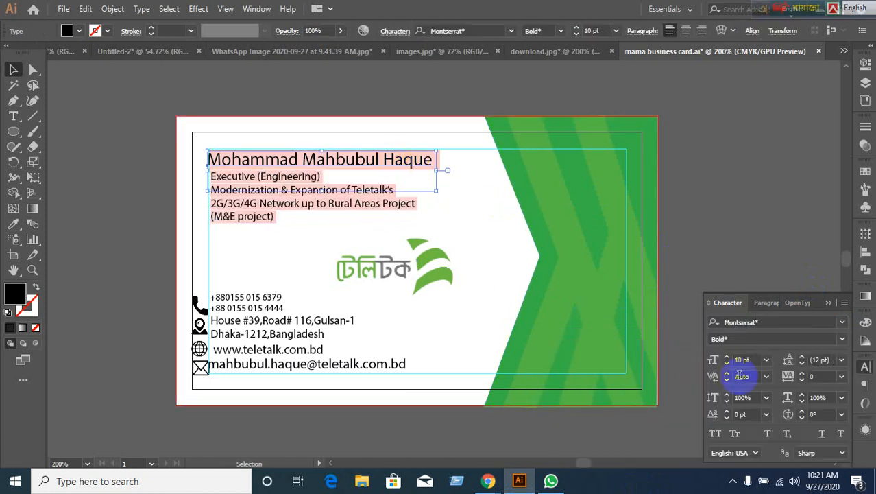
pyautogui.click(774, 323)
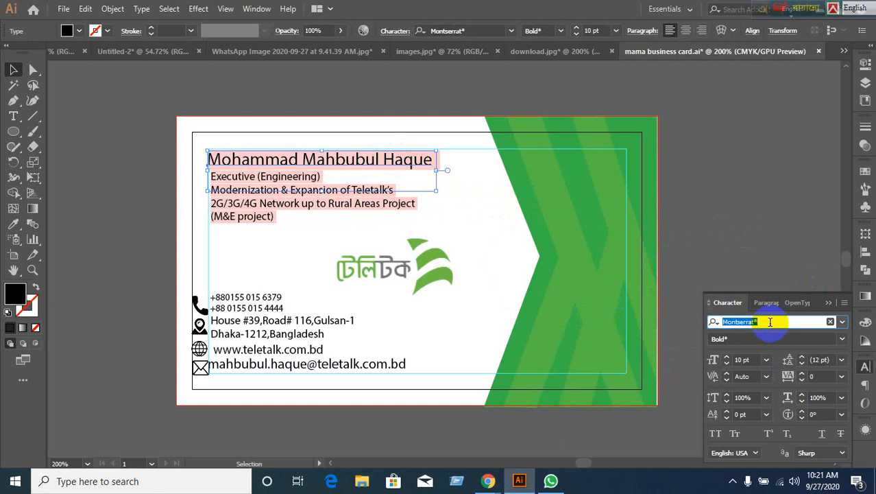
pyautogui.write('Myriad')
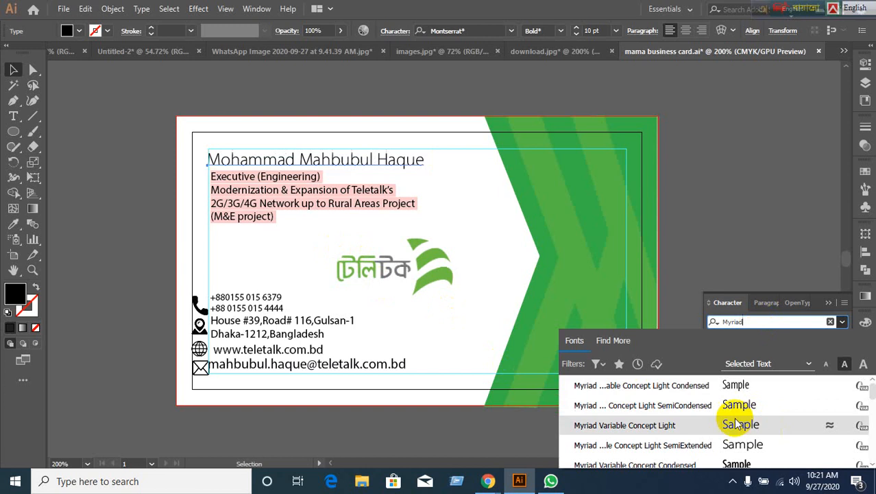
pyautogui.click(637, 425)
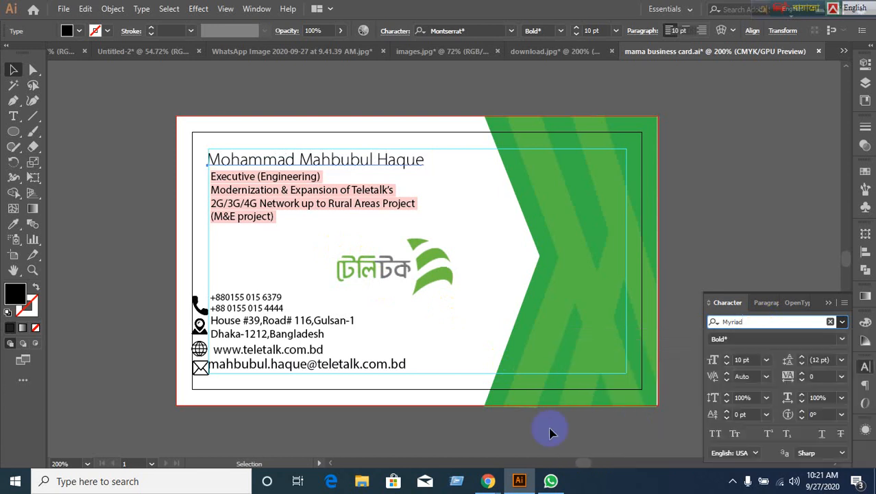
pyautogui.click(248, 218)
pyautogui.click(14, 223)
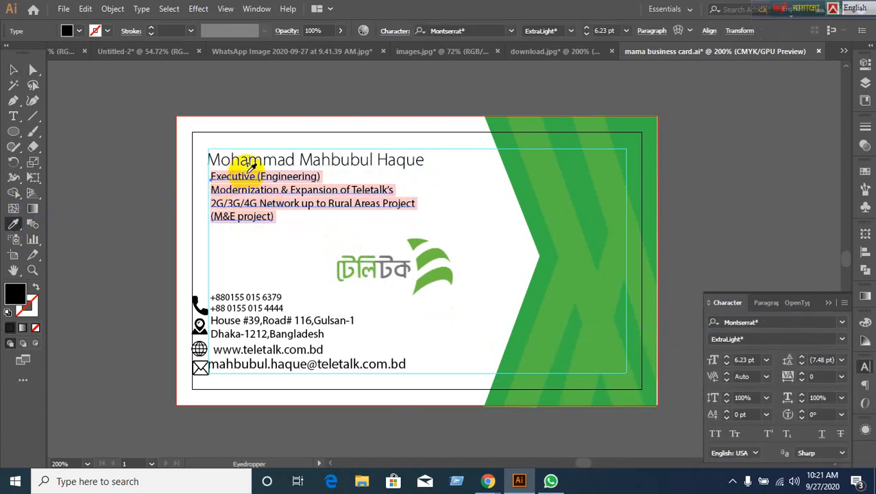
# Undo the accidental eyedropper style copy and return to the Selection tool.
pyautogui.click(255, 160)
pyautogui.hotkey('ctrl', 'z')
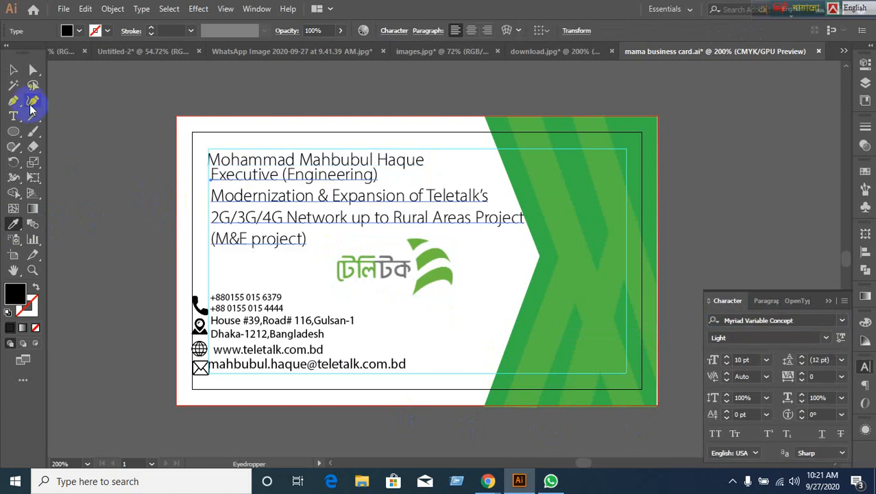
pyautogui.click(13, 71)
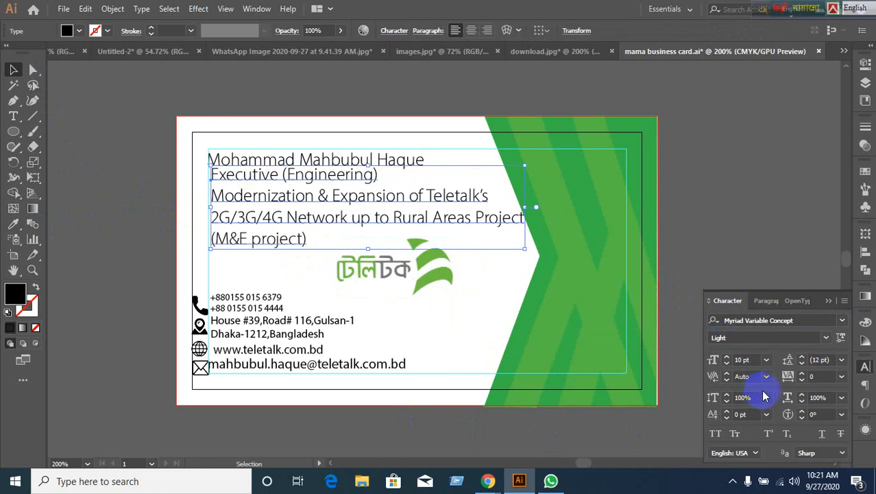
# Reduce the job-title lines to 6 pt with 7 pt leading.
pyautogui.click(754, 358)
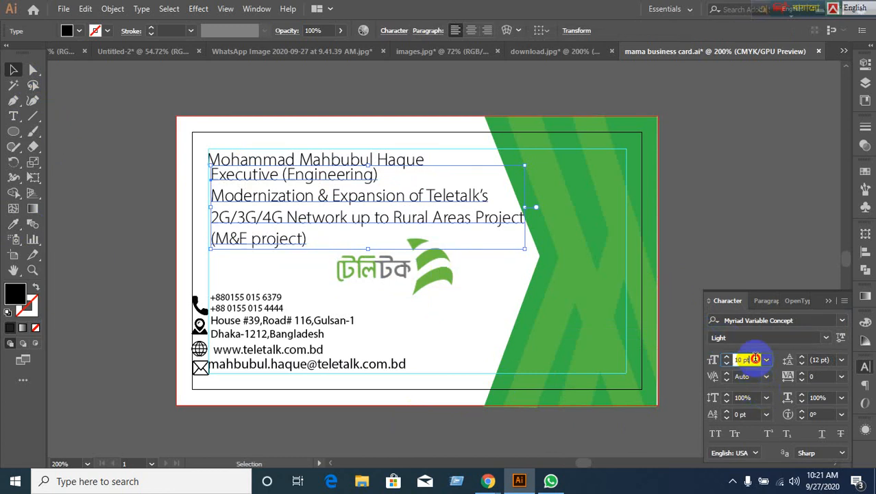
pyautogui.press('Down')
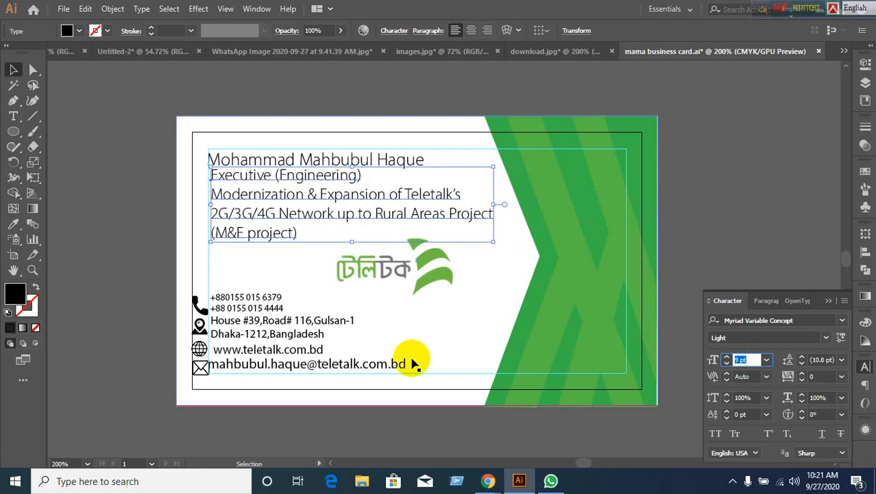
pyautogui.press('Down')
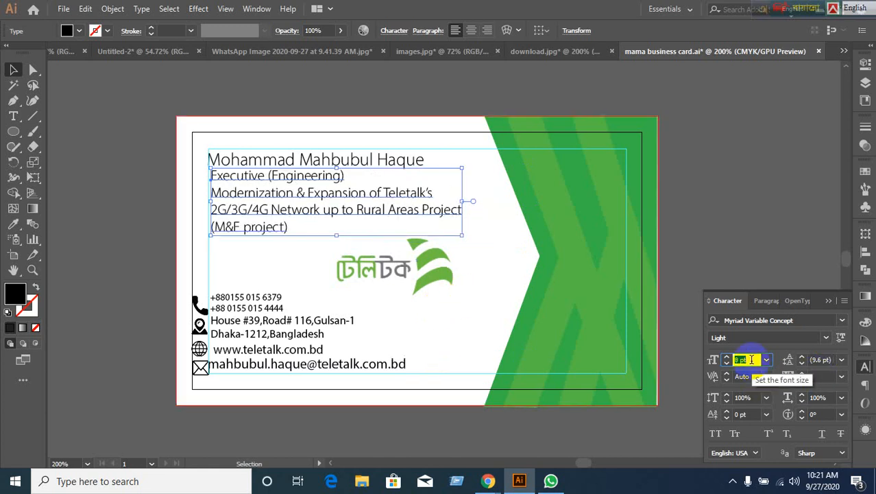
pyautogui.click(841, 361)
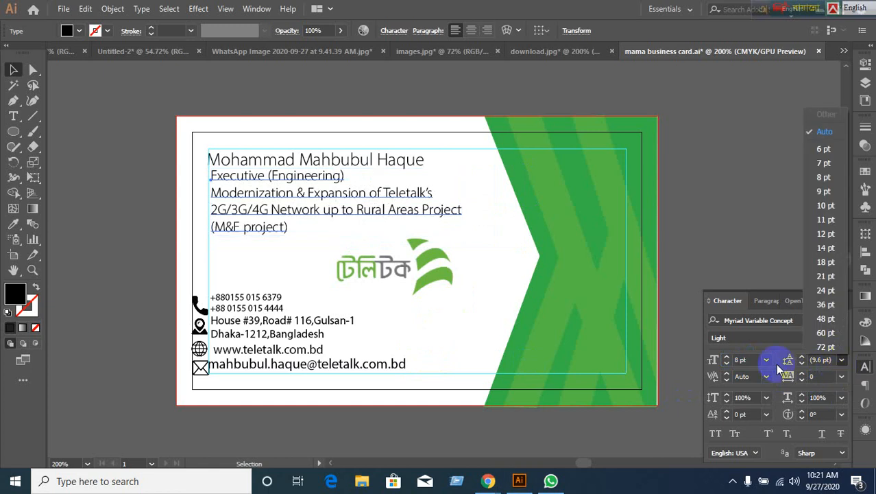
pyautogui.click(753, 359)
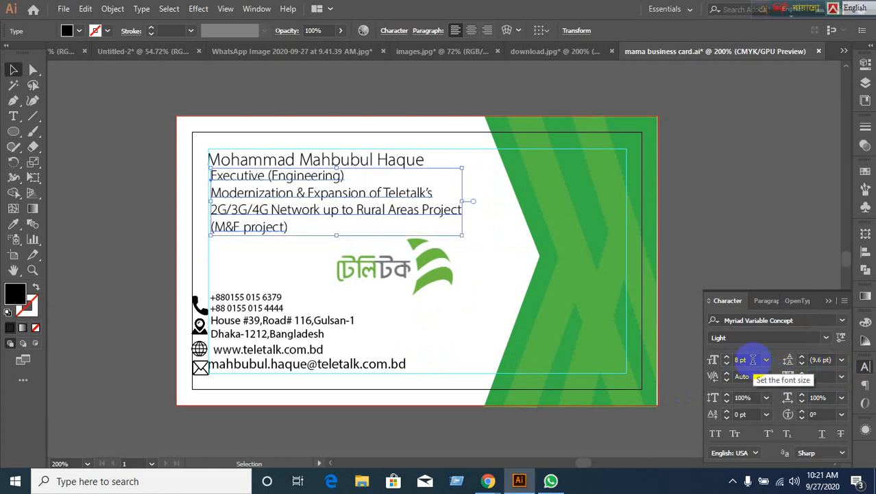
pyautogui.press('Down')
pyautogui.press('Down')
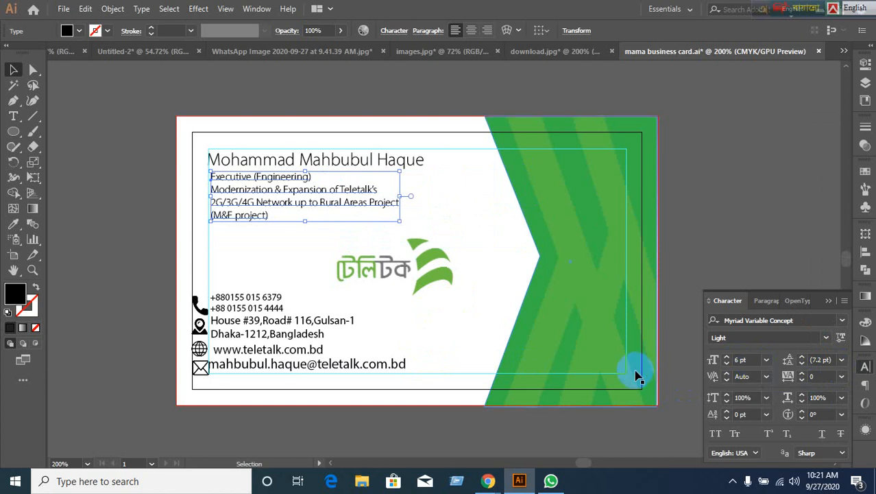
pyautogui.click(834, 359)
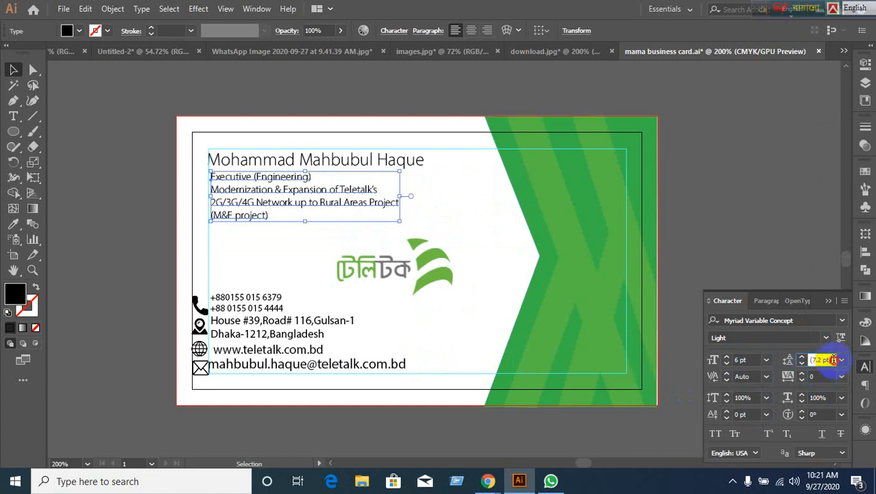
pyautogui.write('7')
pyautogui.press('Return')
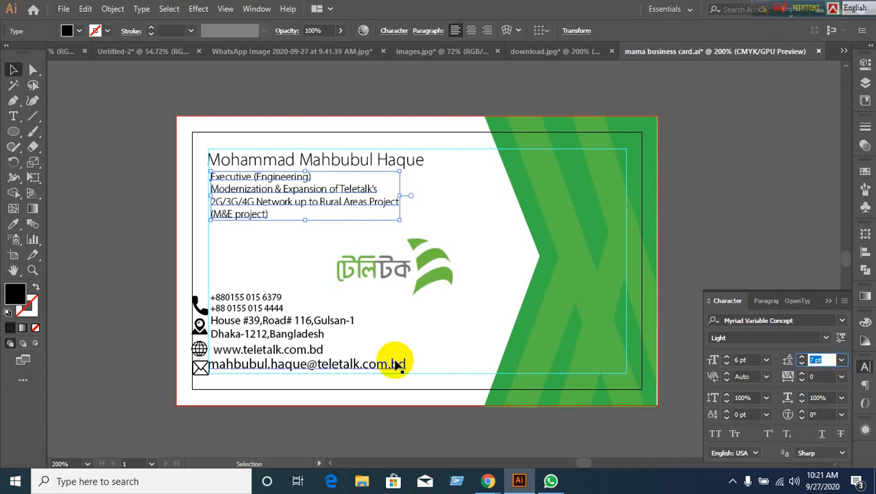
# Nudge the job-title block down and back up, then deselect it.
pyautogui.scroll(2, 337, 238)
pyautogui.scroll(-1, 334, 236)
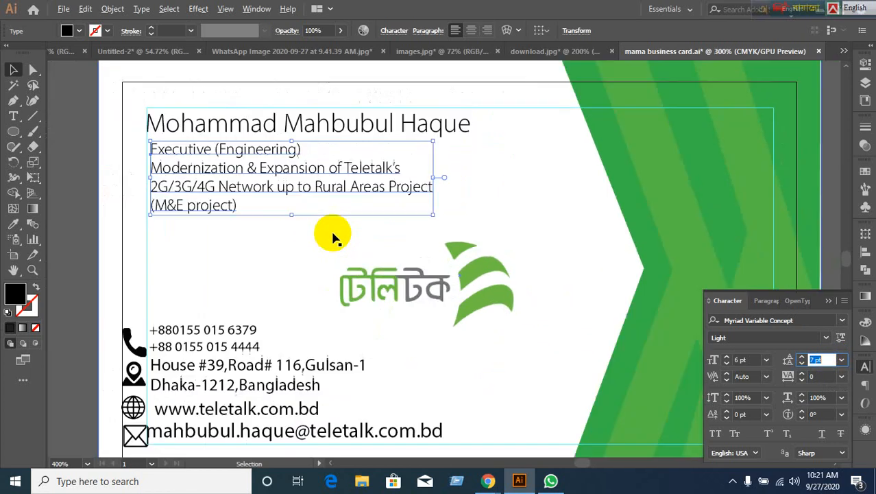
pyautogui.scroll(-1, 334, 237)
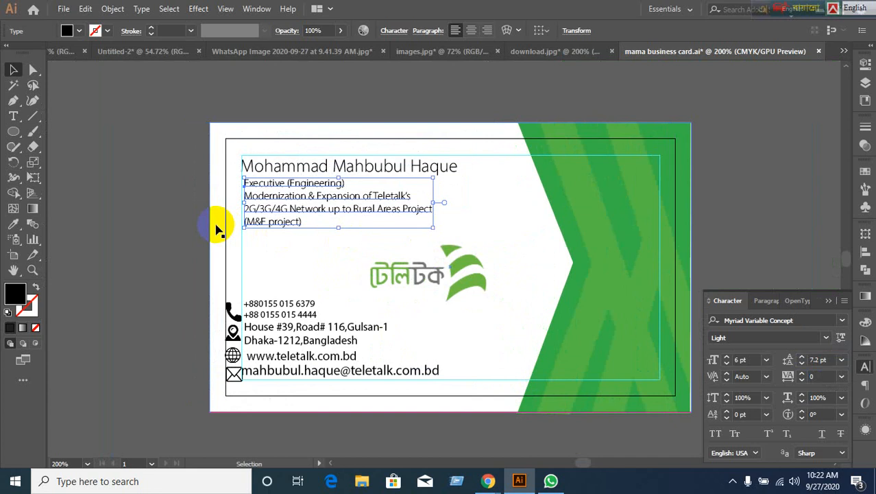
pyautogui.press('Down')
pyautogui.press('Down')
pyautogui.press('Down')
pyautogui.press('Down')
pyautogui.press('Down')
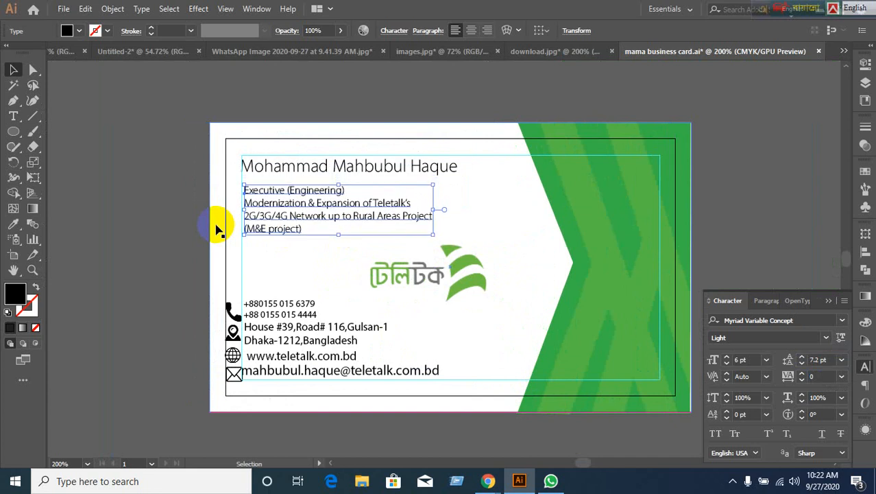
pyautogui.press('Up')
pyautogui.press('Up')
pyautogui.press('Up')
pyautogui.press('Up')
pyautogui.press('Up')
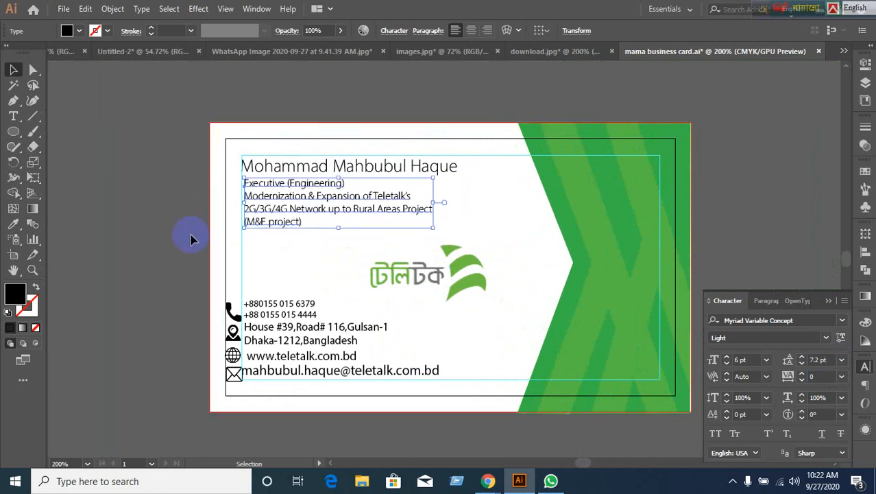
pyautogui.click(150, 264)
# Left-align the job-title block with the name using Horizontal Align Left.
pyautogui.scroll(1, 300, 225)
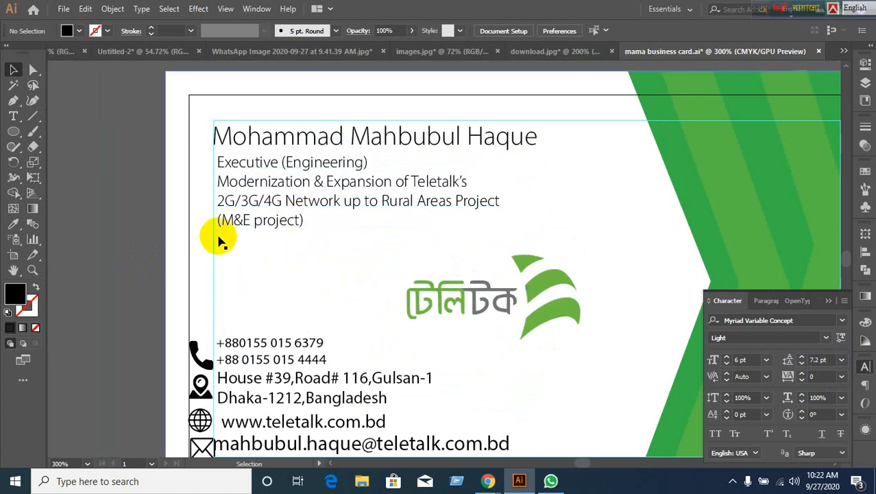
pyautogui.click(294, 147)
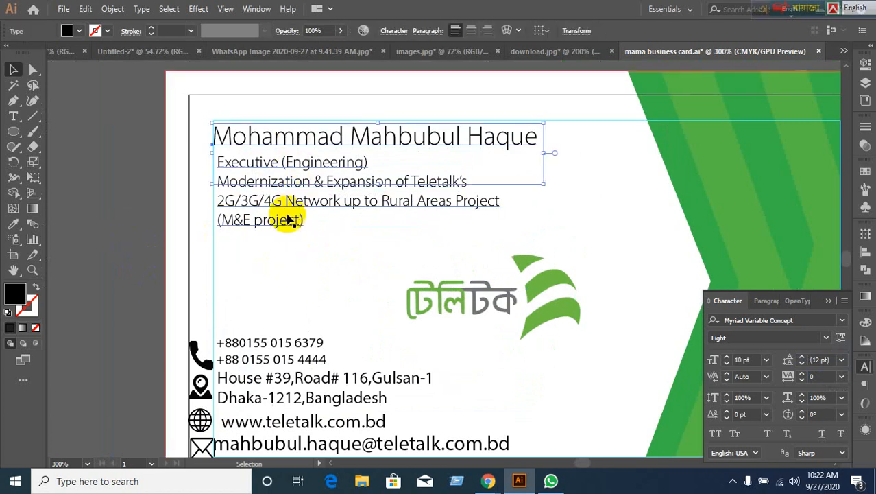
pyautogui.click(289, 219)
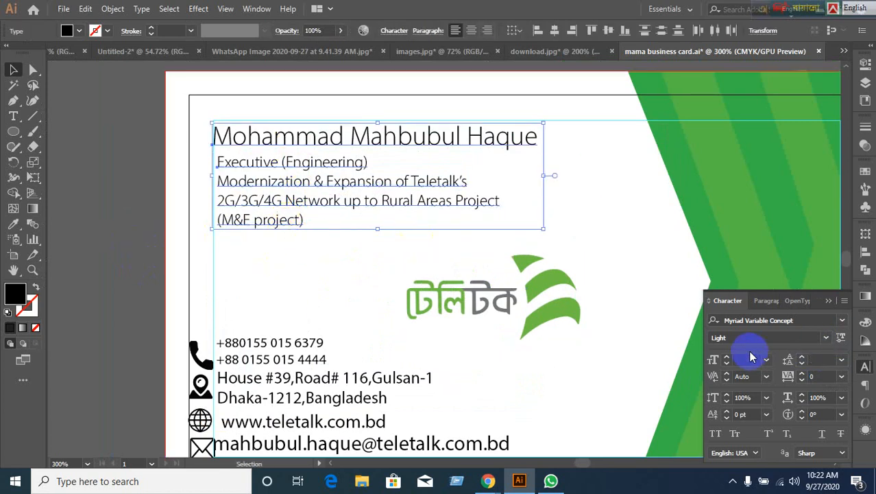
pyautogui.click(865, 255)
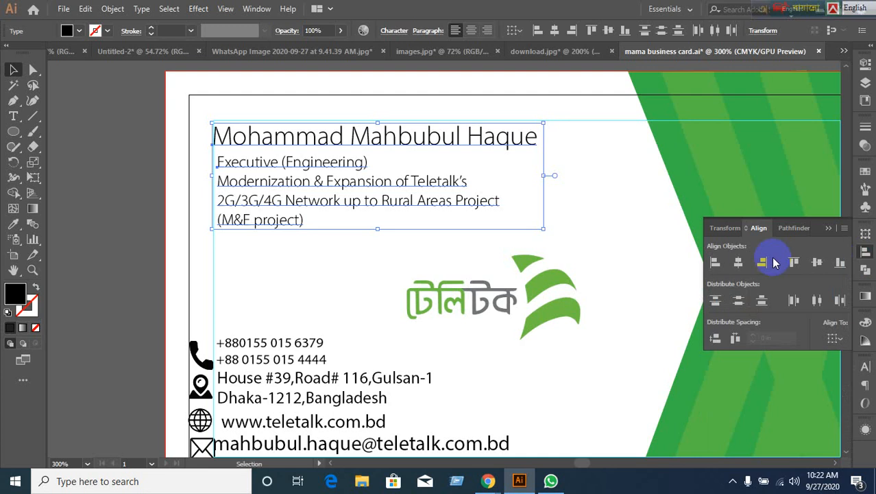
pyautogui.click(715, 262)
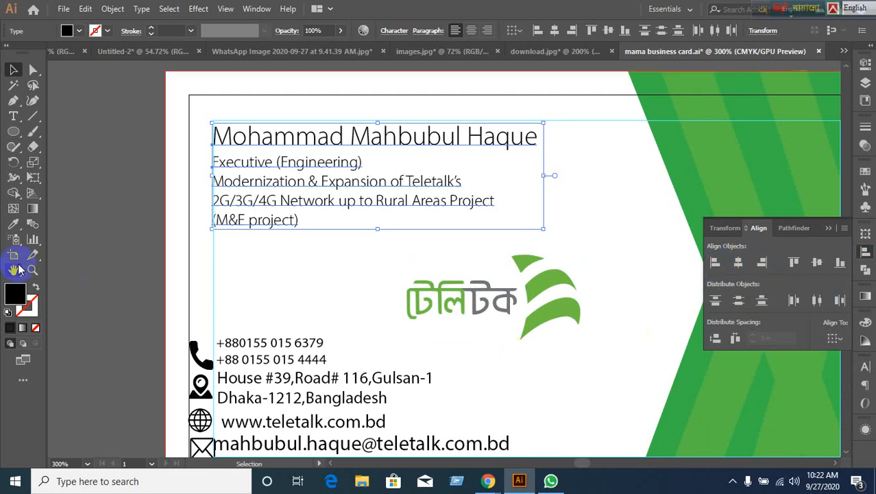
# Lower the cardholder's name from 10 pt to 8 pt in the Character panel.
pyautogui.click(98, 293)
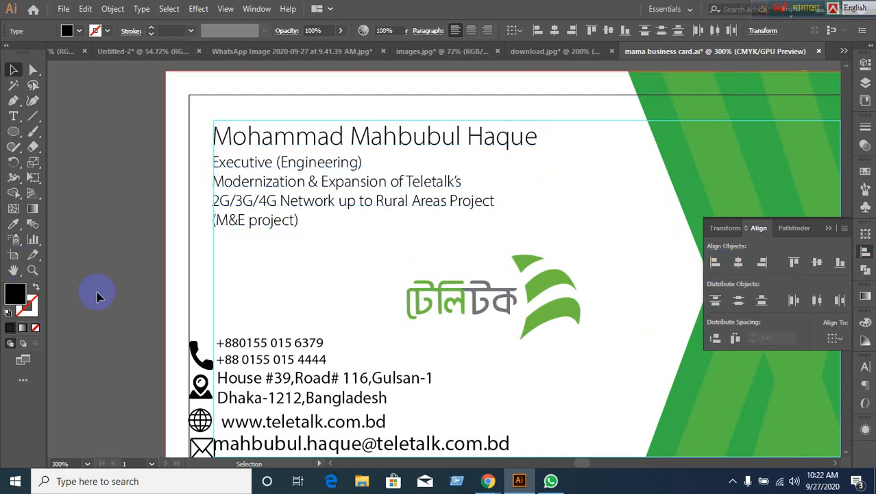
pyautogui.click(434, 142)
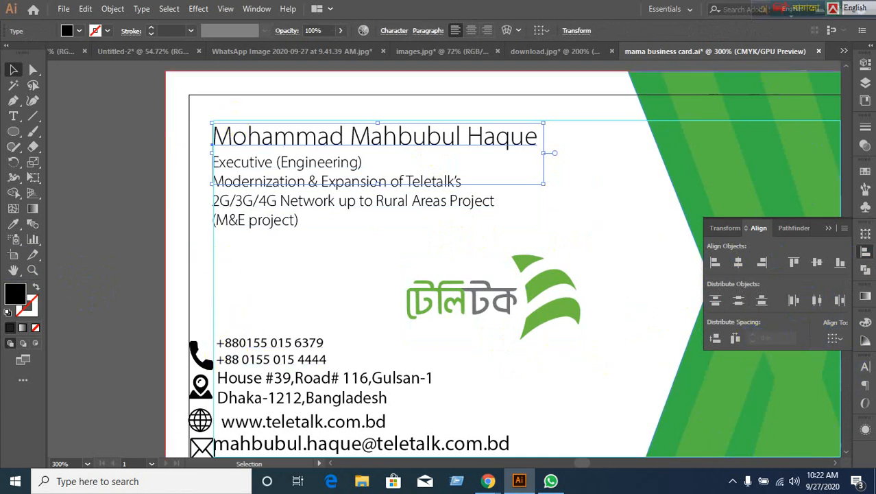
pyautogui.click(870, 371)
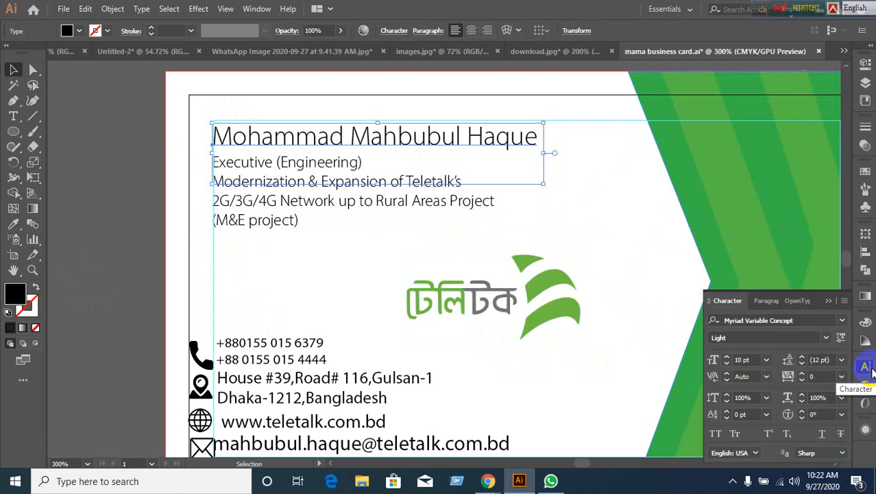
pyautogui.click(751, 359)
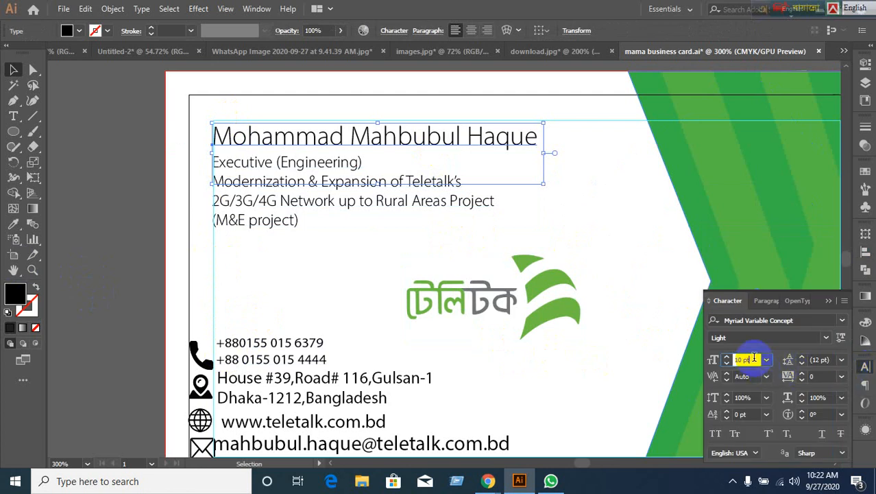
pyautogui.press('Down')
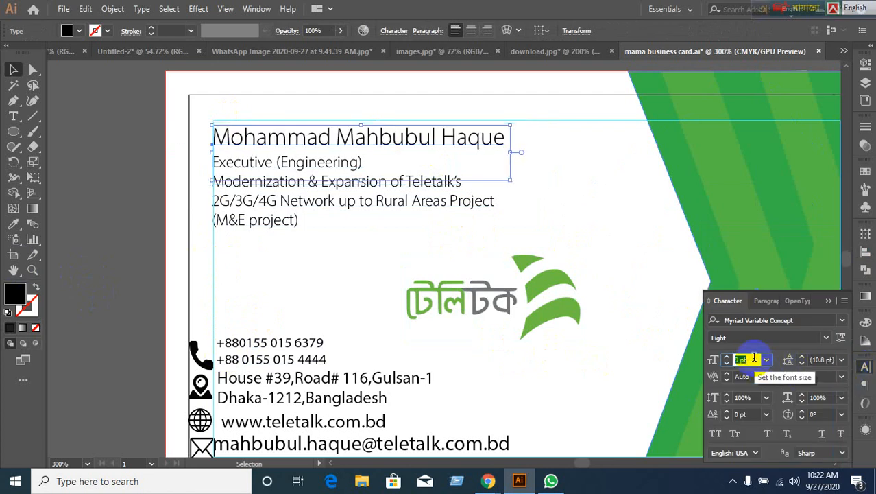
pyautogui.press('Down')
pyautogui.click(106, 294)
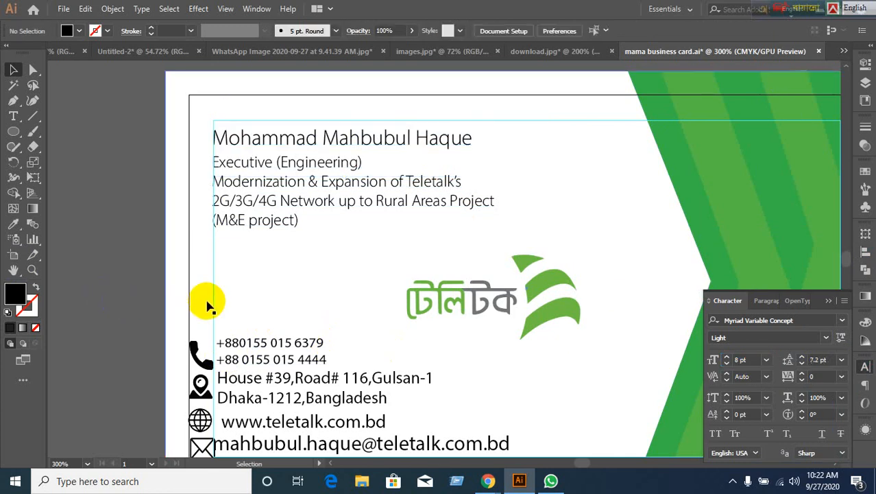
pyautogui.scroll(-1, 302, 329)
pyautogui.scroll(-2, 431, 337)
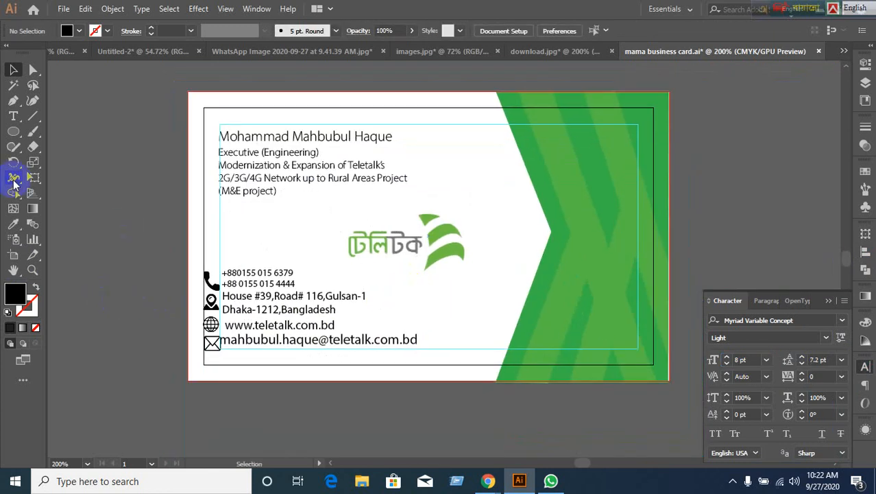
pyautogui.click(12, 137)
pyautogui.click(48, 131)
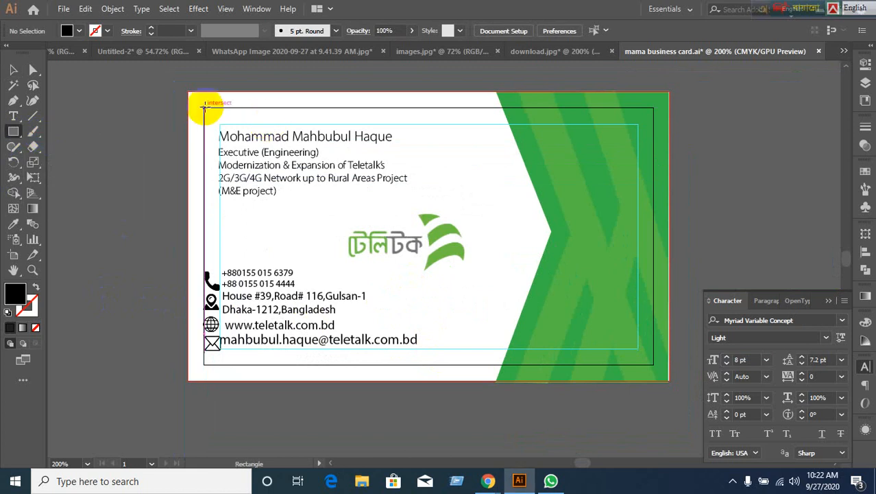
pyautogui.moveTo(205, 107); pyautogui.dragTo(652, 364)
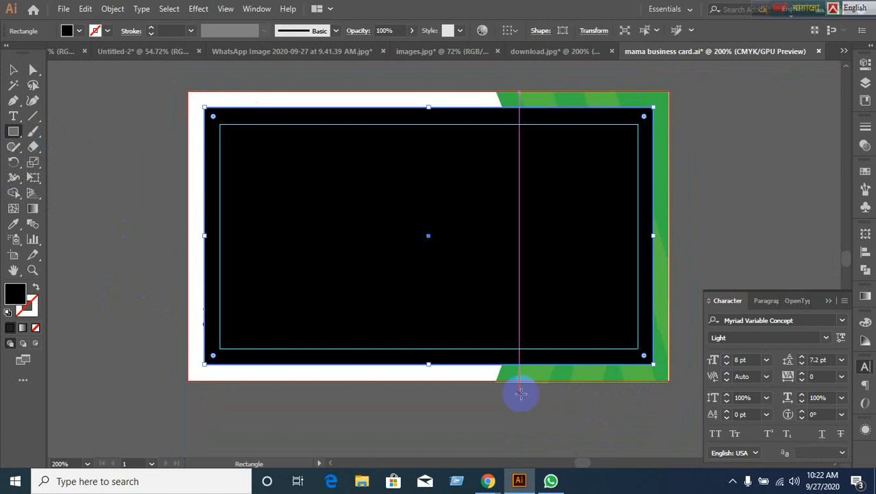
pyautogui.click(866, 235)
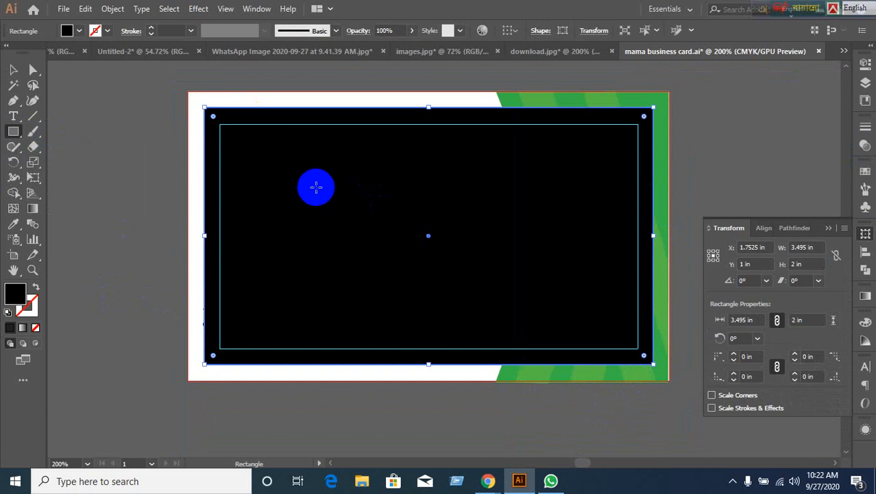
pyautogui.click(212, 160)
pyautogui.click(13, 69)
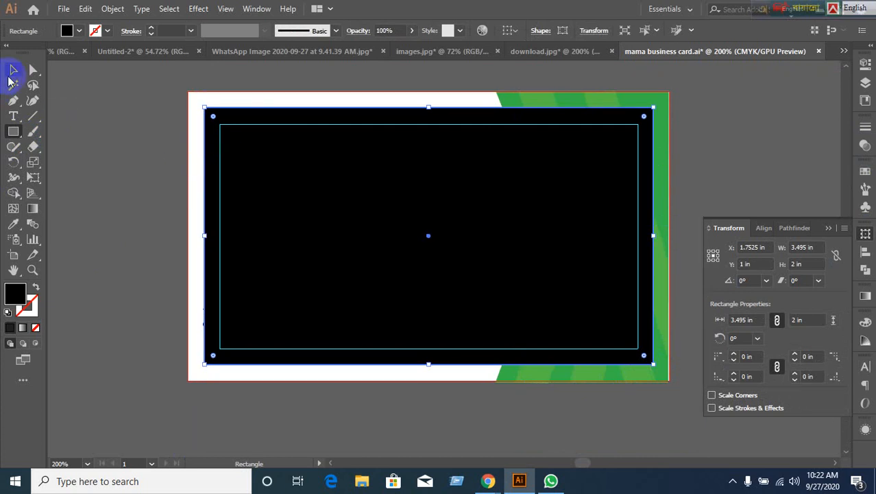
pyautogui.press('Delete')
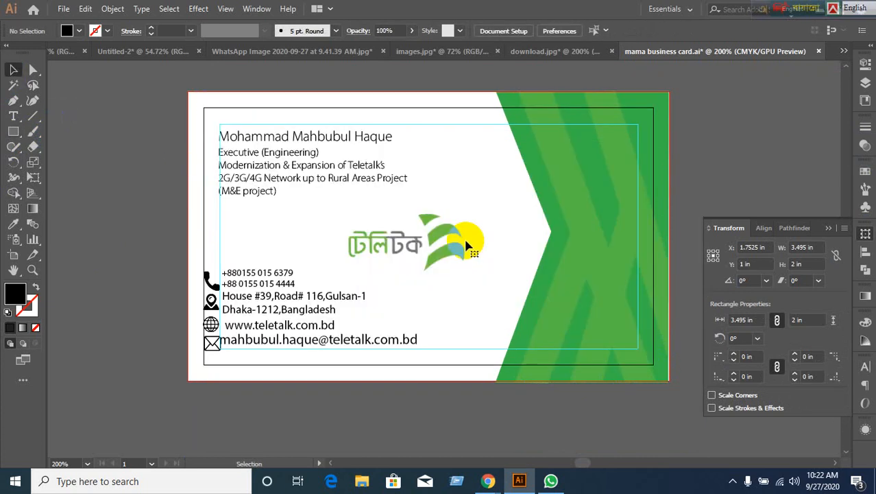
pyautogui.hotkey('ctrl', 'z')
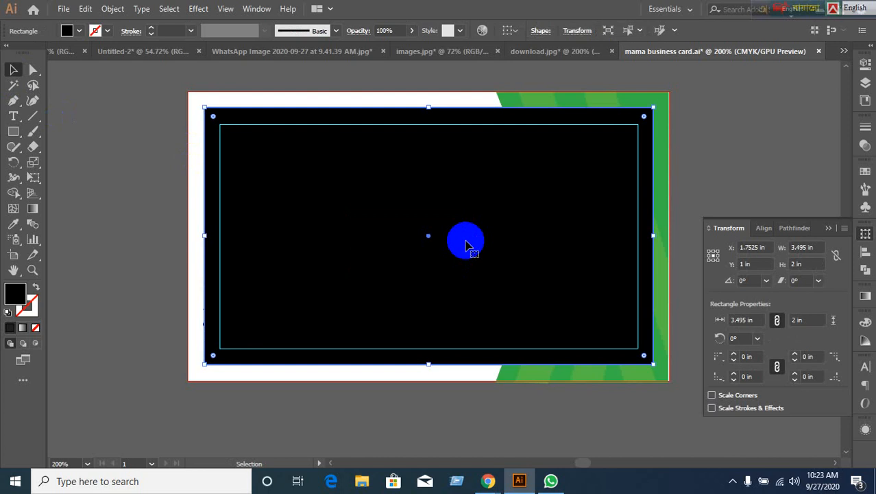
pyautogui.press('Delete')
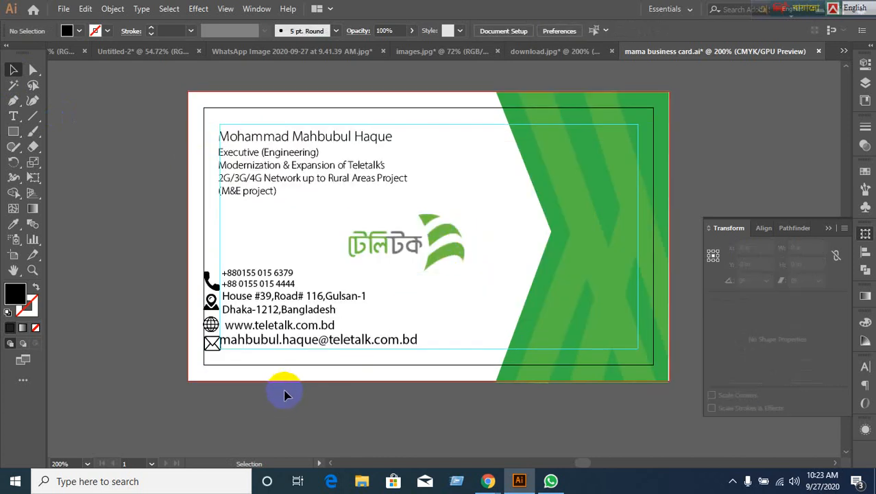
# Open the Character panel for the title lines, then clear the selection.
pyautogui.scroll(1, 287, 389)
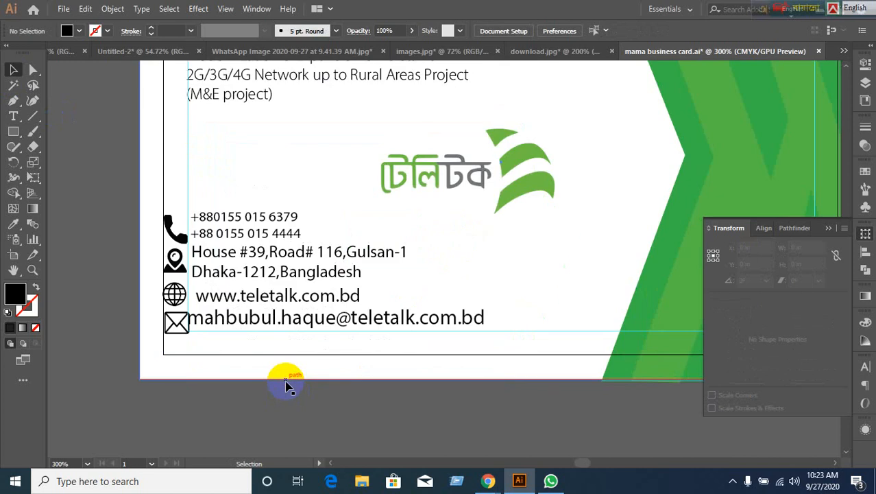
pyautogui.scroll(-1, 287, 388)
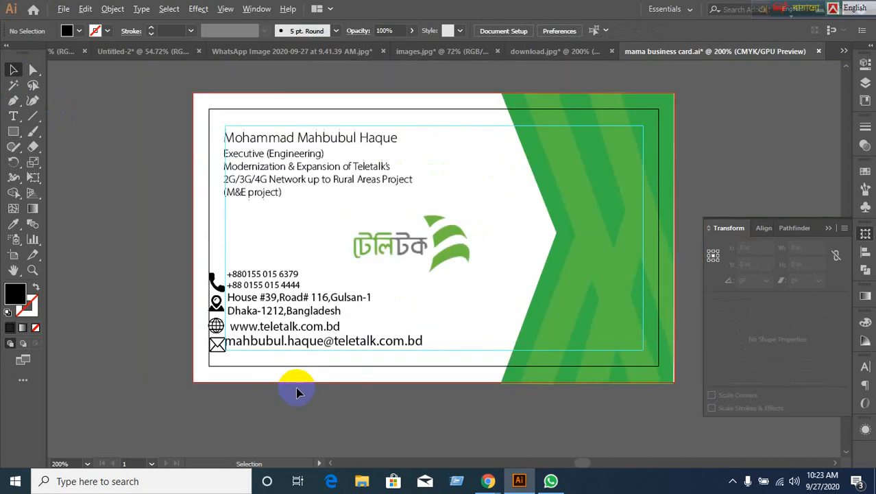
pyautogui.click(300, 176)
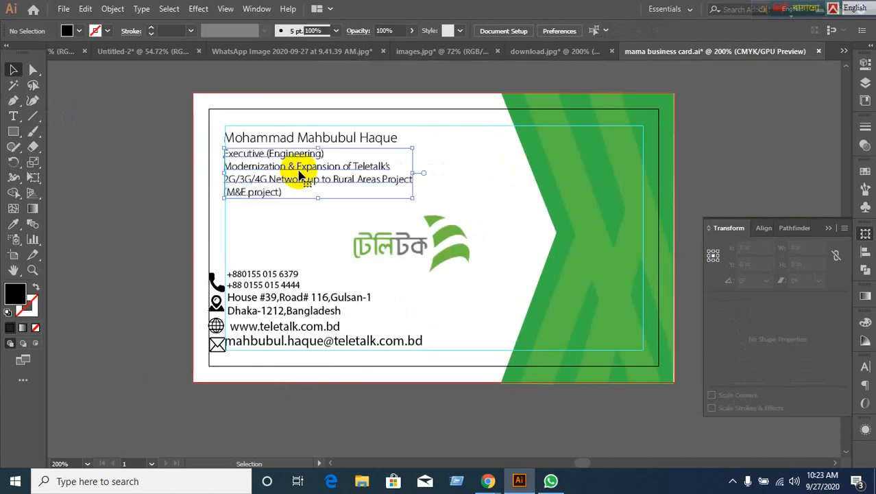
pyautogui.click(863, 371)
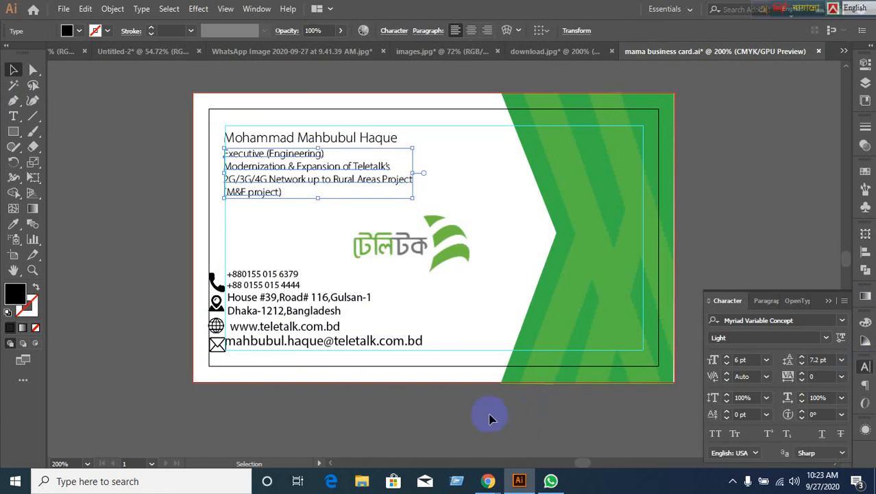
pyautogui.click(278, 310)
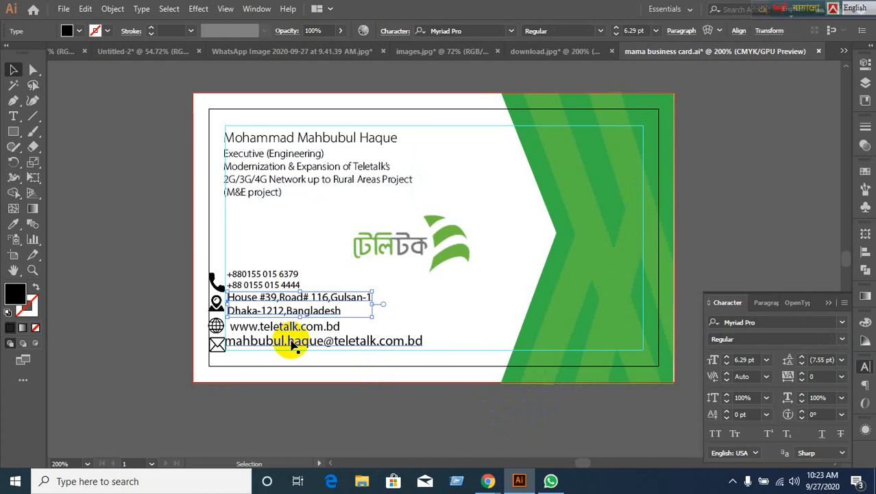
pyautogui.click(205, 274)
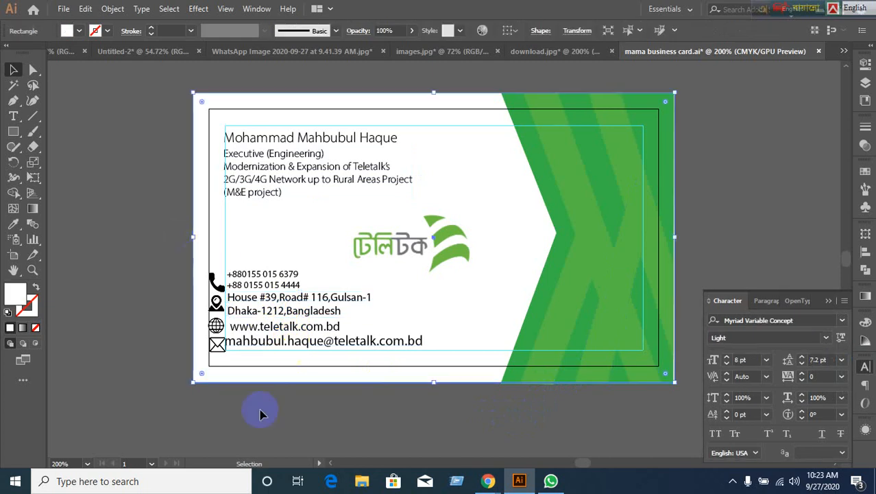
pyautogui.click(262, 425)
pyautogui.click(200, 266)
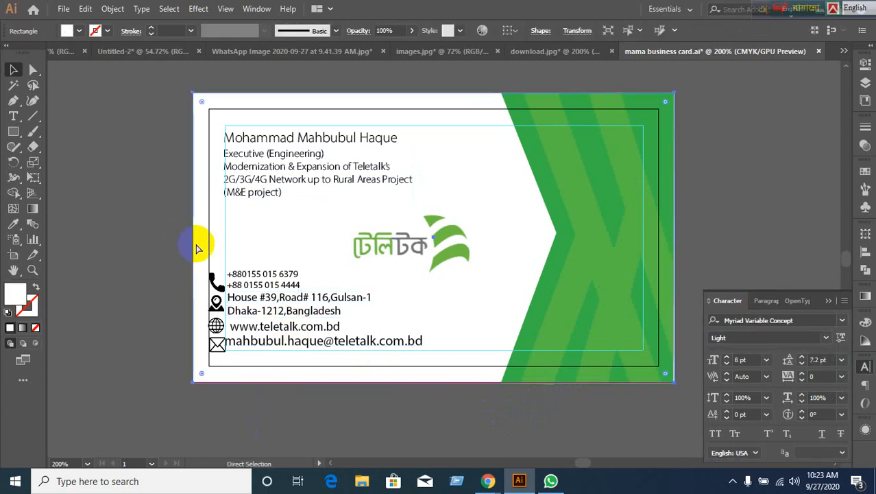
pyautogui.hotkey('ctrl', 'shift', 'a')
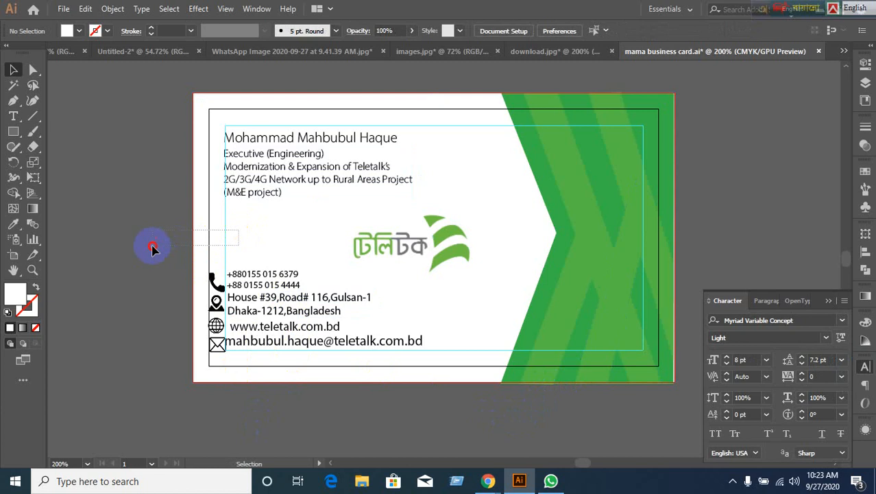
# Marquee-select the contact icons and text and shift them right to line up with the title.
pyautogui.moveTo(198, 257); pyautogui.dragTo(317, 331)
pyautogui.moveTo(316, 330); pyautogui.dragTo(342, 328)
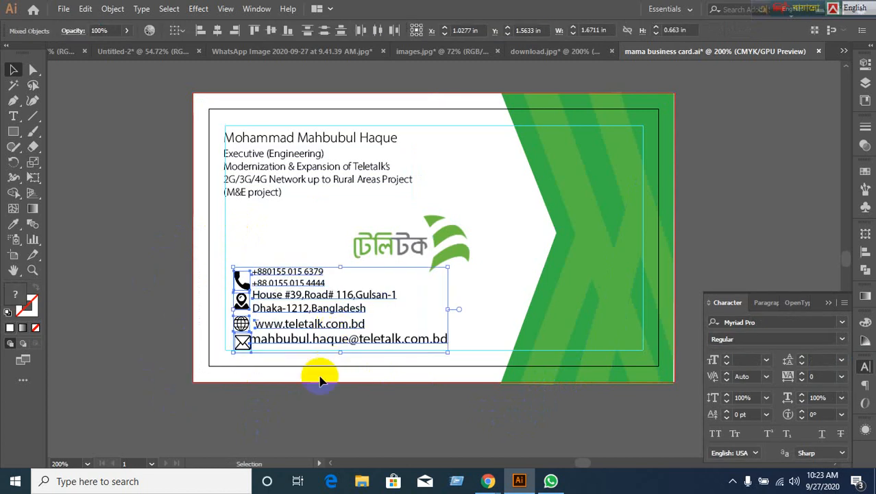
pyautogui.press('Left')
pyautogui.press('Left')
pyautogui.press('Left')
pyautogui.press('Left')
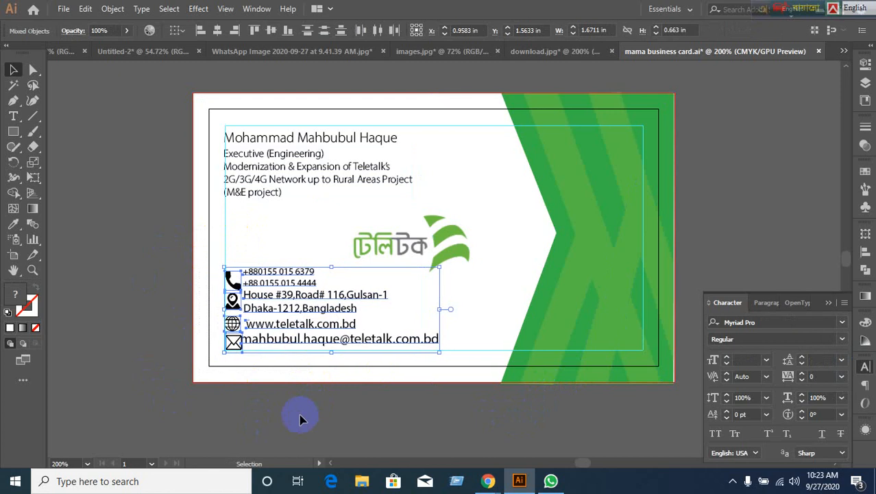
pyautogui.click(299, 378)
pyautogui.scroll(1, 266, 406)
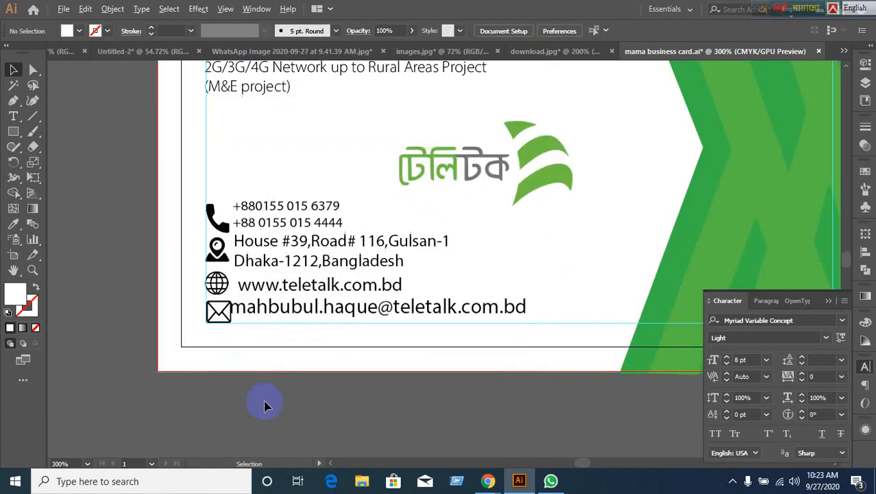
# Nudge the email line right and give it the title lines' light 6 pt style.
pyautogui.click(303, 314)
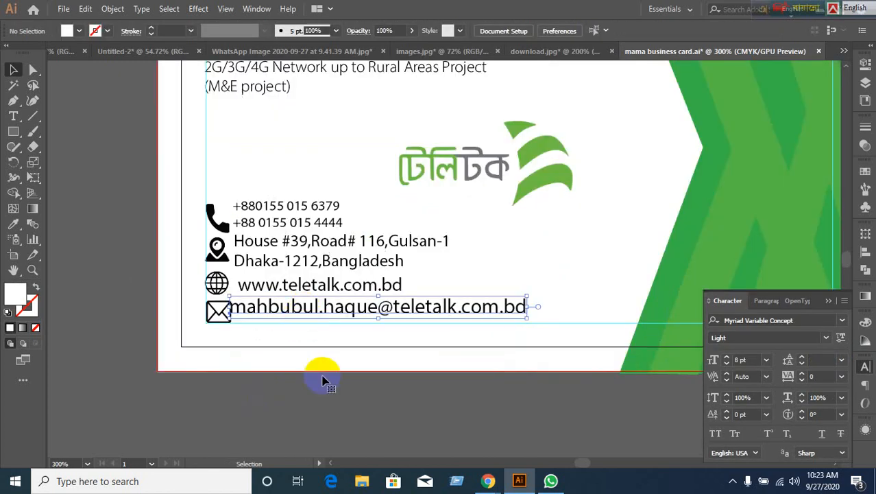
pyautogui.press('Right')
pyautogui.press('Right')
pyautogui.press('Right')
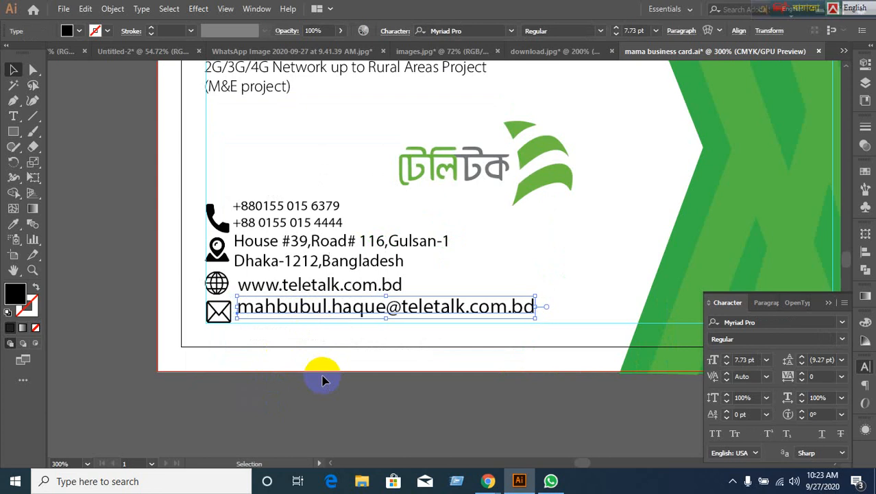
pyautogui.scroll(2, 308, 374)
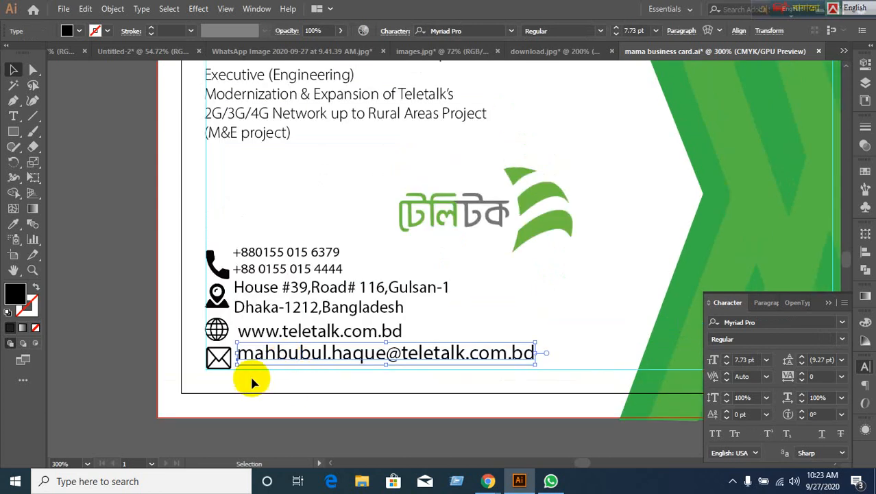
pyautogui.scroll(1, 248, 374)
pyautogui.scroll(1, 248, 370)
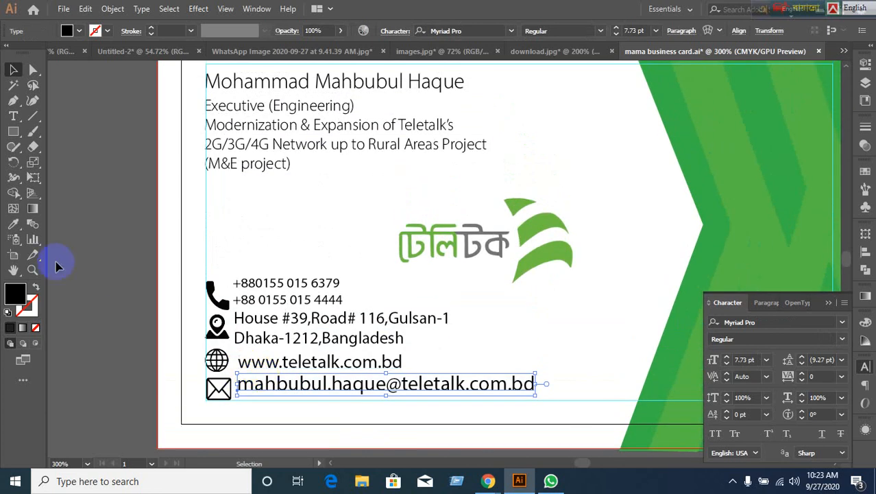
pyautogui.click(14, 223)
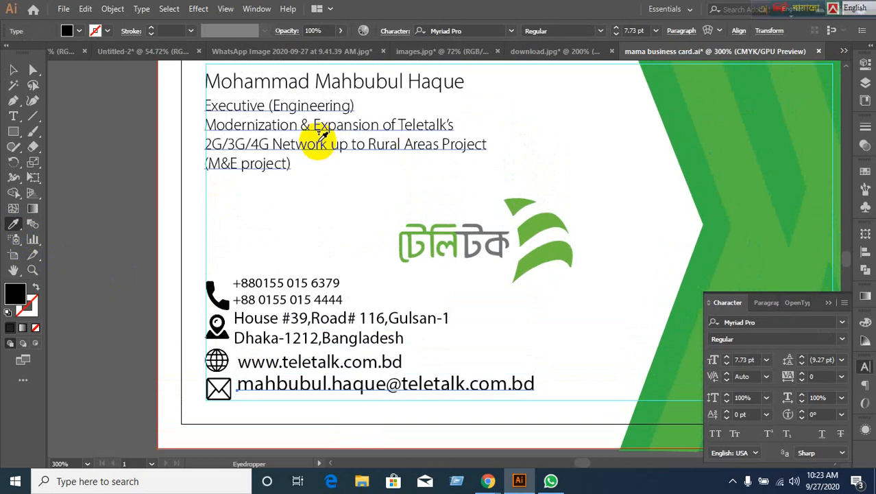
pyautogui.click(315, 146)
pyautogui.click(13, 69)
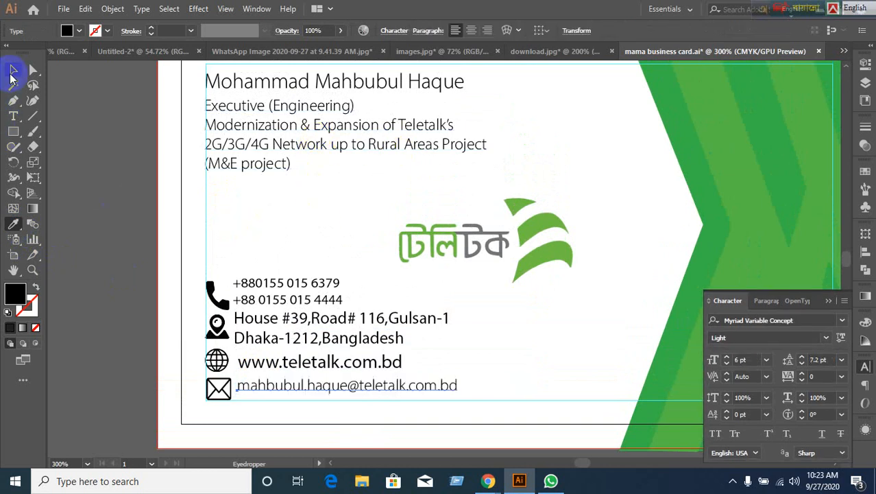
pyautogui.click(305, 364)
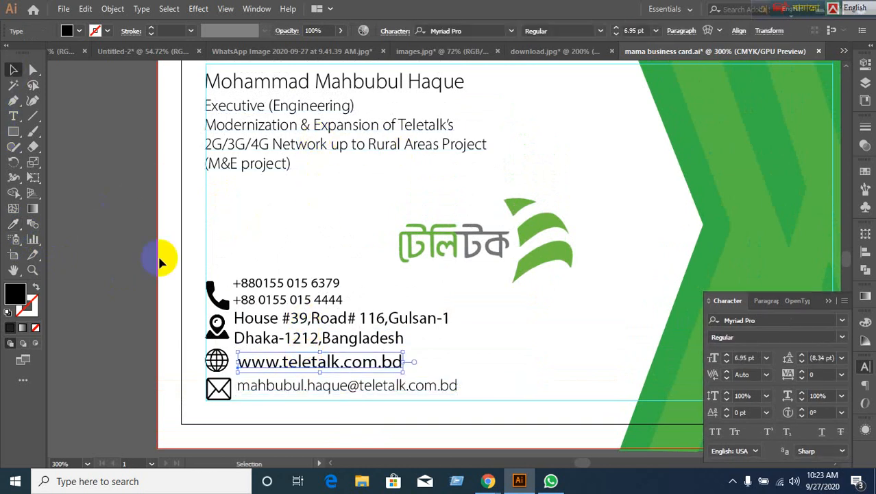
pyautogui.click(13, 223)
pyautogui.click(276, 125)
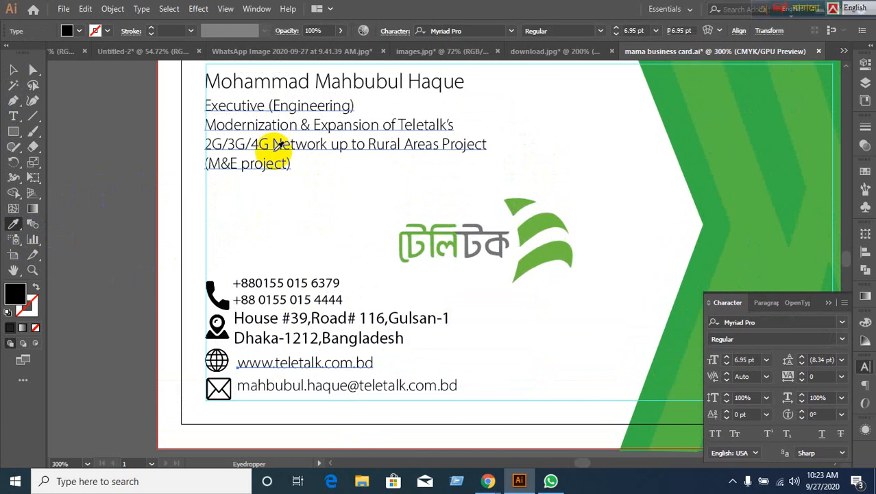
pyautogui.click(13, 69)
pyautogui.click(81, 152)
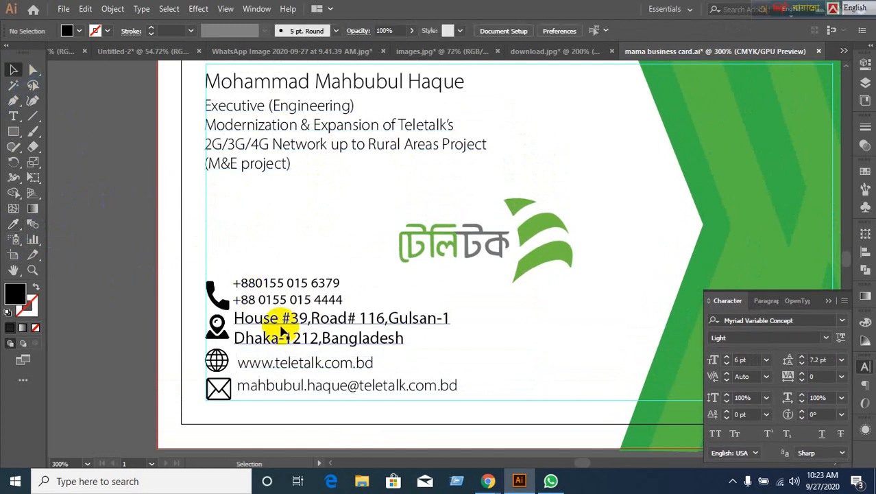
pyautogui.click(236, 317)
pyautogui.click(13, 223)
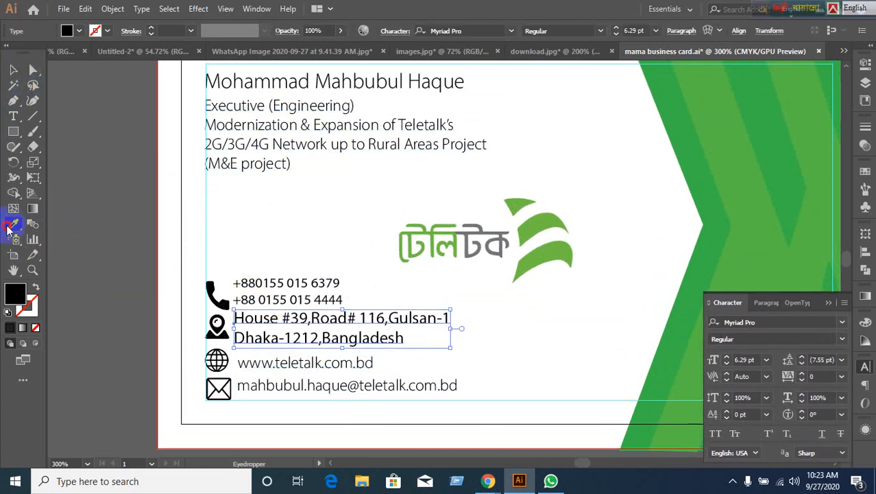
pyautogui.click(237, 122)
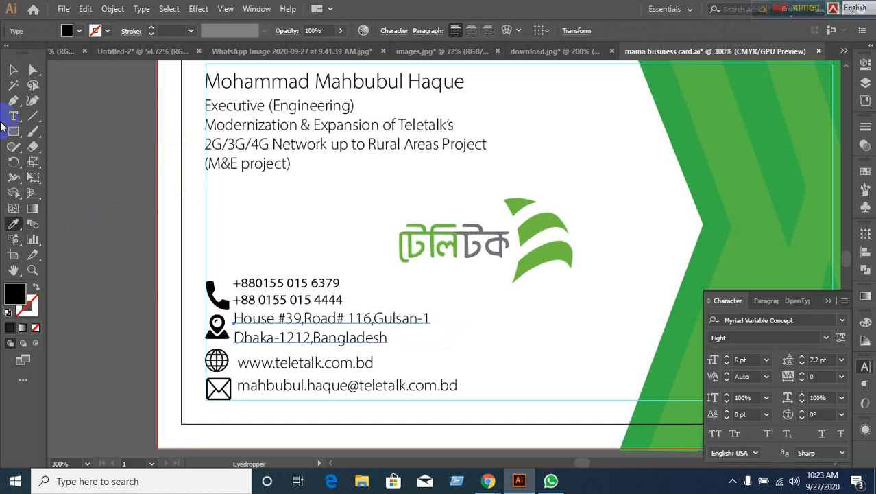
pyautogui.click(234, 318)
pyautogui.click(13, 70)
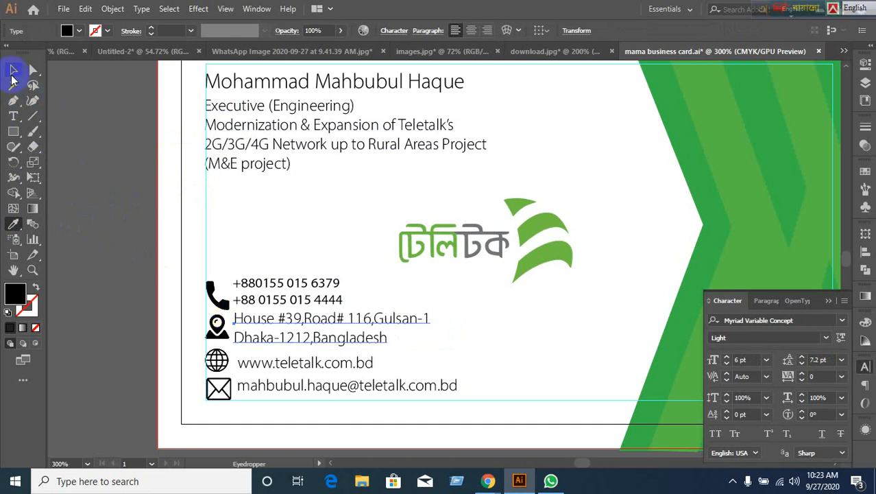
# Apply the title lines' 6 pt Light style to the phone numbers.
pyautogui.click(235, 317)
pyautogui.click(282, 295)
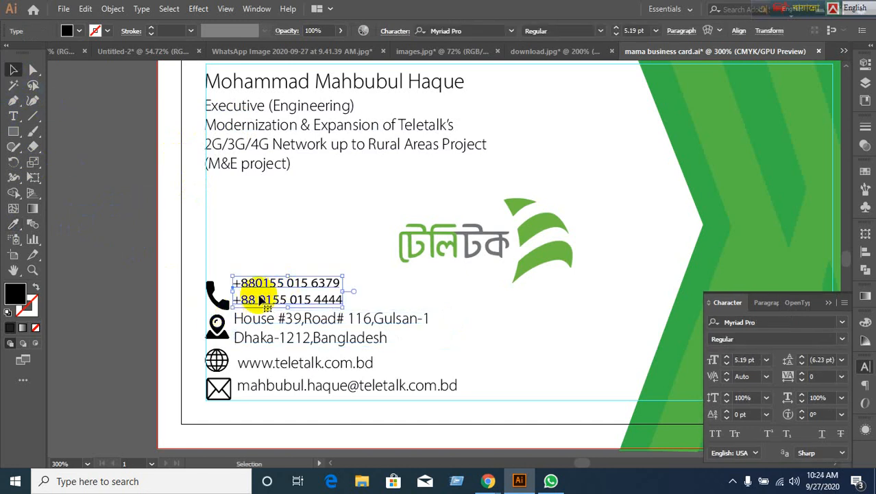
pyautogui.click(13, 224)
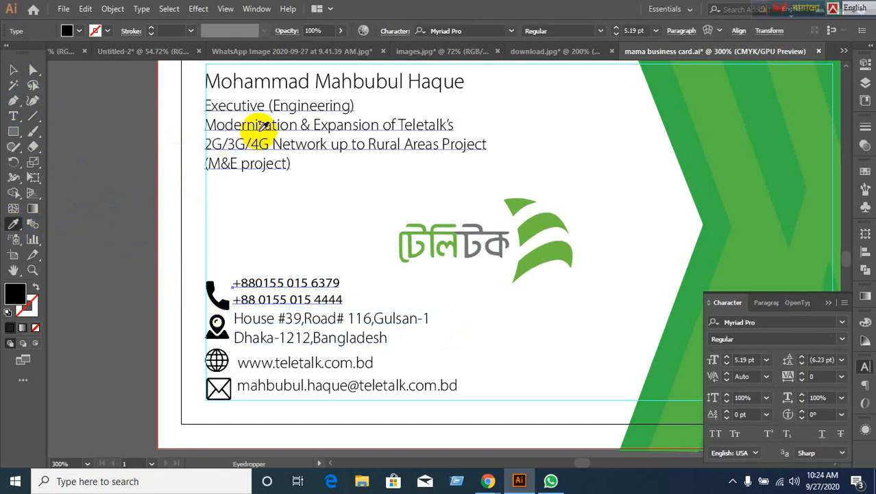
pyautogui.click(241, 128)
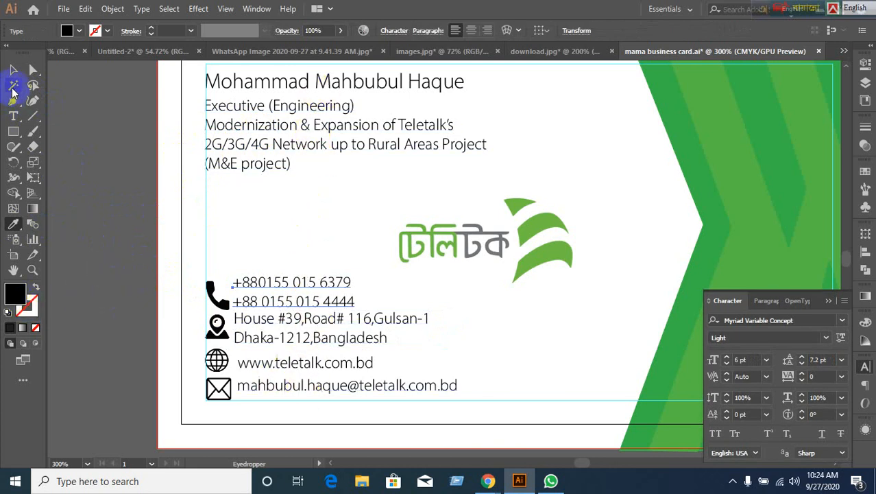
pyautogui.click(13, 69)
pyautogui.click(189, 343)
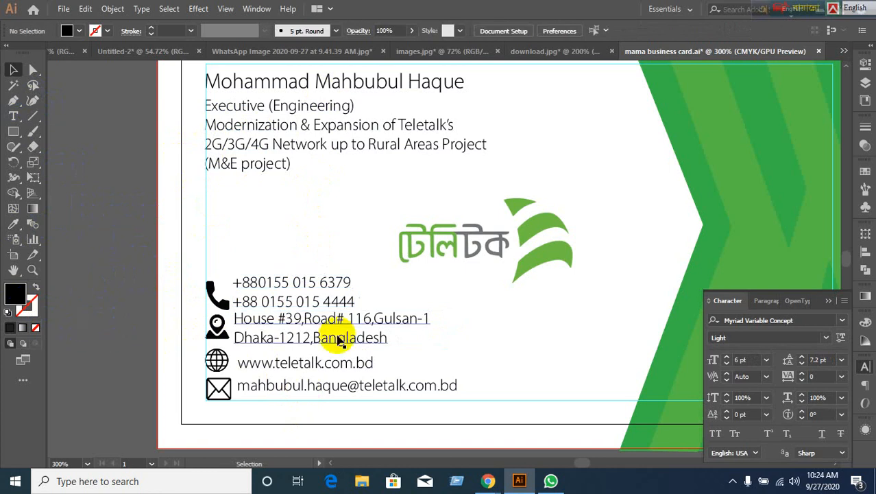
# Make the cardholder's name Myriad Variable Concept Semibold at 8 pt.
pyautogui.click(309, 96)
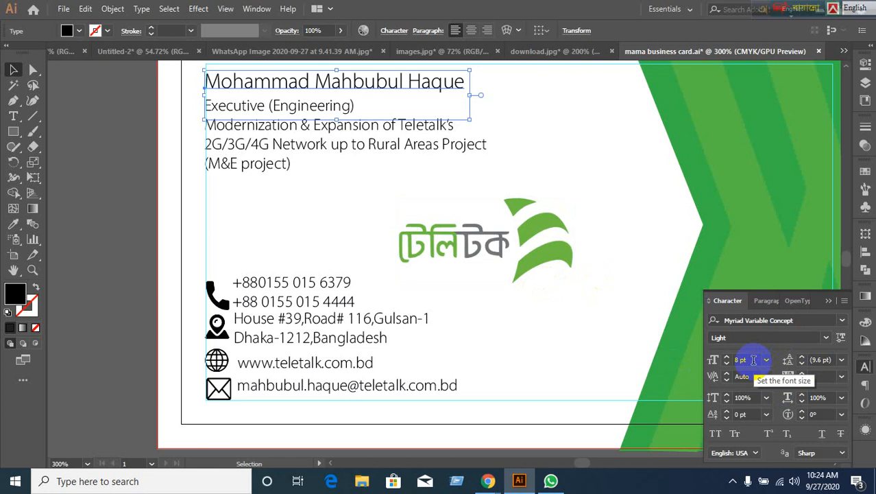
pyautogui.click(824, 338)
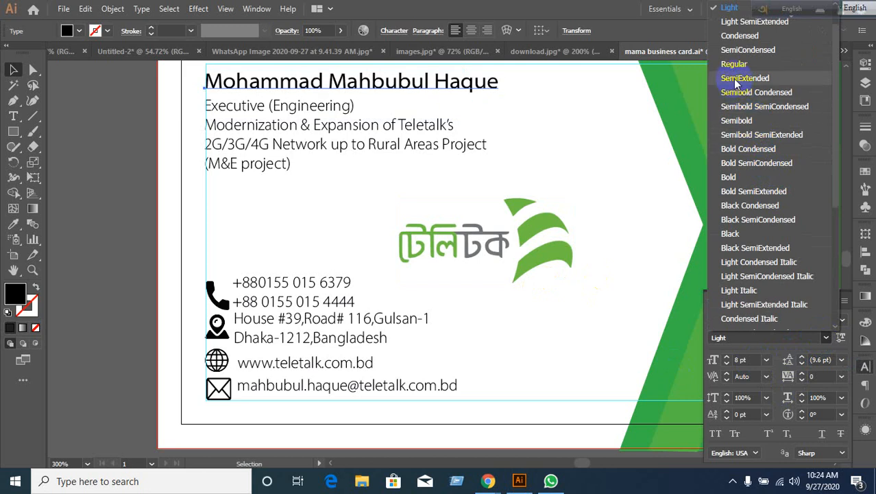
pyautogui.click(740, 120)
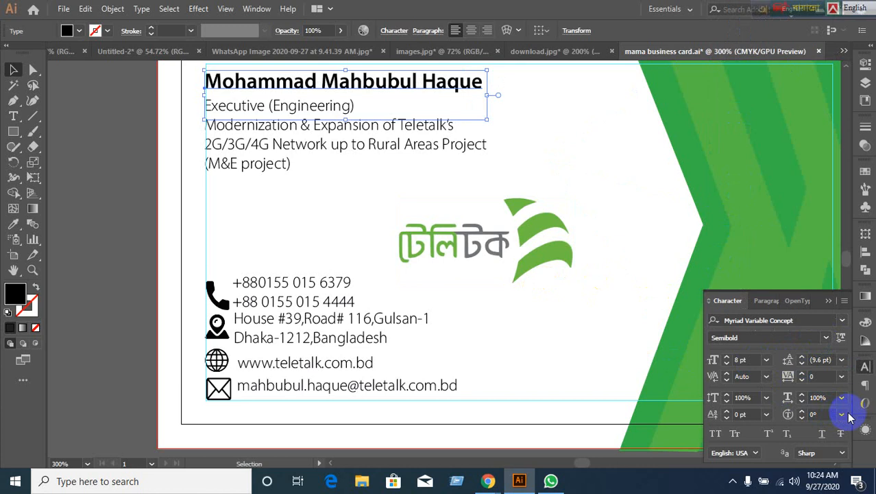
pyautogui.click(745, 359)
pyautogui.press('Down')
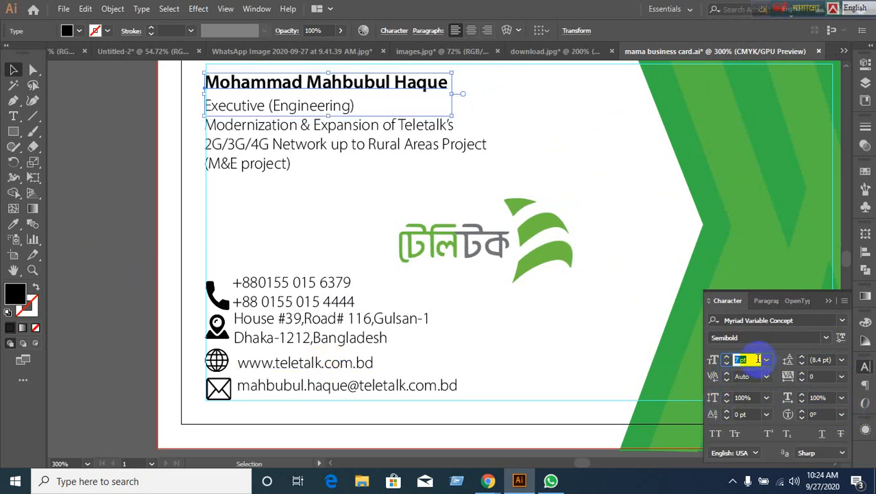
pyautogui.press('Up')
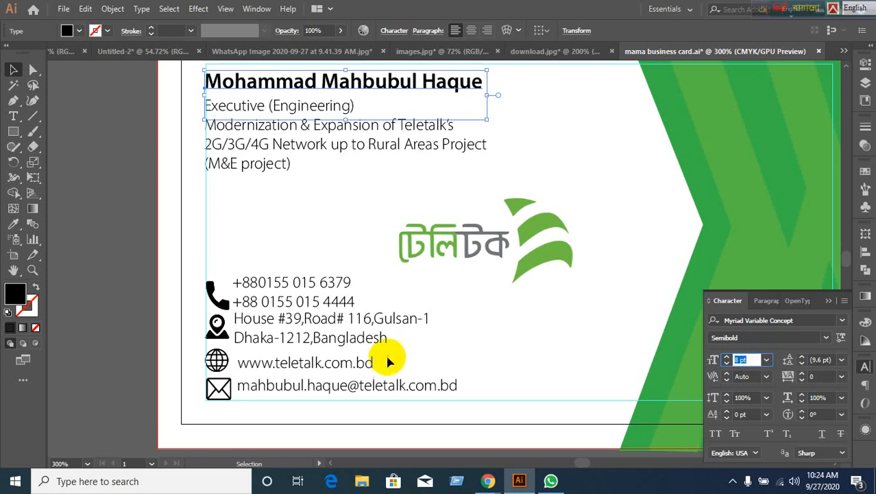
pyautogui.click(87, 251)
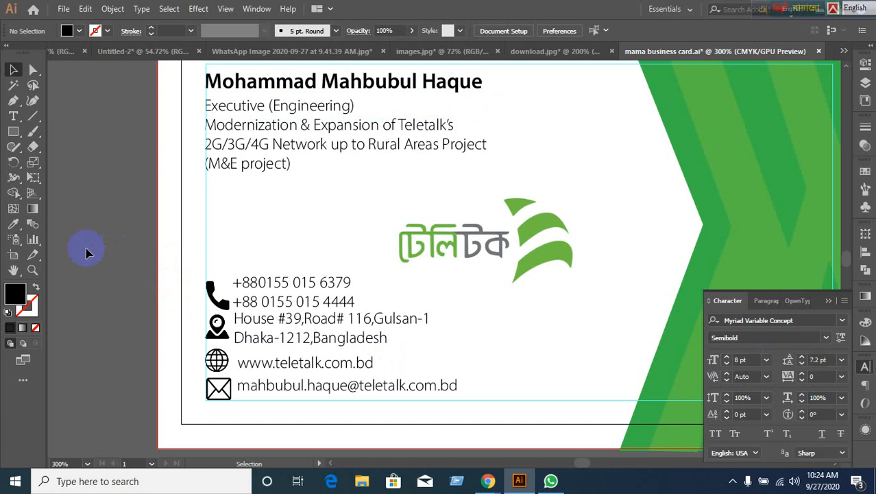
# Drag the Teletalk logo up and right, next to the green chevron beside the title lines.
pyautogui.scroll(-1, 71, 177)
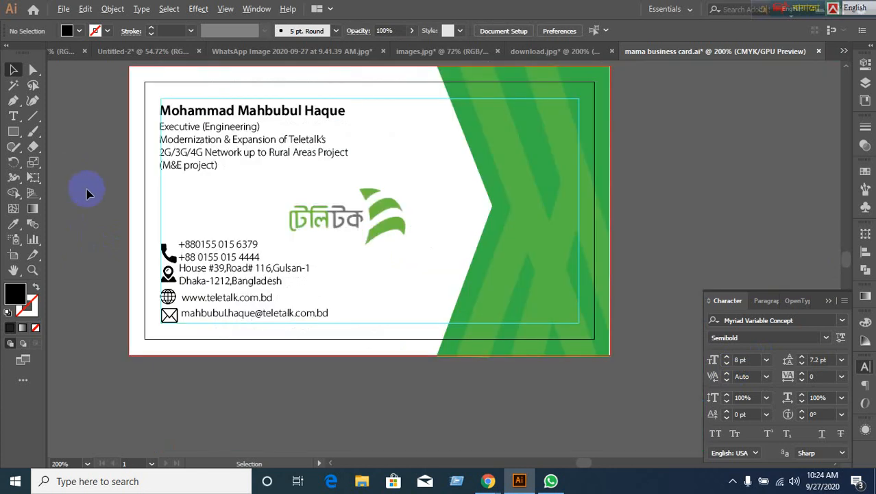
pyautogui.moveTo(155, 192); pyautogui.dragTo(211, 212)
pyautogui.scroll(1, 275, 233)
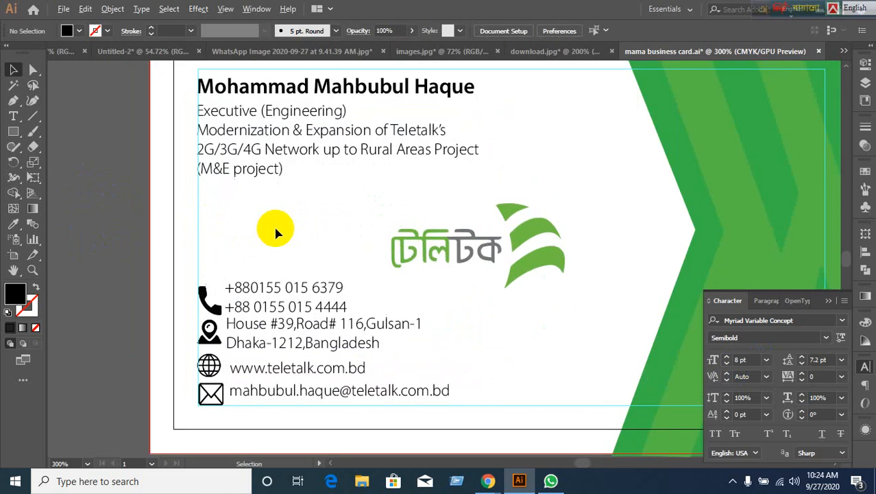
pyautogui.moveTo(319, 362); pyautogui.dragTo(333, 283)
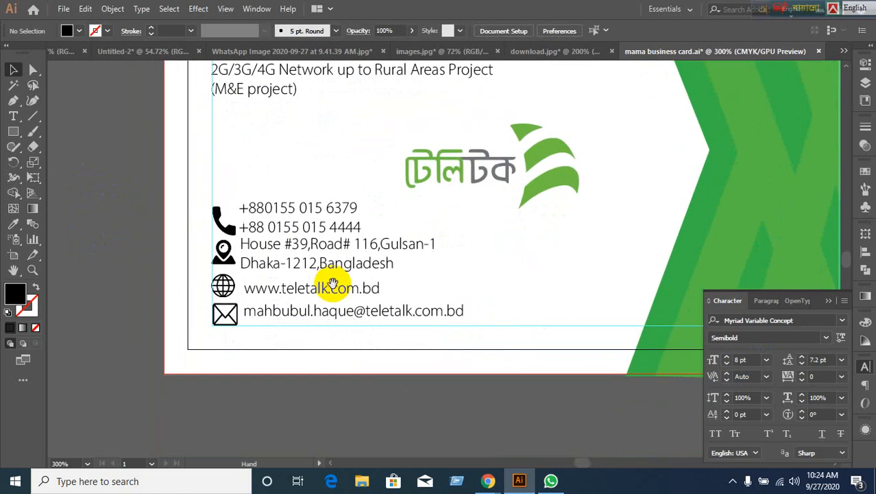
pyautogui.click(271, 267)
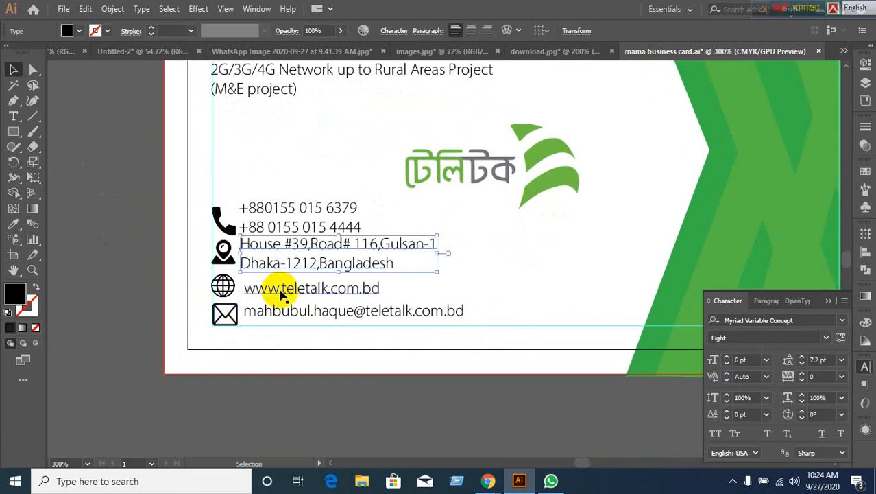
pyautogui.click(332, 291)
pyautogui.scroll(2, 288, 336)
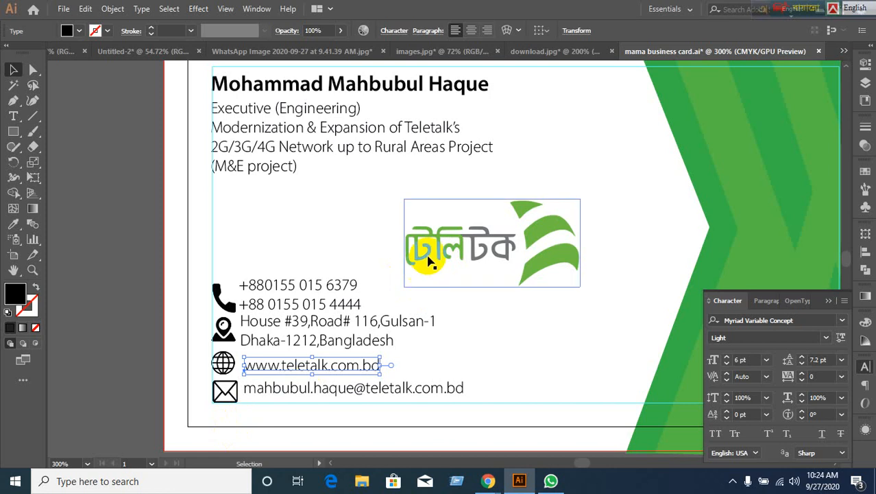
pyautogui.moveTo(429, 256); pyautogui.dragTo(515, 254)
pyautogui.scroll(-1, 336, 382)
pyautogui.scroll(-2, 336, 382)
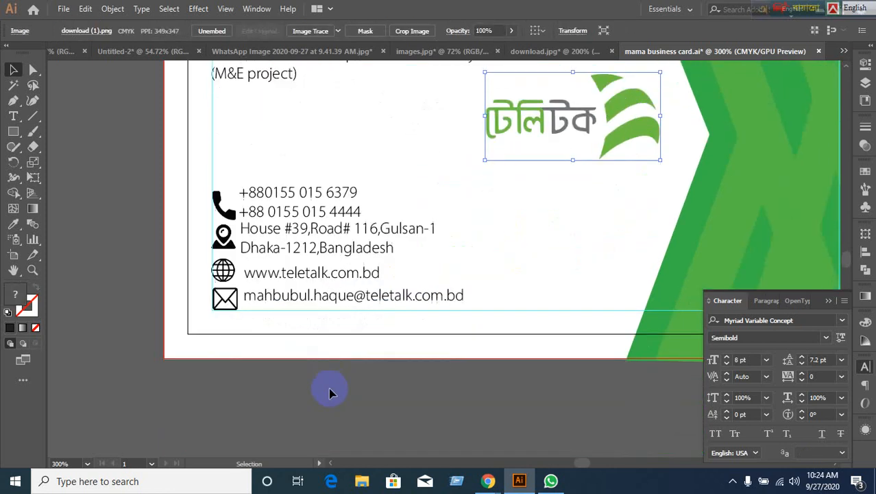
pyautogui.scroll(3, 333, 392)
pyautogui.scroll(-2, 278, 285)
pyautogui.scroll(-2, 254, 449)
pyautogui.click(333, 378)
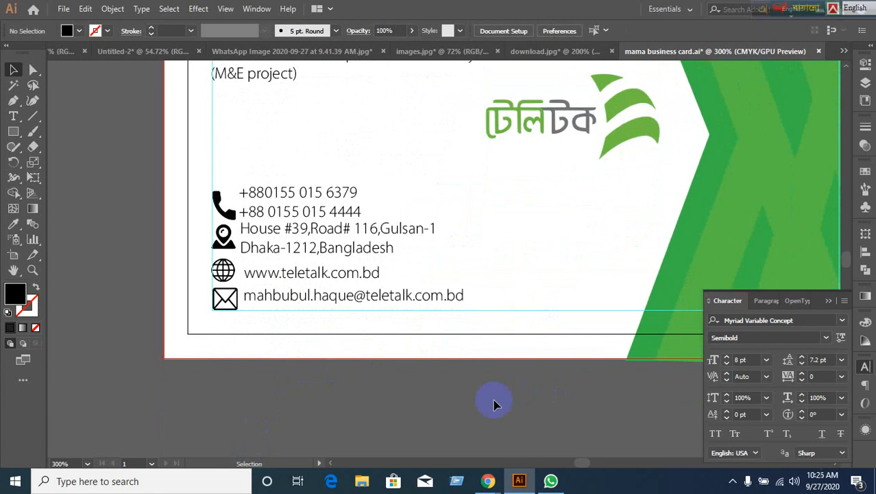
# Nudge the whole contact text block slightly to the right.
pyautogui.moveTo(289, 172); pyautogui.dragTo(331, 319)
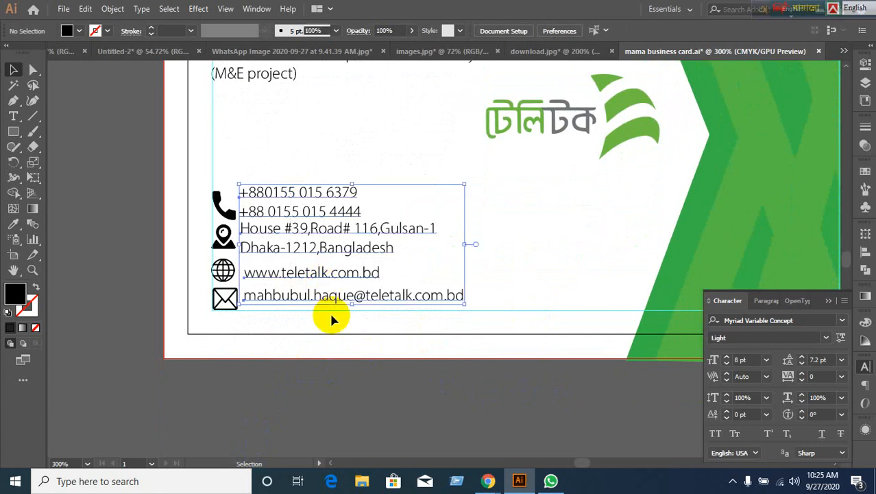
pyautogui.press('Right')
pyautogui.press('Right')
pyautogui.press('Right')
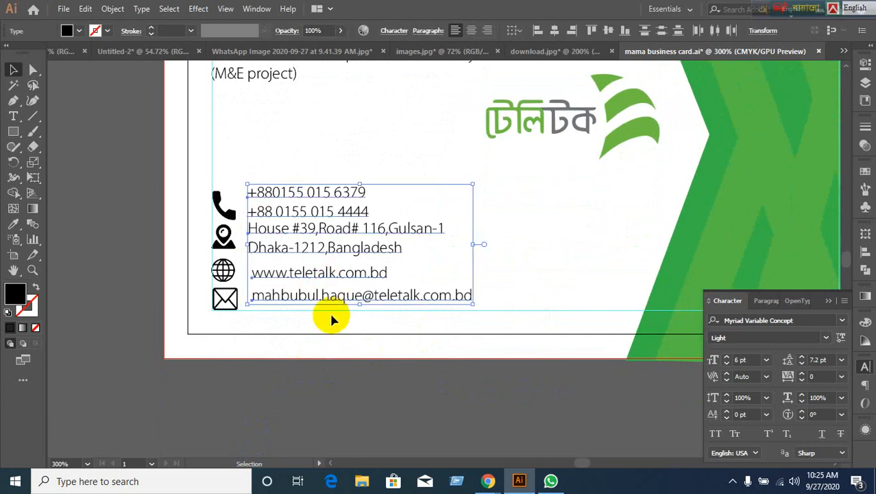
pyautogui.click(94, 299)
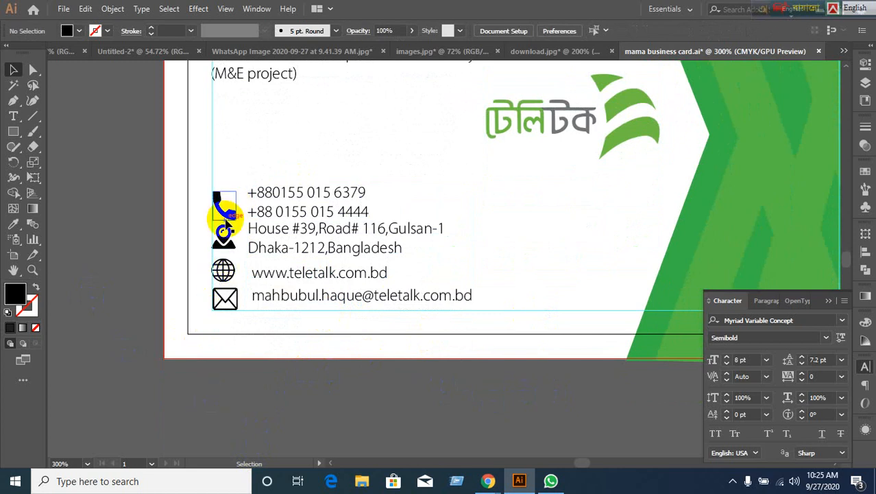
# Vertically centre the phone icon with its numbers and the pin icon with the address.
pyautogui.click(223, 207)
pyautogui.keyDown('shift'); pyautogui.click(300, 195); pyautogui.keyUp('shift')
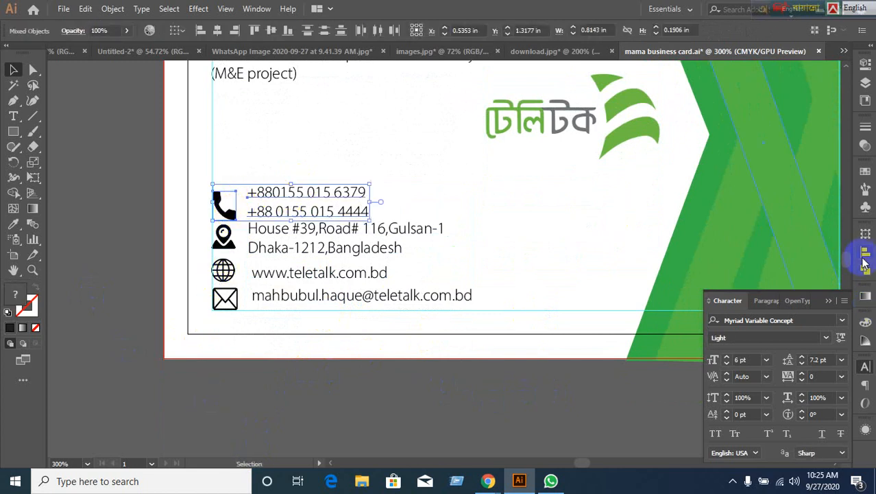
pyautogui.click(864, 254)
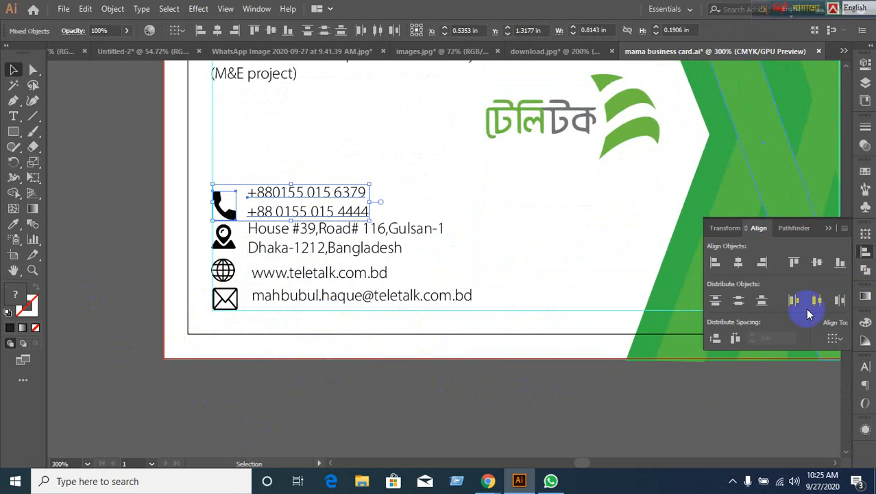
pyautogui.click(822, 261)
pyautogui.click(451, 402)
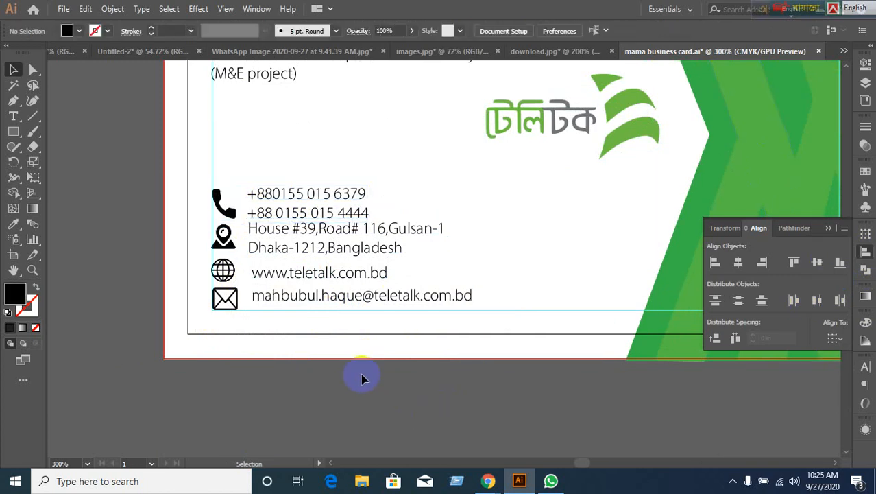
pyautogui.click(216, 251)
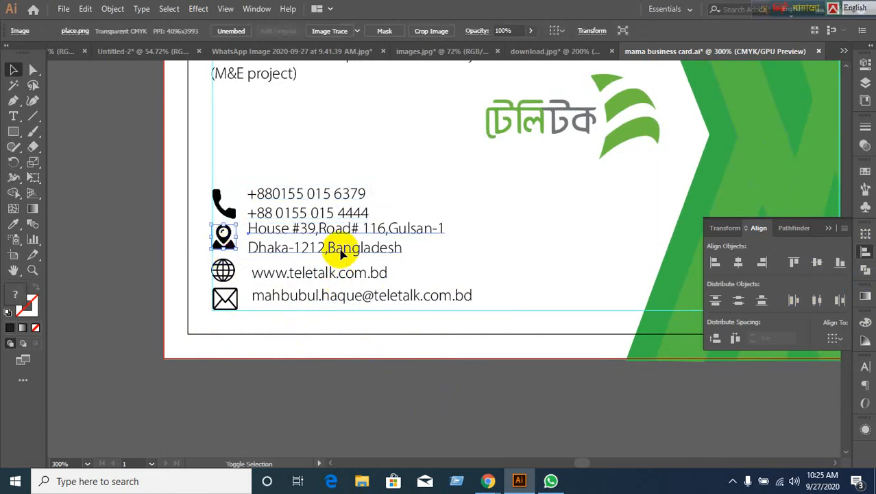
pyautogui.keyDown('shift'); pyautogui.click(343, 254); pyautogui.keyUp('shift')
pyautogui.click(817, 262)
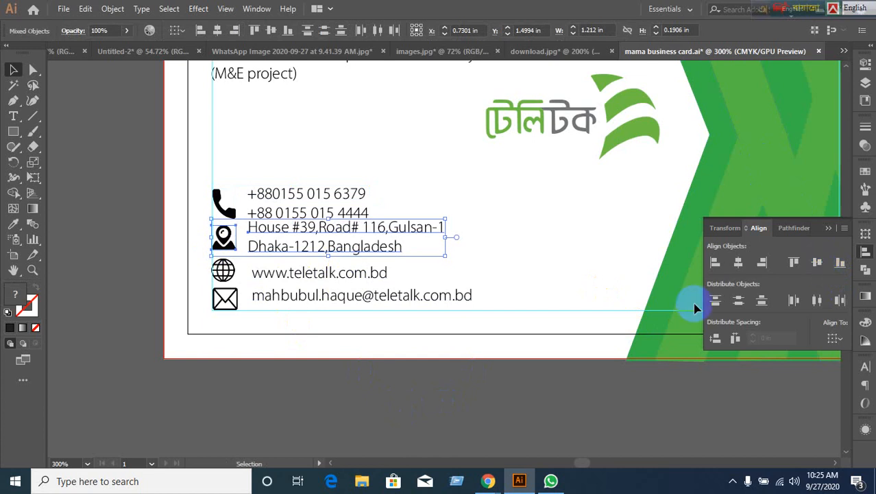
pyautogui.click(426, 392)
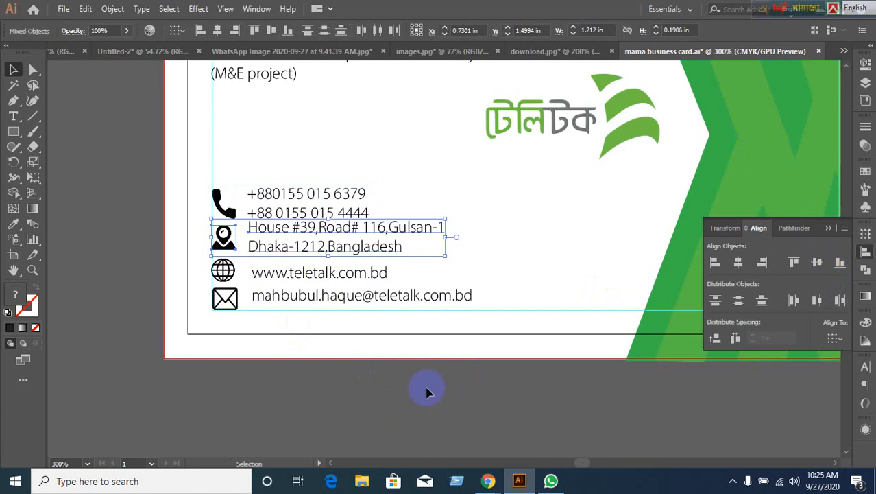
# Vertically centre the globe icon with the website and the envelope icon with the email.
pyautogui.keyDown('shift'); pyautogui.click(329, 274); pyautogui.keyUp('shift')
pyautogui.click(816, 262)
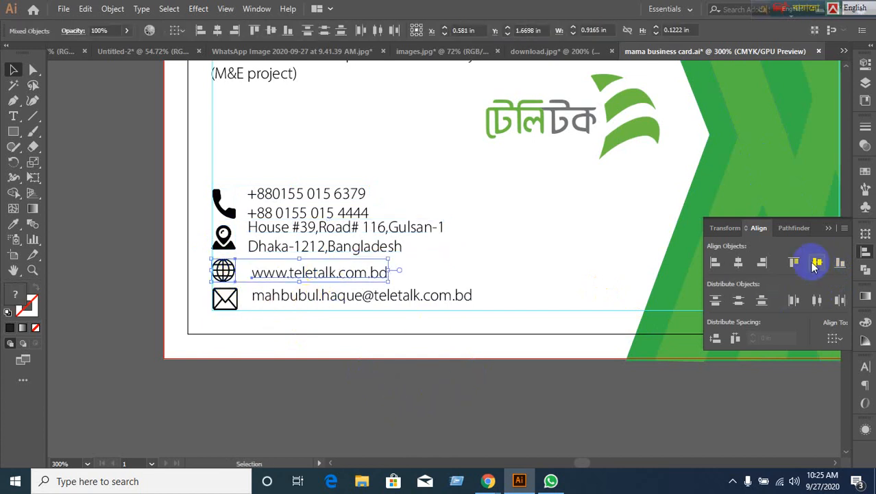
pyautogui.click(250, 348)
pyautogui.click(231, 307)
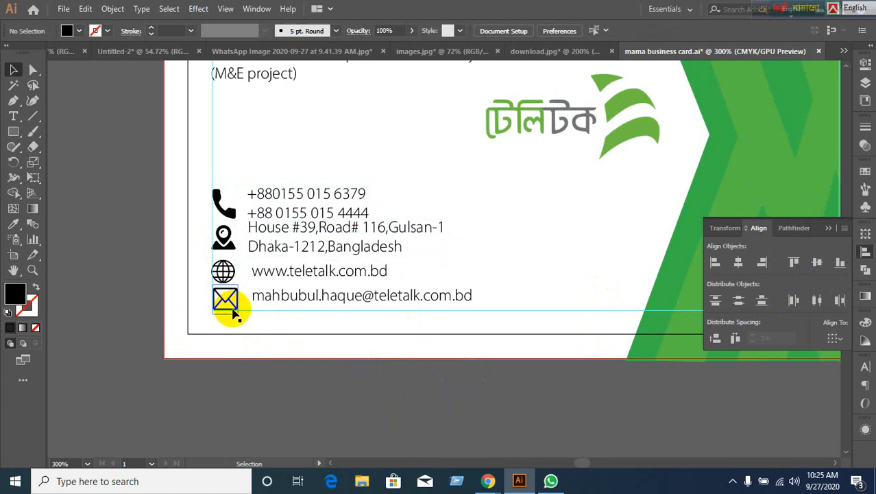
pyautogui.keyDown('shift'); pyautogui.click(313, 302); pyautogui.keyUp('shift')
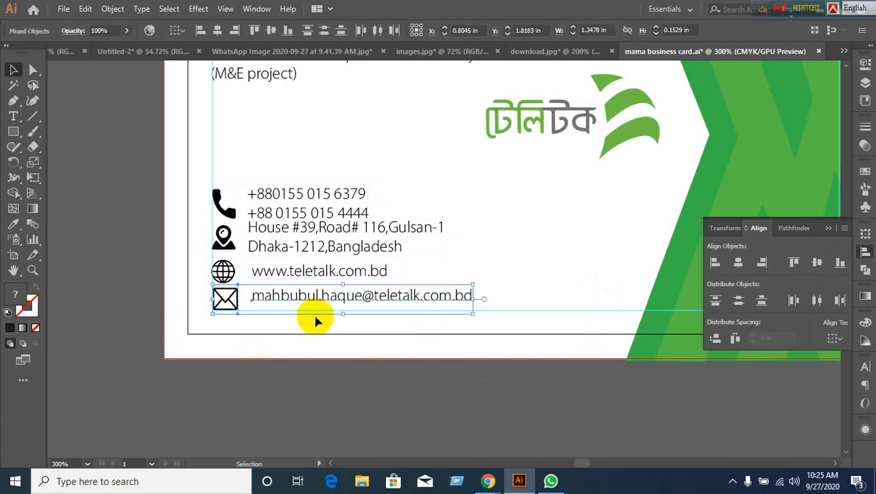
pyautogui.click(817, 263)
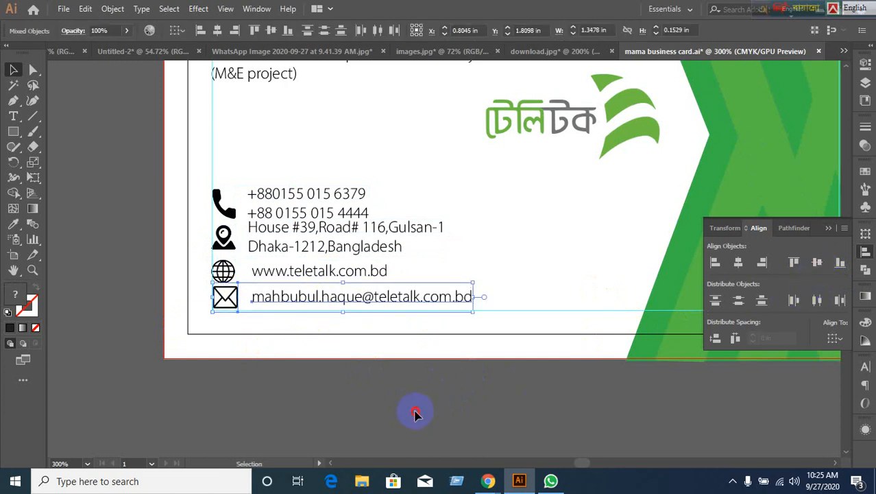
pyautogui.click(416, 414)
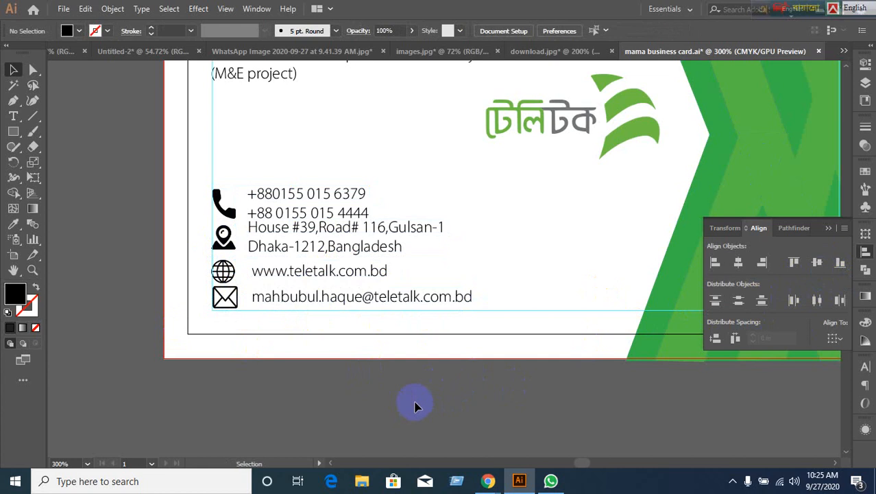
# Left-align all the contact text lines to one edge.
pyautogui.moveTo(270, 165); pyautogui.dragTo(377, 312)
pyautogui.click(715, 262)
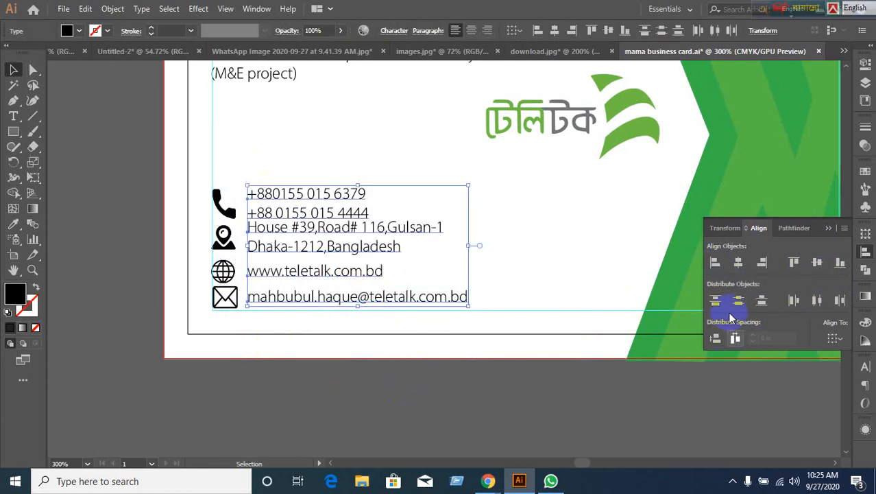
pyautogui.click(403, 430)
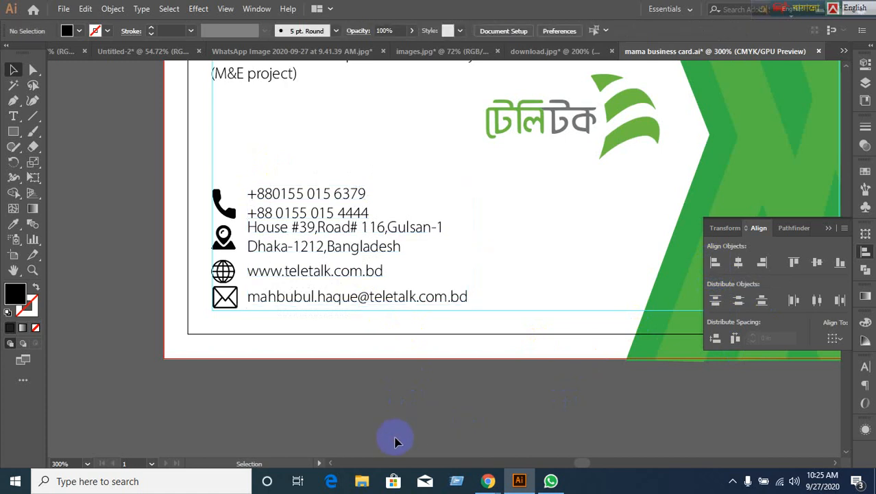
# Set the two phone-number lines to 7 pt leading.
pyautogui.click(330, 213)
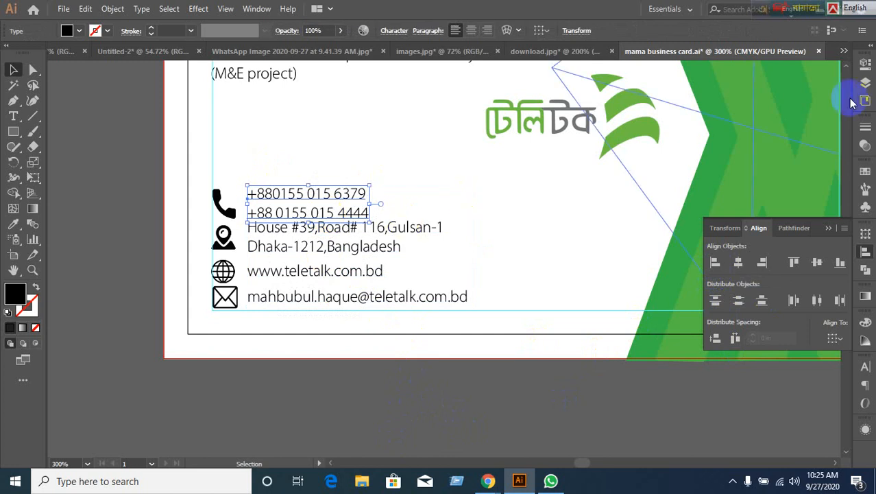
pyautogui.click(866, 367)
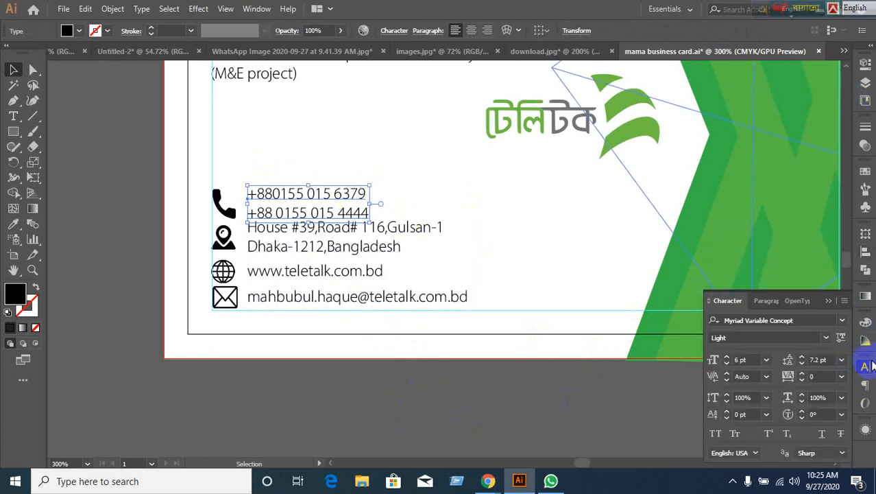
pyautogui.write('7')
pyautogui.press('Return')
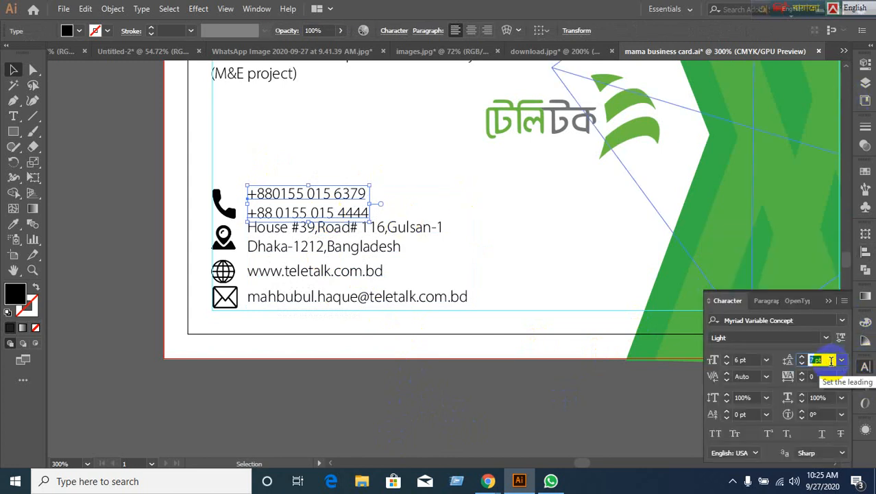
pyautogui.press('Down')
pyautogui.press('Down')
pyautogui.press('Up')
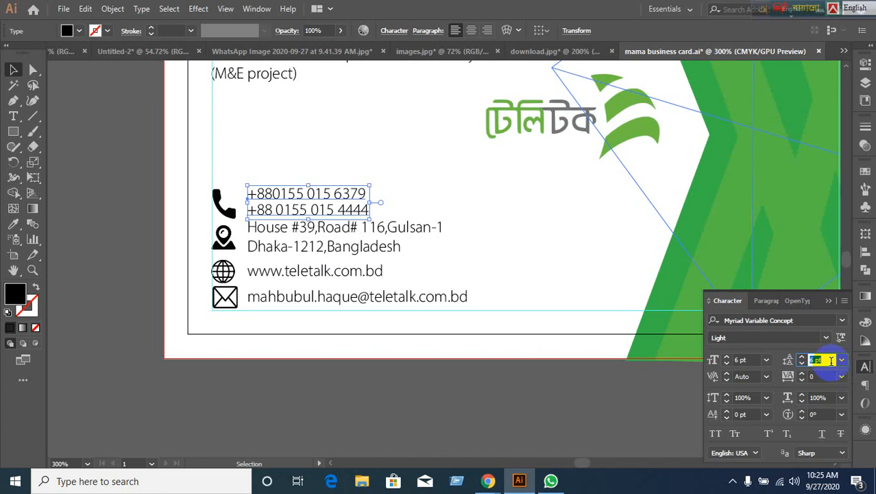
pyautogui.click(567, 401)
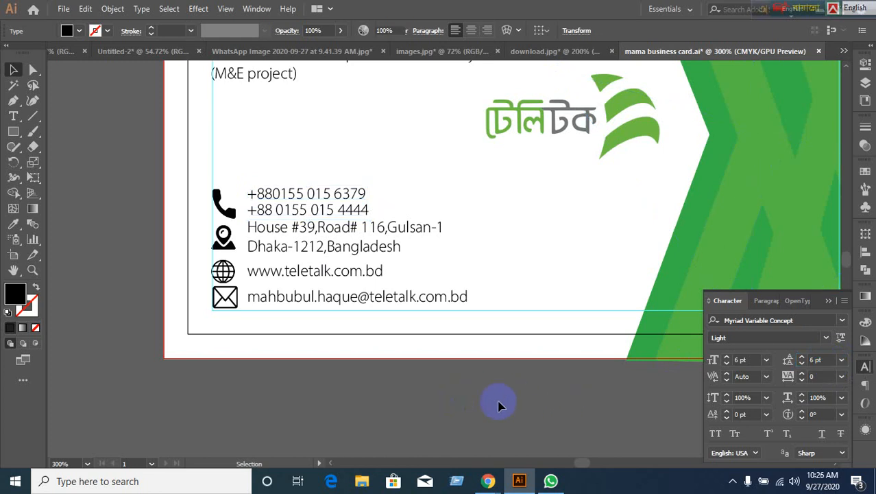
# Set the two-line address text to 7 pt leading.
pyautogui.click(312, 233)
pyautogui.click(320, 210)
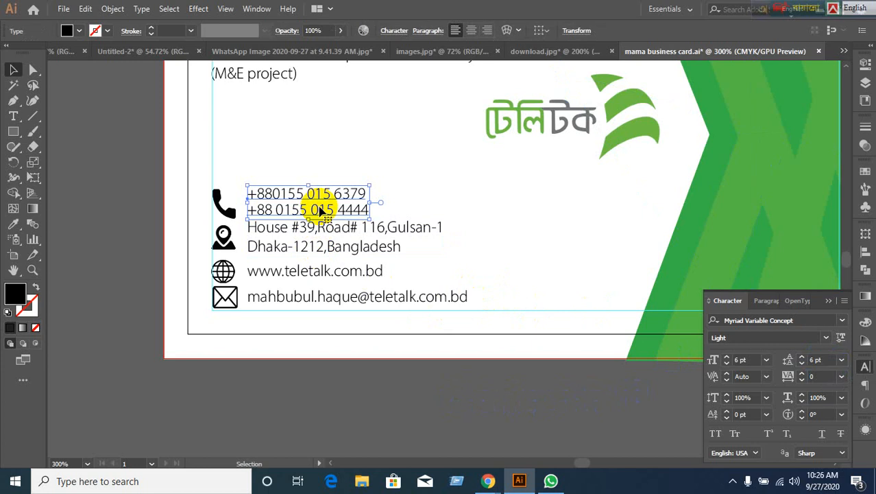
pyautogui.click(321, 254)
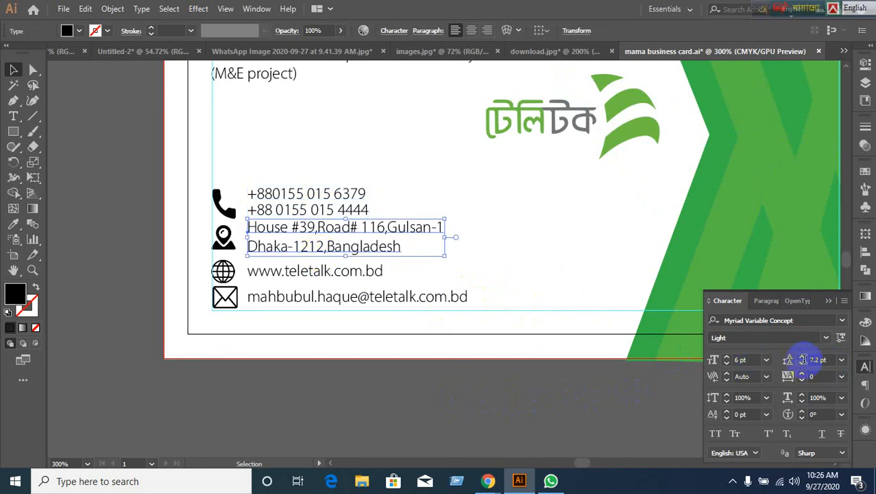
pyautogui.click(831, 360)
pyautogui.write('7')
pyautogui.press('Return')
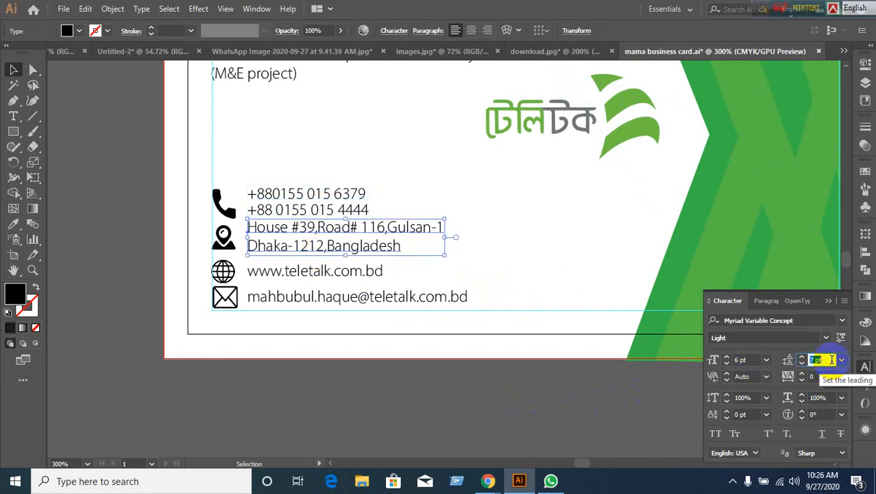
pyautogui.click(398, 356)
pyautogui.click(334, 269)
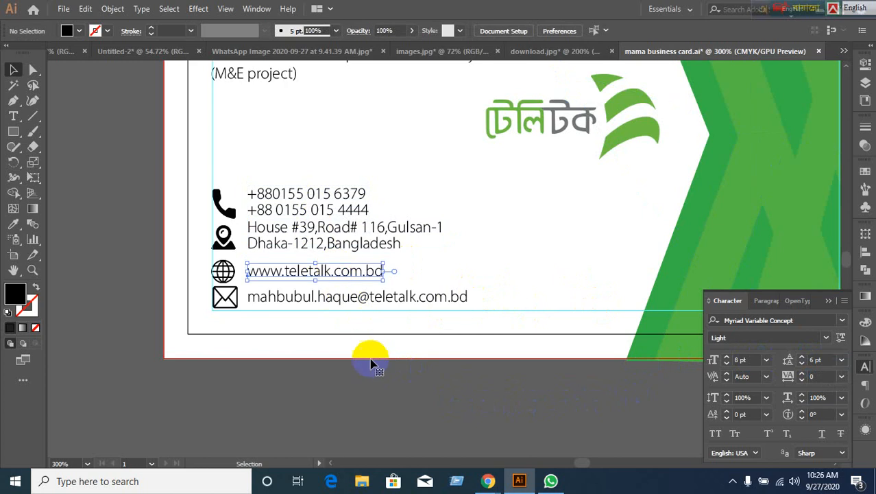
pyautogui.click(362, 397)
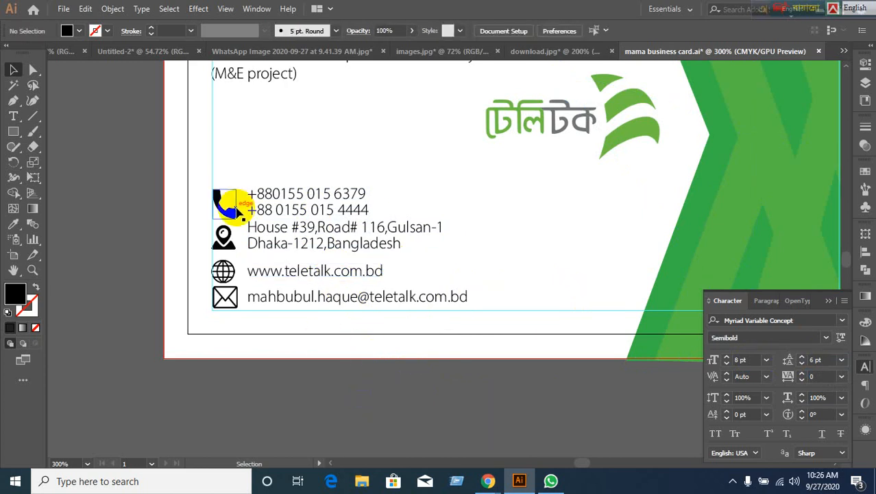
# Group the phone icon with its numbers and nudge the group up 10 pt.
pyautogui.click(230, 201)
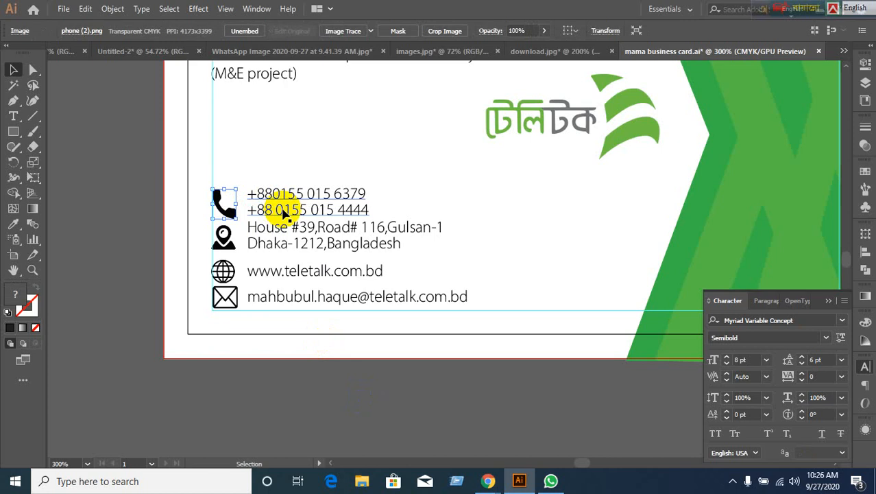
pyautogui.click(284, 213)
pyautogui.click(233, 210)
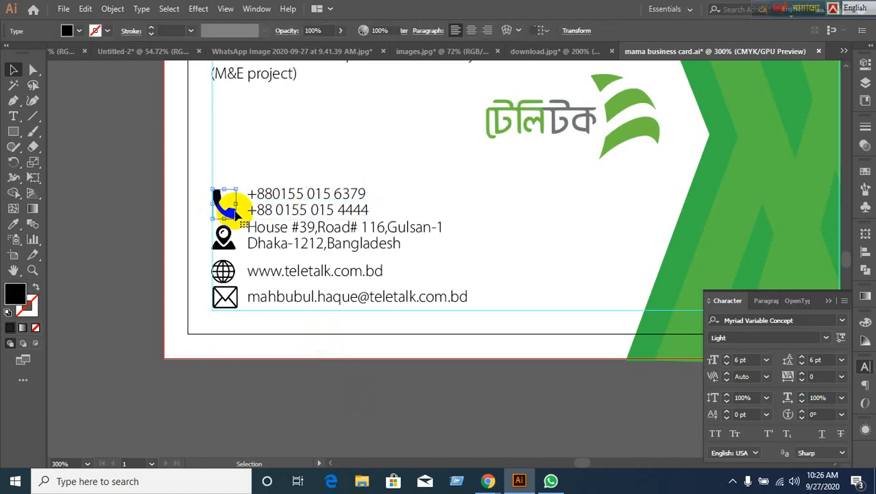
pyautogui.keyDown('shift'); pyautogui.click(306, 216); pyautogui.keyUp('shift')
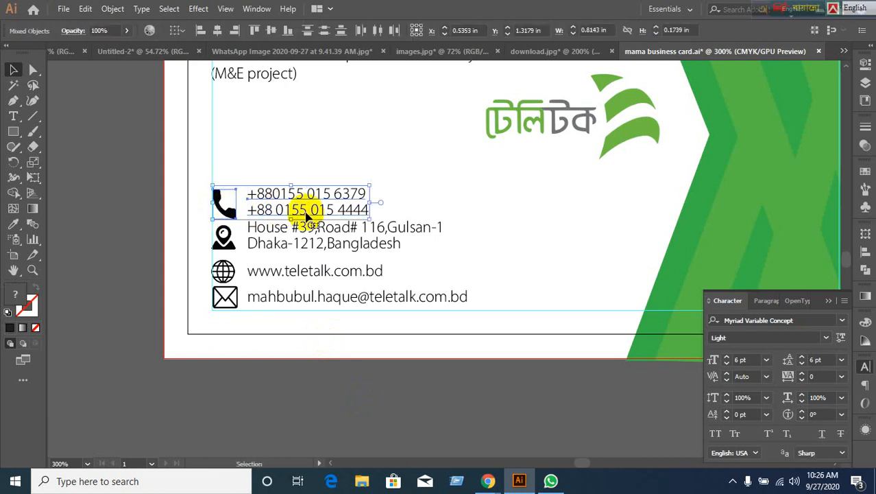
pyautogui.hotkey('ctrl', 'g')
pyautogui.hotkey('shift', 'Up')
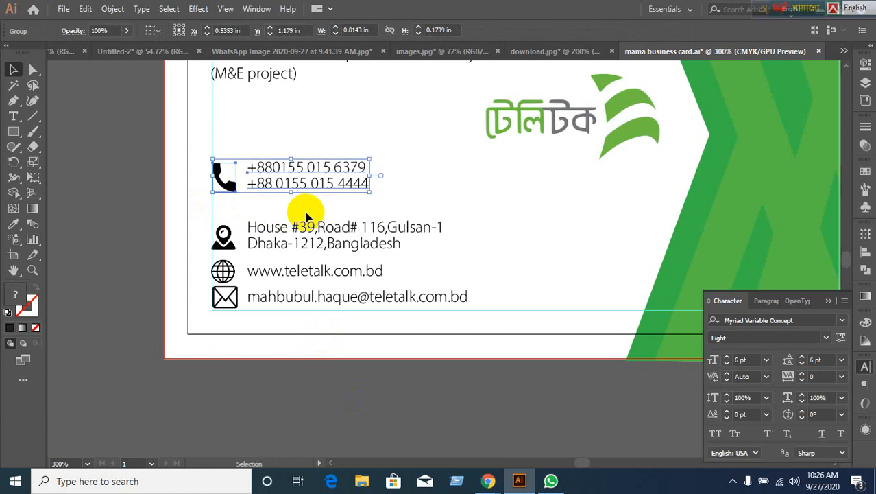
# Vertically centre the address text on the location pin icon.
pyautogui.click(223, 243)
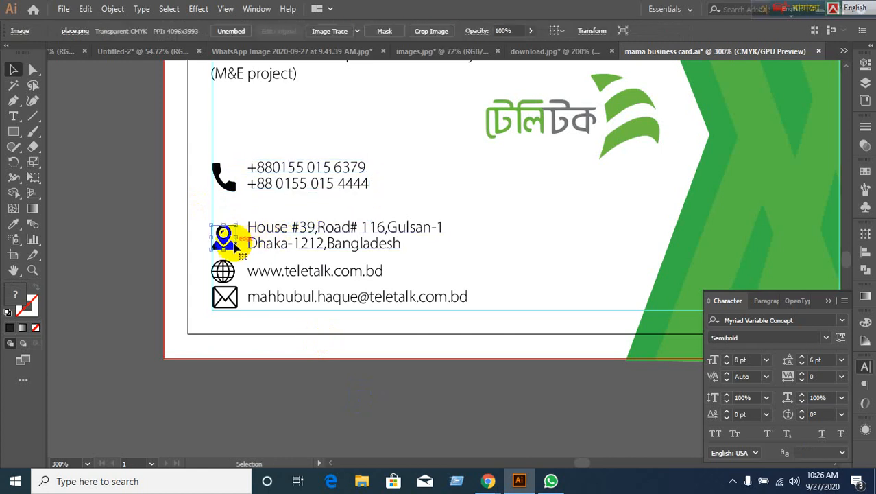
pyautogui.click(261, 249)
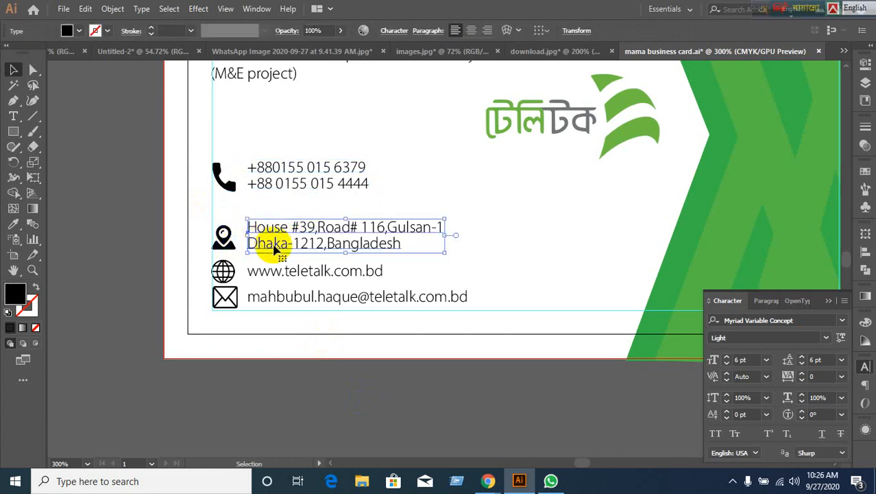
pyautogui.click(223, 245)
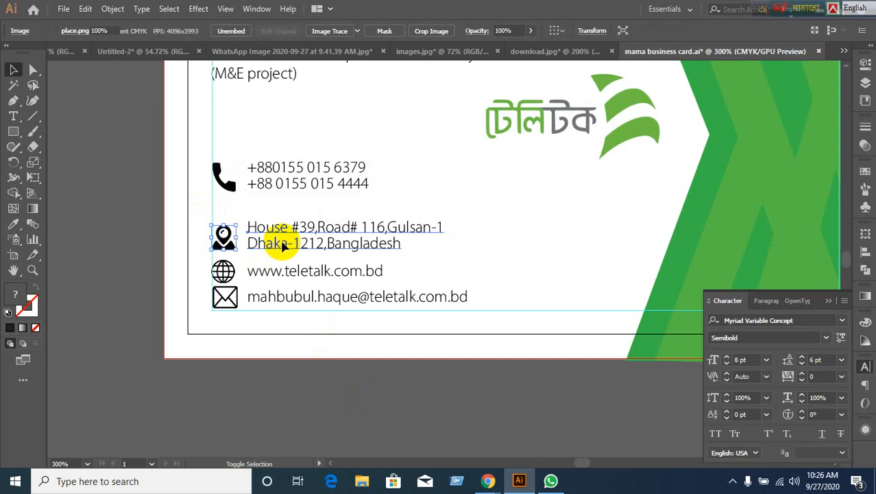
pyautogui.keyDown('shift'); pyautogui.click(283, 247); pyautogui.keyUp('shift')
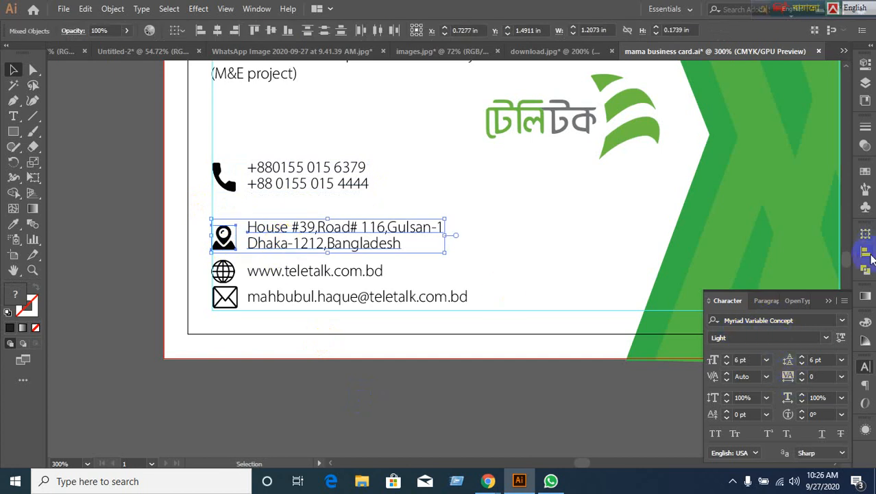
pyautogui.click(869, 254)
pyautogui.click(815, 264)
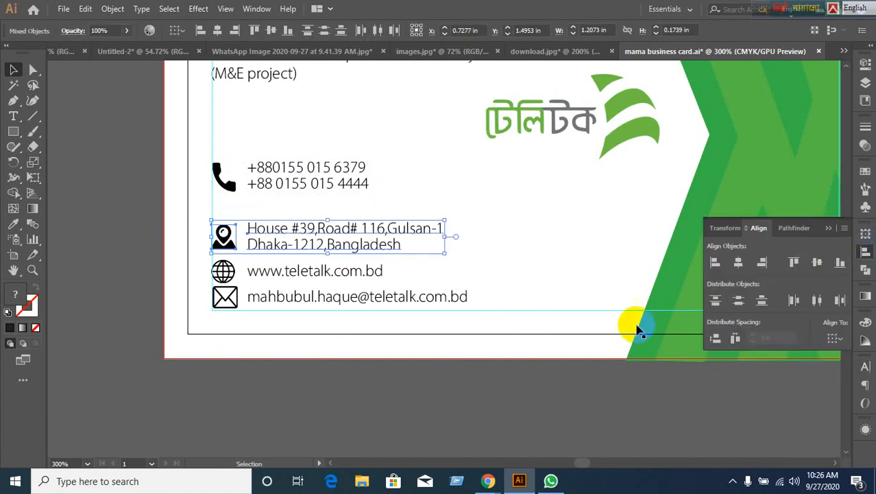
pyautogui.click(464, 411)
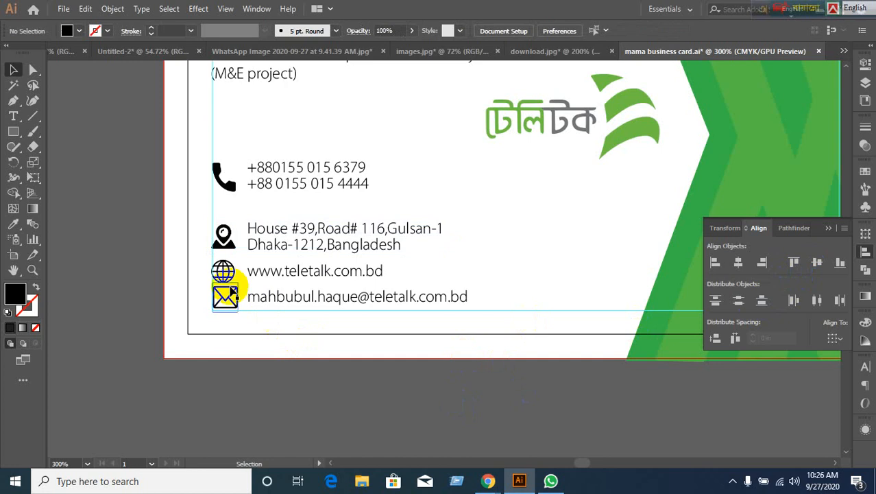
pyautogui.click(223, 270)
pyautogui.keyDown('shift'); pyautogui.click(315, 276); pyautogui.keyUp('shift')
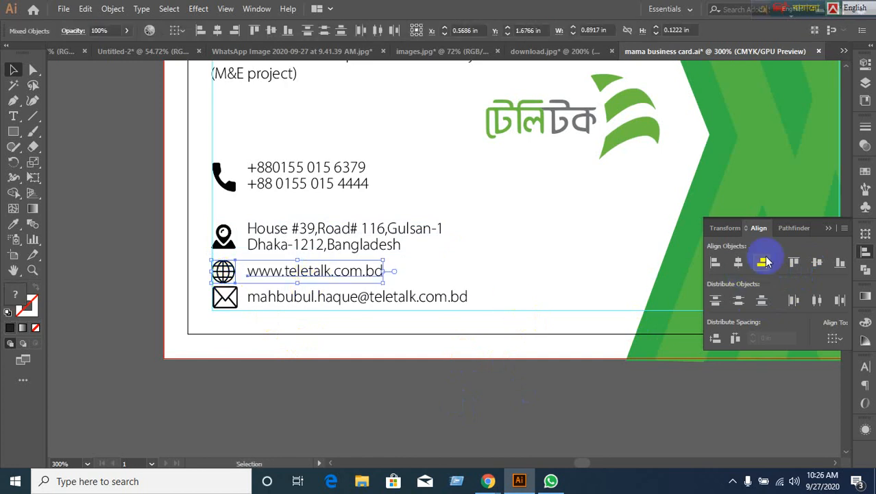
pyautogui.click(816, 261)
pyautogui.click(465, 351)
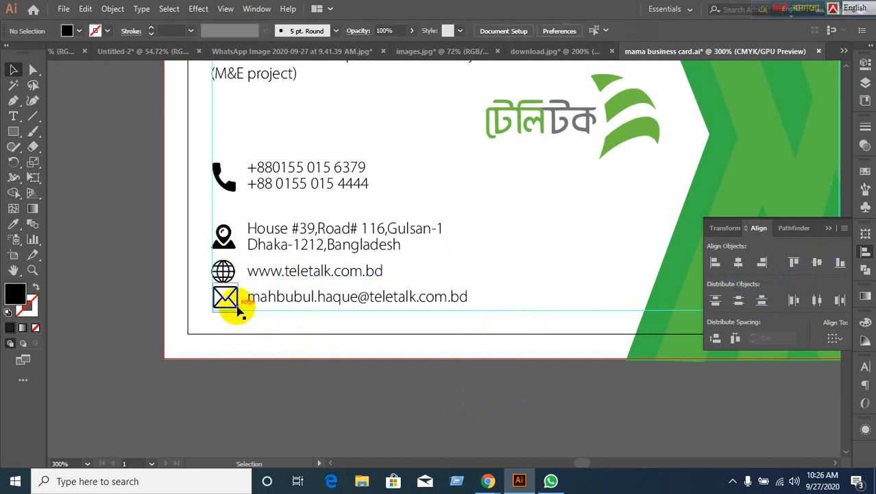
pyautogui.click(235, 308)
pyautogui.keyDown('shift'); pyautogui.click(314, 303); pyautogui.keyUp('shift')
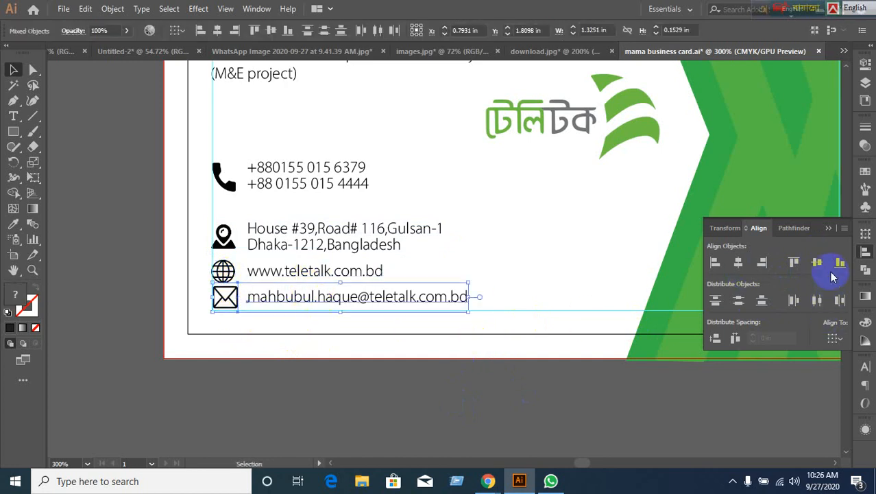
pyautogui.click(342, 396)
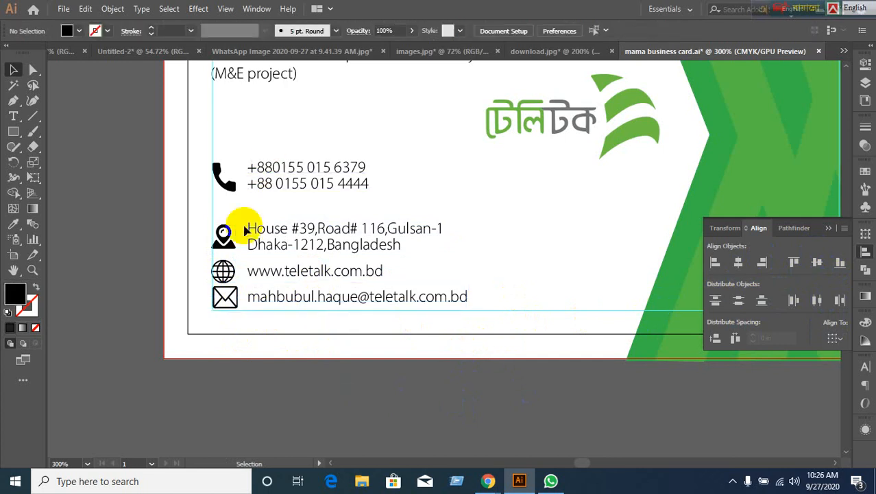
# Group the pin with the address, globe with website, and envelope with email.
pyautogui.click(232, 243)
pyautogui.keyDown('shift'); pyautogui.click(293, 249); pyautogui.keyUp('shift')
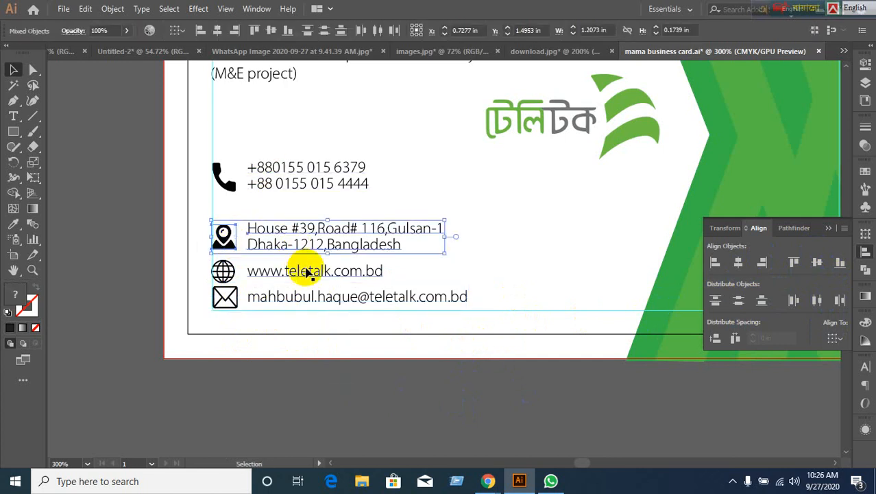
pyautogui.hotkey('ctrl', 'g')
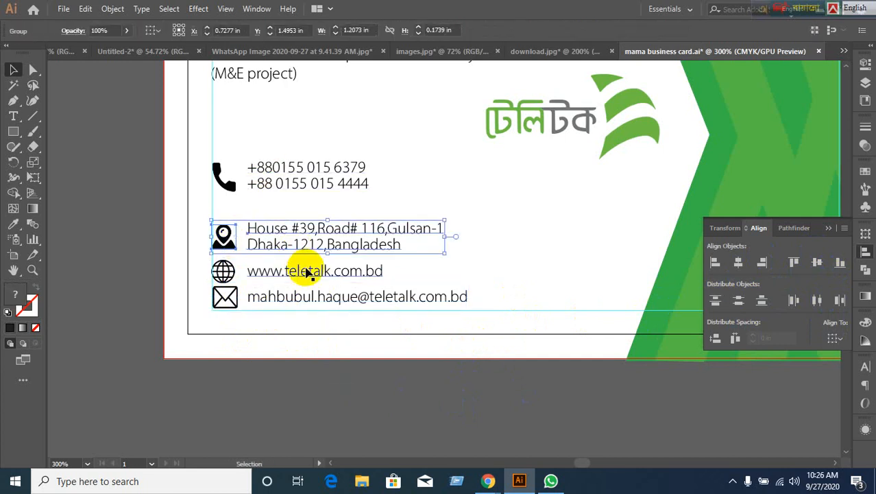
pyautogui.click(223, 270)
pyautogui.keyDown('shift'); pyautogui.click(285, 282); pyautogui.keyUp('shift')
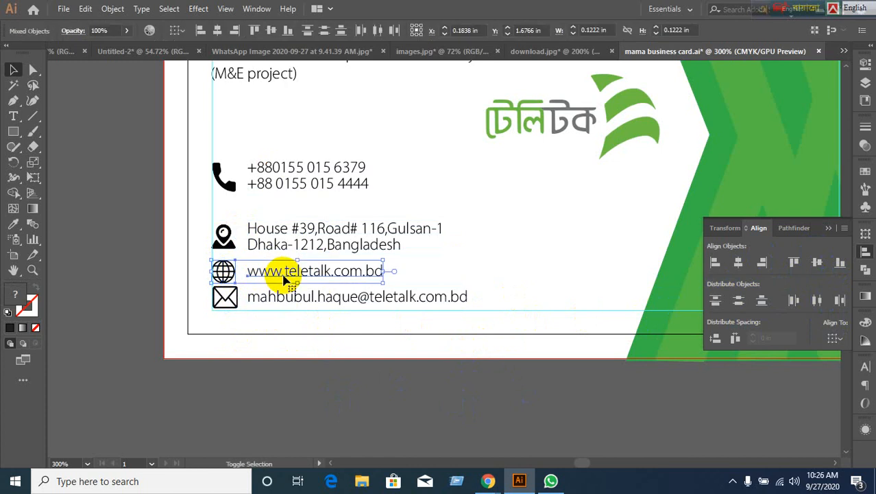
pyautogui.hotkey('ctrl', 'g')
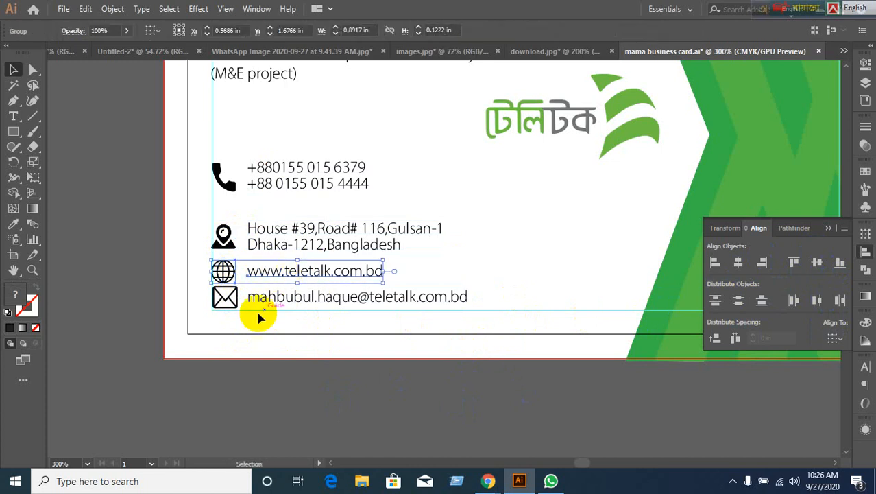
pyautogui.click(226, 299)
pyautogui.keyDown('shift'); pyautogui.click(293, 307); pyautogui.keyUp('shift')
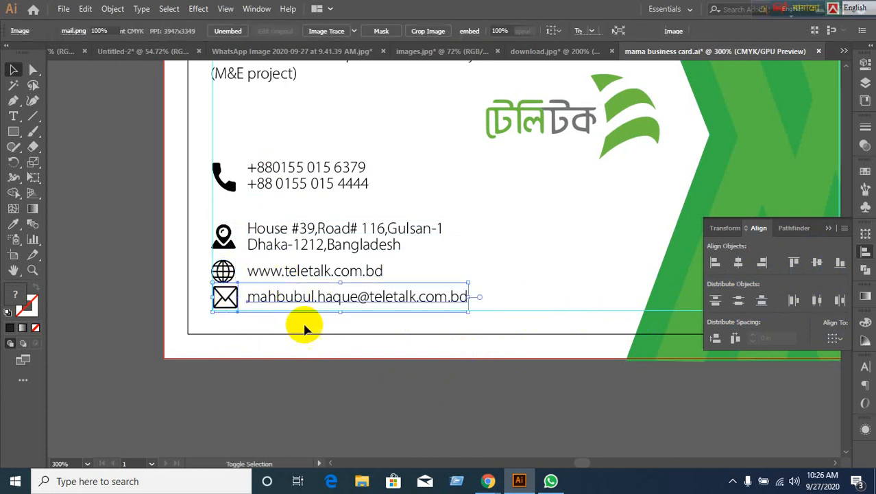
pyautogui.hotkey('ctrl', 'g')
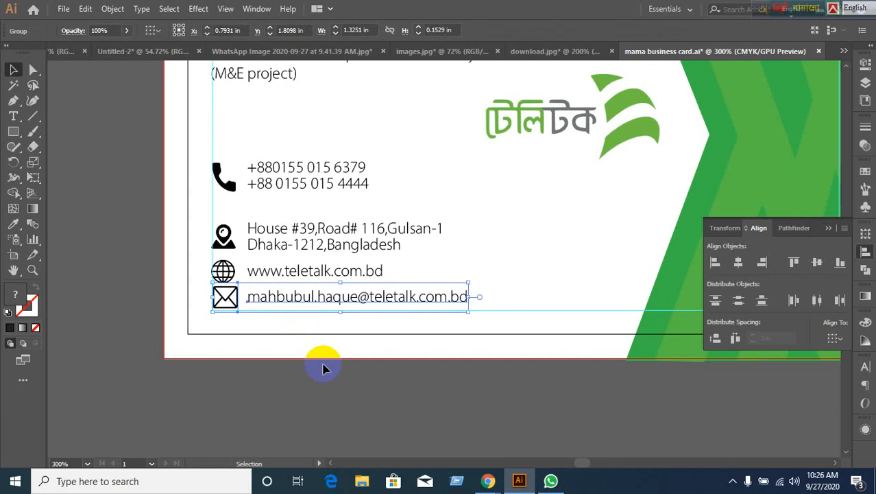
# Confirm each contact row is one group and nudge the address row up.
pyautogui.click(348, 375)
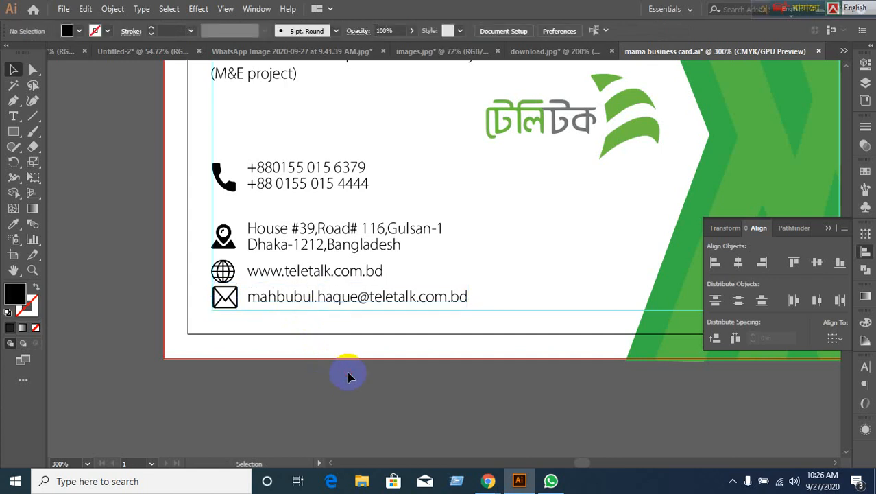
pyautogui.click(312, 304)
pyautogui.click(307, 205)
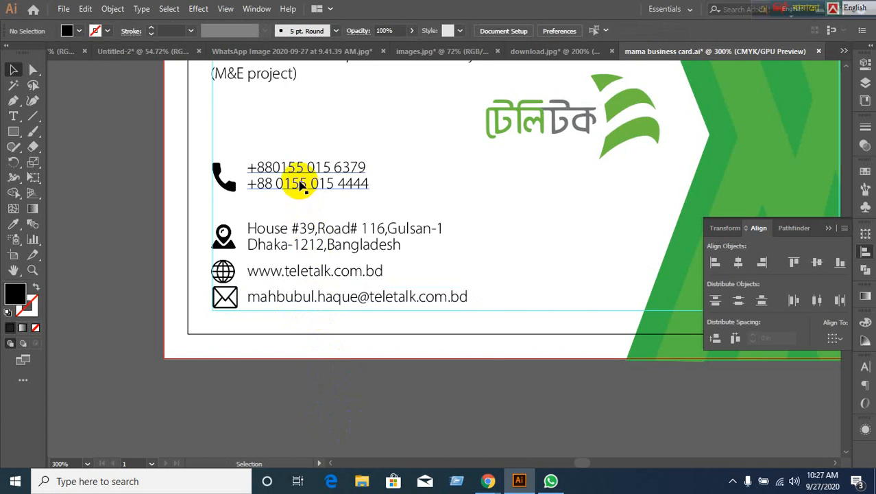
pyautogui.click(296, 184)
pyautogui.click(285, 245)
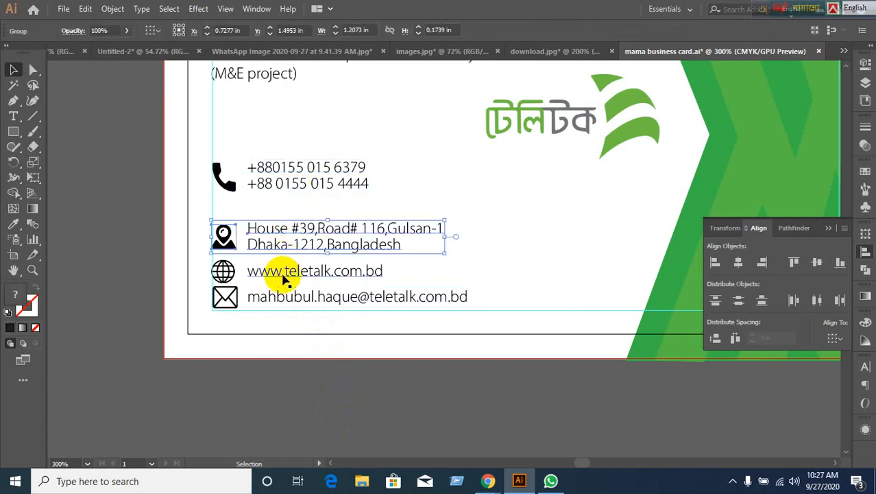
pyautogui.click(285, 273)
pyautogui.click(284, 301)
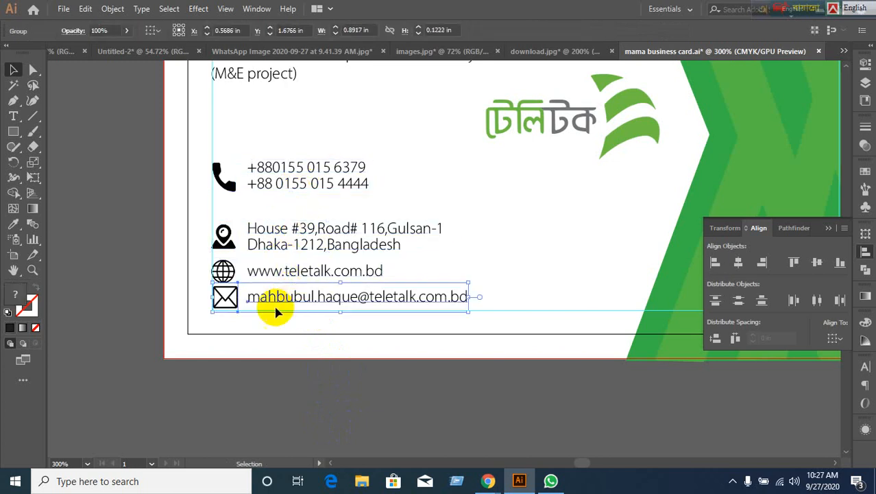
pyautogui.click(224, 233)
pyautogui.press('Up')
pyautogui.press('Up')
pyautogui.press('Up')
pyautogui.press('Up')
pyautogui.press('Up')
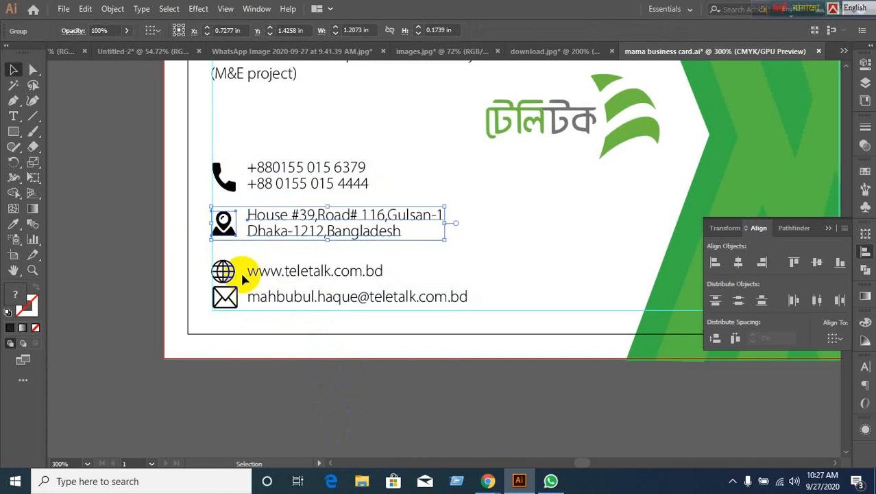
# Raise the website row slightly and distribute the four contact rows with equal vertical spacing.
pyautogui.click(235, 272)
pyautogui.moveTo(235, 273); pyautogui.dragTo(235, 269)
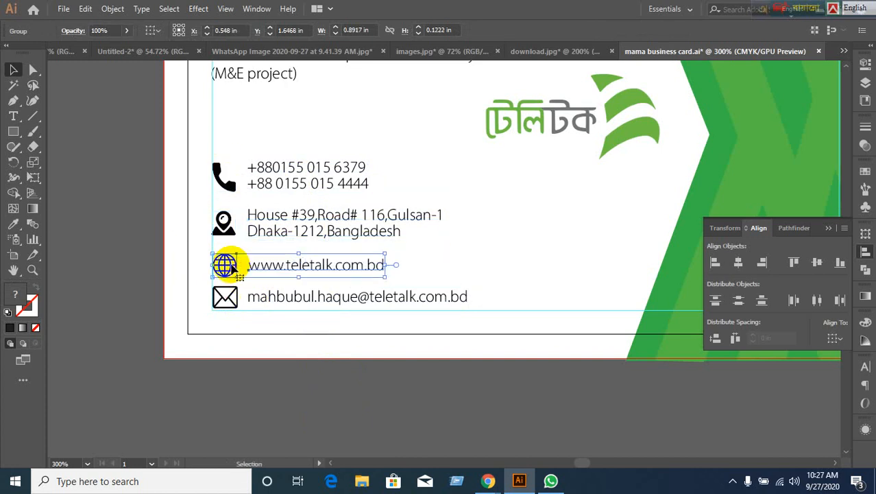
pyautogui.click(235, 368)
pyautogui.moveTo(205, 150); pyautogui.dragTo(292, 312)
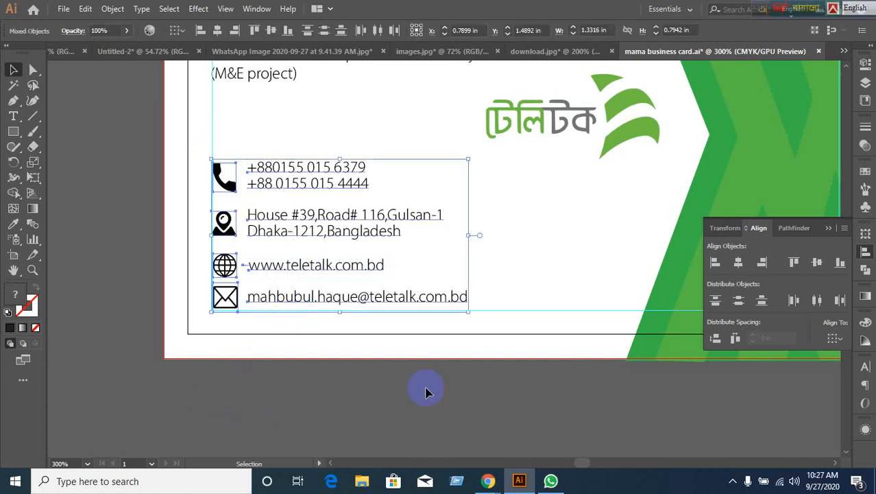
pyautogui.click(715, 339)
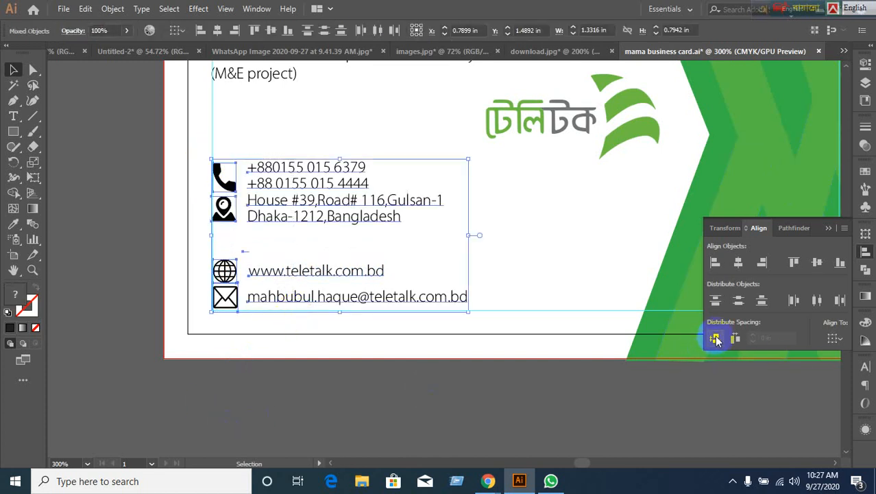
pyautogui.click(715, 338)
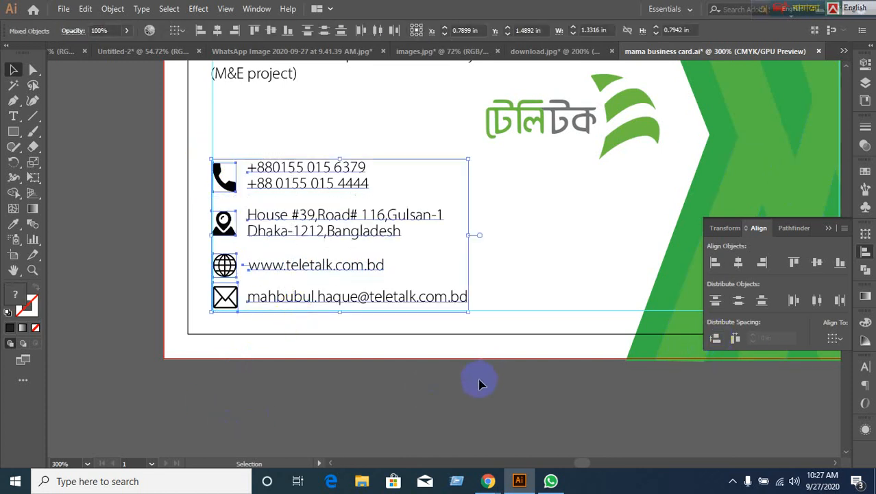
pyautogui.click(303, 355)
# Select the phone, address, website and email rows individually to check their spacing.
pyautogui.click(303, 262)
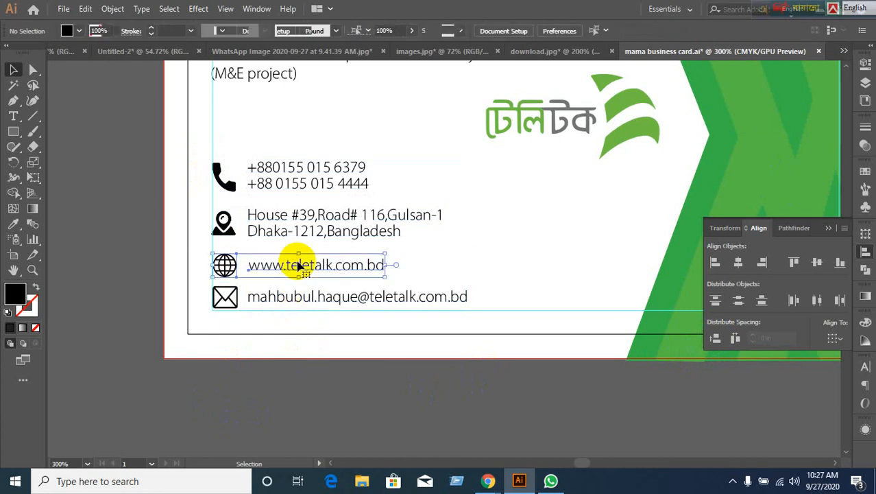
pyautogui.click(293, 231)
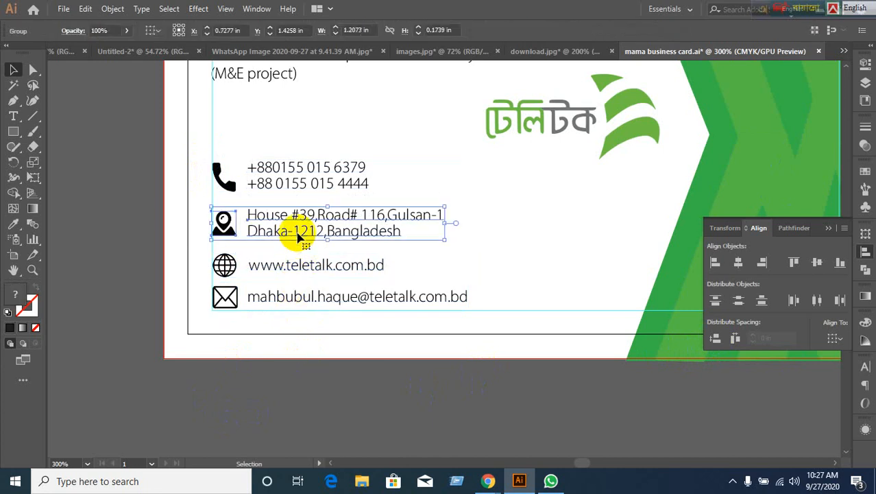
pyautogui.click(294, 184)
pyautogui.click(293, 297)
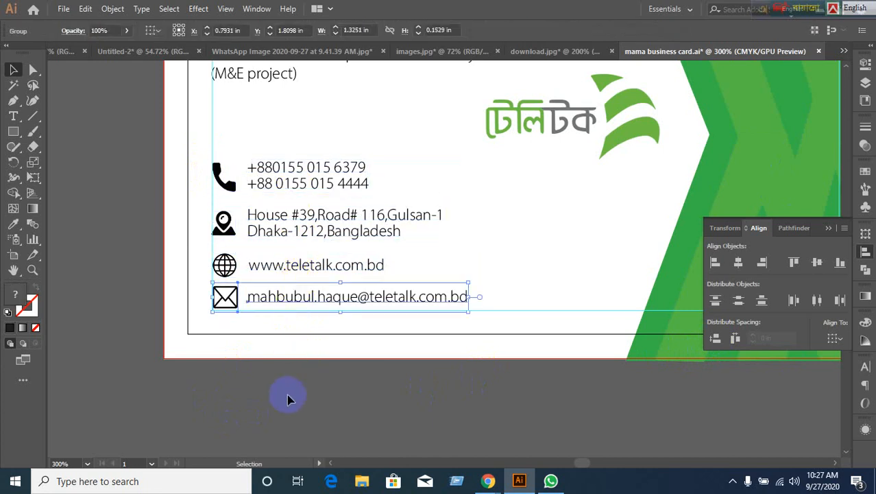
pyautogui.click(255, 266)
pyautogui.click(273, 232)
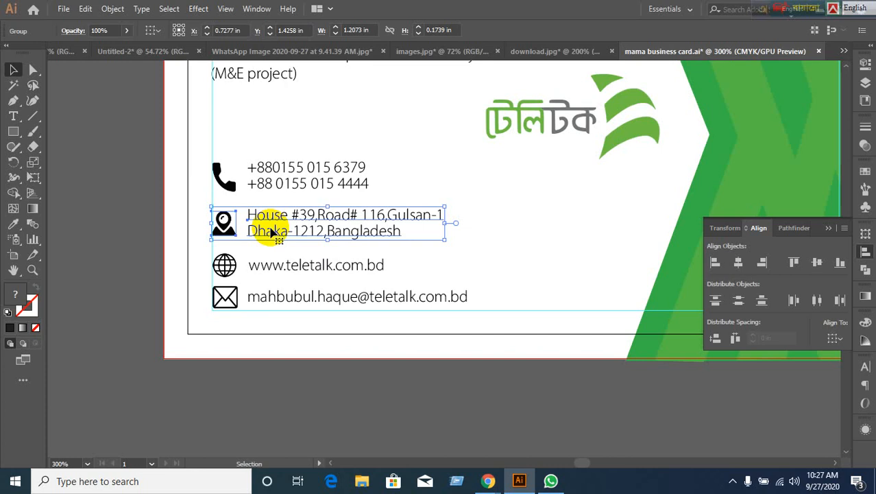
pyautogui.click(284, 185)
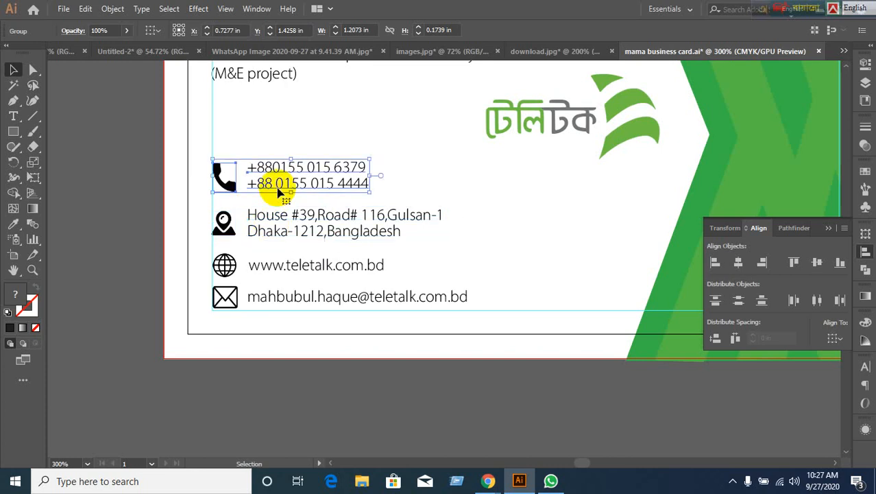
pyautogui.click(230, 271)
pyautogui.click(222, 298)
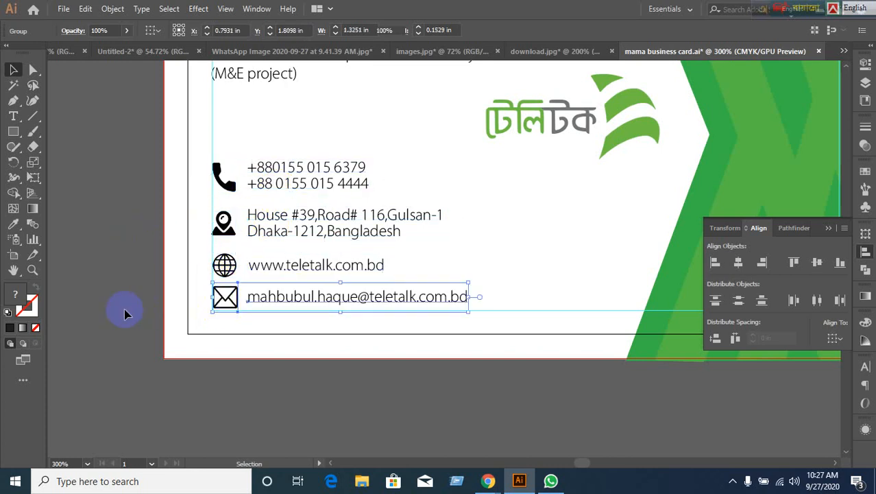
pyautogui.click(124, 308)
# Reapply Vertical Distribute Space to all four contact rows.
pyautogui.moveTo(202, 123); pyautogui.dragTo(309, 343)
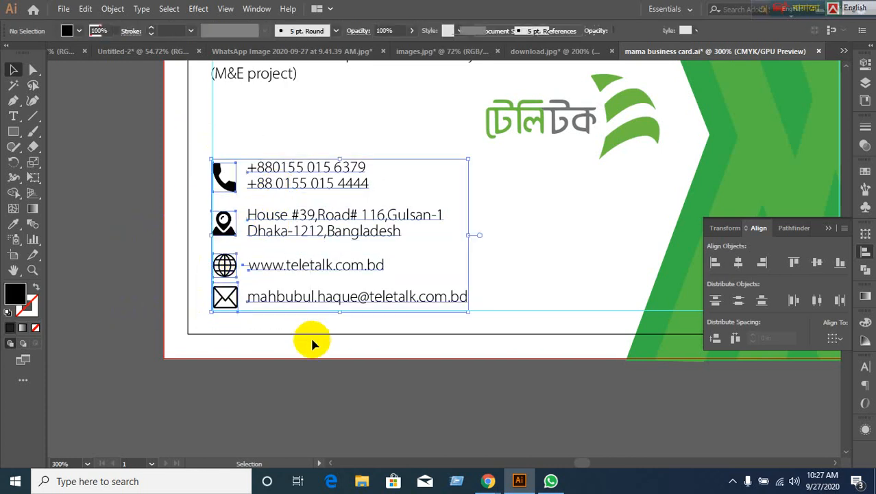
pyautogui.click(715, 339)
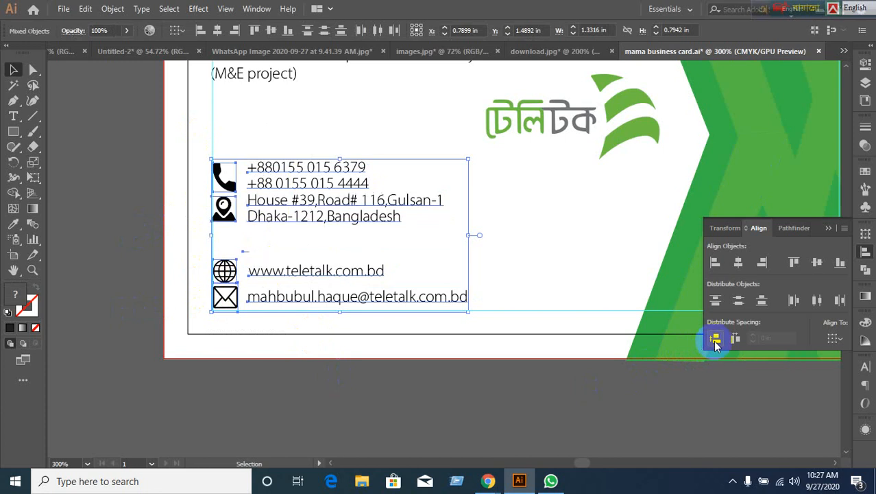
pyautogui.click(715, 339)
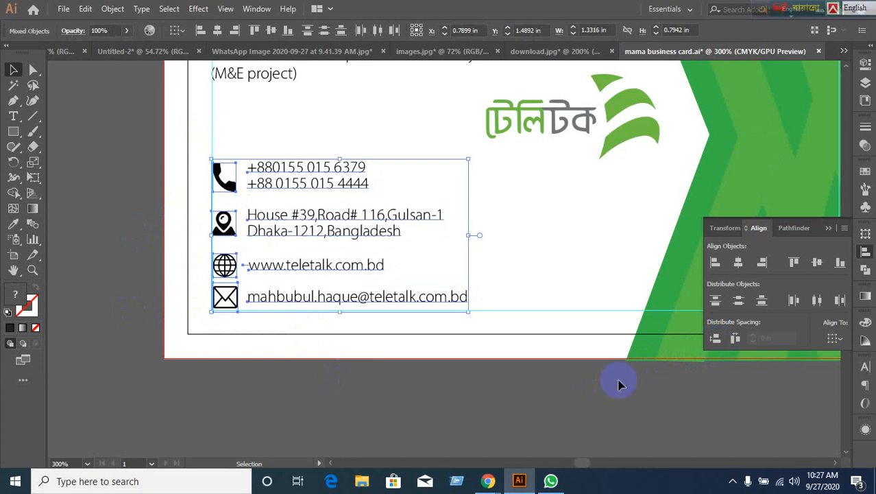
pyautogui.click(383, 402)
# Ungroup the phone row and the address row into separate icons and text.
pyautogui.click(222, 179)
pyautogui.rightClick(232, 194)
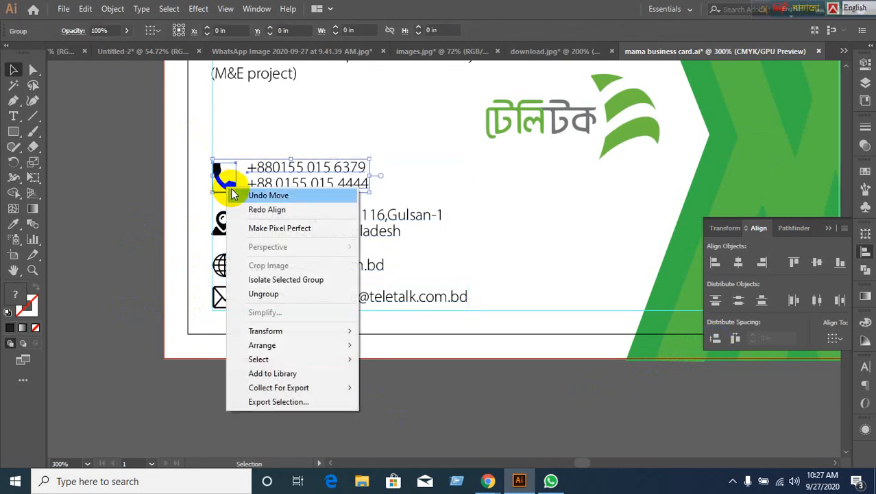
pyautogui.click(269, 296)
pyautogui.click(190, 218)
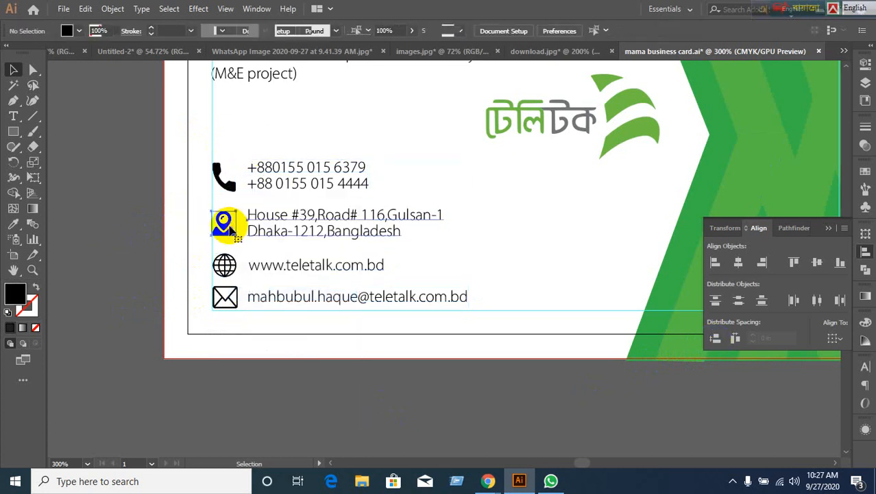
pyautogui.rightClick(230, 231)
pyautogui.click(255, 329)
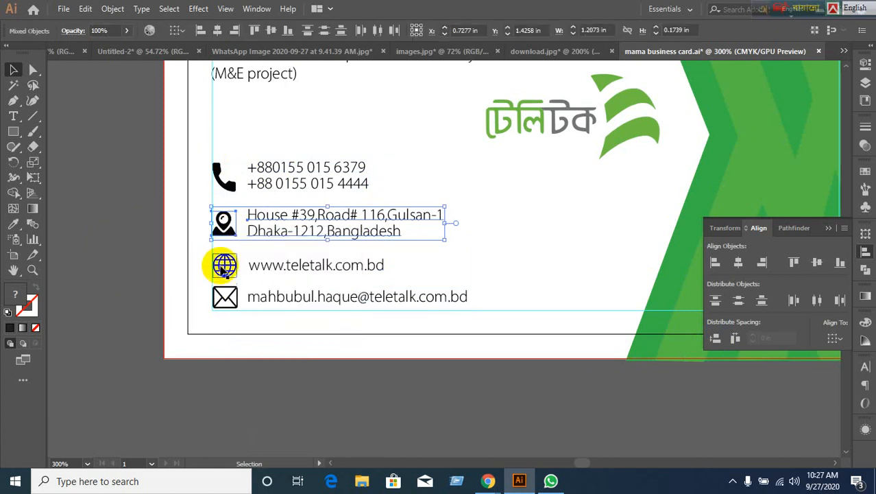
# Ungroup the website row and the email row into separate icons and text.
pyautogui.rightClick(224, 268)
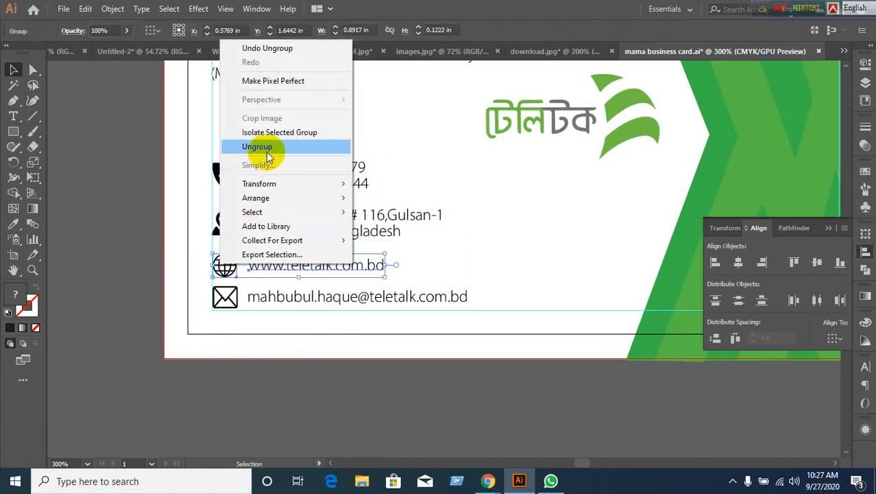
pyautogui.click(266, 148)
pyautogui.click(207, 303)
pyautogui.click(233, 299)
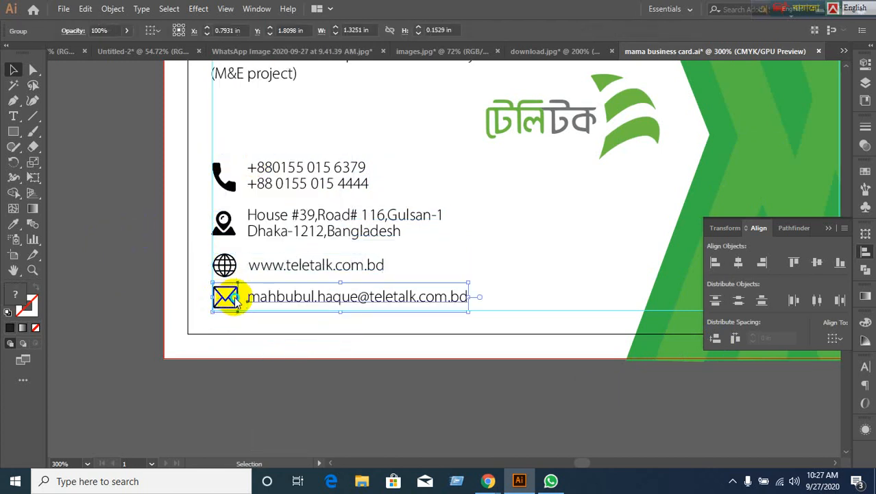
pyautogui.rightClick(233, 299)
pyautogui.click(326, 180)
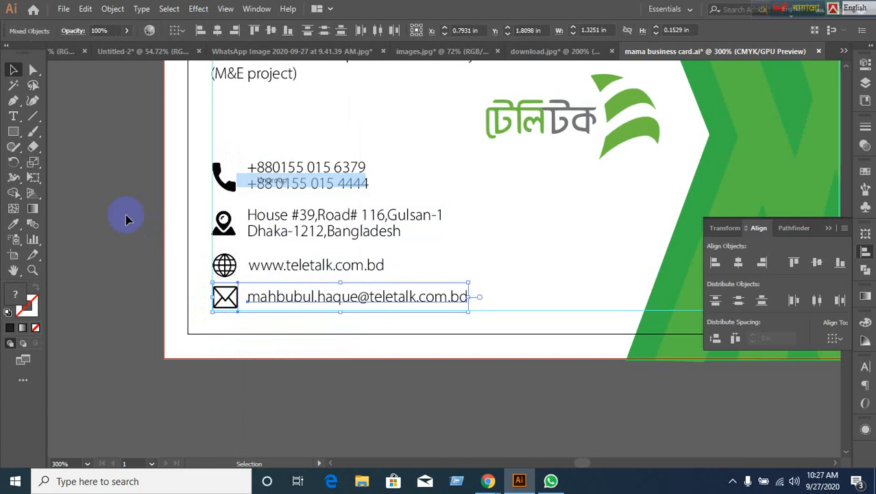
pyautogui.click(191, 220)
# Distribute the phone, location, globe and envelope icons with equal vertical spacing.
pyautogui.click(221, 179)
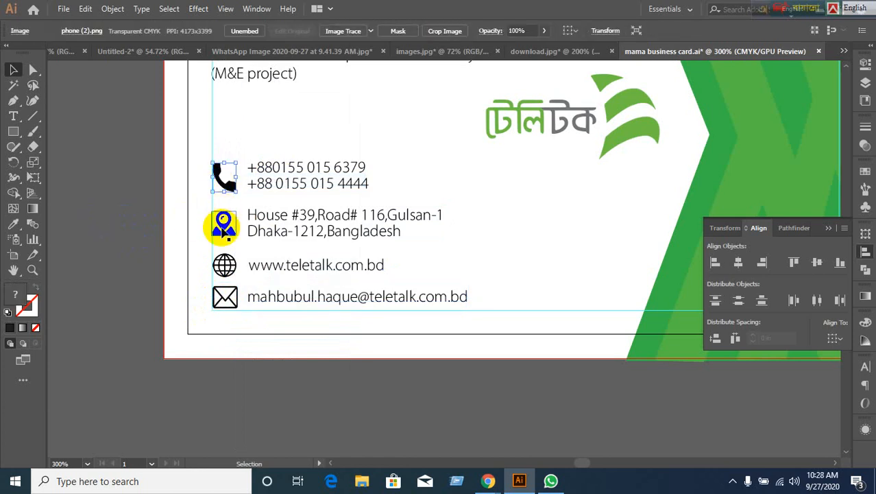
pyautogui.keyDown('shift'); pyautogui.click(223, 228); pyautogui.keyUp('shift')
pyautogui.keyDown('shift'); pyautogui.click(224, 264); pyautogui.keyUp('shift')
pyautogui.keyDown('shift'); pyautogui.click(224, 296); pyautogui.keyUp('shift')
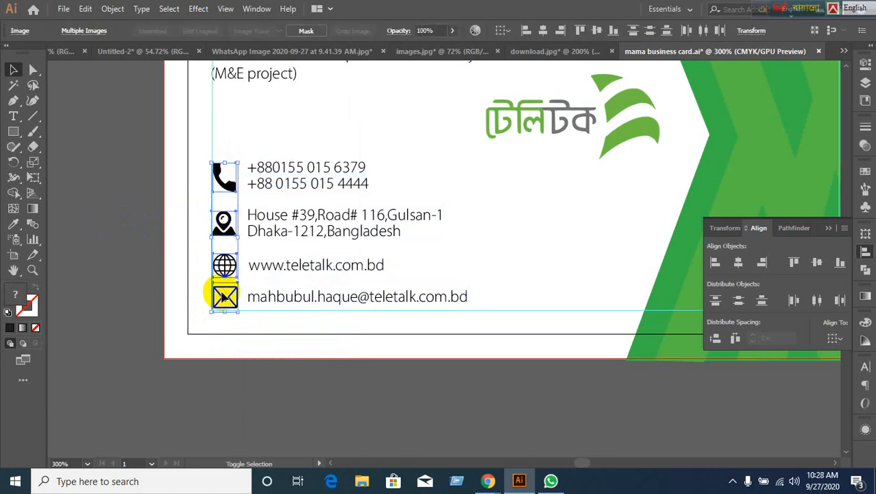
pyautogui.click(715, 339)
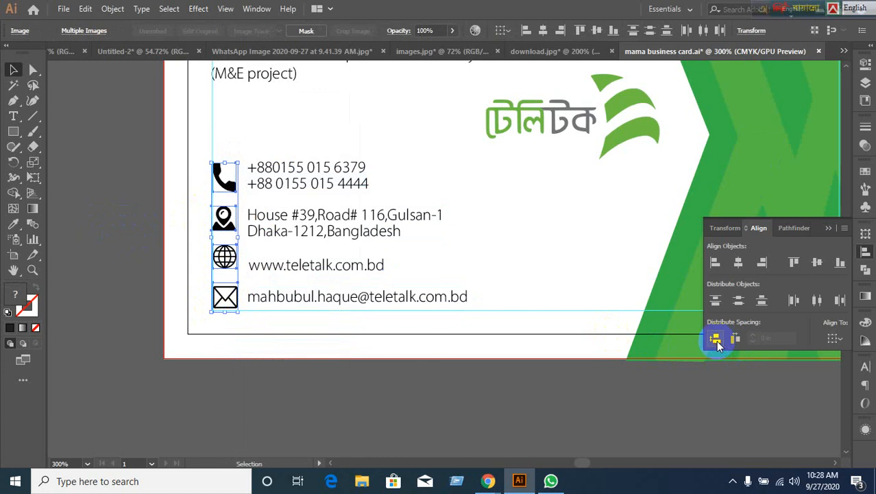
pyautogui.click(284, 391)
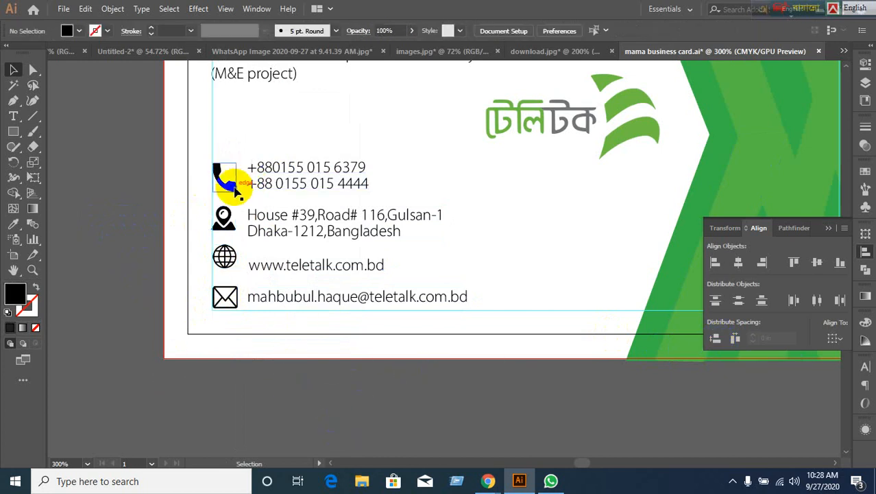
# Vertically centre the phone numbers and address text on their icons, using each icon as key object.
pyautogui.click(311, 183)
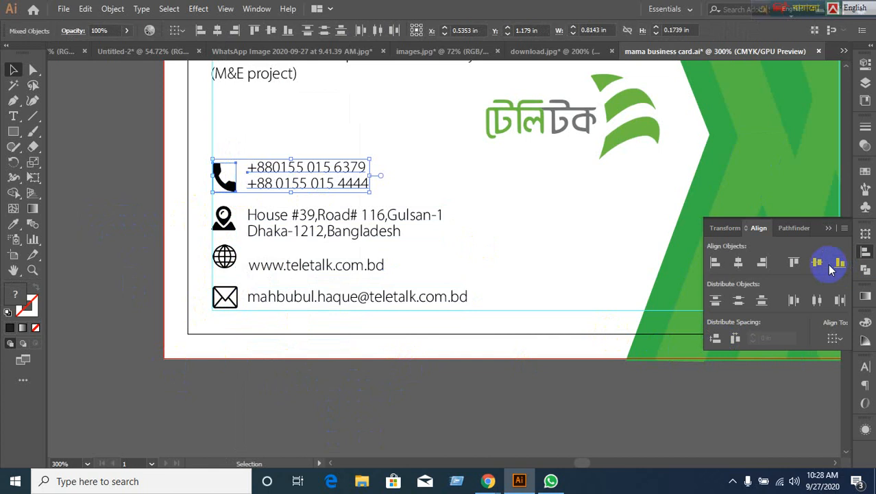
pyautogui.click(216, 187)
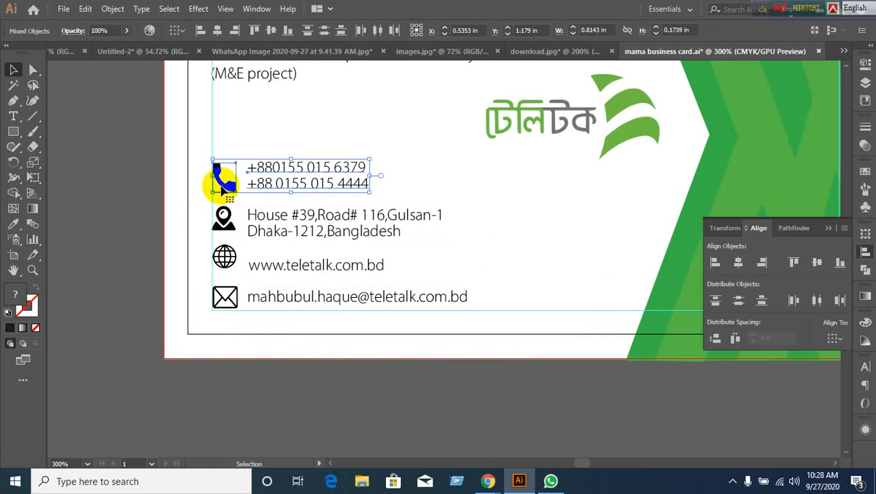
pyautogui.click(823, 262)
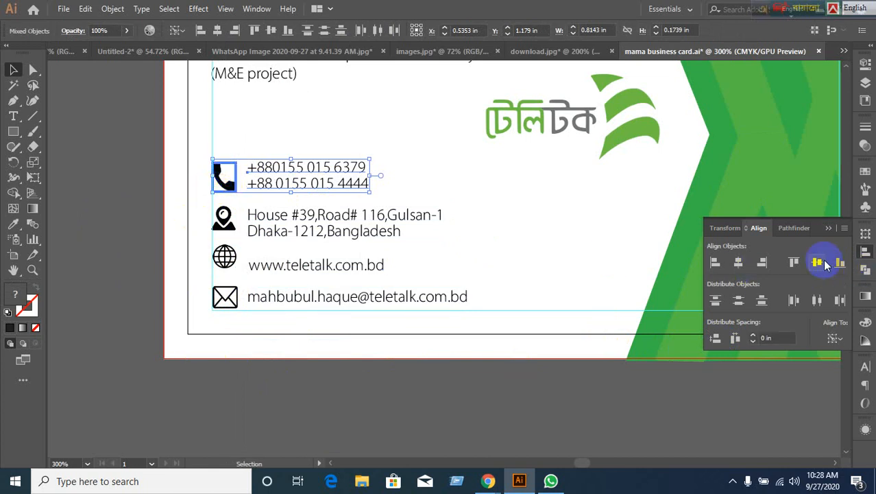
pyautogui.click(343, 358)
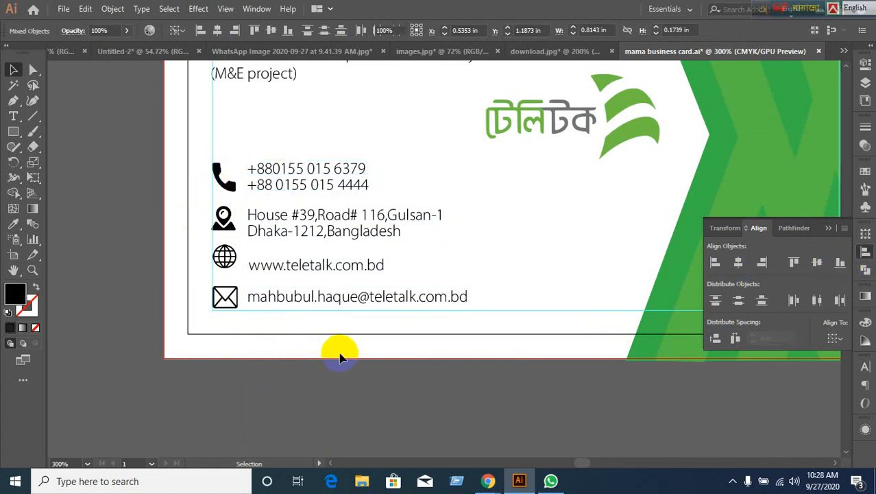
pyautogui.click(232, 233)
pyautogui.keyDown('shift'); pyautogui.click(332, 236); pyautogui.keyUp('shift')
pyautogui.click(221, 217)
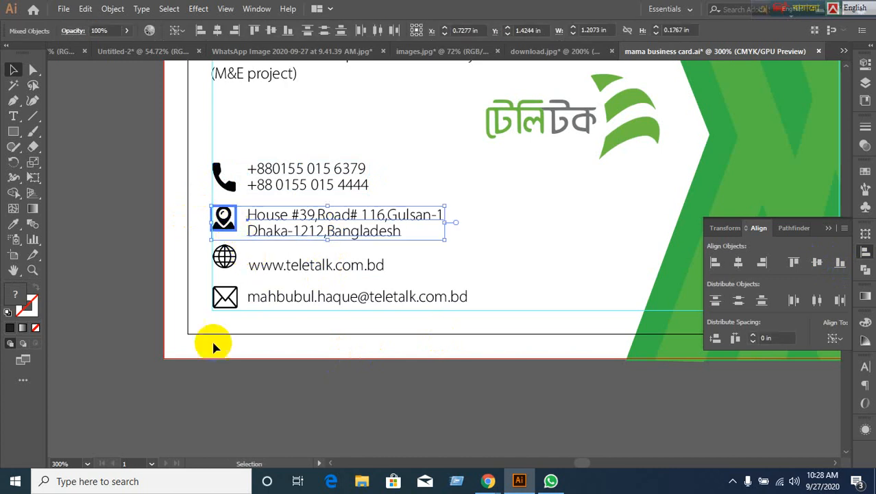
pyautogui.click(815, 264)
pyautogui.click(264, 364)
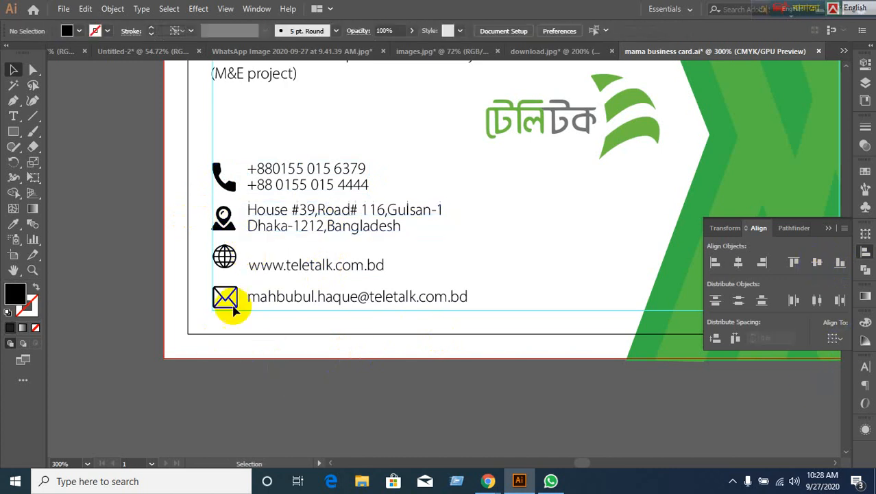
# Vertically centre the web address on the globe and the email line on the envelope.
pyautogui.click(223, 256)
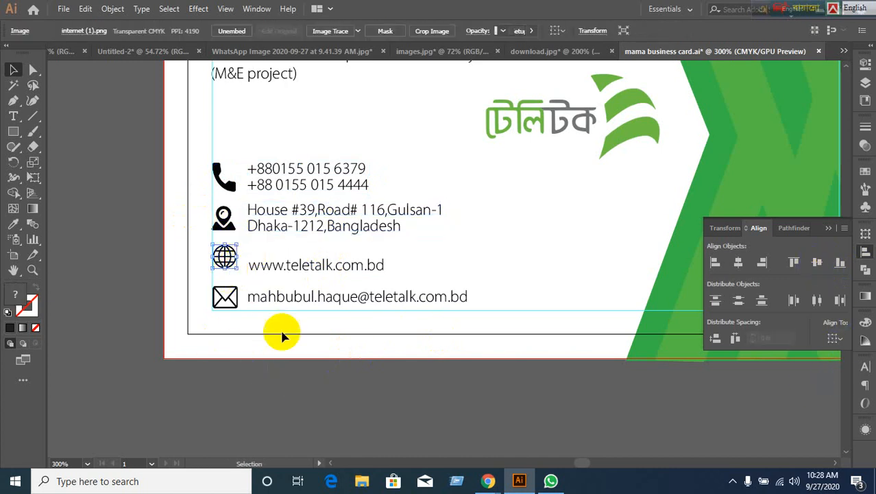
pyautogui.keyDown('shift'); pyautogui.click(324, 272); pyautogui.keyUp('shift')
pyautogui.click(225, 262)
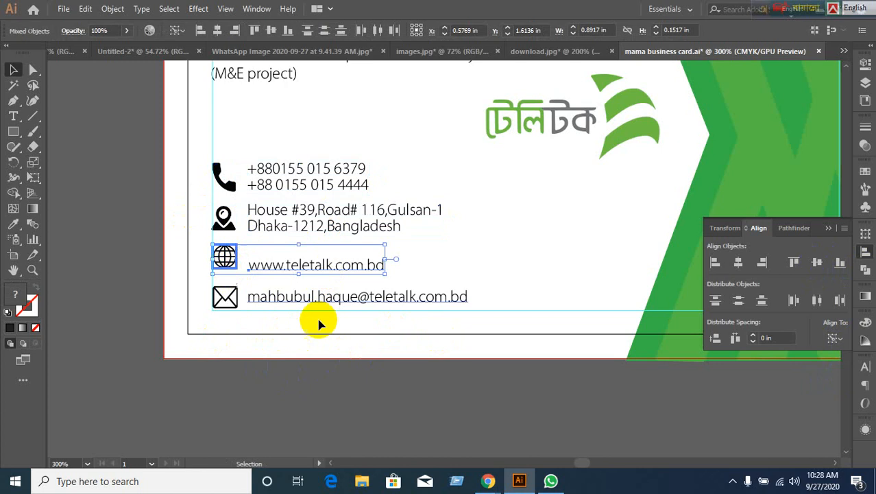
pyautogui.click(819, 263)
pyautogui.click(240, 398)
pyautogui.click(219, 308)
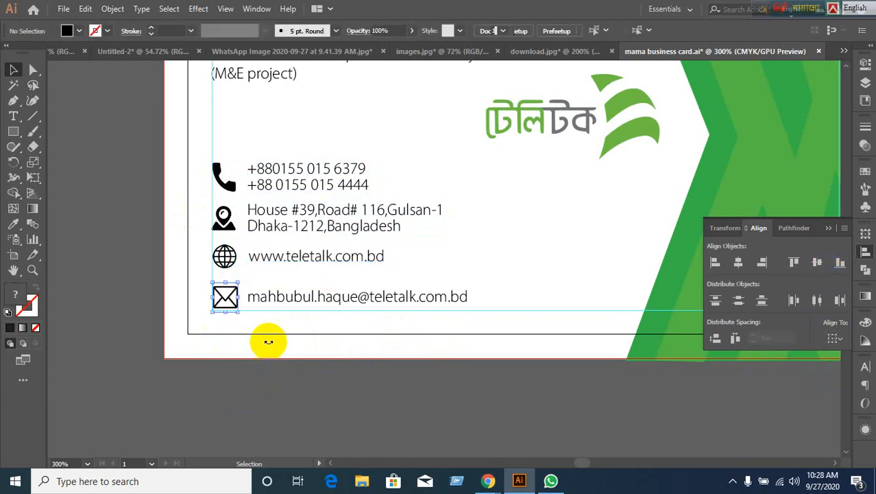
pyautogui.keyDown('shift'); pyautogui.click(312, 303); pyautogui.keyUp('shift')
pyautogui.click(231, 303)
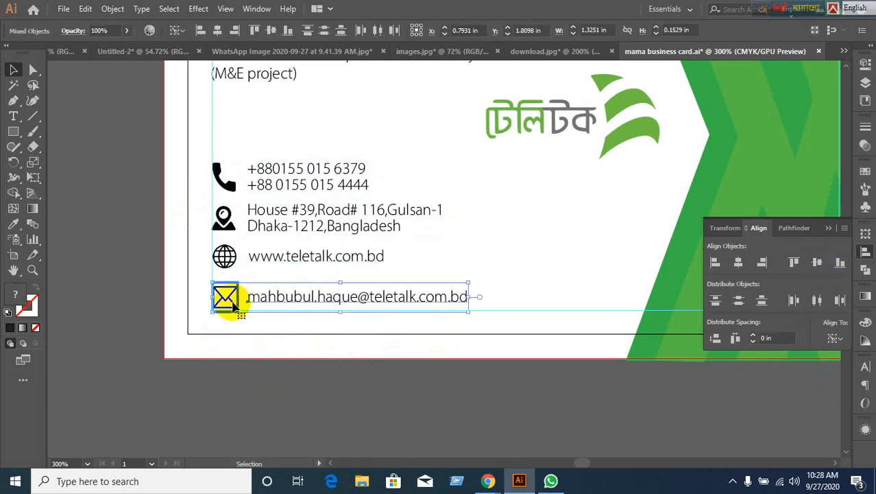
pyautogui.click(818, 263)
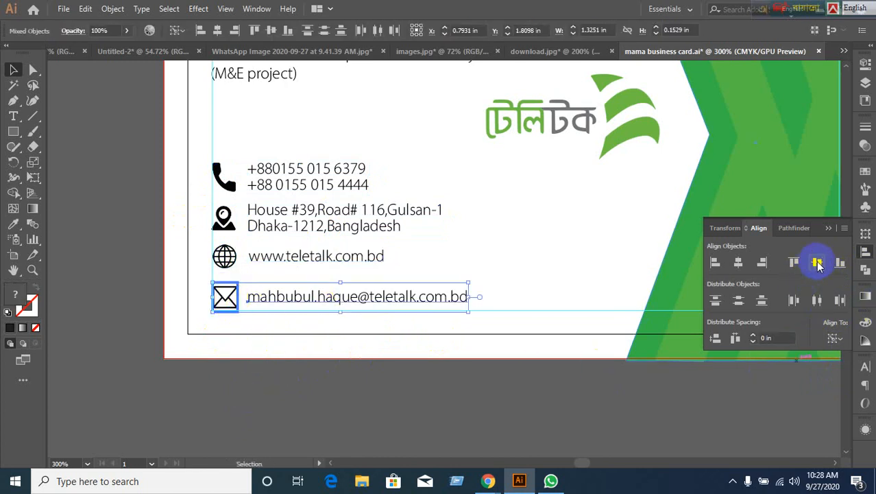
pyautogui.click(314, 403)
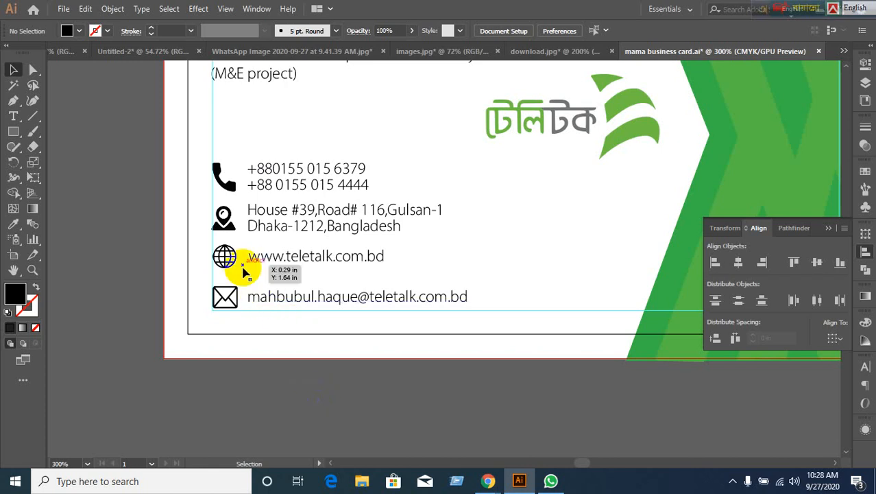
pyautogui.scroll(-1, 288, 367)
pyautogui.scroll(1, 287, 370)
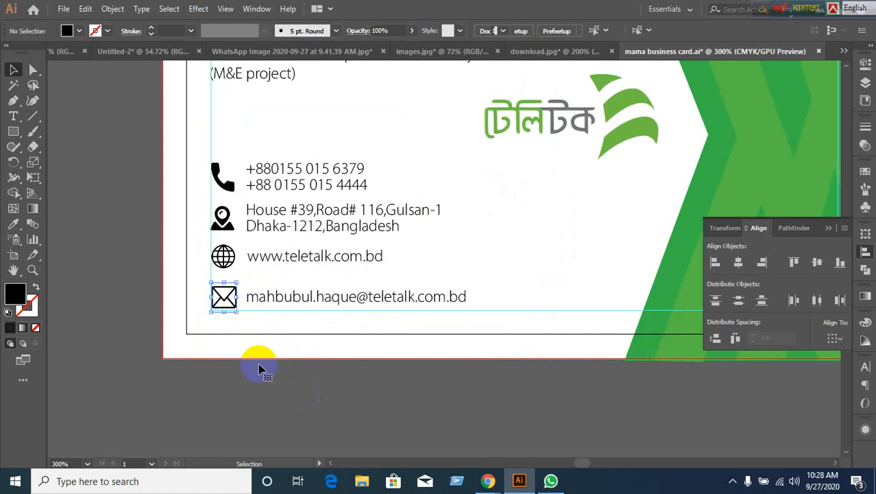
# Drag the envelope icon off the artboard onto the pasteboard.
pyautogui.click(257, 307)
pyautogui.click(237, 308)
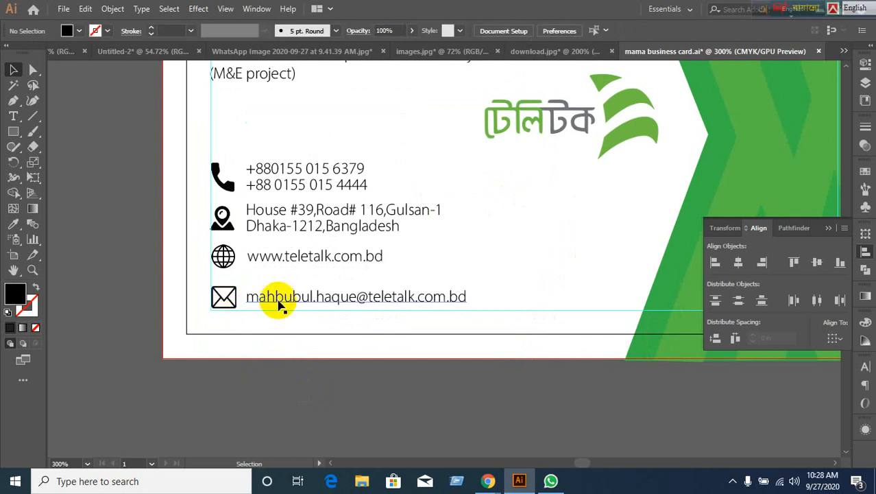
pyautogui.moveTo(280, 303); pyautogui.dragTo(280, 295)
pyautogui.moveTo(220, 305); pyautogui.dragTo(71, 311)
# Move the e-mail line up so it sits directly beneath the web address.
pyautogui.click(223, 264)
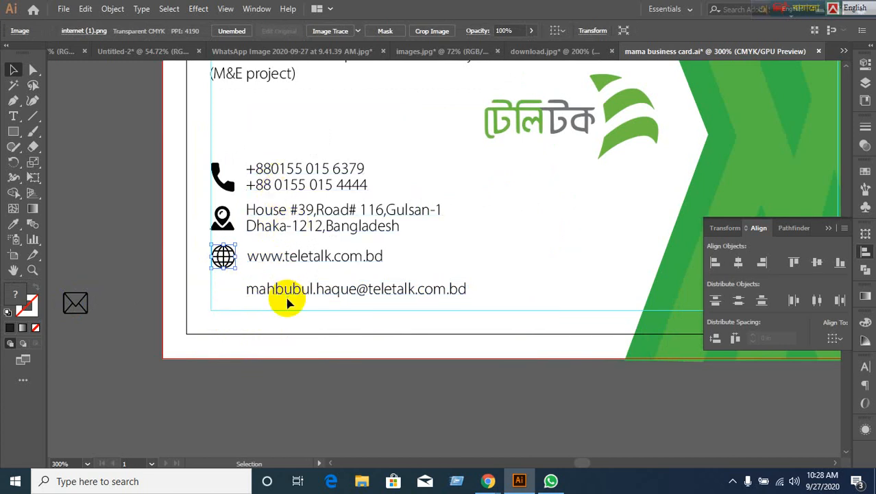
pyautogui.moveTo(288, 296); pyautogui.dragTo(288, 279)
pyautogui.click(281, 400)
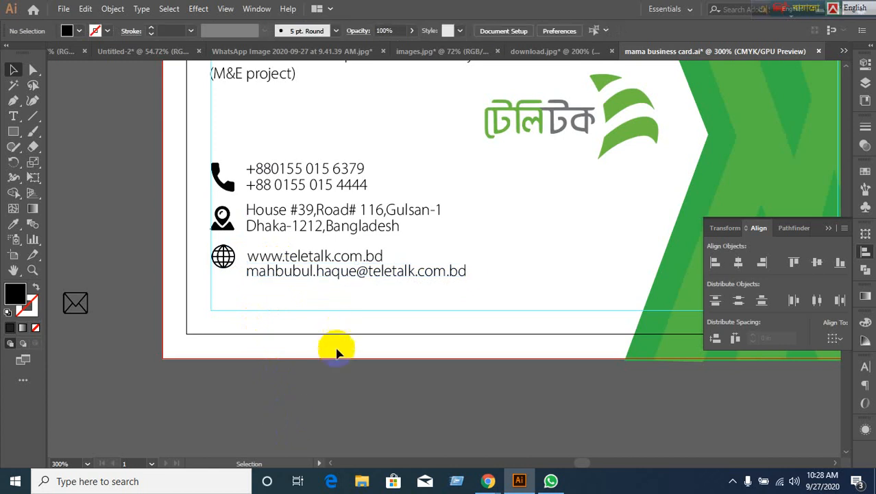
pyautogui.scroll(1, 313, 401)
pyautogui.click(286, 393)
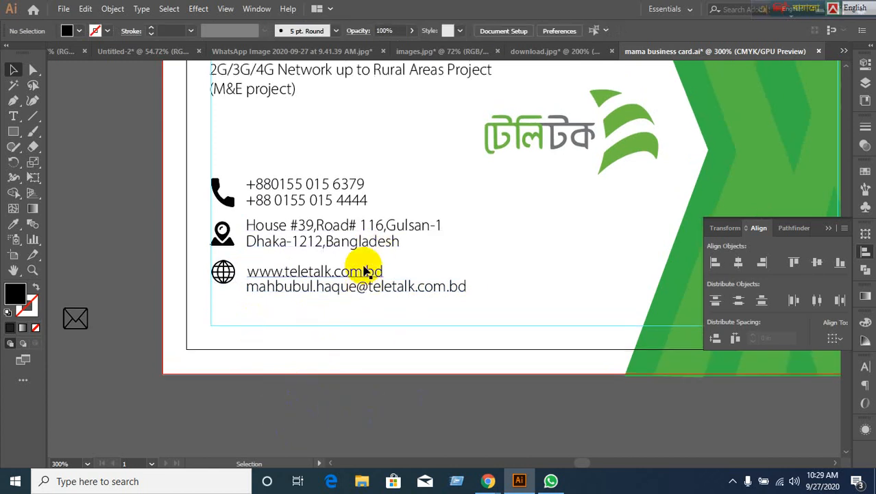
pyautogui.click(409, 399)
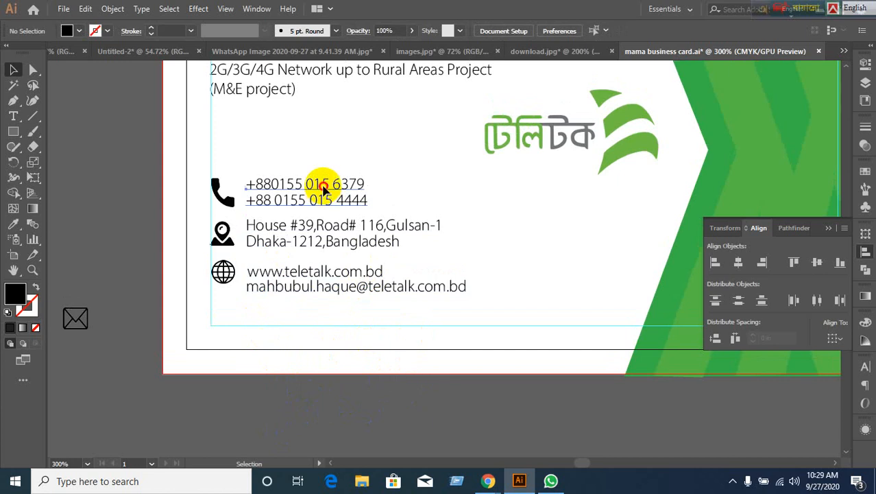
# Alt-drag a copy of the phone-number text and nudge it down and to the right.
pyautogui.click(343, 194)
pyautogui.moveTo(345, 196); pyautogui.dragTo(479, 276)
pyautogui.press('Down')
pyautogui.press('Down')
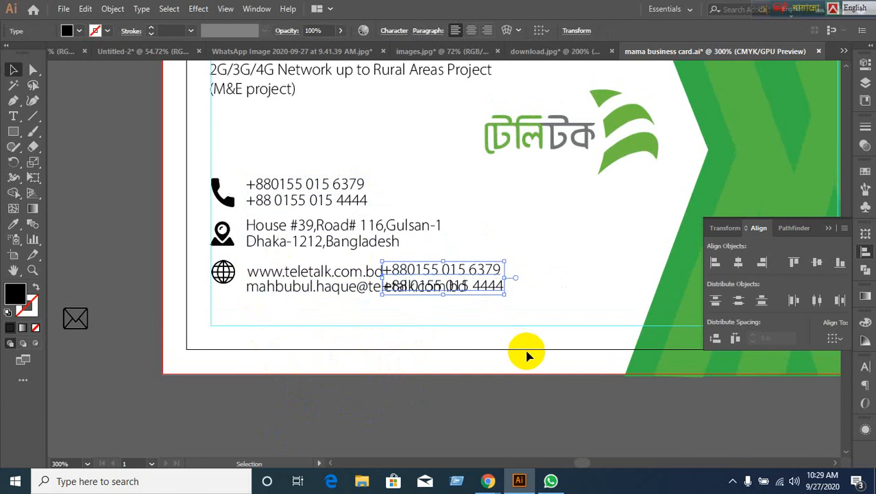
pyautogui.press('Right')
pyautogui.press('Right')
pyautogui.press('Down')
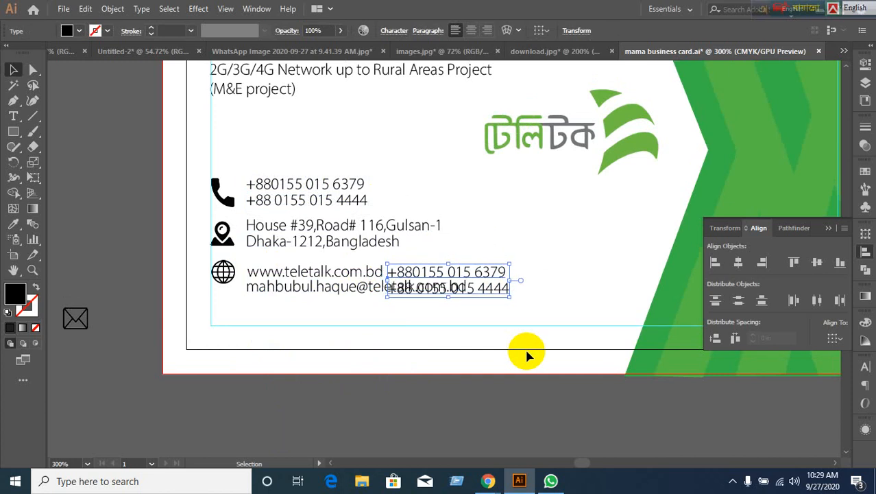
pyautogui.click(527, 354)
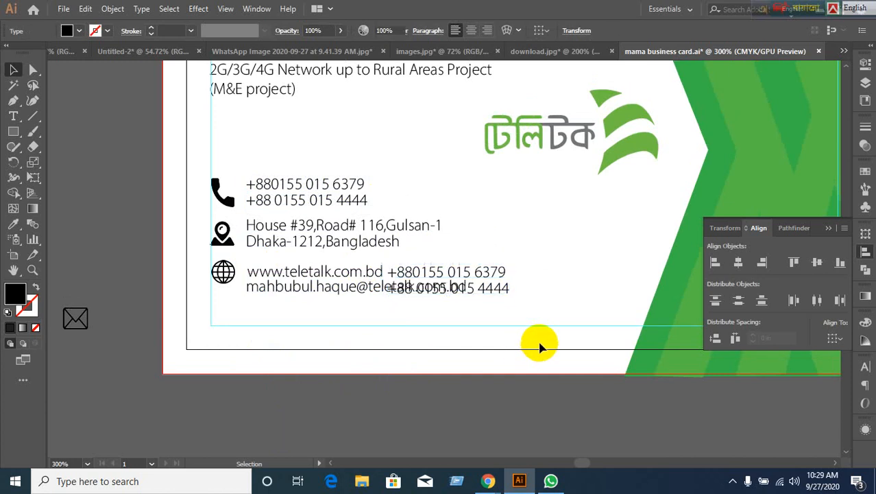
pyautogui.click(354, 274)
pyautogui.click(495, 275)
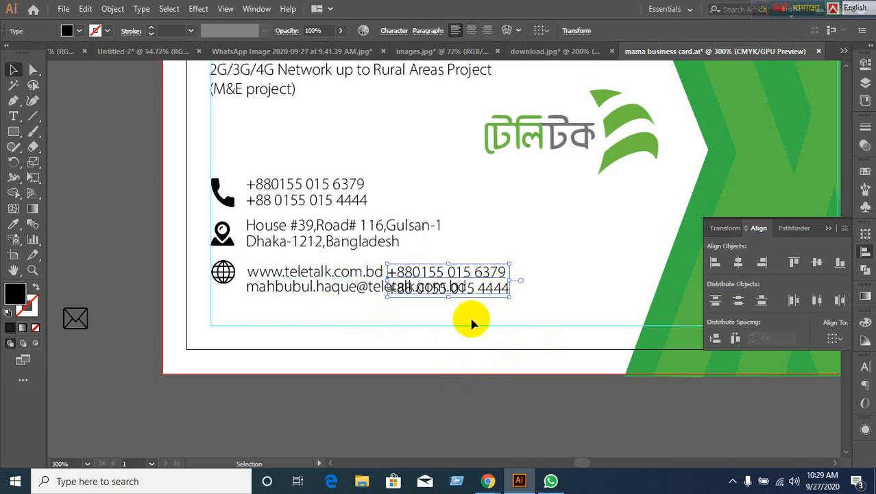
pyautogui.click(387, 359)
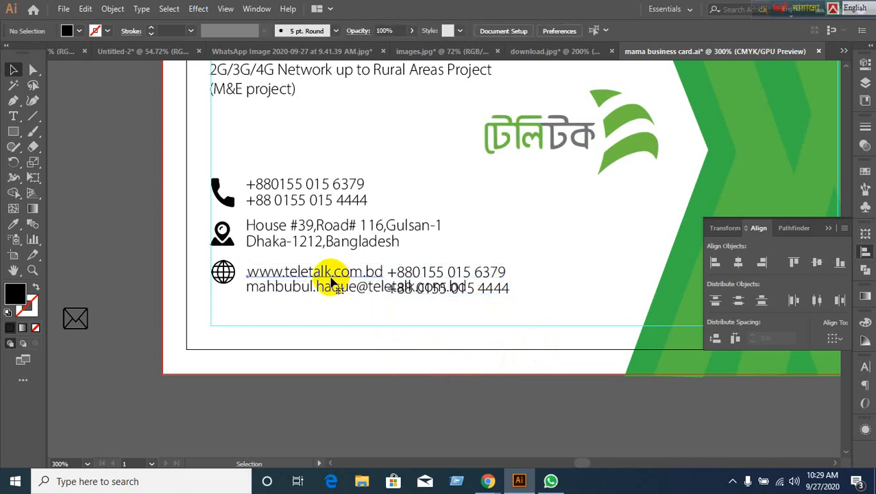
# Select the web and e-mail lines together and nudge them slightly higher.
pyautogui.scroll(1, 302, 350)
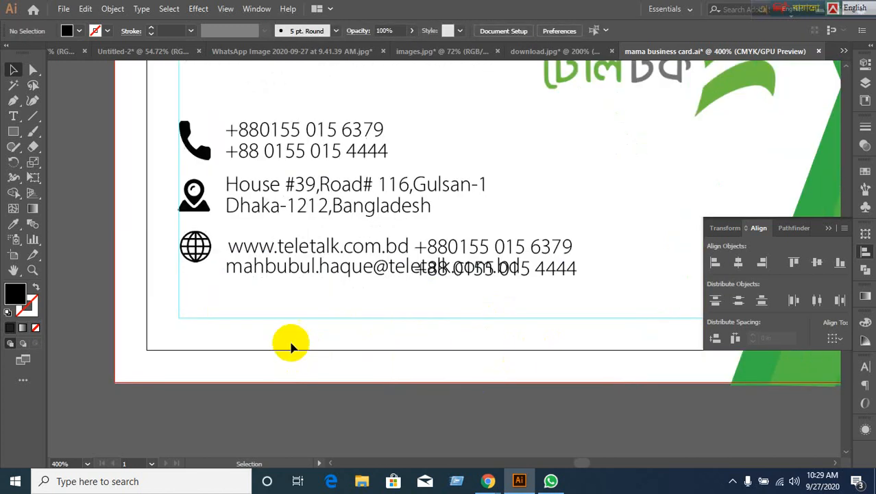
pyautogui.moveTo(221, 323); pyautogui.dragTo(258, 348)
pyautogui.moveTo(266, 258); pyautogui.dragTo(309, 402)
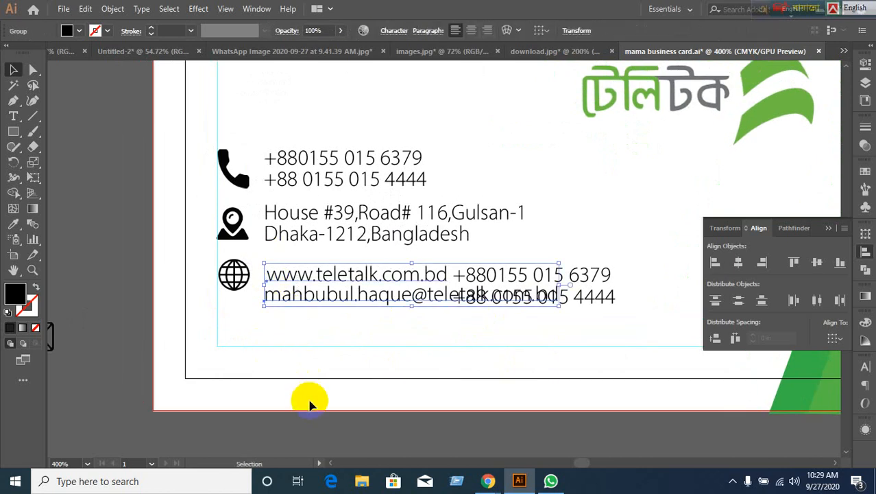
pyautogui.press('Up')
pyautogui.press('Up')
pyautogui.press('Up')
pyautogui.press('Up')
pyautogui.press('Down')
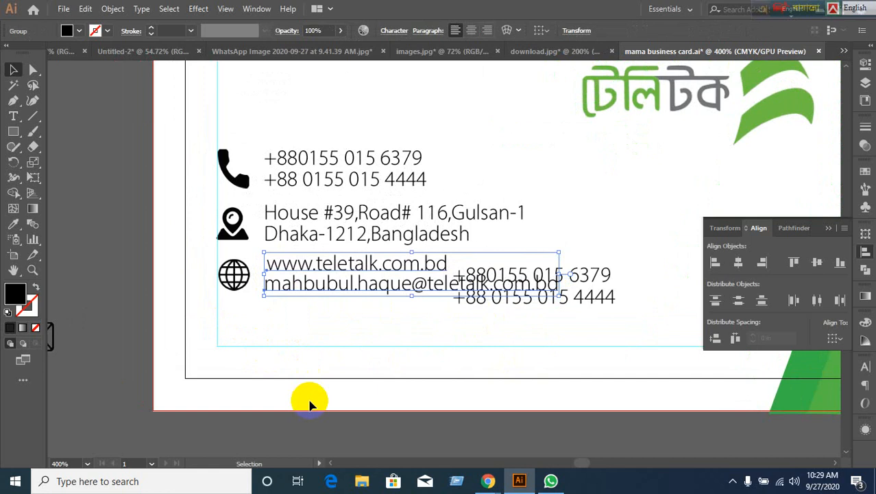
pyautogui.click(587, 420)
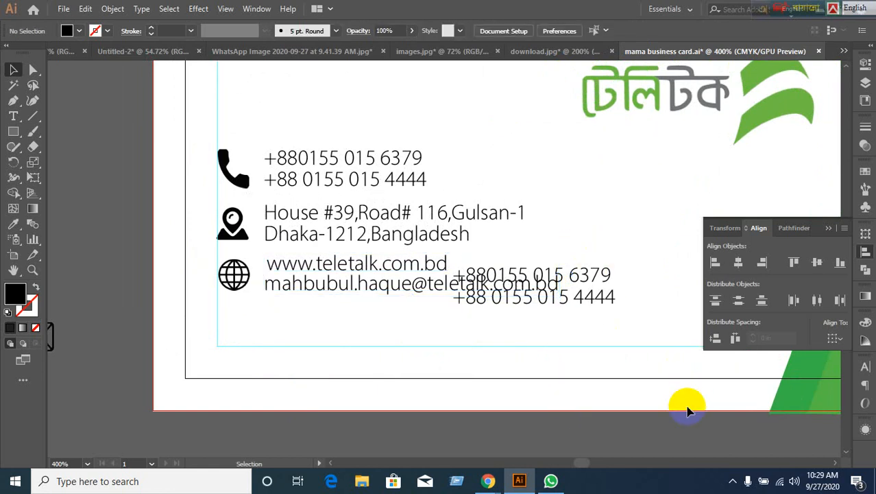
# Drag the phone-number copy to the card's lower-right edge.
pyautogui.click(596, 270)
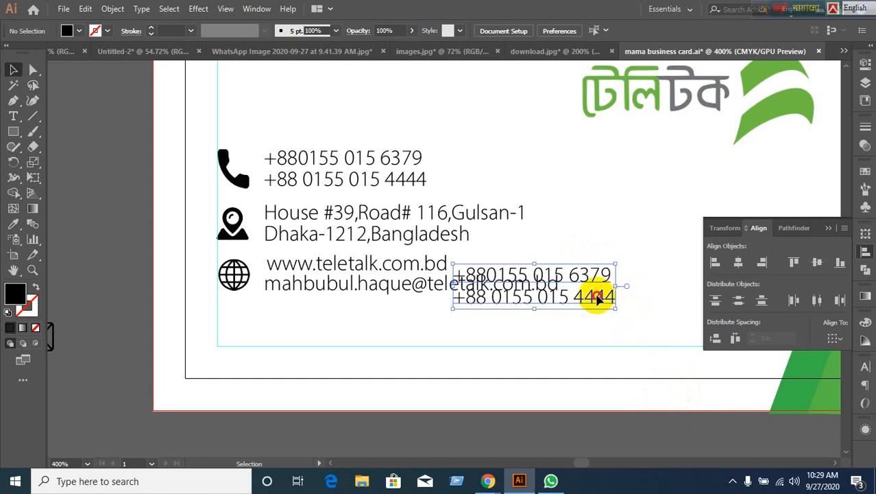
pyautogui.moveTo(598, 296); pyautogui.dragTo(711, 364)
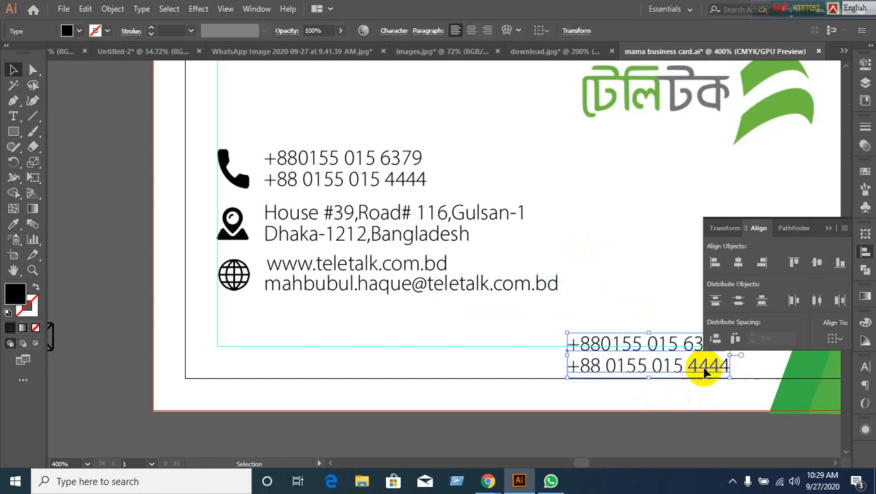
pyautogui.click(325, 362)
# Vertically centre the phone icon with its two phone numbers.
pyautogui.click(235, 273)
pyautogui.keyDown('shift'); pyautogui.click(331, 291); pyautogui.keyUp('shift')
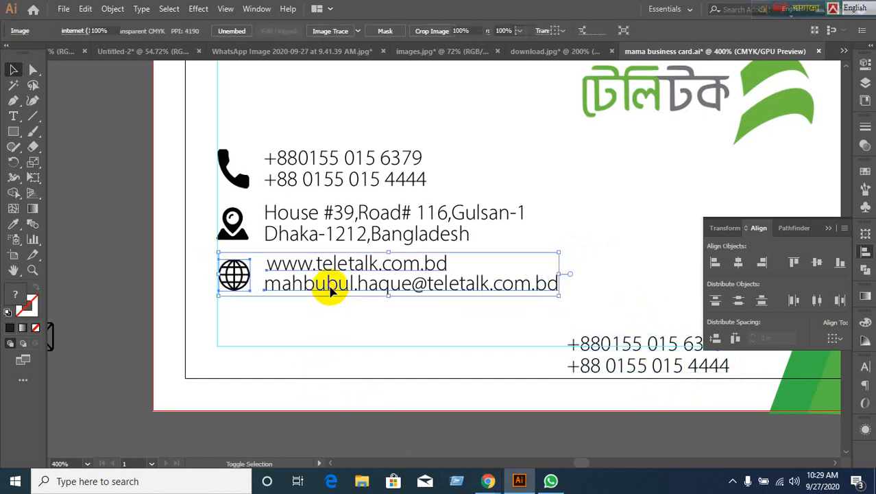
pyautogui.click(392, 323)
pyautogui.click(231, 221)
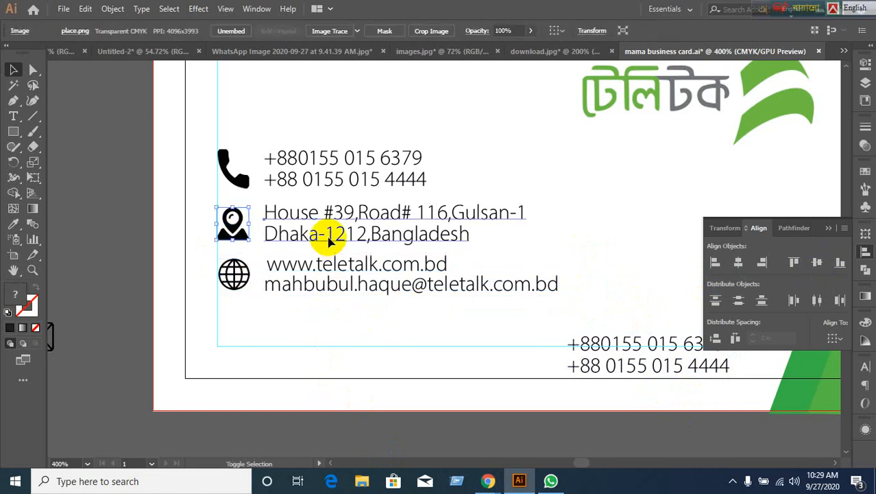
pyautogui.keyDown('shift'); pyautogui.click(309, 234); pyautogui.keyUp('shift')
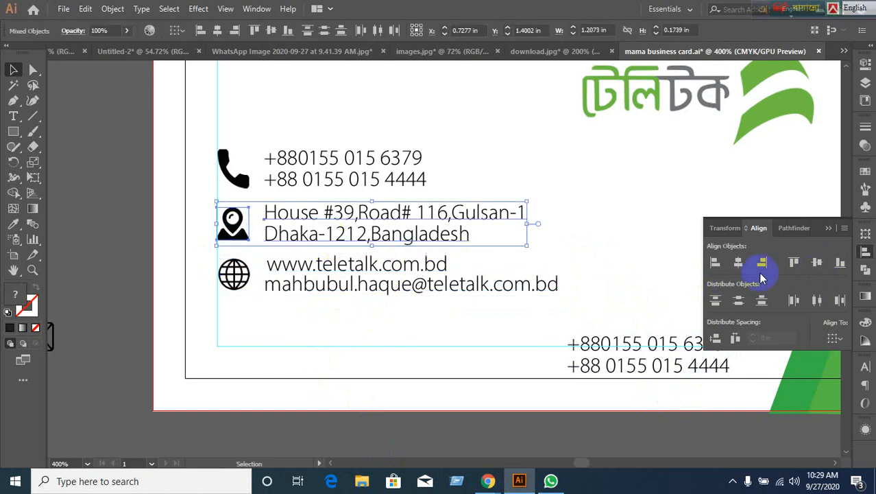
pyautogui.click(229, 167)
pyautogui.keyDown('shift'); pyautogui.click(357, 183); pyautogui.keyUp('shift')
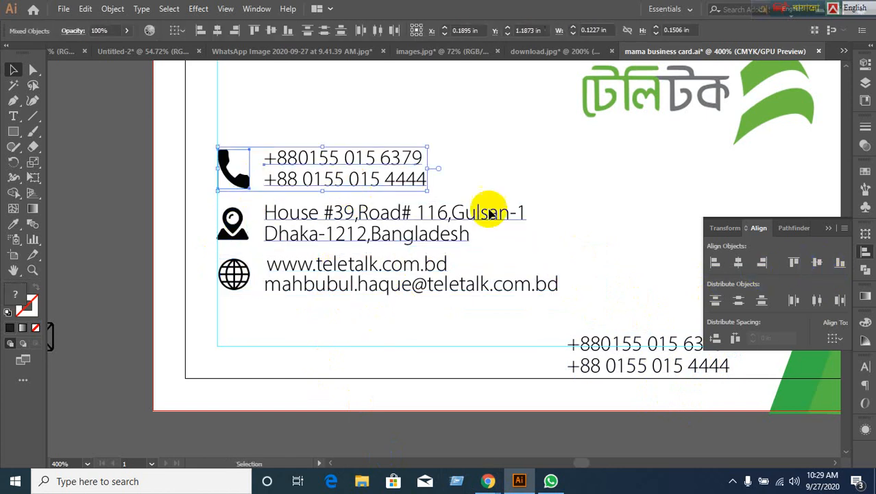
pyautogui.click(817, 262)
pyautogui.click(382, 362)
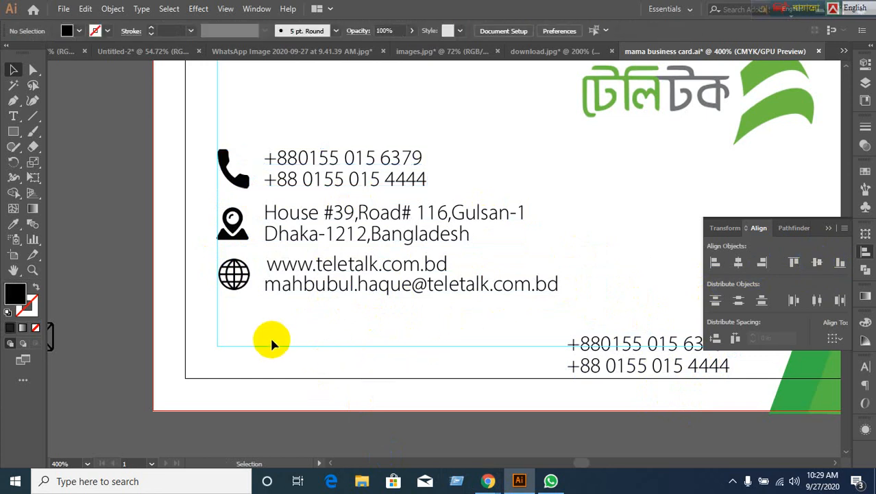
# Select the whole contact block and move it lower on the card.
pyautogui.click(235, 272)
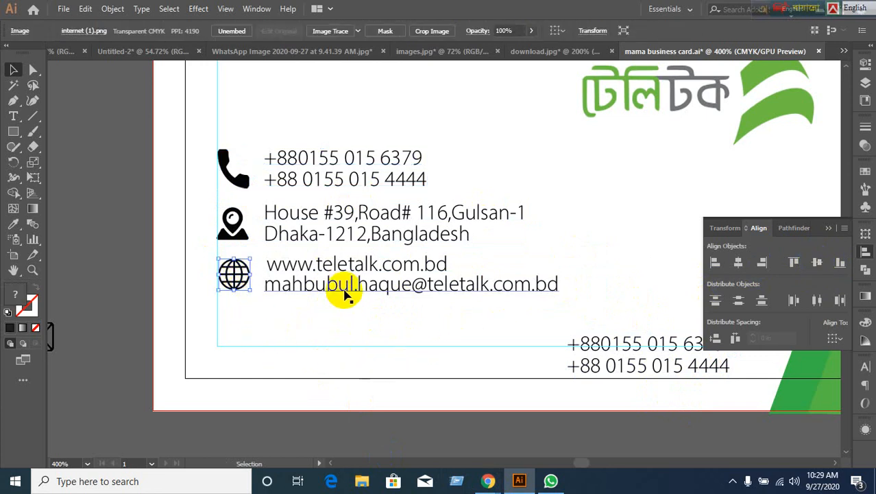
pyautogui.click(342, 340)
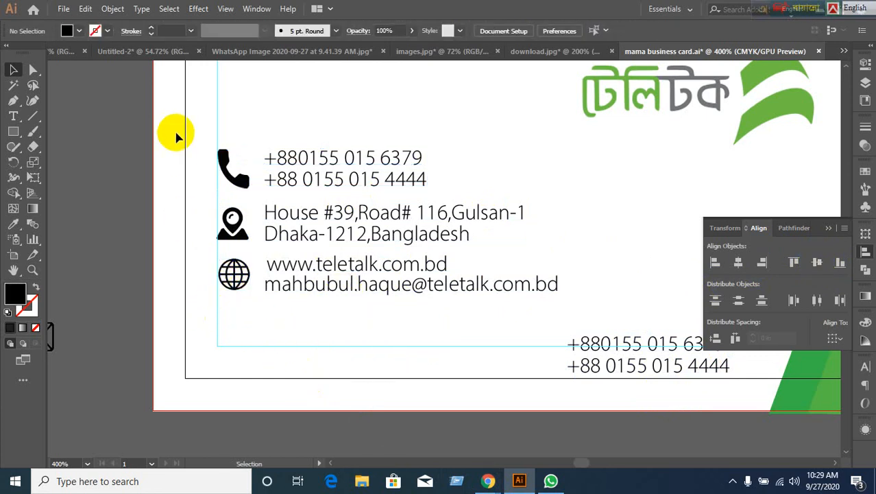
pyautogui.moveTo(176, 133); pyautogui.dragTo(349, 337)
pyautogui.click(306, 403)
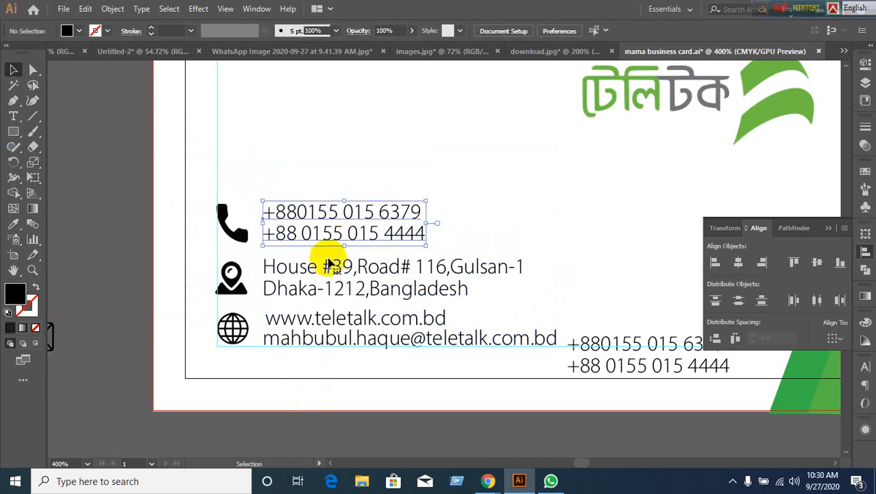
# Evenly distribute the spacing between the phone, location and globe icons.
pyautogui.click(328, 295)
pyautogui.click(318, 319)
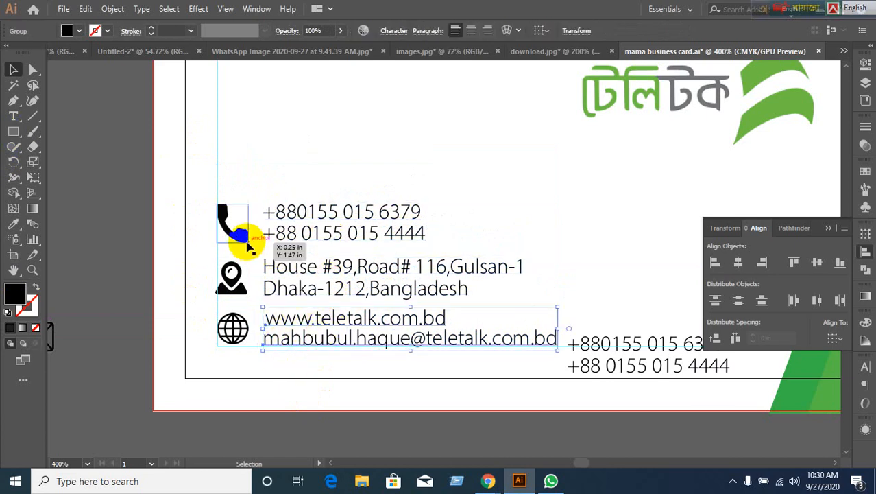
pyautogui.click(242, 240)
pyautogui.keyDown('shift'); pyautogui.click(221, 275); pyautogui.keyUp('shift')
pyautogui.keyDown('shift'); pyautogui.click(234, 323); pyautogui.keyUp('shift')
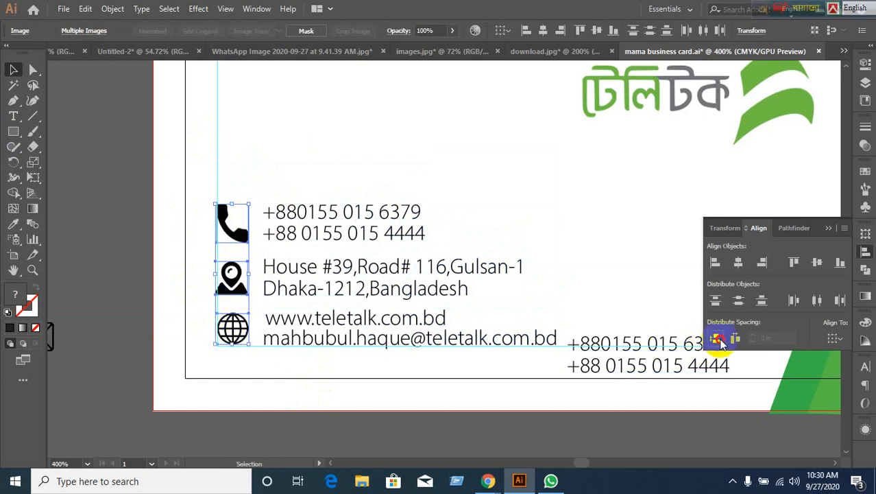
pyautogui.click(717, 338)
pyautogui.click(426, 406)
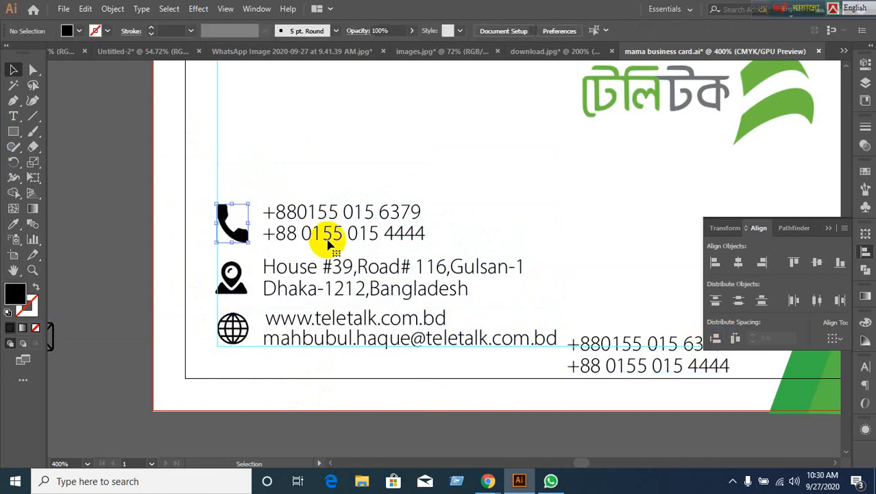
# Align the phone numbers to the phone icon as the key object.
pyautogui.click(325, 238)
pyautogui.keyDown('shift'); pyautogui.click(226, 239); pyautogui.keyUp('shift')
pyautogui.click(226, 239)
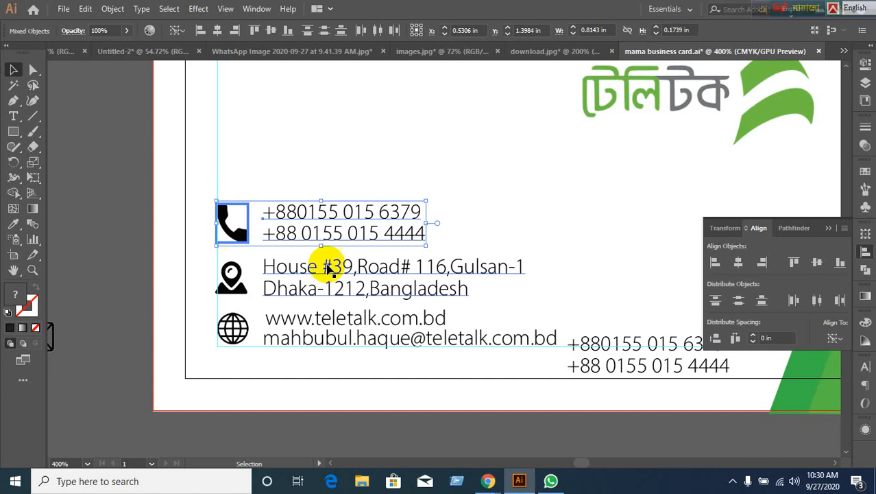
pyautogui.click(816, 262)
pyautogui.click(118, 258)
# Vertically centre the address lines on the location pin, then key-select the globe with its web/e-mail lines.
pyautogui.click(221, 284)
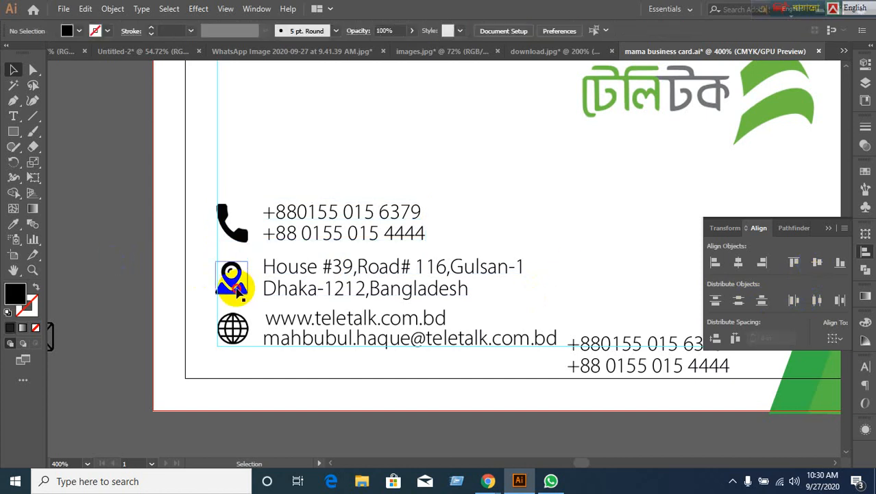
pyautogui.click(307, 293)
pyautogui.keyDown('shift'); pyautogui.click(243, 291); pyautogui.keyUp('shift')
pyautogui.click(243, 291)
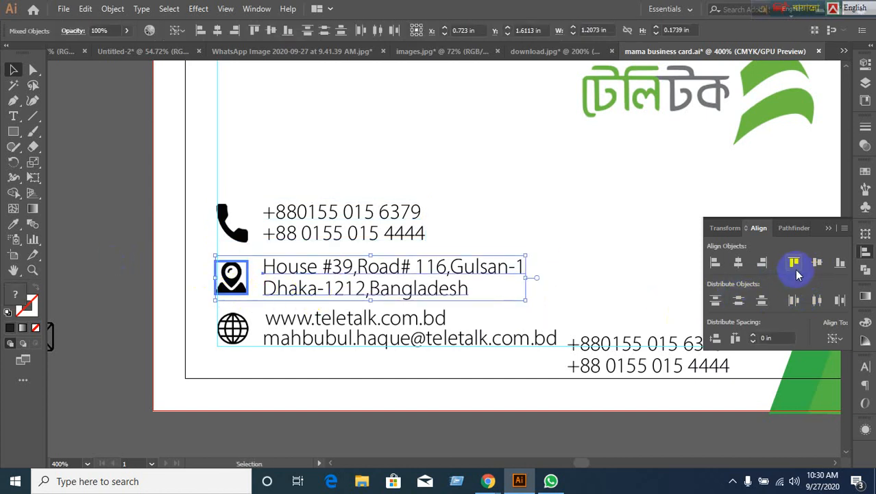
pyautogui.click(817, 262)
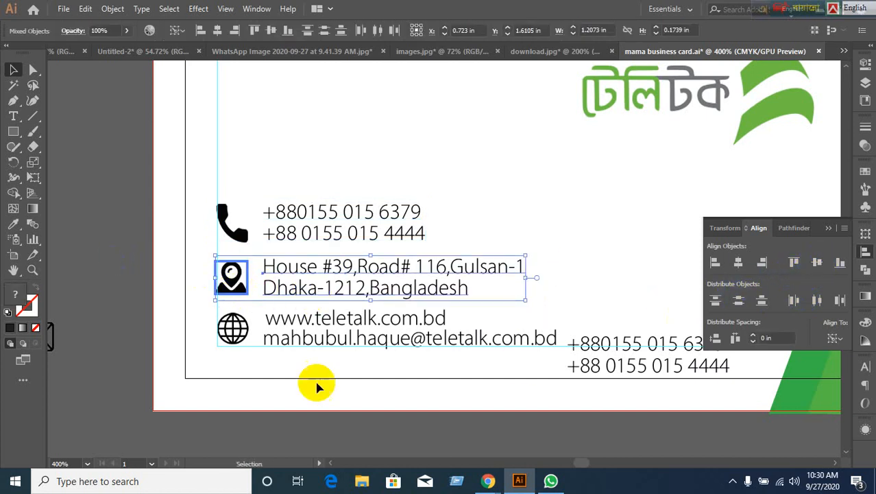
pyautogui.click(227, 335)
pyautogui.keyDown('shift'); pyautogui.click(320, 345); pyautogui.keyUp('shift')
pyautogui.click(231, 337)
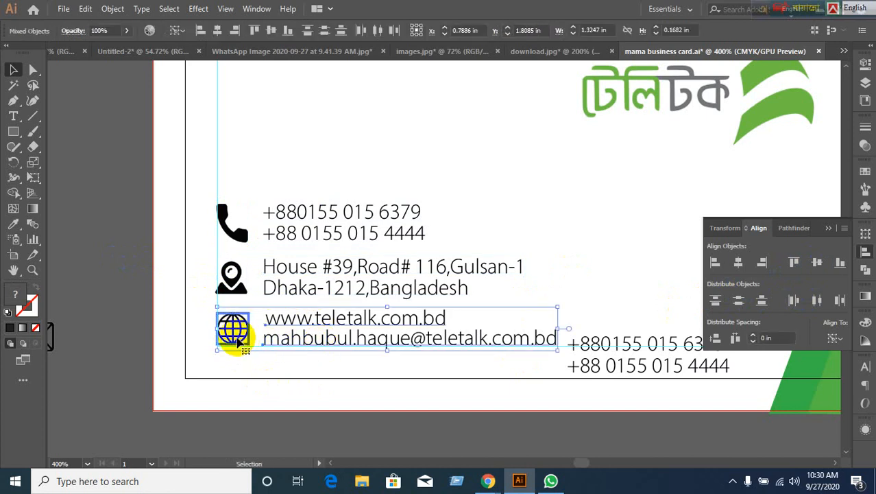
pyautogui.click(496, 282)
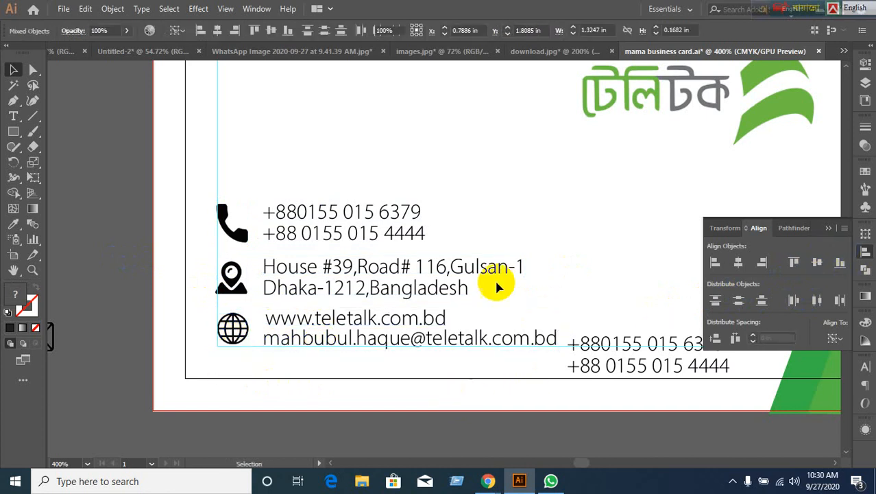
# Undo an accidental flip, then drag the duplicate phone-number block off the card and delete it.
pyautogui.scroll(-2, 510, 226)
pyautogui.scroll(2, 418, 347)
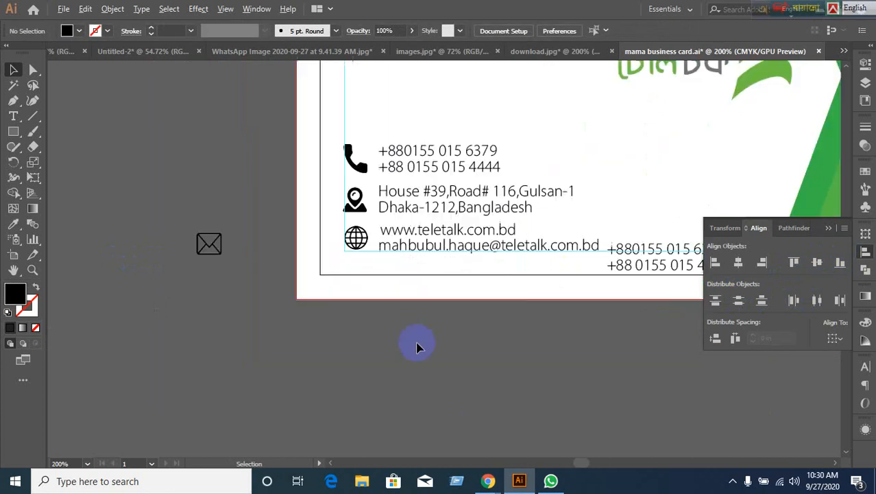
pyautogui.scroll(-1, 420, 343)
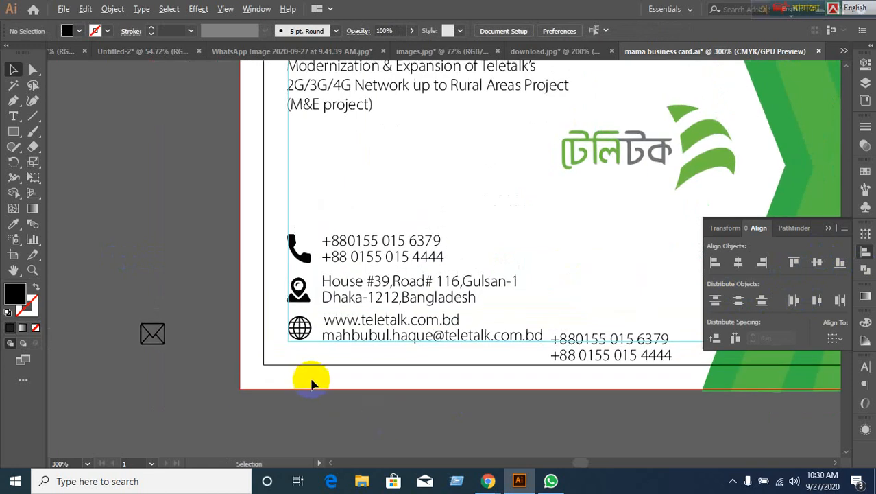
pyautogui.scroll(-1, 313, 381)
pyautogui.scroll(-1, 495, 394)
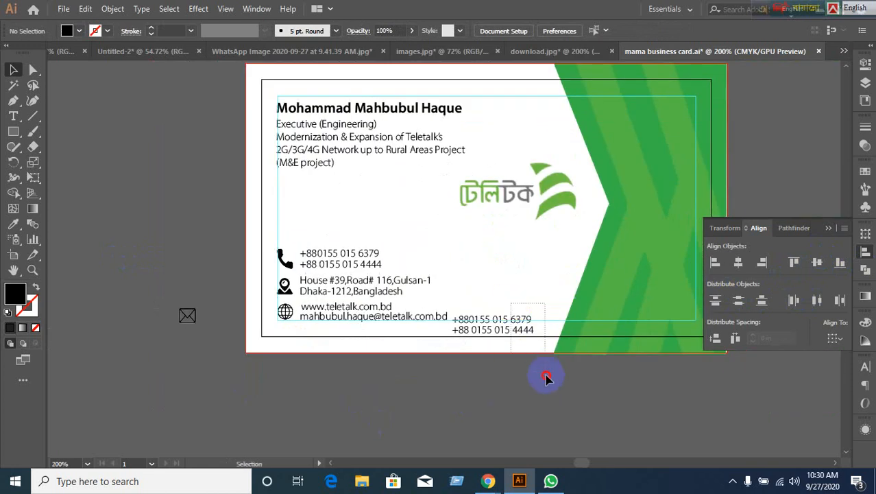
pyautogui.click(538, 335)
pyautogui.moveTo(540, 336); pyautogui.dragTo(96, 277)
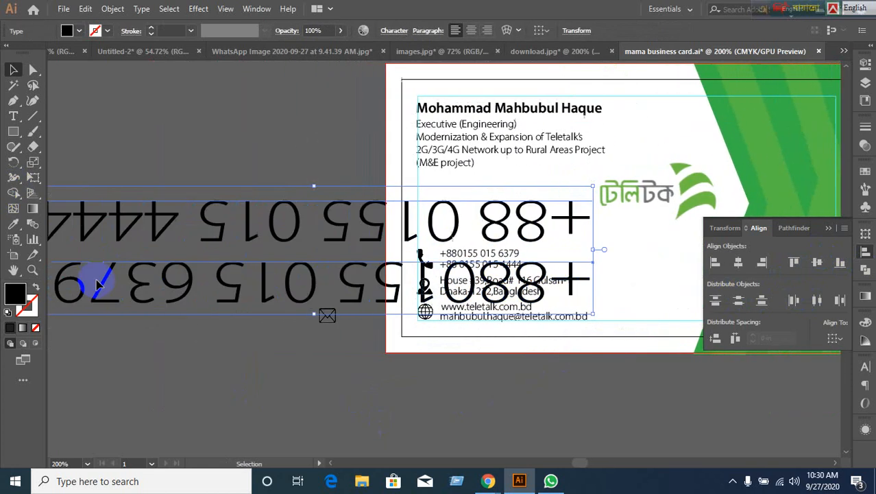
pyautogui.moveTo(213, 339); pyautogui.dragTo(213, 339)
pyautogui.hotkey('ctrl', 'z')
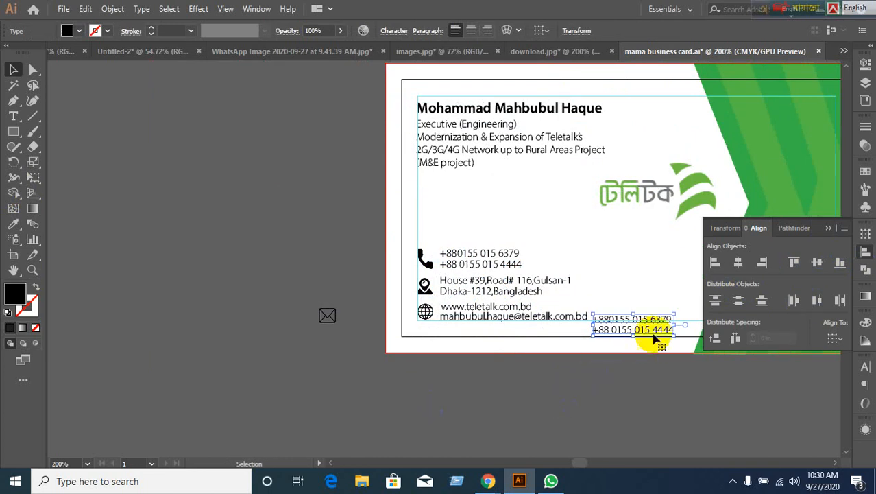
pyautogui.moveTo(656, 332); pyautogui.dragTo(317, 183)
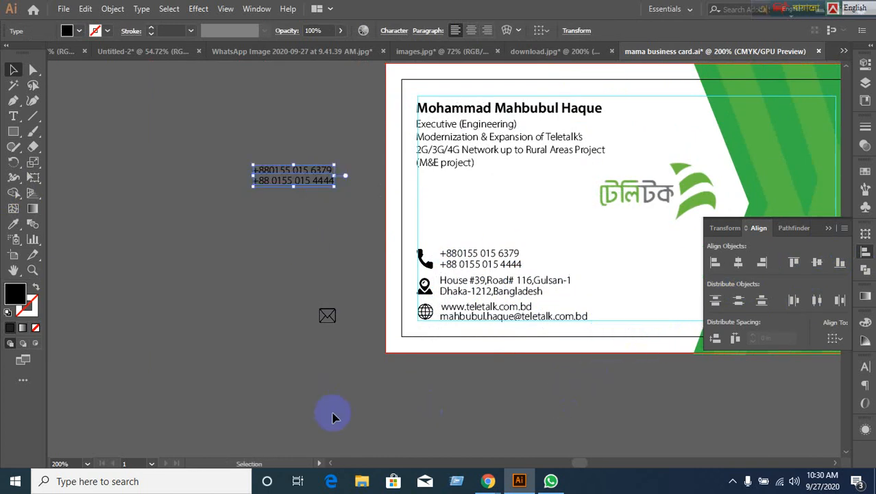
pyautogui.press('Delete')
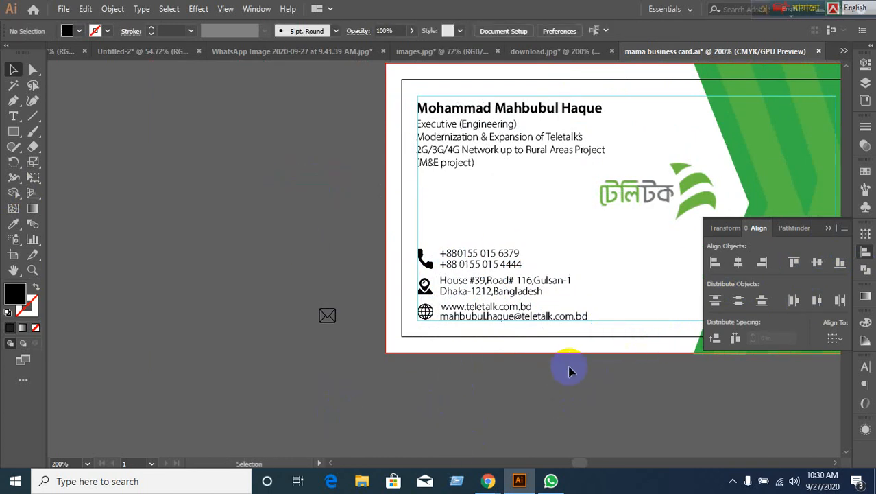
# Drag the name text up slightly and nudge the job-title lines up beneath it.
pyautogui.scroll(2, 569, 312)
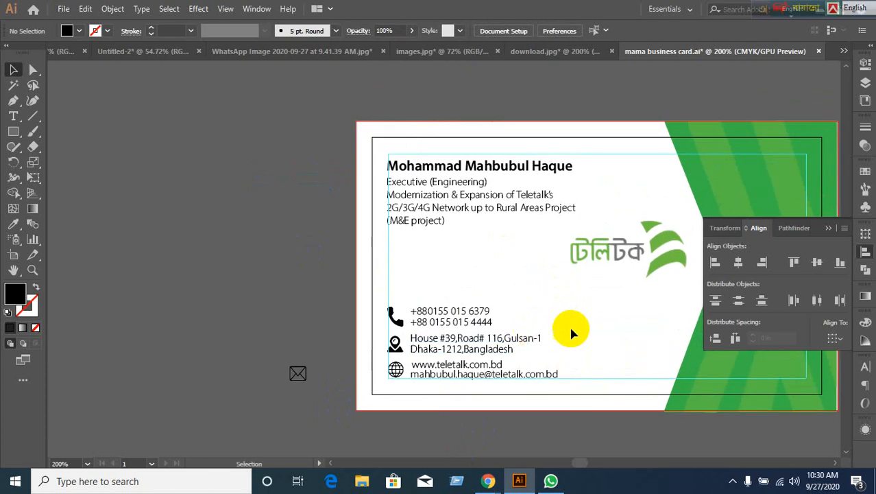
pyautogui.scroll(1, 521, 331)
pyautogui.hscroll(1, 521, 331)
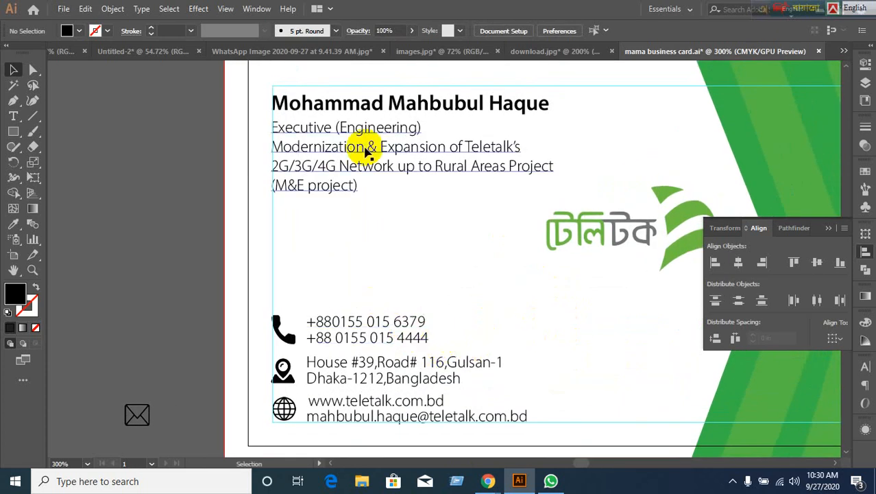
pyautogui.click(353, 113)
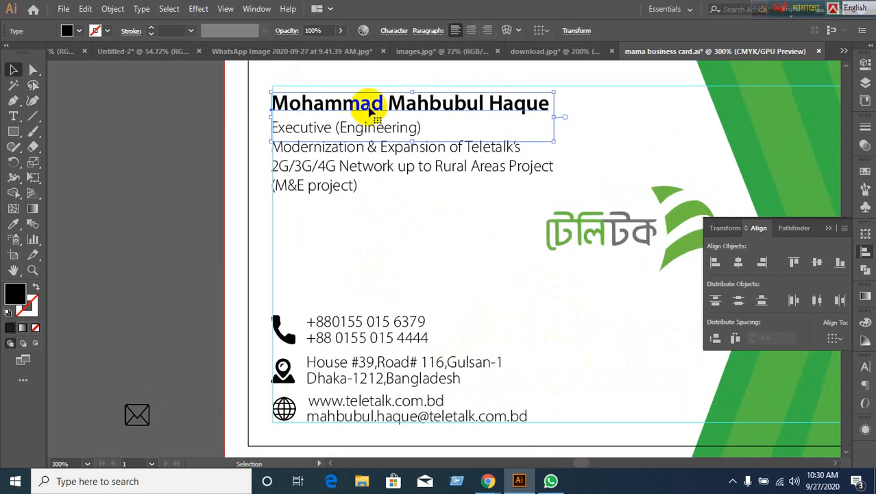
pyautogui.moveTo(370, 112); pyautogui.dragTo(371, 98)
pyautogui.click(180, 157)
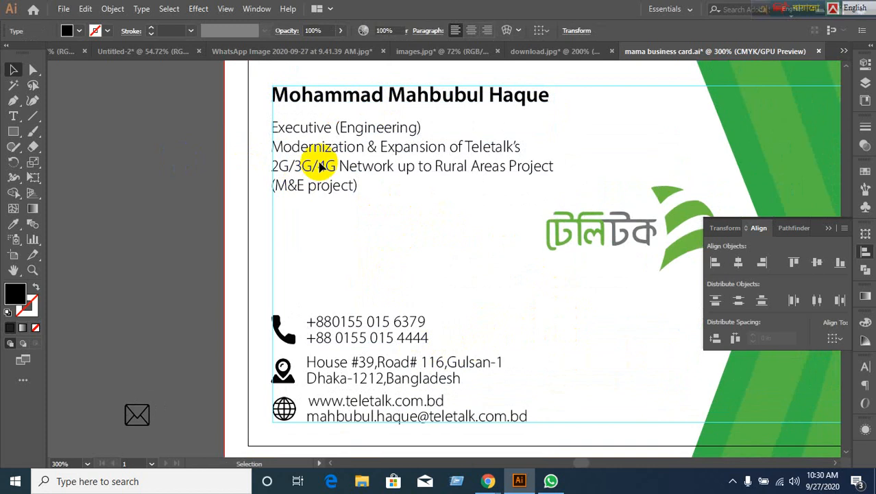
pyautogui.click(320, 166)
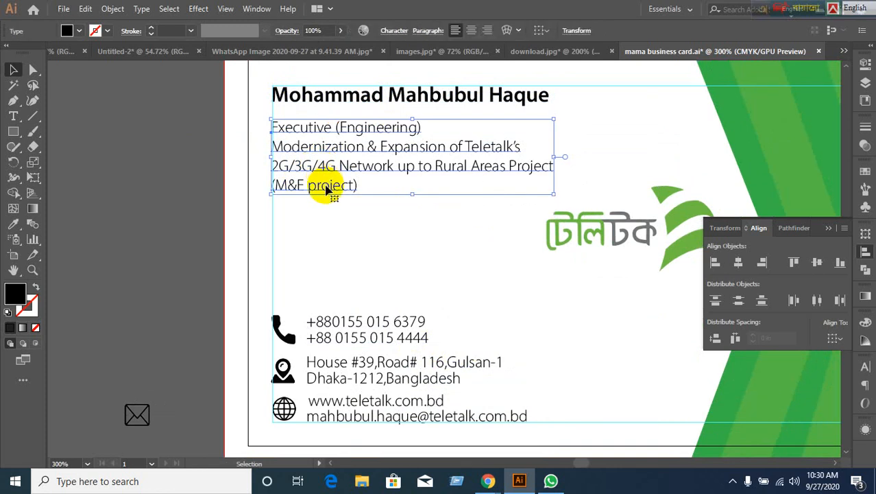
pyautogui.press('Up')
pyautogui.press('Up')
pyautogui.press('Up')
pyautogui.press('Up')
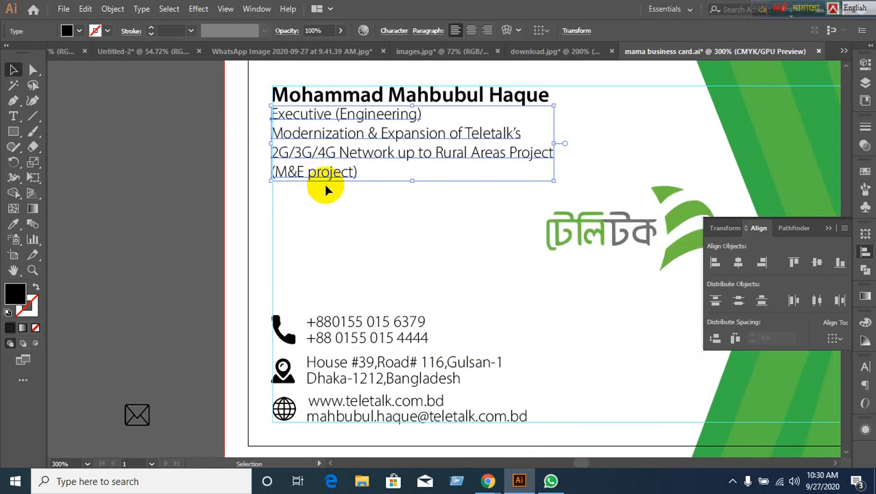
# Try left-aligning the whole left column of text and icons, undoing it both times.
pyautogui.click(192, 207)
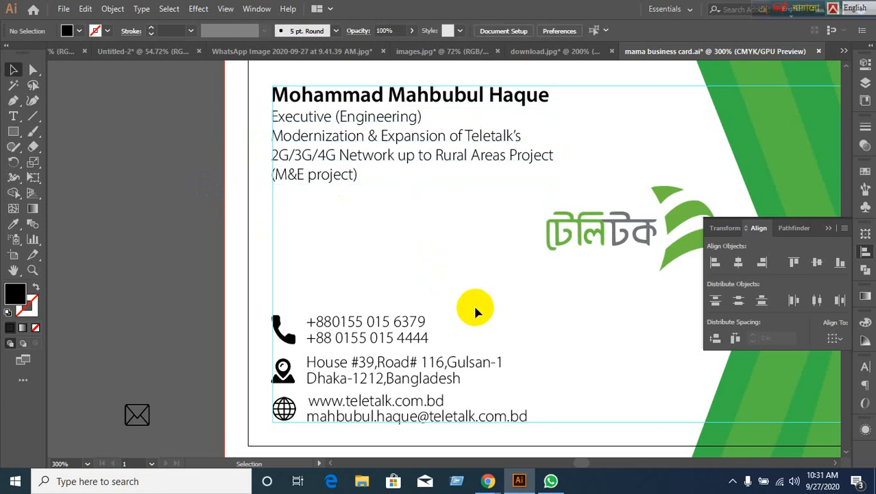
pyautogui.scroll(-1, 473, 303)
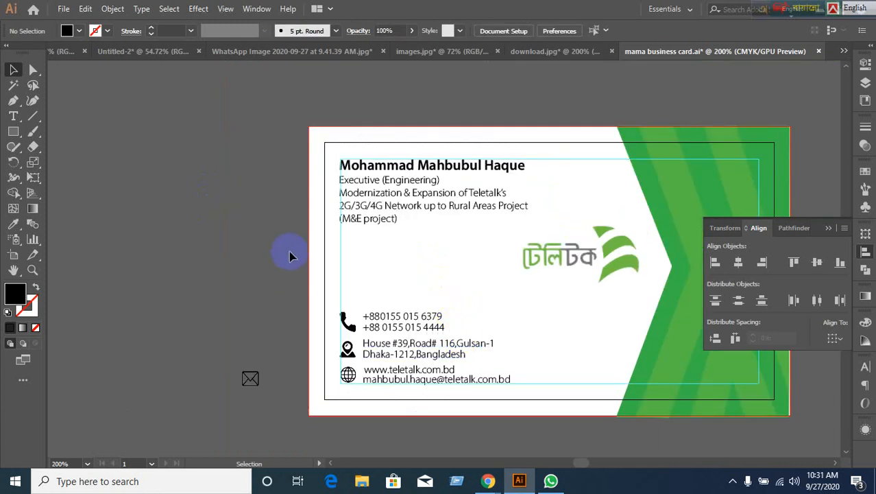
pyautogui.click(352, 248)
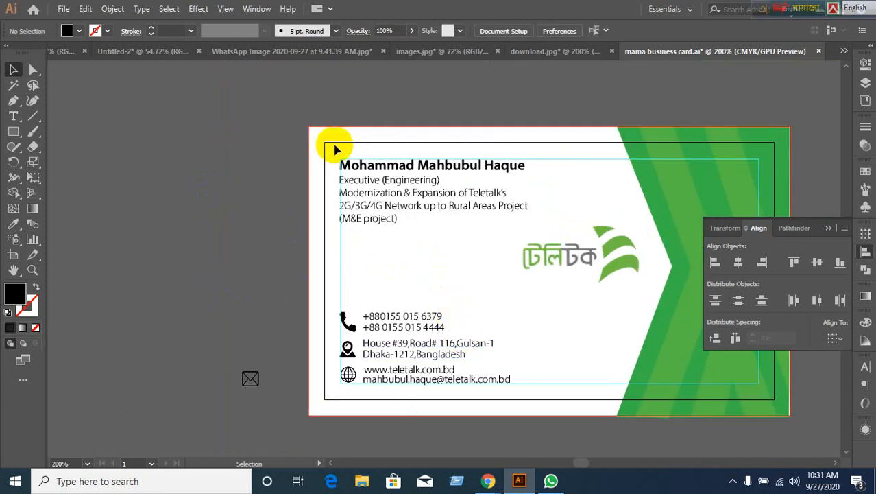
pyautogui.moveTo(337, 146); pyautogui.dragTo(421, 418)
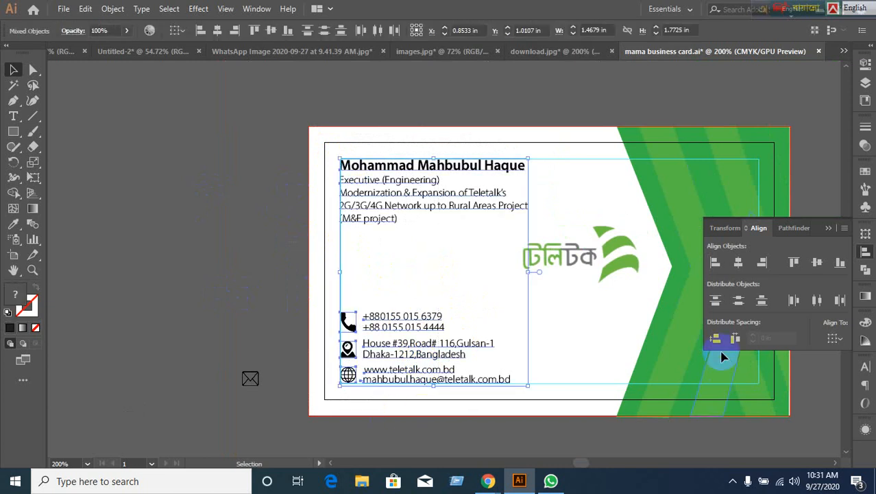
pyautogui.click(714, 262)
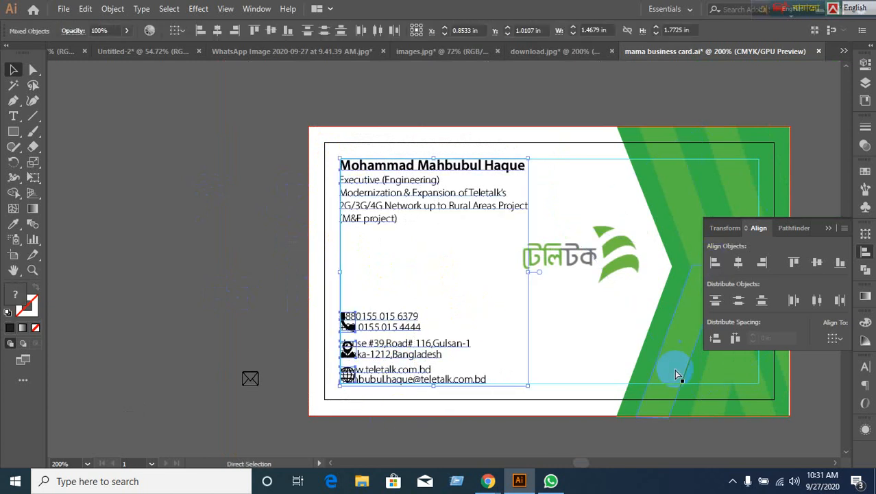
pyautogui.hotkey('ctrl', 'z')
pyautogui.click(715, 262)
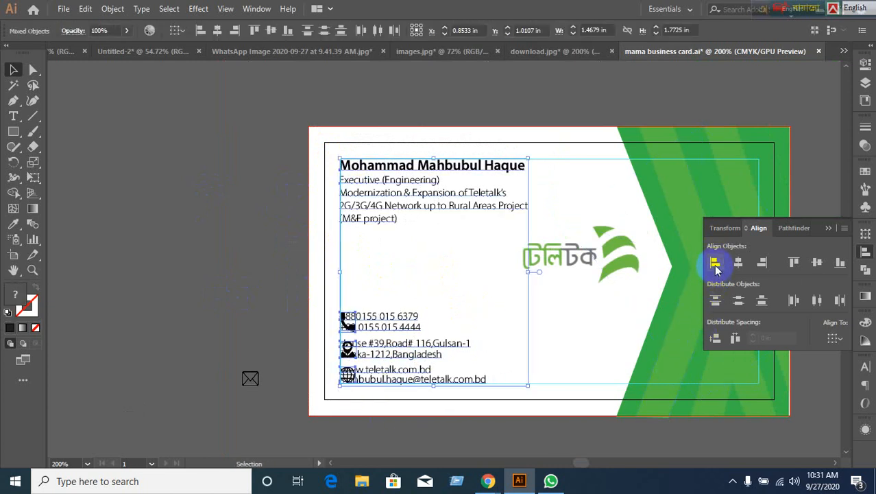
pyautogui.hotkey('ctrl', 'z')
pyautogui.click(229, 312)
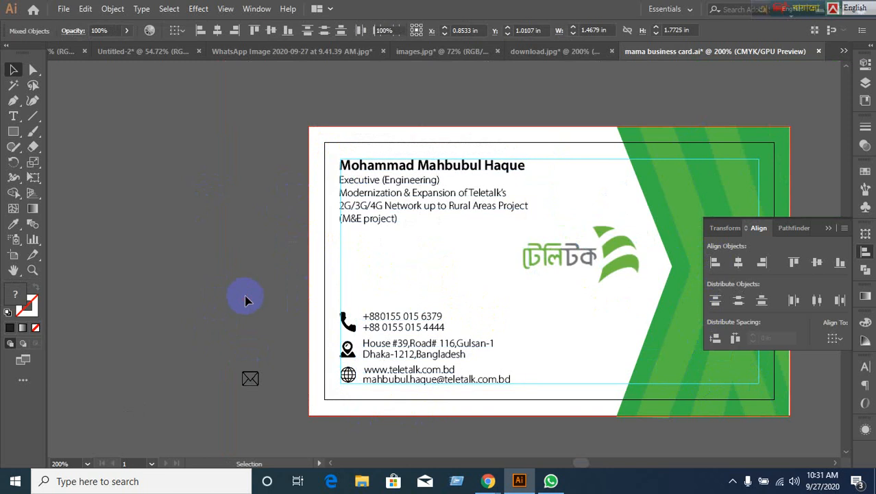
# Group the phone icon with its two numbers, then the location pin with its address lines, via Ctrl+G.
pyautogui.click(418, 328)
pyautogui.keyDown('shift'); pyautogui.click(346, 320); pyautogui.keyUp('shift')
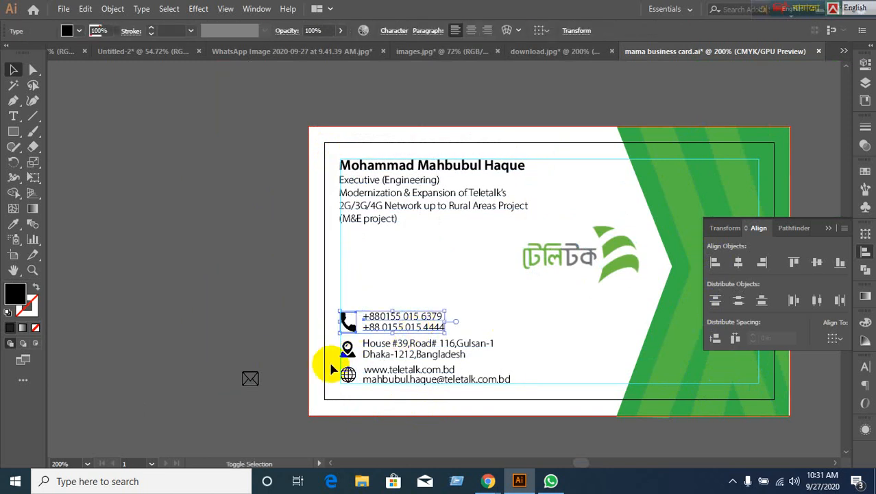
pyautogui.hotkey('ctrl', 'g')
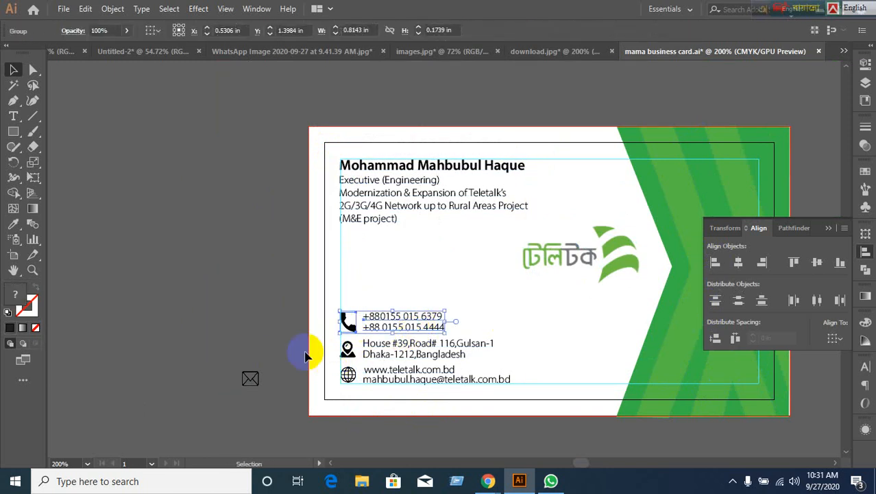
pyautogui.click(347, 350)
pyautogui.keyDown('shift'); pyautogui.click(432, 347); pyautogui.keyUp('shift')
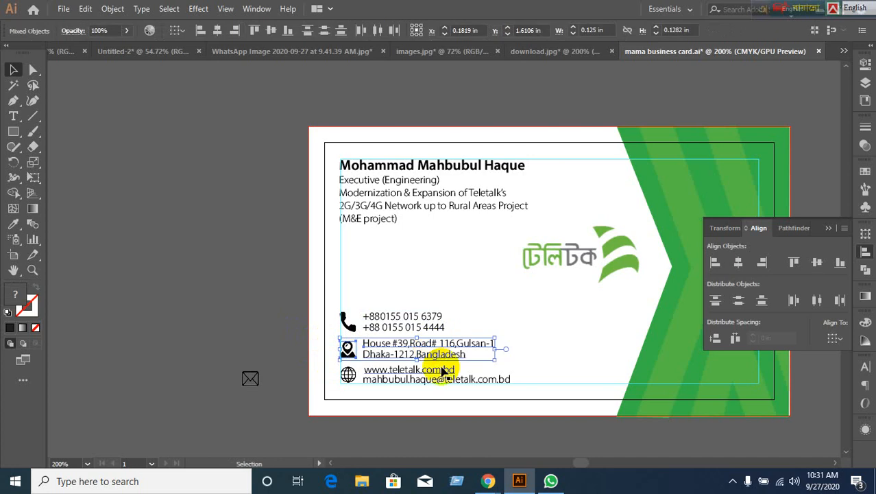
pyautogui.hotkey('ctrl', 'g')
pyautogui.click(278, 332)
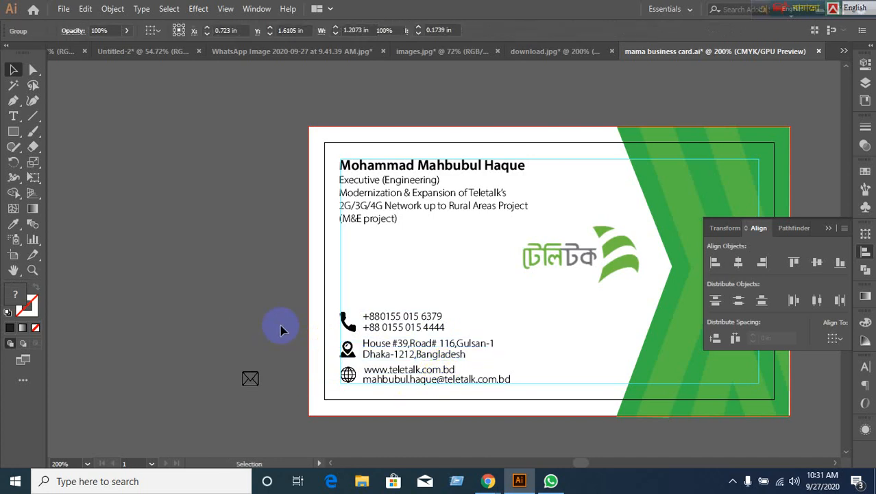
# Bring the full card into view and try selecting the address and web/e-mail row groups.
pyautogui.scroll(1, 392, 206)
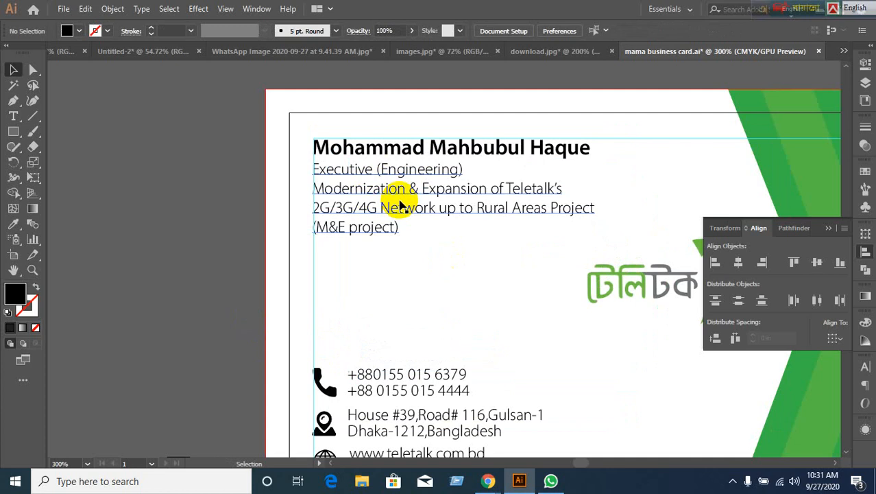
pyautogui.scroll(-1, 471, 385)
pyautogui.scroll(-1, 506, 401)
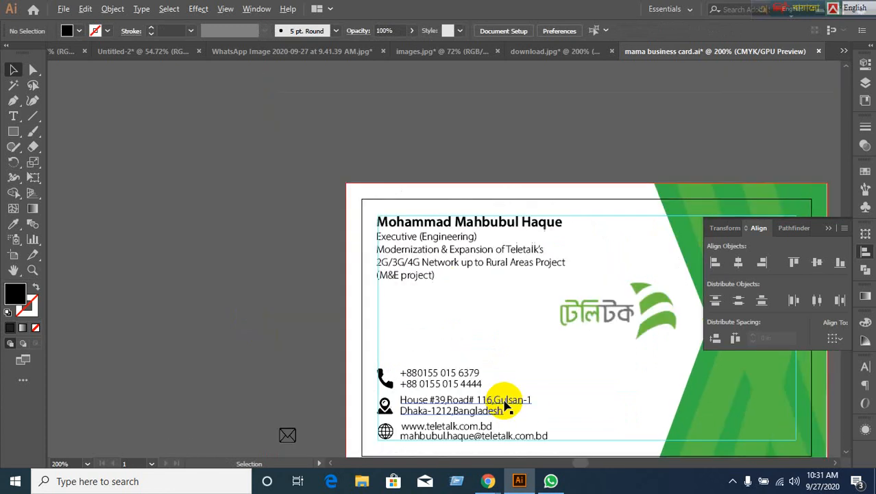
pyautogui.moveTo(505, 402); pyautogui.dragTo(511, 353)
pyautogui.click(407, 347)
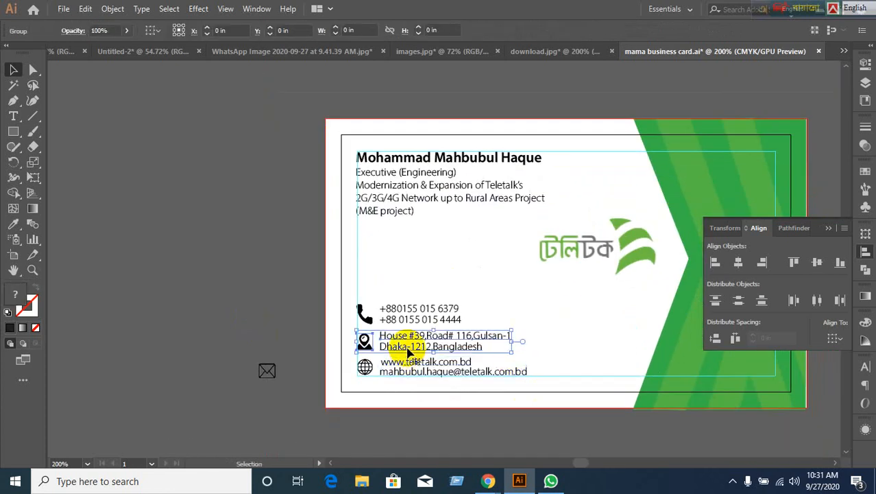
pyautogui.scroll(1, 401, 415)
pyautogui.click(344, 345)
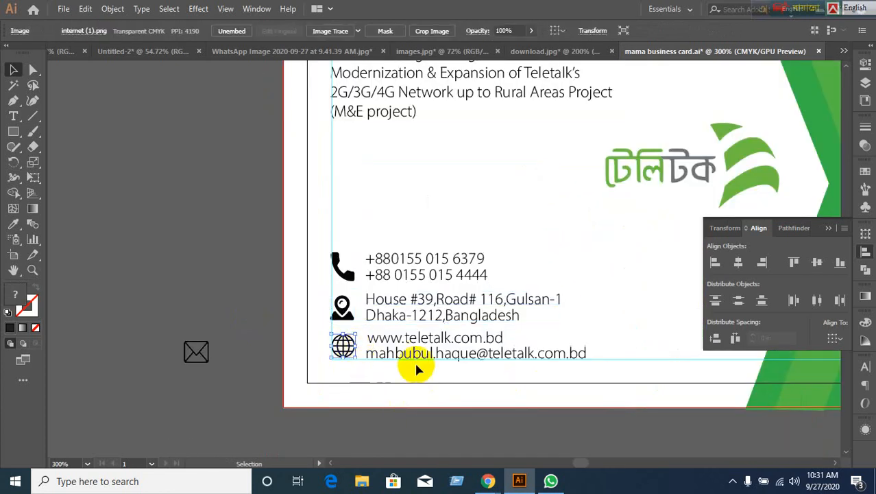
pyautogui.click(425, 358)
pyautogui.click(448, 416)
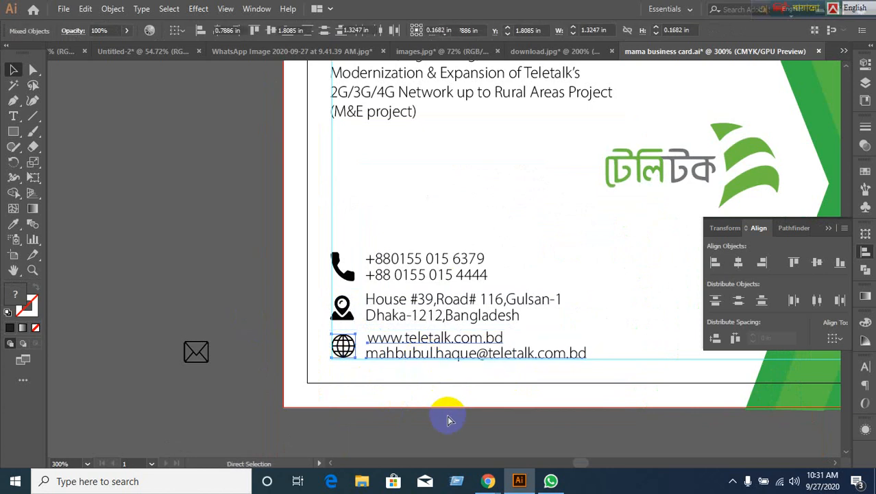
pyautogui.hotkey('ctrl', 'z')
pyautogui.click(448, 417)
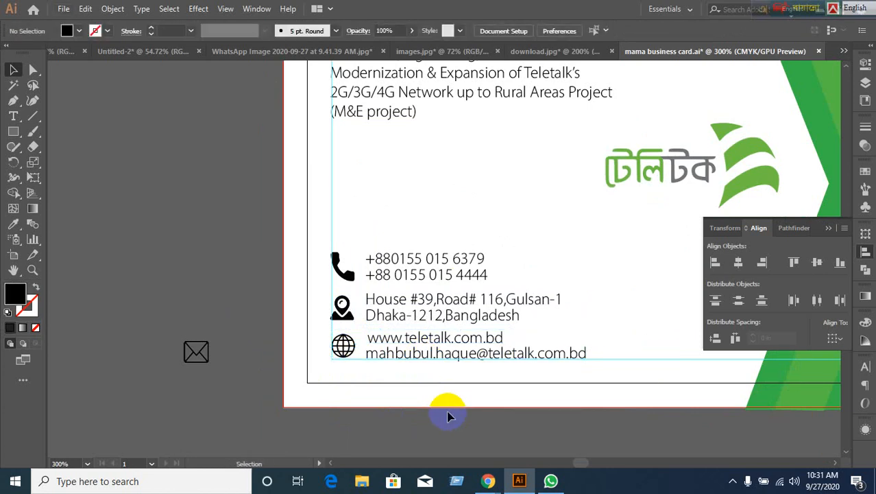
pyautogui.scroll(-1, 448, 417)
pyautogui.scroll(1, 447, 417)
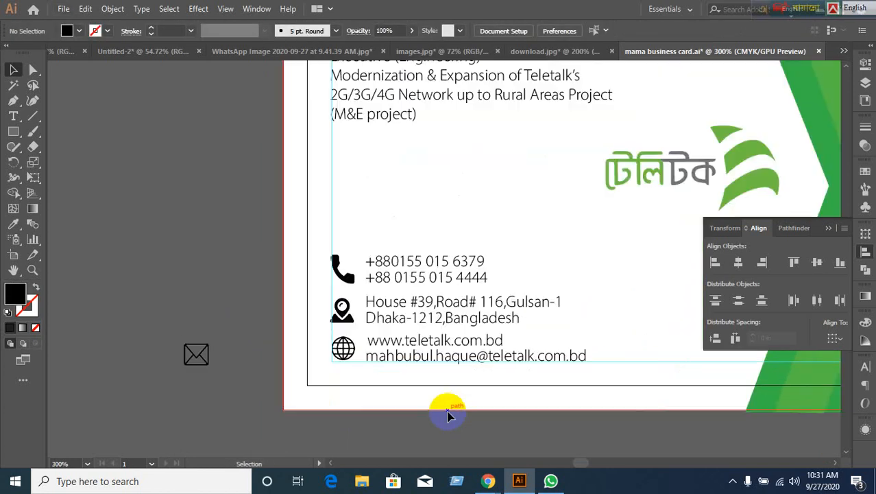
# Select the three contact rows and the name/title block in turn, then clear the selection.
pyautogui.click(403, 271)
pyautogui.keyDown('shift'); pyautogui.click(406, 312); pyautogui.keyUp('shift')
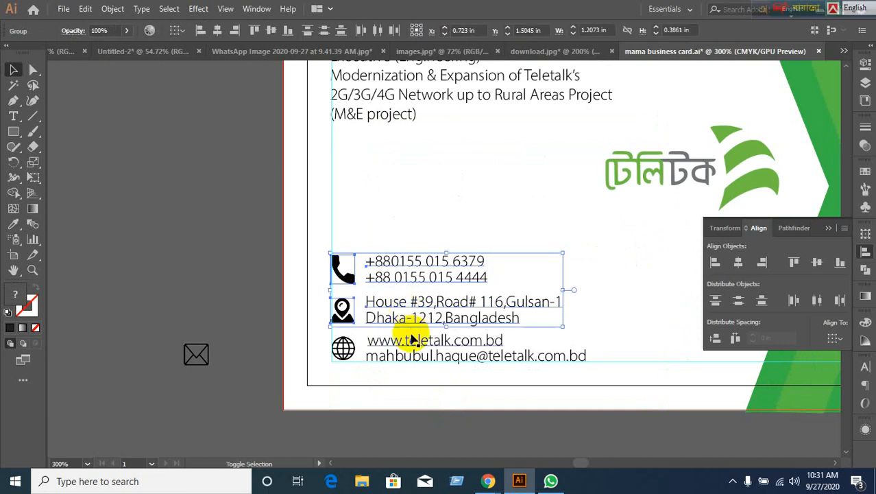
pyautogui.keyDown('shift'); pyautogui.click(409, 343); pyautogui.keyUp('shift')
pyautogui.scroll(3, 415, 345)
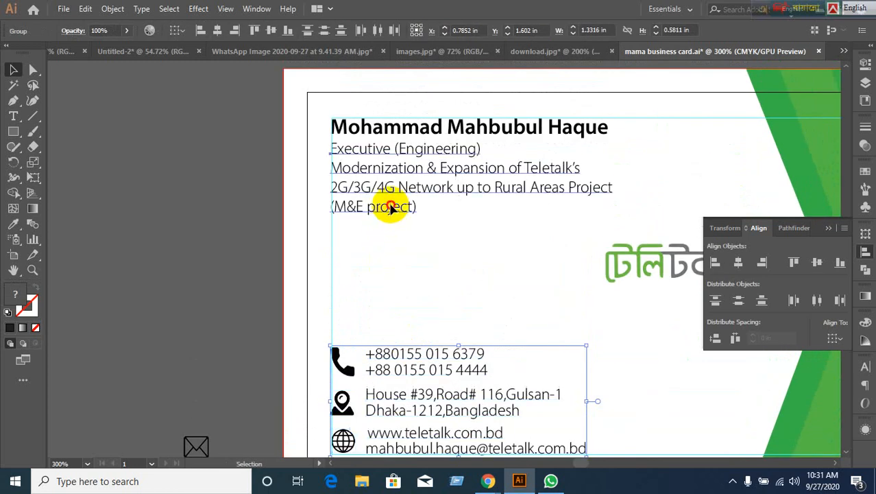
pyautogui.click(390, 206)
pyautogui.keyDown('shift'); pyautogui.click(377, 132); pyautogui.keyUp('shift')
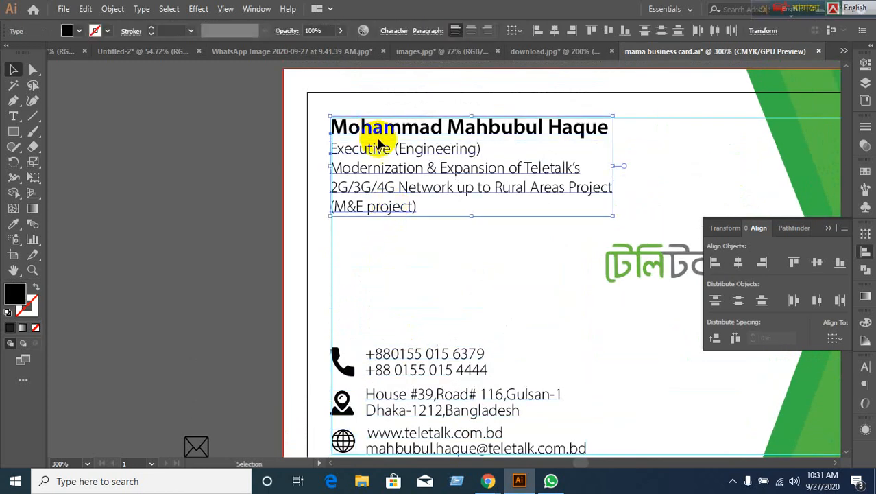
pyautogui.click(342, 297)
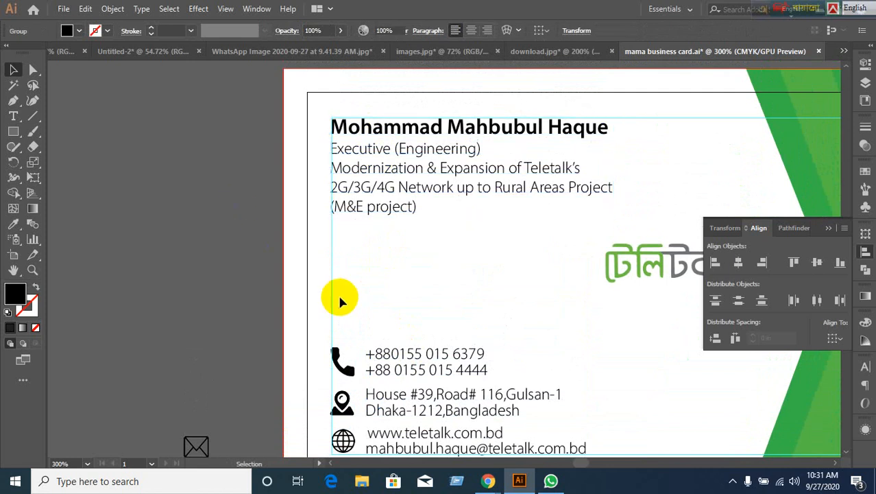
pyautogui.scroll(-2, 342, 297)
pyautogui.click(381, 317)
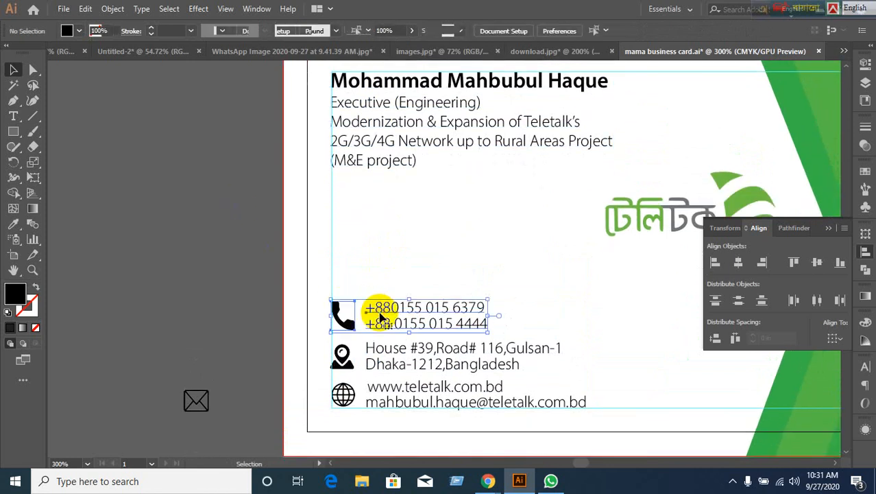
pyautogui.keyDown('shift'); pyautogui.click(388, 354); pyautogui.keyUp('shift')
pyautogui.keyDown('shift'); pyautogui.click(401, 398); pyautogui.keyUp('shift')
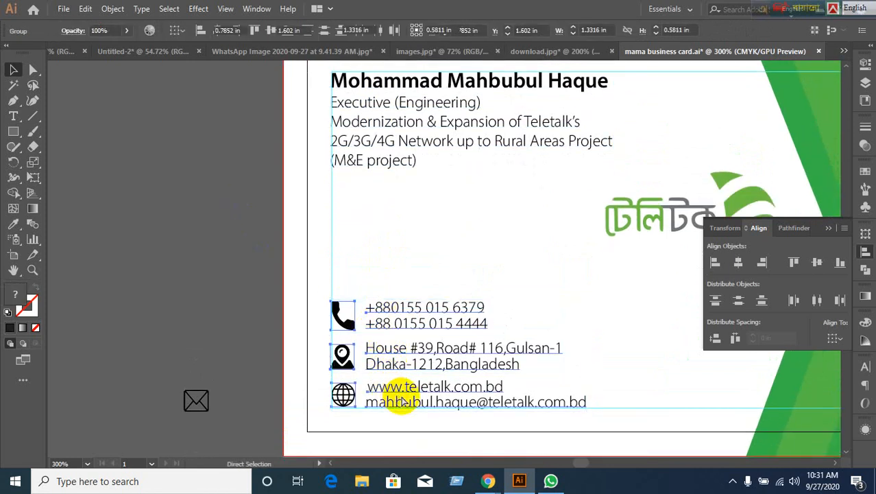
pyautogui.click(209, 221)
# Select the name/title block with the contact rows and apply Horizontal Align Left.
pyautogui.click(396, 137)
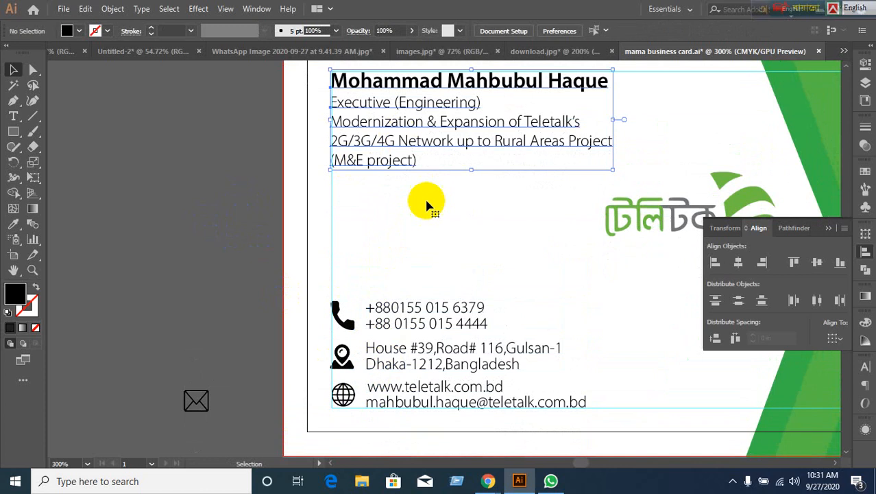
pyautogui.keyDown('shift'); pyautogui.click(439, 311); pyautogui.keyUp('shift')
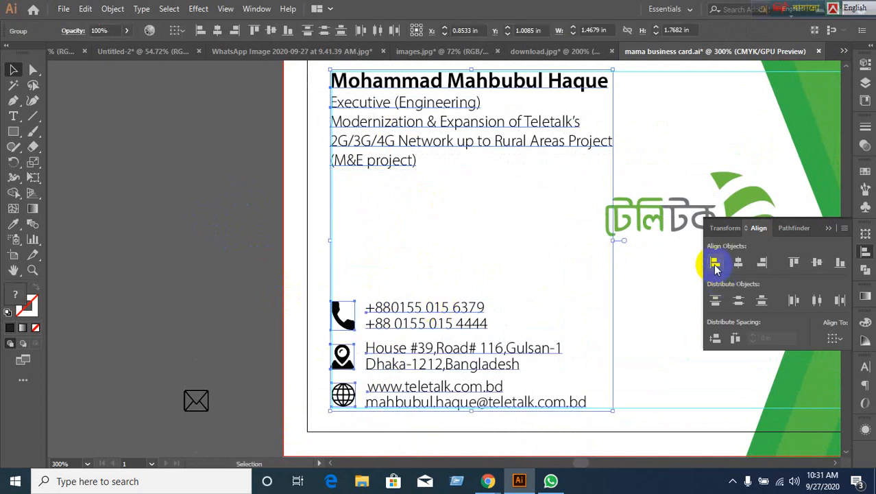
pyautogui.click(280, 251)
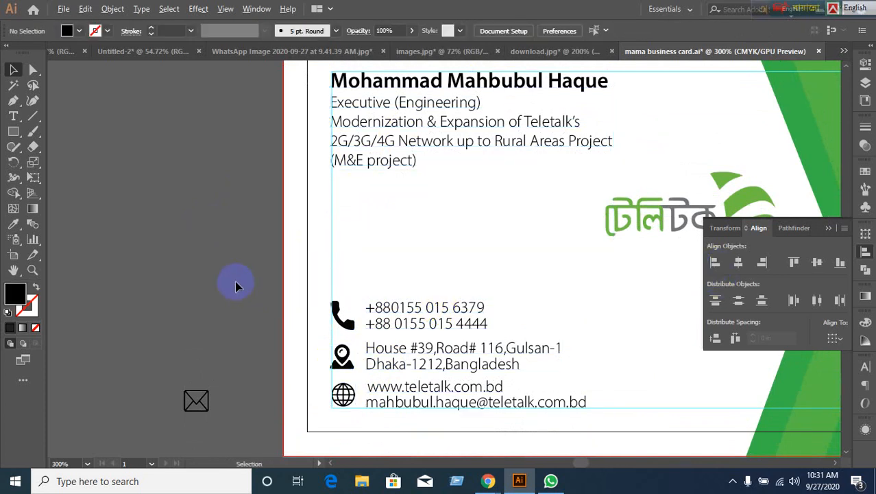
pyautogui.scroll(-1, 235, 286)
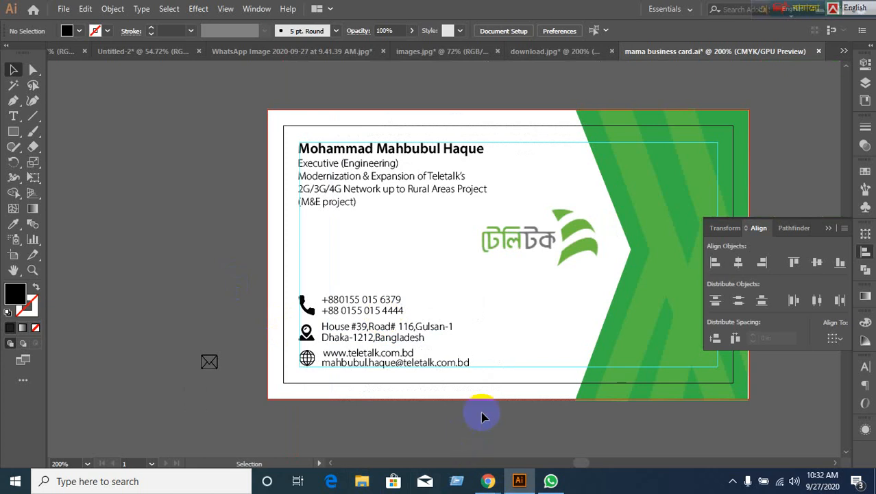
# Drag the Teletalk logo around the card toward its centre by hand.
pyautogui.moveTo(546, 248); pyautogui.dragTo(499, 264)
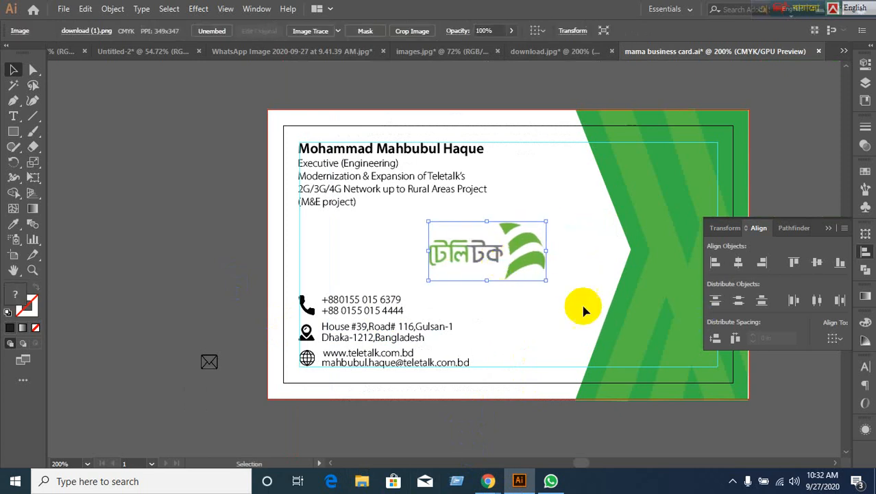
pyautogui.click(822, 272)
pyautogui.click(496, 267)
pyautogui.moveTo(483, 266); pyautogui.dragTo(356, 258)
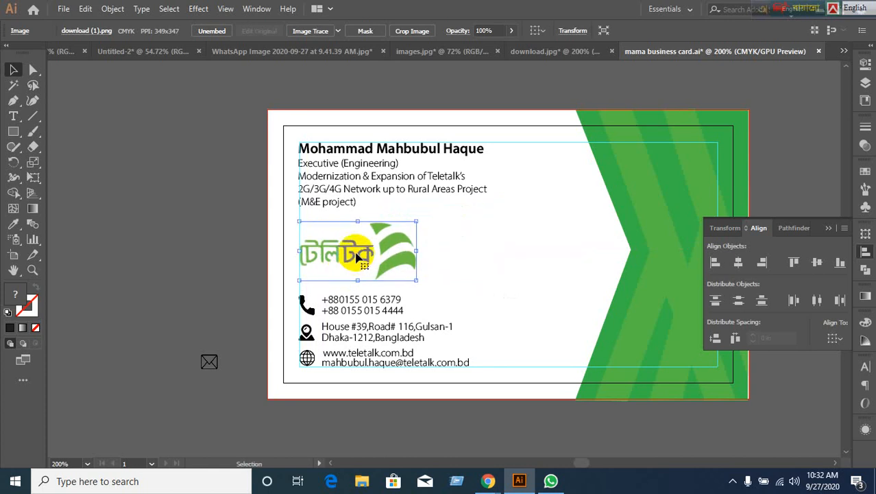
pyautogui.moveTo(356, 256); pyautogui.dragTo(482, 269)
pyautogui.click(362, 164)
pyautogui.click(370, 323)
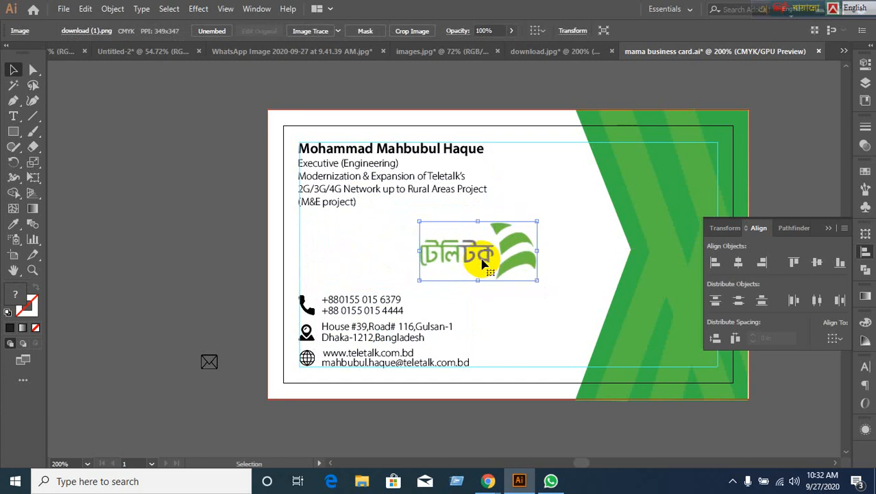
# With Align to Artboard, centre the selection vertically and horizontally on the card.
pyautogui.click(838, 339)
pyautogui.click(817, 379)
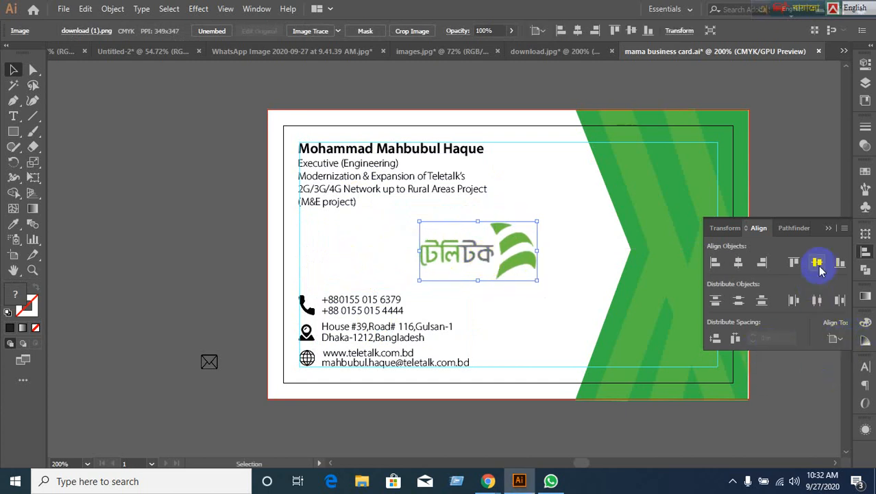
pyautogui.click(818, 264)
pyautogui.click(735, 264)
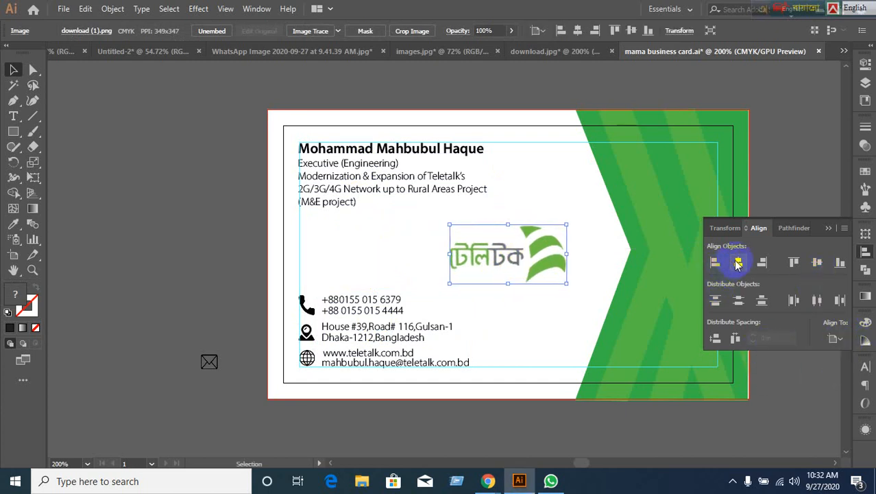
pyautogui.click(198, 242)
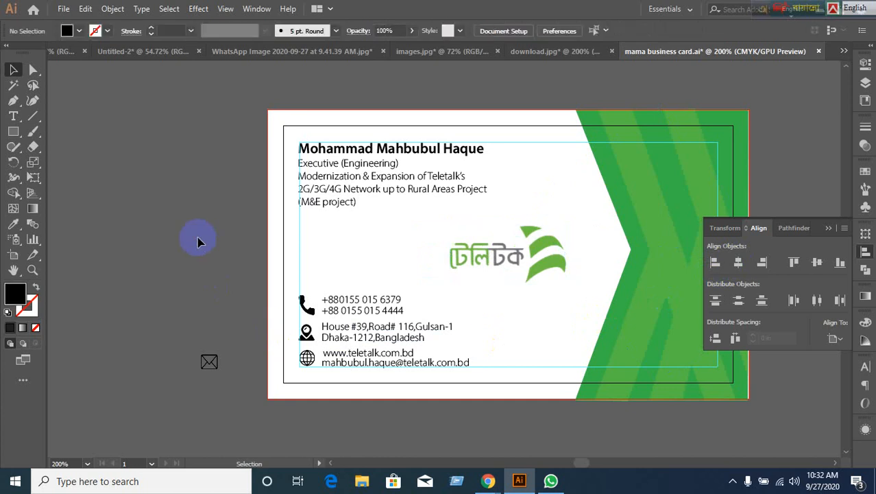
# Reselect the Teletalk logo and centre it on the artboard both vertically and horizontally.
pyautogui.moveTo(499, 264); pyautogui.dragTo(425, 264)
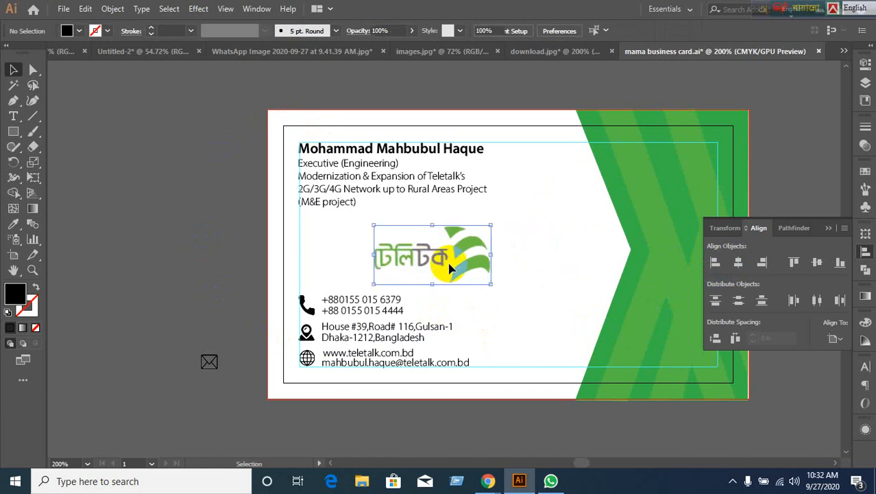
pyautogui.click(840, 341)
pyautogui.click(831, 379)
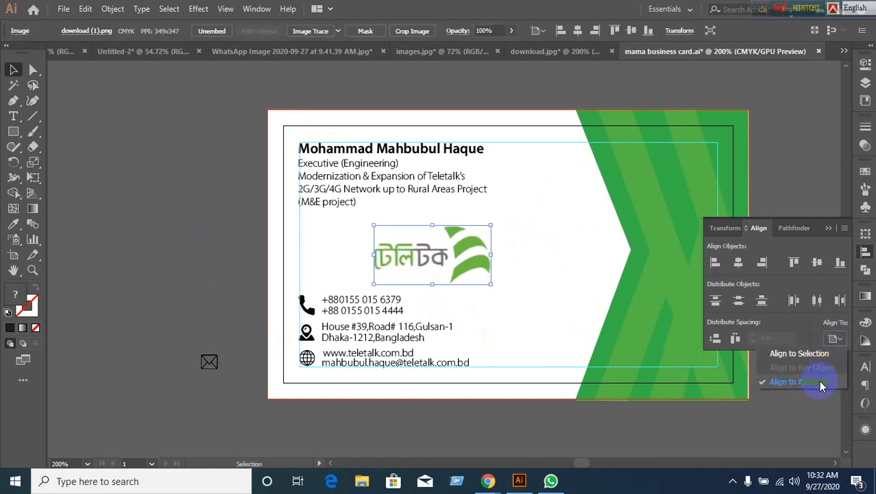
pyautogui.click(818, 266)
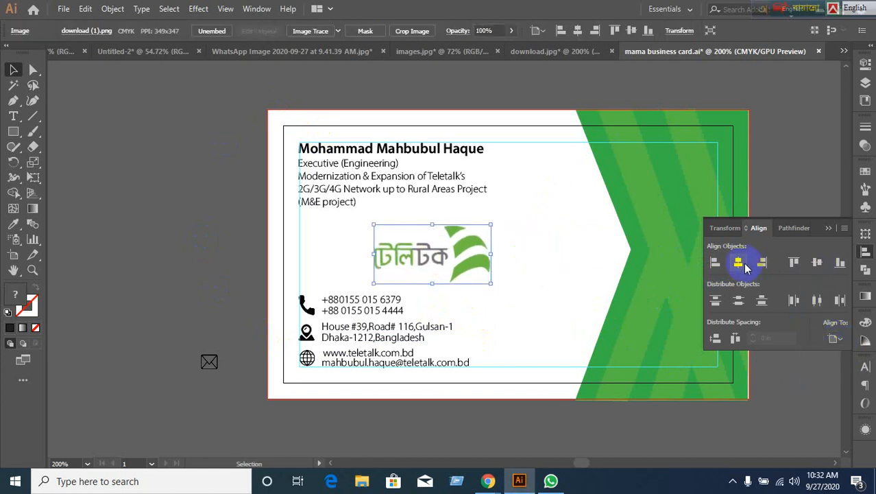
pyautogui.click(738, 262)
pyautogui.click(75, 269)
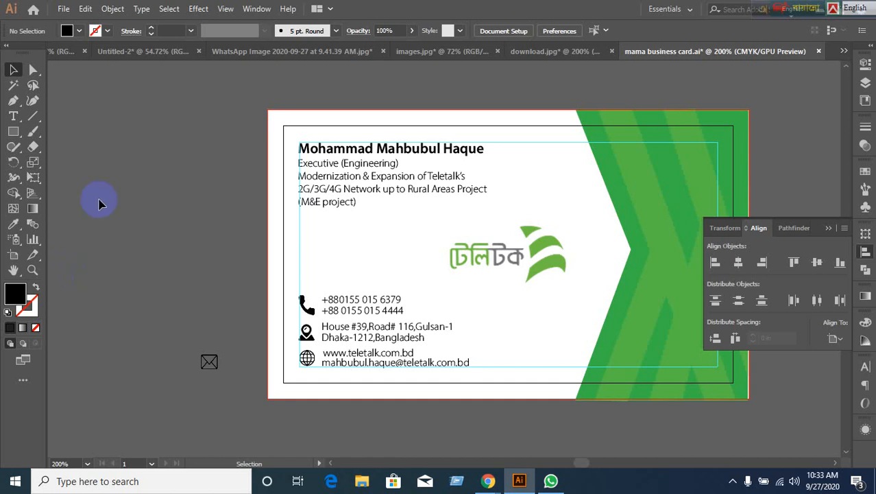
# Switch to the Chrome window with the Google Meet call.
pyautogui.moveTo(491, 477)
pyautogui.click(408, 444)
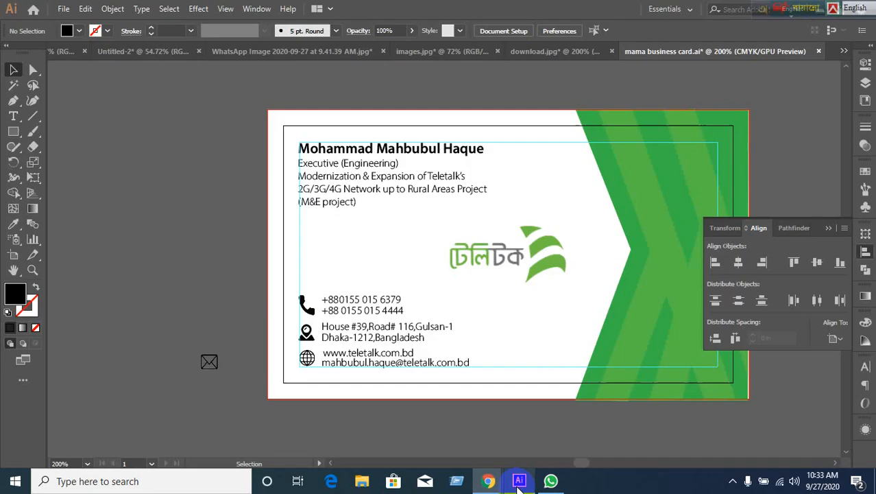
# Switch to Illustrator from the taskbar to show the business card again.
pyautogui.click(519, 481)
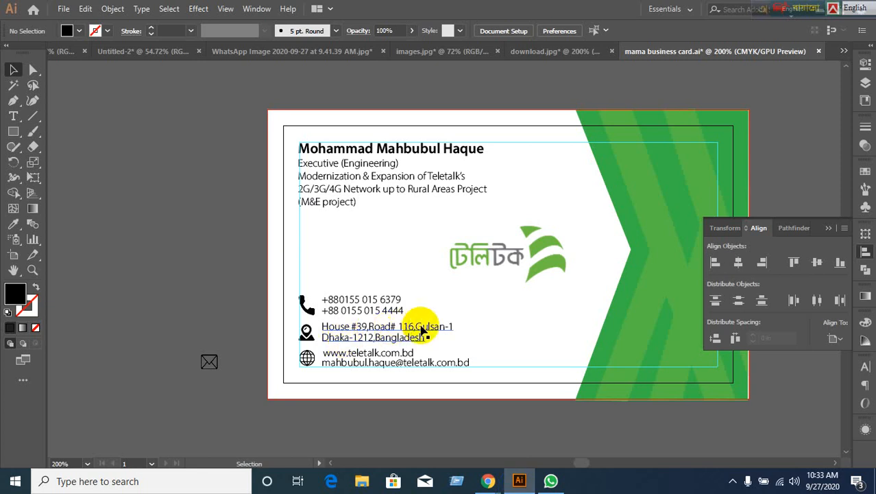
# Collapse the floating Transform/Align/Pathfinder panel to uncover the full card.
pyautogui.scroll(1, 421, 327)
pyautogui.scroll(-1, 422, 328)
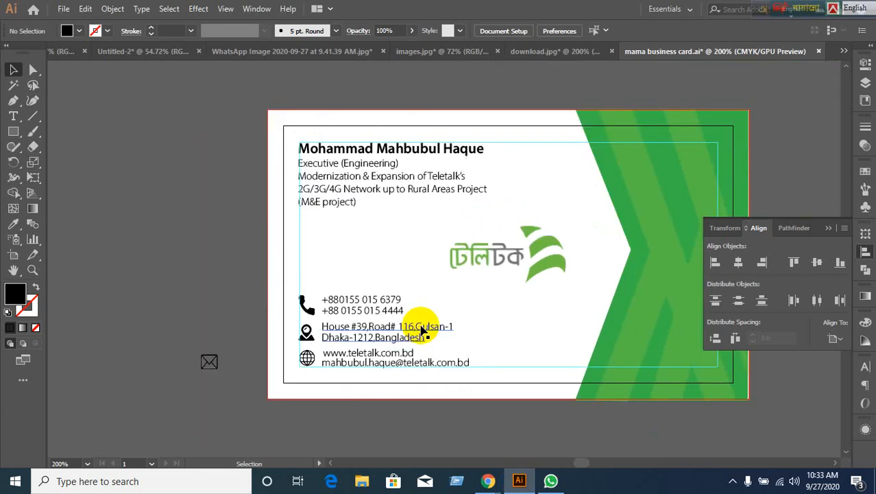
pyautogui.click(828, 231)
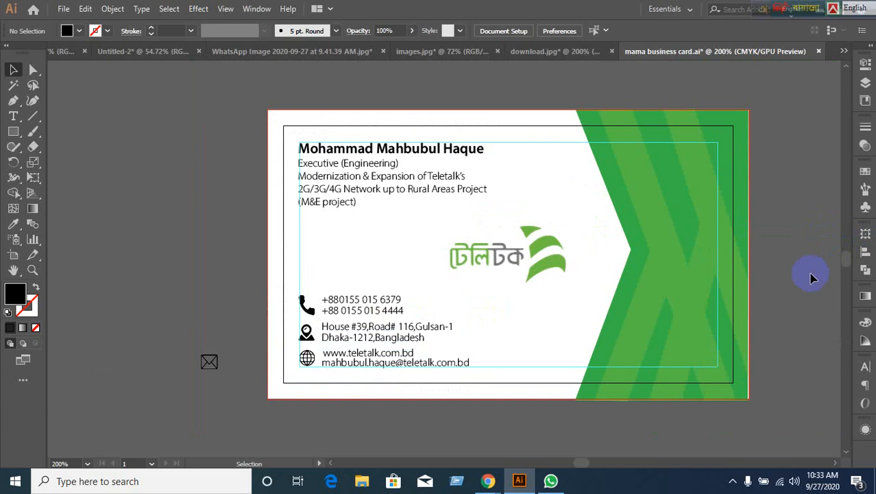
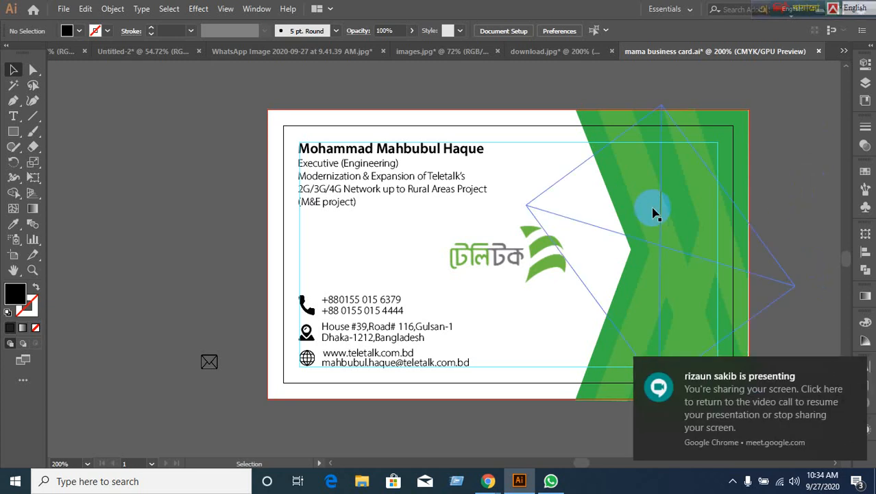
# Zoom out from the business card and switch to the Google Meet call in Chrome.
pyautogui.scroll(-2, 655, 209)
pyautogui.hscroll(2, 727, 247)
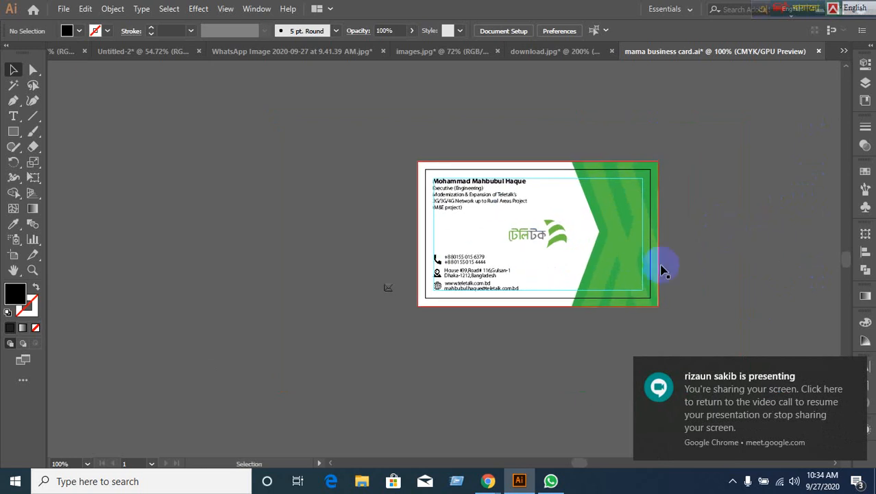
pyautogui.click(420, 420)
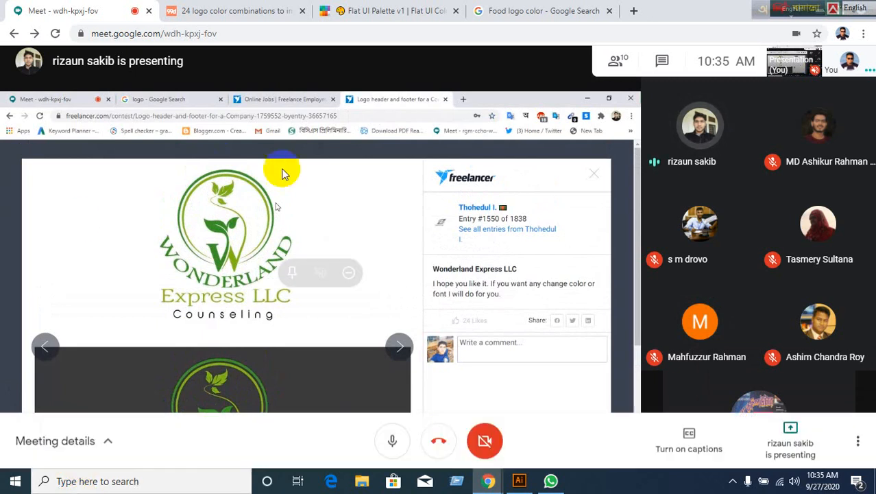
pyautogui.moveTo(335, 208)
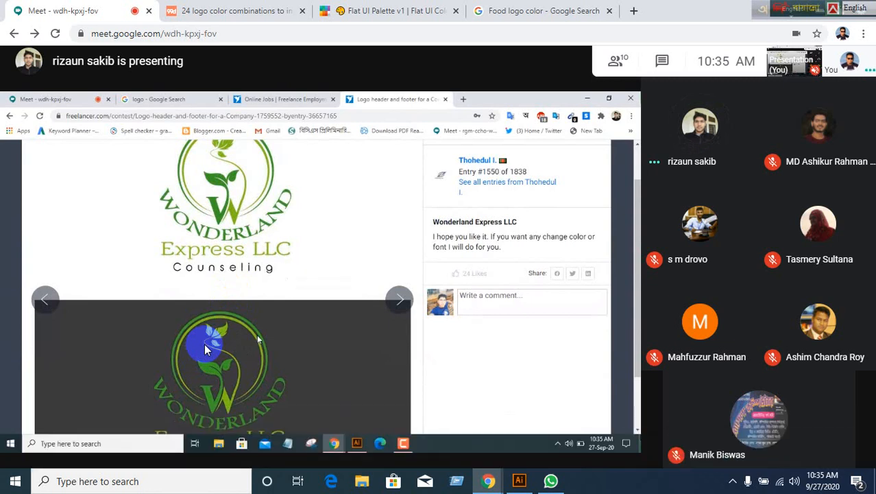
# Replace the food logo colour search with an image search for 'mascot' logos.
pyautogui.click(401, 10)
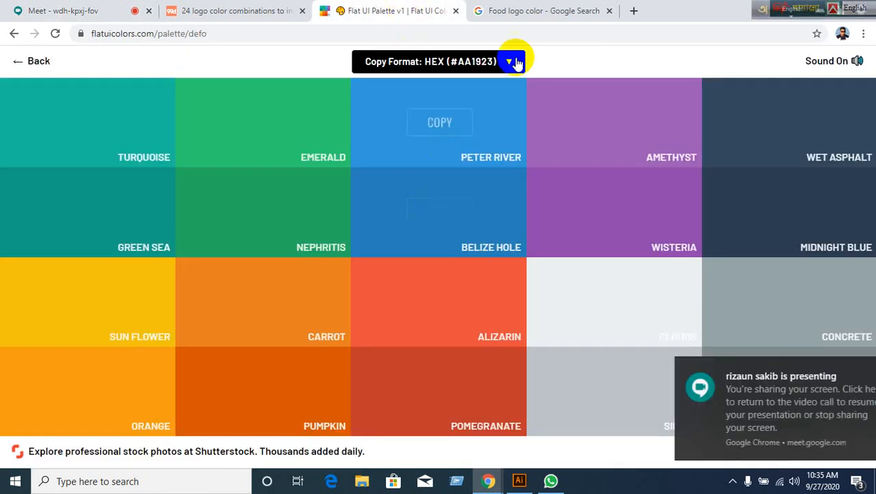
pyautogui.click(543, 10)
pyautogui.scroll(10, 572, 202)
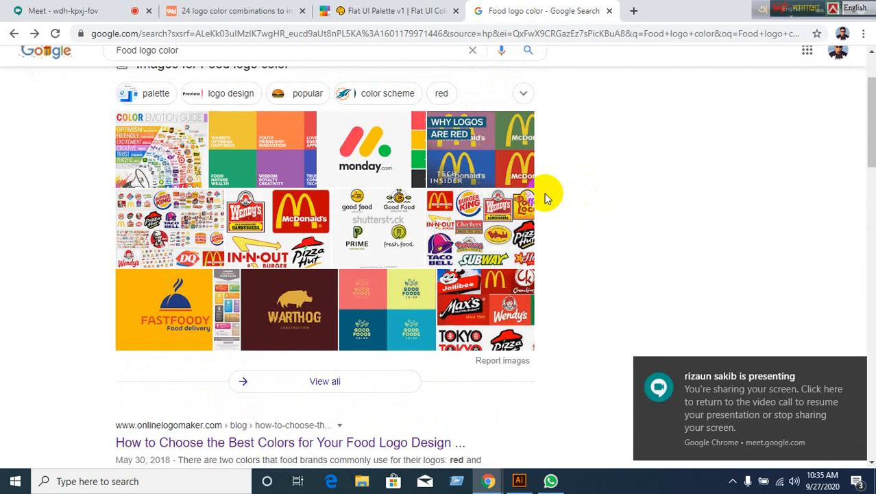
pyautogui.scroll(2, 546, 198)
pyautogui.moveTo(254, 74); pyautogui.dragTo(109, 74)
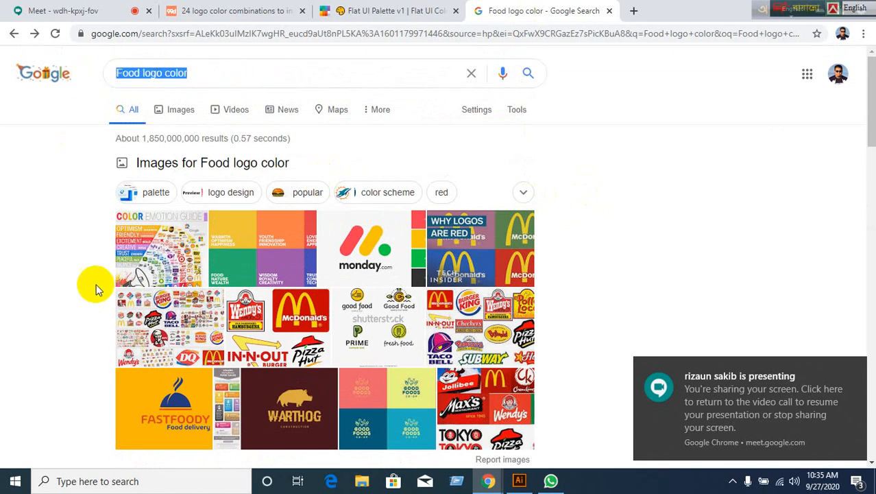
pyautogui.write('mascot')
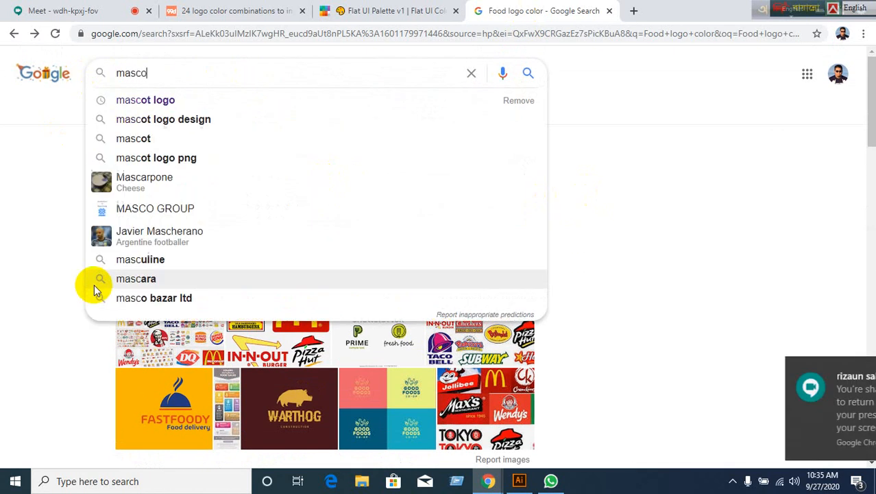
pyautogui.click(145, 101)
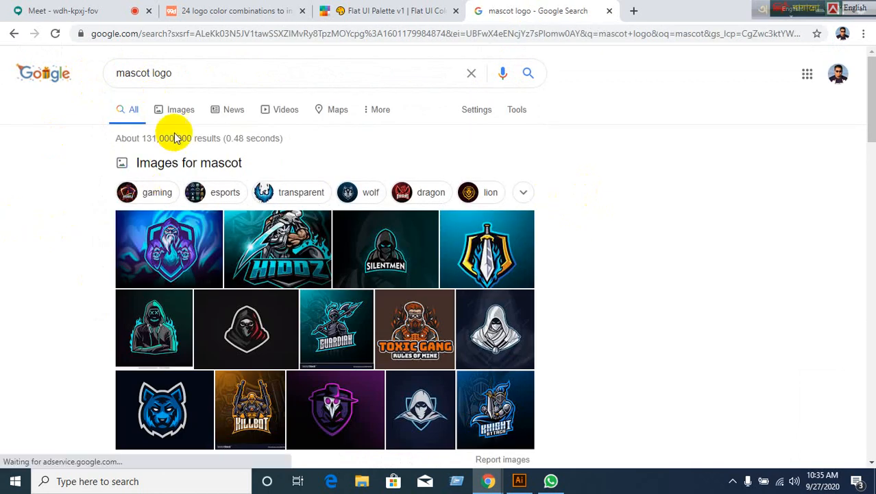
pyautogui.click(182, 113)
# Scroll through the mascot logo image results, then return to the Meet presentation.
pyautogui.scroll(-5, 372, 351)
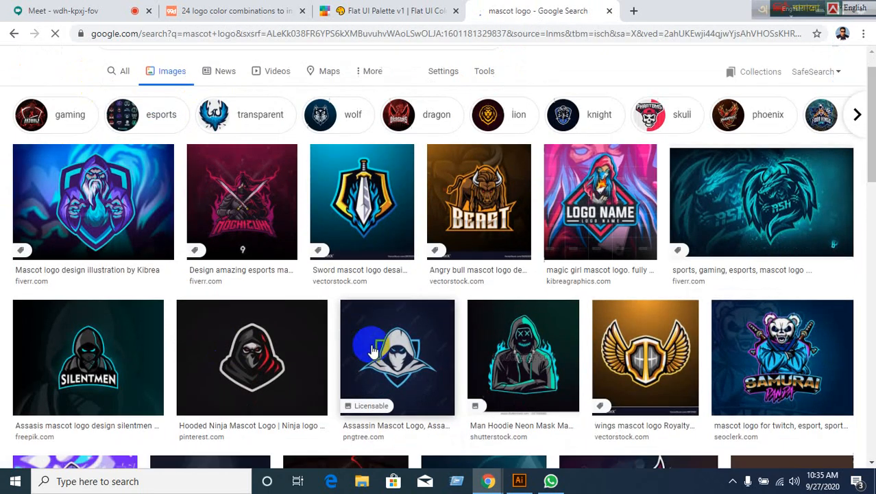
pyautogui.scroll(-3, 372, 351)
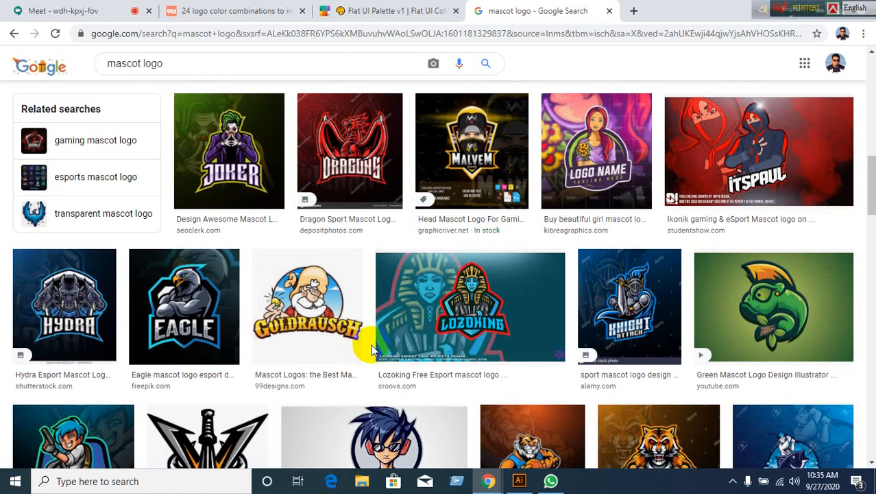
pyautogui.scroll(-3, 371, 344)
pyautogui.scroll(-15, 371, 346)
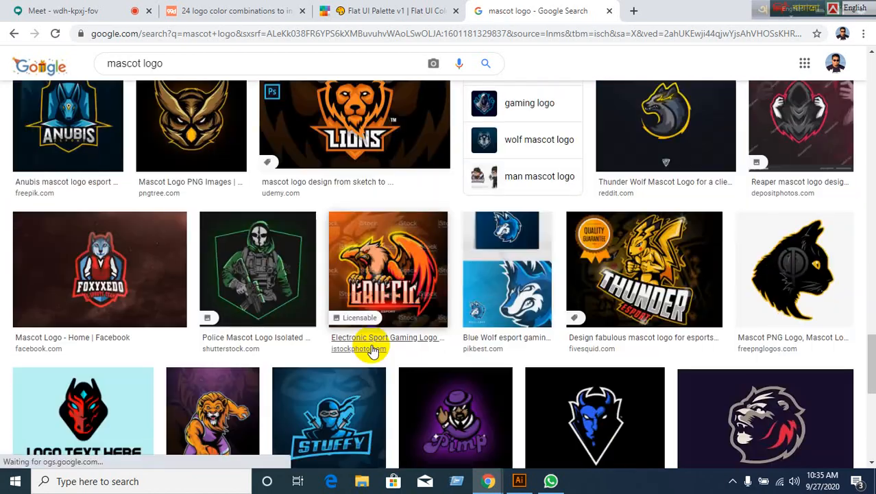
pyautogui.scroll(-3, 372, 351)
pyautogui.scroll(-4, 373, 351)
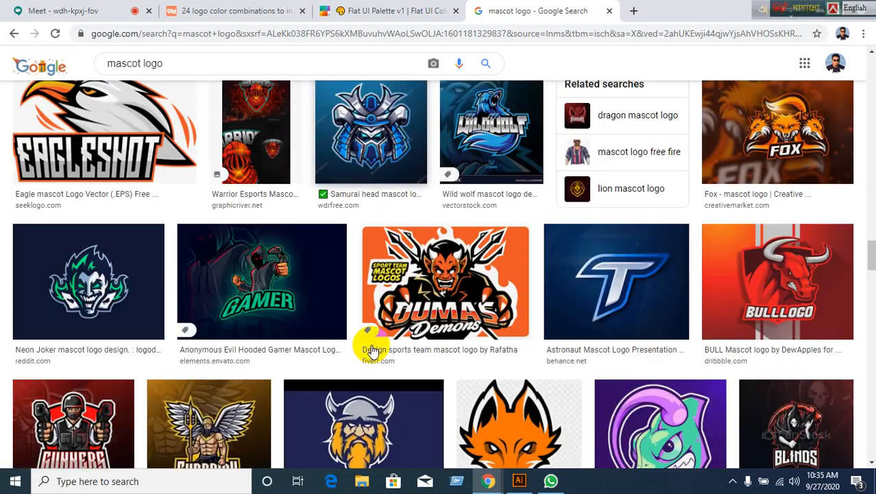
pyautogui.scroll(-2, 372, 351)
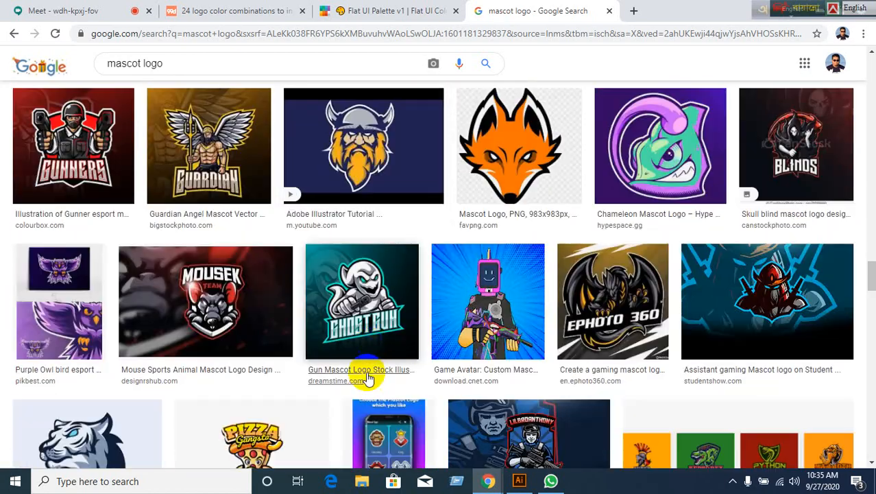
pyautogui.click(203, 12)
pyautogui.click(42, 11)
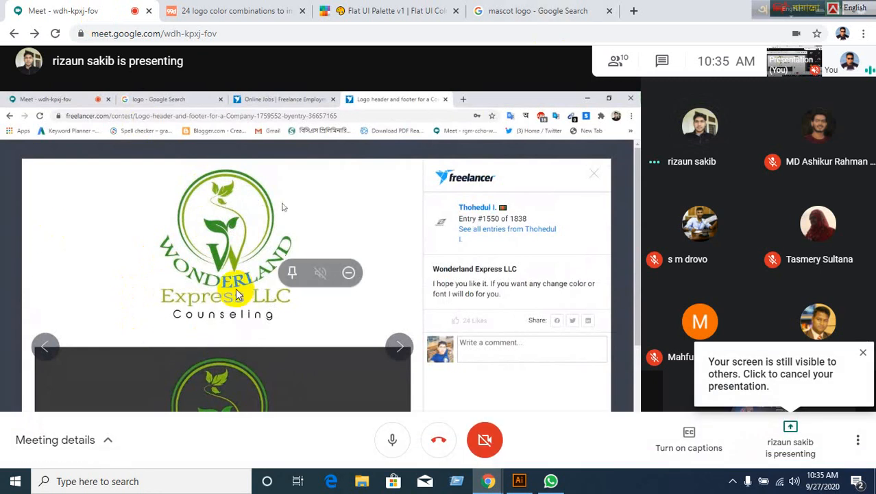
# Bring Illustrator forward, hide it briefly to show the meeting, then restore the business card.
pyautogui.click(519, 481)
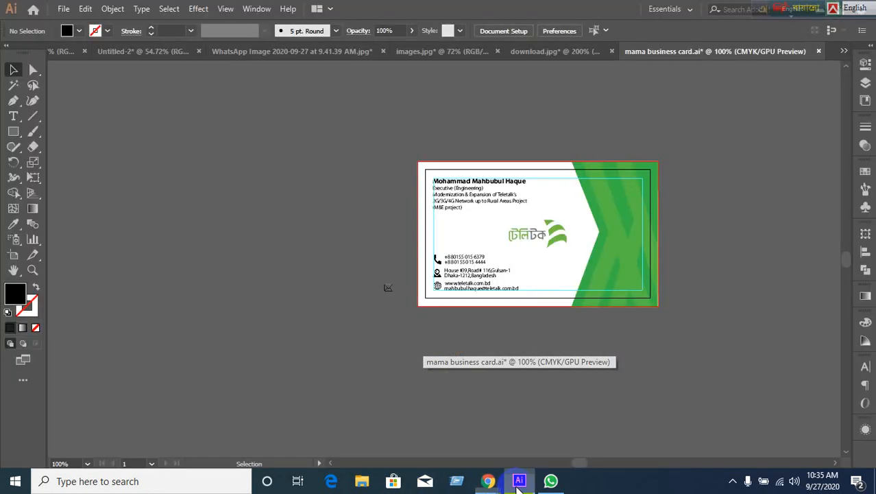
pyautogui.click(519, 481)
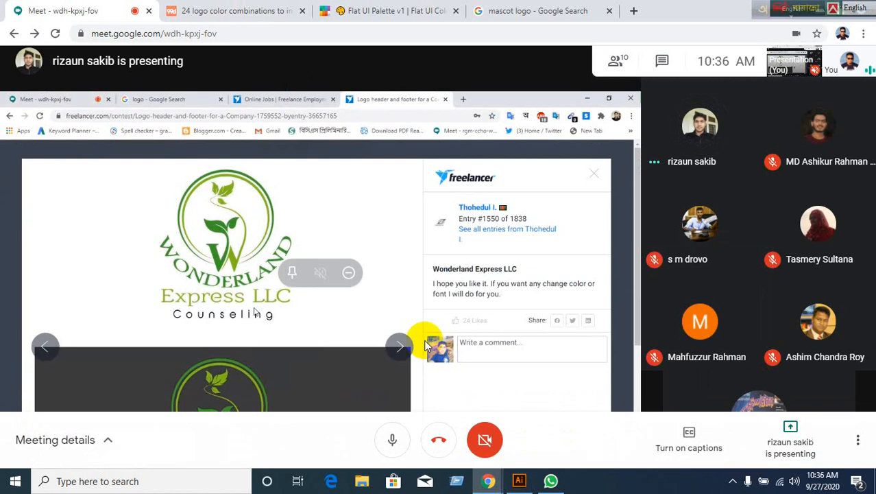
pyautogui.click(518, 480)
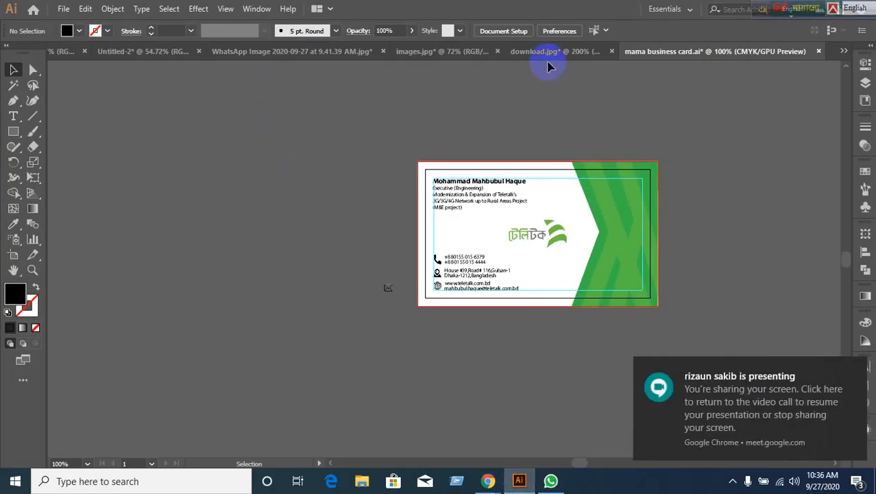
# Close the WhatsApp Image document in Illustrator without saving.
pyautogui.click(422, 55)
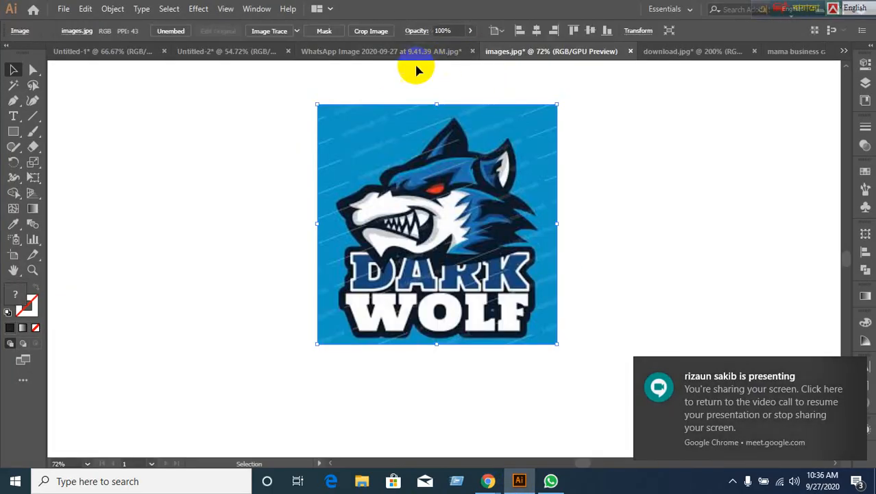
pyautogui.click(472, 52)
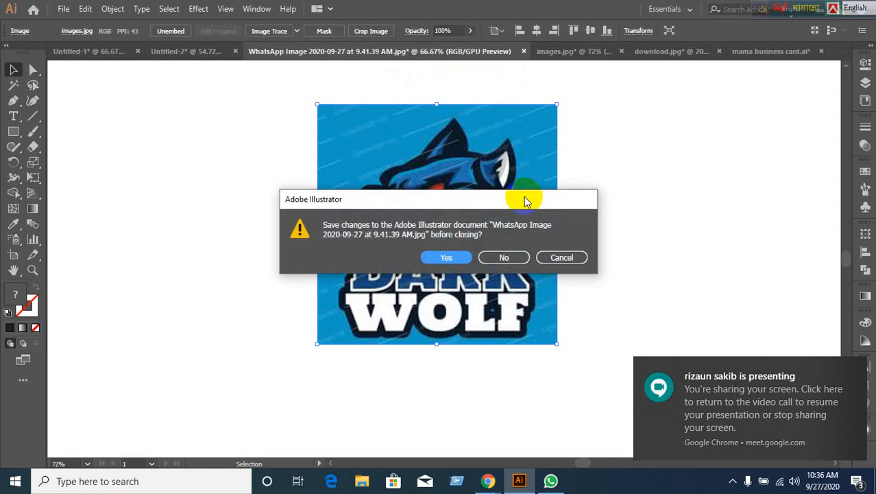
pyautogui.click(505, 256)
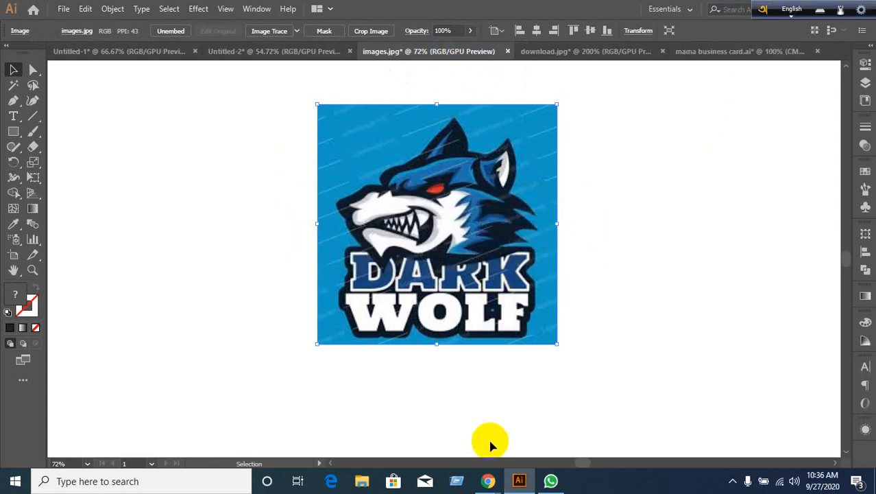
# In Chrome, close the mascot logo search and Flat UI Palette tabs.
pyautogui.moveTo(488, 480)
pyautogui.click(421, 411)
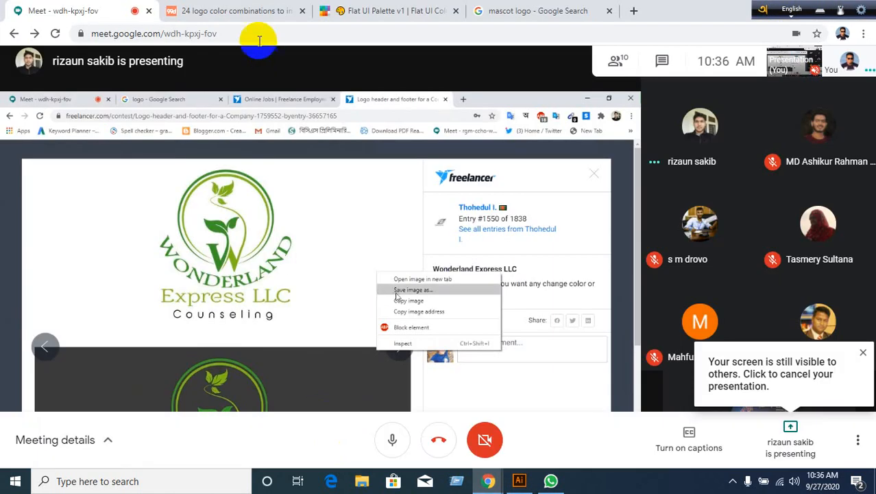
pyautogui.click(538, 11)
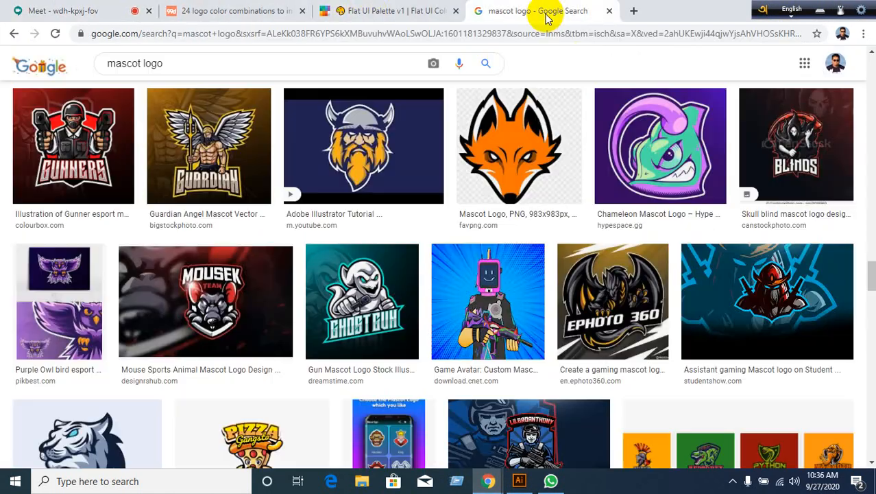
pyautogui.click(606, 11)
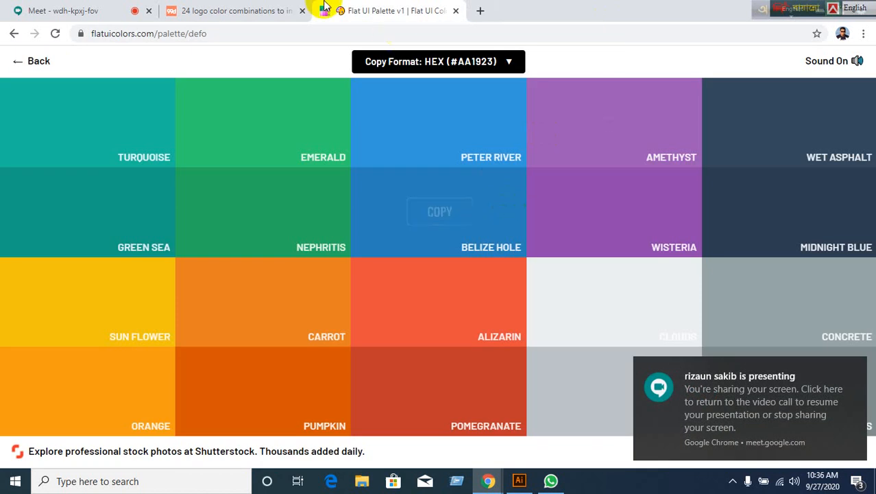
pyautogui.click(455, 11)
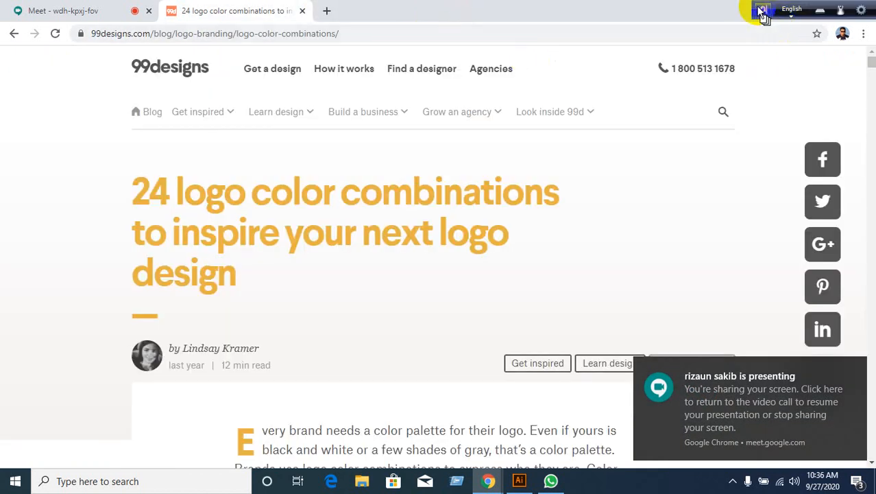
pyautogui.click(787, 7)
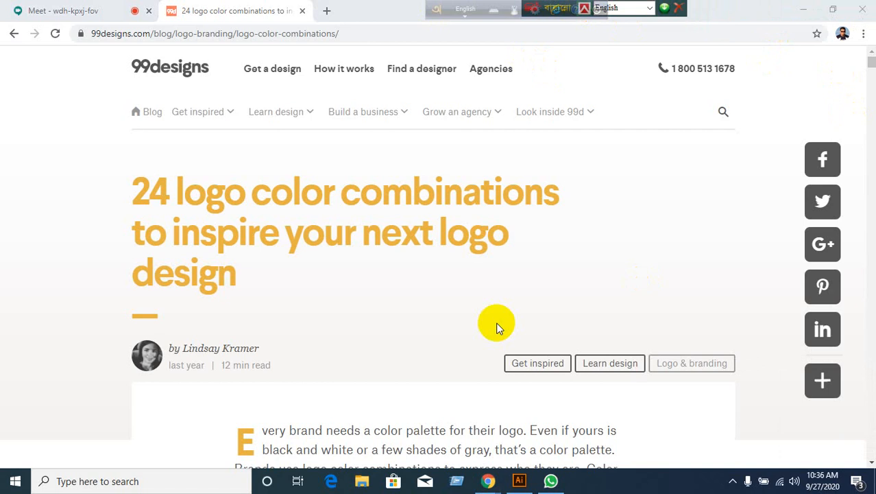
# Back in Illustrator, close images.jpg without saving, leaving mama business card.ai showing.
pyautogui.click(519, 482)
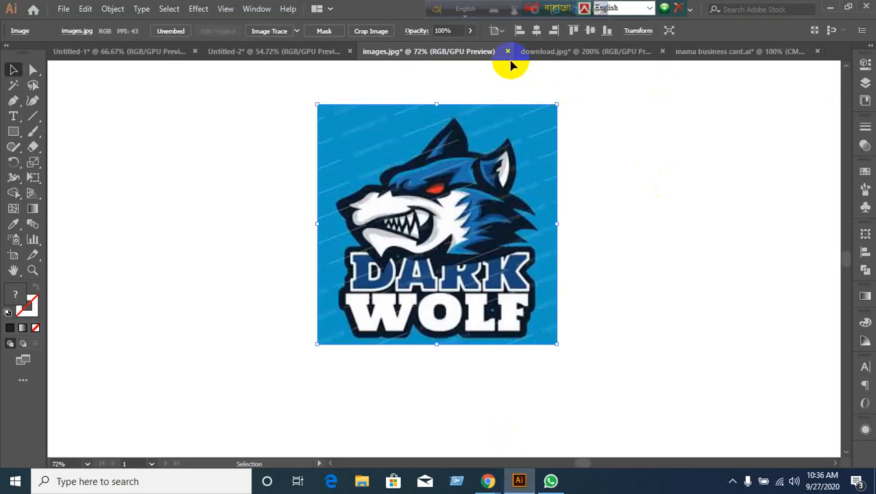
pyautogui.click(508, 52)
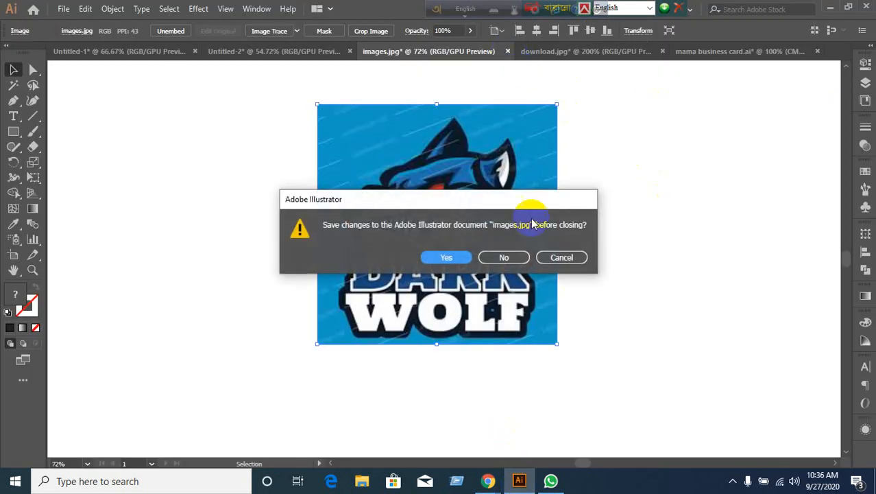
pyautogui.click(503, 255)
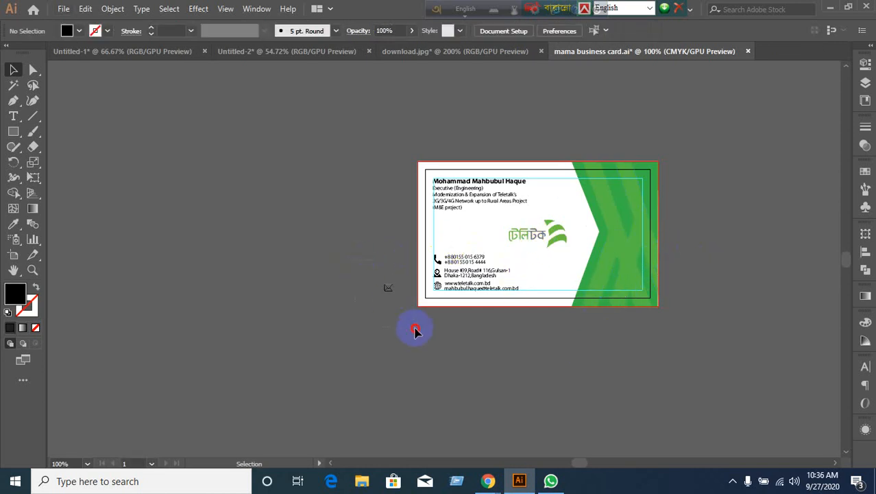
# Select the card's contact details group, then bring up the 99designs logo colour article.
pyautogui.moveTo(379, 277); pyautogui.dragTo(415, 330)
pyautogui.scroll(1, 455, 346)
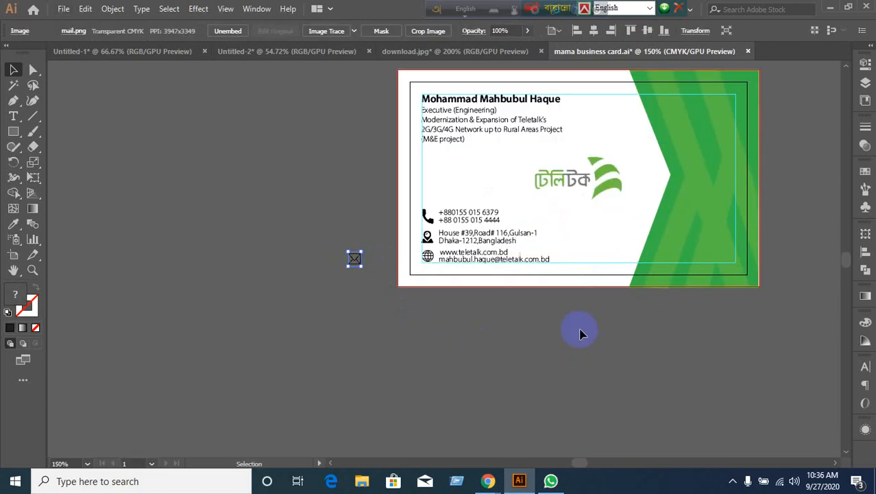
pyautogui.hscroll(3, 528, 349)
pyautogui.scroll(1, 528, 349)
pyautogui.click(401, 392)
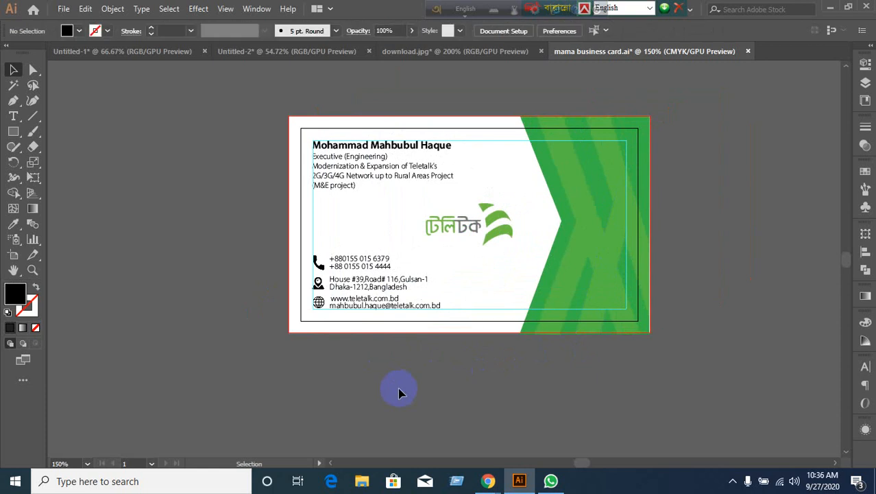
pyautogui.click(378, 284)
pyautogui.moveTo(488, 480)
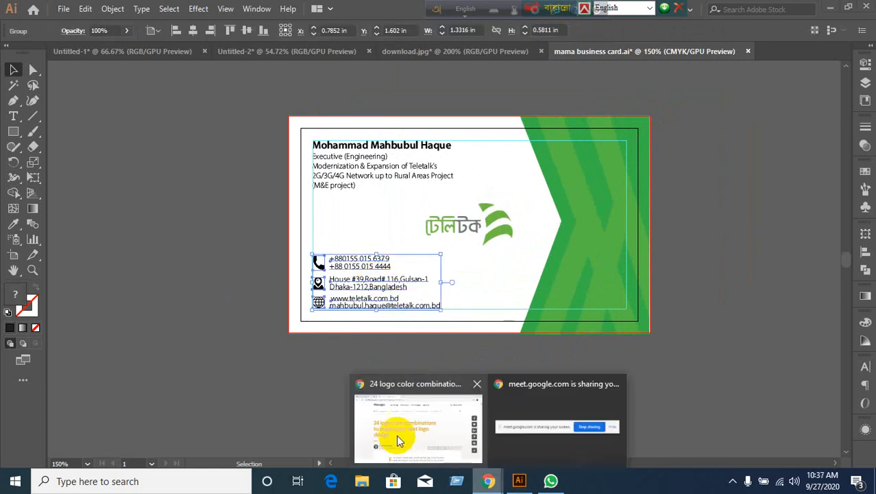
pyautogui.click(401, 441)
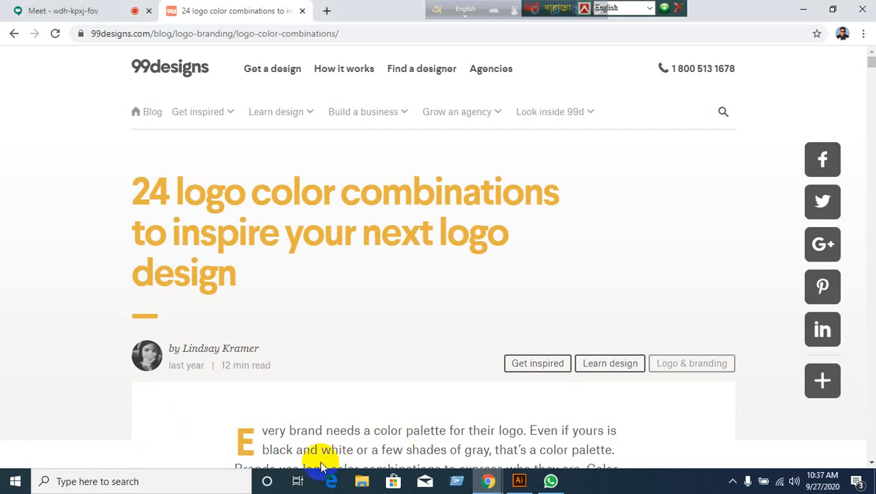
# Glance at the Meet participant grid, move the language bar aside, and return to Illustrator.
pyautogui.click(75, 12)
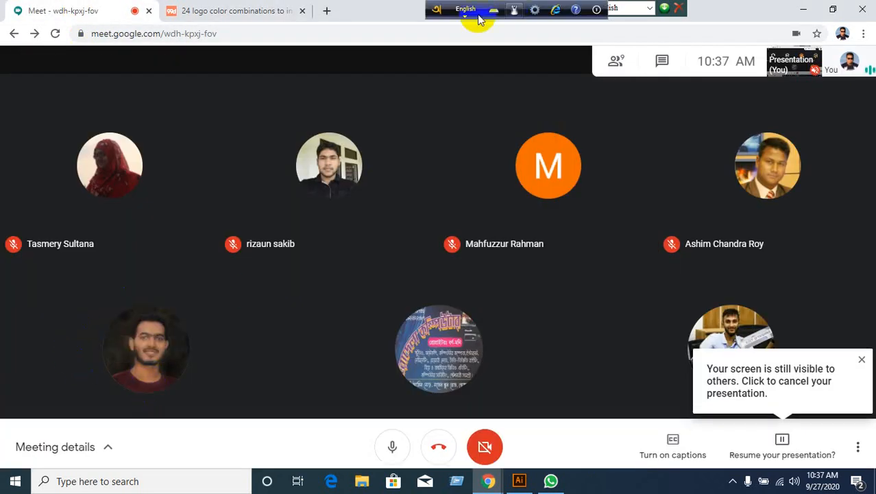
pyautogui.moveTo(442, 21); pyautogui.dragTo(713, 14)
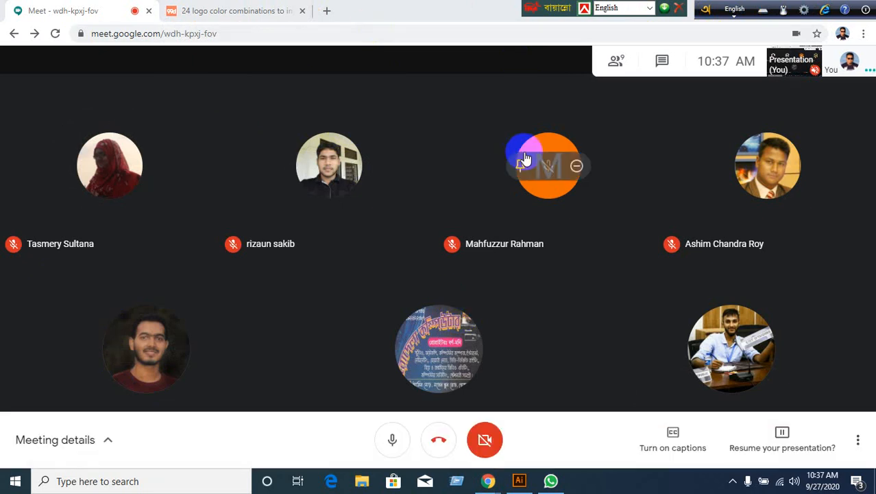
pyautogui.click(514, 476)
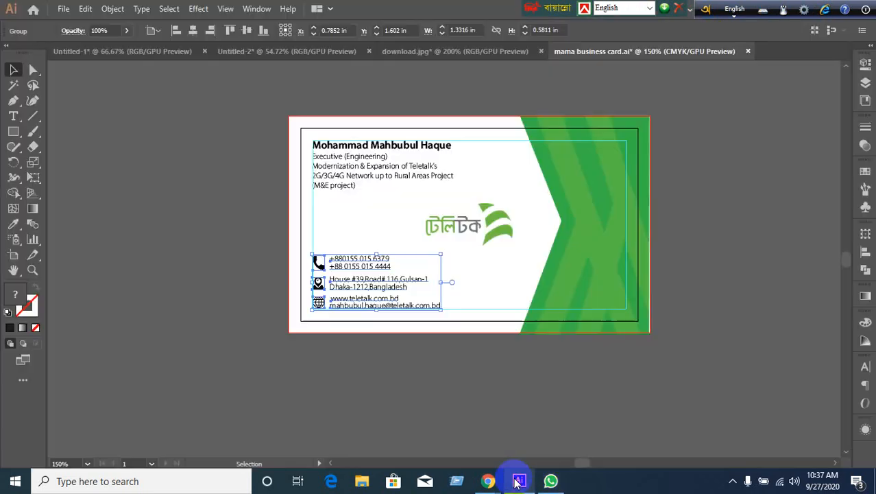
# Draw a 1.85 in circle with no fill and a black stroke left of the card.
pyautogui.click(460, 389)
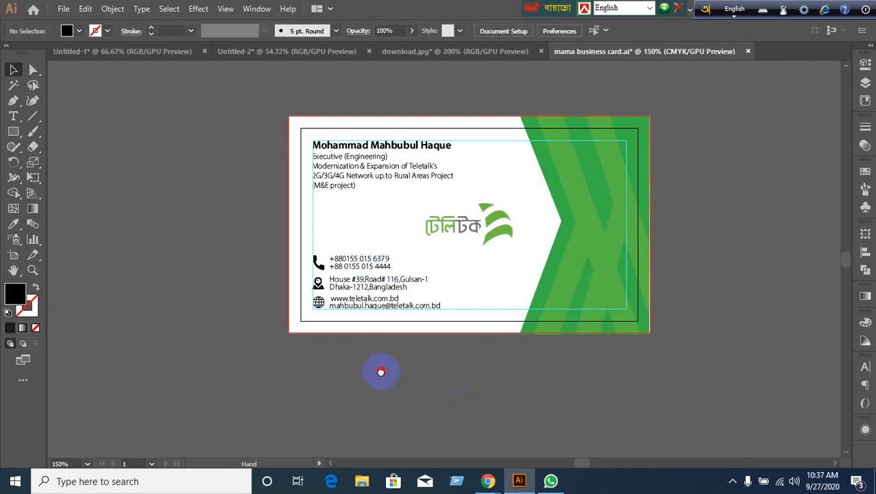
pyautogui.moveTo(381, 368); pyautogui.dragTo(492, 320)
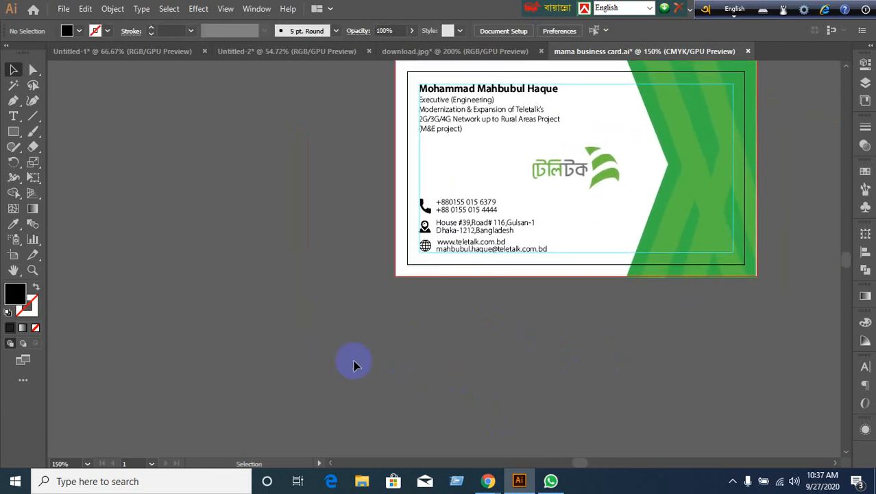
pyautogui.click(15, 131)
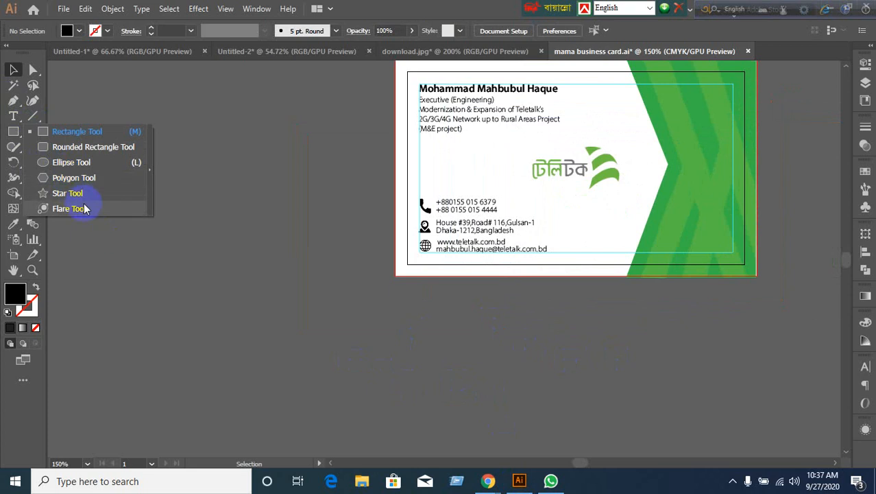
pyautogui.click(76, 162)
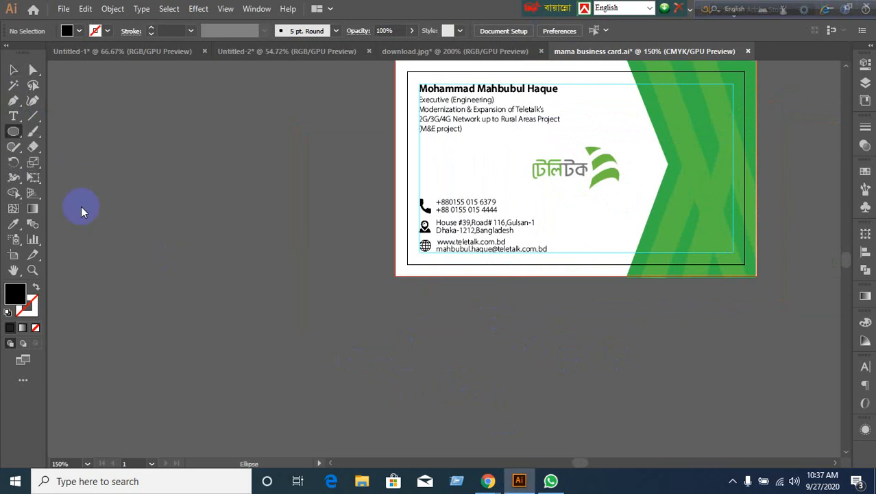
pyautogui.click(37, 287)
pyautogui.click(27, 304)
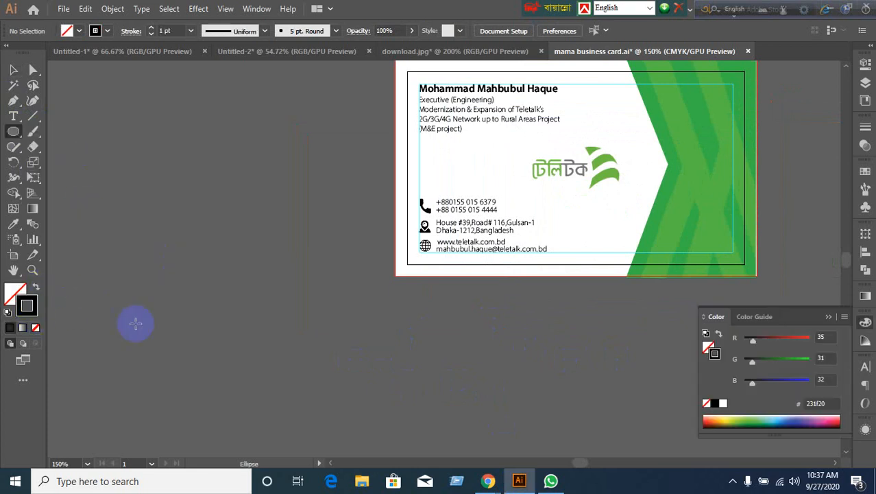
pyautogui.moveTo(152, 158)
pyautogui.mouseDown()
pyautogui.moveTo(294, 250)
pyautogui.moveTo(331, 301)
pyautogui.mouseUp()
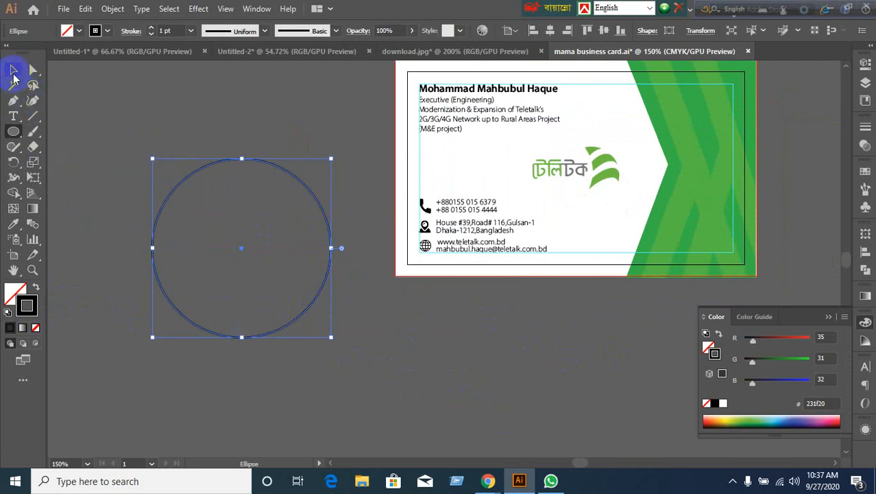
pyautogui.click(13, 71)
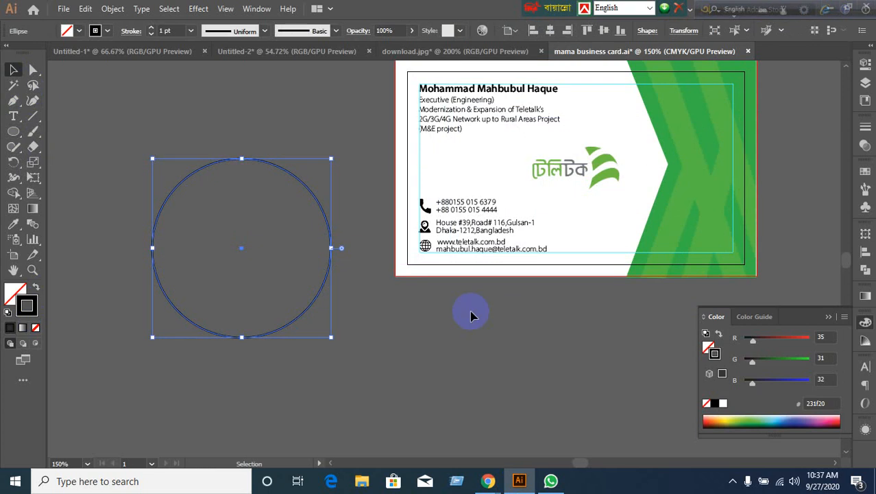
# Resume presenting the screen to everyone in Google Meet, then bring up WhatsApp.
pyautogui.moveTo(488, 479)
pyautogui.click(374, 384)
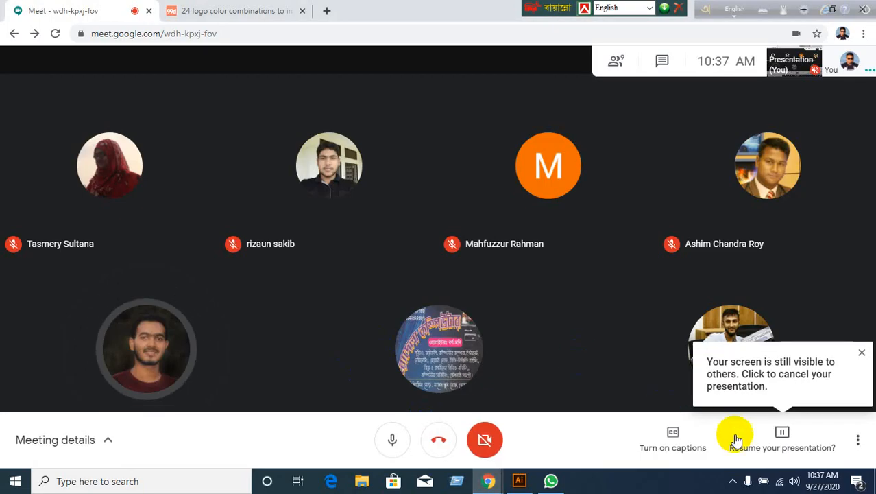
pyautogui.click(741, 445)
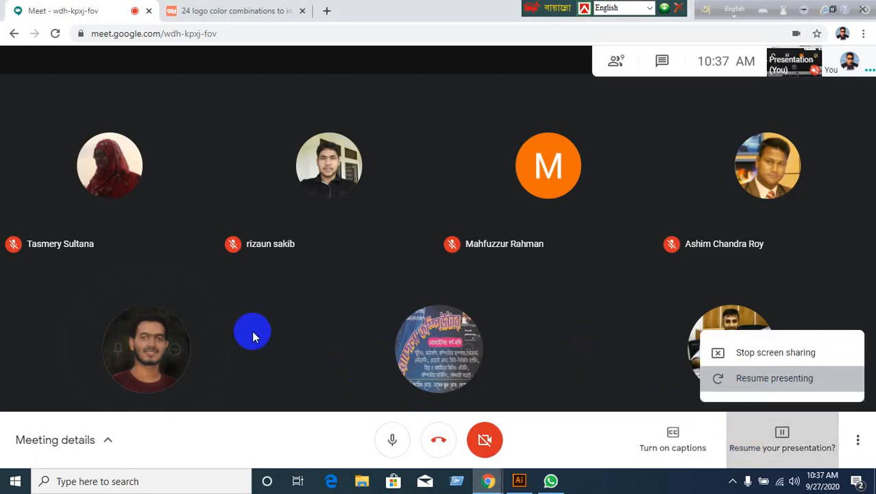
pyautogui.press('Return')
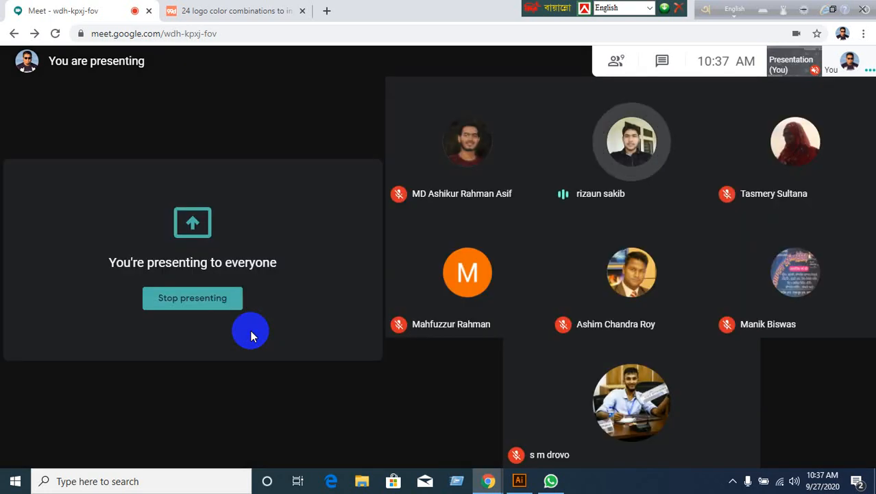
pyautogui.click(551, 480)
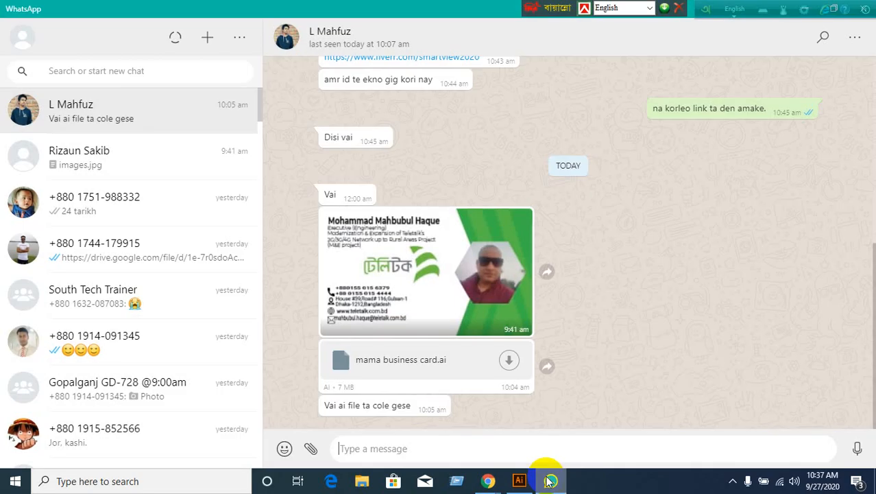
# Look through several WhatsApp chats, then open the one with the new 5e90ddcf8f399_thumb900.png file.
pyautogui.click(156, 175)
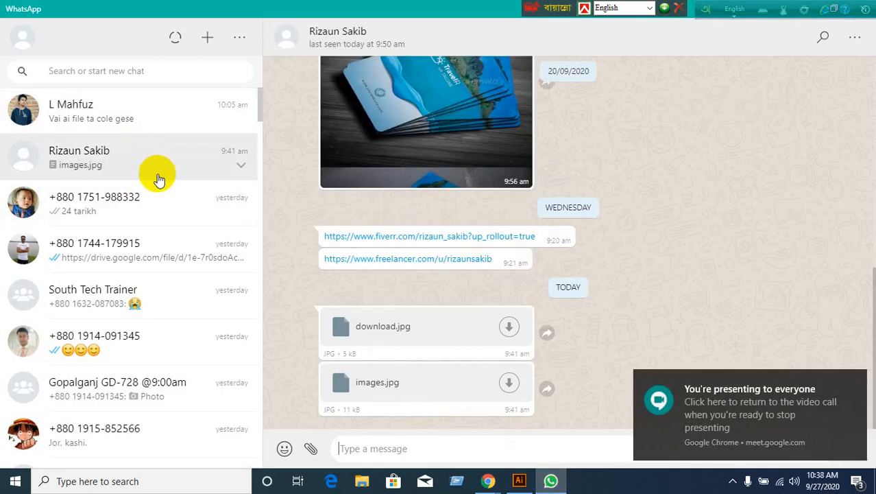
pyautogui.click(127, 197)
pyautogui.click(197, 266)
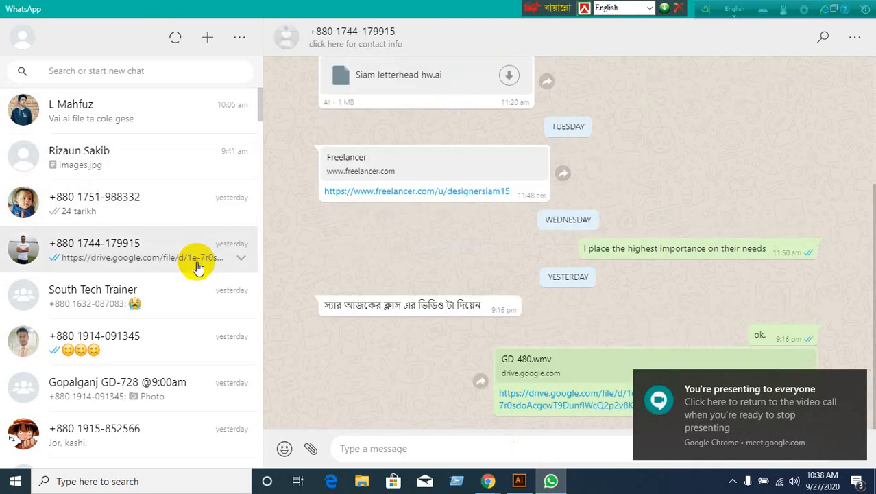
pyautogui.click(182, 296)
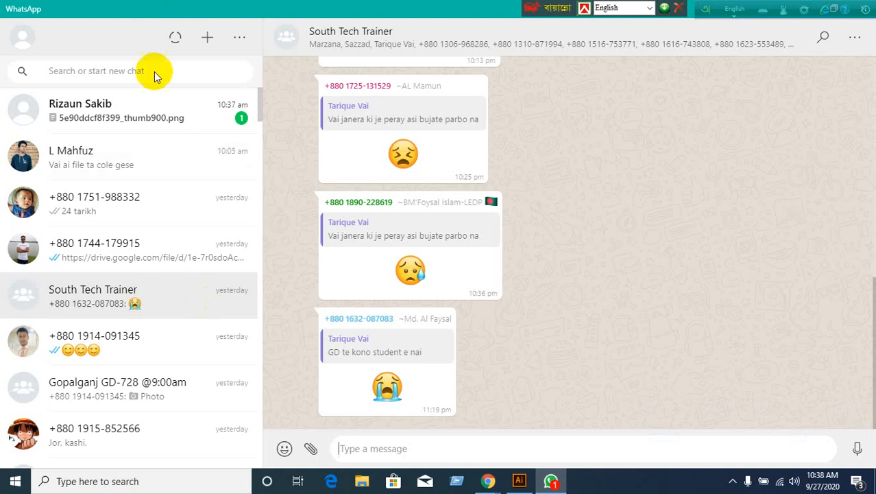
pyautogui.click(211, 127)
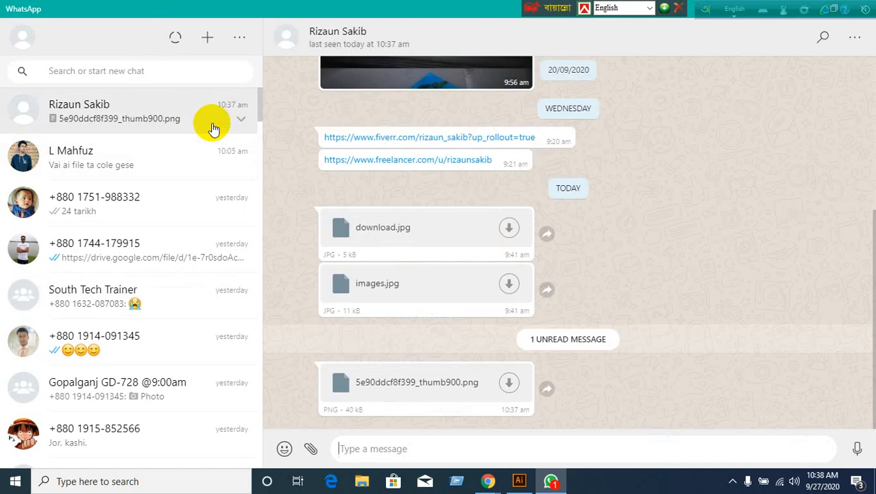
# Download 5e90ddcf8f399_thumb900.png and save it to the Desktop.
pyautogui.click(511, 388)
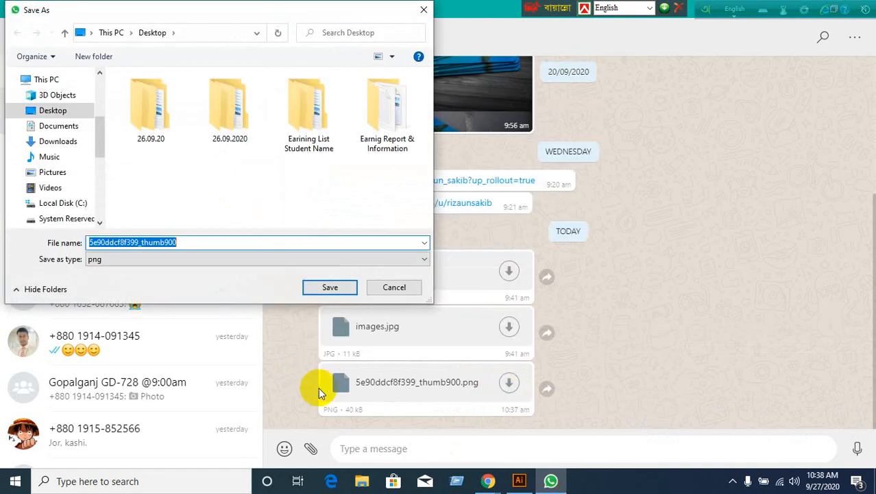
pyautogui.scroll(3, 21, 173)
pyautogui.scroll(2, 20, 173)
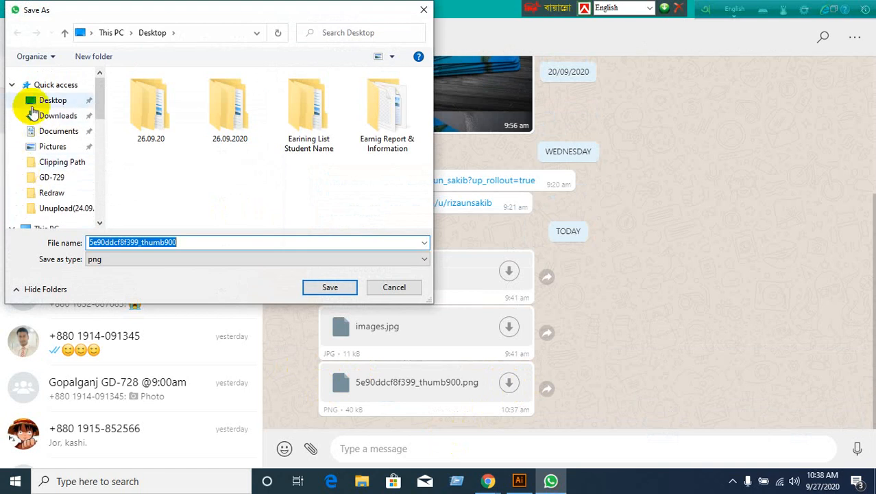
pyautogui.click(33, 103)
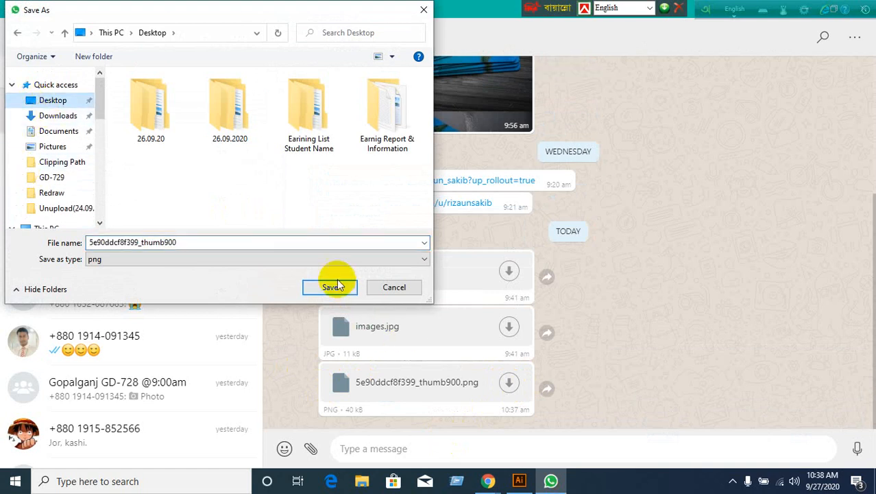
pyautogui.click(336, 287)
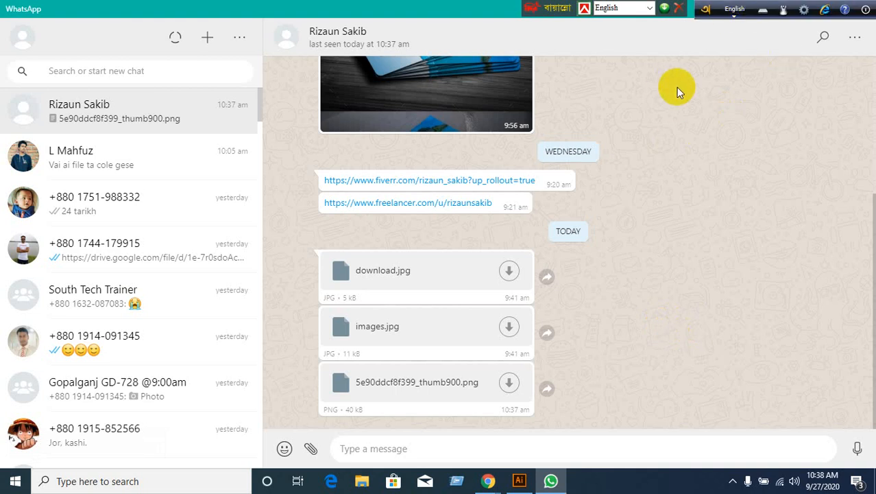
# Move the language bar aside and minimise WhatsApp to reveal the Meet call.
pyautogui.moveTo(527, 7); pyautogui.dragTo(342, 7)
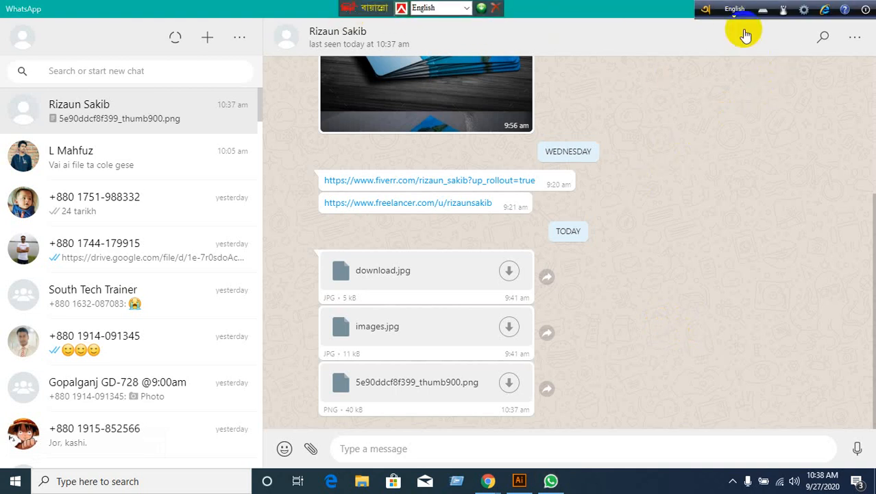
pyautogui.moveTo(717, 14); pyautogui.dragTo(509, 21)
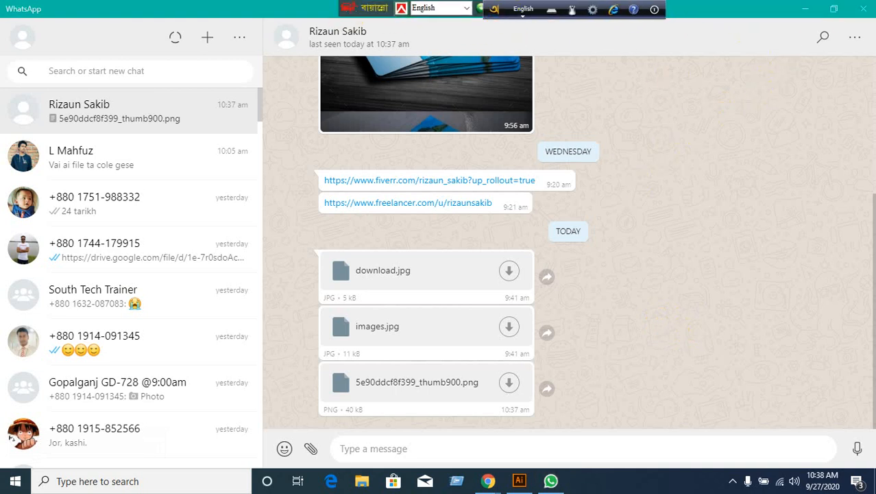
pyautogui.click(798, 13)
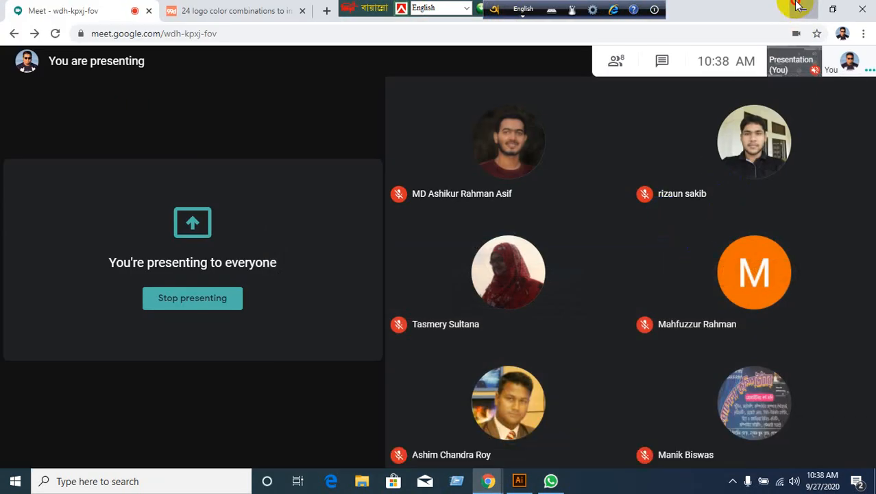
# Drag the downloaded 5e90ddcf8f399_thumb900.png into Illustrator and dismiss the could-not-read-file error.
pyautogui.click(797, 7)
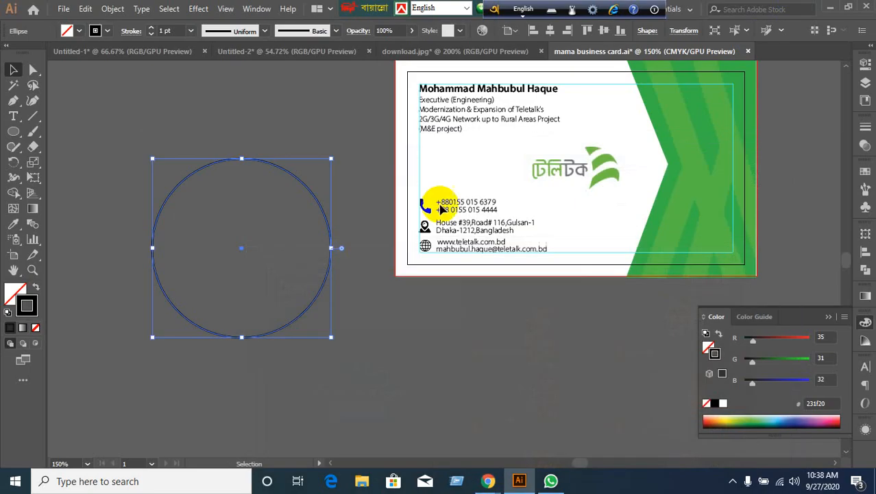
pyautogui.click(831, 8)
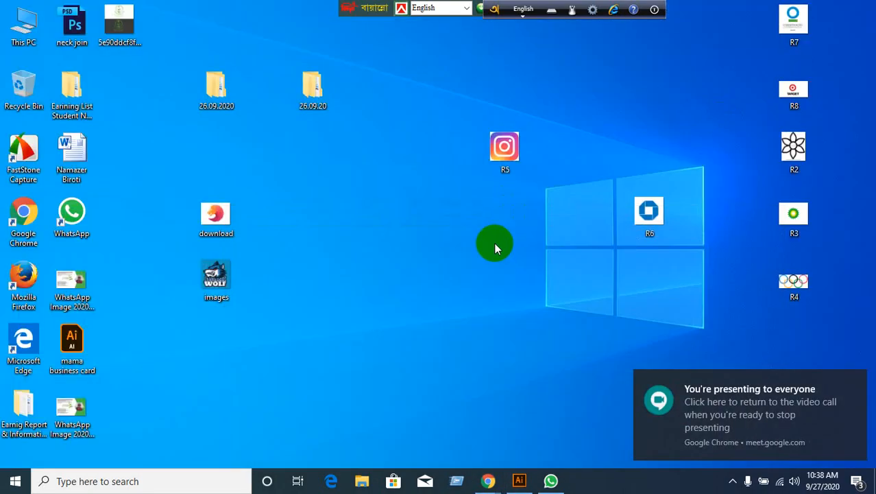
pyautogui.click(452, 290)
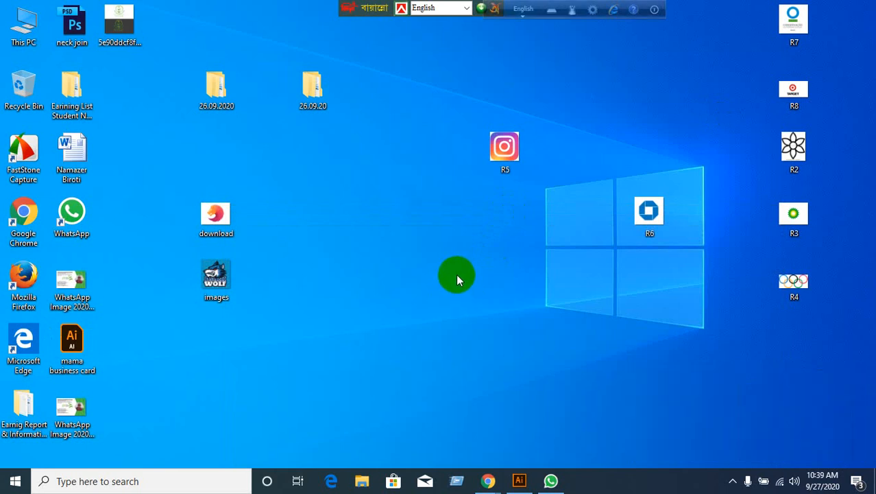
pyautogui.moveTo(118, 22); pyautogui.dragTo(286, 248)
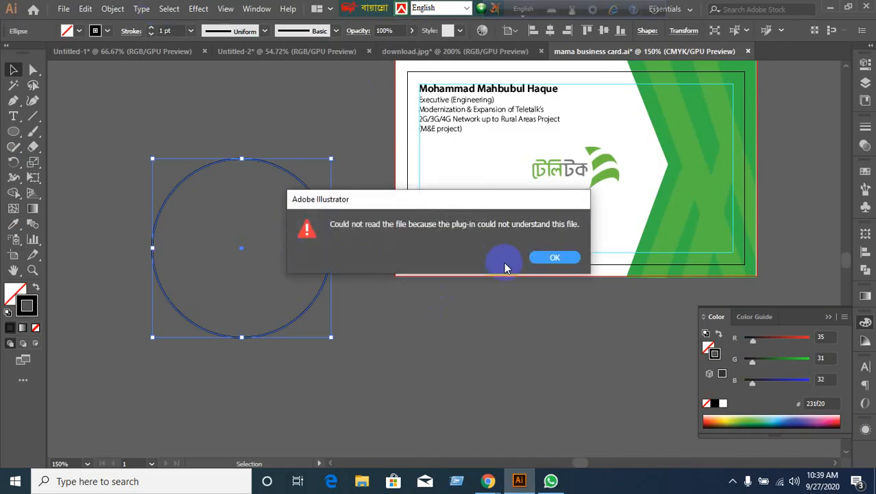
pyautogui.click(554, 257)
pyautogui.click(829, 11)
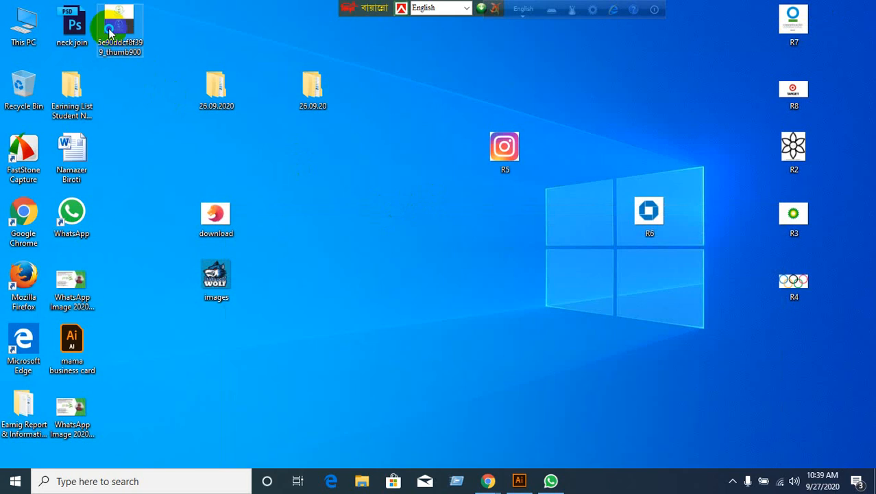
# Open the downloaded 5e90ddcf8f399_thumb900.png in Microsoft Paint.
pyautogui.rightClick(109, 30)
pyautogui.moveTo(154, 225)
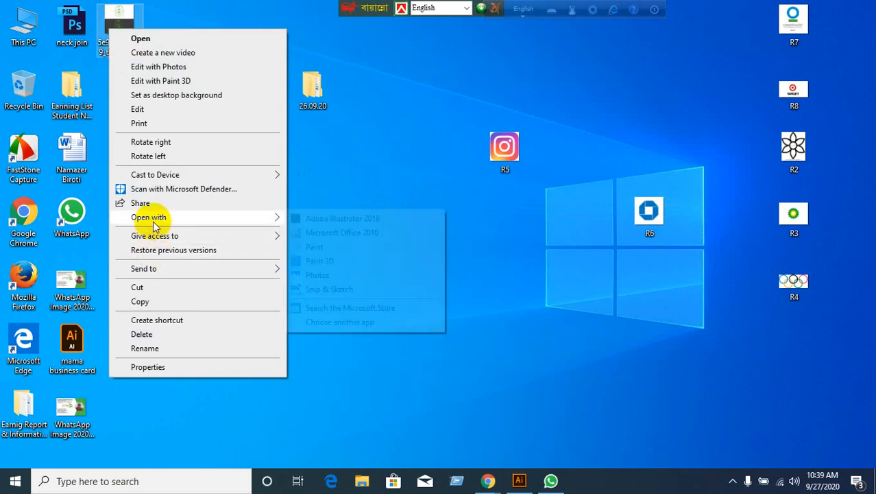
pyautogui.click(365, 246)
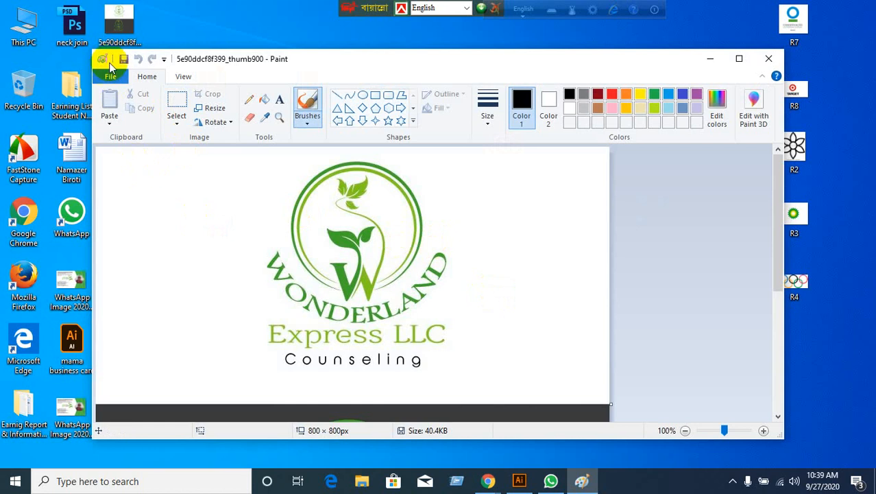
# Save the logo as JPEG 5e90ddcf8f399_thumb900 on the Desktop and close Paint.
pyautogui.click(110, 71)
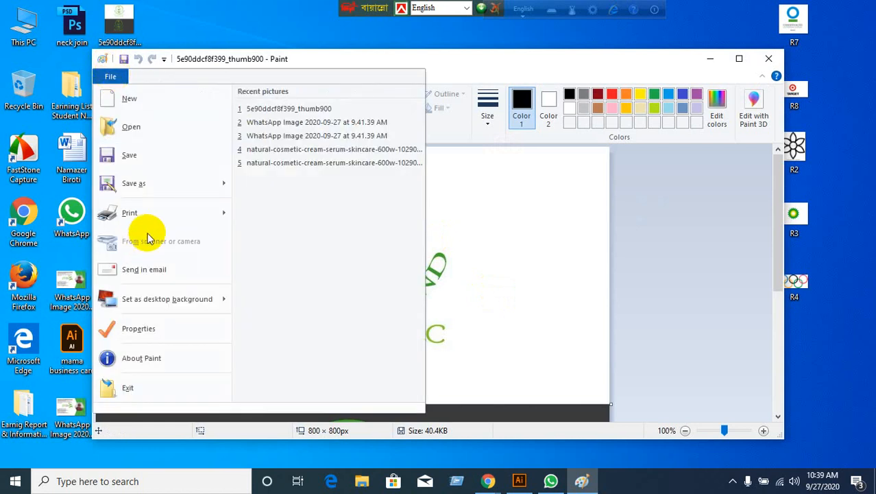
pyautogui.moveTo(147, 189)
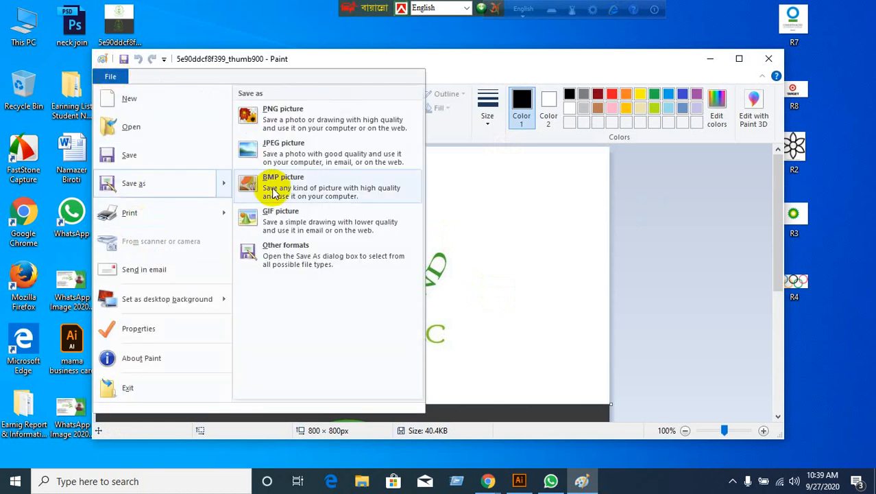
pyautogui.press('Escape')
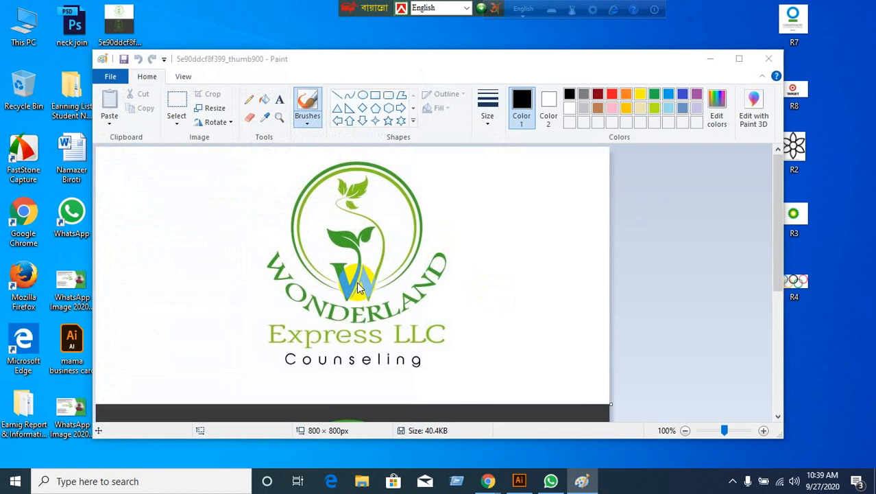
pyautogui.press('F12')
pyautogui.scroll(1, 270, 230)
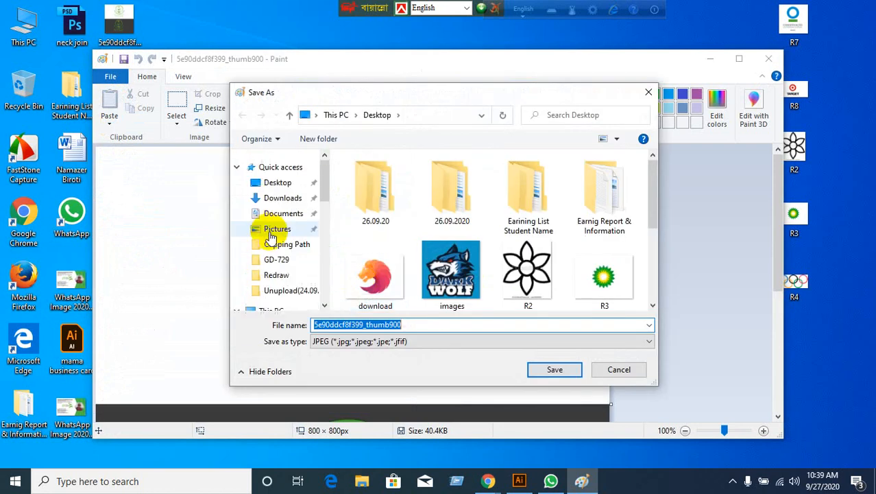
pyautogui.click(268, 182)
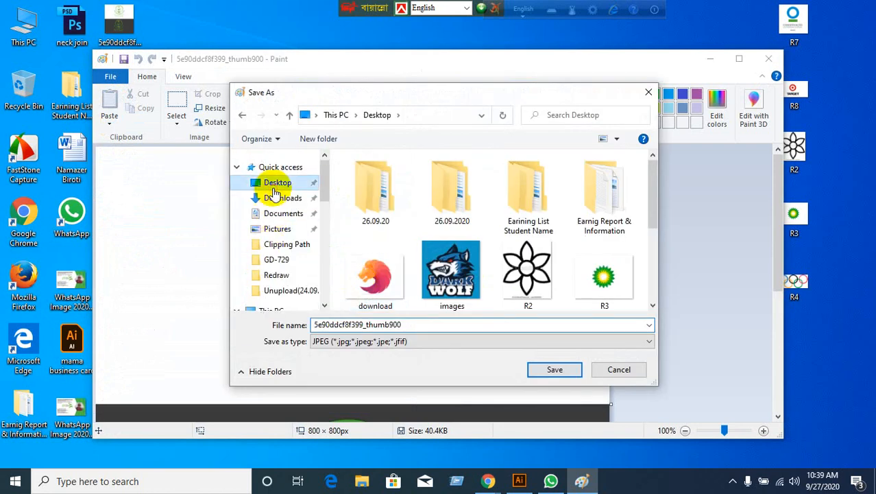
pyautogui.click(566, 366)
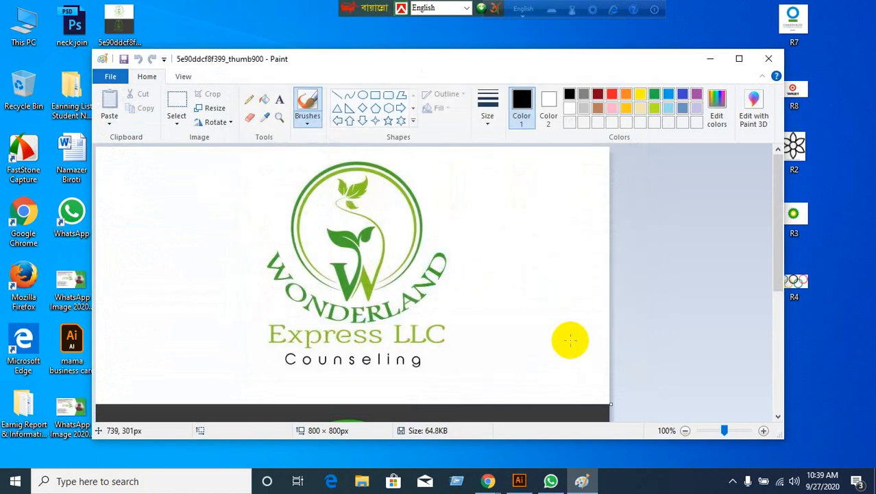
pyautogui.click(770, 60)
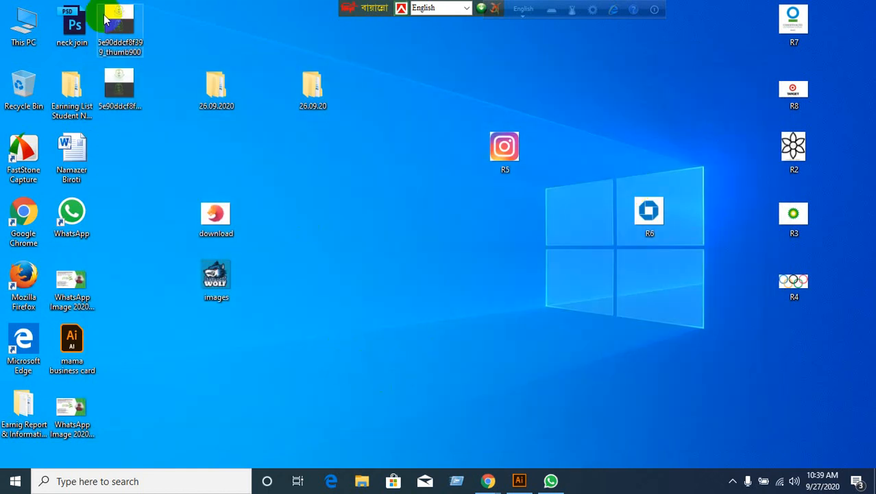
# Drag 5e90ddcf8f399_thumb900.jpg into Illustrator, past one read error, so it opens as a document.
pyautogui.moveTo(124, 26); pyautogui.dragTo(413, 7)
pyautogui.click(562, 257)
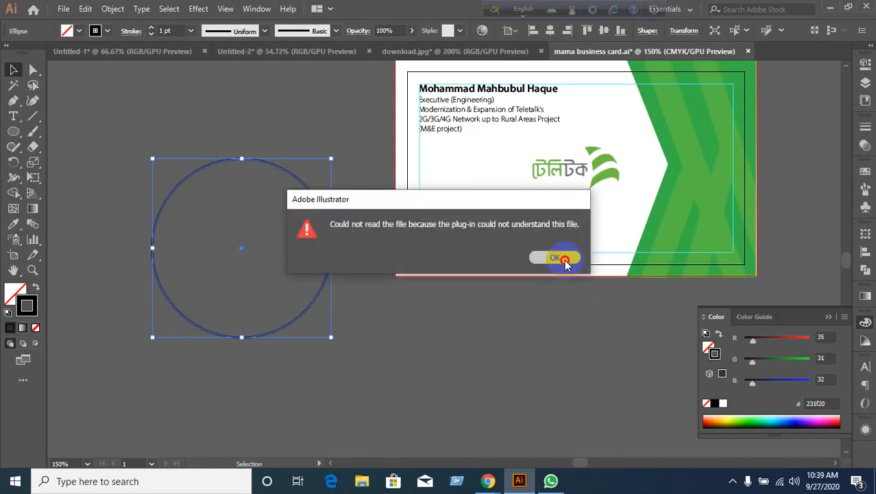
pyautogui.moveTo(117, 86); pyautogui.dragTo(360, 3)
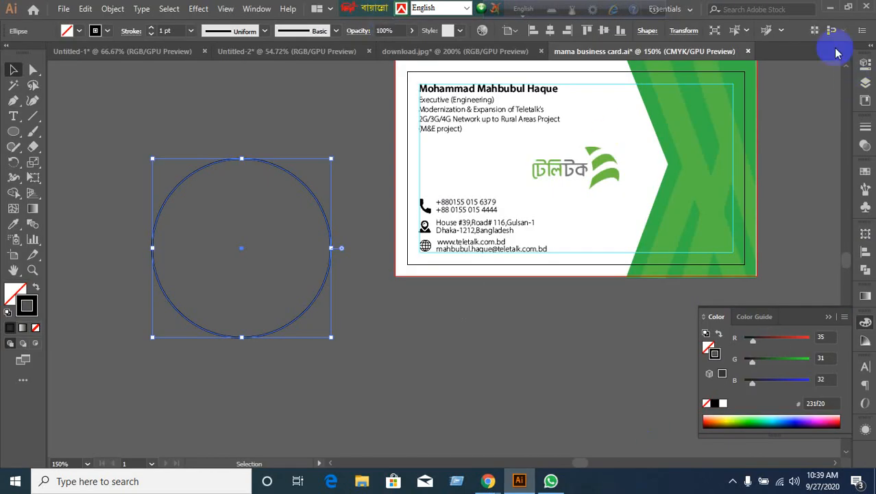
pyautogui.click(829, 7)
pyautogui.moveTo(123, 86); pyautogui.dragTo(841, 318)
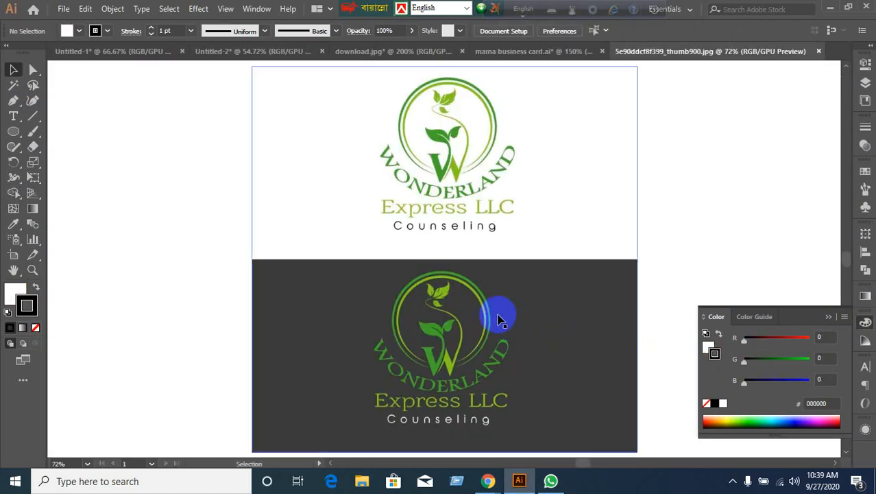
# Move the logo image to the canvas's left edge and frame the whole logo.
pyautogui.scroll(-1, 480, 330)
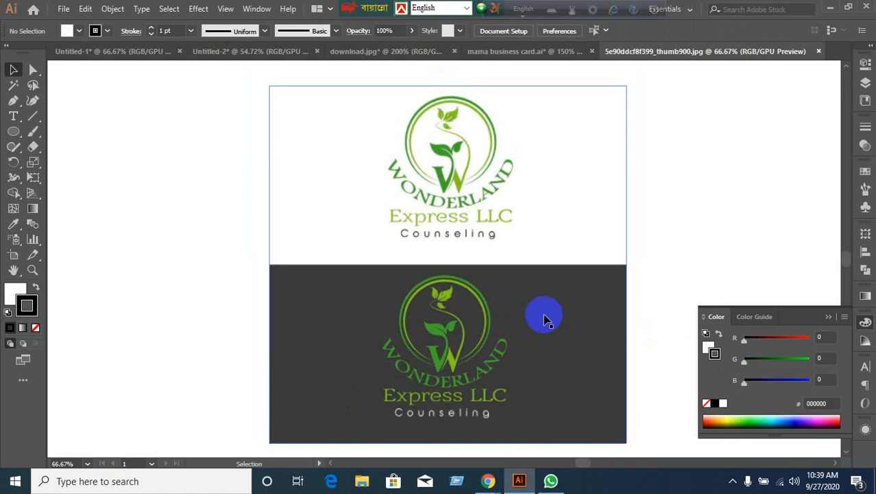
pyautogui.moveTo(544, 319); pyautogui.dragTo(316, 297)
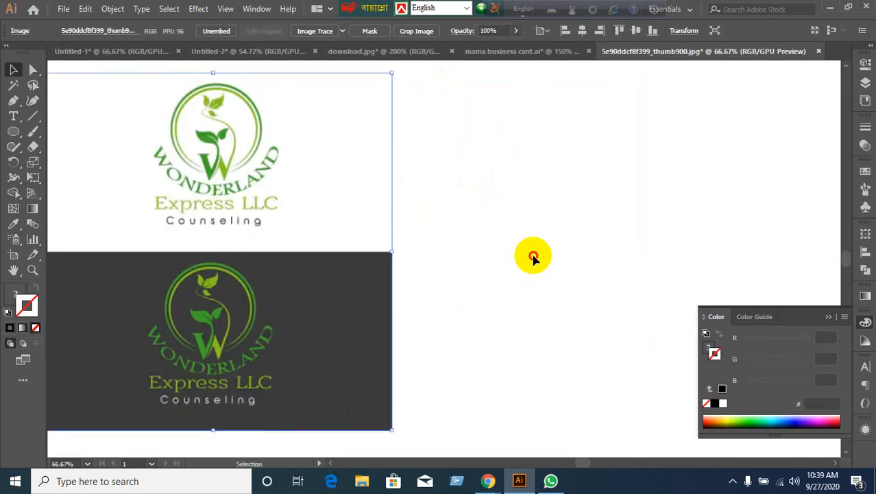
pyautogui.click(534, 257)
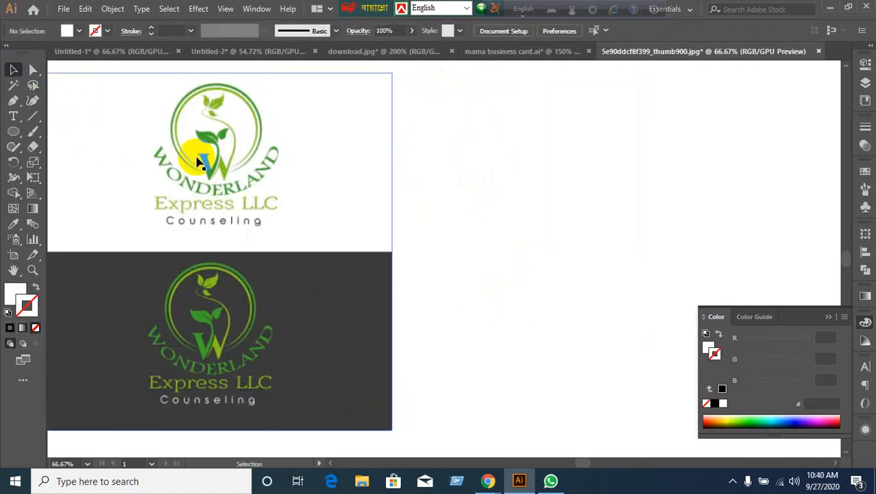
pyautogui.scroll(2, 255, 147)
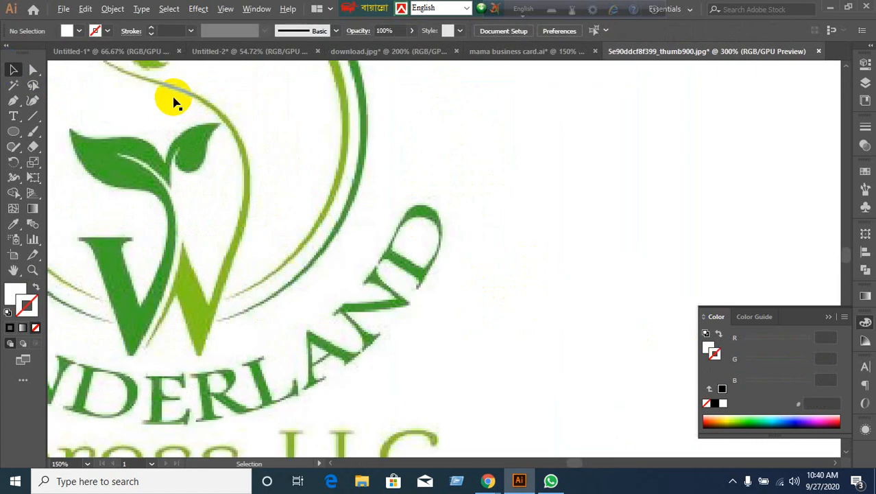
pyautogui.scroll(1, 199, 120)
pyautogui.scroll(-4, 213, 137)
pyautogui.scroll(2, 202, 219)
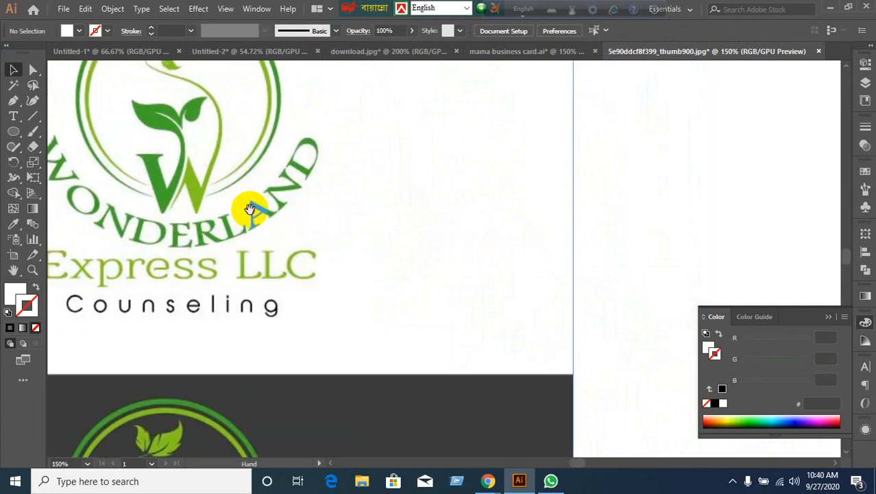
pyautogui.scroll(-1, 143, 328)
pyautogui.scroll(-1, 349, 312)
pyautogui.moveTo(348, 313); pyautogui.dragTo(310, 255)
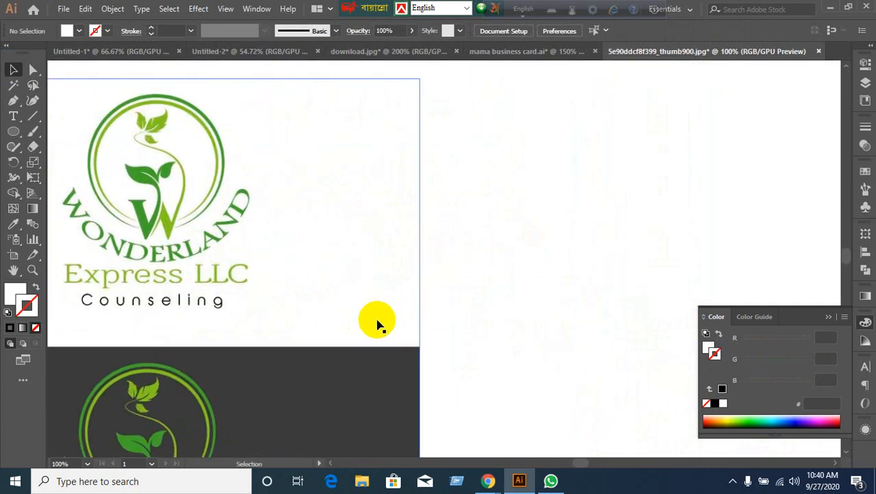
# Pick the Ellipse Tool and swap fill and stroke so shapes are unfilled outlines.
pyautogui.click(15, 134)
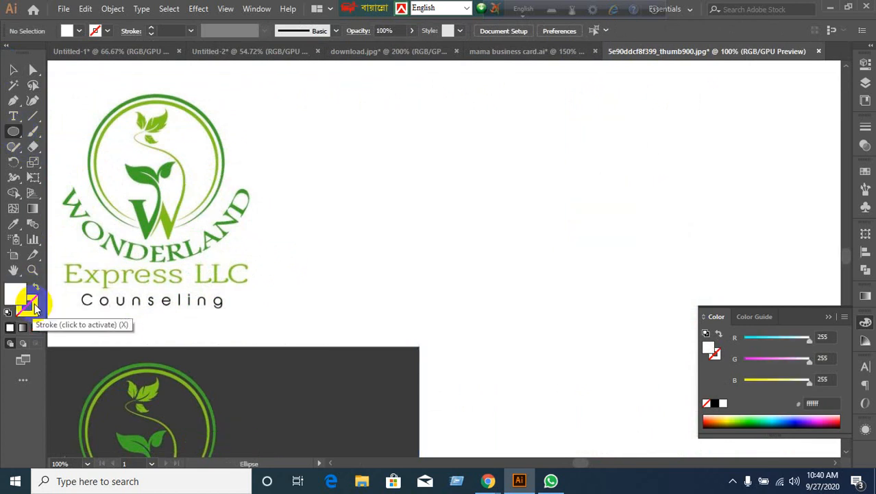
pyautogui.click(36, 287)
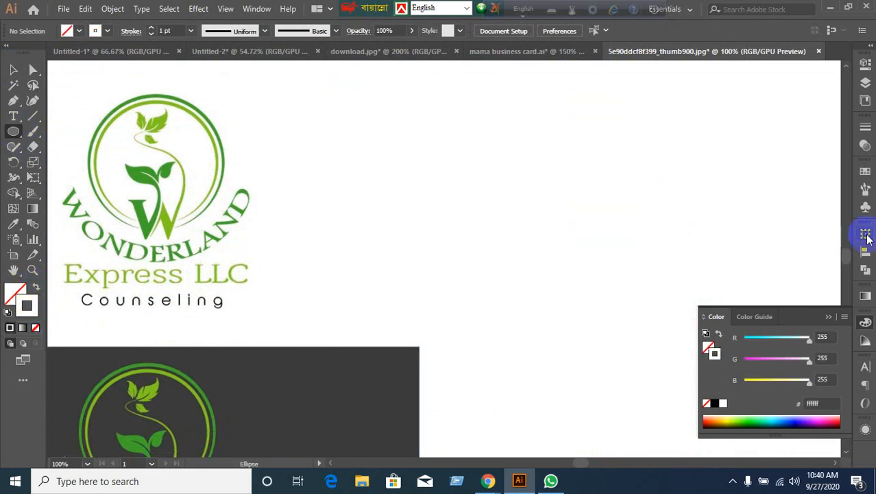
pyautogui.click(864, 171)
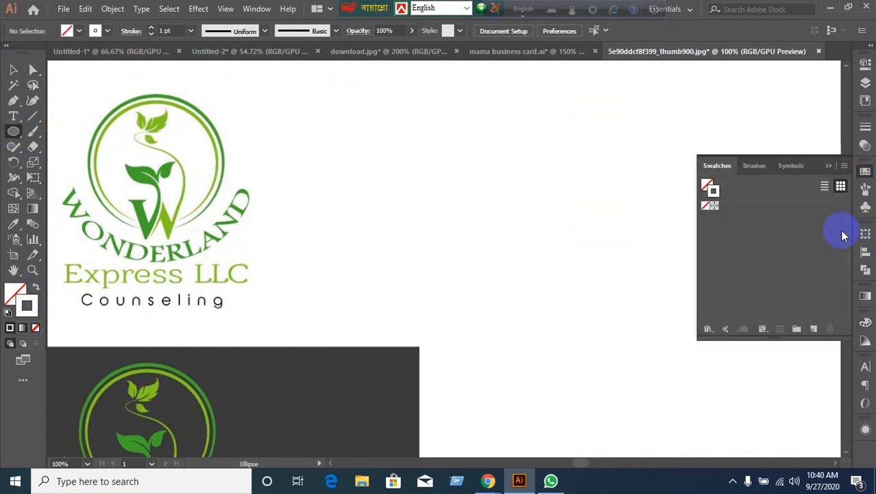
pyautogui.click(828, 166)
# Move both logo images further to the right.
pyautogui.scroll(-2, 454, 231)
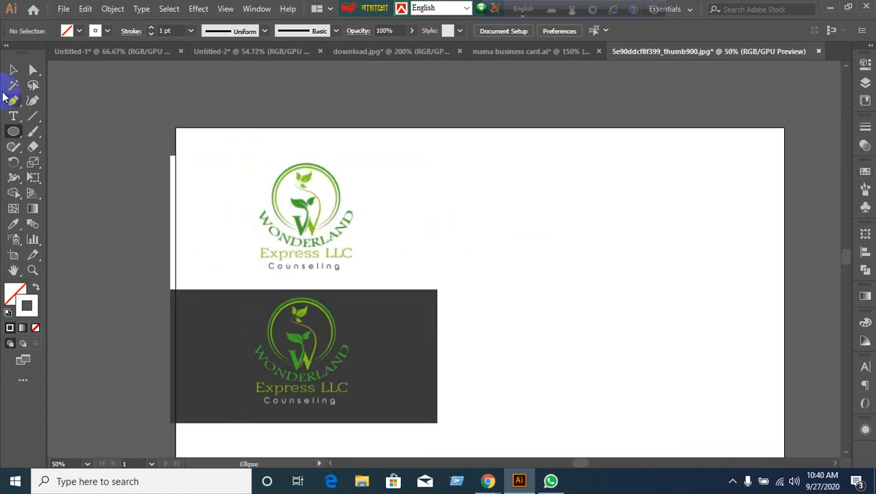
pyautogui.click(13, 69)
pyautogui.moveTo(351, 211); pyautogui.dragTo(525, 209)
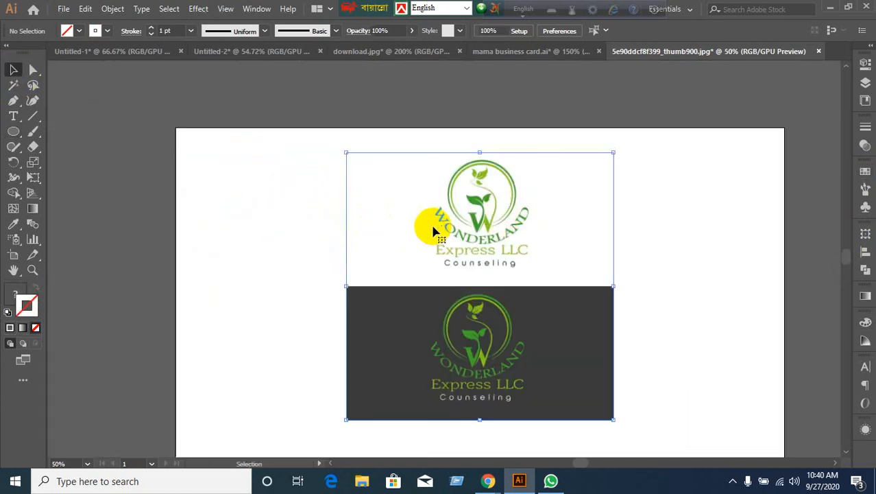
pyautogui.moveTo(433, 232); pyautogui.dragTo(489, 228)
pyautogui.click(125, 233)
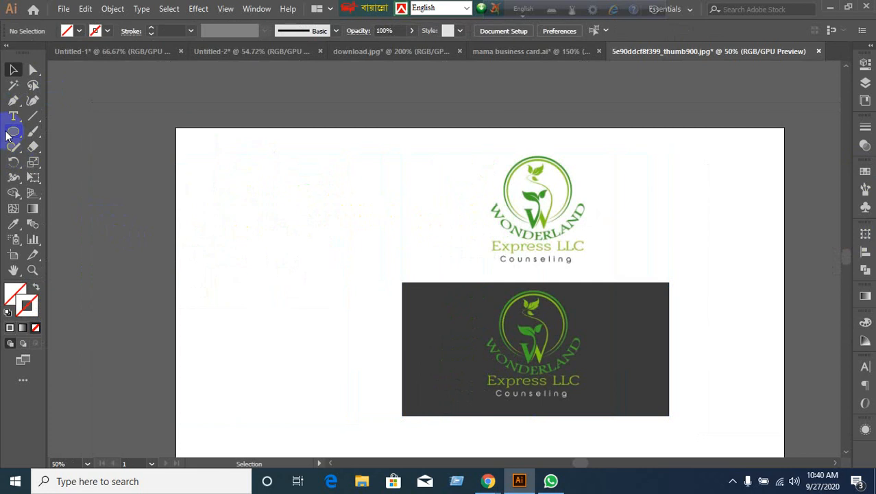
# Draw a large circle left of the logos with a white 6 pt stroke.
pyautogui.click(13, 131)
pyautogui.moveTo(125, 153)
pyautogui.mouseDown()
pyautogui.moveTo(297, 316)
pyautogui.moveTo(299, 328)
pyautogui.mouseUp()
pyautogui.click(26, 304)
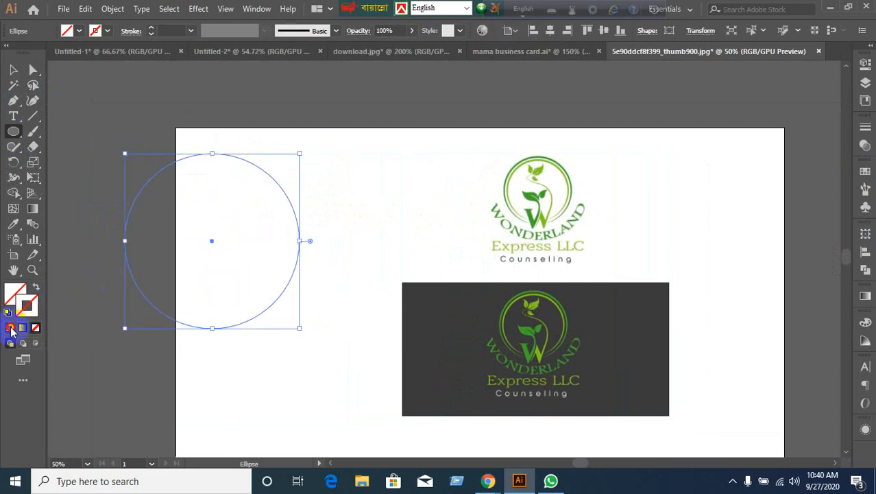
pyautogui.click(9, 327)
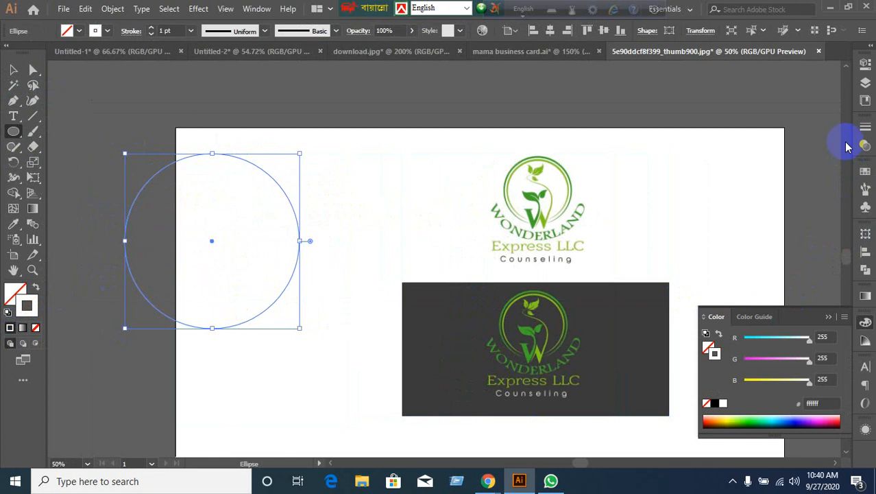
pyautogui.click(863, 128)
pyautogui.click(783, 140)
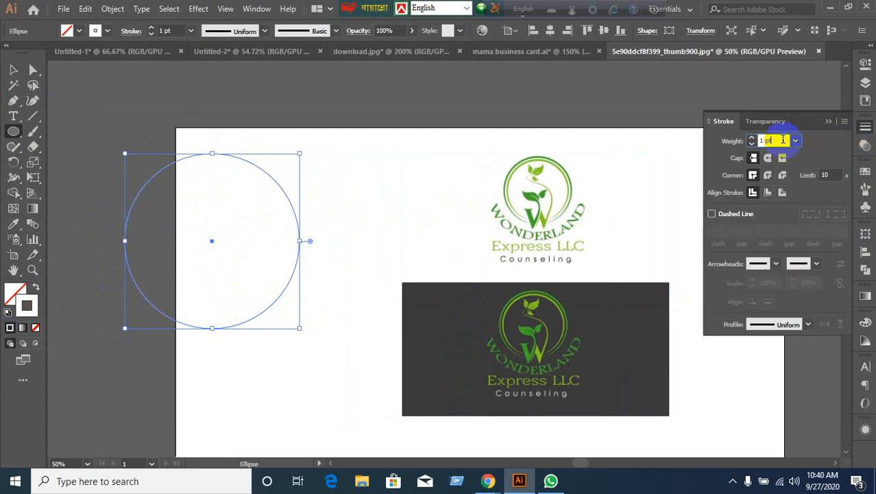
pyautogui.write('5')
pyautogui.press('Return')
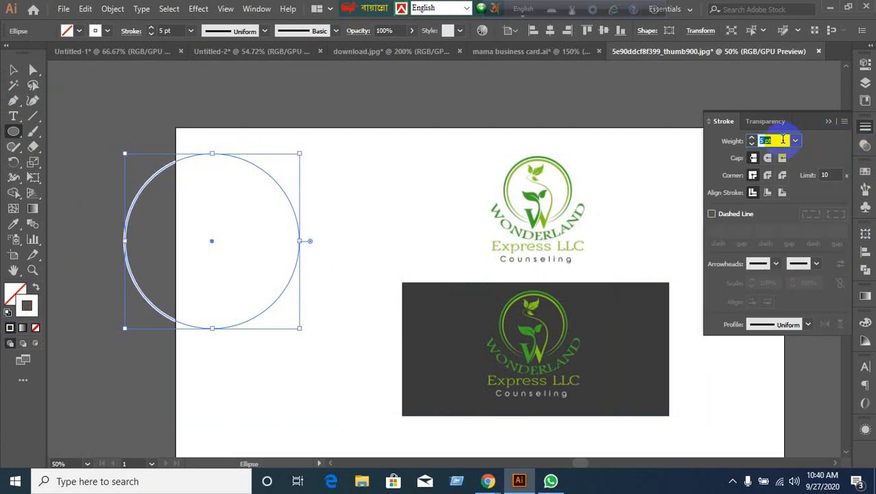
# Check the circle's stroke colour in Swatches and the colour picker, leaving it unchanged.
pyautogui.click(864, 172)
pyautogui.click(862, 173)
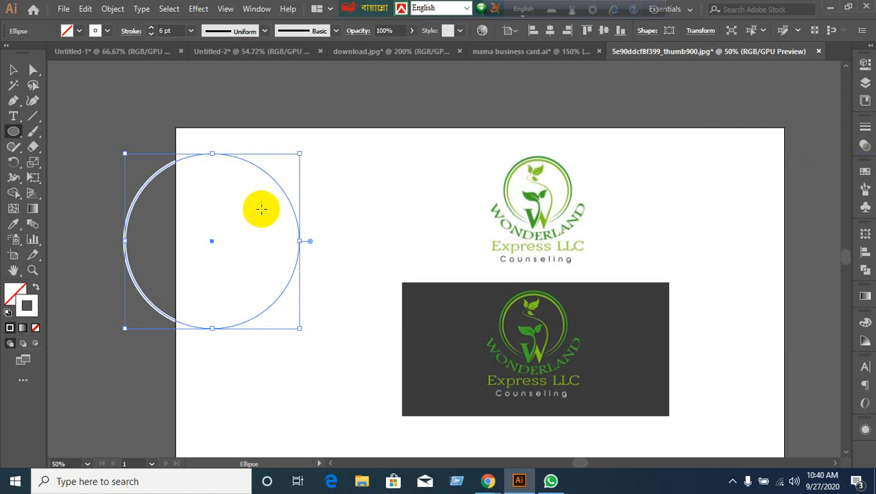
pyautogui.click(34, 307)
pyautogui.doubleClick(32, 313)
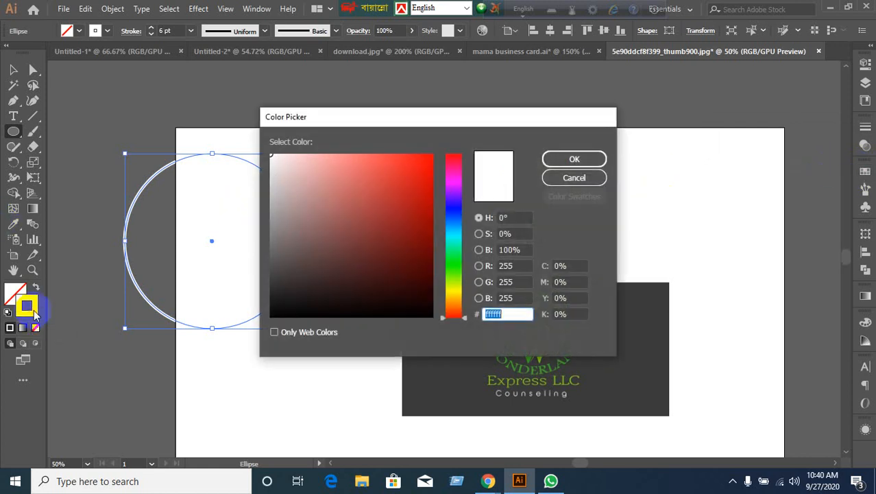
pyautogui.click(573, 176)
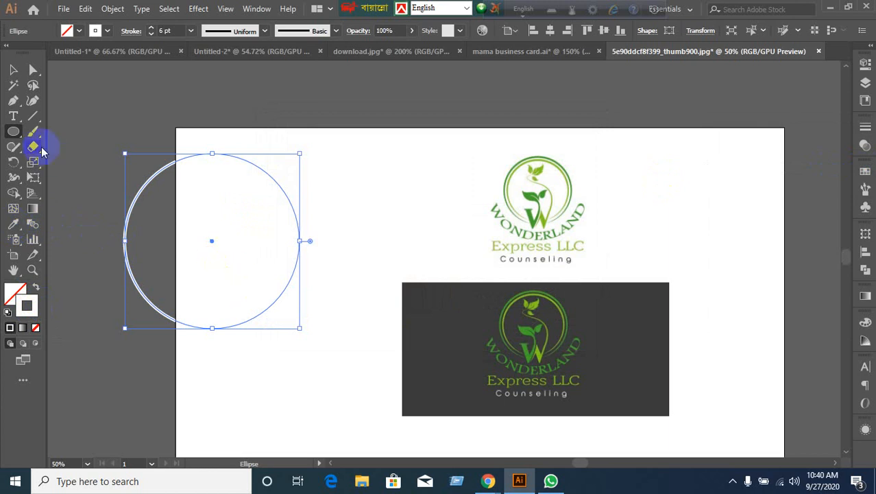
pyautogui.click(13, 69)
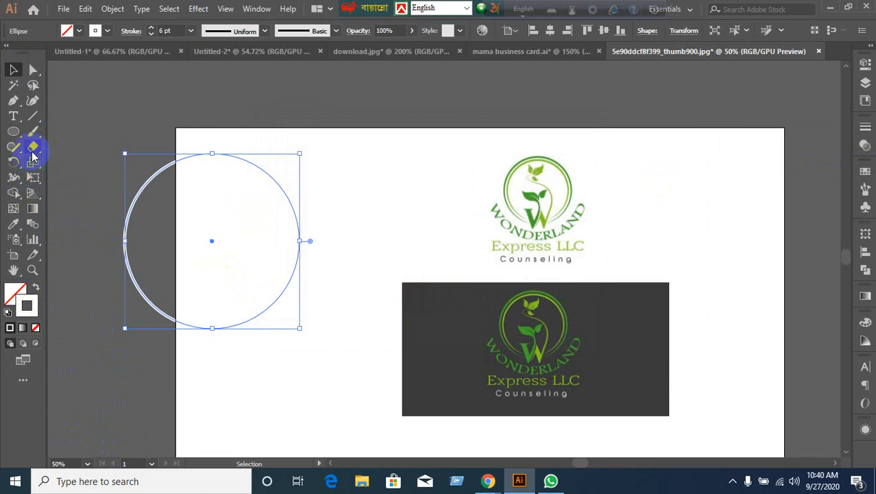
# Cut the circle with the Scissors tool at two bottom points and delete the cut piece.
pyautogui.click(32, 156)
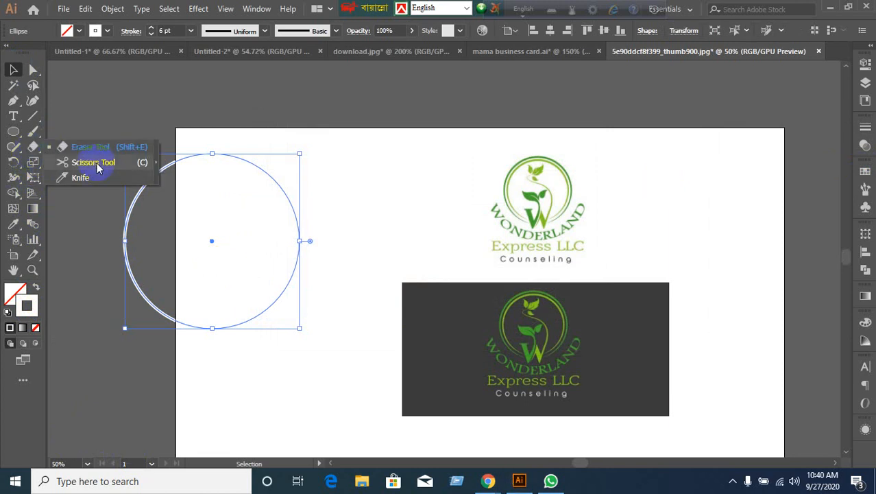
pyautogui.click(95, 161)
pyautogui.click(175, 322)
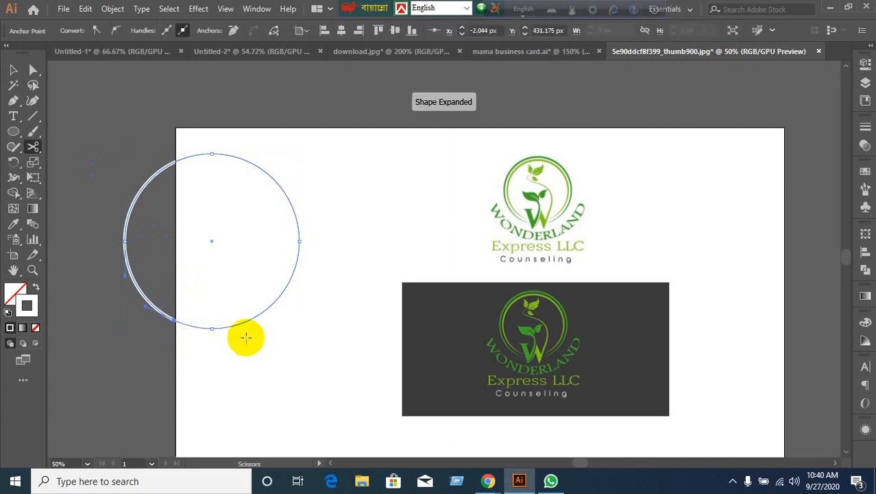
pyautogui.hotkey('ctrl', 'z')
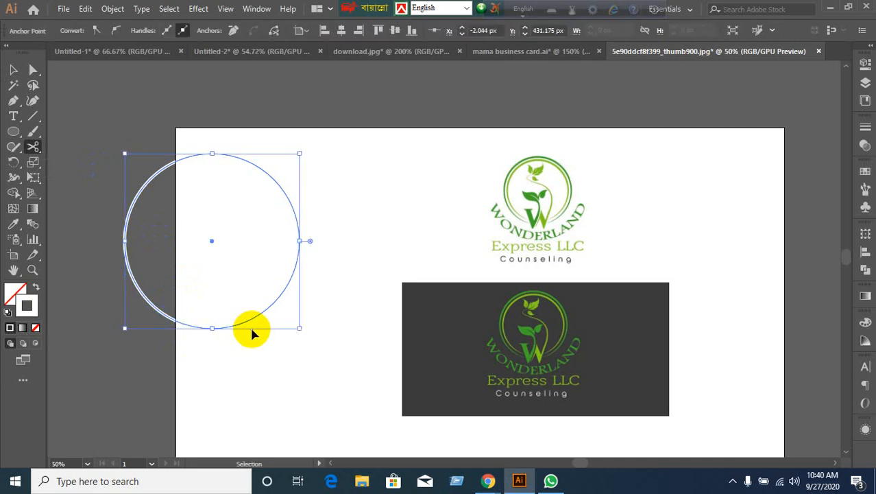
pyautogui.scroll(2, 249, 344)
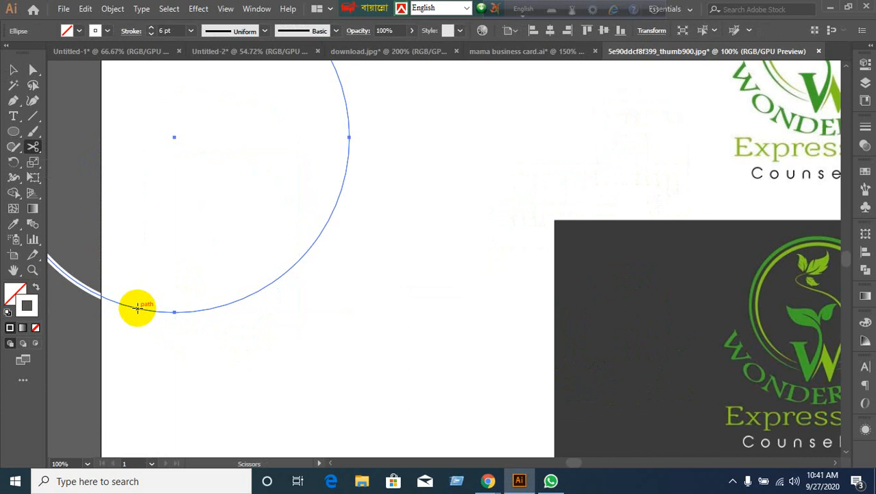
pyautogui.click(137, 307)
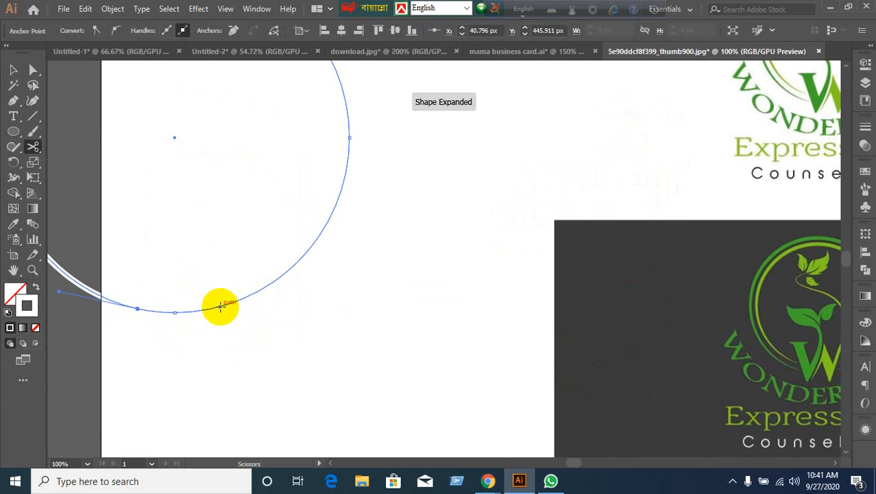
pyautogui.click(220, 306)
pyautogui.press('Delete')
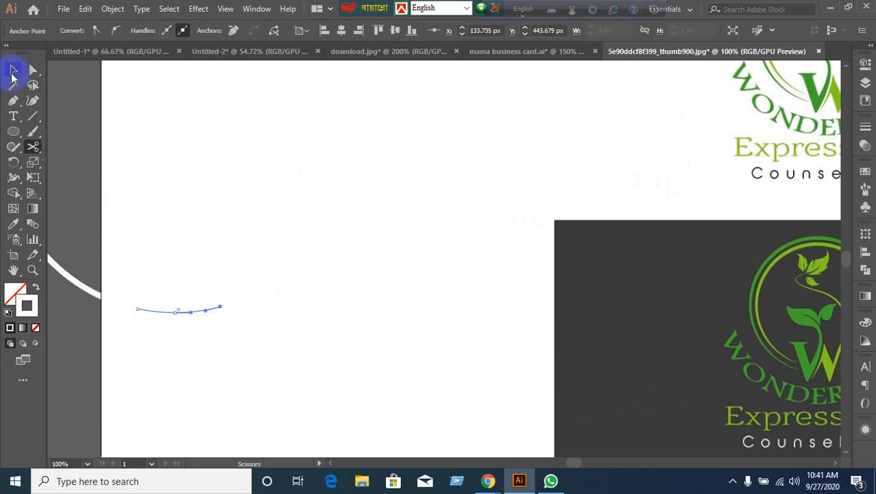
pyautogui.click(13, 71)
pyautogui.scroll(-2, 258, 406)
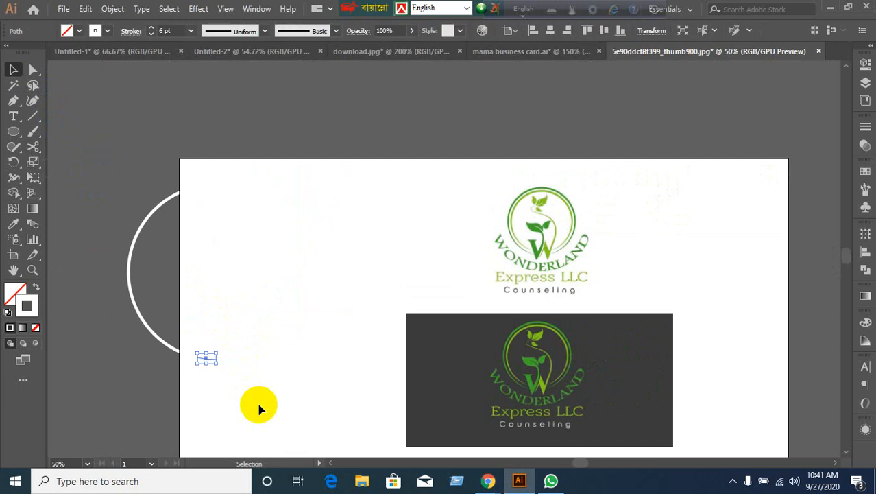
# Move the split ring down and left, off the left side of the page.
pyautogui.click(258, 406)
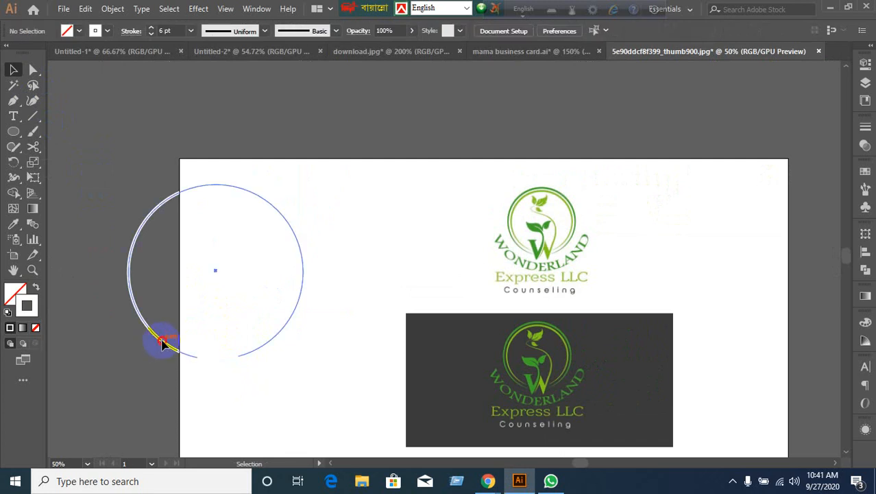
pyautogui.moveTo(163, 343); pyautogui.dragTo(92, 248)
pyautogui.moveTo(336, 323); pyautogui.dragTo(476, 325)
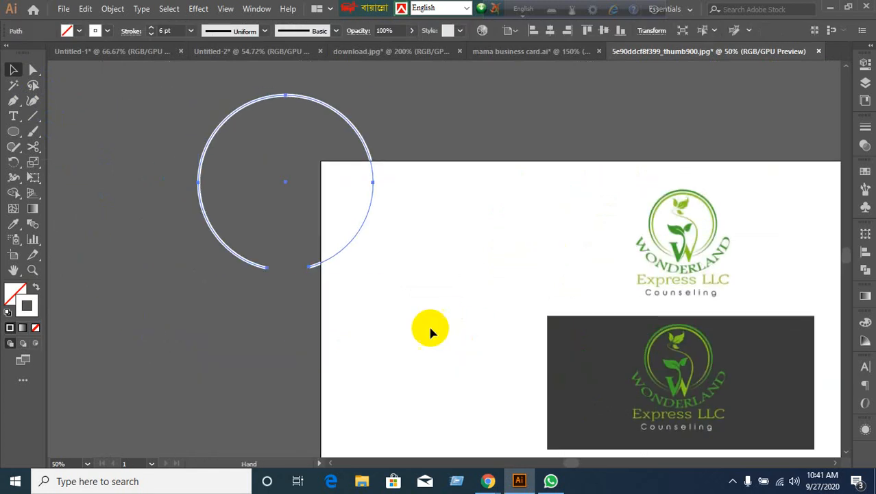
pyautogui.click(286, 333)
pyautogui.moveTo(264, 270); pyautogui.dragTo(211, 358)
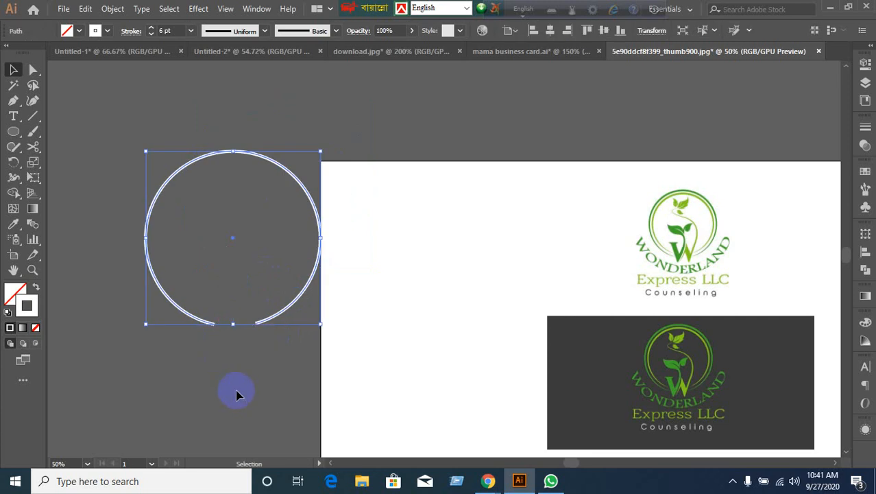
pyautogui.click(236, 394)
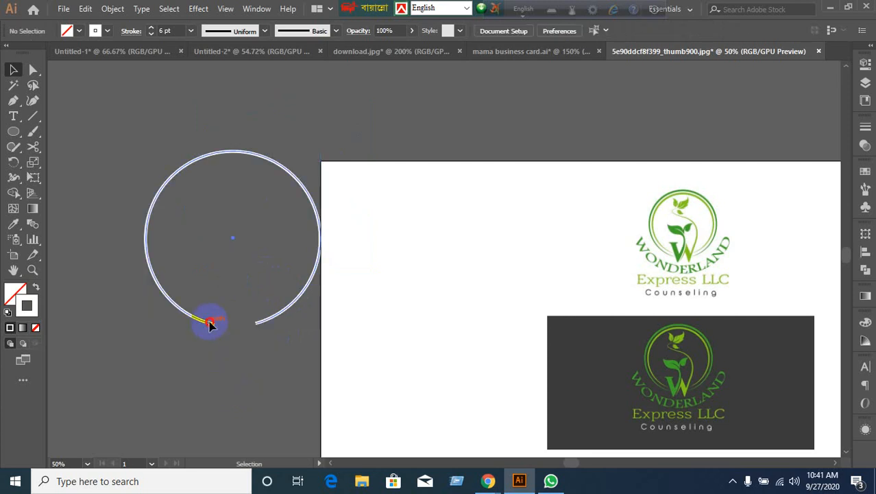
pyautogui.click(211, 324)
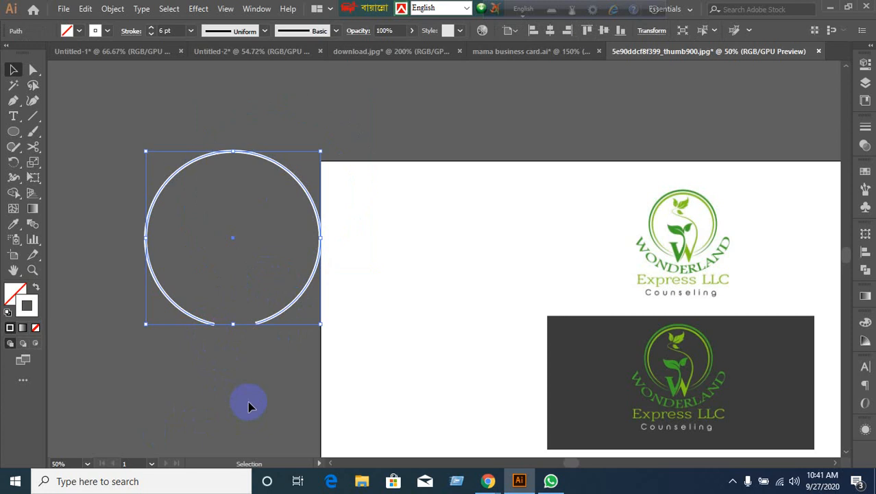
# Taper the ring's stroke with Width Profile 1, then reselect the ring.
pyautogui.click(862, 129)
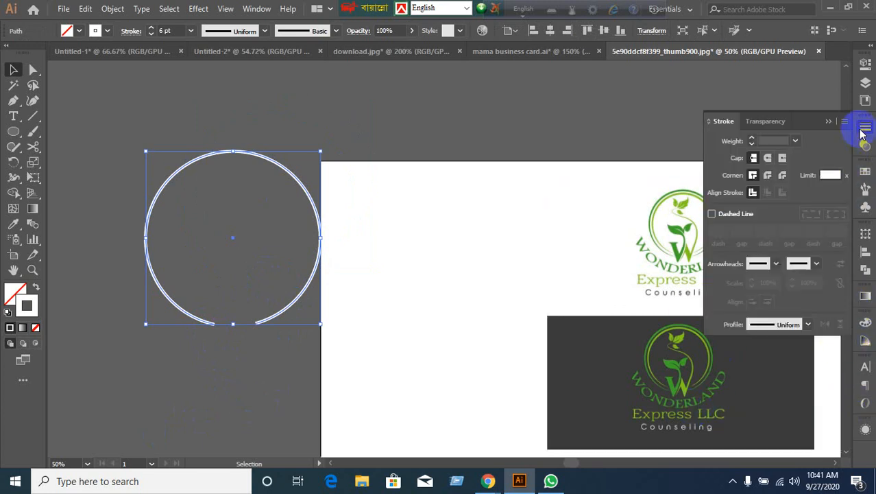
pyautogui.click(807, 326)
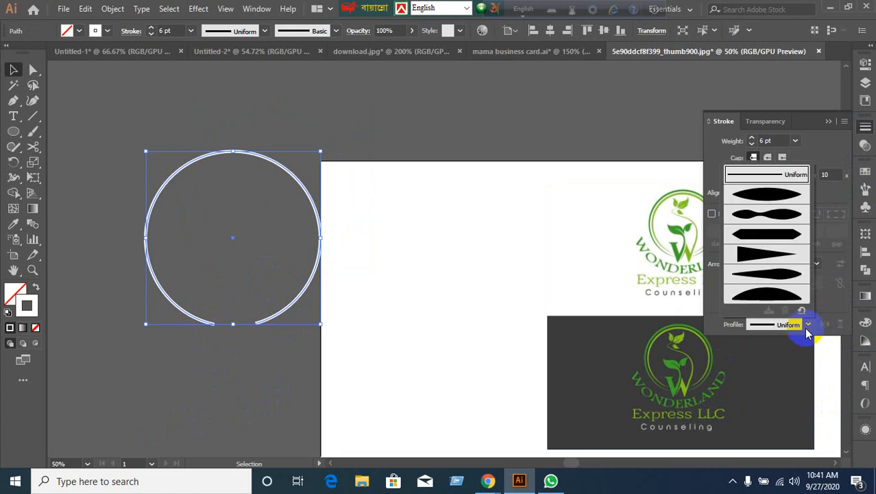
pyautogui.click(768, 196)
pyautogui.click(322, 364)
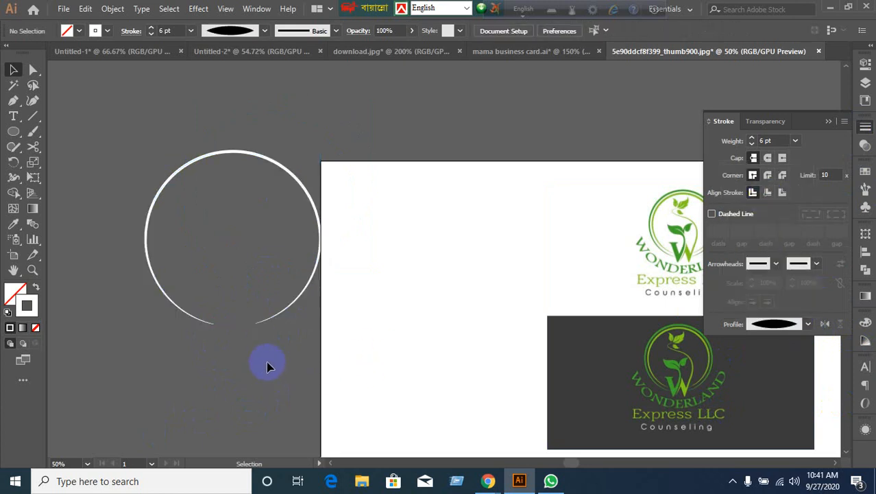
pyautogui.click(275, 324)
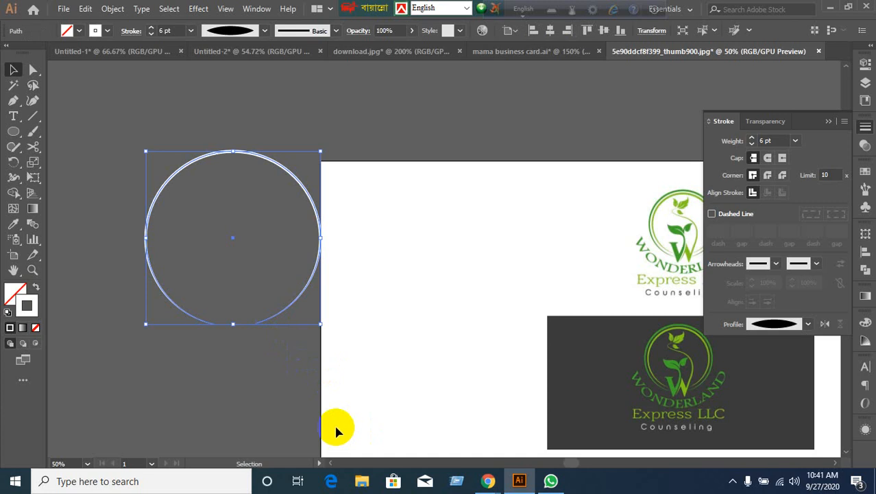
pyautogui.press('a')
pyautogui.press('v')
pyautogui.click(373, 416)
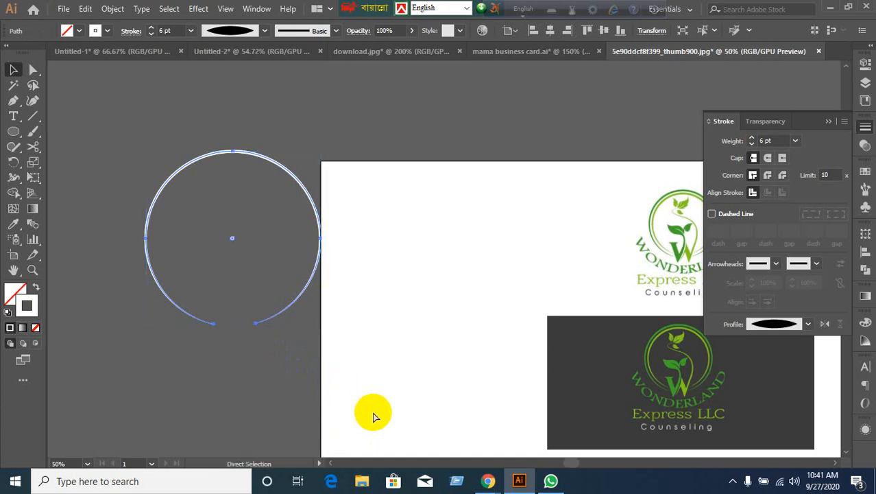
pyautogui.hotkey('ctrl', 'z')
pyautogui.click(301, 419)
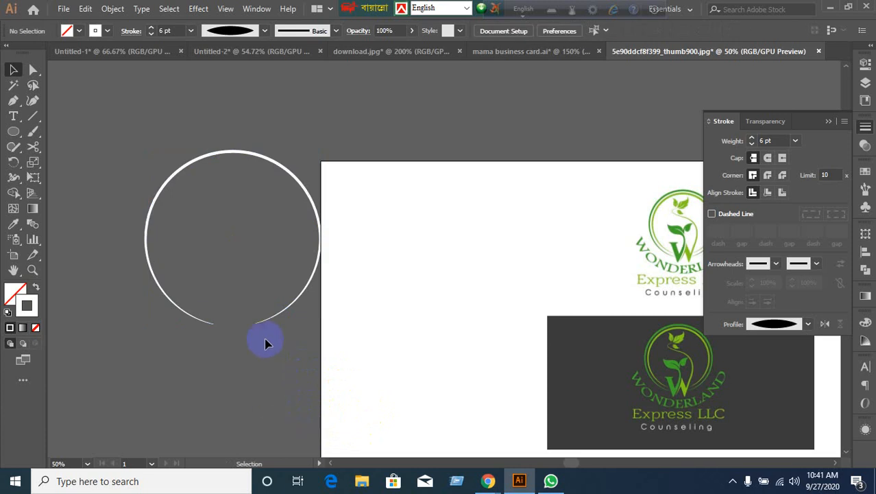
pyautogui.click(268, 319)
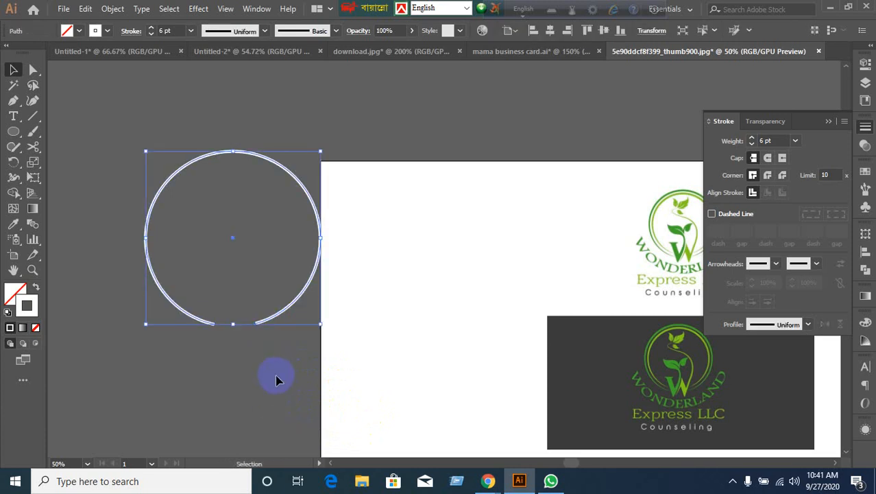
pyautogui.click(274, 370)
pyautogui.click(270, 319)
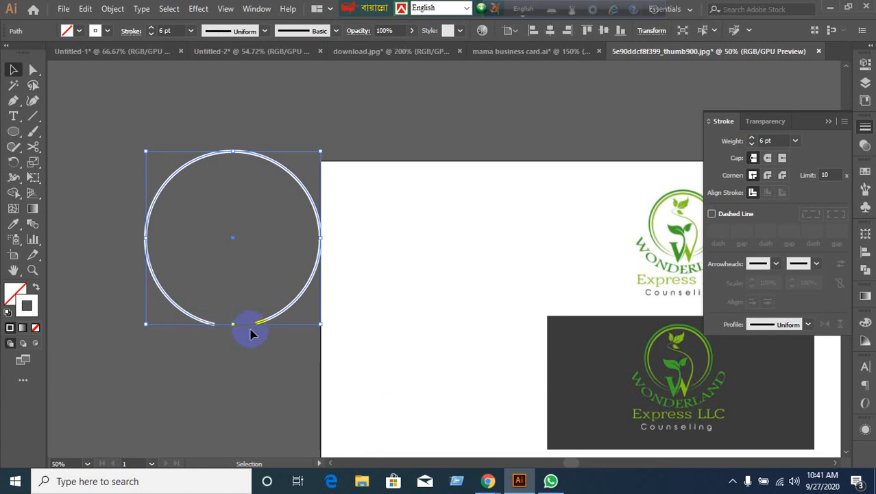
pyautogui.click(809, 325)
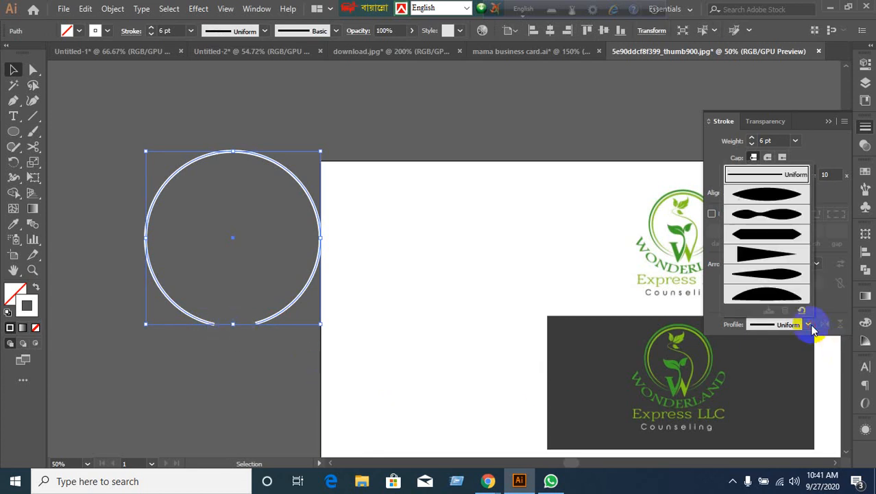
pyautogui.click(777, 197)
pyautogui.click(297, 382)
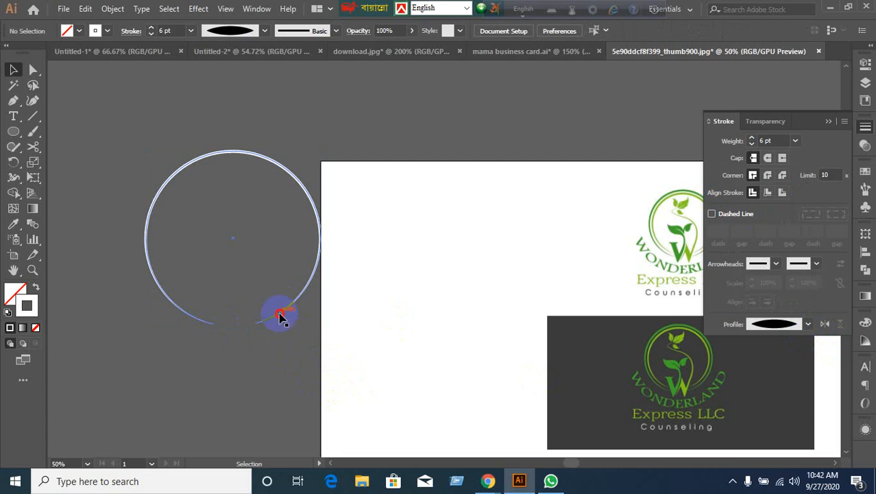
pyautogui.moveTo(279, 316); pyautogui.dragTo(259, 270)
pyautogui.click(286, 333)
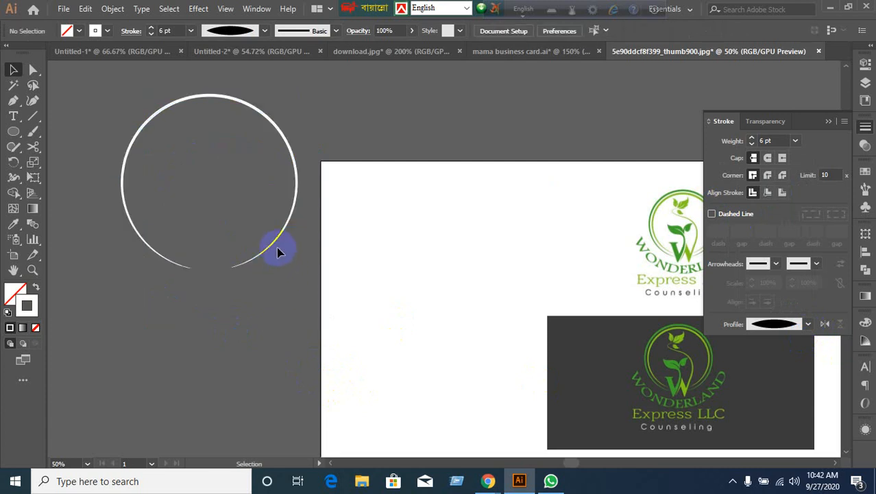
pyautogui.click(272, 253)
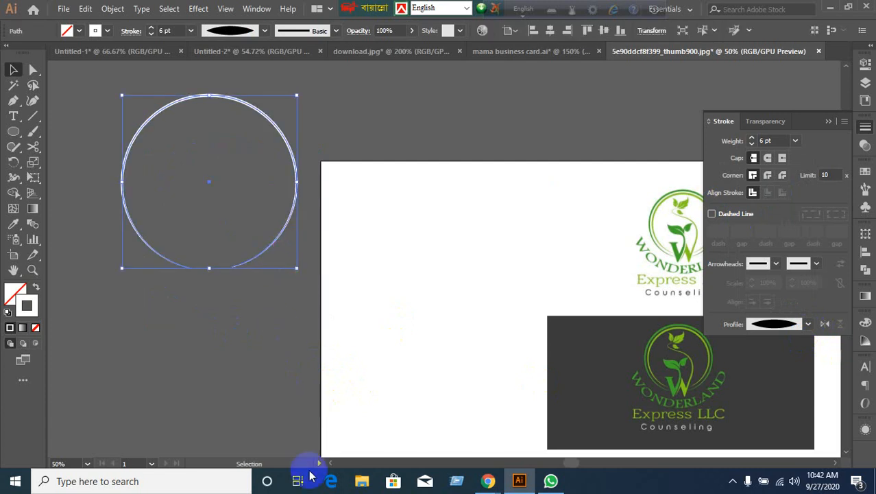
pyautogui.hotkey('ctrl', 'z')
pyautogui.hotkey('ctrl', 'z')
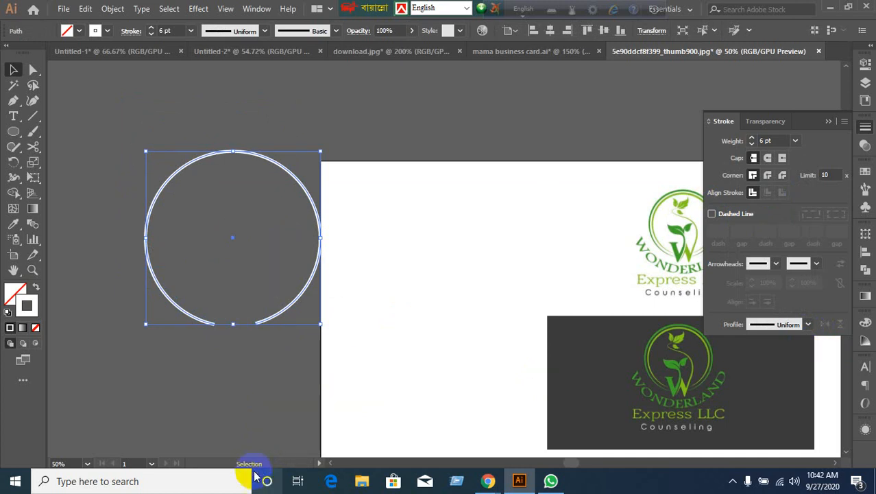
pyautogui.click(113, 9)
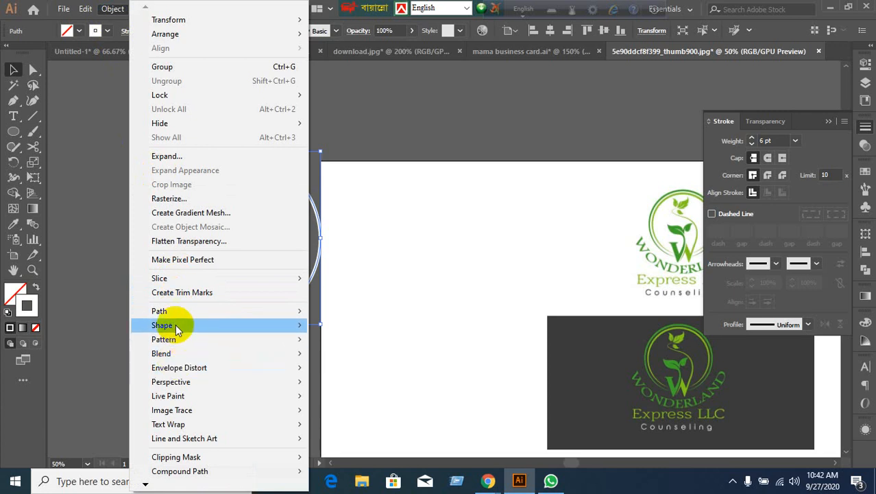
pyautogui.moveTo(191, 315)
pyautogui.click(339, 357)
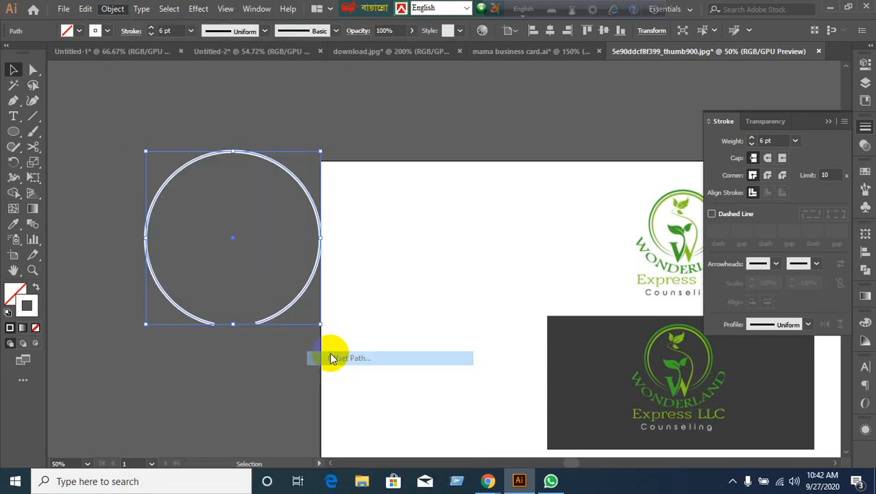
pyautogui.click(646, 310)
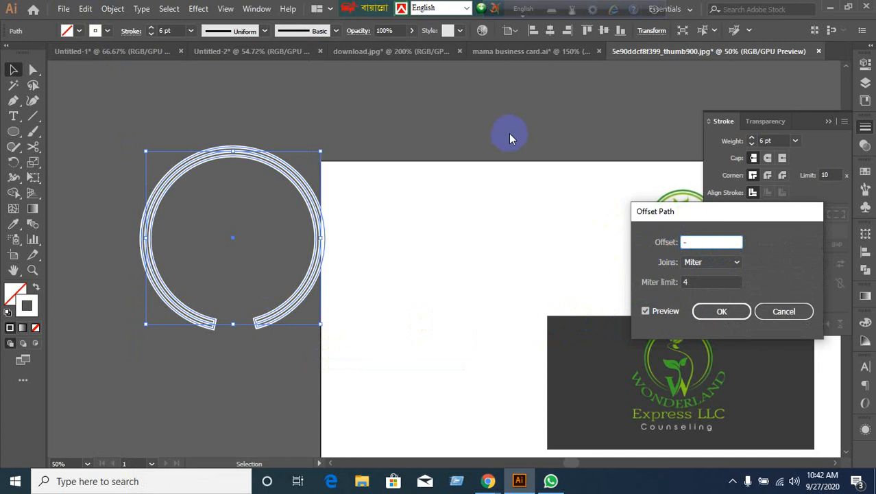
pyautogui.click(693, 241)
pyautogui.press('Down')
pyautogui.press('Down')
pyautogui.press('Down')
pyautogui.press('Down')
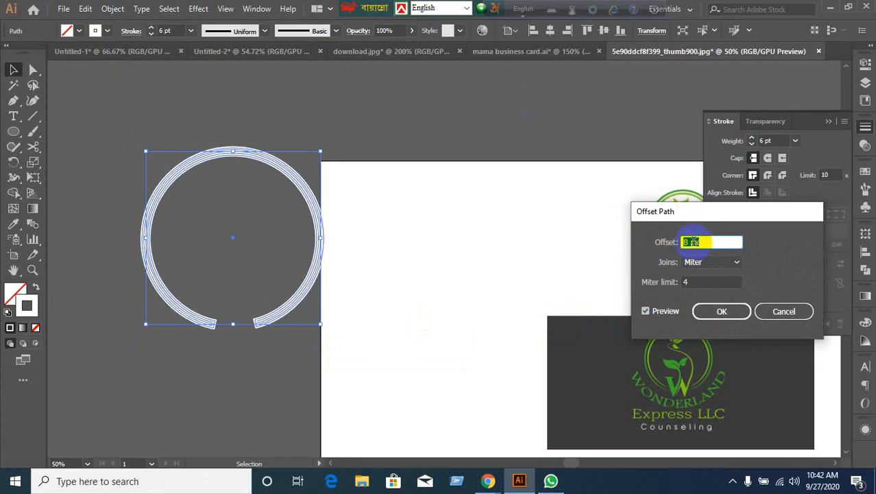
pyautogui.press('Down')
pyautogui.press('Down')
pyautogui.press('Down')
pyautogui.press('Down')
pyautogui.press('Down')
pyautogui.press('Down')
pyautogui.press('Down')
pyautogui.press('Down')
pyautogui.press('Down')
pyautogui.press('Down')
pyautogui.press('Down')
pyautogui.press('Down')
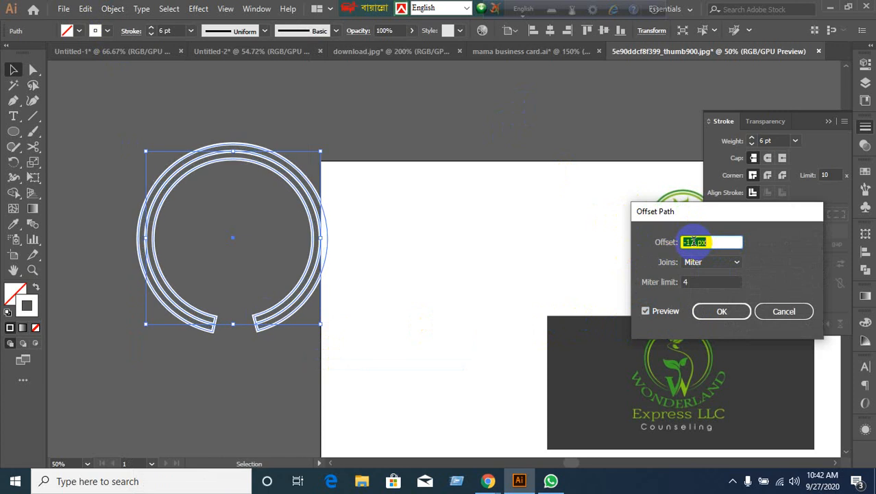
pyautogui.click(782, 310)
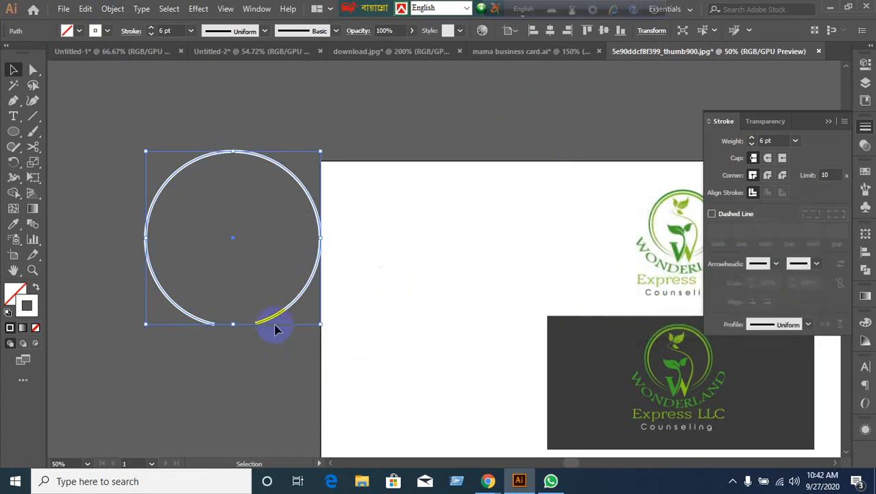
pyautogui.moveTo(272, 320); pyautogui.dragTo(232, 284)
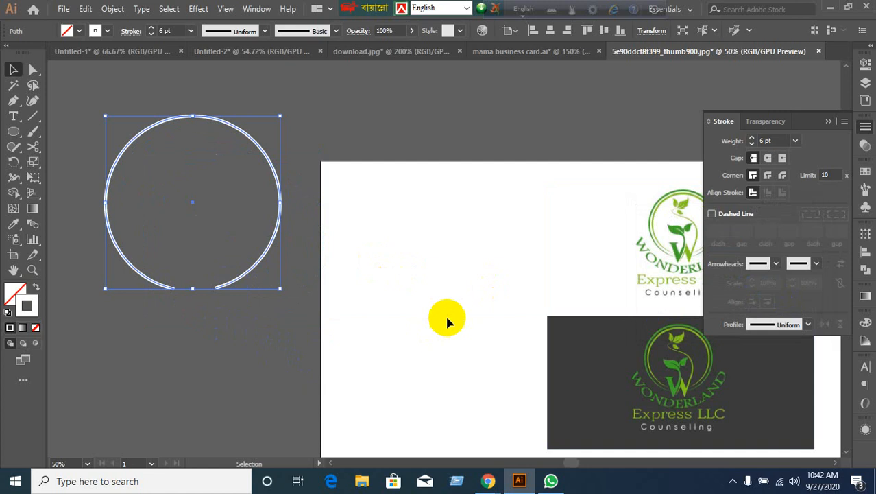
# Give the copied ring Width Profile 1 and scale it down inside the original.
pyautogui.click(807, 324)
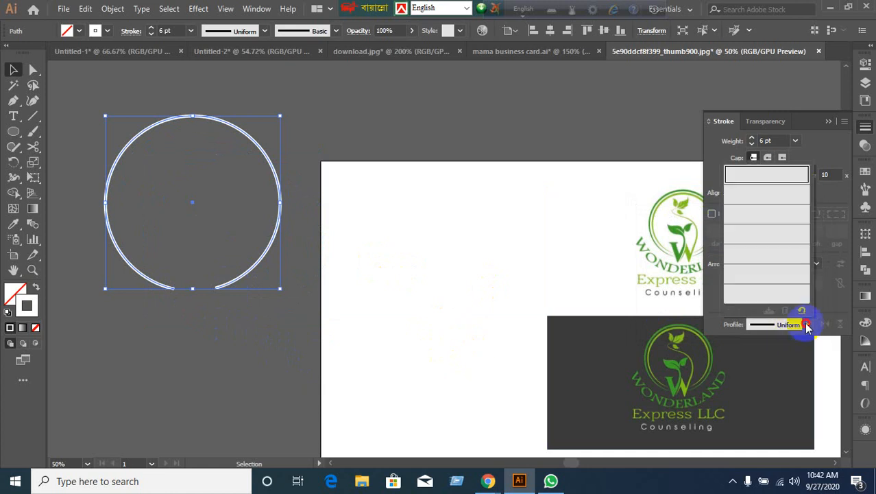
pyautogui.click(767, 196)
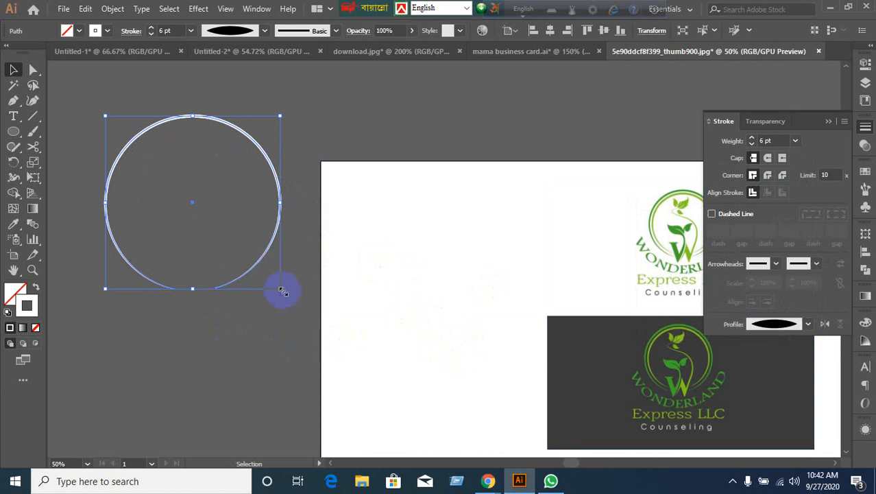
pyautogui.moveTo(281, 291); pyautogui.dragTo(276, 279)
pyautogui.click(276, 327)
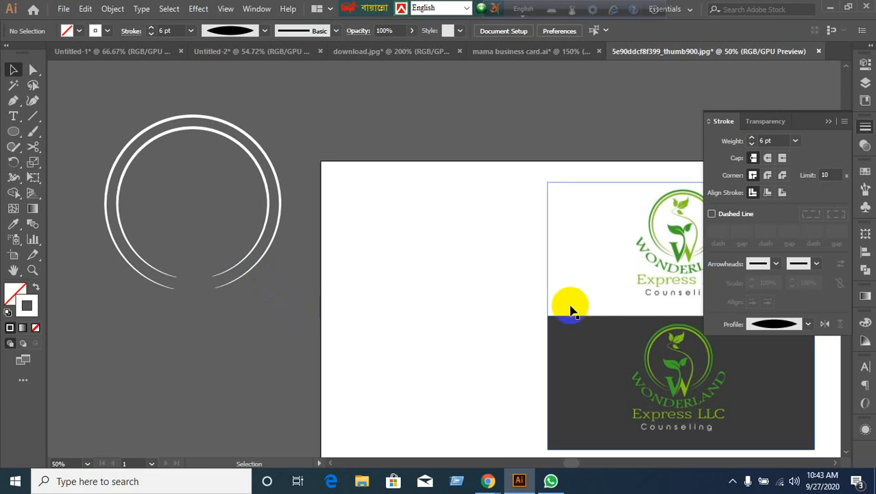
# Select both rings and move them up toward the artboard's corner.
pyautogui.scroll(1, 571, 219)
pyautogui.scroll(-2, 572, 220)
pyautogui.moveTo(616, 249); pyautogui.dragTo(469, 254)
pyautogui.scroll(2, 469, 254)
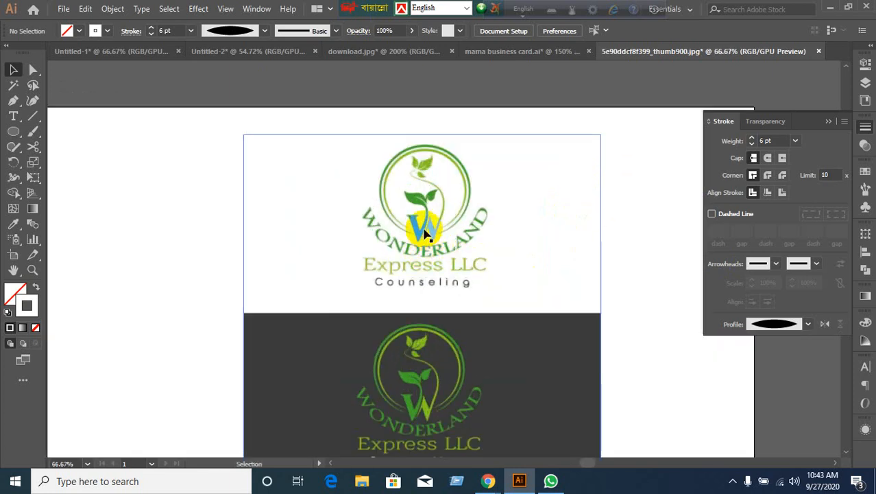
pyautogui.scroll(-1, 421, 241)
pyautogui.scroll(-1, 421, 241)
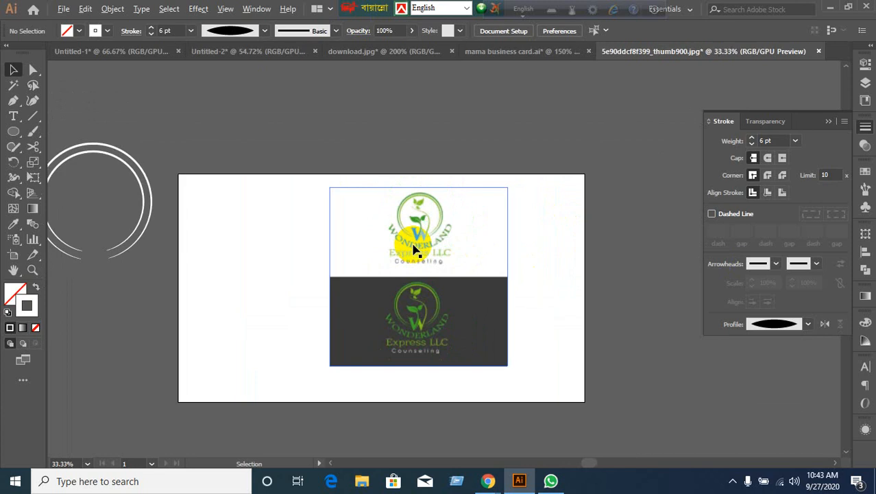
pyautogui.moveTo(110, 212); pyautogui.dragTo(151, 153)
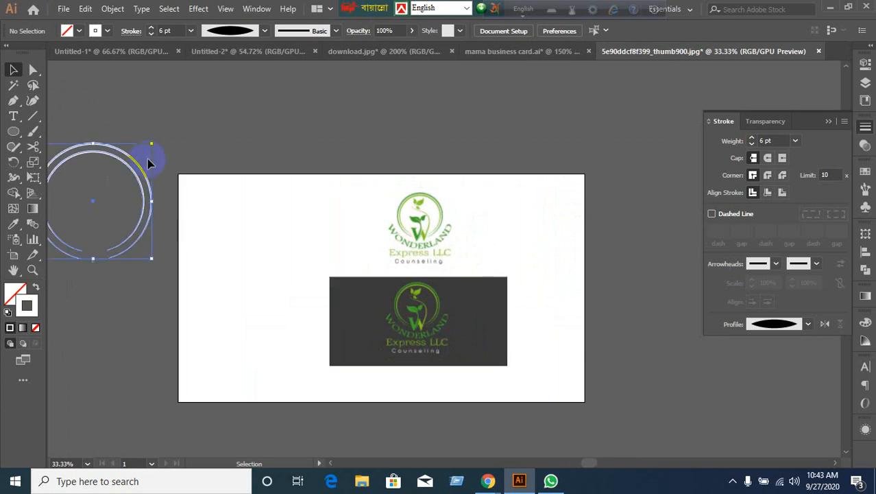
pyautogui.moveTo(143, 195); pyautogui.dragTo(214, 137)
pyautogui.click(174, 274)
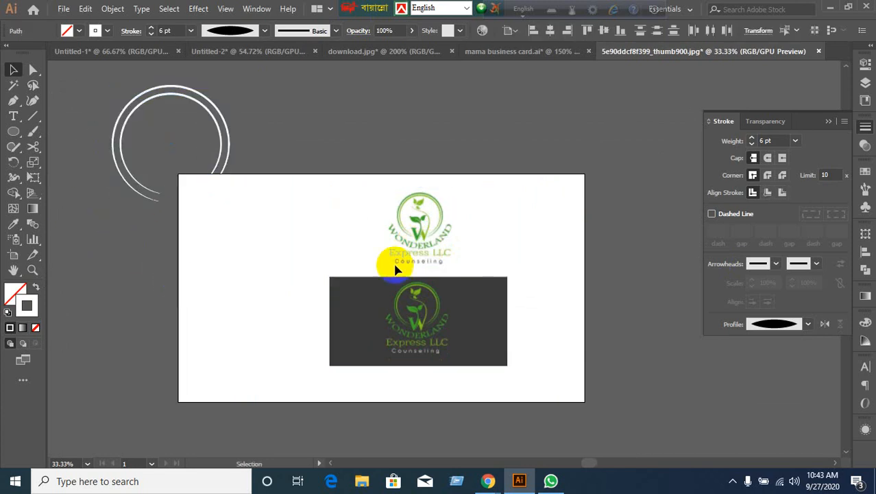
pyautogui.scroll(1, 446, 254)
pyautogui.moveTo(397, 248); pyautogui.dragTo(438, 305)
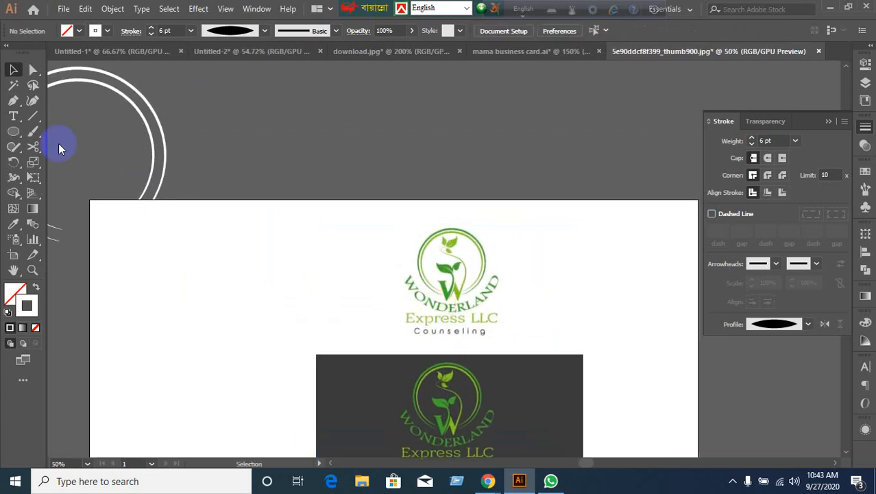
pyautogui.moveTo(13, 131); pyautogui.dragTo(56, 164)
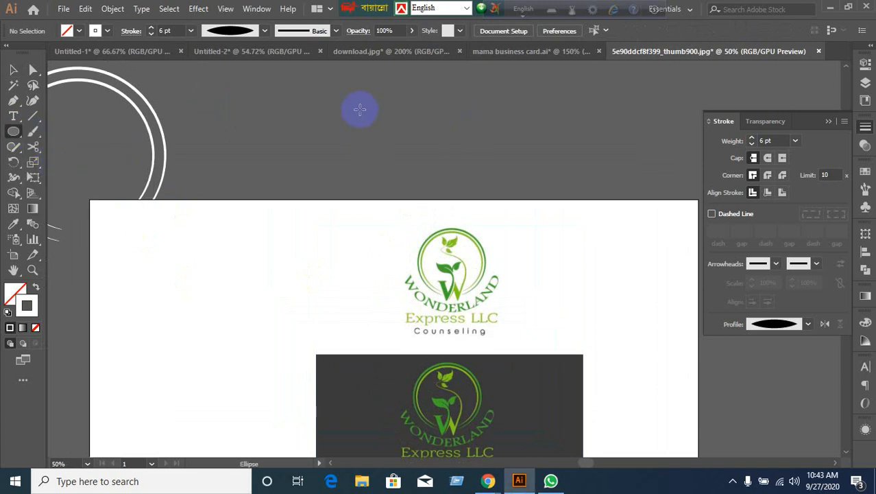
# Draw a circle above the artboard filled with green sampled from the logo's ring.
pyautogui.moveTo(343, 99)
pyautogui.mouseDown()
pyautogui.moveTo(370, 124)
pyautogui.moveTo(424, 145)
pyautogui.mouseUp()
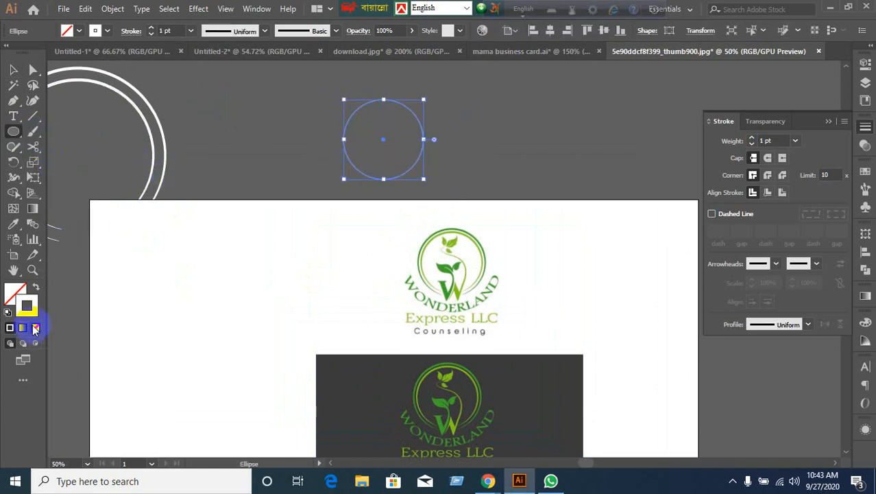
pyautogui.click(34, 288)
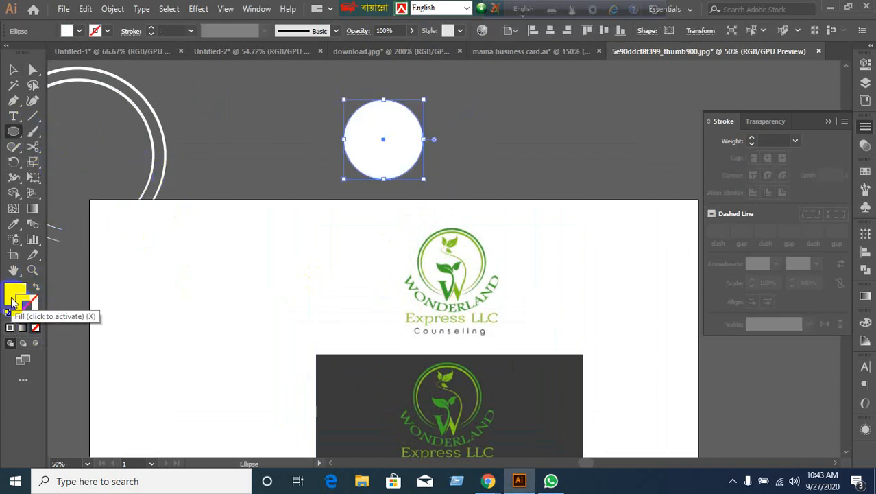
pyautogui.click(10, 327)
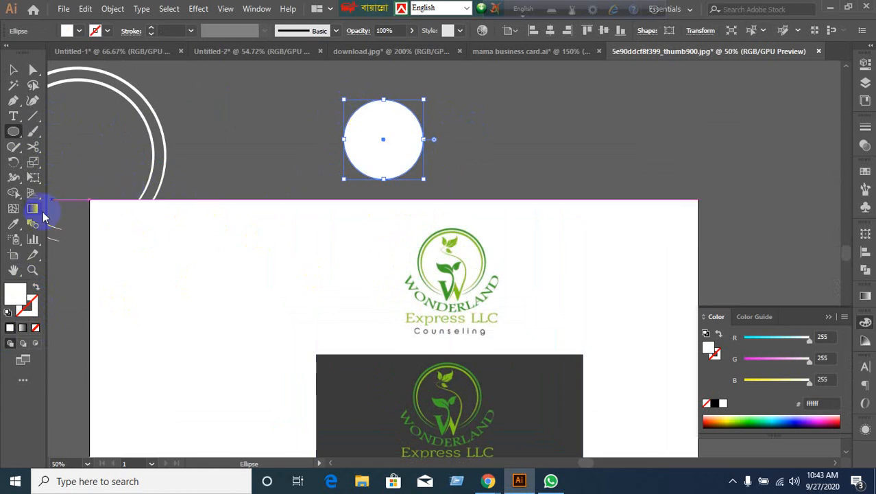
pyautogui.click(13, 224)
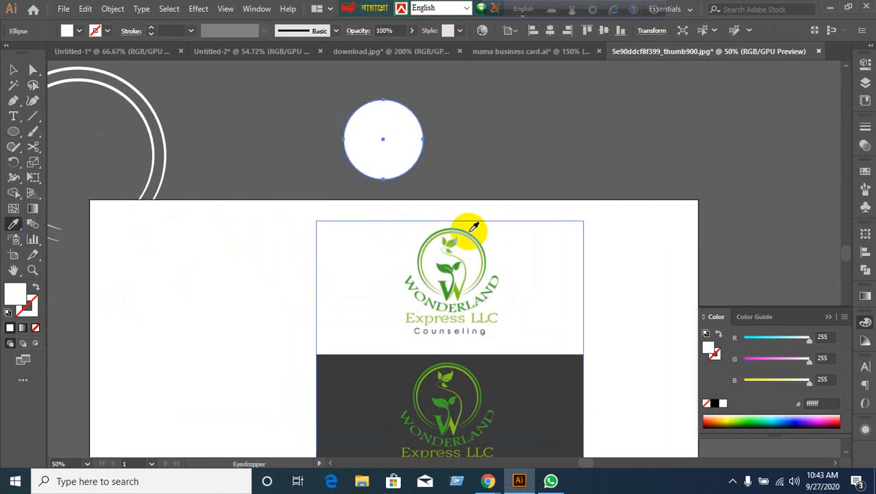
pyautogui.click(471, 369)
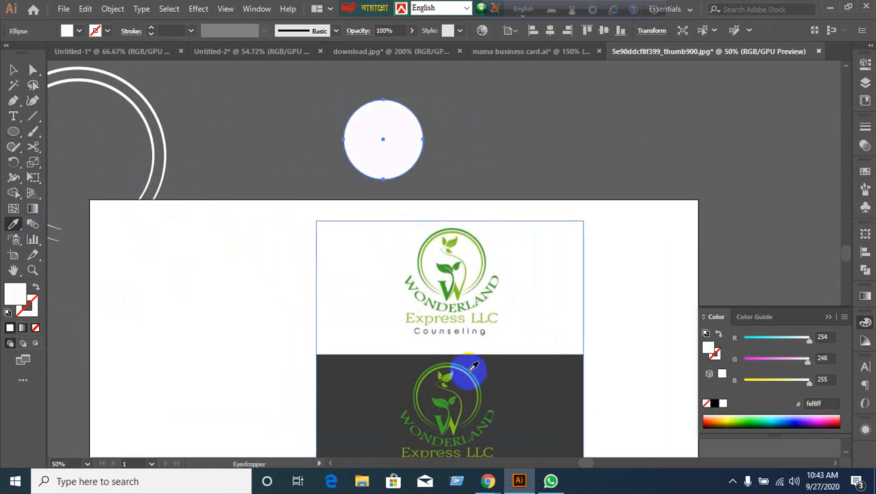
# Place an overlapping copy of the green circle about 55 px to its right.
pyautogui.click(13, 69)
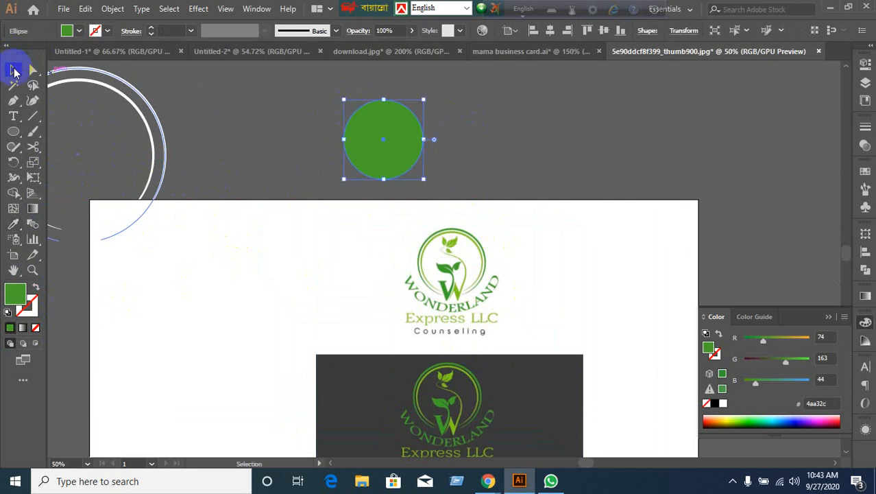
pyautogui.scroll(2, 509, 290)
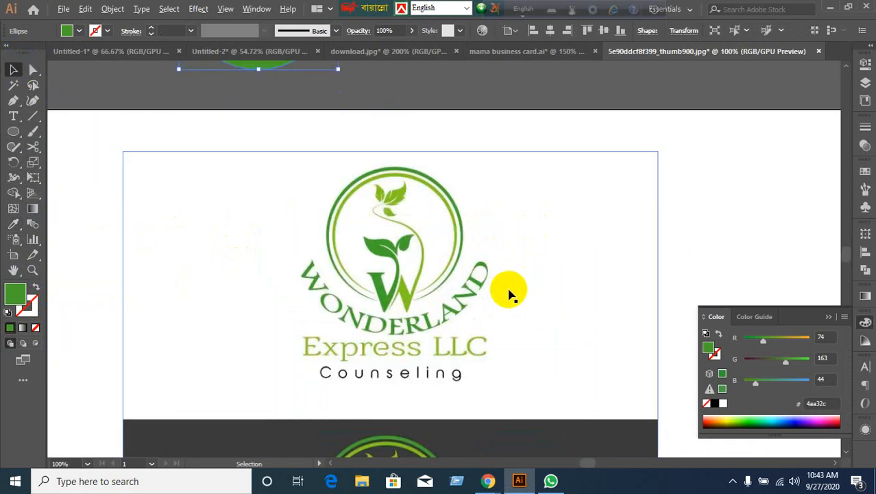
pyautogui.scroll(-1, 508, 290)
pyautogui.scroll(1, 418, 205)
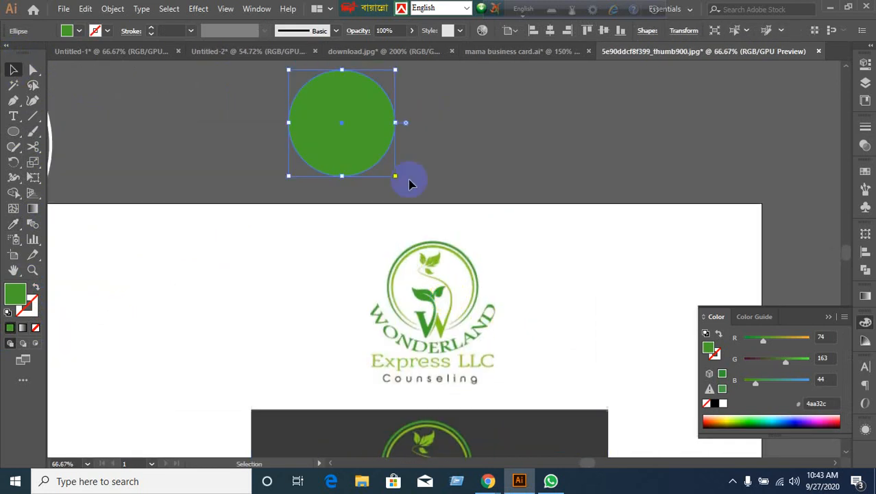
pyautogui.scroll(1, 411, 175)
pyautogui.moveTo(373, 158); pyautogui.dragTo(436, 156)
# Select both green circles and split them with Pathfinder Divide.
pyautogui.click(532, 162)
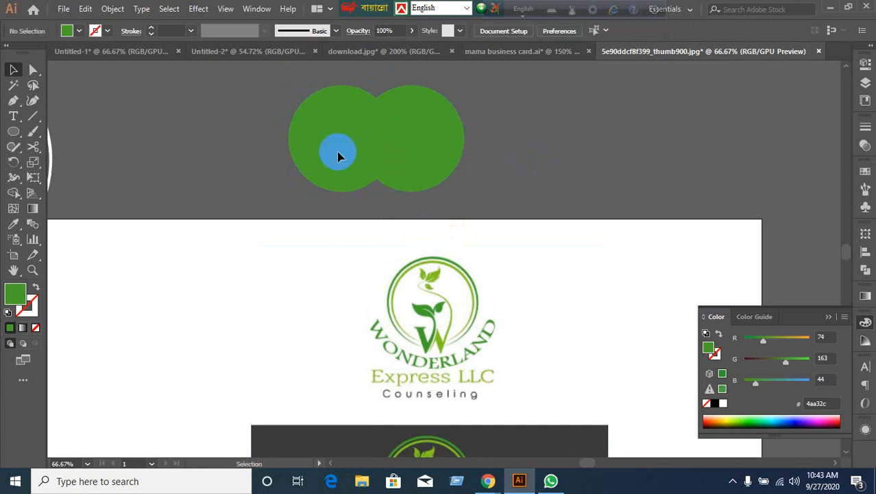
pyautogui.moveTo(307, 120); pyautogui.dragTo(471, 182)
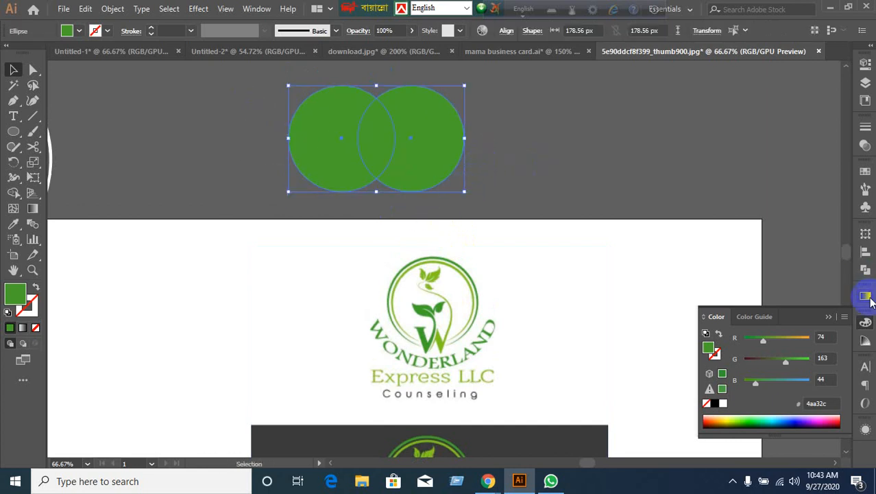
pyautogui.click(865, 272)
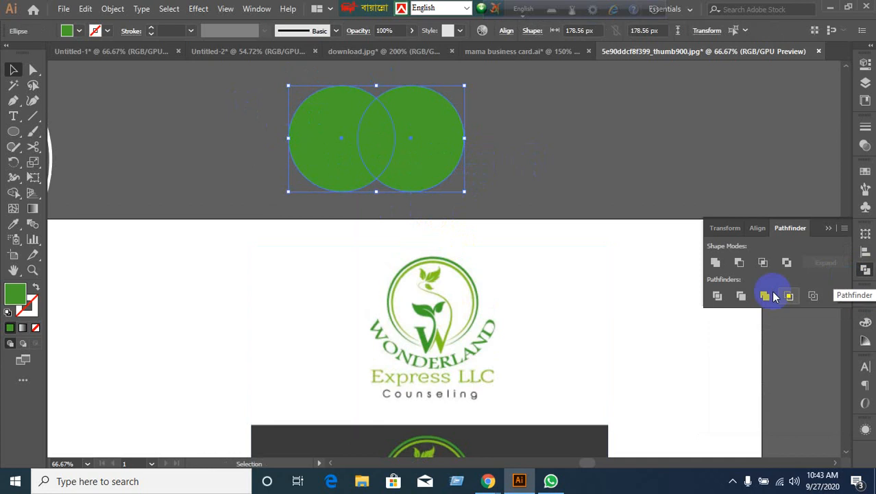
pyautogui.click(717, 295)
# Ungroup the divided pieces and clear the outer parts, leaving the green lens leaf.
pyautogui.click(601, 151)
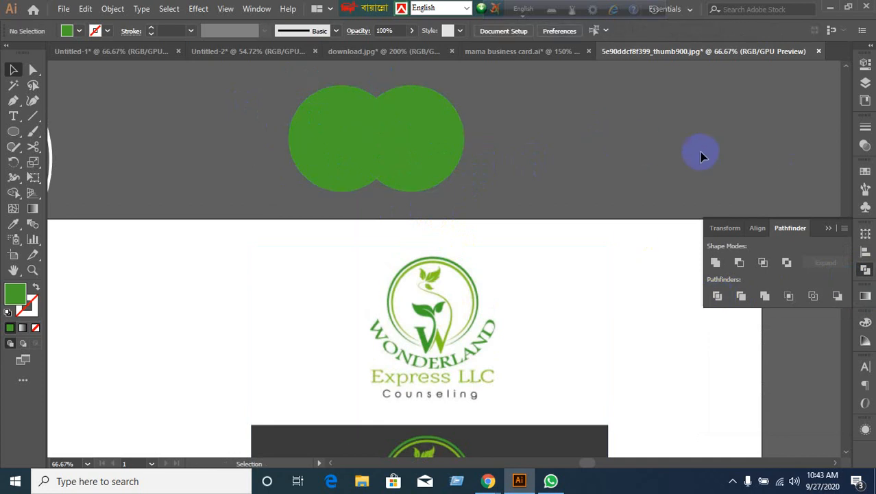
pyautogui.click(440, 163)
pyautogui.rightClick(440, 160)
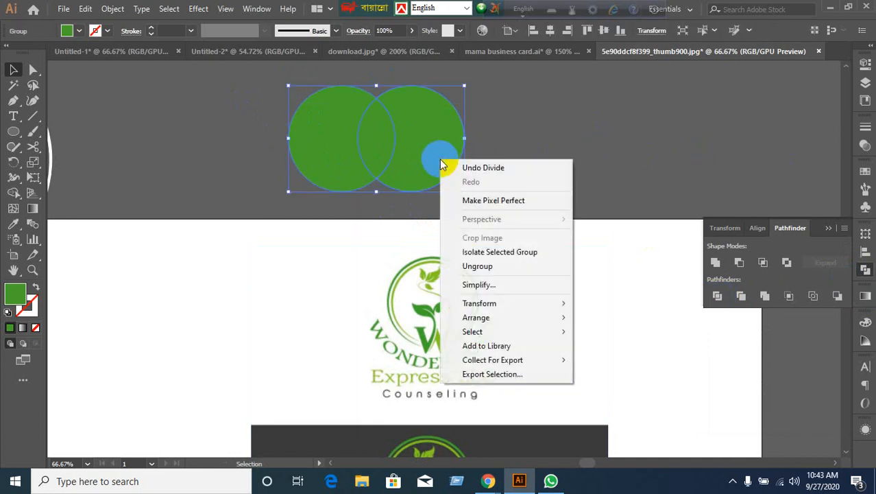
pyautogui.click(468, 266)
pyautogui.click(573, 141)
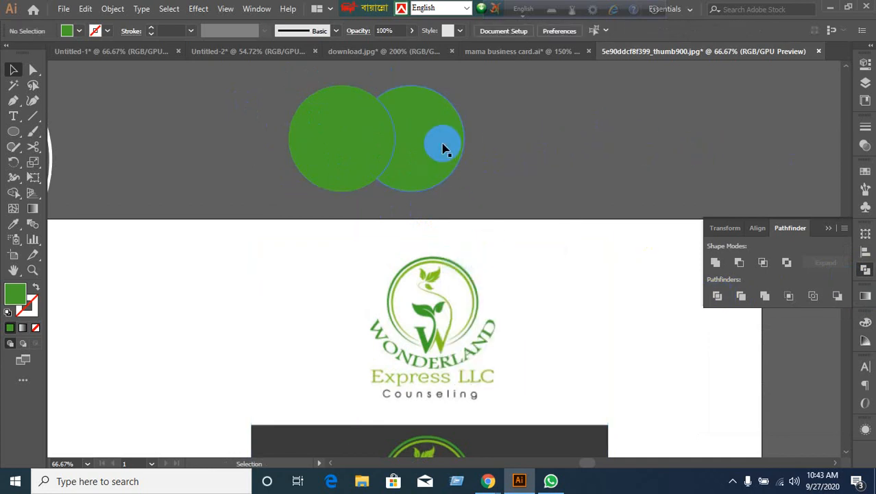
pyautogui.click(445, 152)
pyautogui.click(323, 147)
pyautogui.click(573, 181)
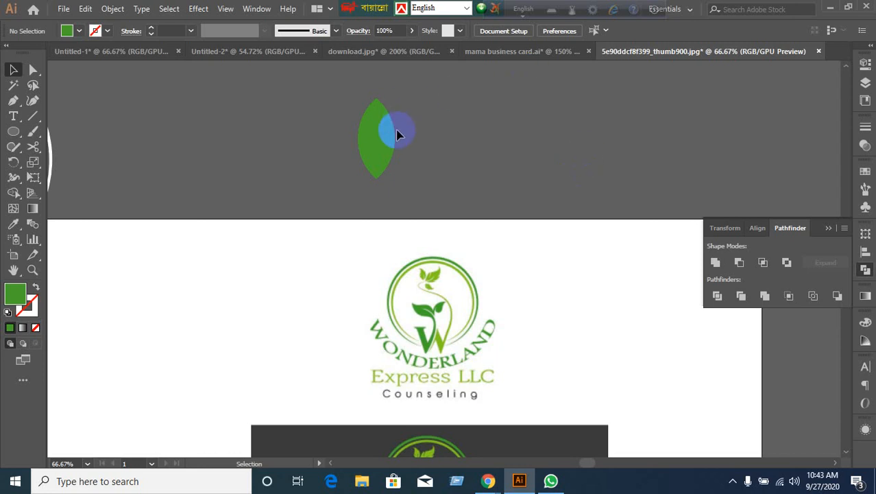
pyautogui.click(379, 142)
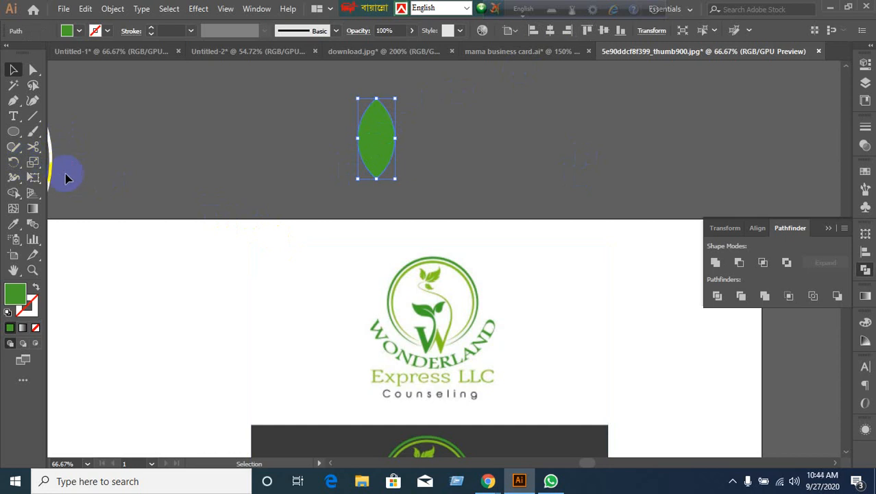
# Pull curve handles from the leaf's bottom anchor with the Anchor Point tool, undoing a right-side tweak.
pyautogui.moveTo(13, 101); pyautogui.dragTo(71, 148)
pyautogui.moveTo(376, 178); pyautogui.dragTo(379, 188)
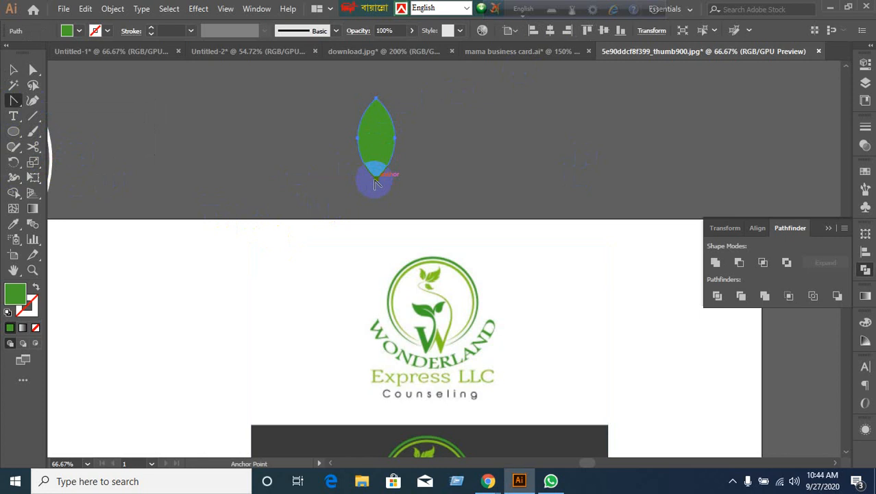
pyautogui.moveTo(376, 182); pyautogui.dragTo(380, 197)
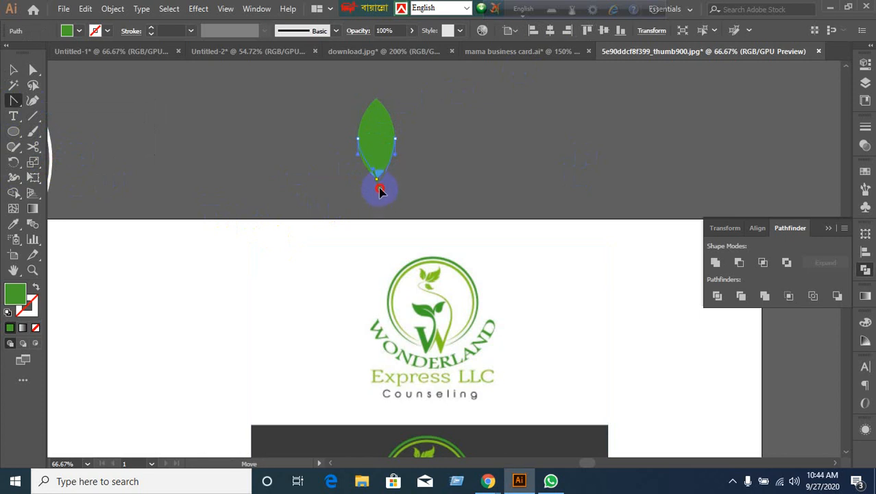
pyautogui.moveTo(380, 191)
pyautogui.mouseDown()
pyautogui.moveTo(366, 177)
pyautogui.moveTo(377, 187)
pyautogui.mouseUp()
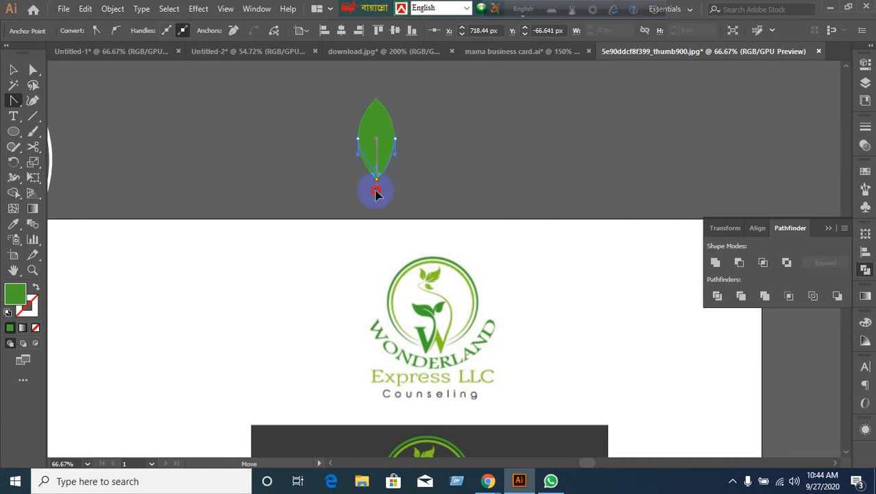
pyautogui.moveTo(375, 194); pyautogui.dragTo(377, 189)
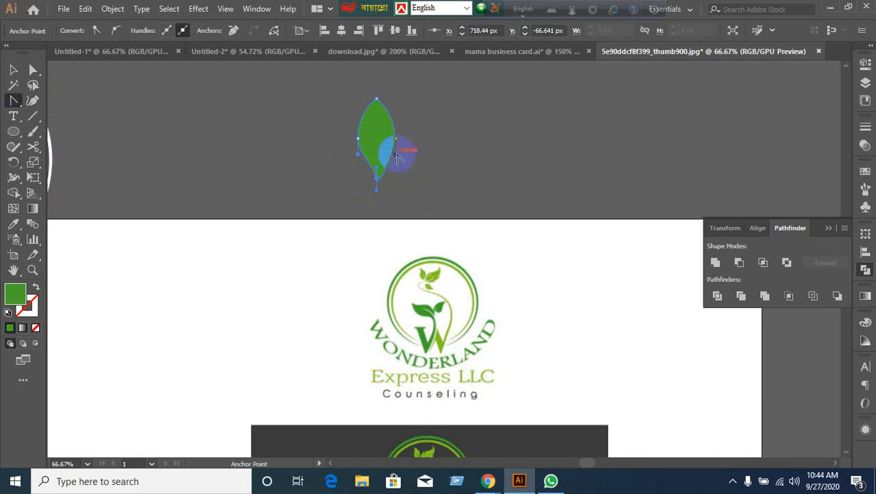
pyautogui.moveTo(399, 158); pyautogui.dragTo(401, 122)
pyautogui.hotkey('ctrl', 'z')
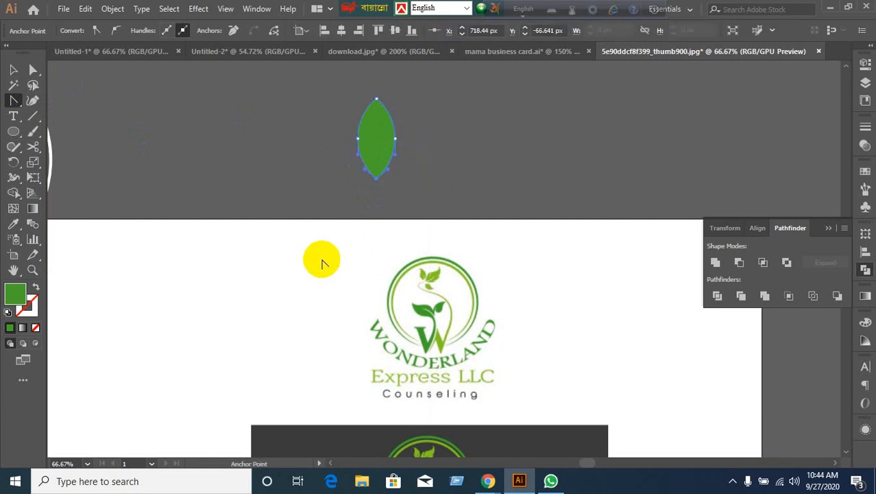
pyautogui.scroll(3, 394, 143)
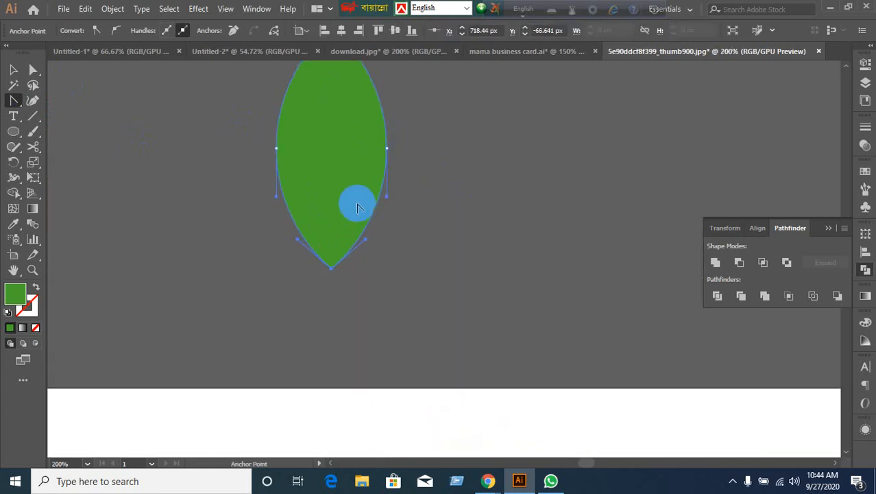
pyautogui.scroll(1, 350, 220)
# Rework the leaf's bottom anchor into a sharp tip, then give it curved handles again.
pyautogui.moveTo(331, 298); pyautogui.dragTo(333, 305)
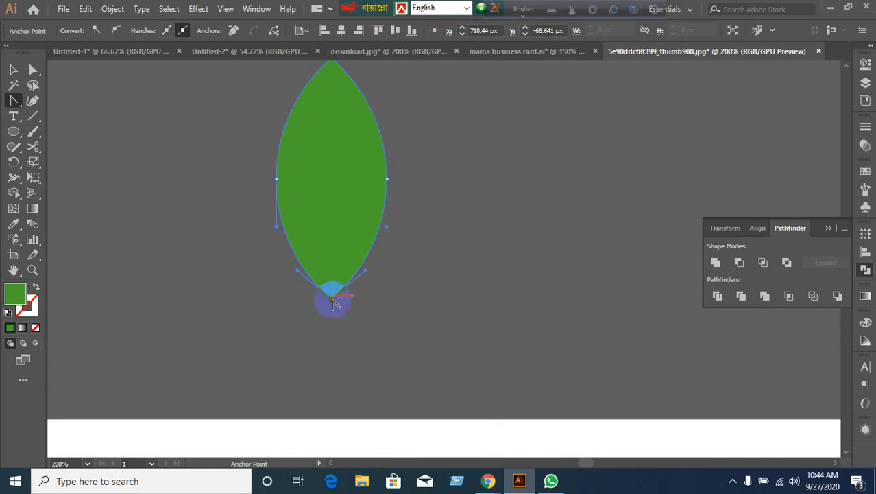
pyautogui.click(33, 70)
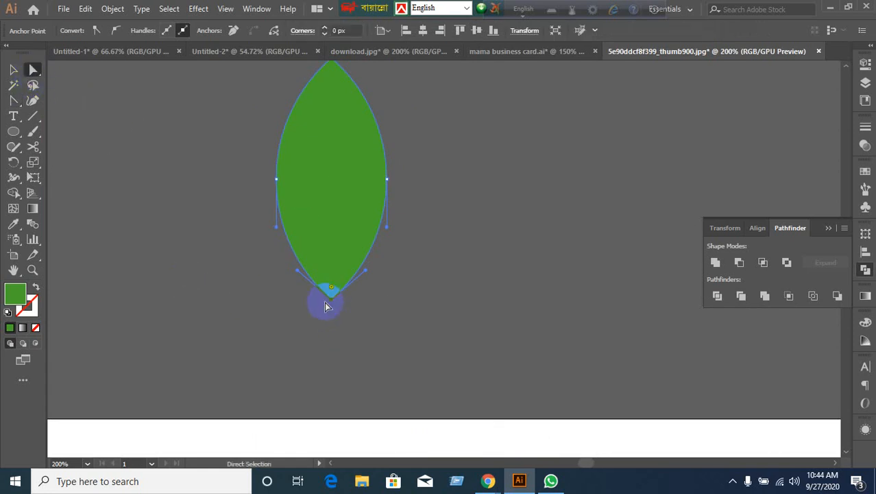
pyautogui.moveTo(326, 306); pyautogui.dragTo(338, 332)
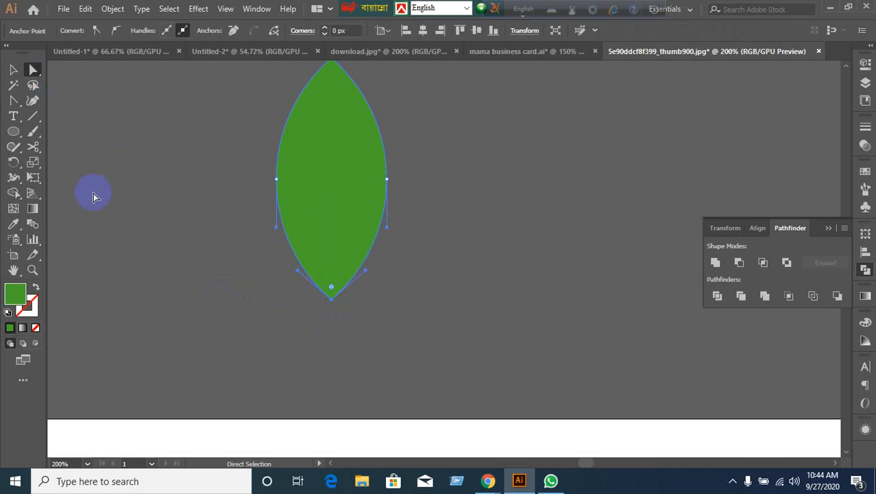
pyautogui.click(13, 100)
pyautogui.moveTo(331, 297); pyautogui.dragTo(332, 312)
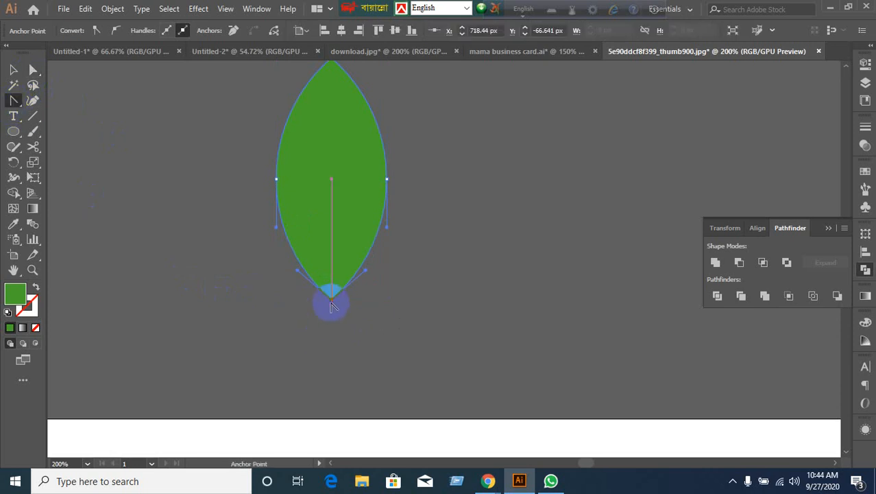
pyautogui.click(331, 302)
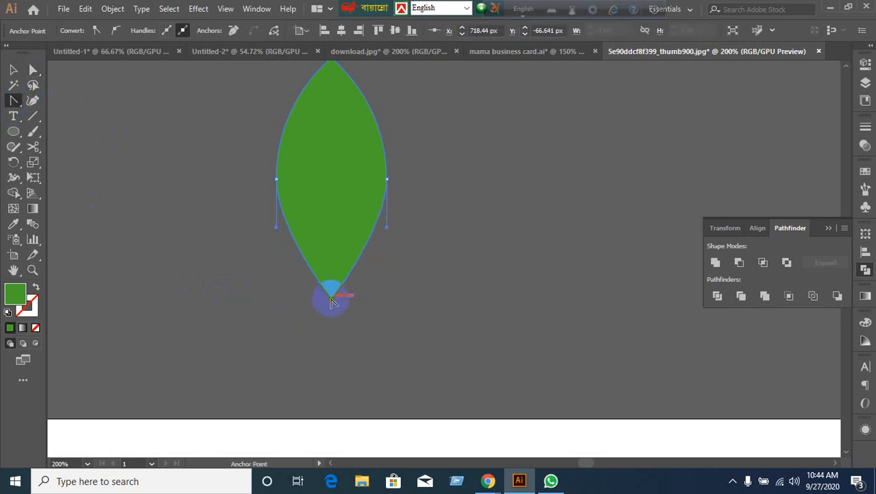
pyautogui.moveTo(334, 305); pyautogui.dragTo(362, 313)
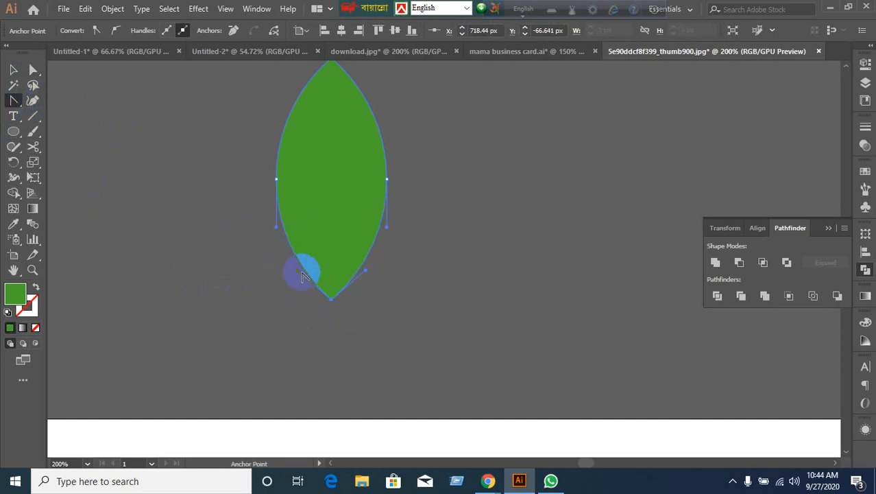
# Bend the leaf's lower-left edge inward, then deselect and zoom out to view it.
pyautogui.moveTo(303, 274); pyautogui.dragTo(324, 249)
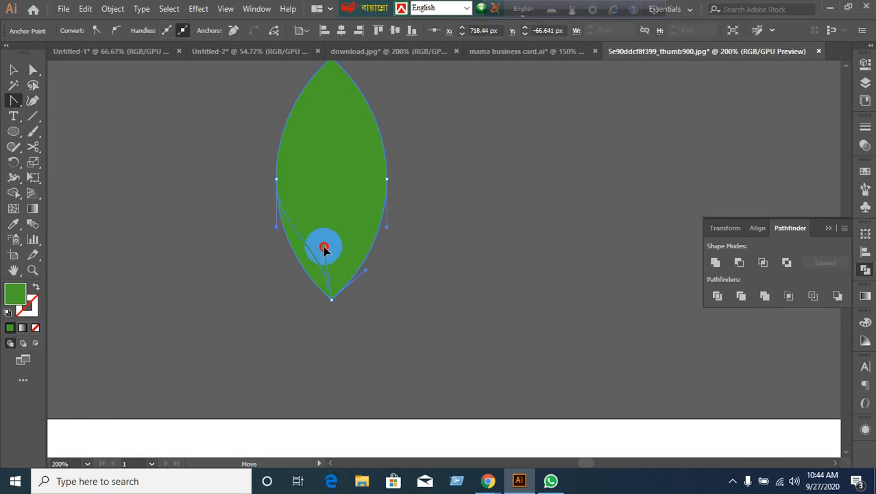
pyautogui.moveTo(324, 251); pyautogui.dragTo(324, 247)
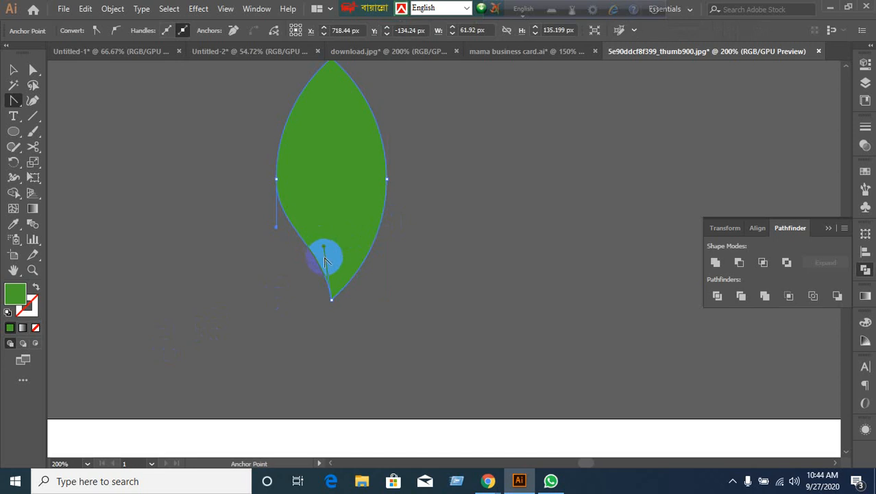
pyautogui.click(13, 69)
pyautogui.click(233, 277)
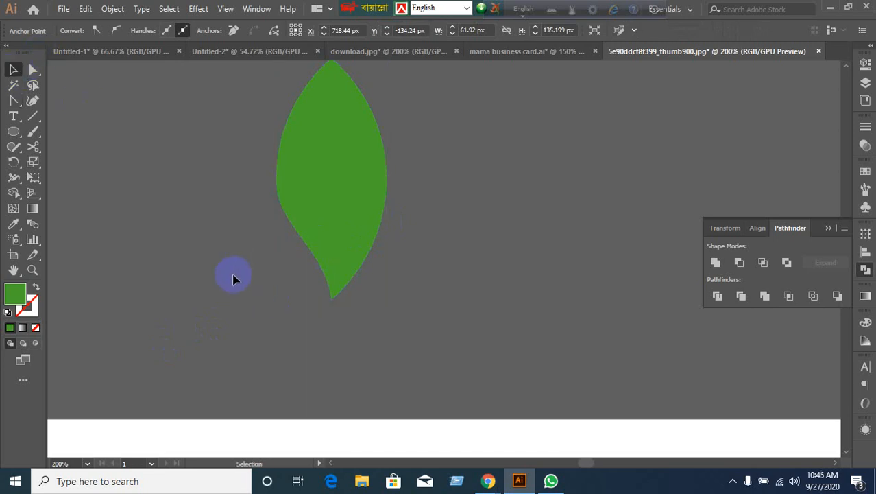
pyautogui.scroll(-4, 436, 366)
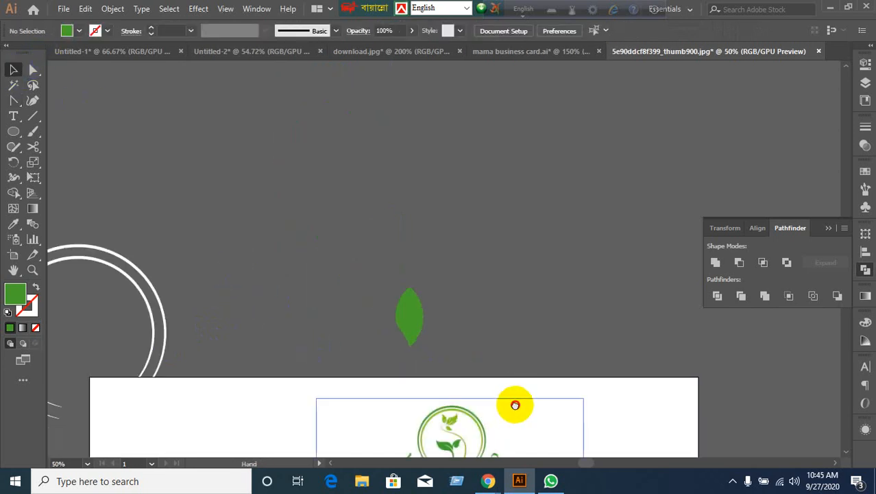
pyautogui.moveTo(515, 404); pyautogui.dragTo(486, 274)
pyautogui.scroll(1, 434, 240)
# Rotate the leaf diagonally and trial it over the logo, then undo the move.
pyautogui.click(377, 185)
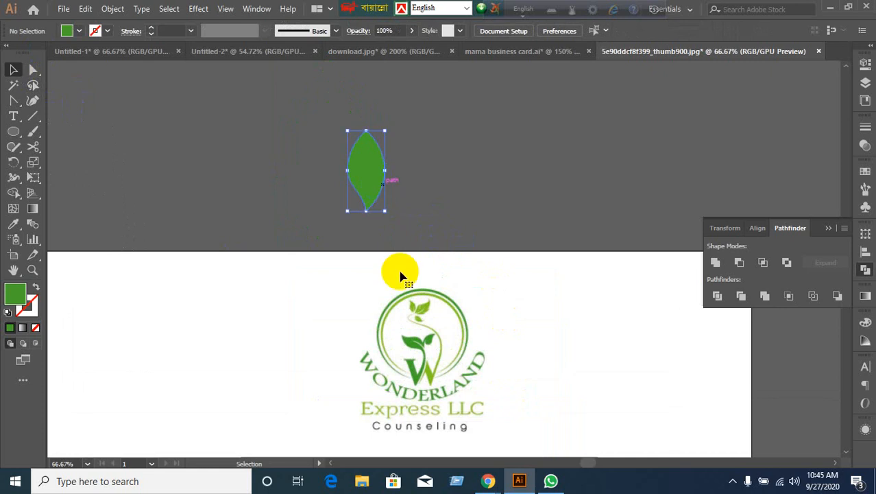
pyautogui.scroll(2, 426, 350)
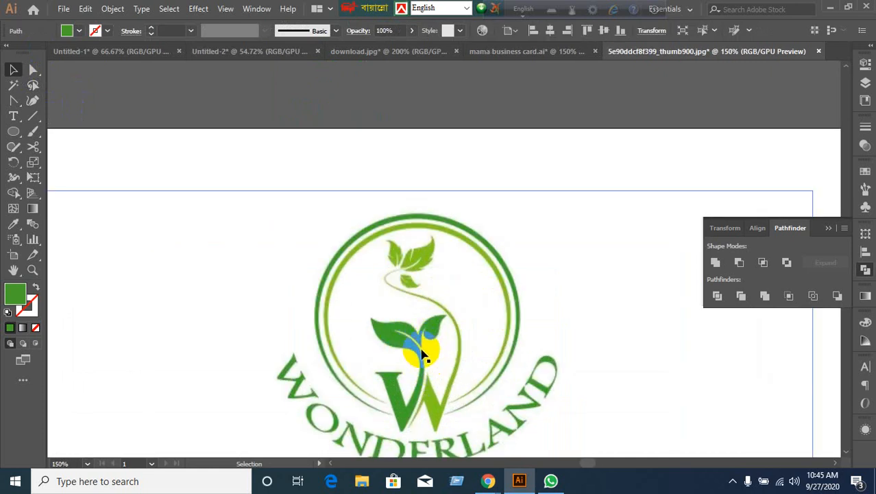
pyautogui.scroll(-2, 425, 351)
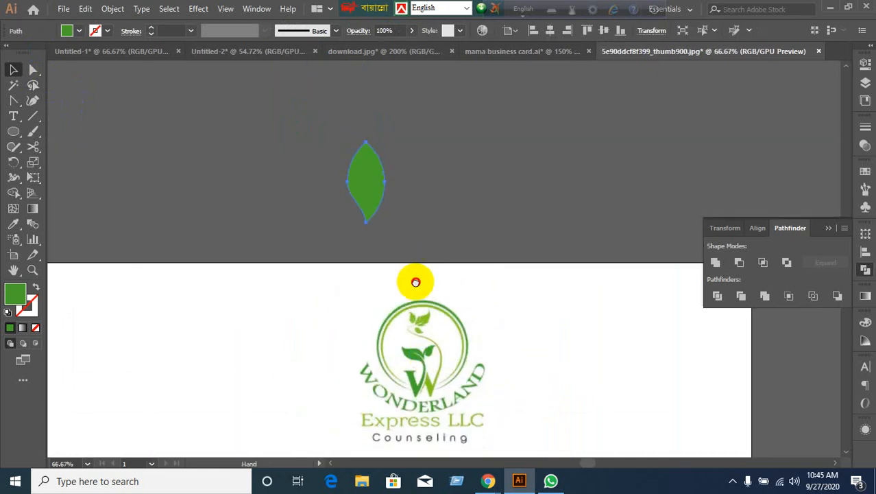
pyautogui.moveTo(416, 282); pyautogui.dragTo(415, 290)
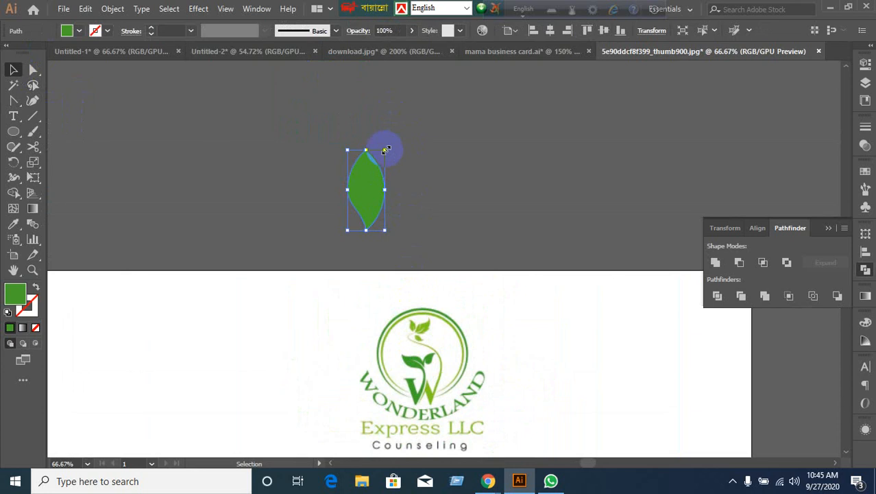
pyautogui.moveTo(391, 149); pyautogui.dragTo(359, 287)
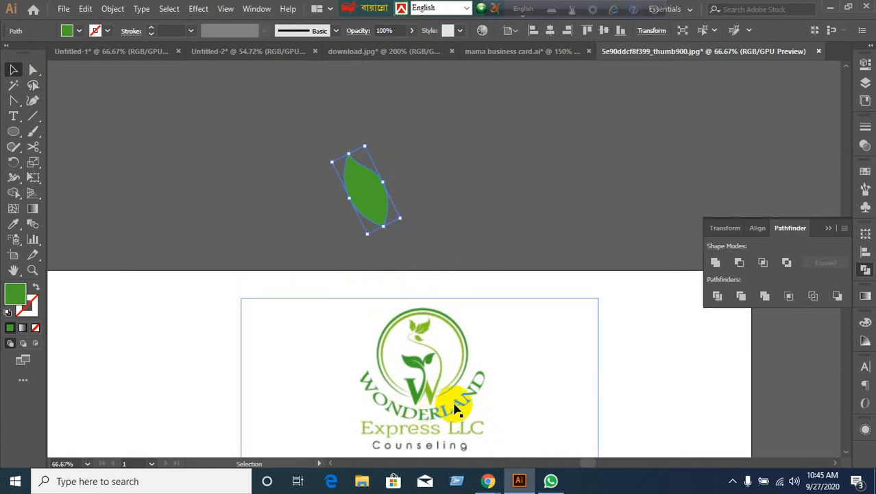
pyautogui.click(484, 283)
pyautogui.moveTo(372, 195); pyautogui.dragTo(400, 316)
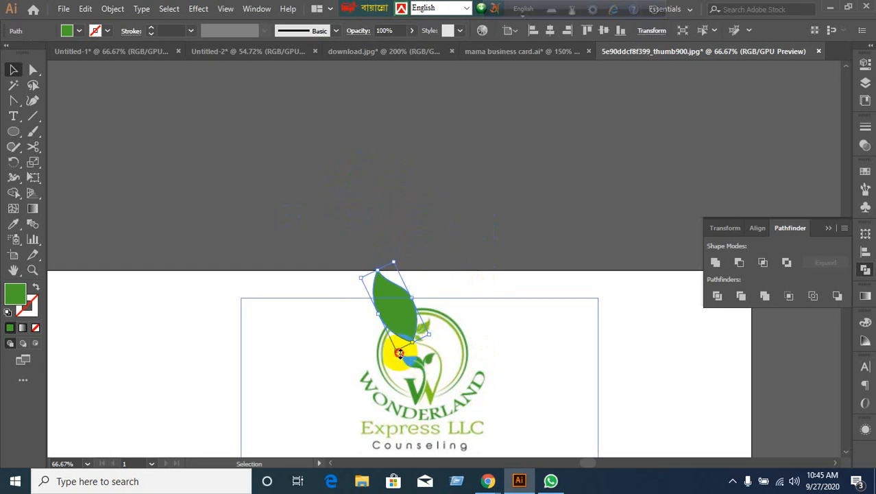
pyautogui.moveTo(399, 352); pyautogui.dragTo(401, 310)
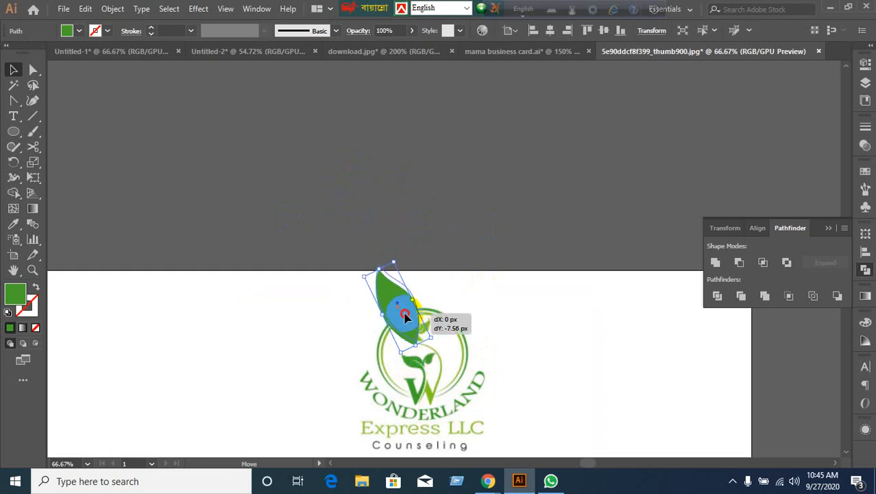
pyautogui.hotkey('ctrl', 'z')
pyautogui.hotkey('ctrl', 'z')
# Rotate the leaf a little further to match the logo leaves' angle.
pyautogui.scroll(2, 419, 391)
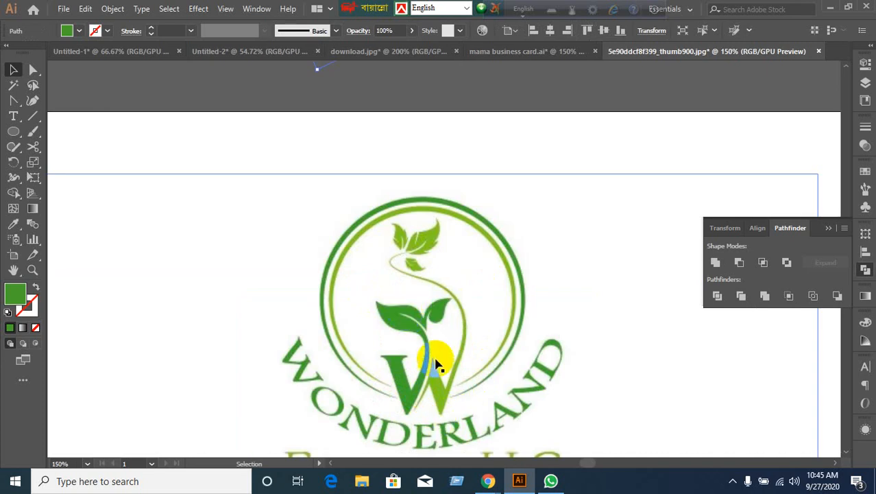
pyautogui.scroll(2, 446, 415)
pyautogui.scroll(-4, 442, 322)
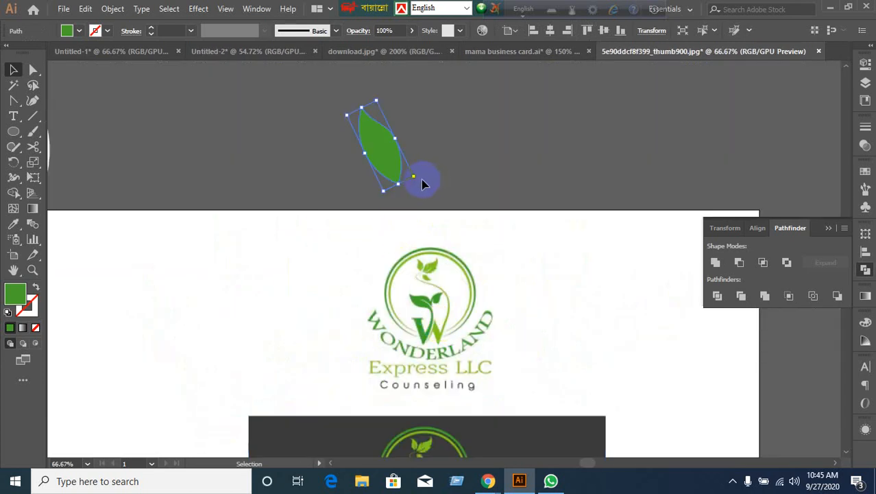
pyautogui.moveTo(420, 178); pyautogui.dragTo(420, 172)
pyautogui.click(321, 175)
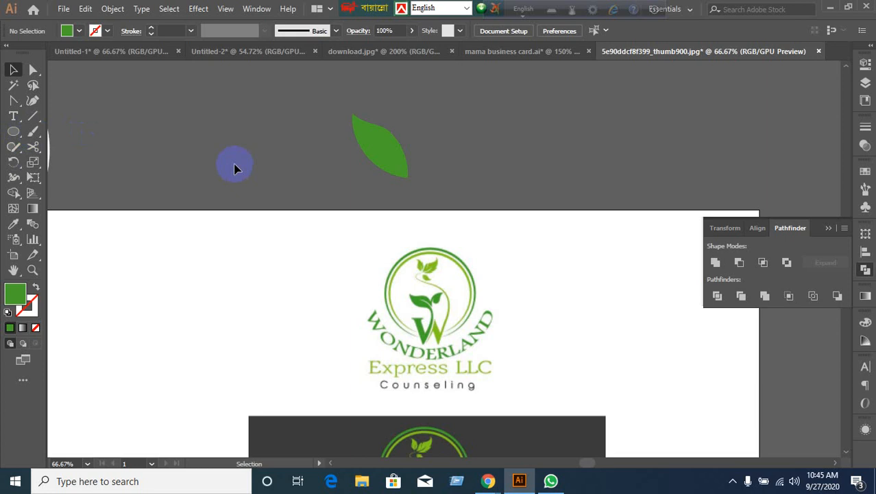
# Reselect the leaf and check its fill colour options without changing them.
pyautogui.click(382, 155)
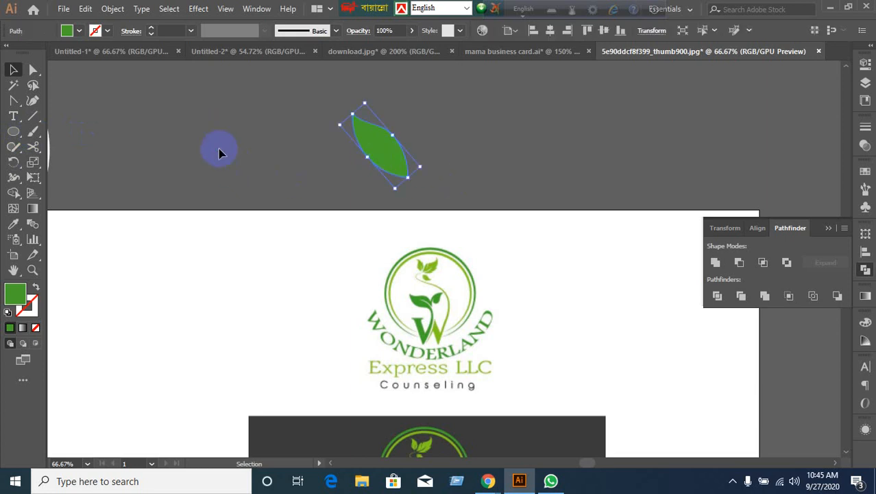
pyautogui.click(218, 150)
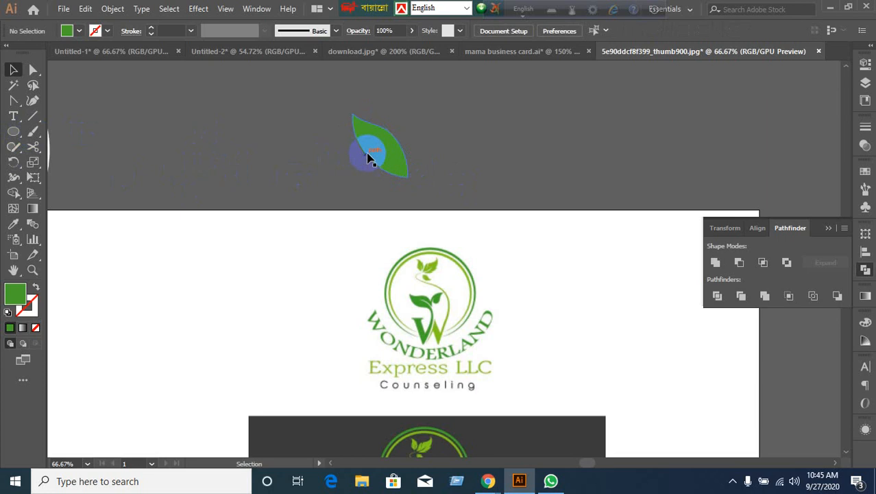
pyautogui.click(368, 157)
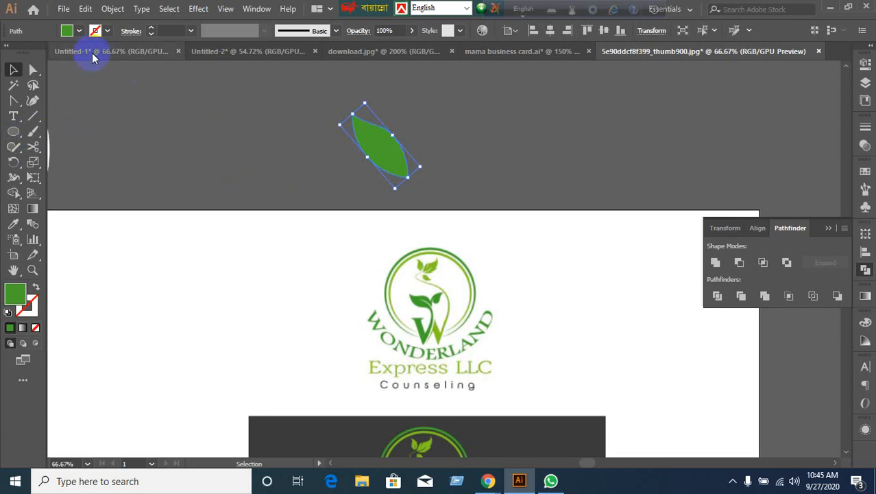
pyautogui.click(68, 31)
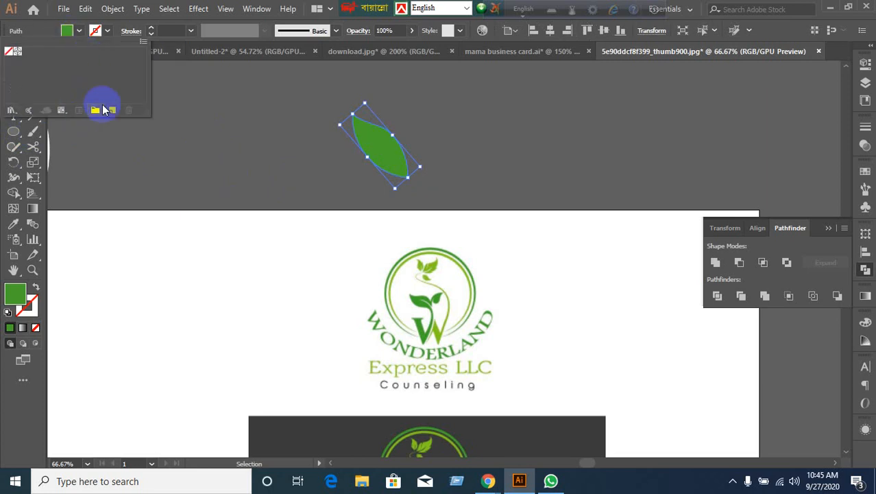
pyautogui.click(231, 147)
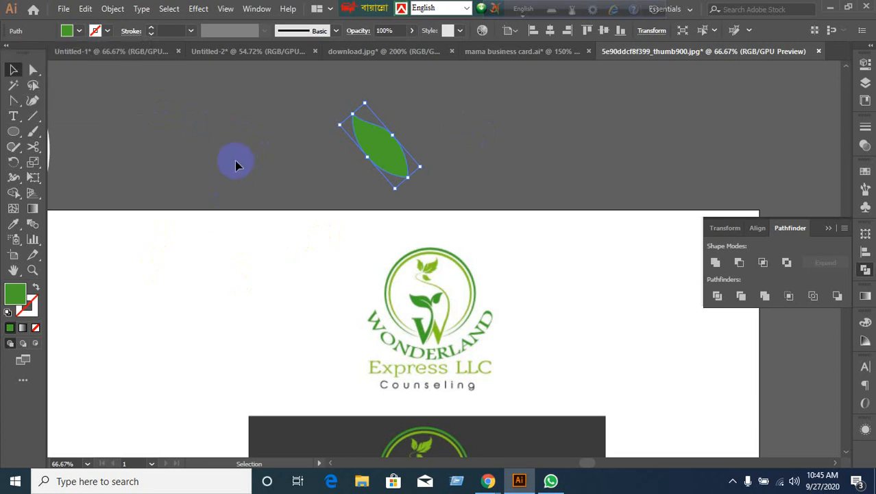
pyautogui.click(493, 172)
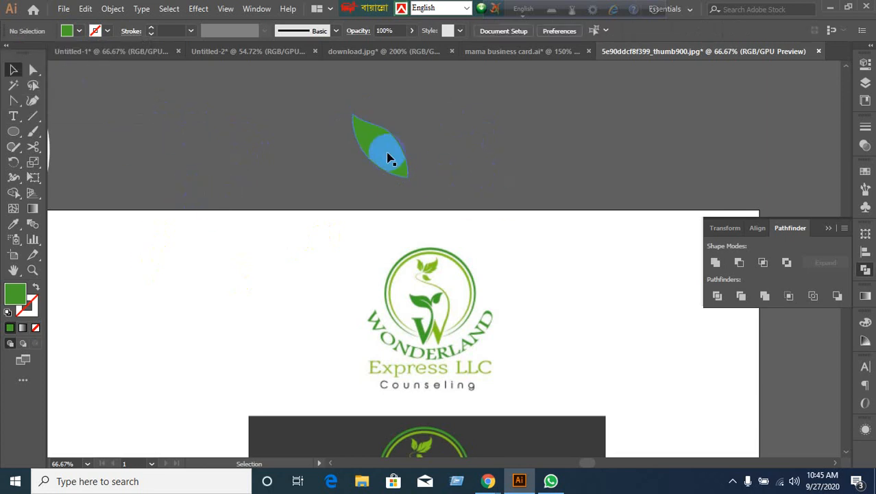
pyautogui.click(391, 156)
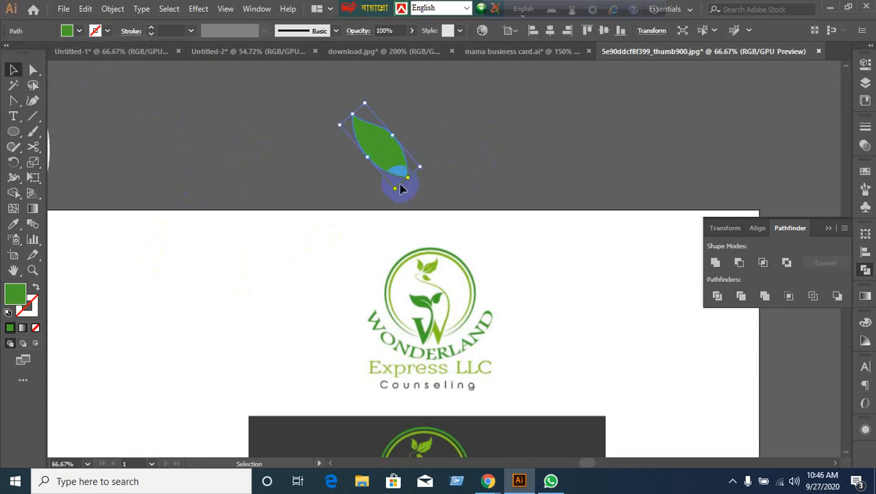
# Adjust the leaf to about 68 × 79 px, then deselect and zoom in.
pyautogui.moveTo(400, 188); pyautogui.dragTo(417, 179)
pyautogui.click(415, 177)
pyautogui.scroll(2, 413, 173)
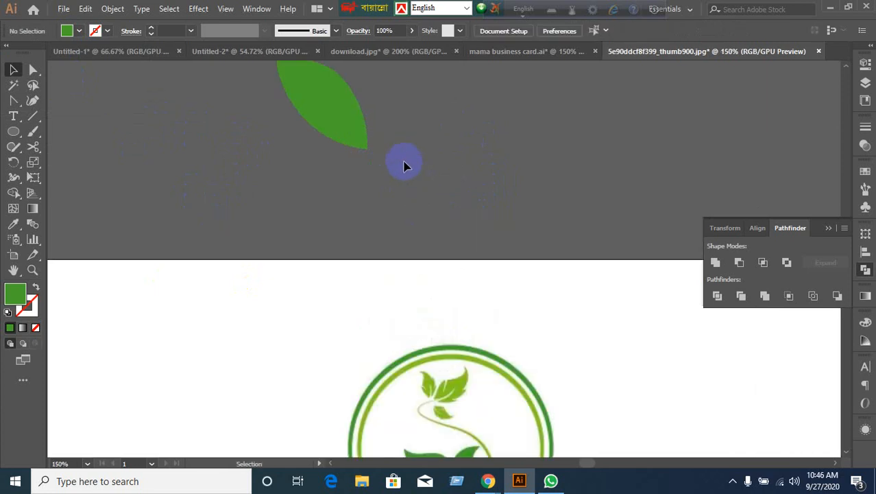
pyautogui.scroll(-1, 397, 175)
pyautogui.scroll(-1, 397, 175)
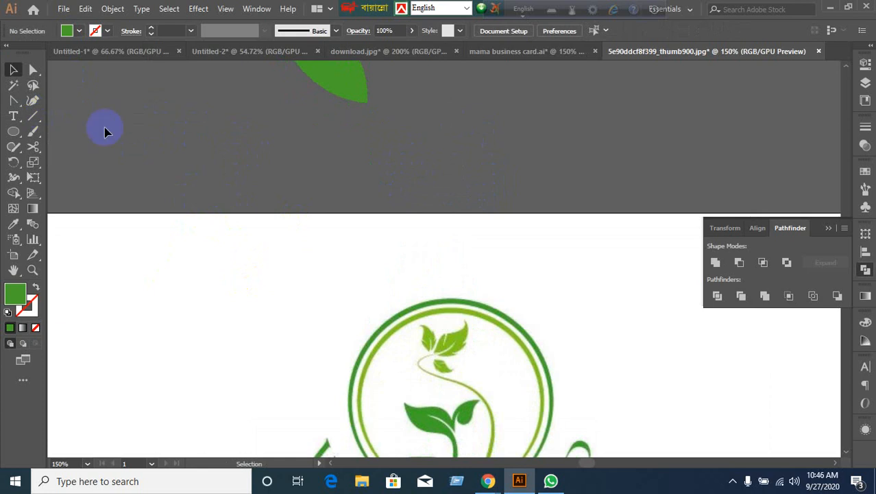
# Swap the fill and stroke colours, then move the leaf further down on the canvas.
pyautogui.click(13, 100)
pyautogui.click(63, 103)
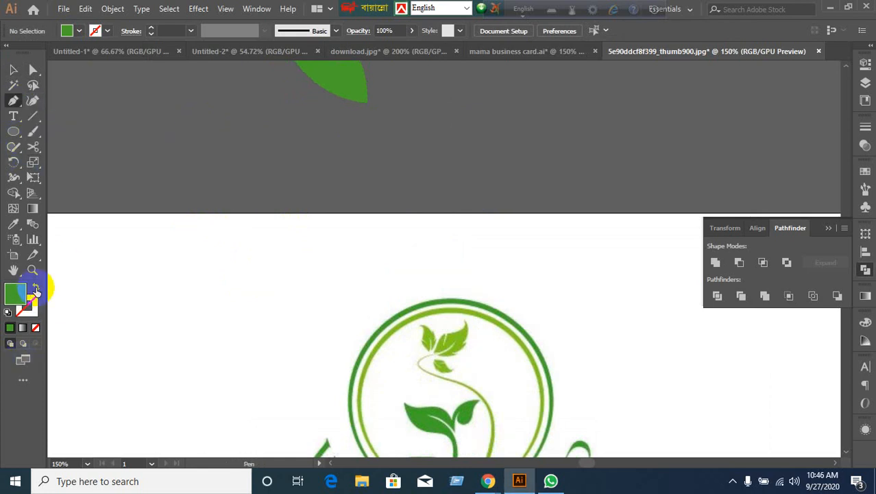
pyautogui.click(36, 287)
pyautogui.moveTo(384, 211); pyautogui.dragTo(395, 164)
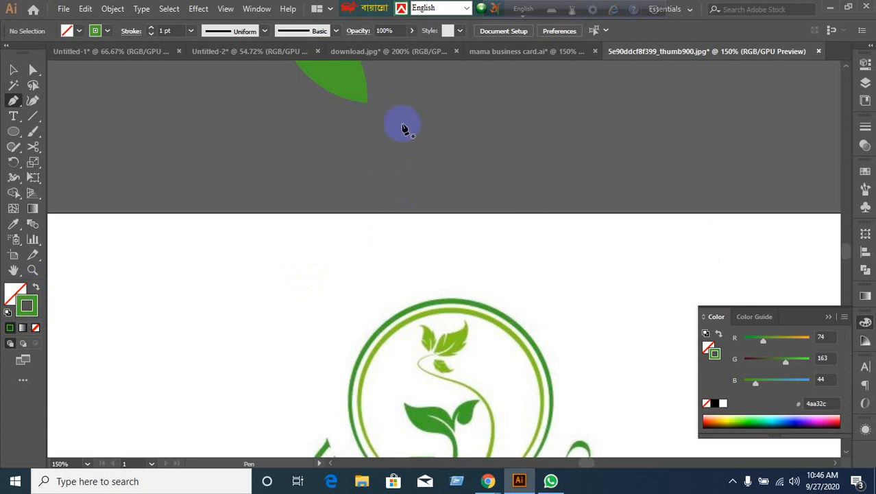
pyautogui.scroll(1, 362, 143)
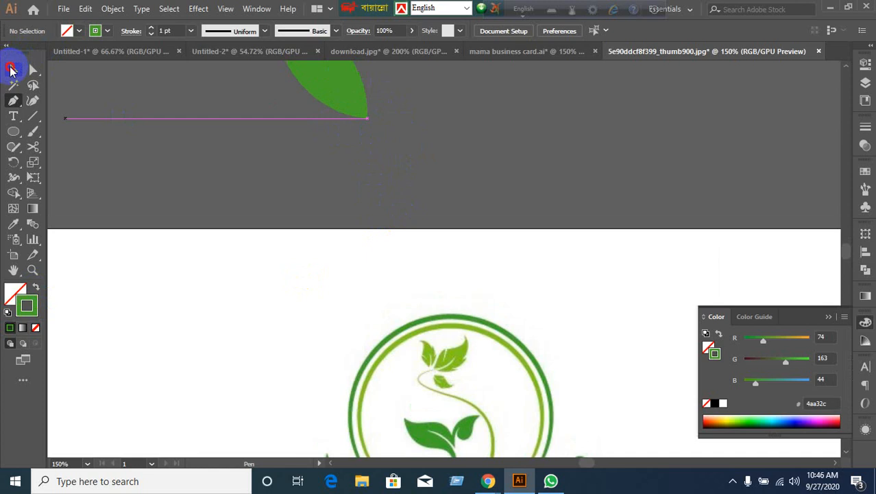
pyautogui.click(13, 69)
pyautogui.moveTo(335, 109); pyautogui.dragTo(327, 174)
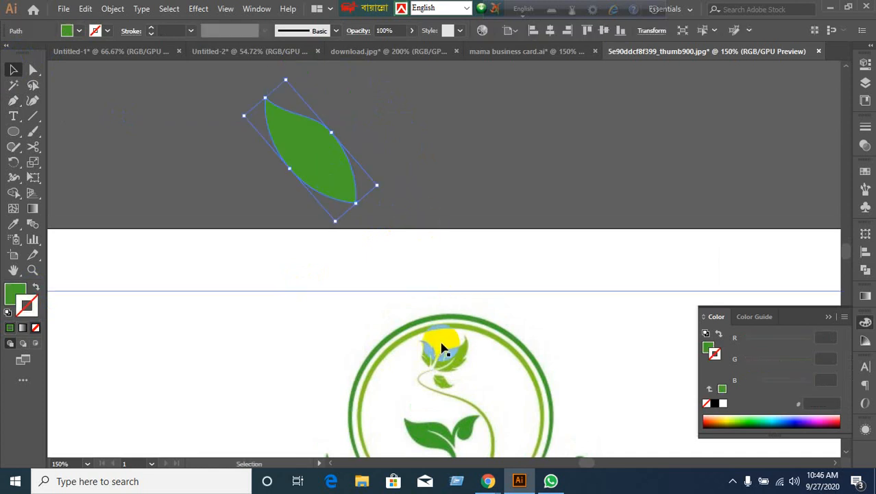
pyautogui.scroll(-1, 443, 349)
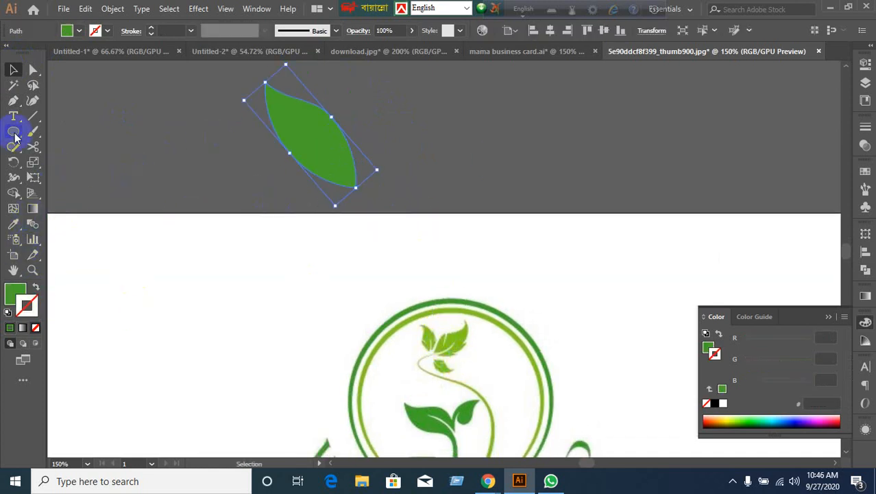
# Draw a curved Pen path from the leaf's lower edge toward its tip.
pyautogui.click(12, 101)
pyautogui.click(322, 168)
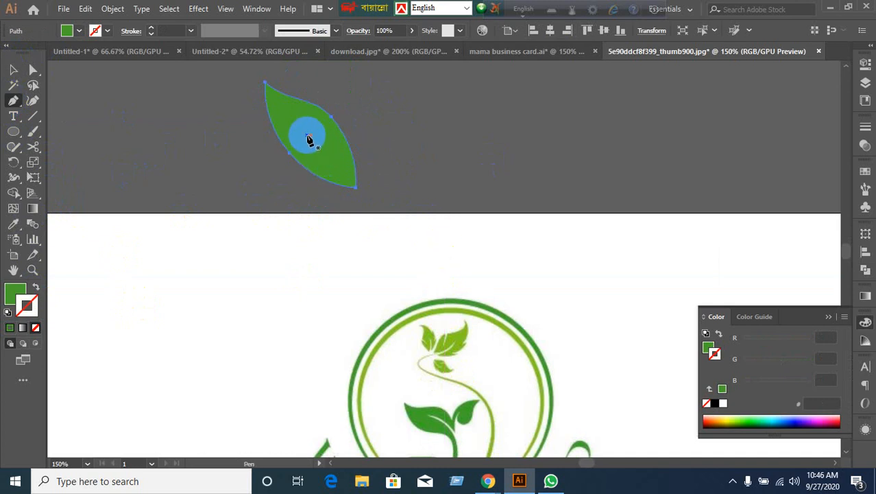
pyautogui.moveTo(309, 141); pyautogui.dragTo(383, 238)
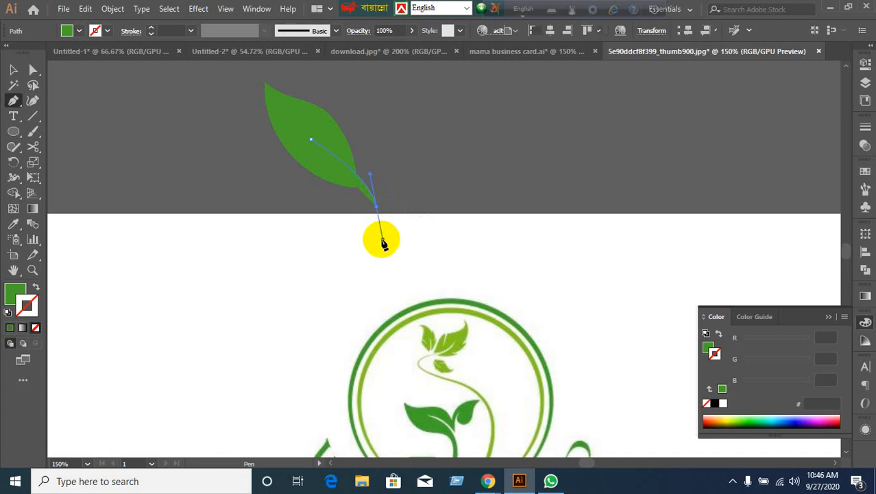
pyautogui.click(14, 69)
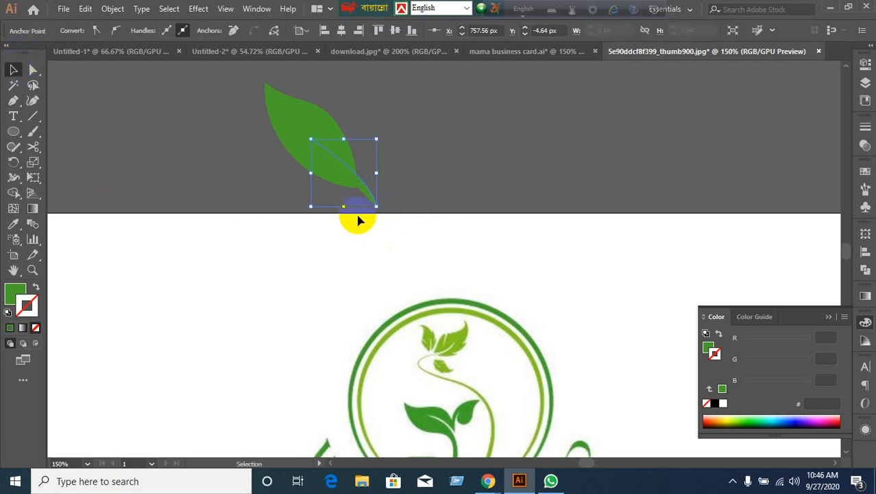
# Set the vein path's fill to None and rotate it along the leaf's centre.
pyautogui.click(26, 302)
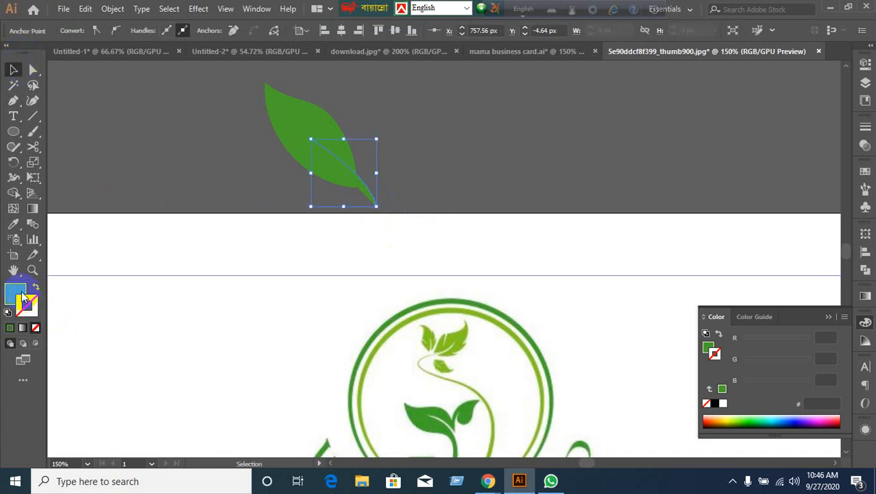
pyautogui.click(15, 295)
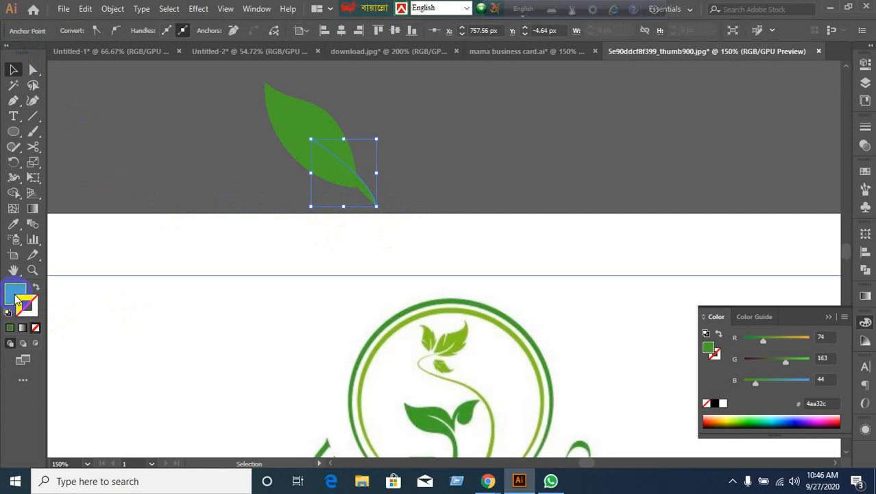
pyautogui.click(35, 327)
pyautogui.click(272, 276)
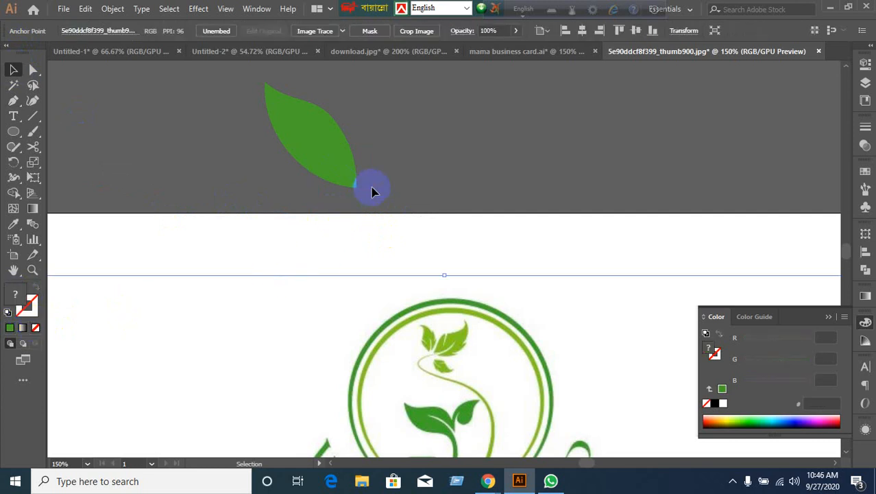
pyautogui.click(370, 204)
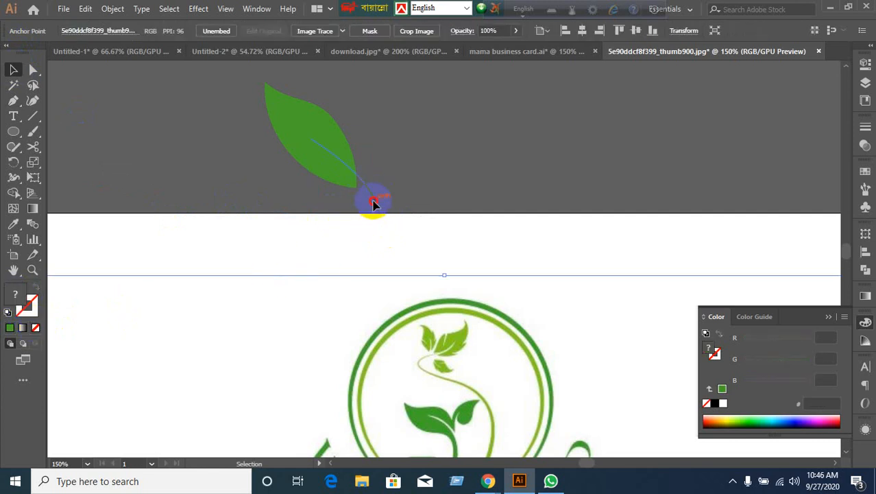
pyautogui.click(392, 197)
pyautogui.moveTo(380, 137); pyautogui.dragTo(359, 217)
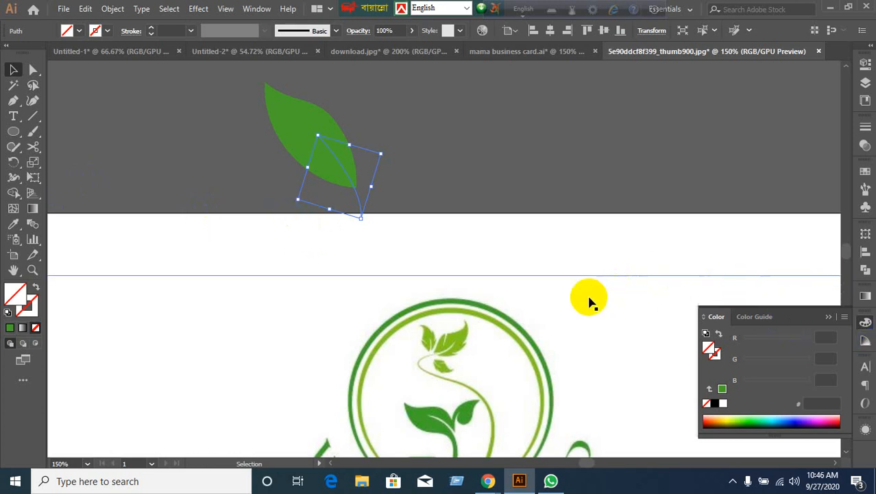
# Give the vein a pure white stroke through the Color Picker.
pyautogui.click(27, 303)
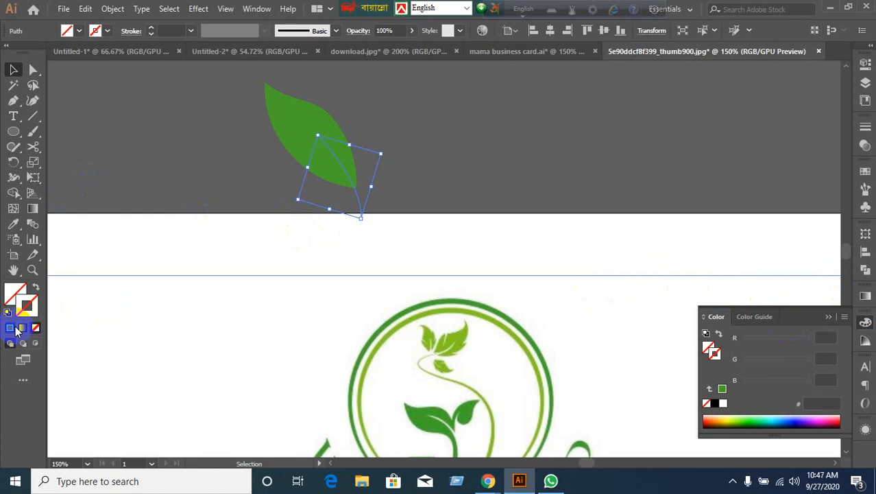
pyautogui.click(11, 328)
pyautogui.click(21, 314)
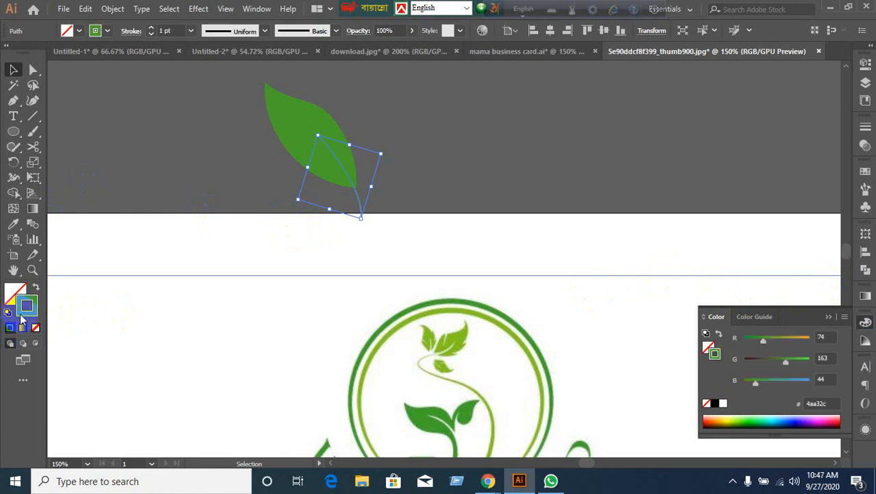
pyautogui.doubleClick(23, 312)
pyautogui.moveTo(340, 235); pyautogui.dragTo(278, 143)
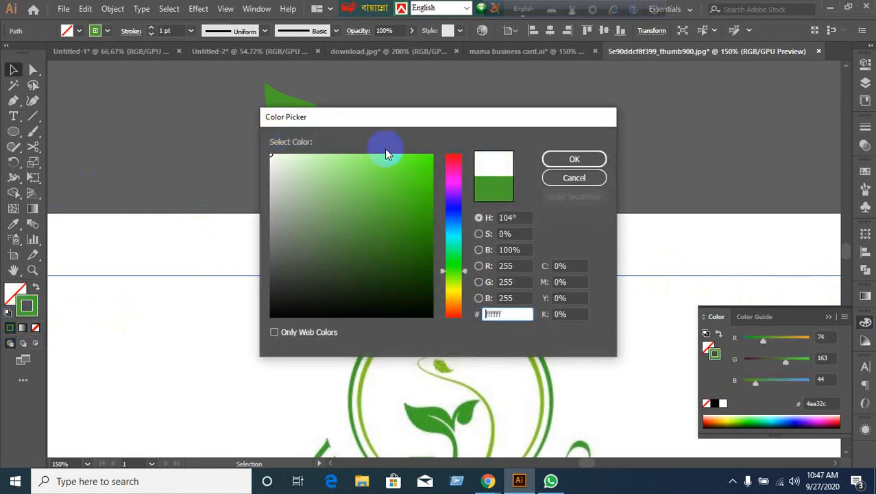
pyautogui.click(591, 161)
# Set the white vein's stroke weight to 3 pt and apply Width Profile 1.
pyautogui.click(491, 240)
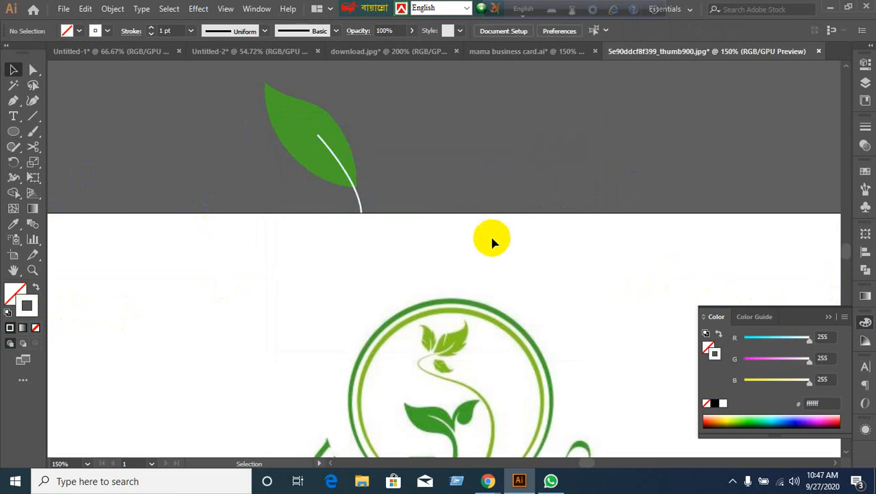
pyautogui.click(362, 217)
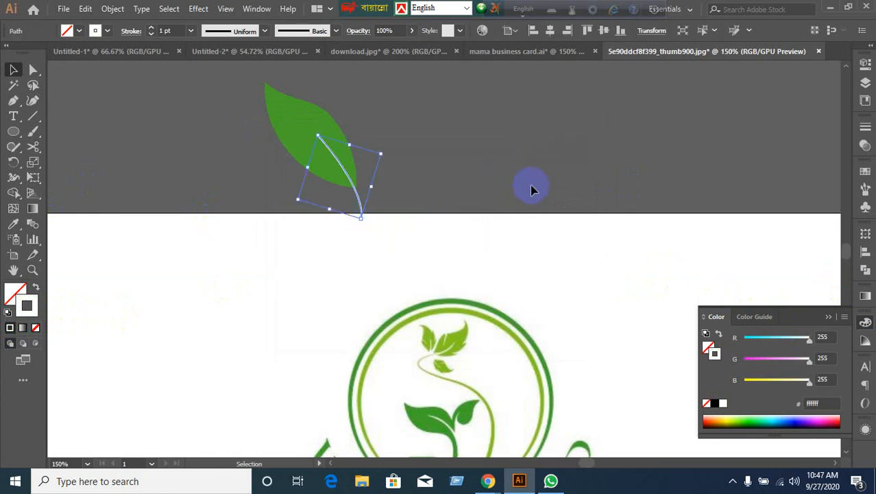
pyautogui.click(532, 201)
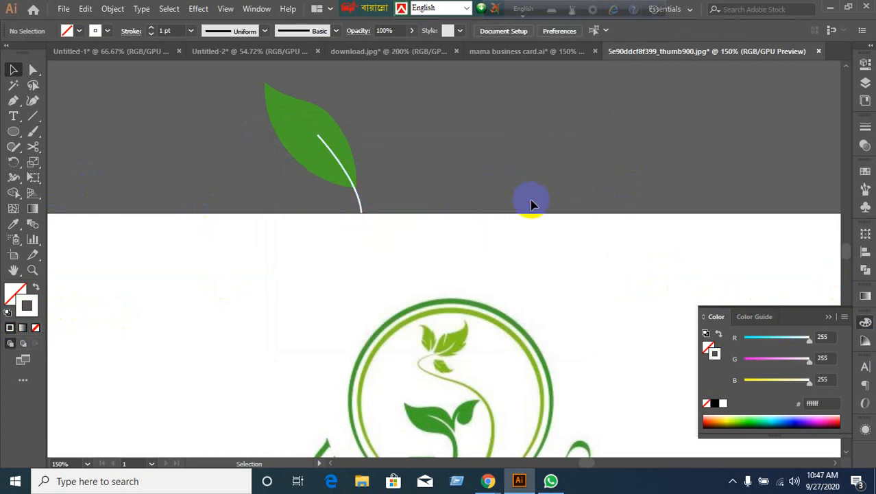
pyautogui.click(361, 211)
pyautogui.click(462, 193)
pyautogui.click(359, 214)
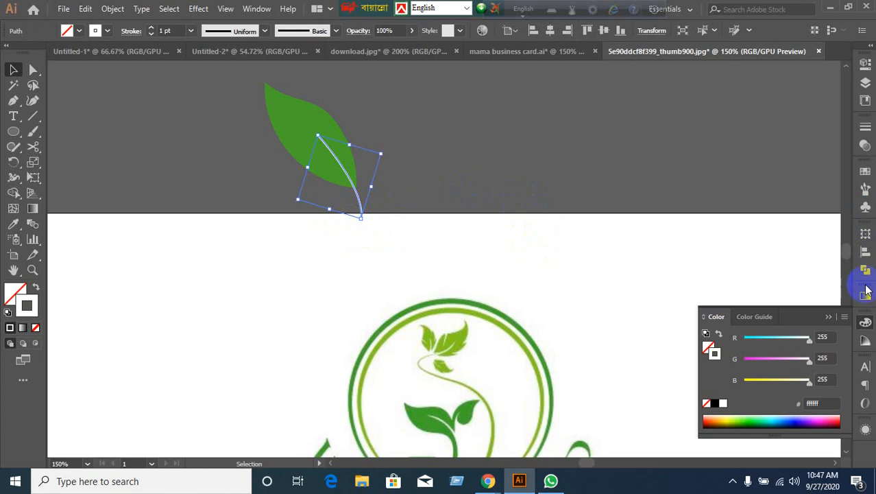
pyautogui.click(864, 130)
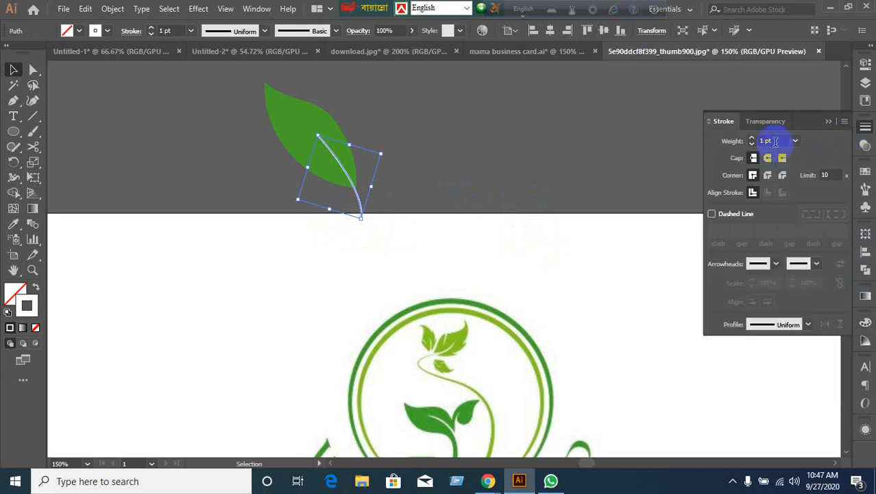
pyautogui.press('Up')
pyautogui.press('Up')
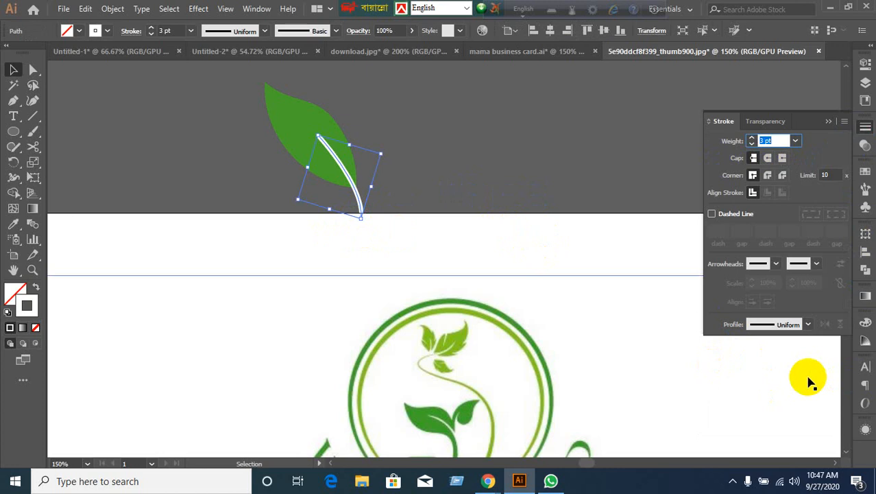
pyautogui.click(812, 329)
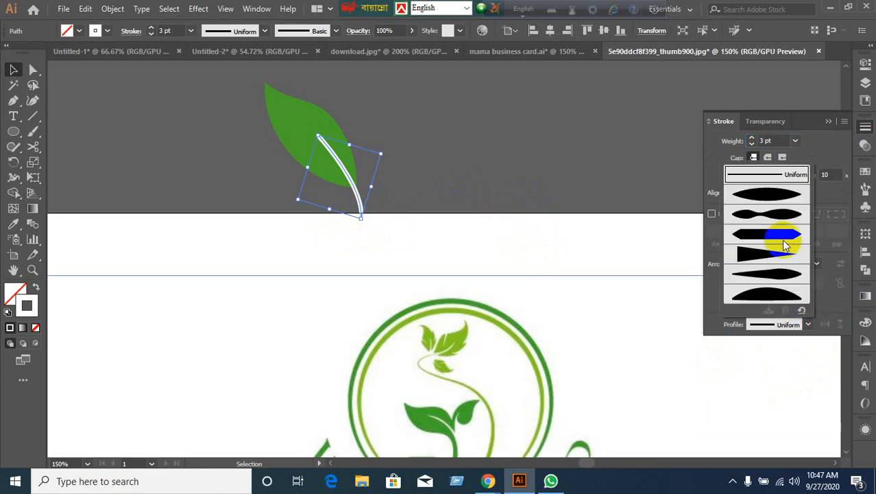
pyautogui.click(768, 192)
# Expand the tapered vein's appearance into a filled shape via Object > Expand Appearance.
pyautogui.click(515, 198)
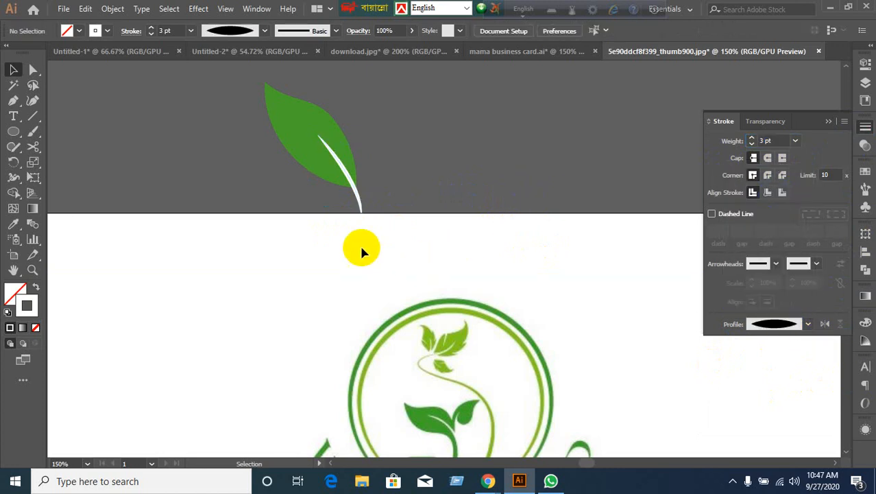
pyautogui.click(337, 142)
pyautogui.keyDown('shift'); pyautogui.click(364, 216); pyautogui.keyUp('shift')
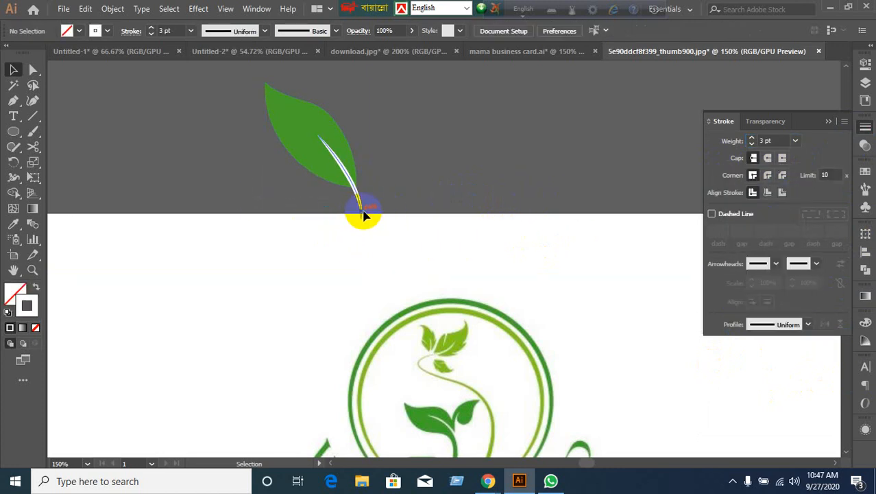
pyautogui.click(364, 217)
pyautogui.click(112, 8)
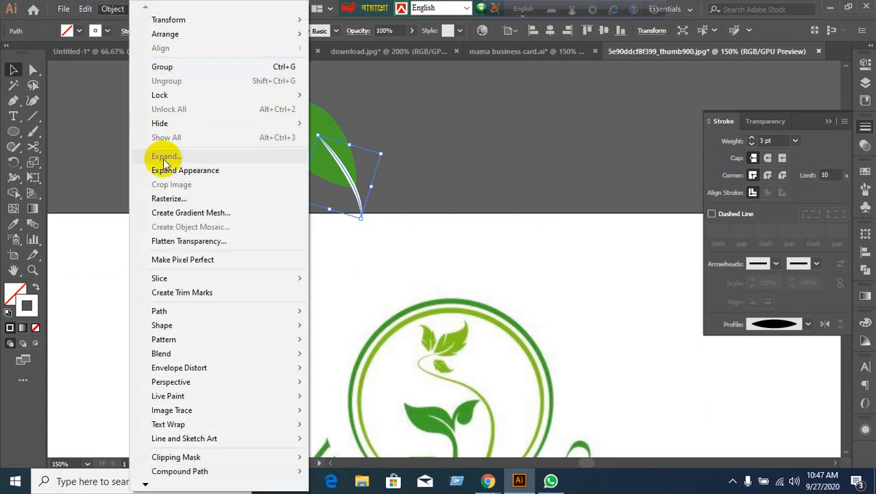
pyautogui.click(184, 177)
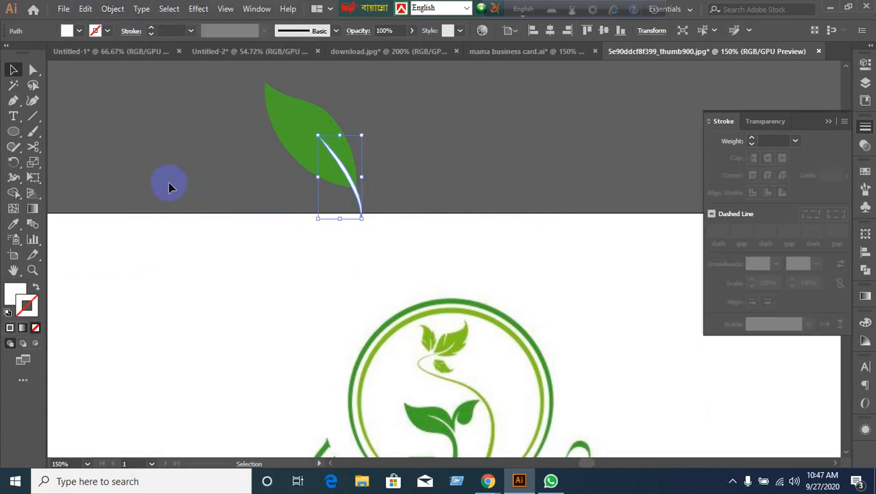
# Alt-drag a copy of the leaf and white vein to the right.
pyautogui.click(325, 299)
pyautogui.moveTo(382, 148); pyautogui.dragTo(346, 171)
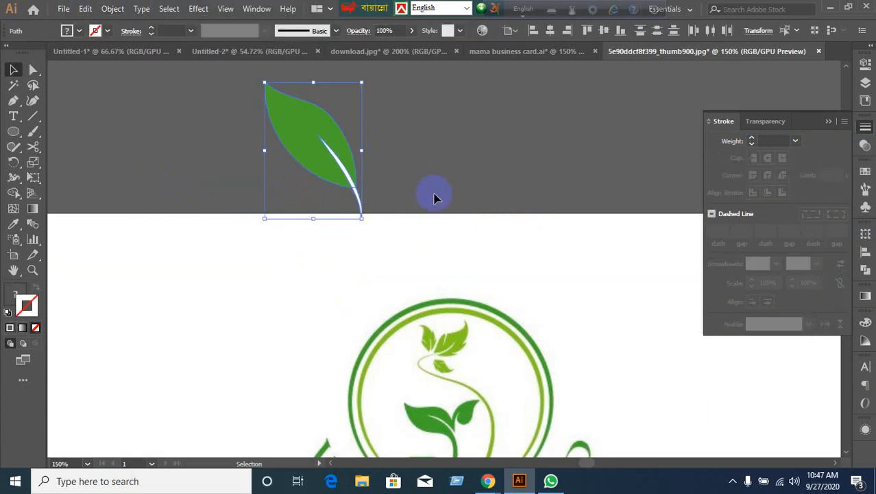
pyautogui.click(726, 273)
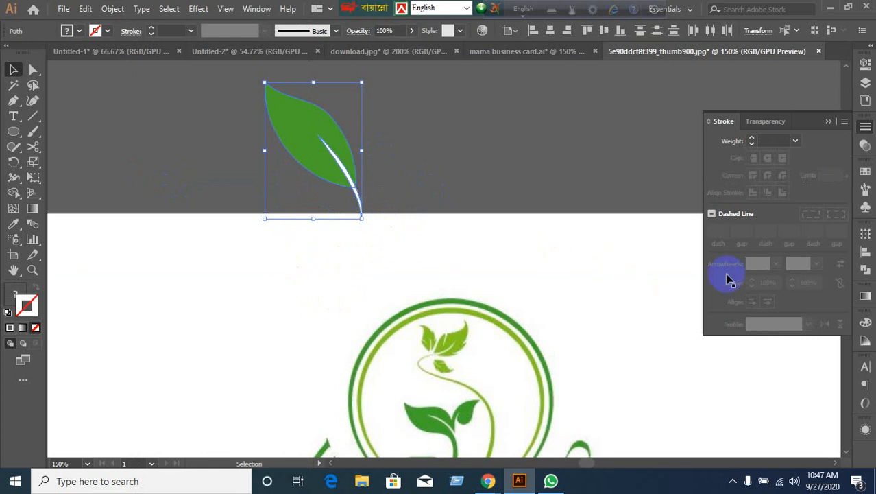
pyautogui.click(770, 281)
pyautogui.click(320, 165)
pyautogui.moveTo(320, 164); pyautogui.dragTo(514, 185)
pyautogui.click(355, 157)
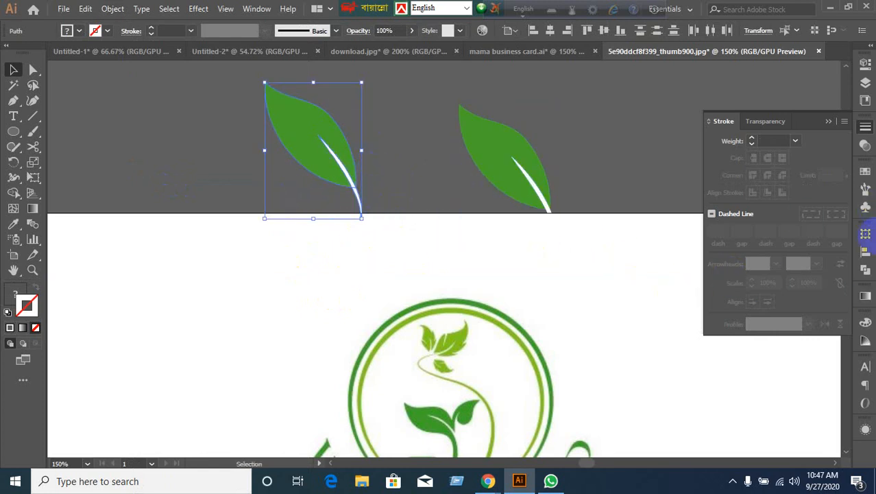
# Subtract the vein from the original leaf with Pathfinder Minus Front, expand, and move it down.
pyautogui.click(863, 272)
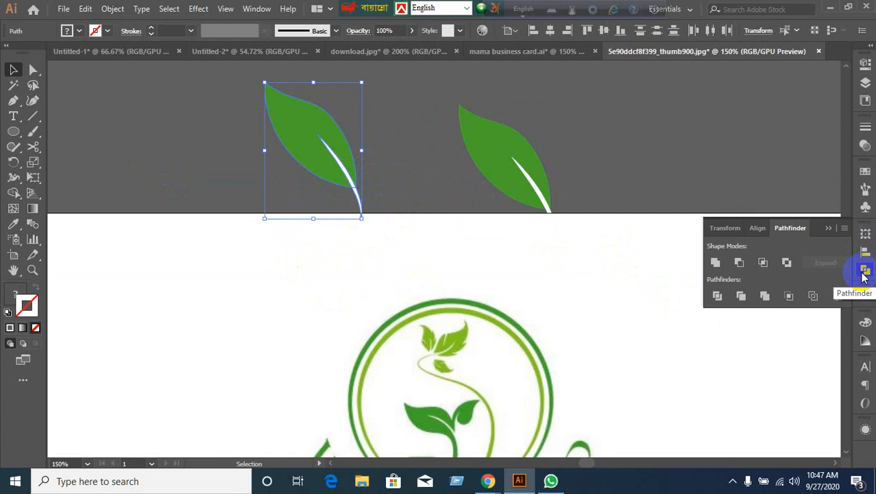
pyautogui.click(739, 265)
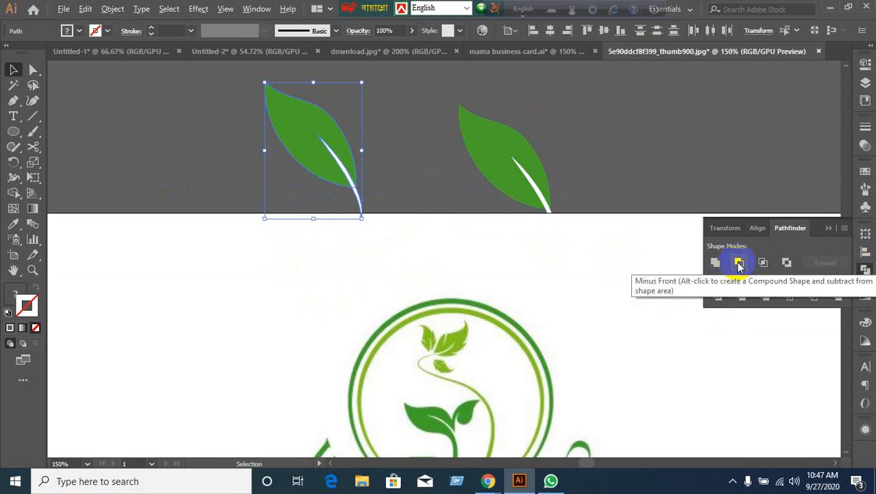
pyautogui.click(828, 264)
pyautogui.click(730, 265)
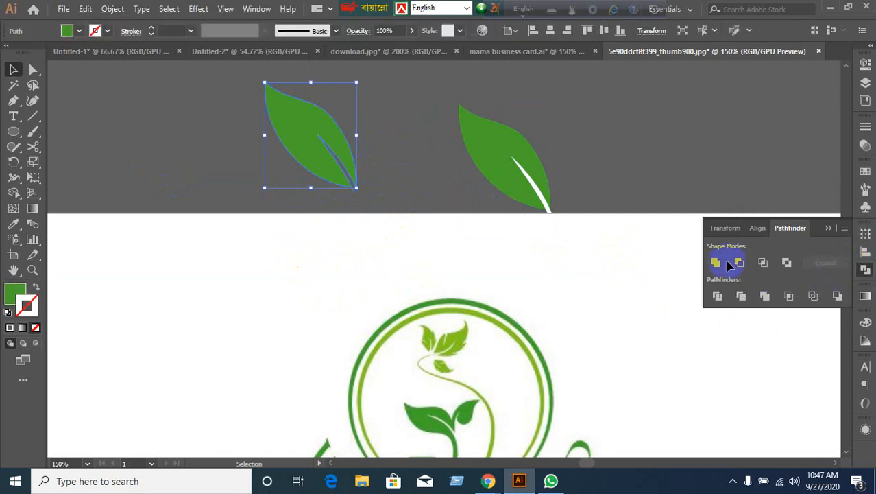
pyautogui.moveTo(322, 172); pyautogui.dragTo(357, 282)
# Zoom around the artwork to compare the cut-out leaf against the logo image.
pyautogui.scroll(-2, 655, 349)
pyautogui.scroll(-1, 655, 348)
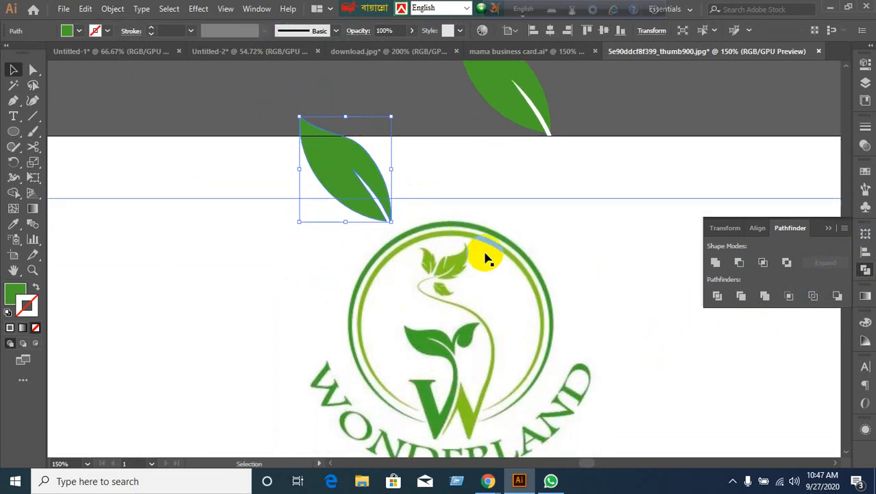
pyautogui.scroll(-1, 483, 251)
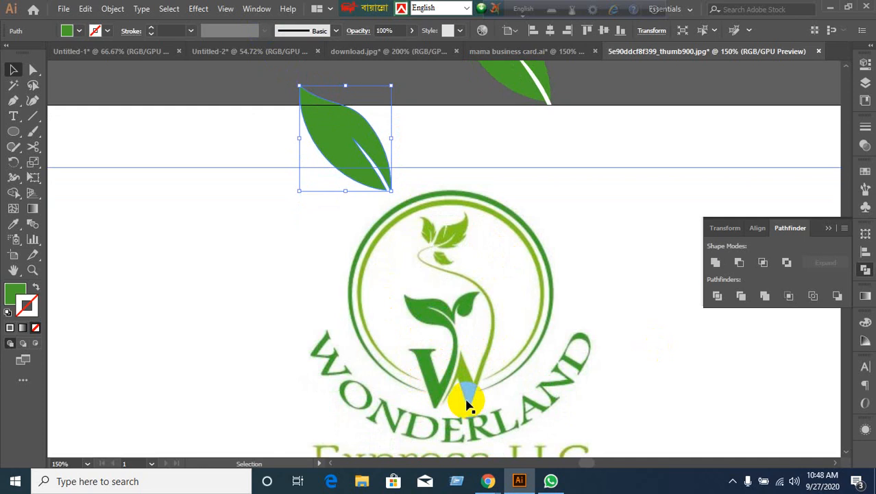
pyautogui.click(357, 150)
pyautogui.scroll(2, 331, 197)
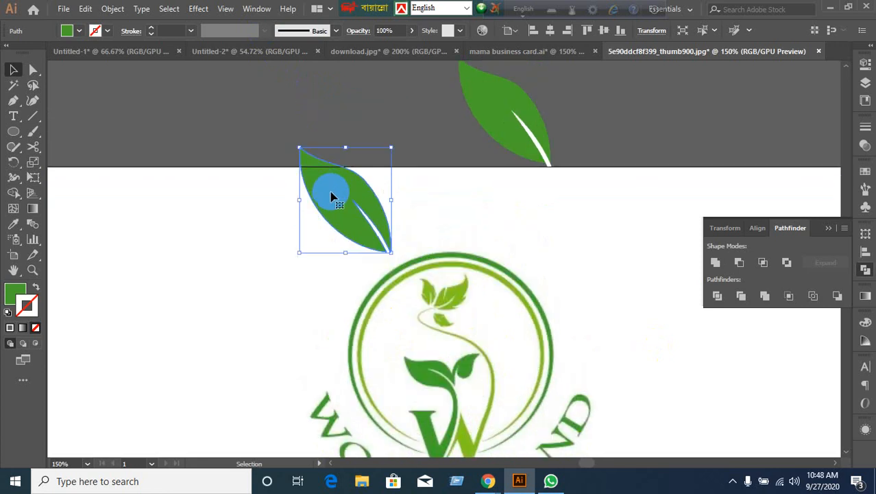
pyautogui.scroll(-3, 376, 227)
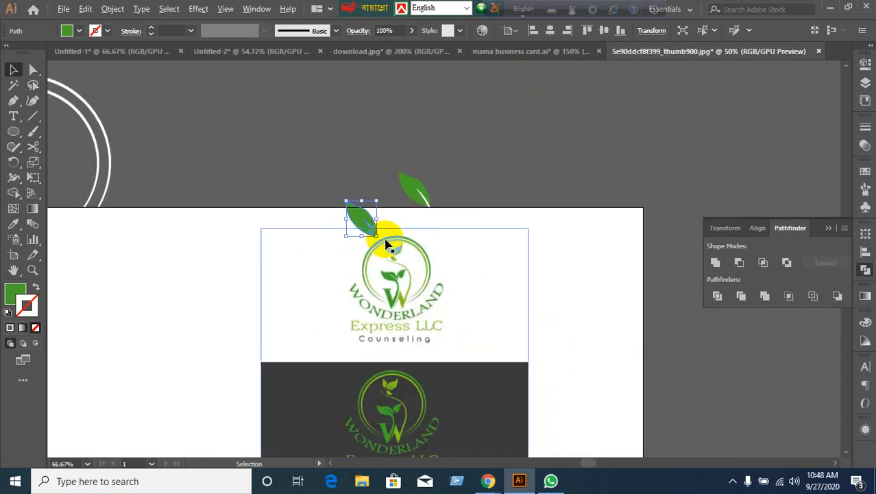
pyautogui.scroll(3, 387, 244)
pyautogui.scroll(-3, 475, 313)
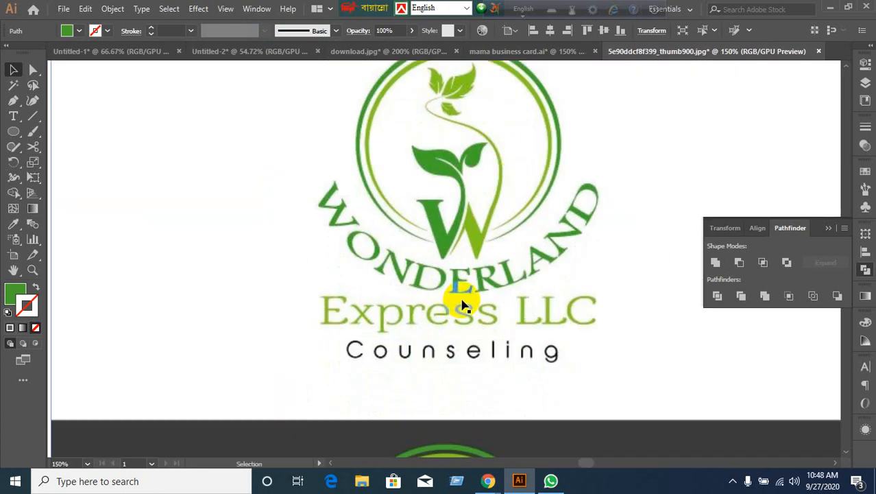
pyautogui.scroll(-3, 463, 306)
pyautogui.scroll(3, 463, 327)
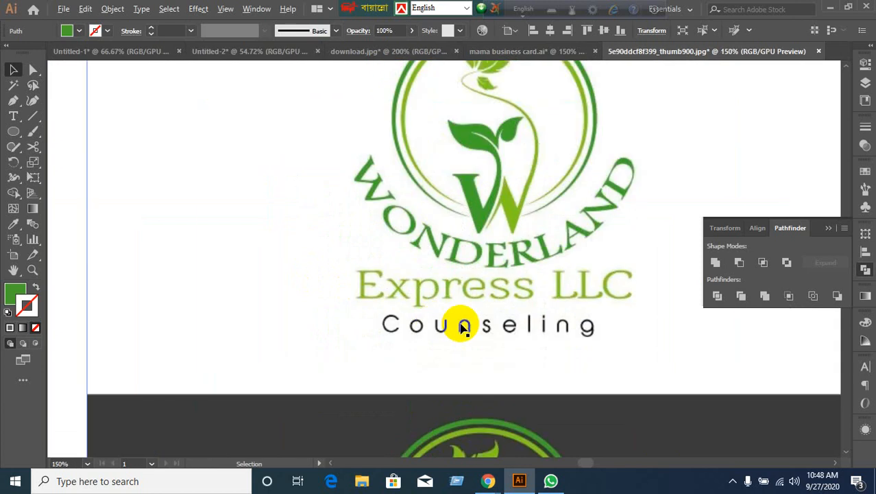
pyautogui.scroll(-1, 463, 327)
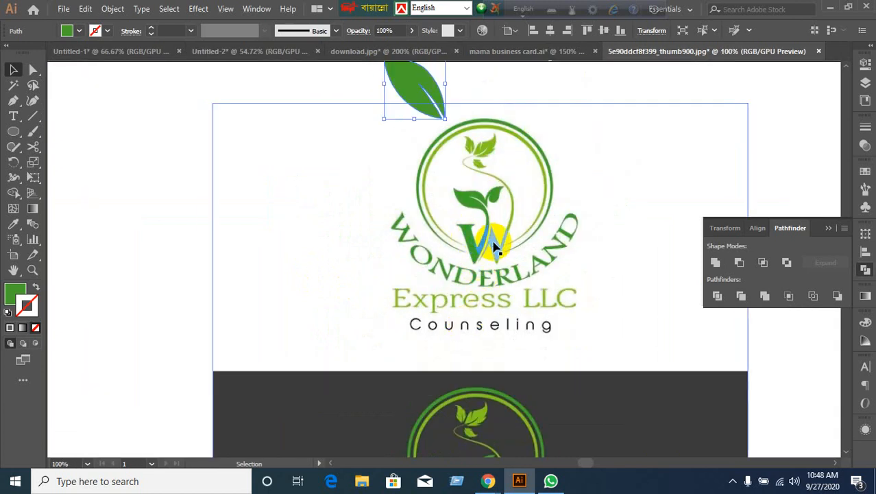
pyautogui.scroll(2, 497, 250)
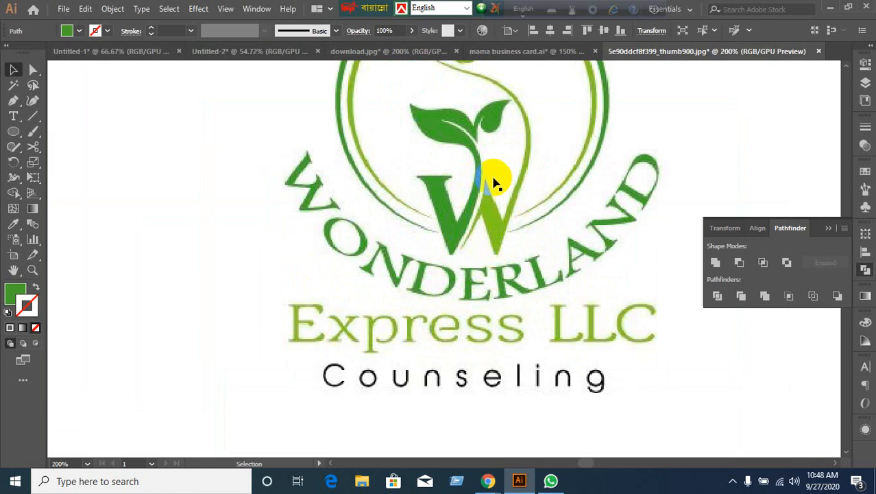
pyautogui.scroll(-2, 463, 332)
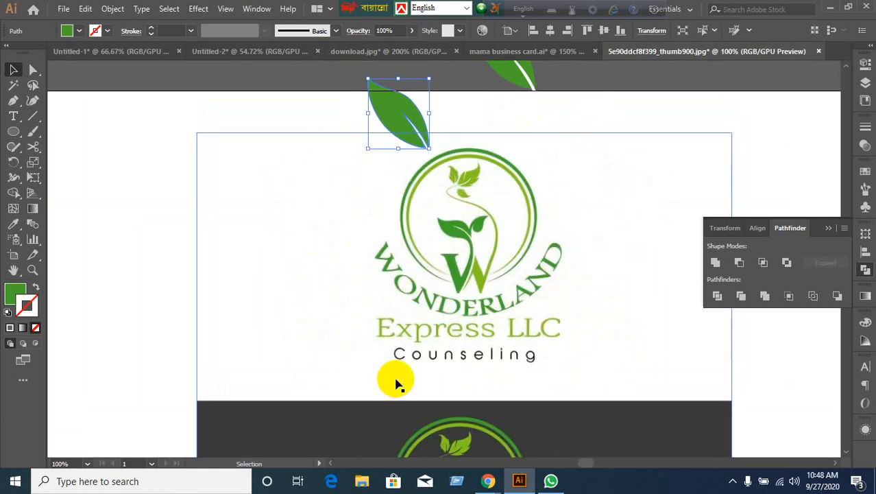
pyautogui.scroll(1, 402, 300)
pyautogui.click(223, 108)
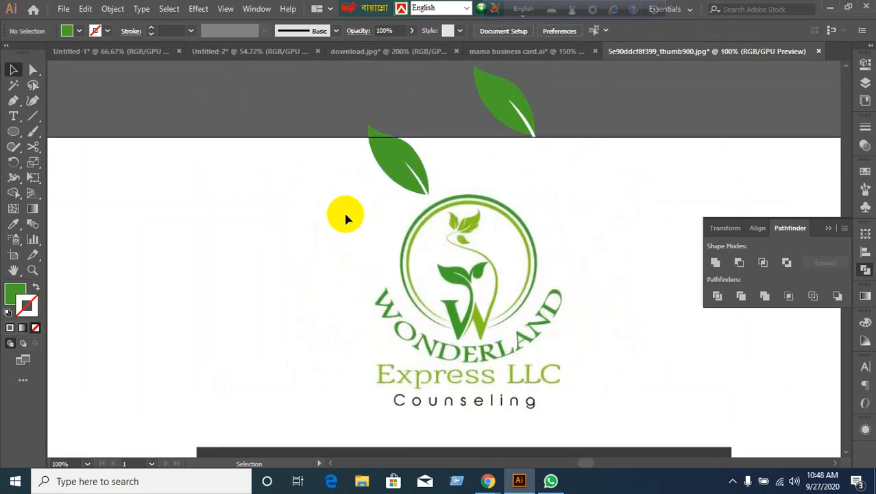
pyautogui.click(280, 297)
# Drag the lower leaf up-left onto the pasteboard away from the logo, then deselect.
pyautogui.scroll(-2, 286, 308)
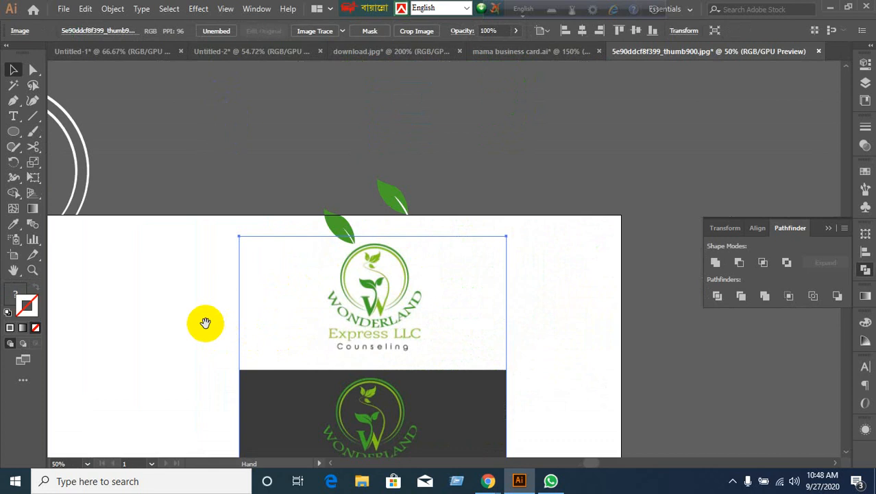
pyautogui.hscroll(-3, 260, 313)
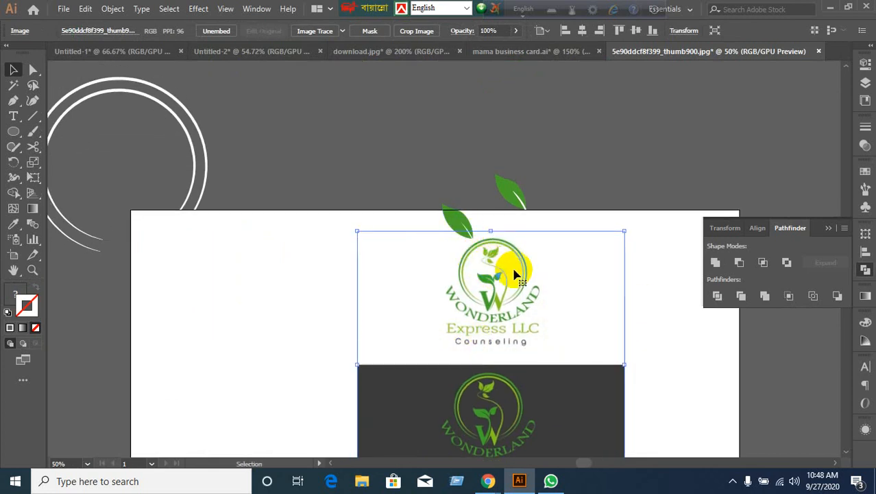
pyautogui.moveTo(434, 222); pyautogui.dragTo(388, 157)
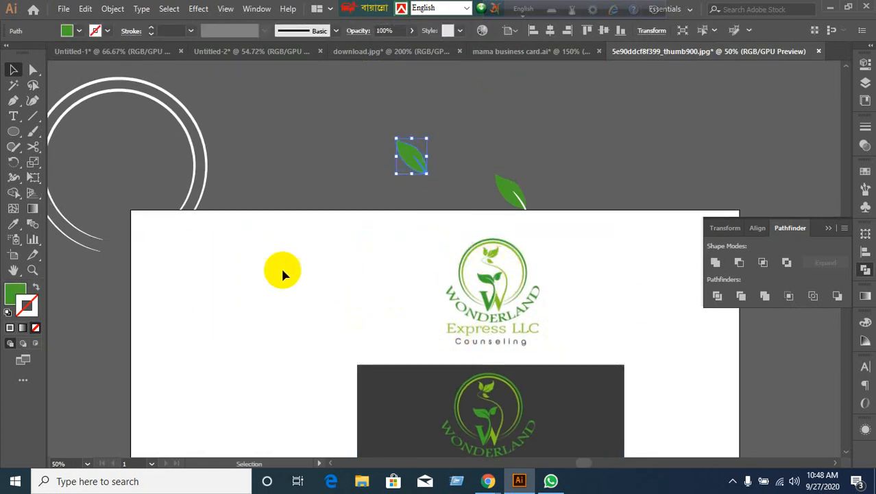
pyautogui.click(254, 170)
pyautogui.scroll(-2, 268, 218)
pyautogui.click(96, 174)
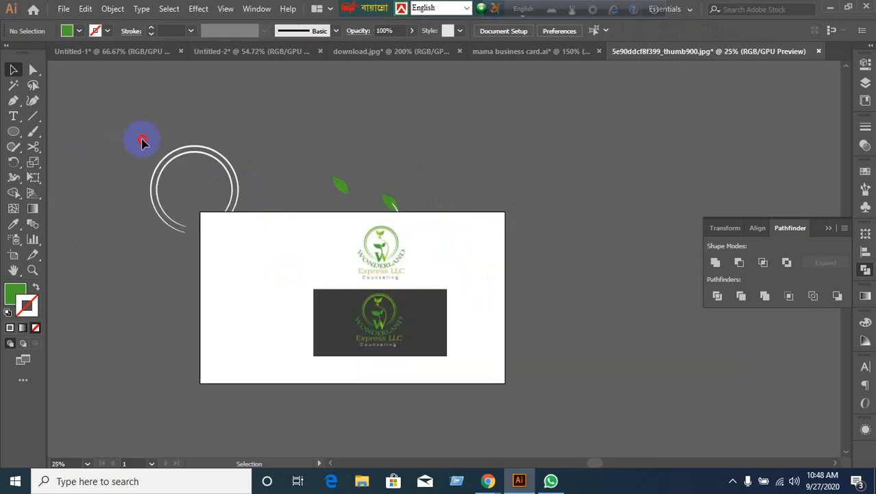
# Delete the circle, leaves and both logos, and switch to the mama business card document.
pyautogui.moveTo(142, 140); pyautogui.dragTo(525, 284)
pyautogui.press('Delete')
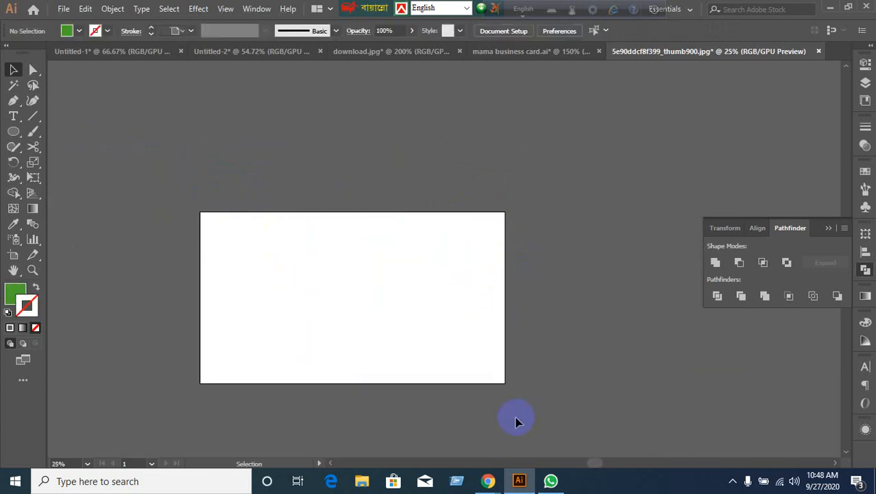
pyautogui.click(505, 55)
# Deselect the circle and bring the Google Meet call to the front from the taskbar.
pyautogui.click(354, 295)
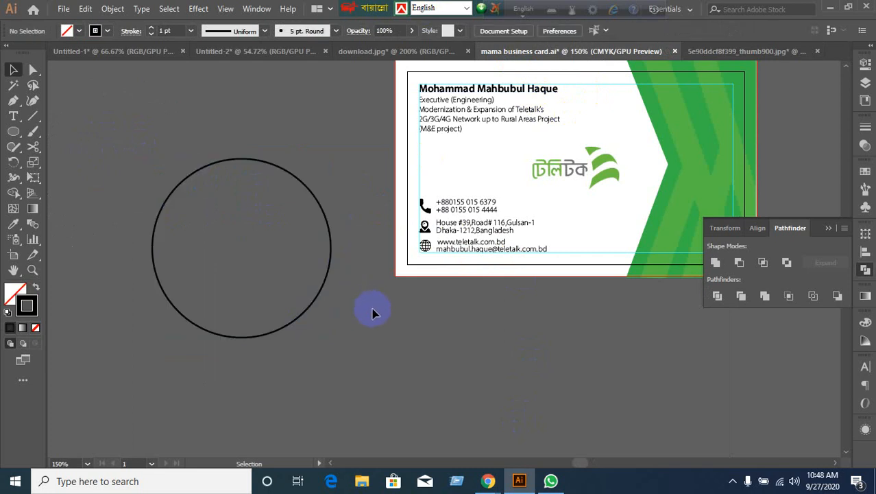
pyautogui.moveTo(490, 486)
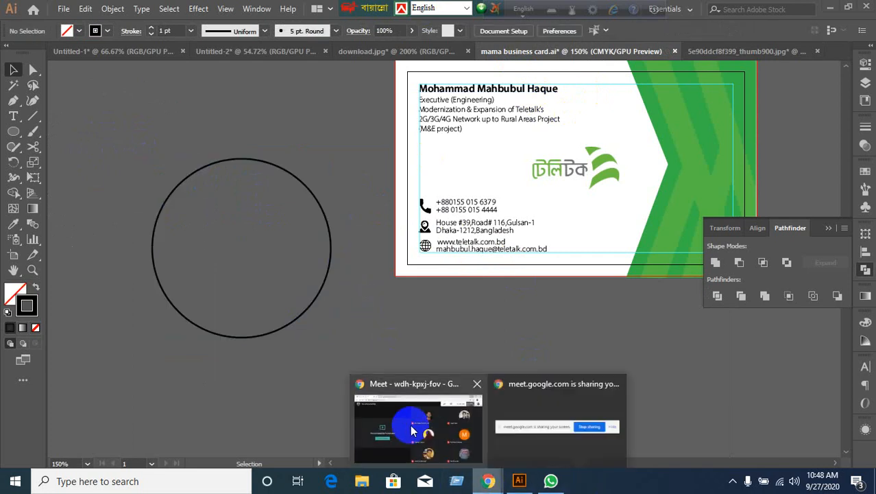
pyautogui.click(421, 408)
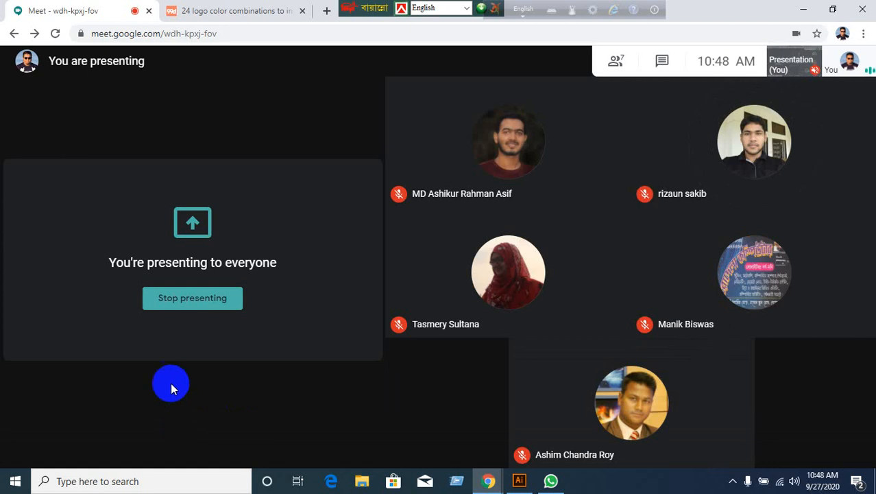
# Minimize Chrome and Illustrator and open images.jpg from the desktop in Photos.
pyautogui.click(803, 15)
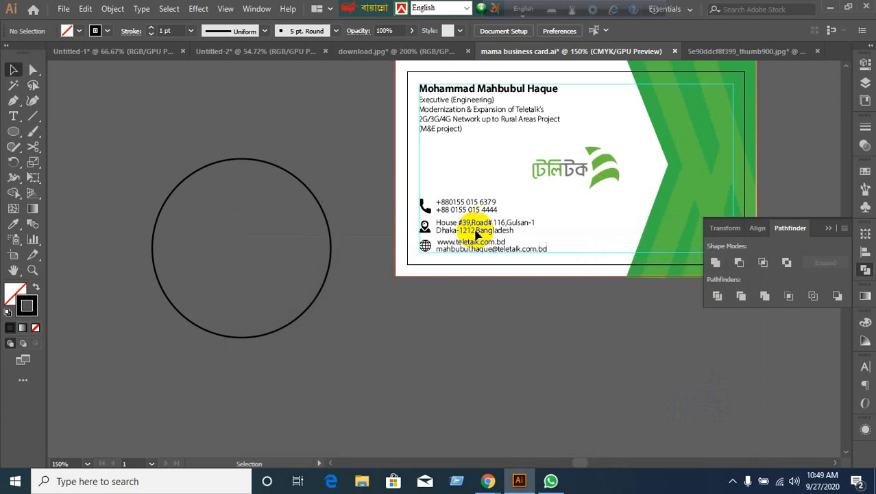
pyautogui.click(837, 7)
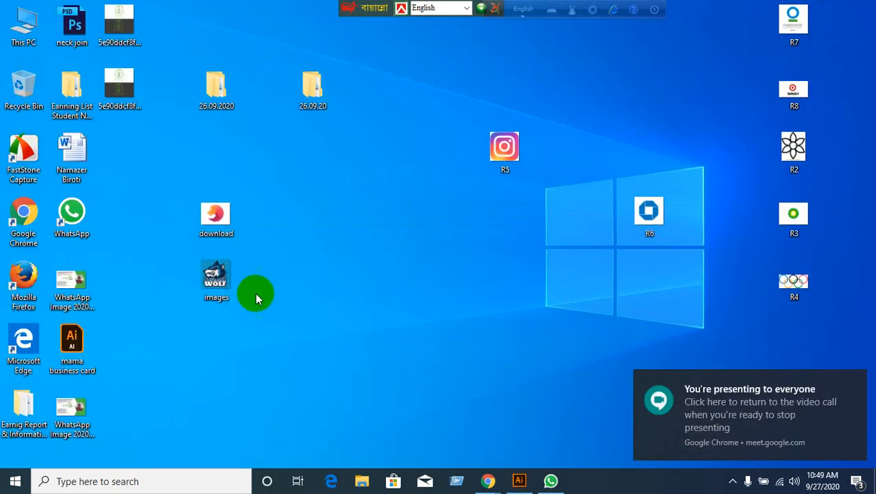
pyautogui.doubleClick(213, 274)
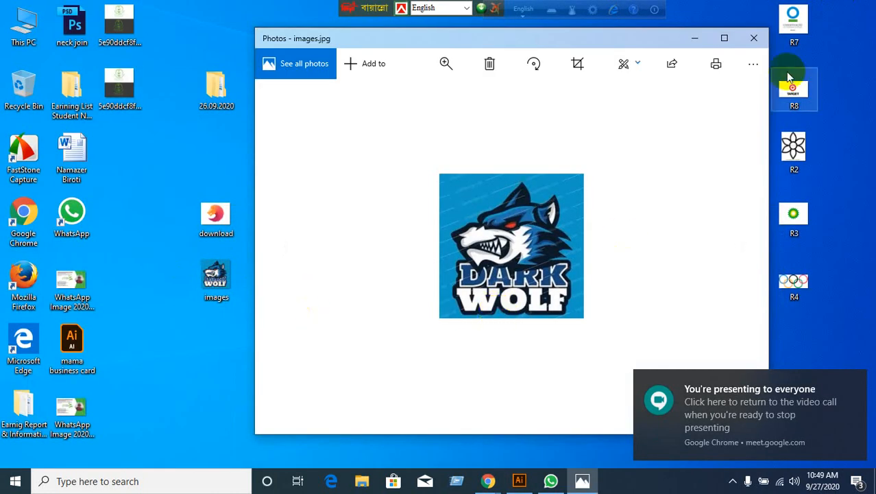
# Close Photos and return to the Google Meet call.
pyautogui.click(758, 38)
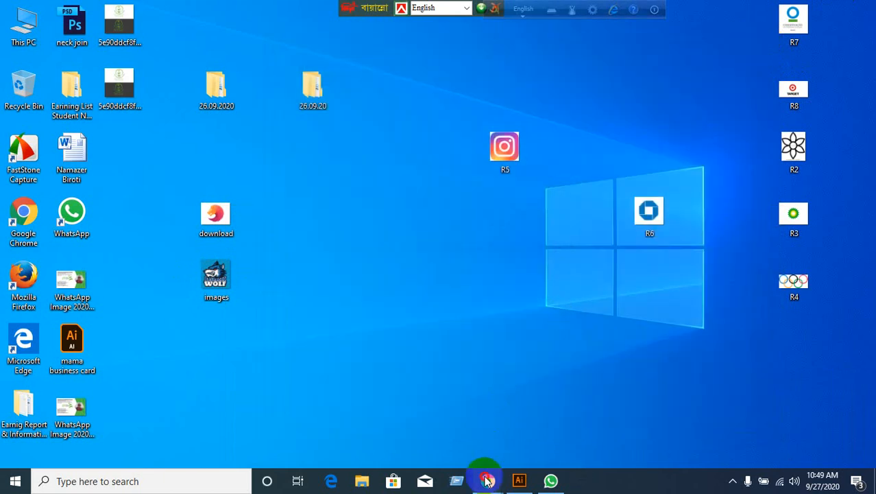
pyautogui.moveTo(488, 480)
pyautogui.click(352, 431)
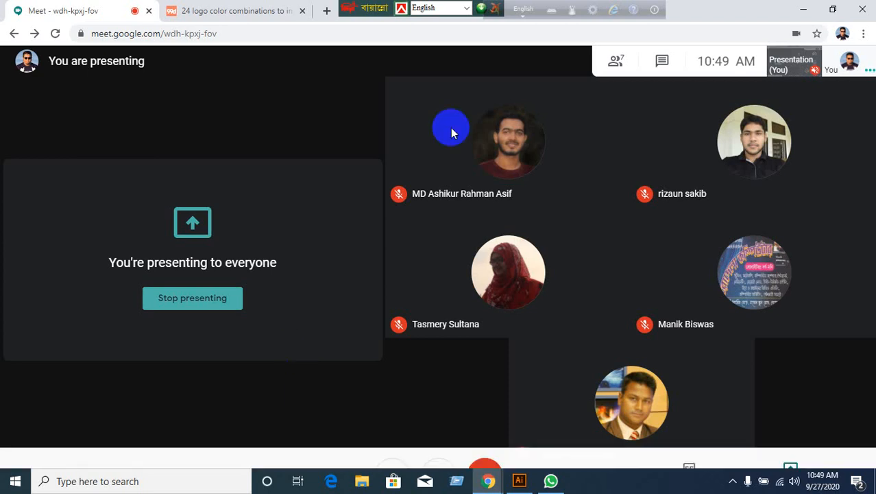
# Shift the language bar aside and close the logo colour combinations article, keeping the Meet call tab.
pyautogui.moveTo(641, 295)
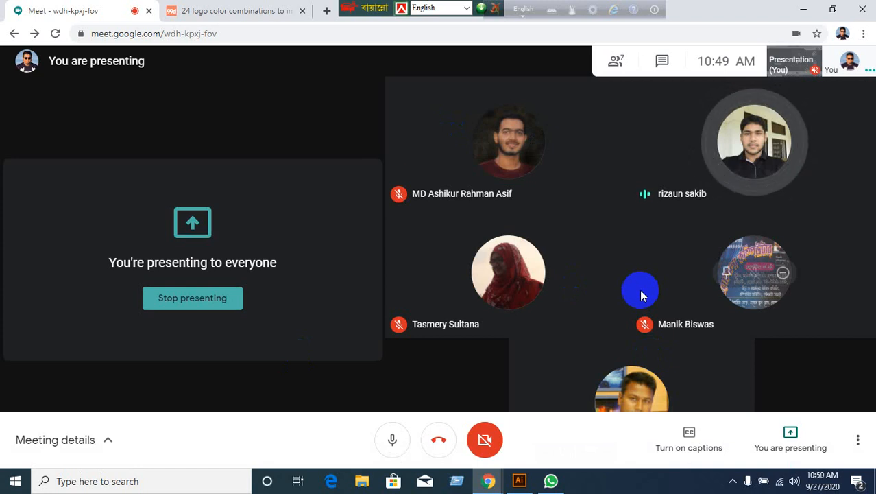
pyautogui.moveTo(535, 309)
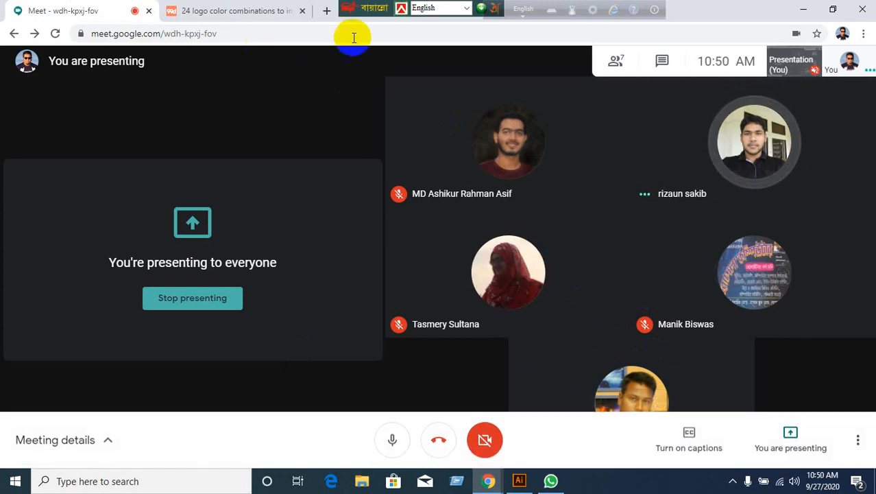
pyautogui.moveTo(346, 10); pyautogui.dragTo(634, 6)
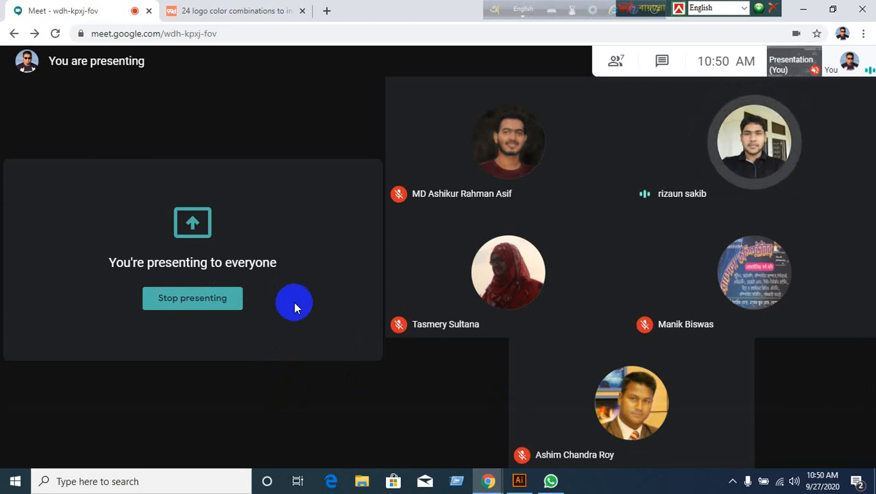
pyautogui.click(251, 13)
pyautogui.click(79, 12)
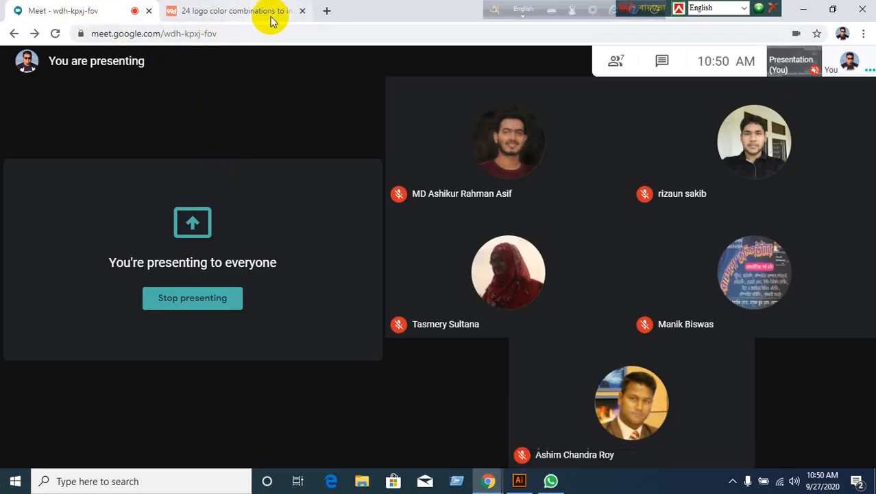
pyautogui.click(301, 11)
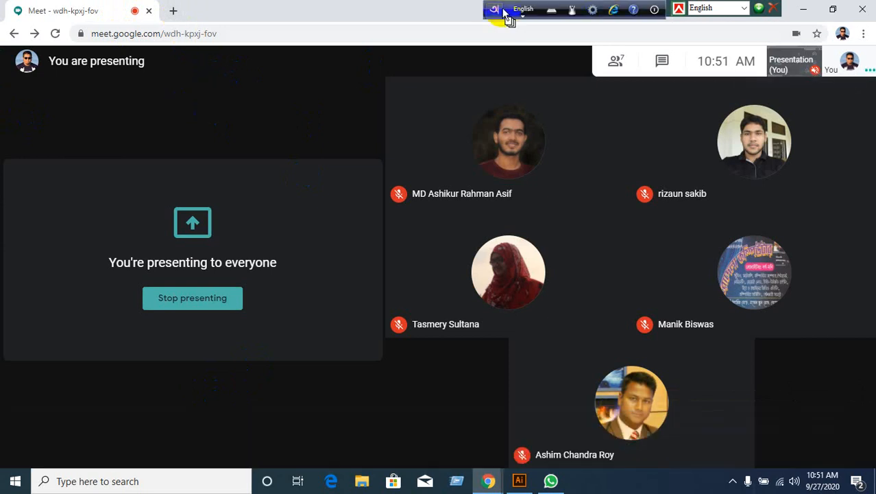
# Dock the language bar back on the left and minimize Chrome to reveal the desktop.
pyautogui.moveTo(505, 16); pyautogui.dragTo(321, 15)
pyautogui.moveTo(663, 15); pyautogui.dragTo(531, 10)
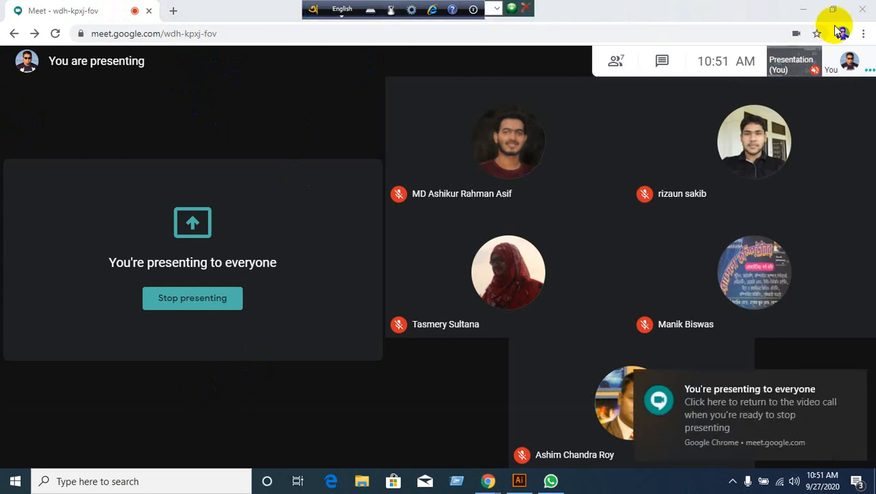
pyautogui.click(803, 11)
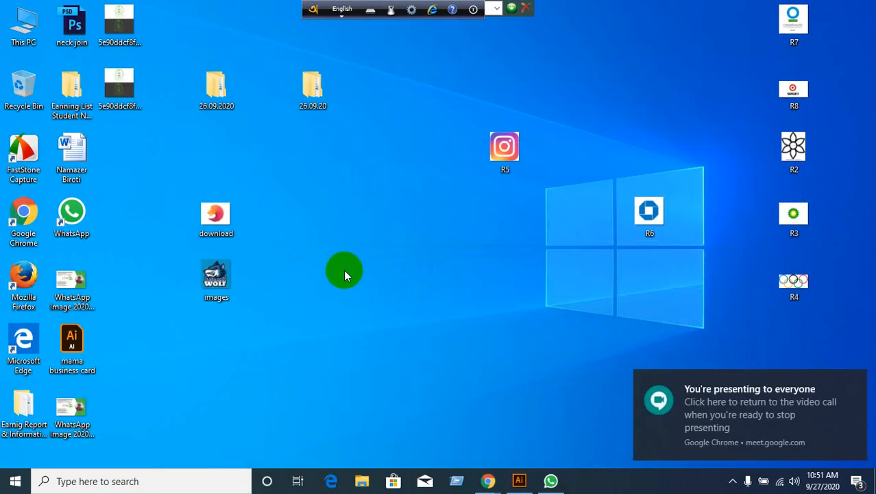